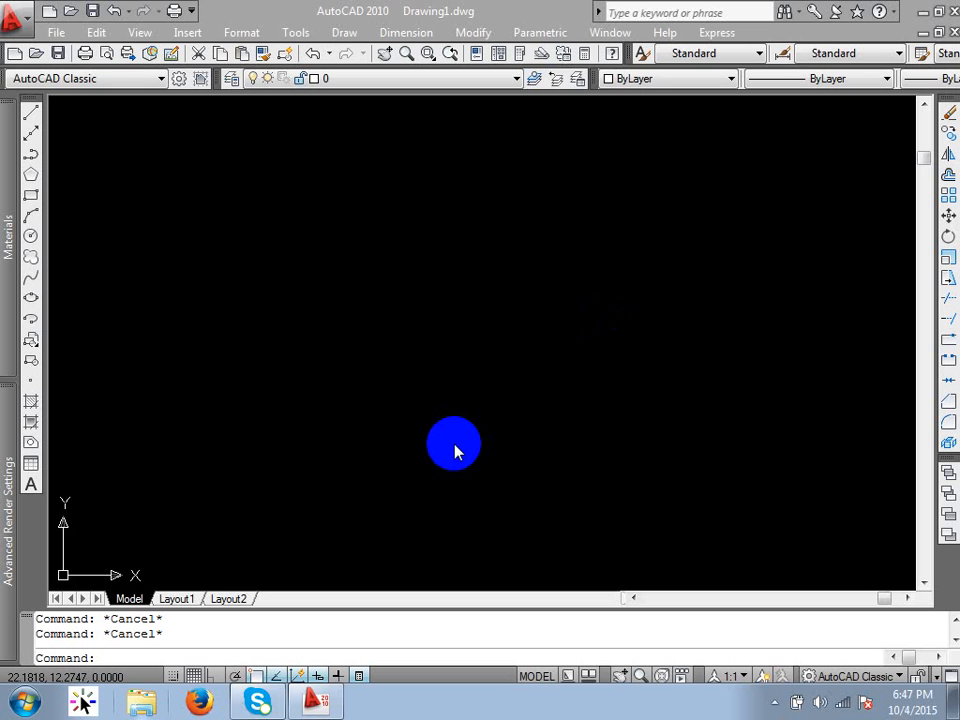
Step: Open the drawing units settings and set the length type to Architectural
left_click(454, 450)
type("um")
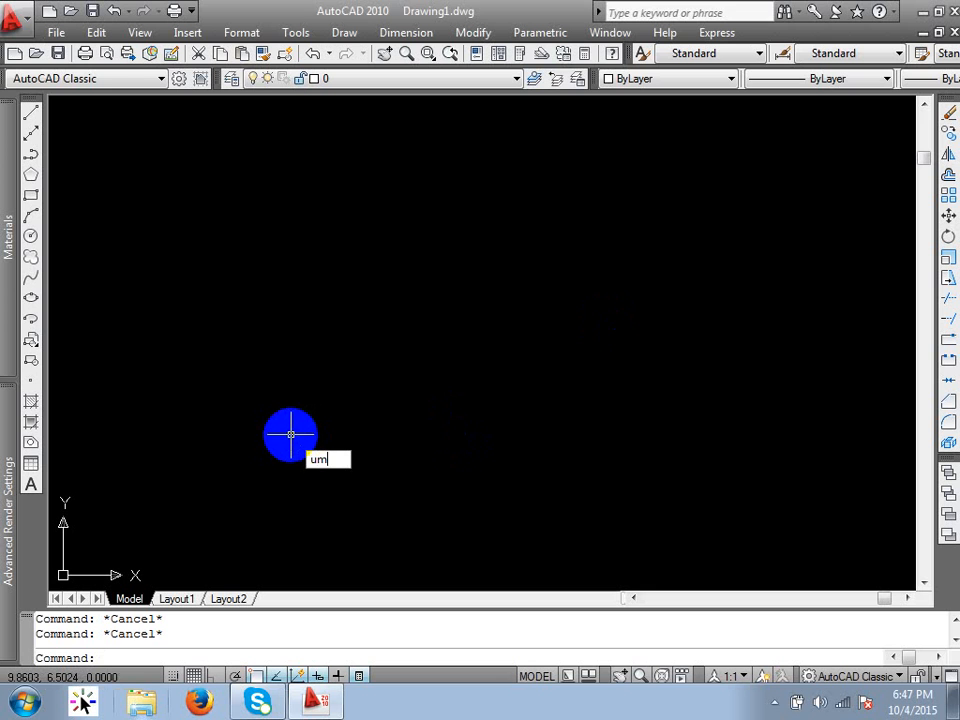
key("BackSpace")
type("n")
key("Return")
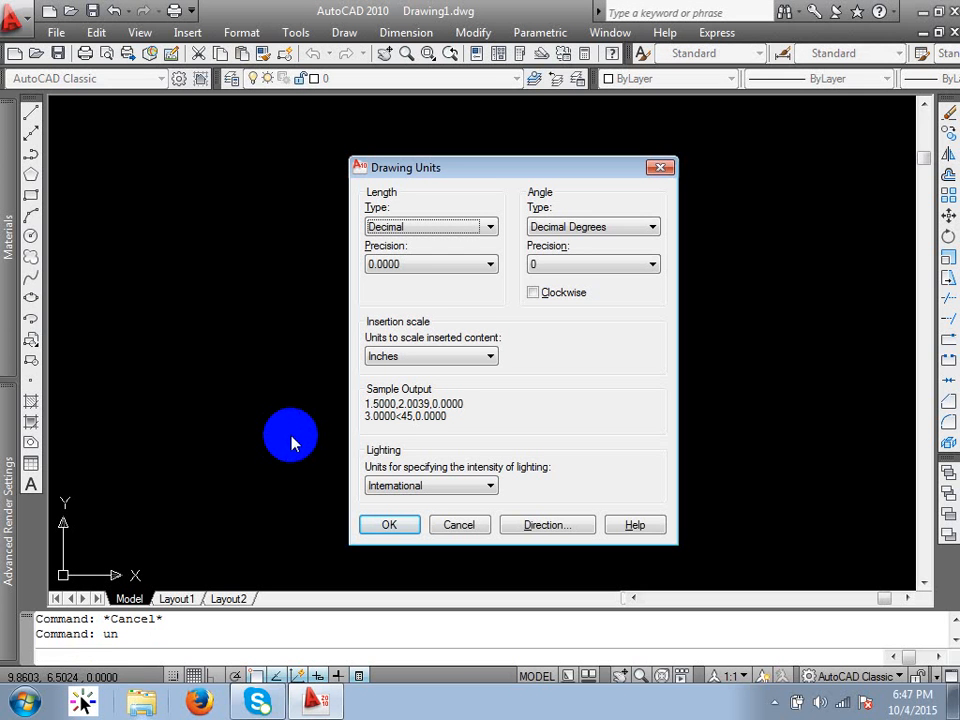
key("Down")
key("Down")
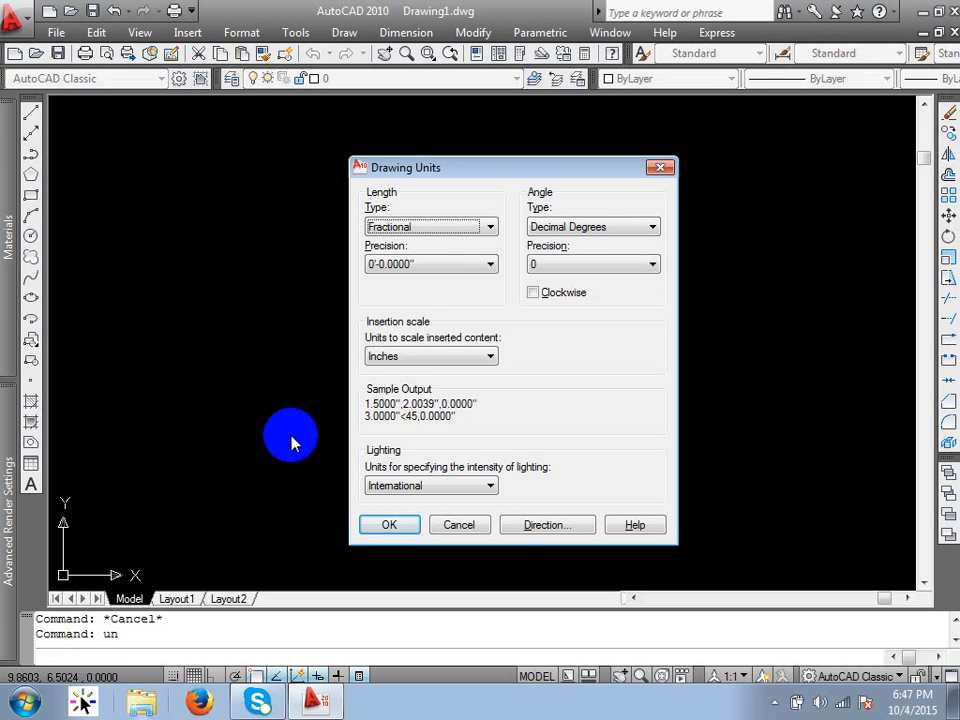
key("Up")
key("Up")
key("Up")
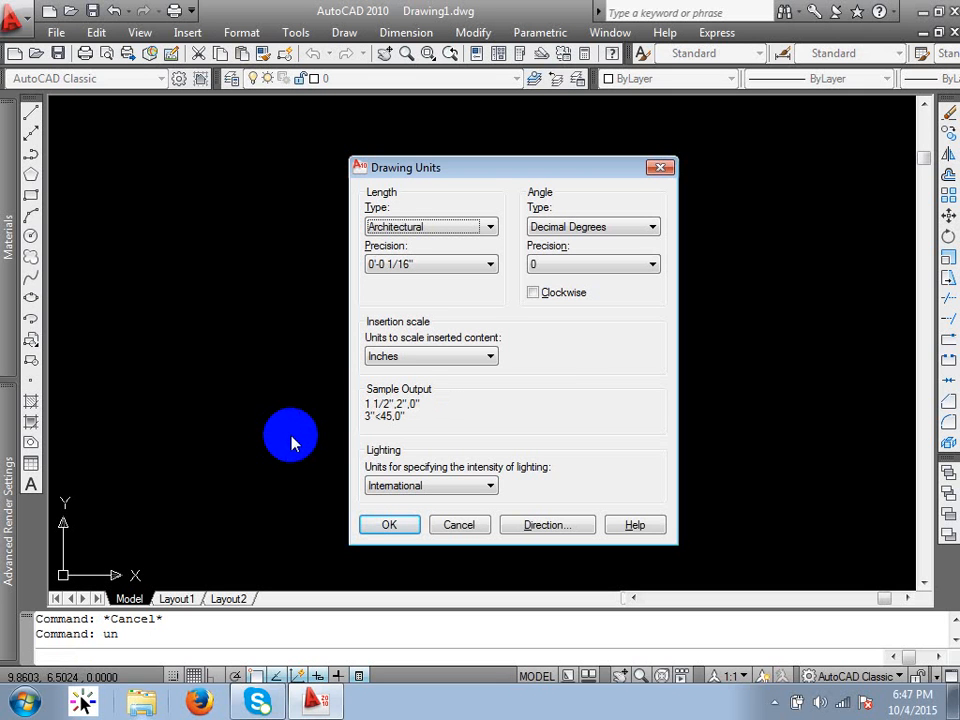
Step: Set the length precision to 0'-0 1/2" and apply the drawing units
key("Tab")
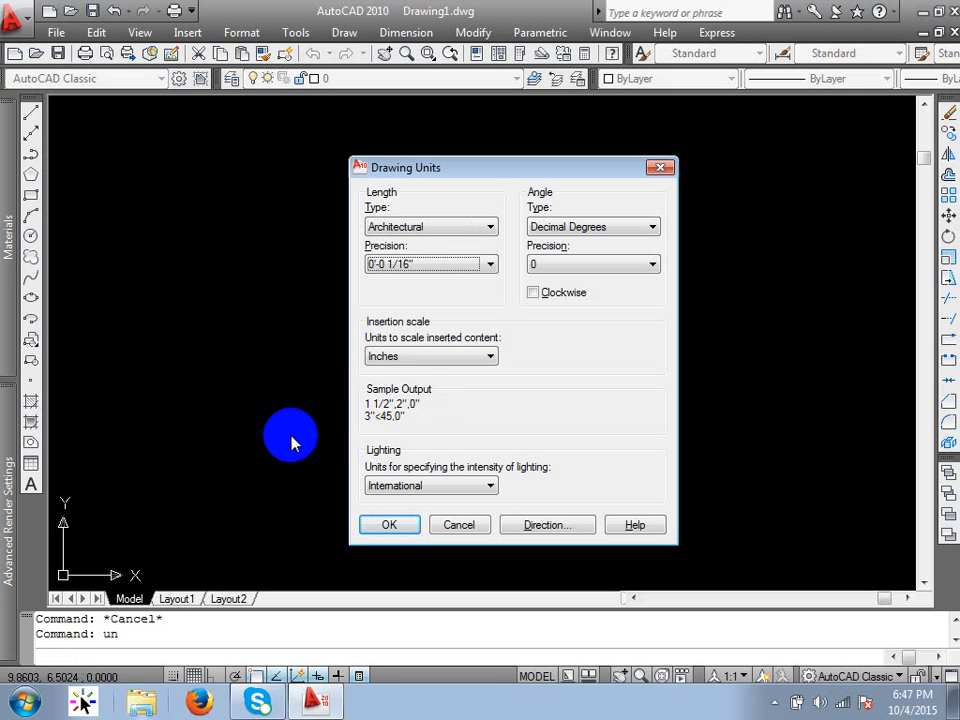
key("Up")
key("Return")
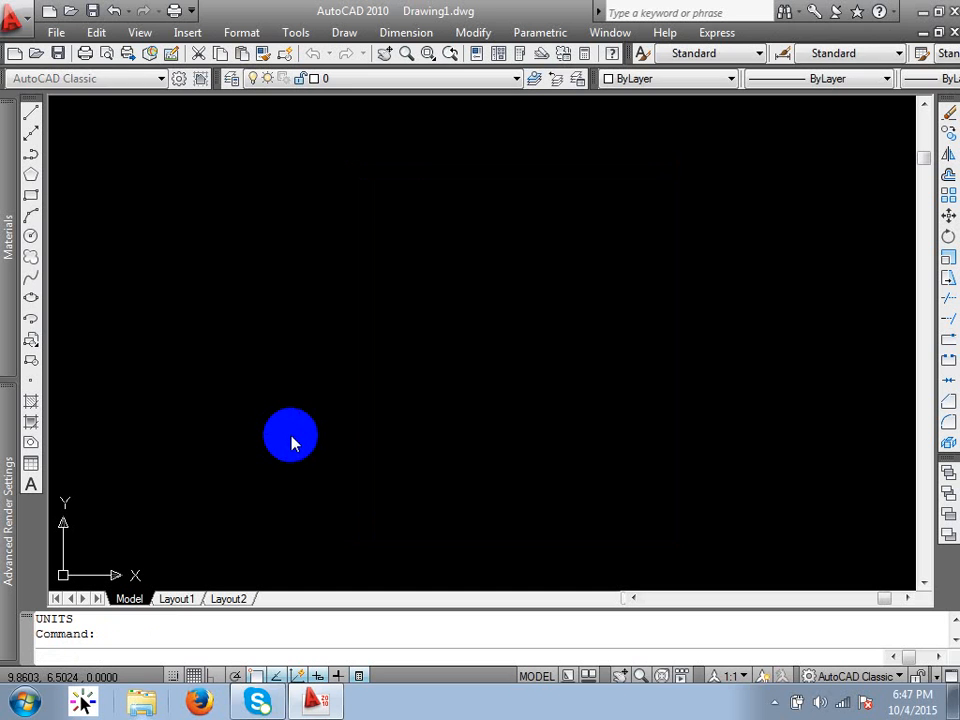
key("Return")
key("Return")
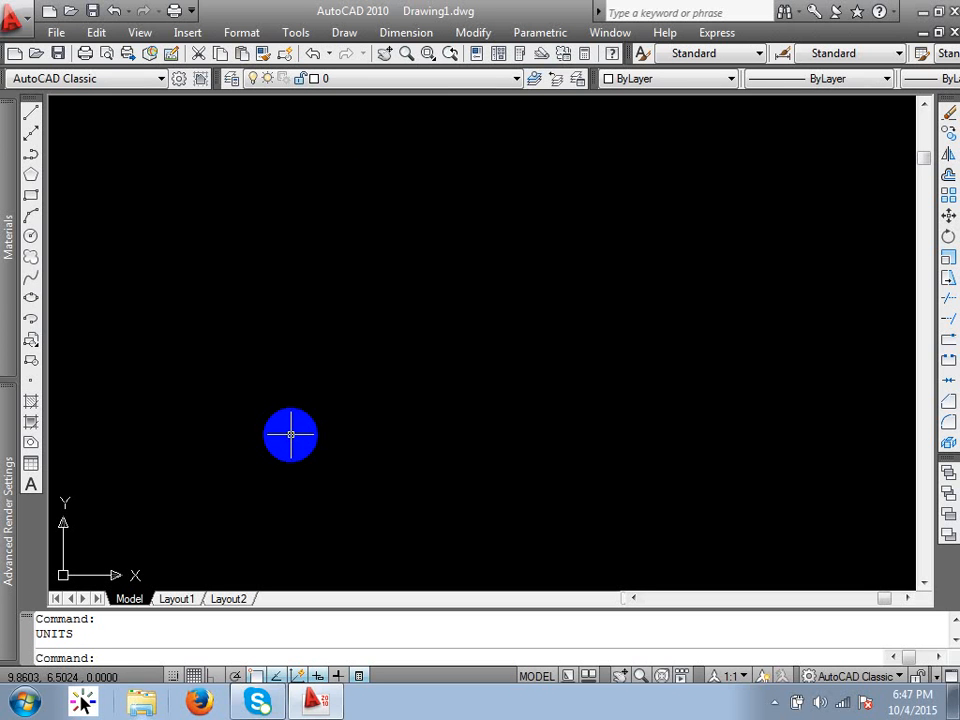
Step: Review the length type and precision in the drawing units settings
type("un")
key("Return")
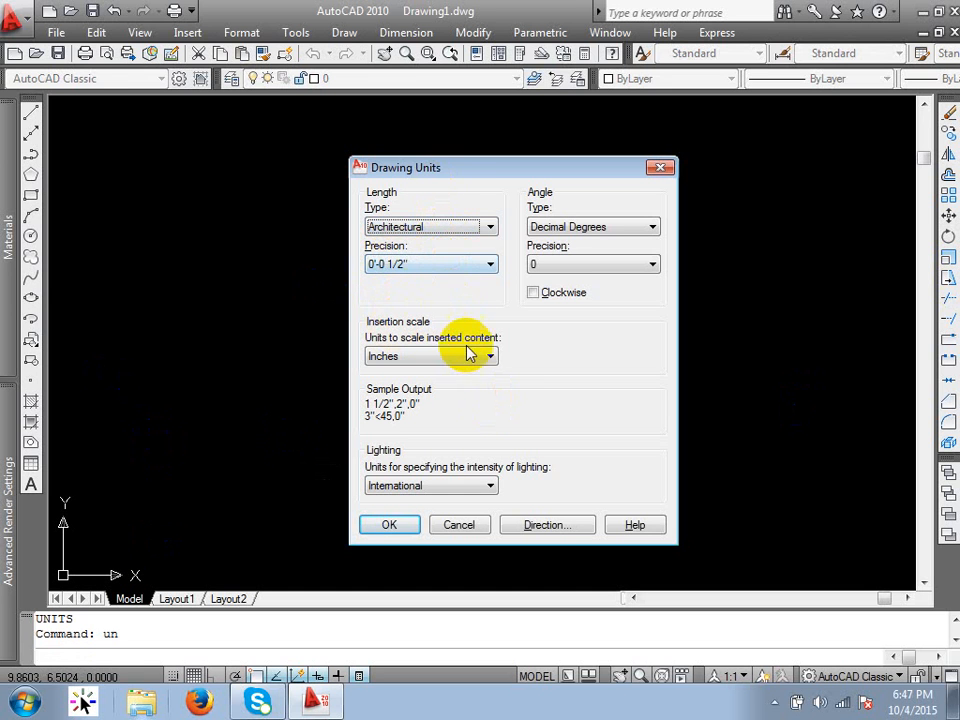
key("Tab")
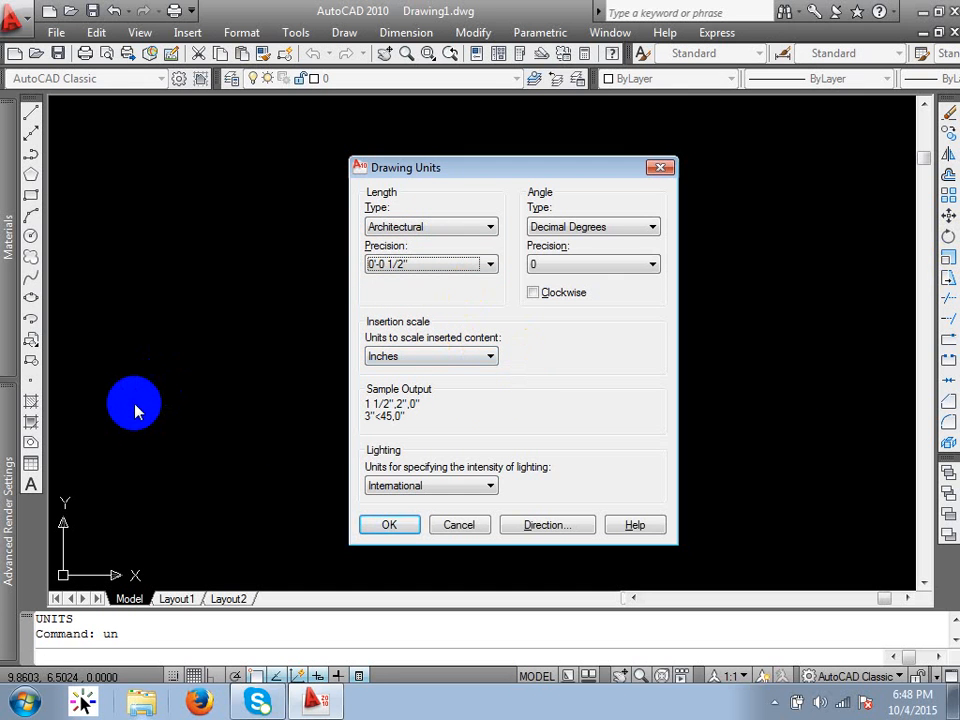
key("Return")
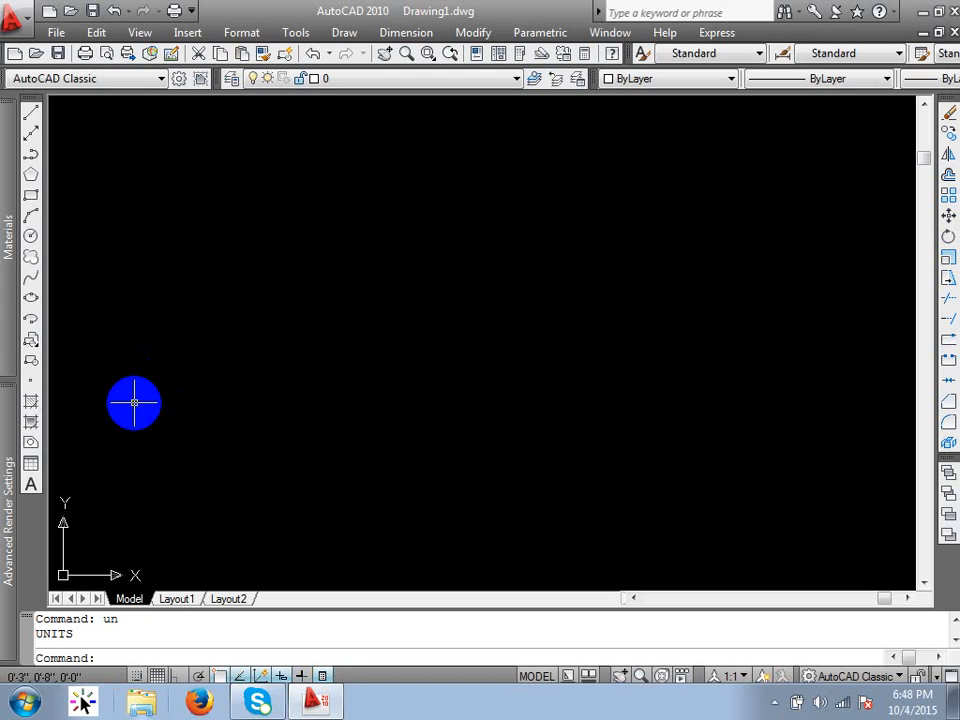
type("un")
key("Escape")
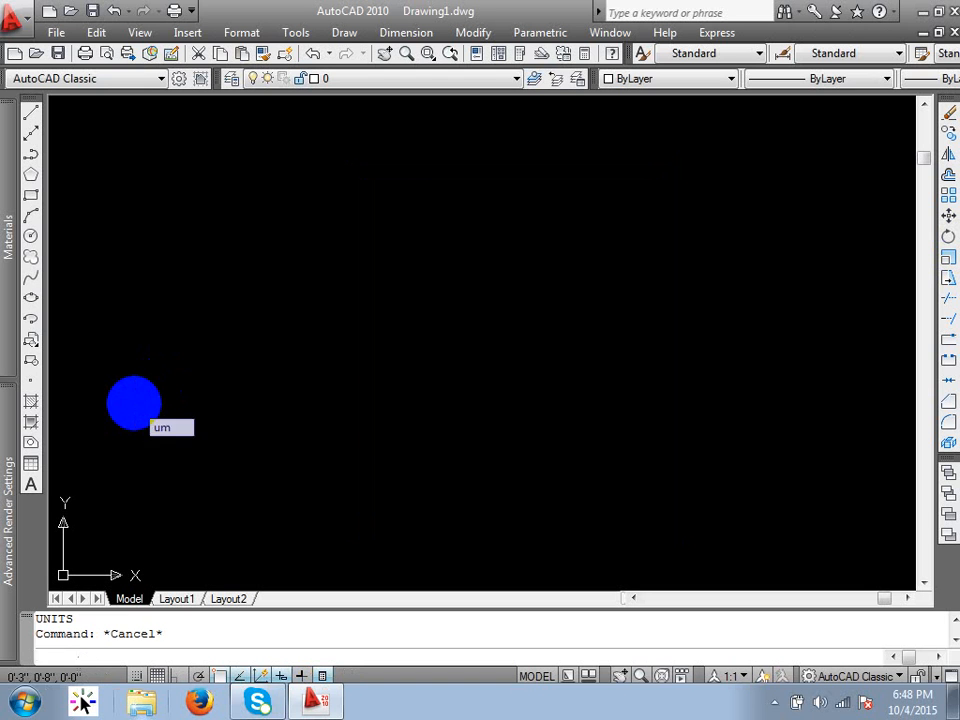
Step: Set the model space limits with the default lower-left corner and the upper-right corner at 100',100'
type("limits")
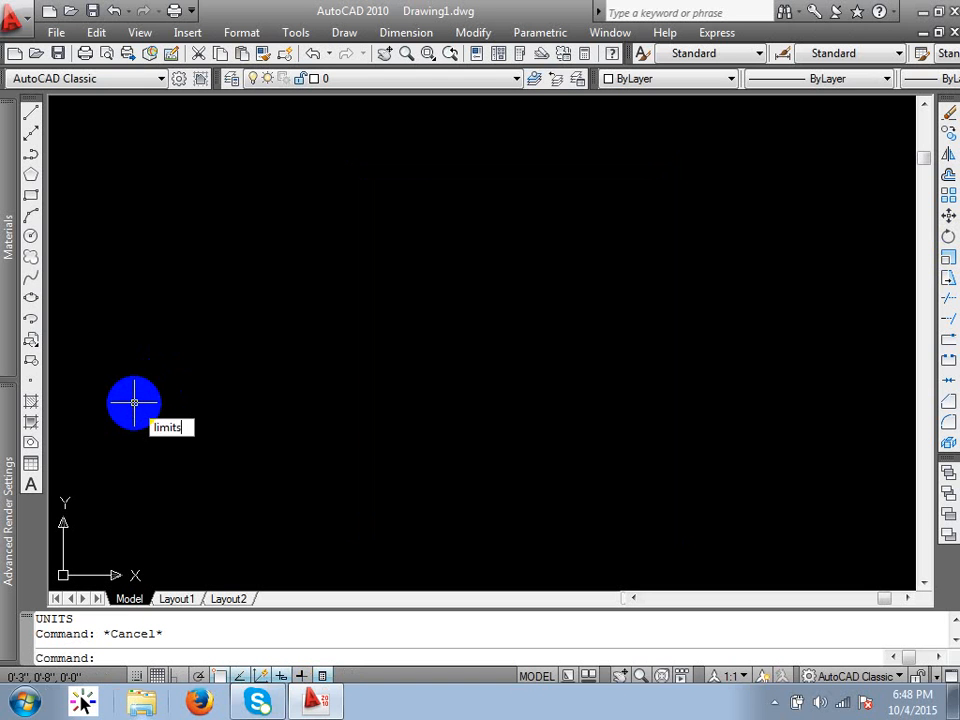
key("Return")
key("Return")
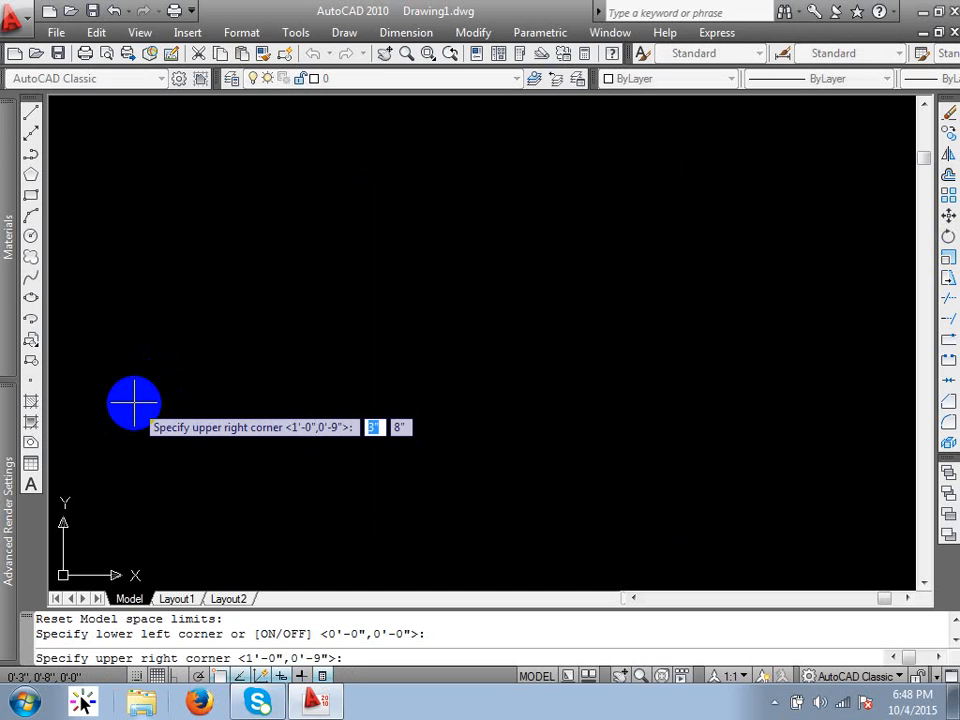
type("100")
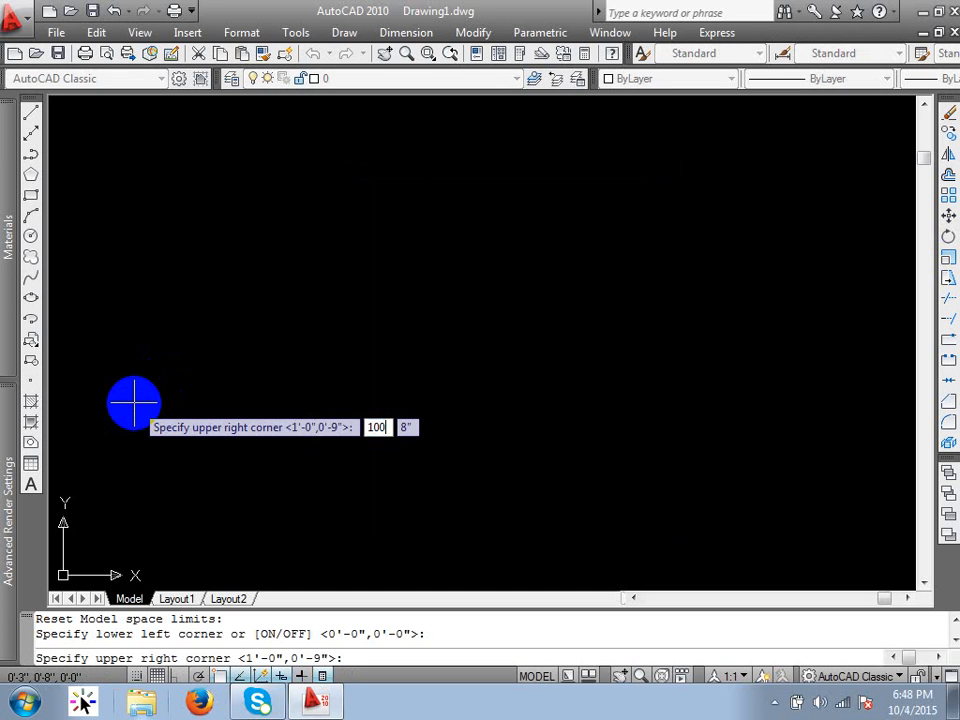
key("Tab")
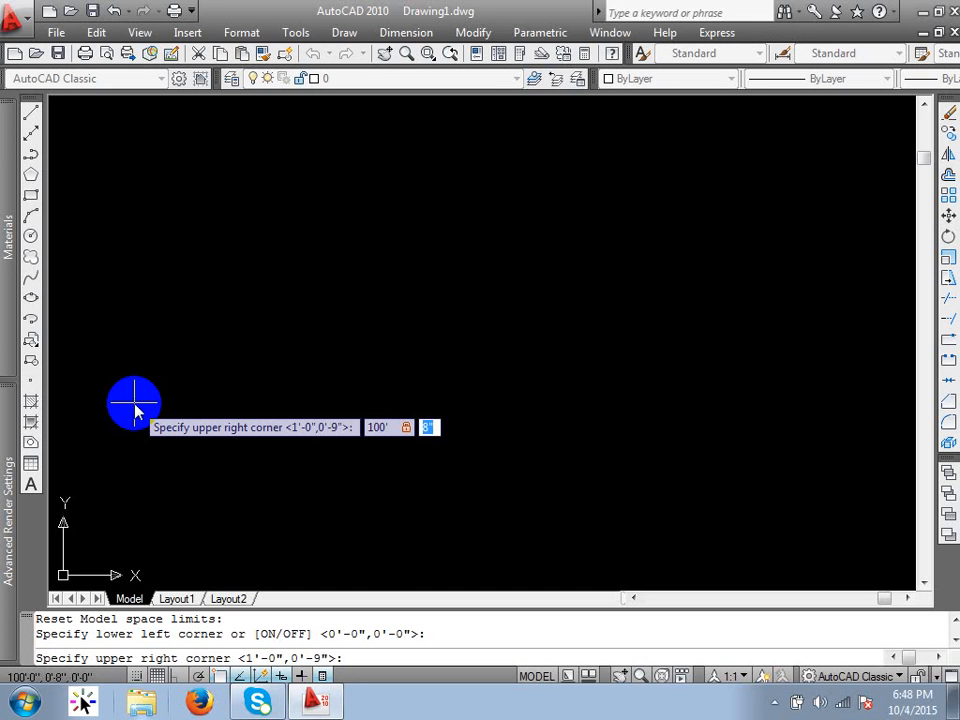
type("100")
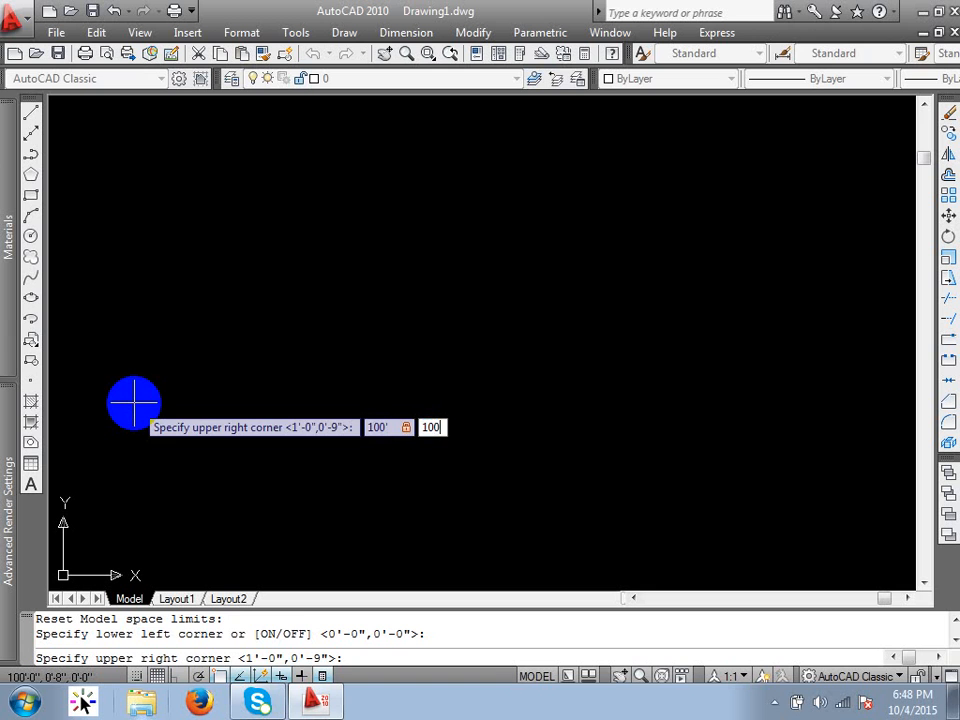
key("Return")
Step: Zoom to All so the view fits the whole drawing limits
type("z")
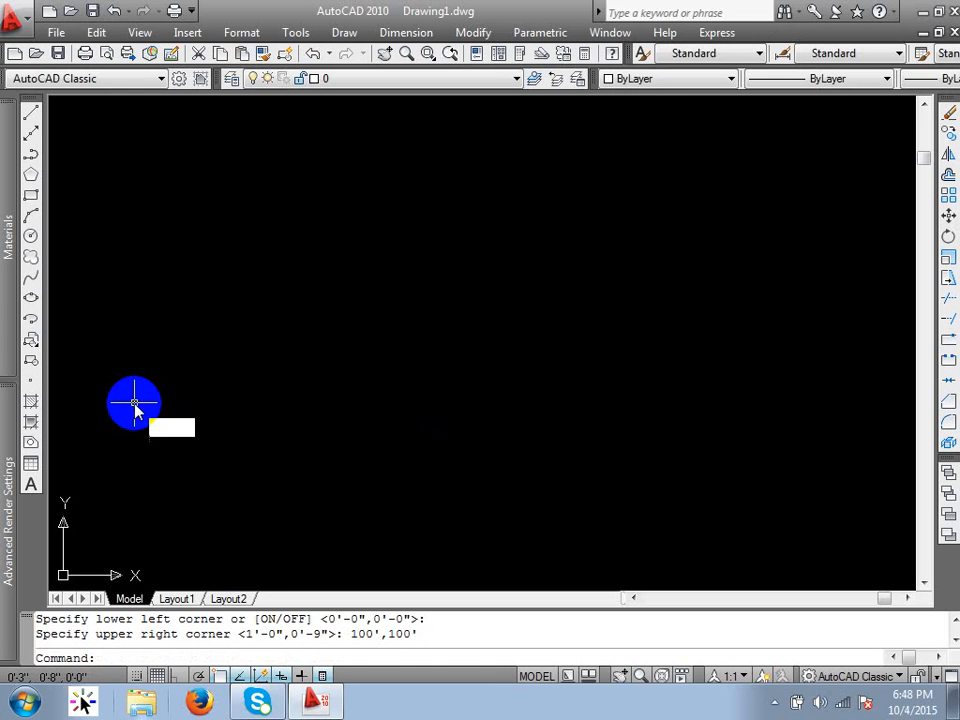
key("Return")
type("a")
key("Return")
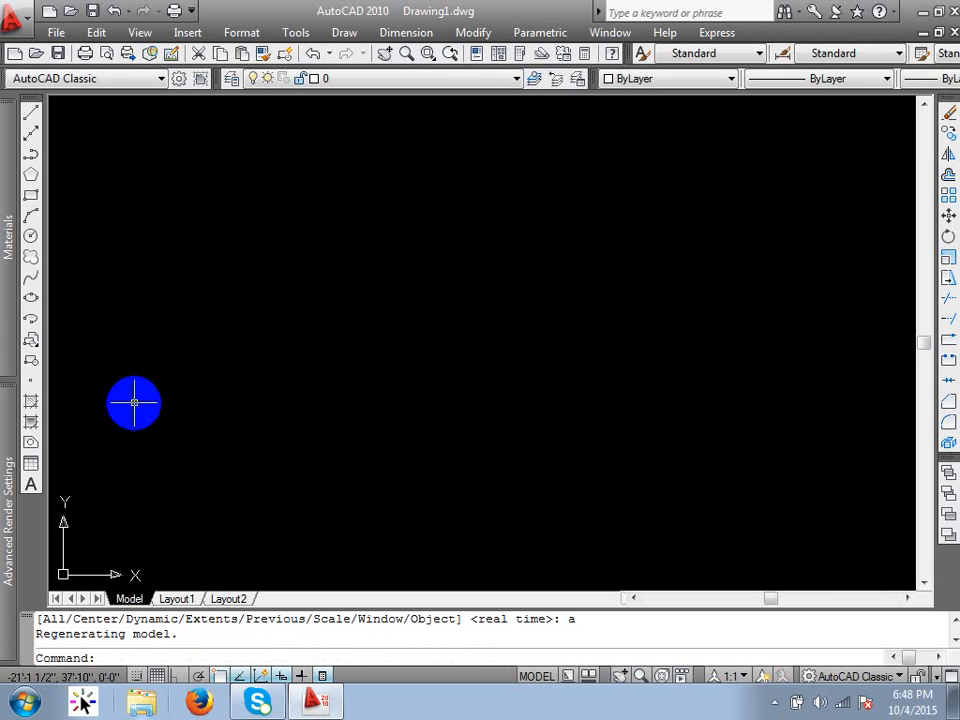
key("Escape")
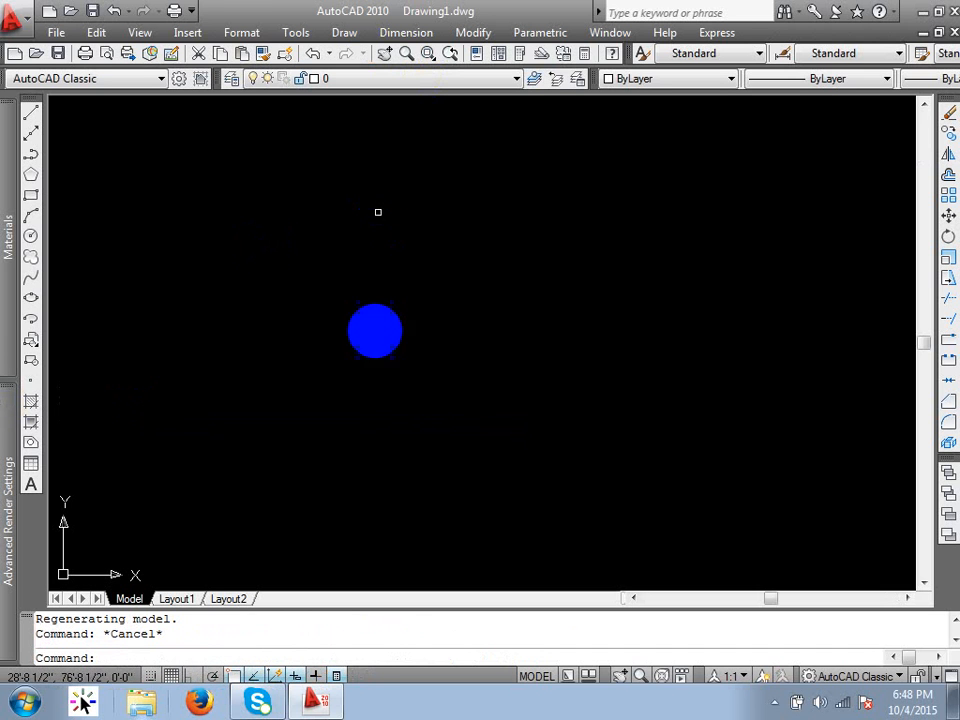
Step: Open the layer manager and create two new layers named Wall and stair
type("la")
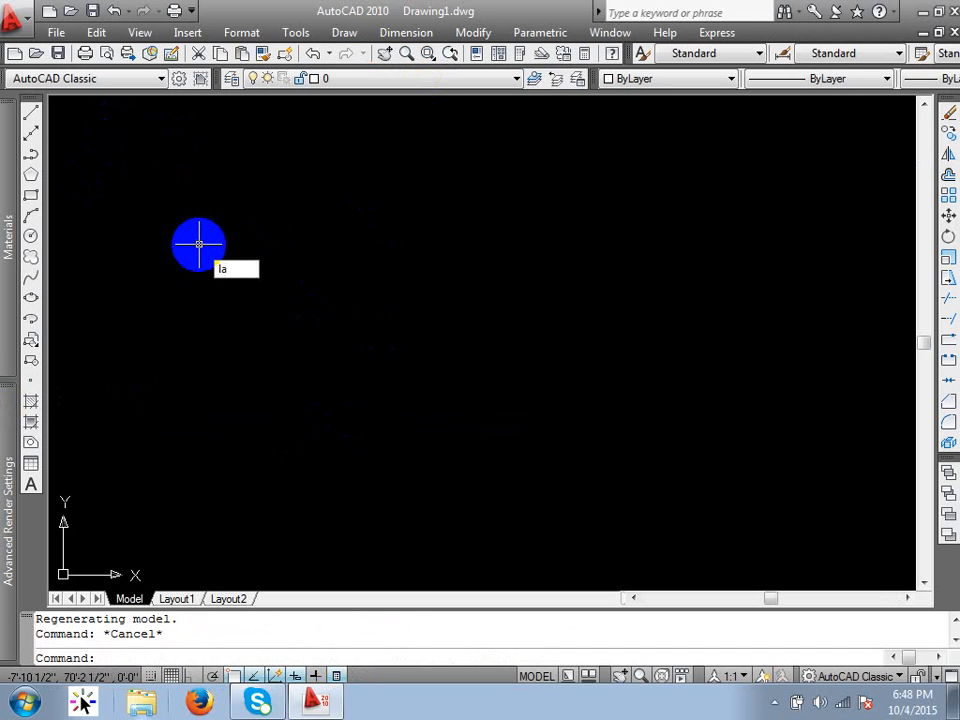
key("Return")
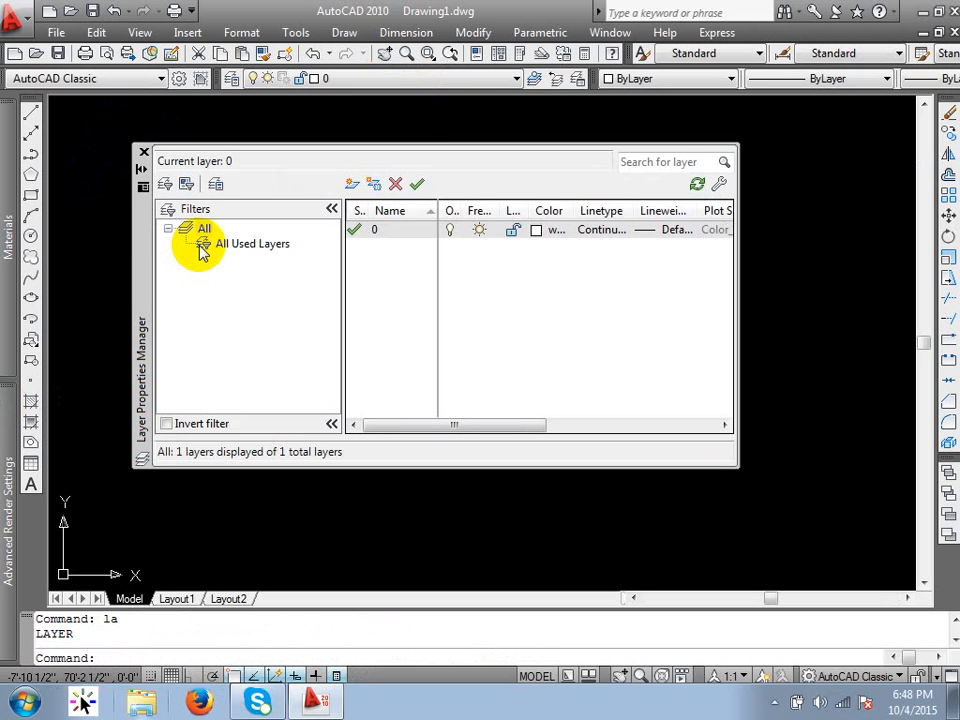
left_click(351, 184)
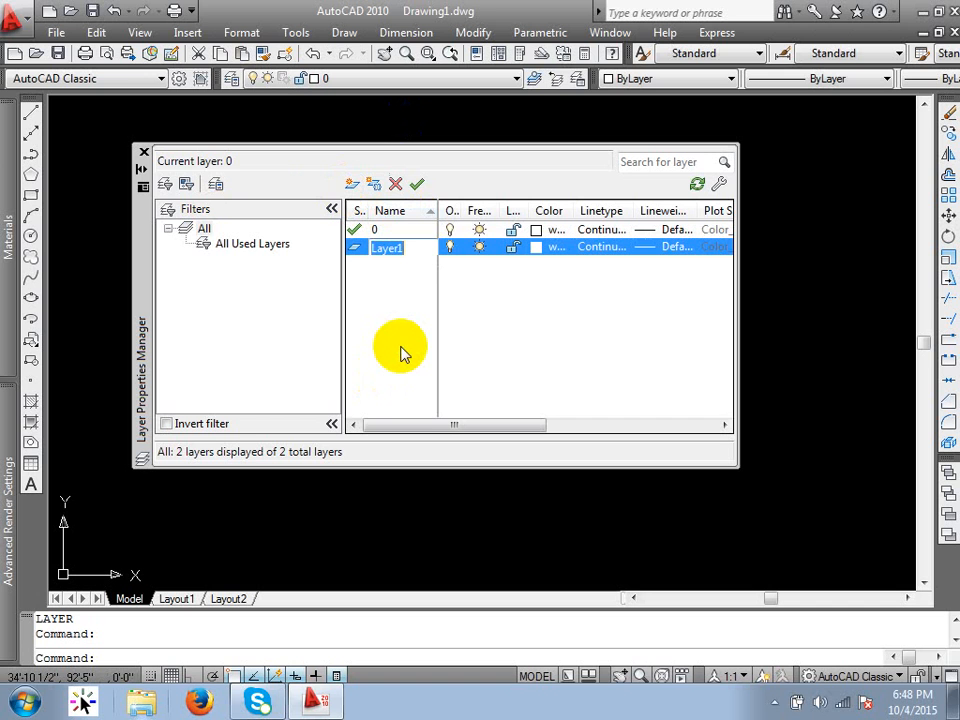
type("Wall")
key("Return")
key("Return")
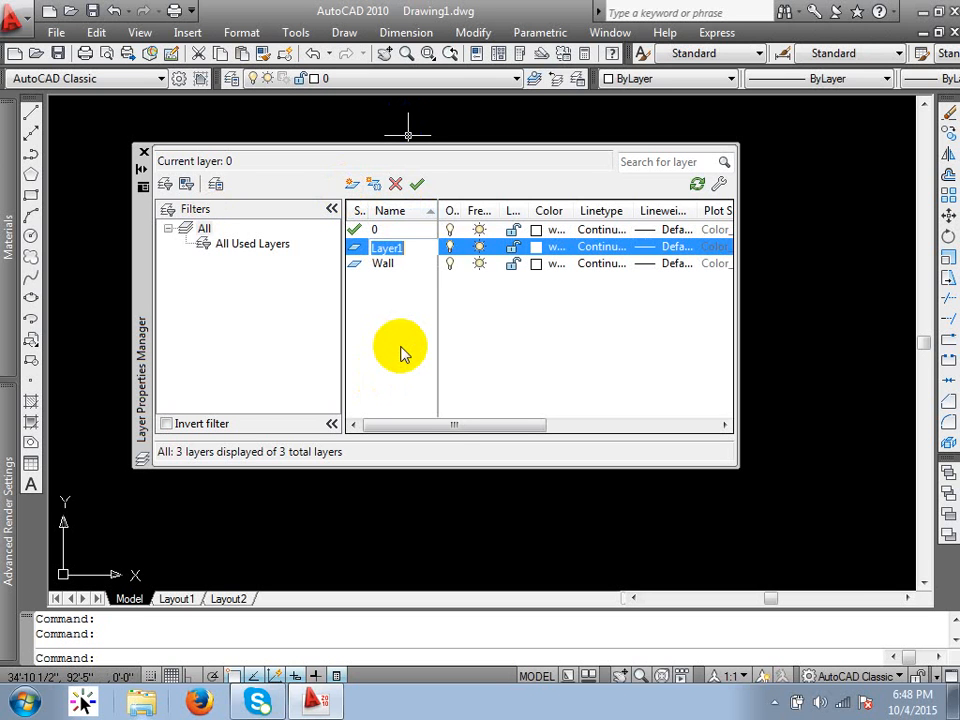
type("stair")
key("Return")
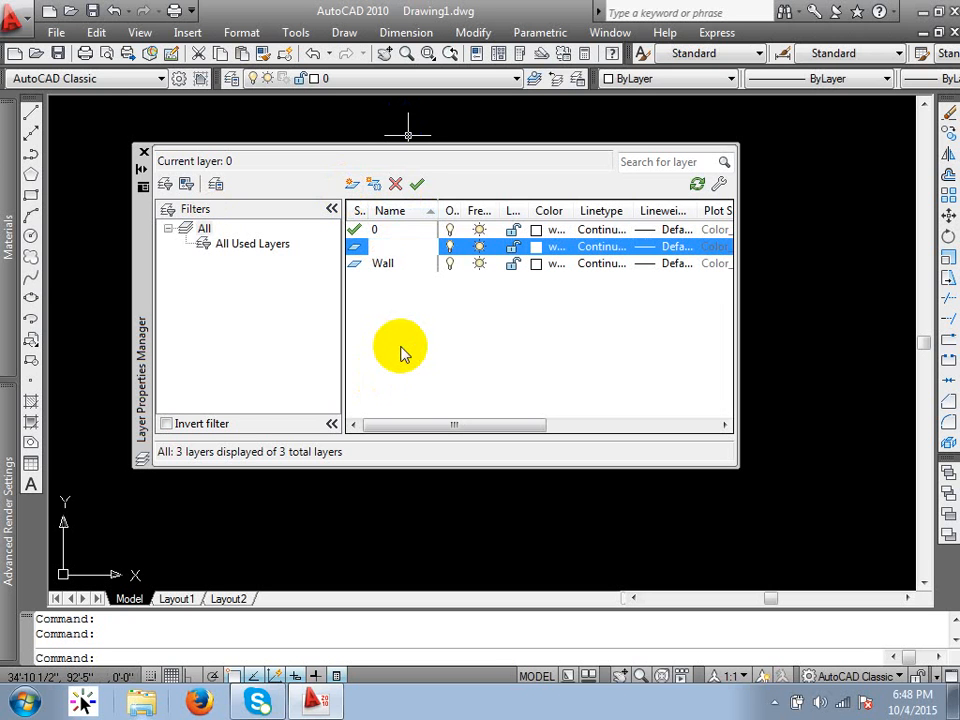
Step: Create two more layers named window and column
key("Return")
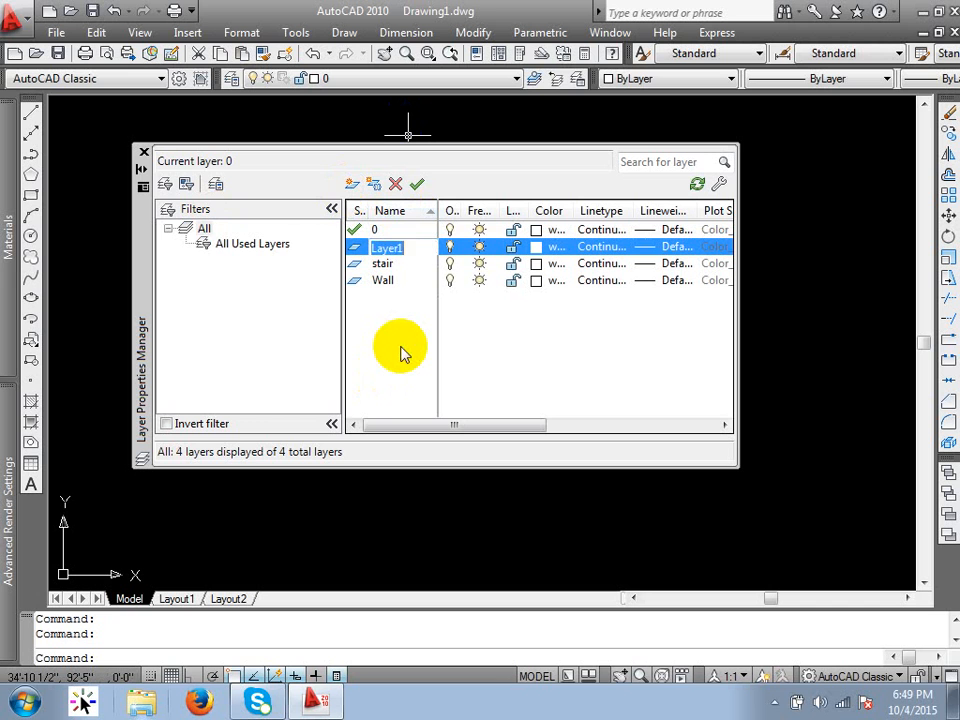
type("window")
key("Return")
key("Return")
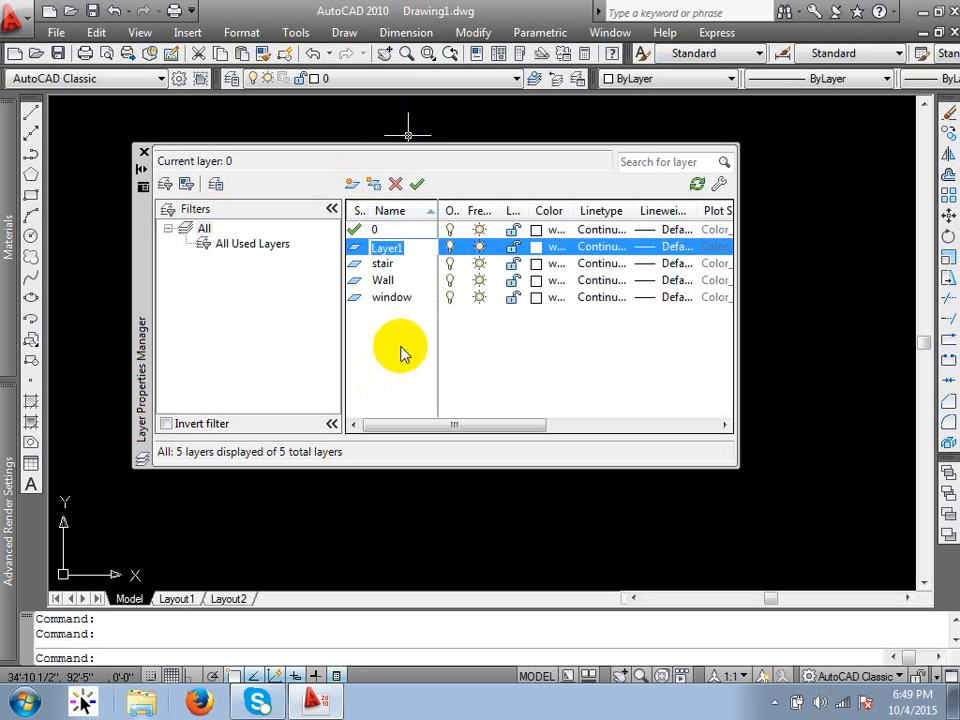
type("column")
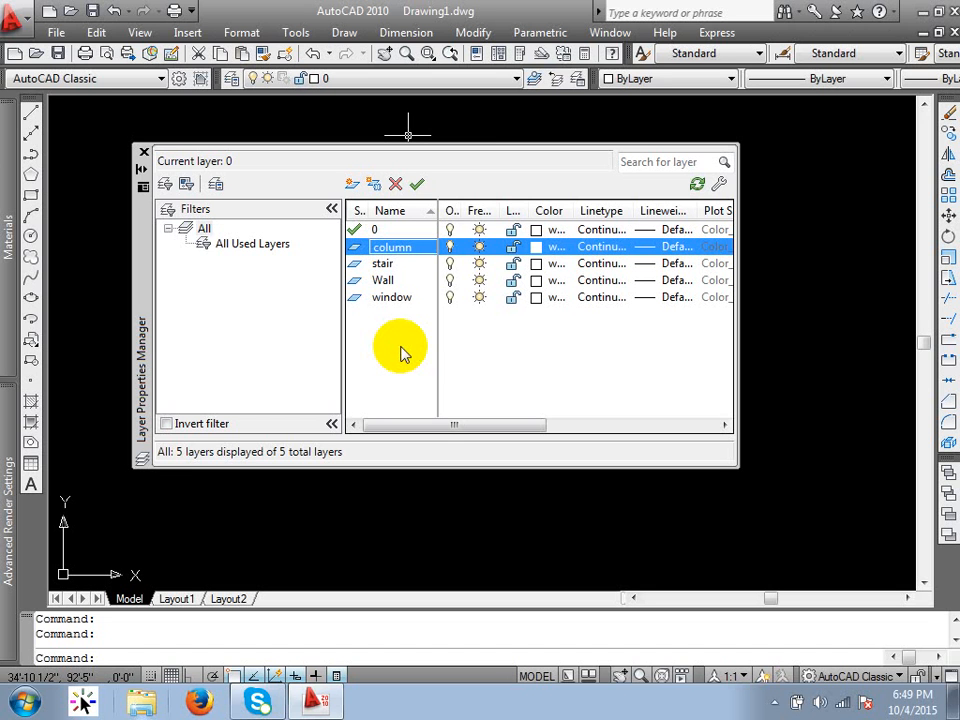
Step: Set the column layer's color to index 14 and the stair layer's color to index 142
left_click(537, 247)
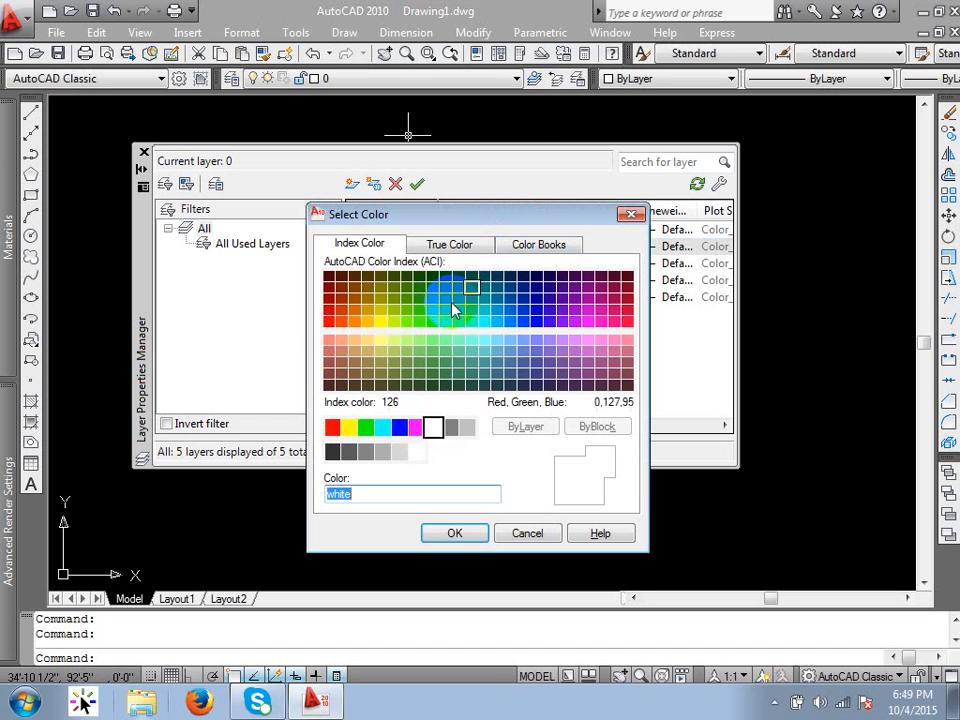
left_click(330, 298)
left_click(454, 533)
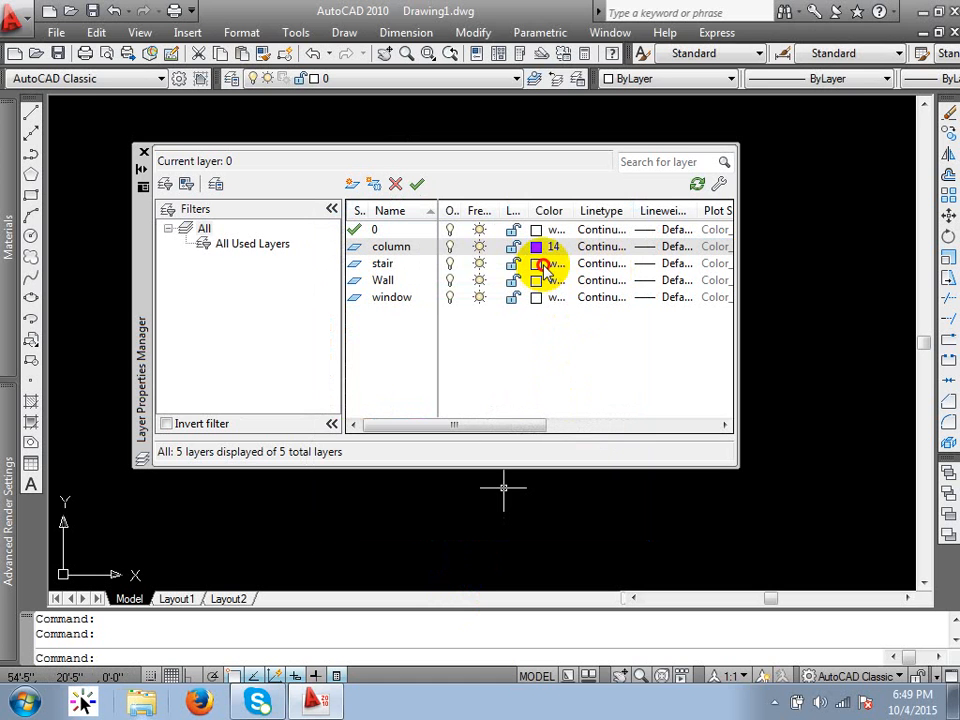
left_click(541, 265)
left_click(499, 311)
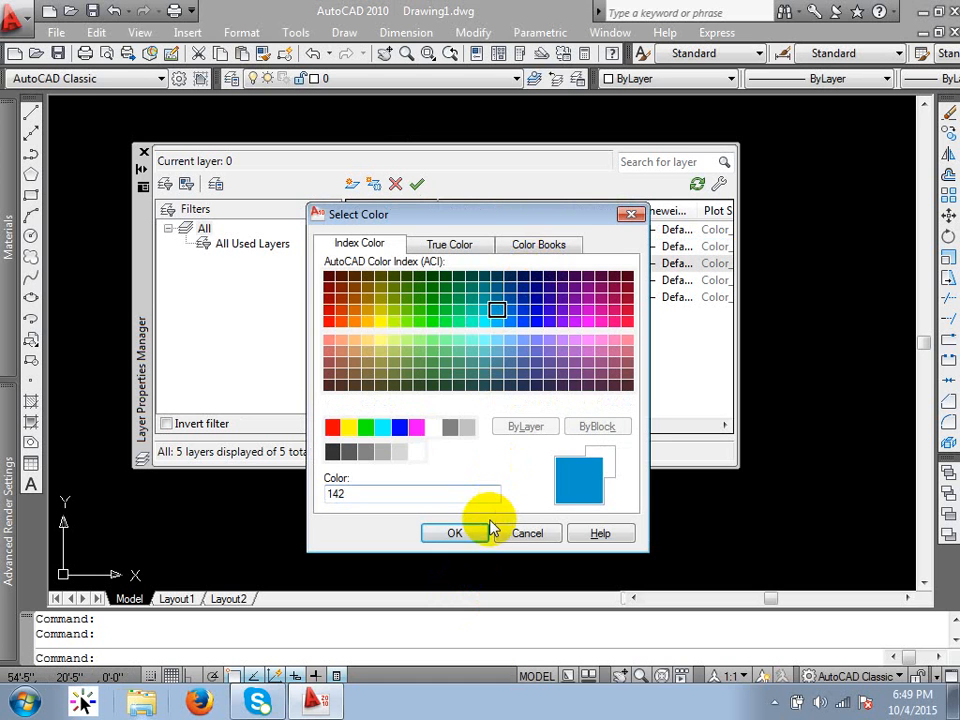
left_click(456, 533)
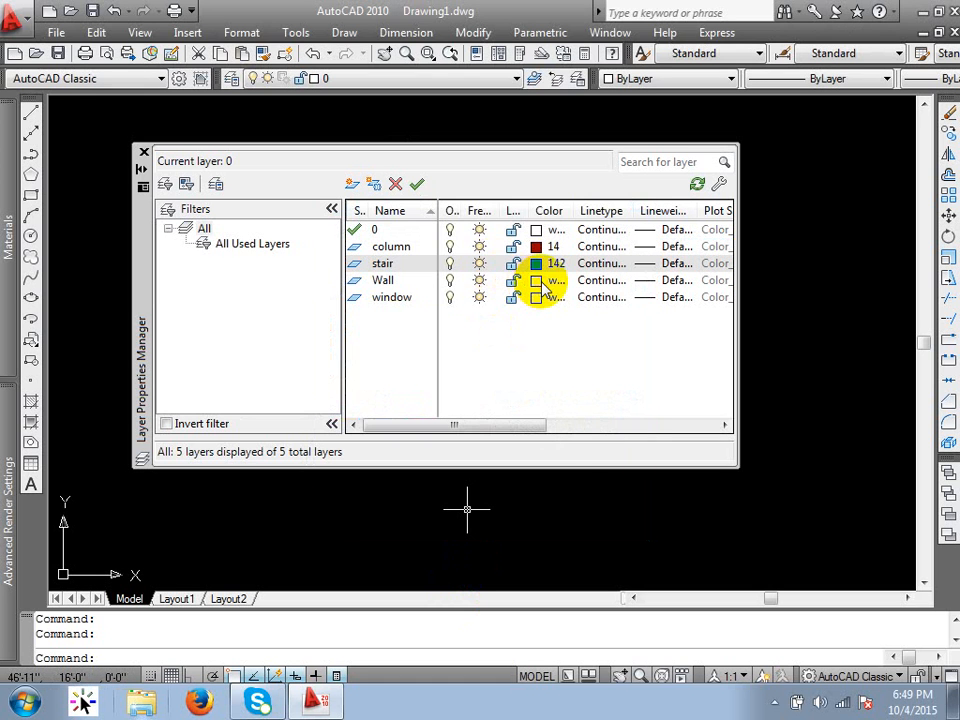
Step: Set the Wall layer's color to index 174 and the window layer's color to index 92
left_click(541, 280)
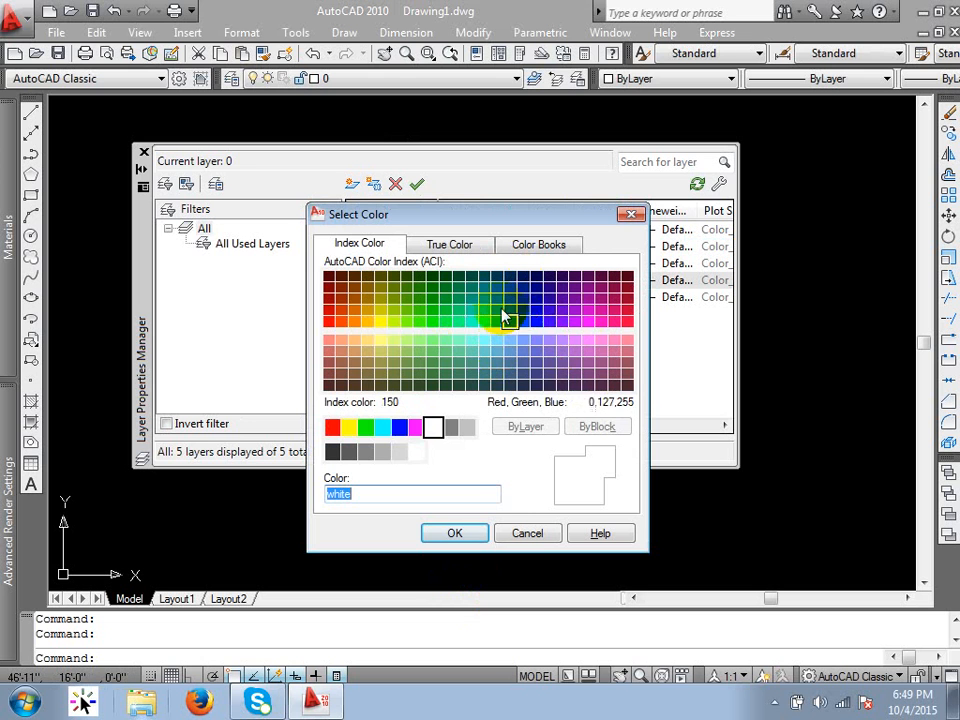
left_click(536, 298)
left_click(455, 533)
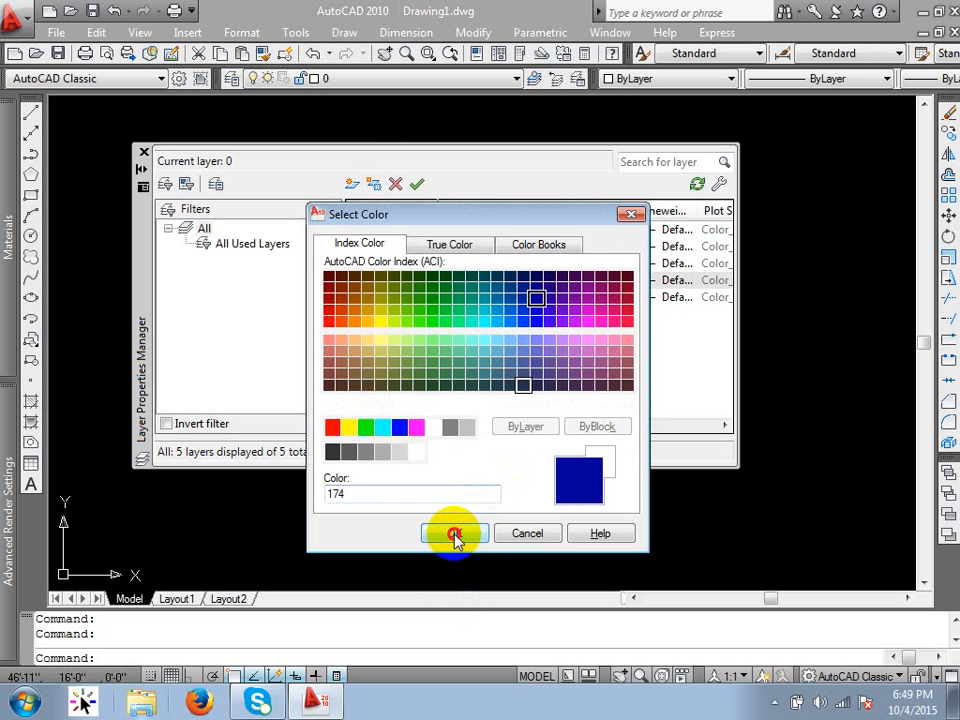
left_click(536, 298)
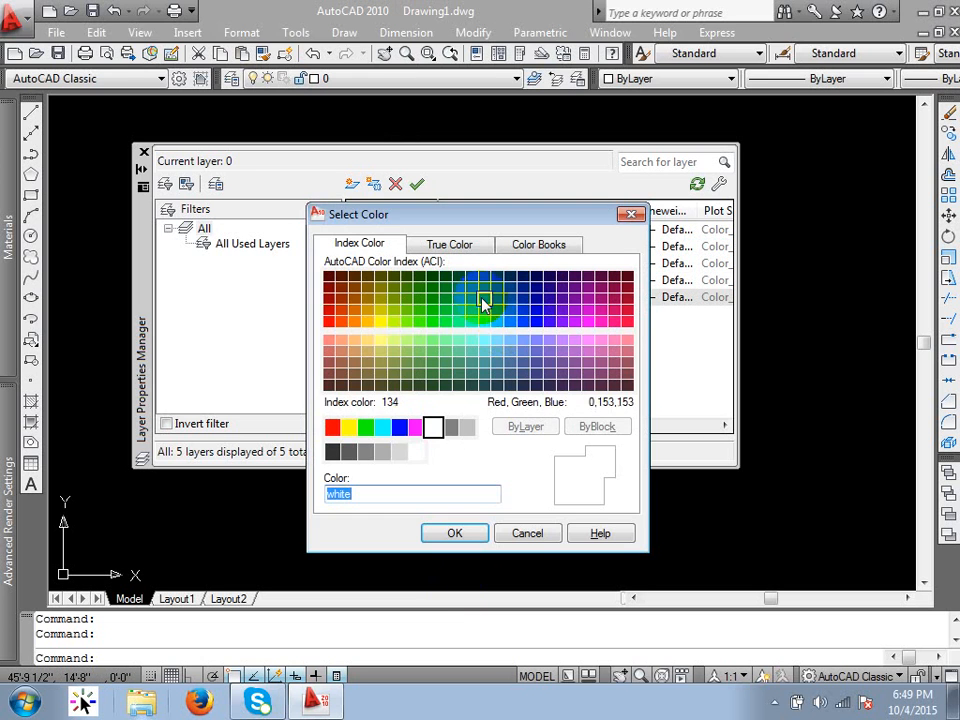
left_click(432, 310)
left_click(450, 538)
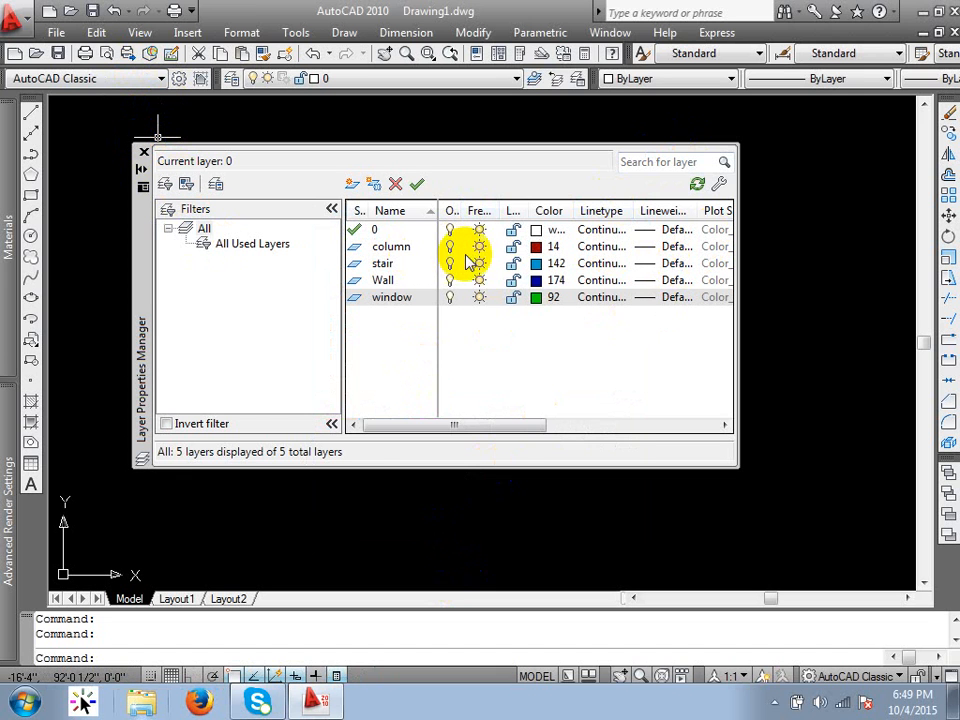
Step: Set the column layer's lineweight to 0.30 mm and the stair layer's lineweight to 0.15 mm
left_click(607, 249)
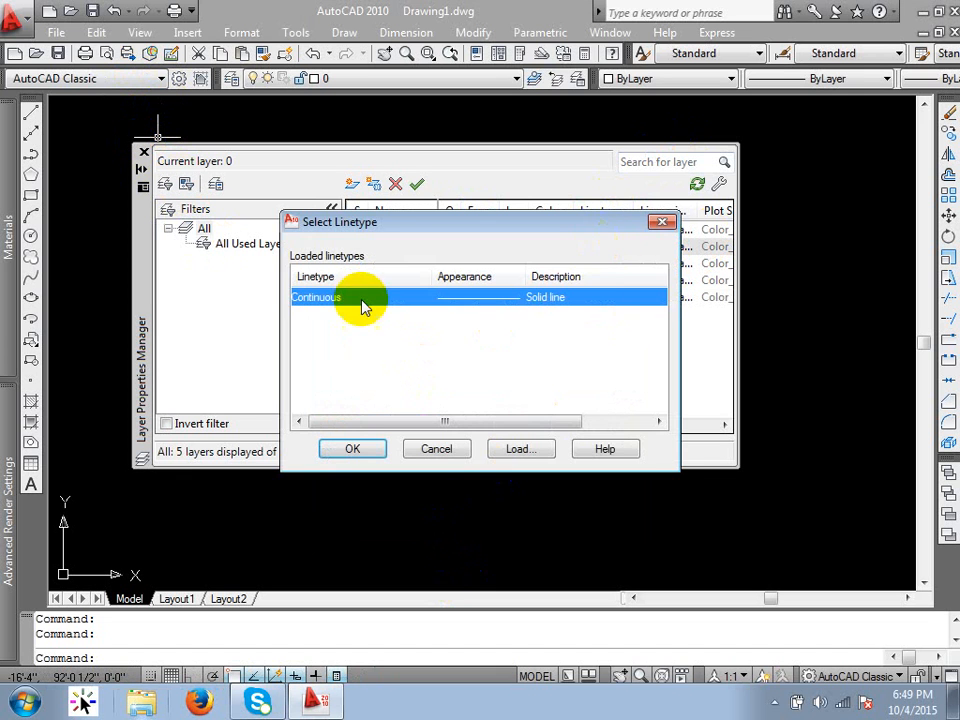
left_click(660, 224)
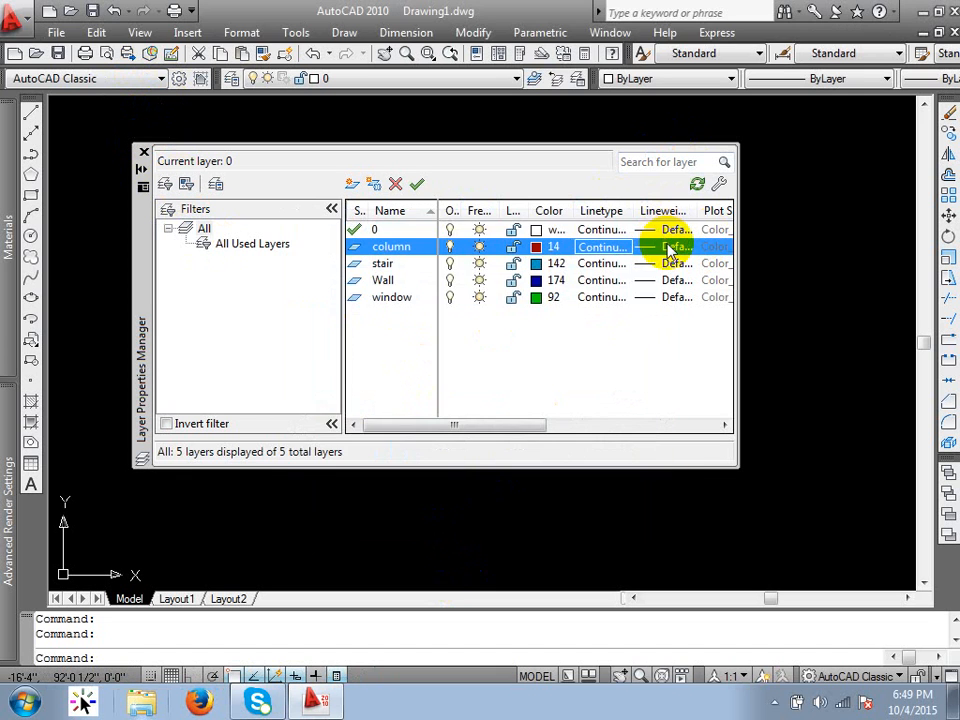
left_click(668, 246)
left_click(460, 373)
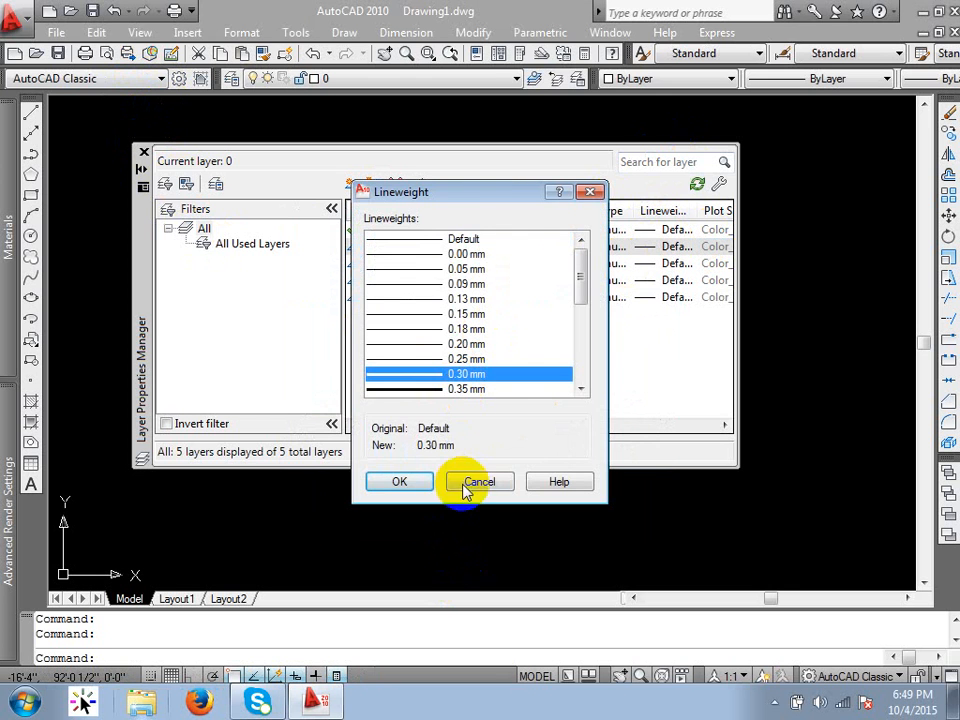
left_click(400, 482)
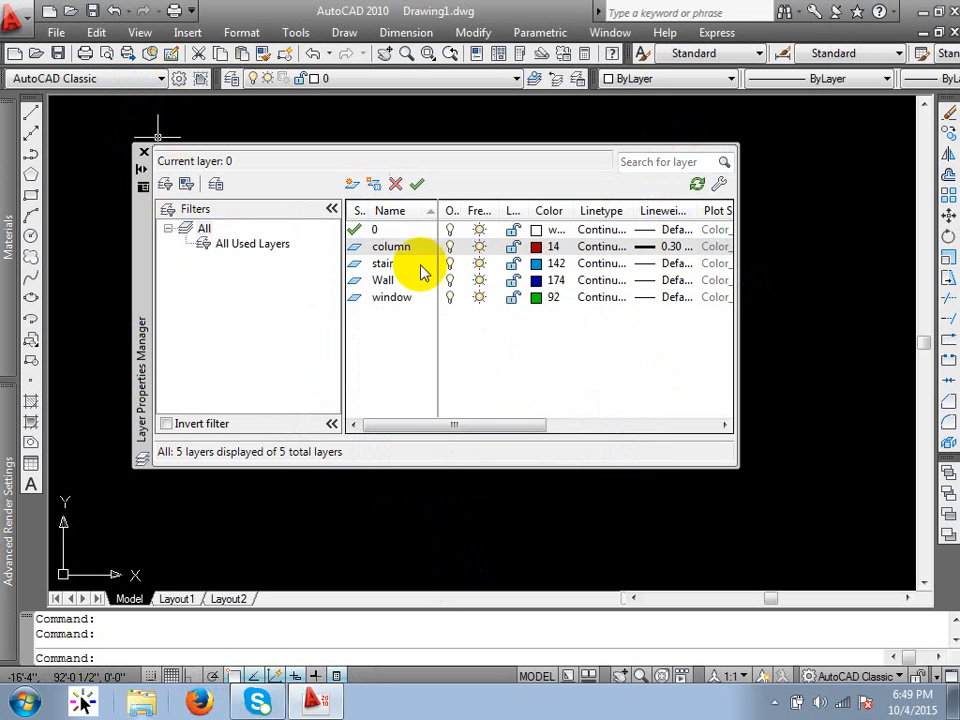
left_click(676, 265)
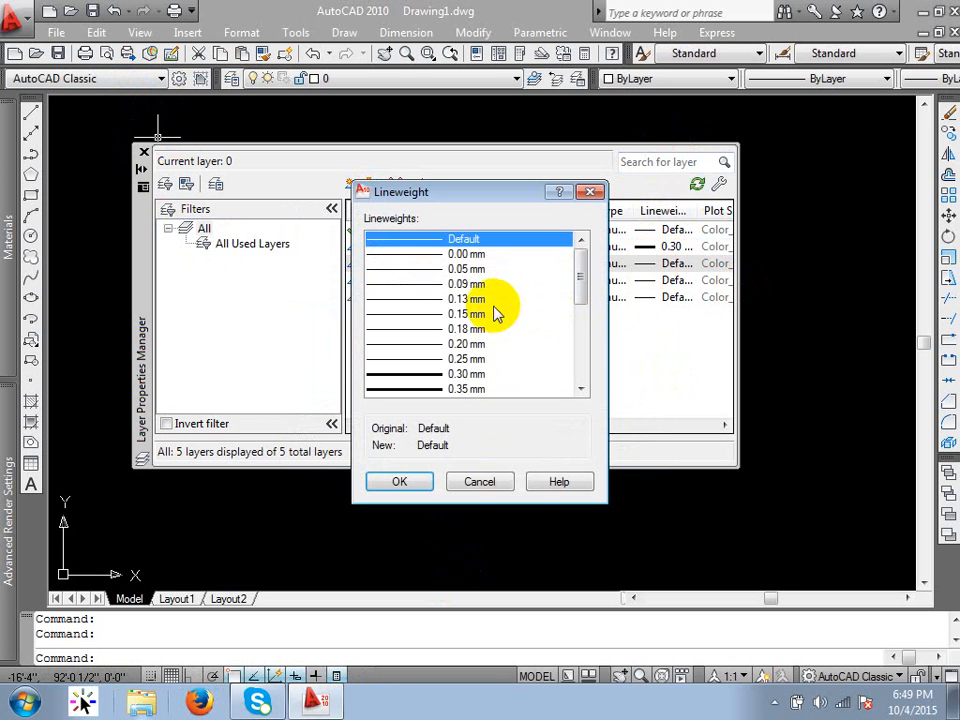
double_click(489, 316)
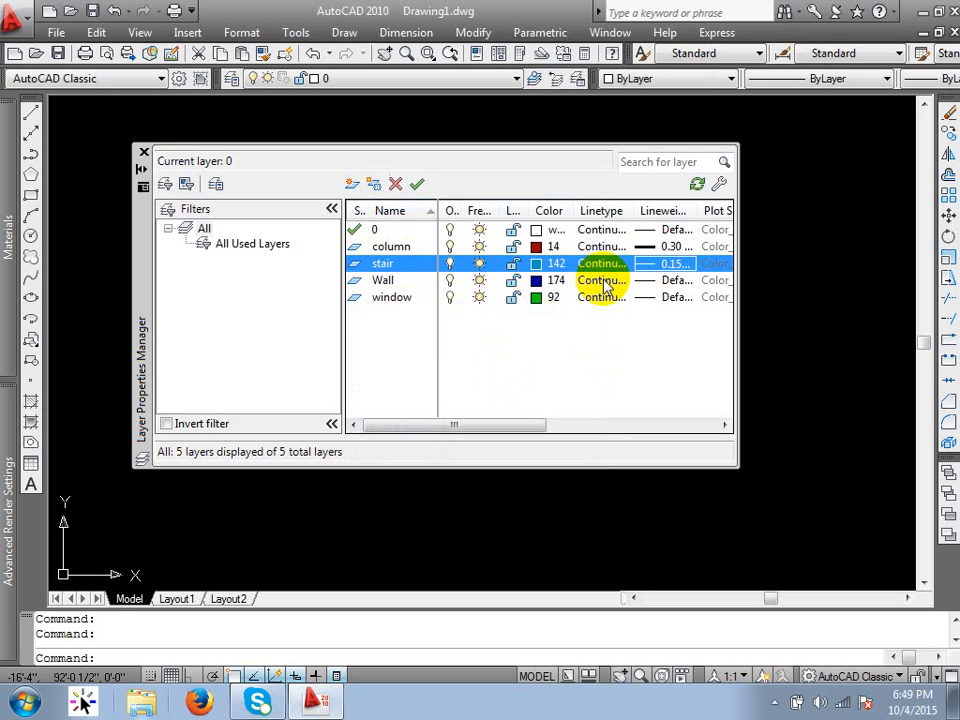
Step: Set the Wall layer's lineweight to 0.30 mm and the window layer's to 0.18 mm, closing the layer manager
left_click(672, 283)
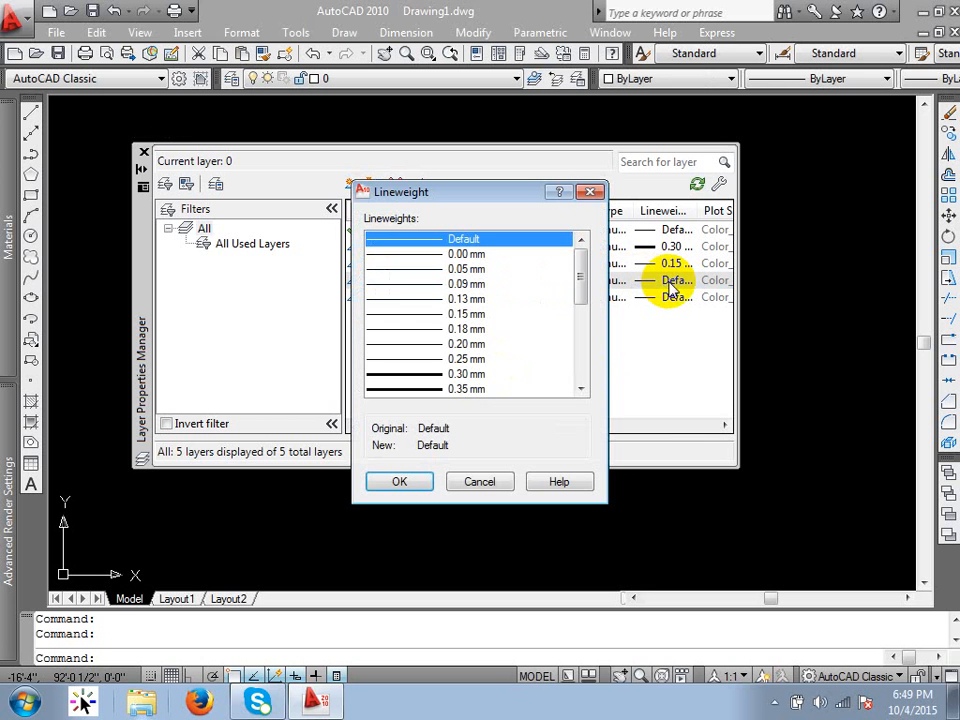
double_click(461, 373)
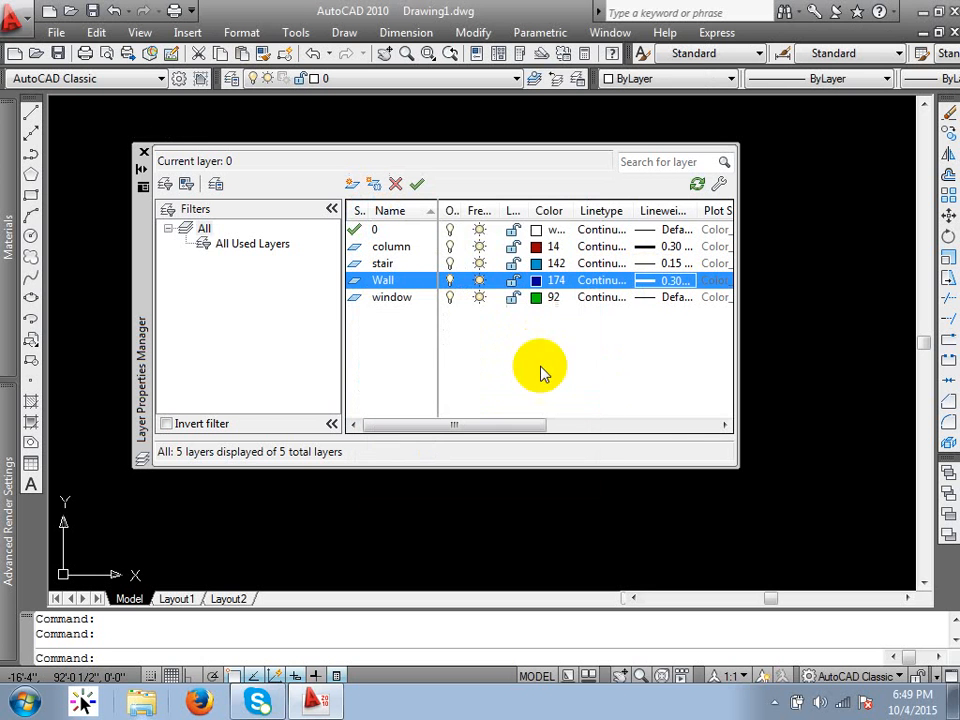
left_click(664, 298)
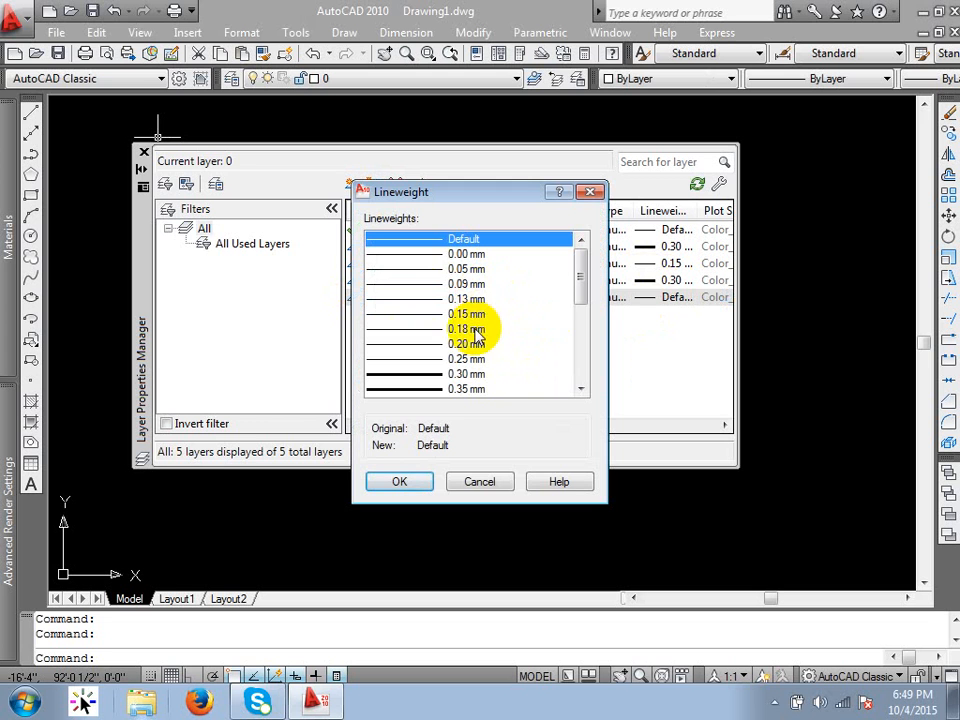
double_click(474, 328)
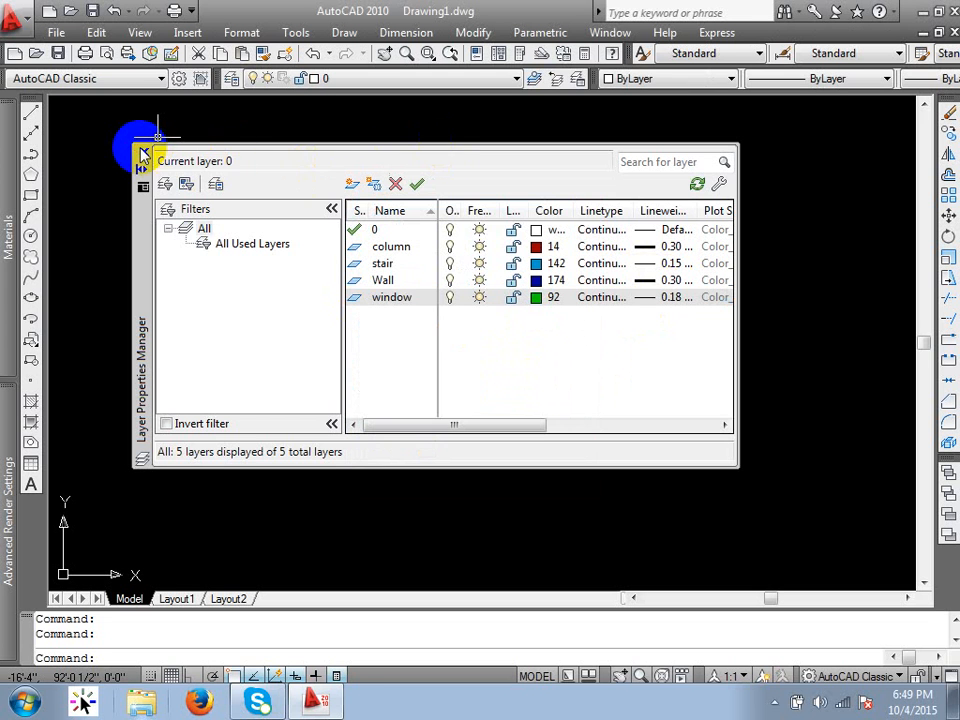
left_click(143, 155)
Step: Make Wall the current layer and draw a 7' horizontal line with Ortho turned on
left_click(352, 79)
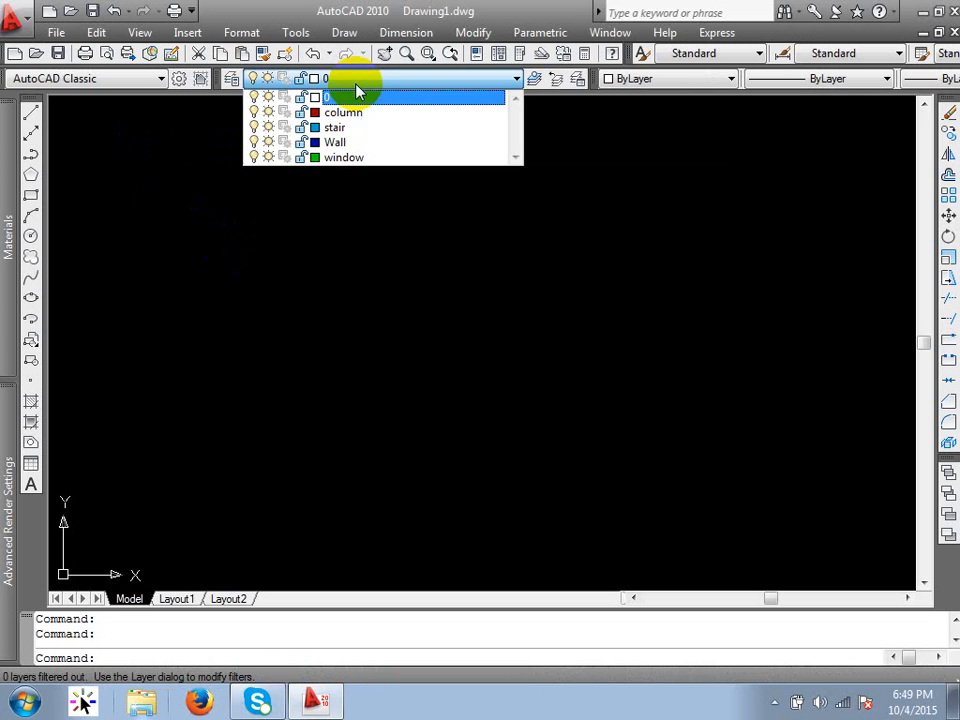
left_click(336, 142)
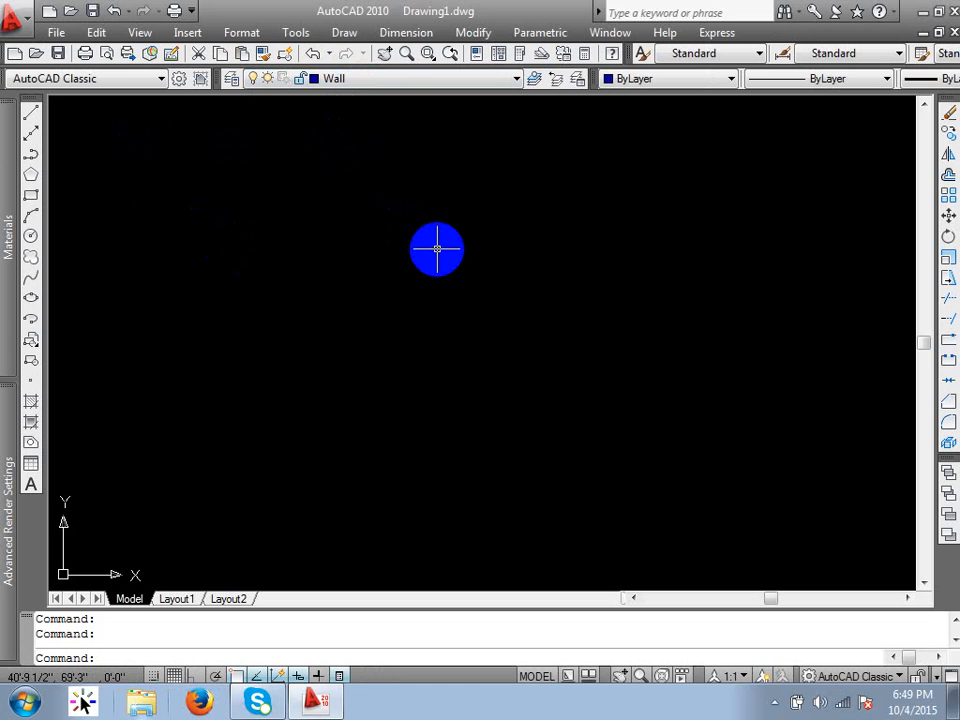
type("l")
key("Return")
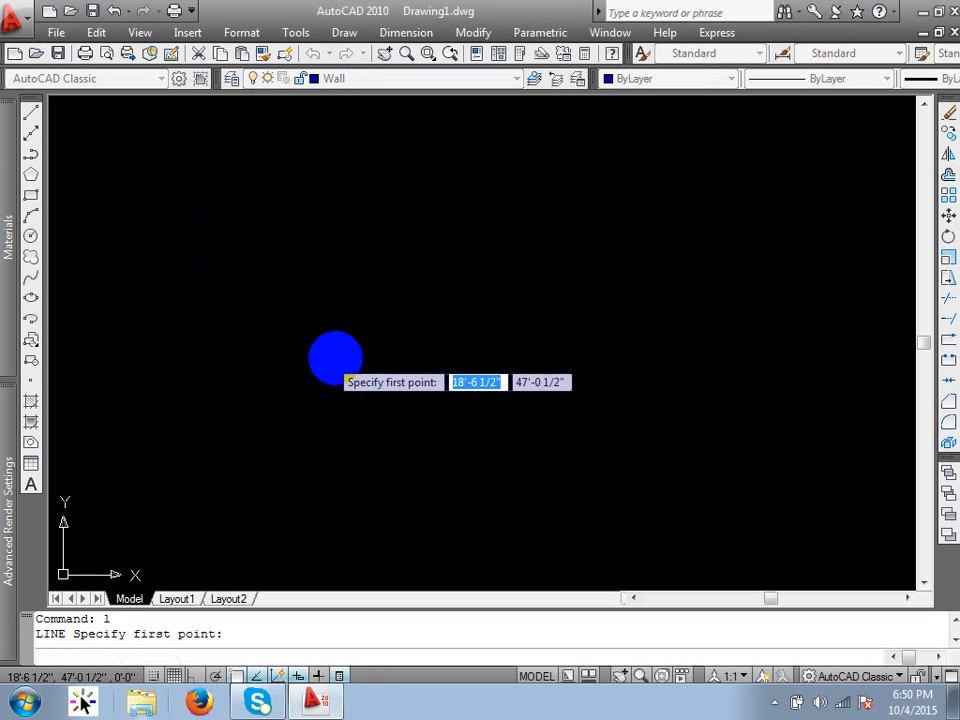
left_click(333, 360)
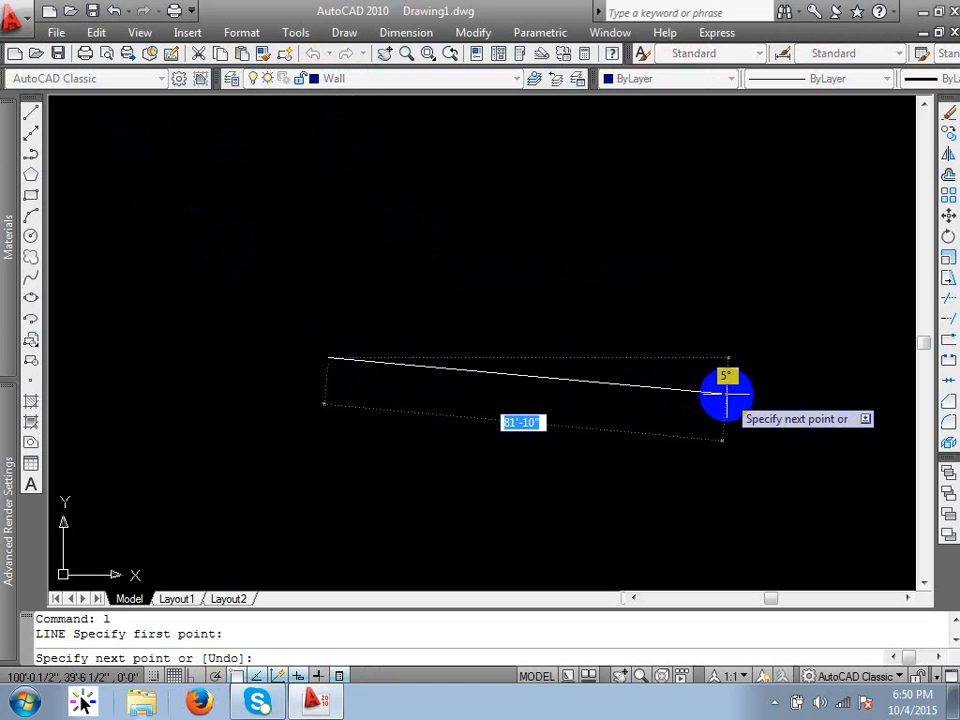
key("F8")
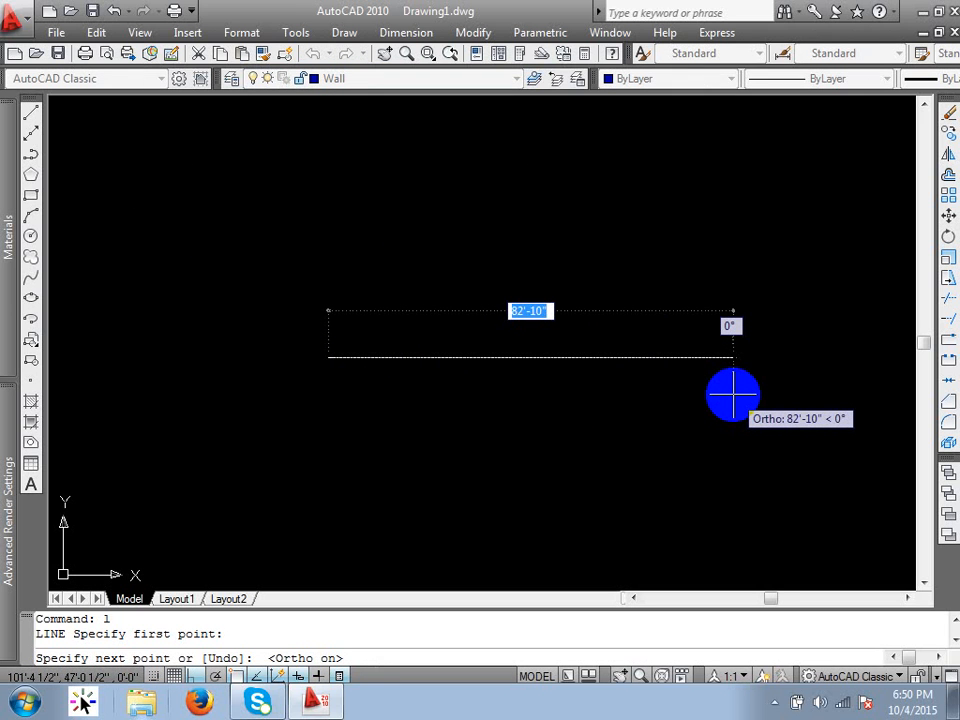
type("7")
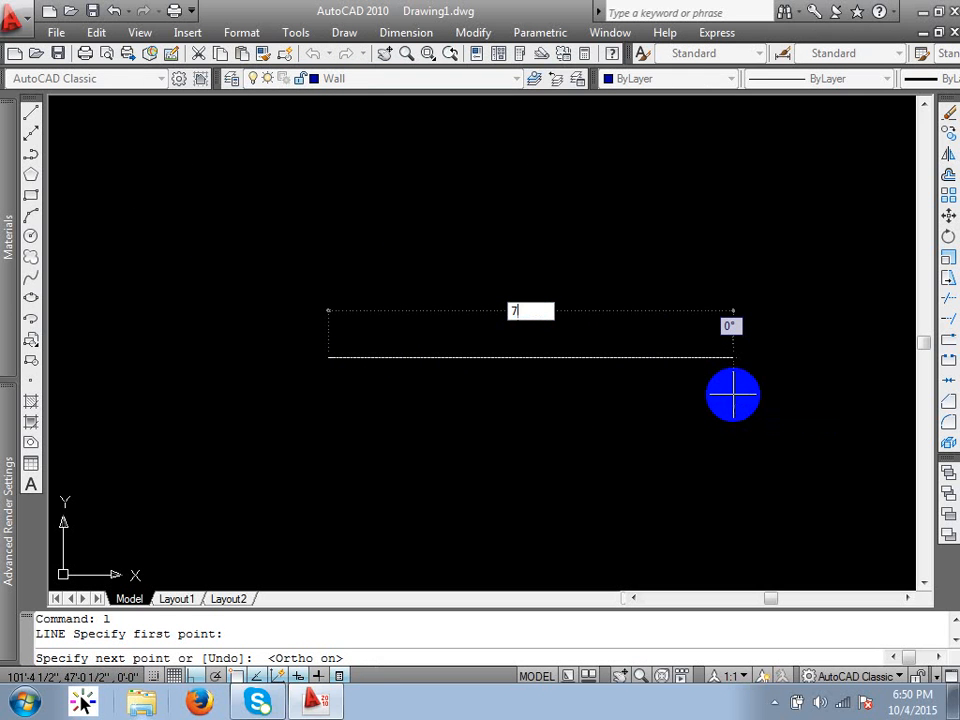
key("Return")
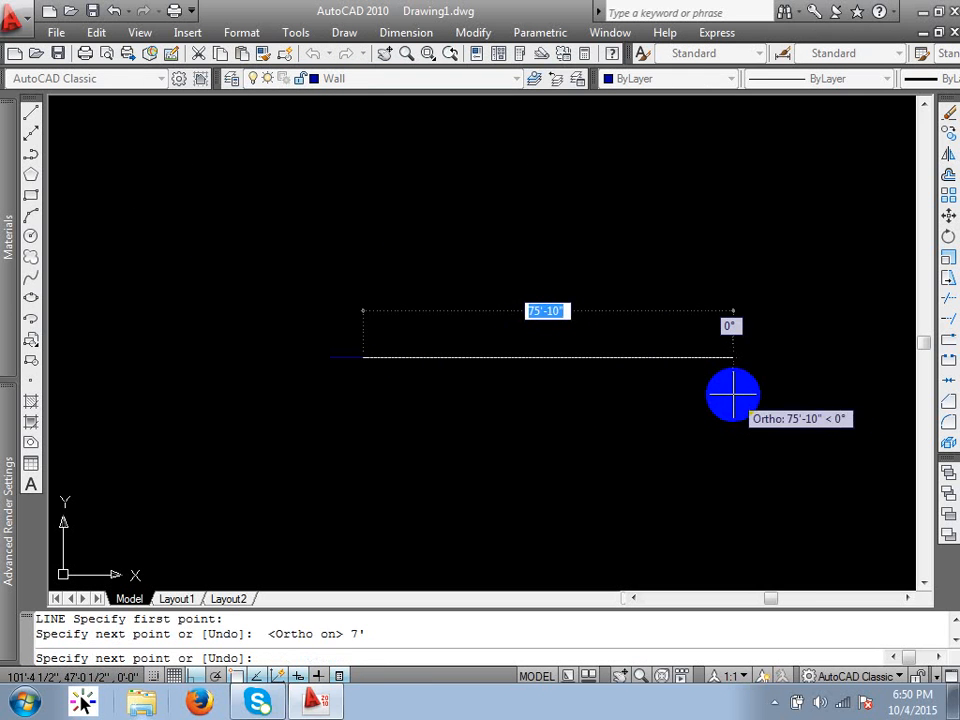
key("Return")
Step: Turn on lineweight display and inspect the thickness of the wall line
scroll(343, 350, "up", 5)
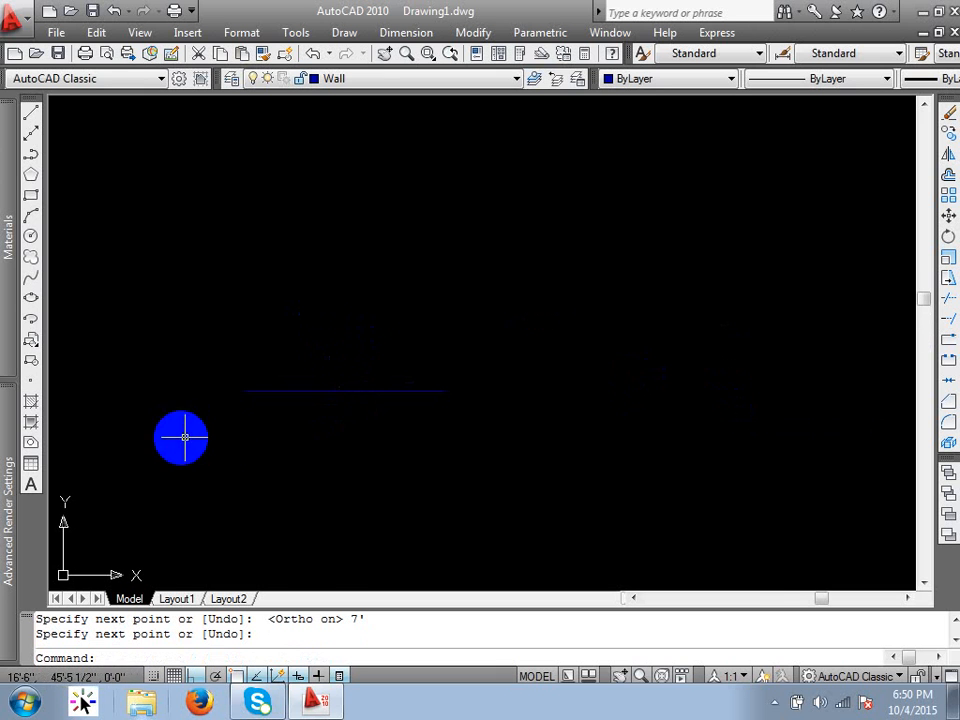
middle_click_drag(184, 437, 458, 450)
scroll(590, 407, "up", 2)
middle_click_drag(652, 457, 495, 468)
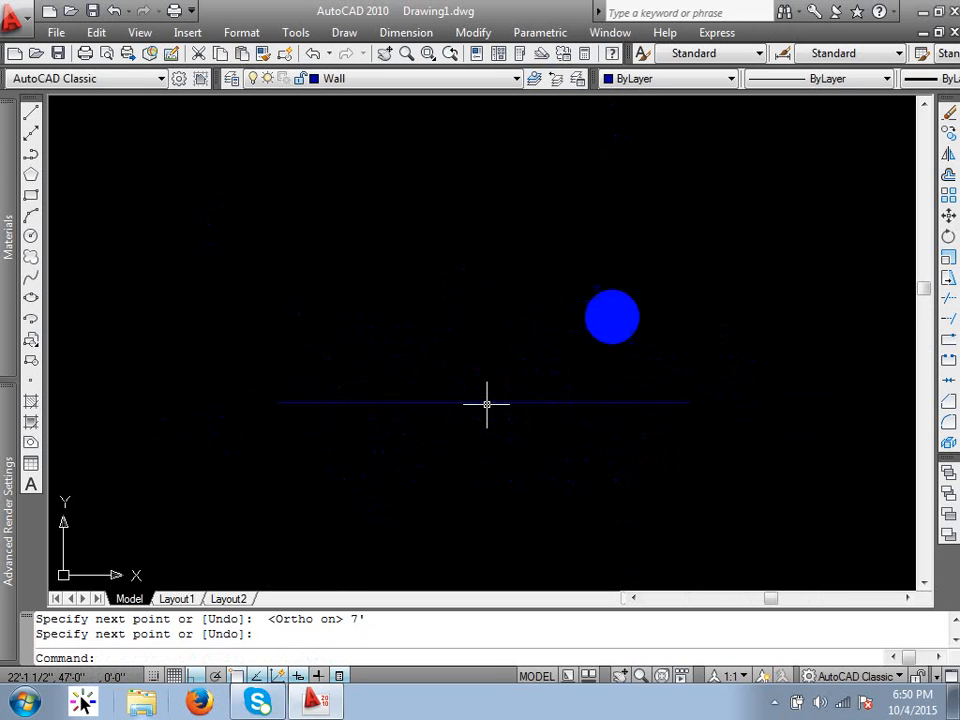
key("Escape")
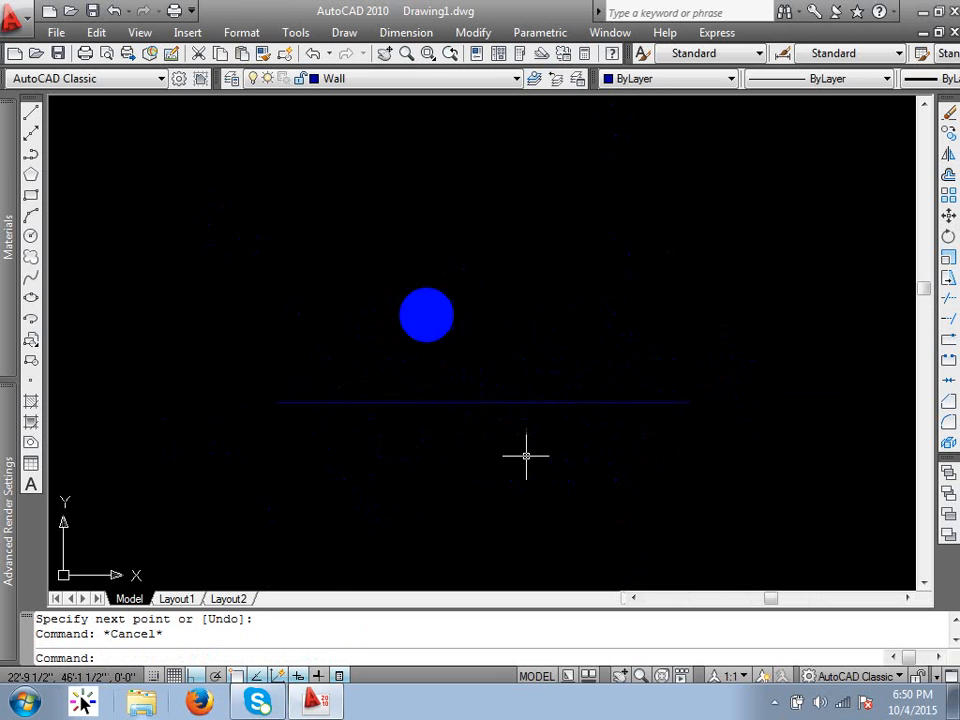
left_click(320, 678)
middle_click_drag(553, 459, 550, 427)
scroll(549, 425, "up", 2)
middle_click_drag(441, 398, 483, 472)
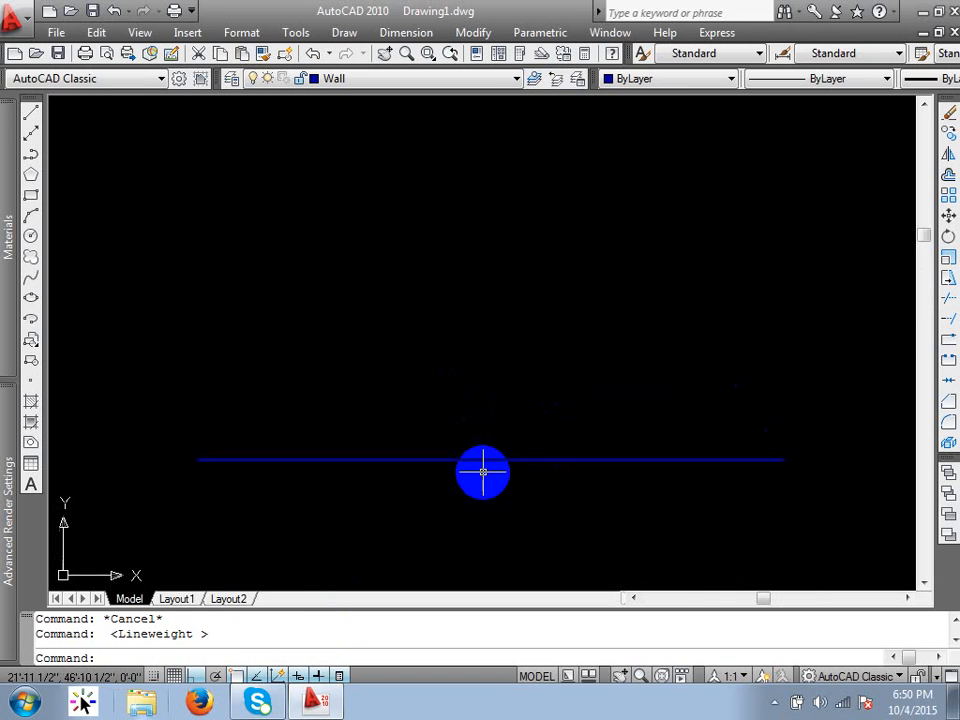
Step: Offset the wall line 5" upward to form the second face of the wall
scroll(469, 472, "down", 4)
scroll(467, 472, "up", 1)
key("Escape")
key("Escape")
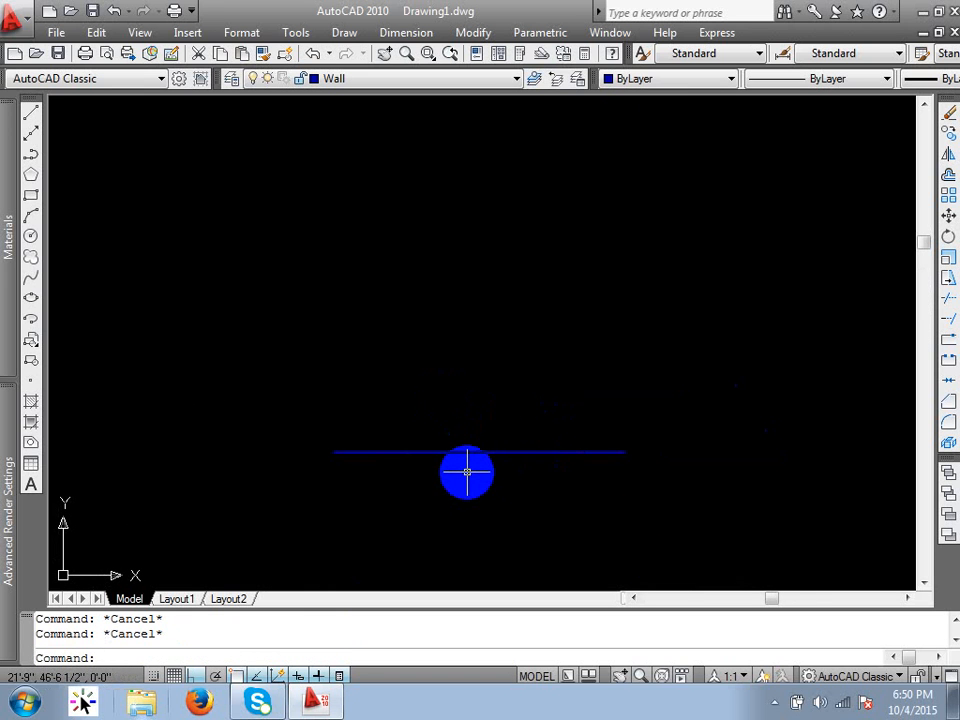
type("o")
key("Return")
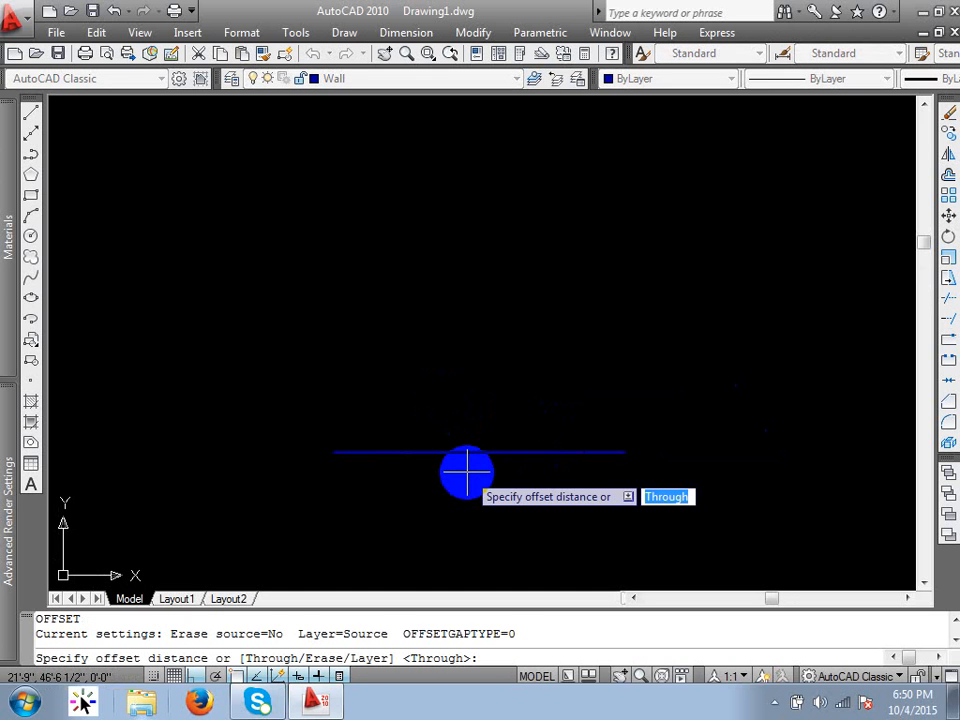
type("5")
key("Return")
left_click(467, 452)
left_click(480, 390)
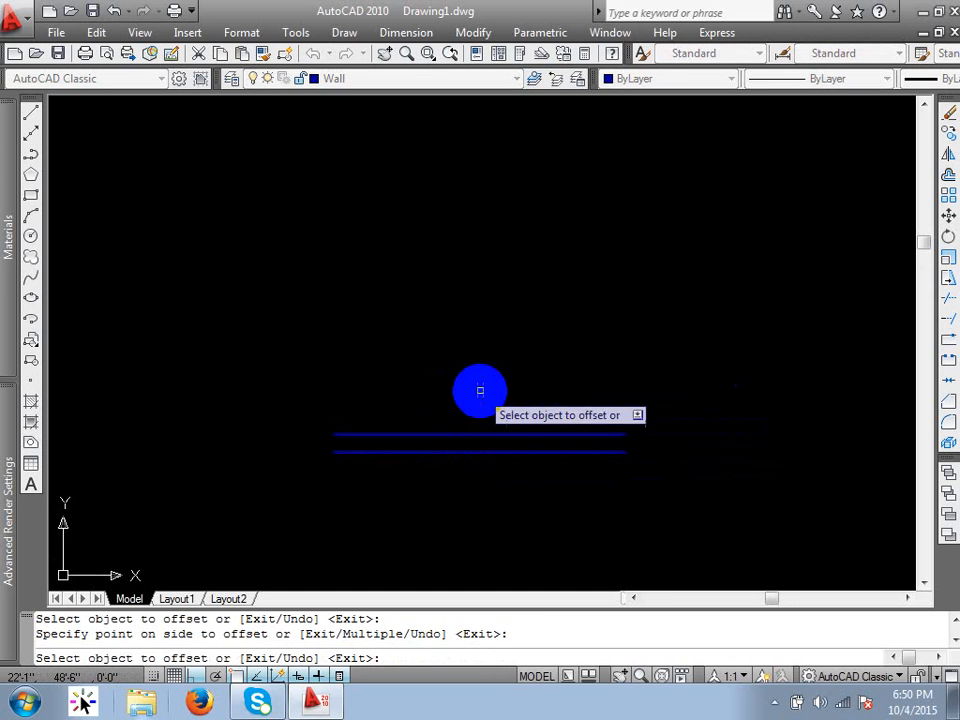
key("Return")
Step: Measure the perpendicular distance between the two parallel wall lines
scroll(482, 447, "up", 3)
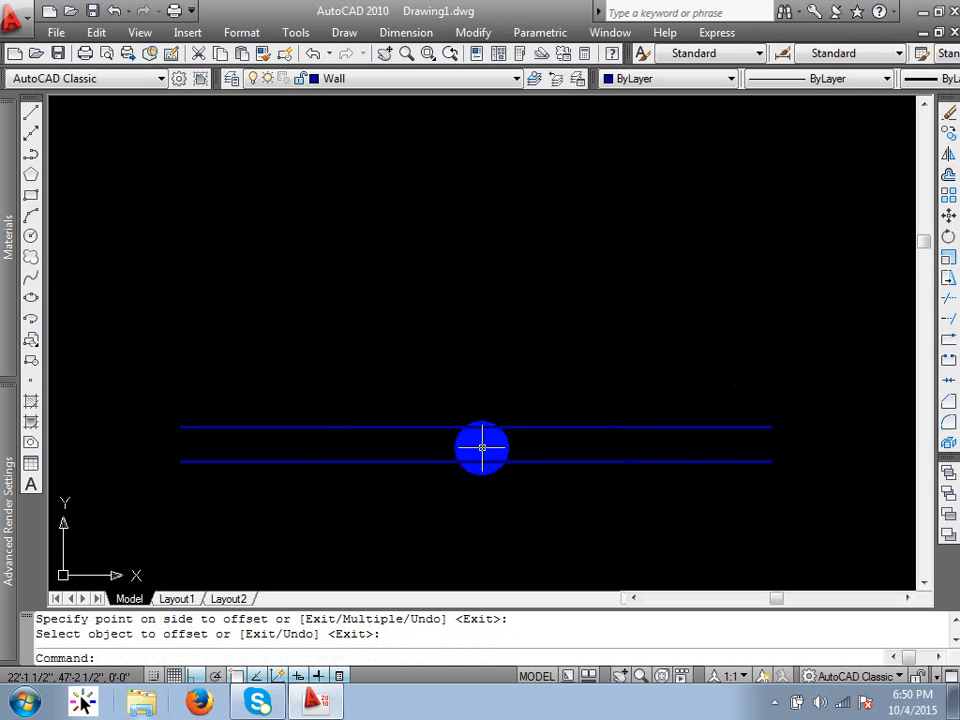
type("di")
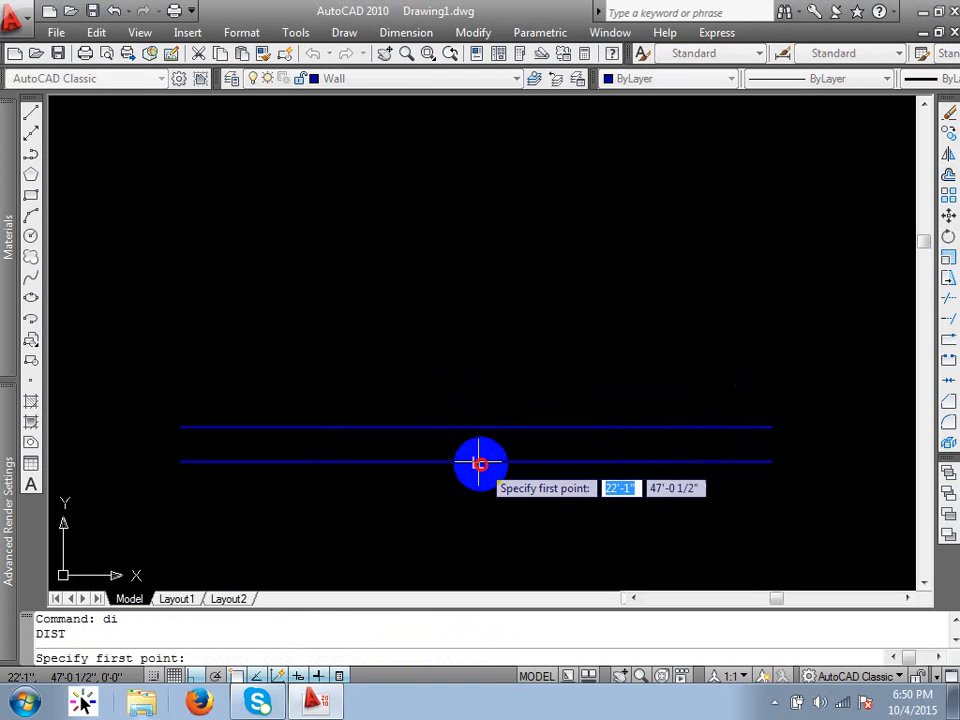
left_click(480, 461)
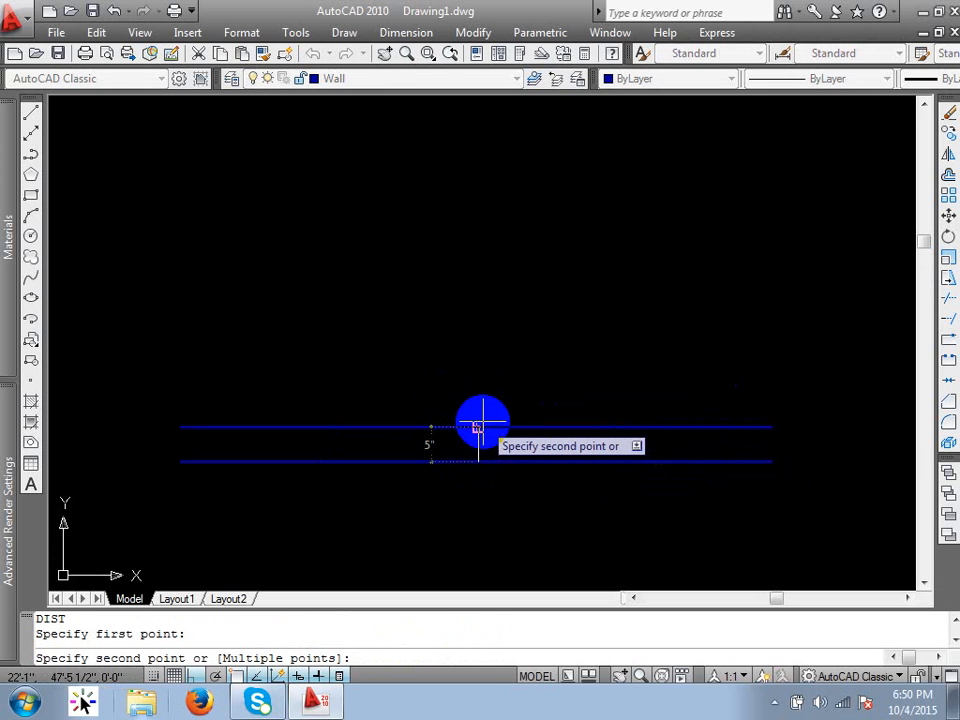
left_click(476, 427)
key("Escape")
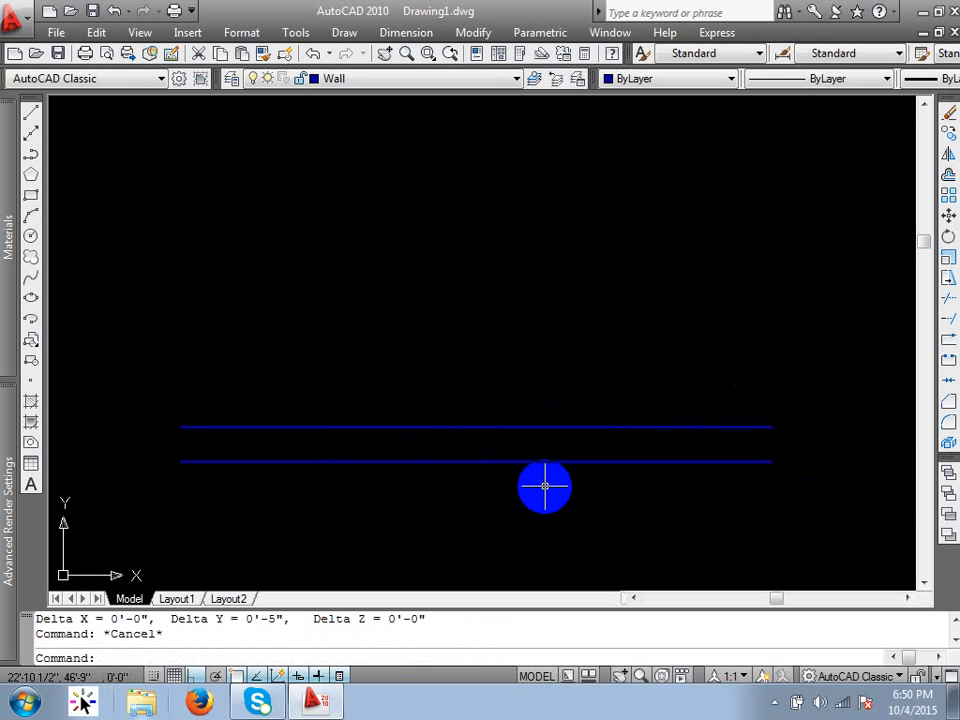
Step: Measure the length of the upper wall line from end to end
type("di")
key("Return")
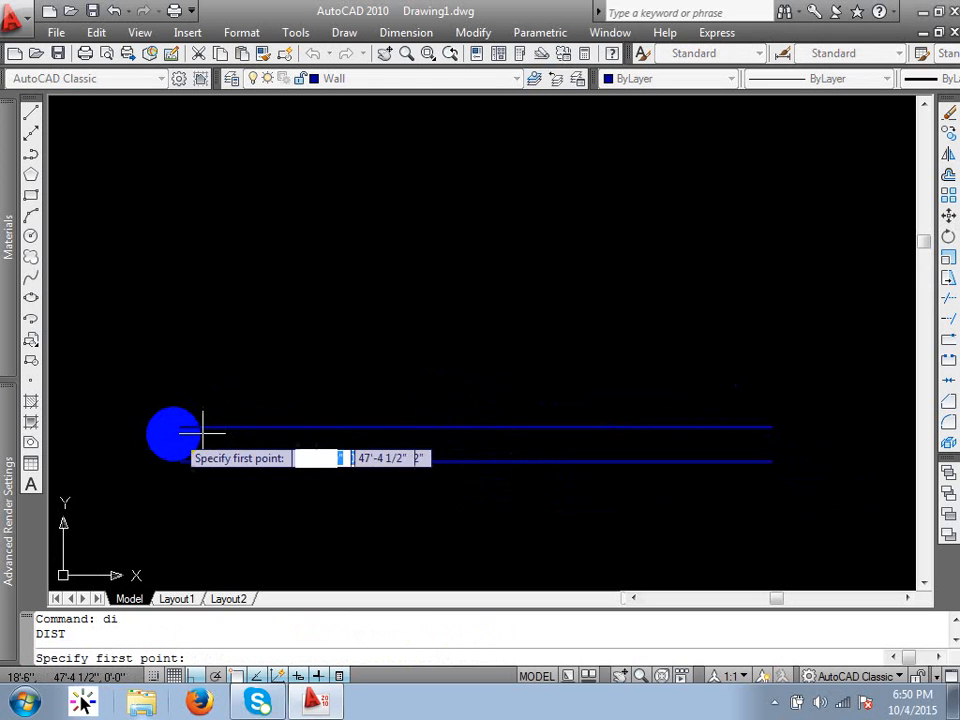
left_click(181, 427)
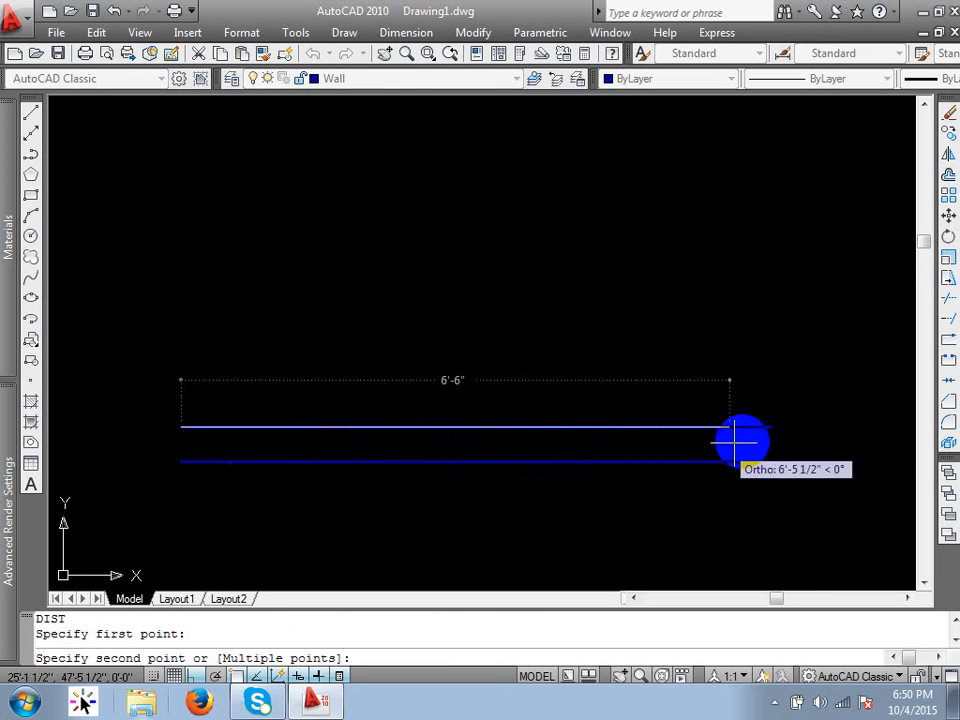
left_click(771, 428)
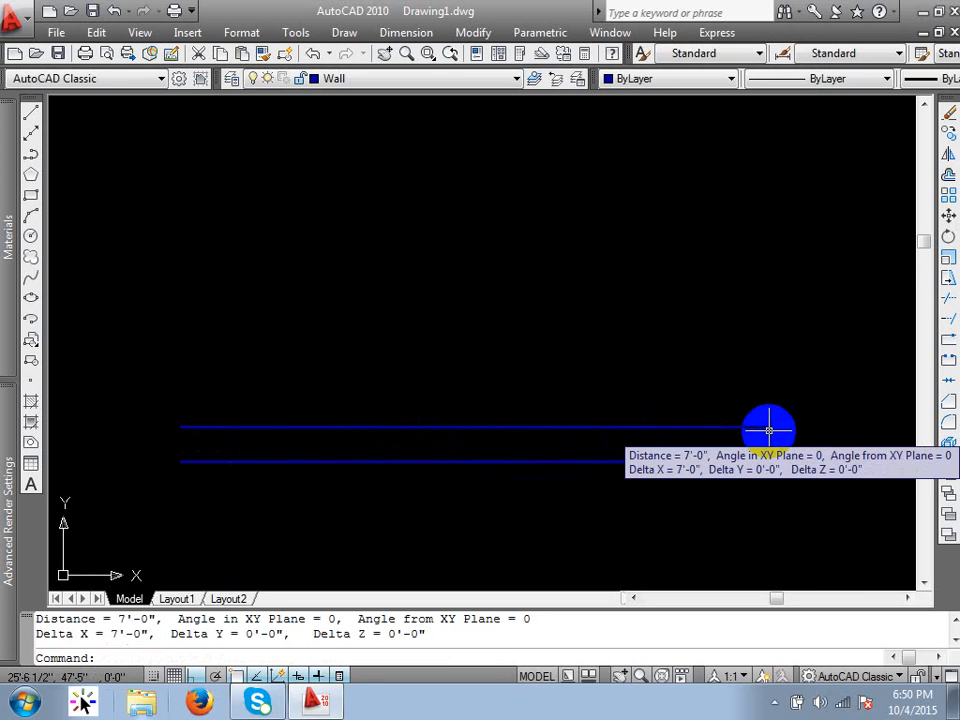
scroll(469, 460, "down", 4)
key("Escape")
middle_click_drag(420, 450, 453, 493)
scroll(453, 493, "up", 2)
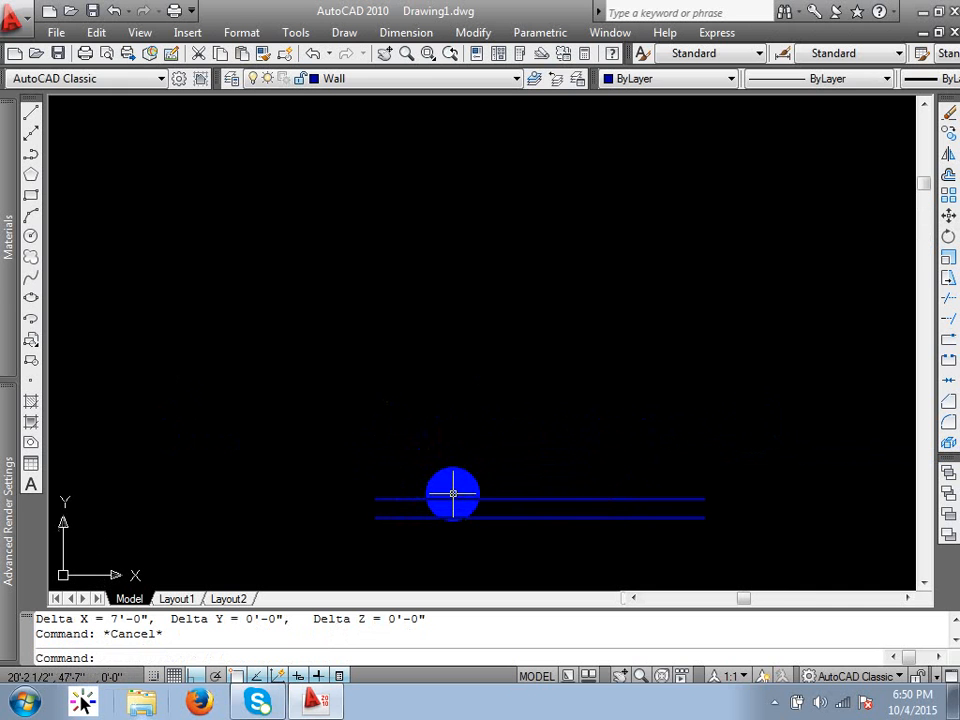
type("l")
key("Return")
key("Escape")
key("Escape")
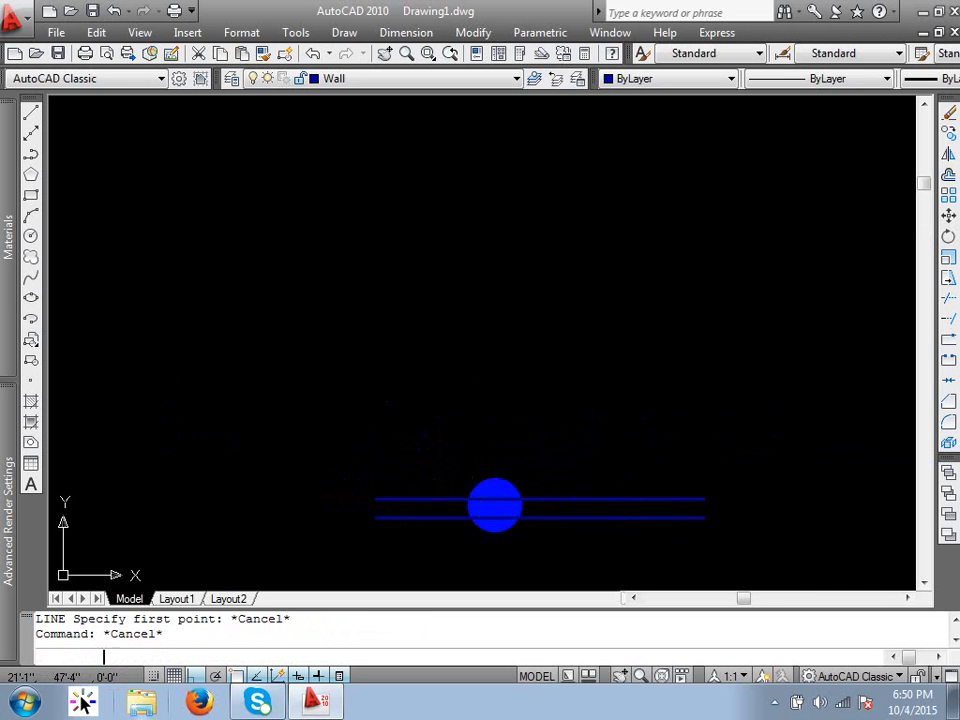
type("o")
key("Return")
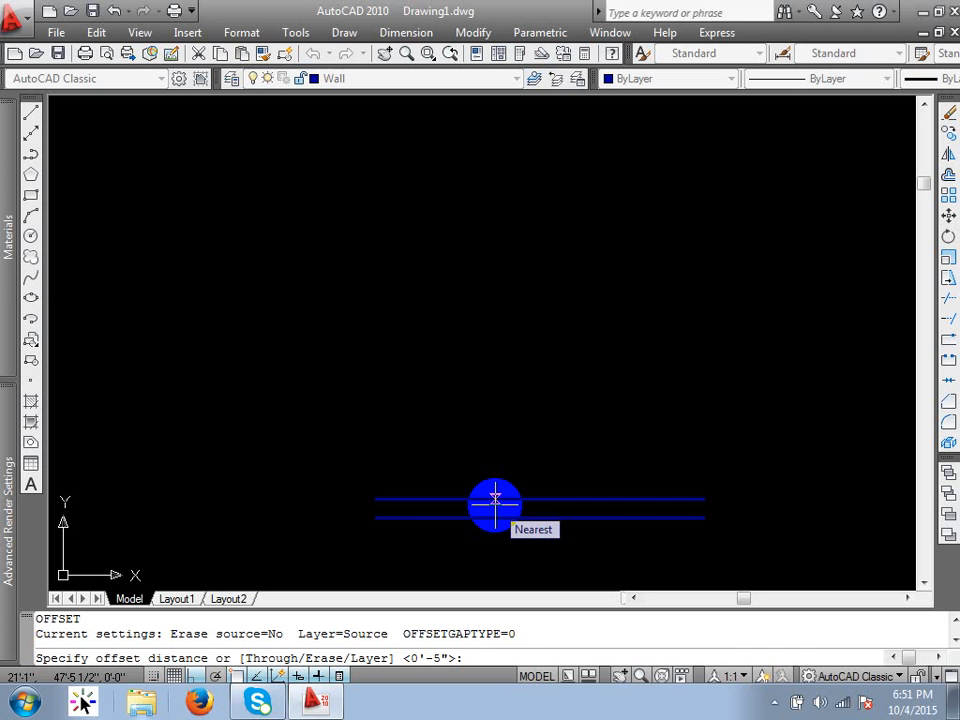
key("Escape")
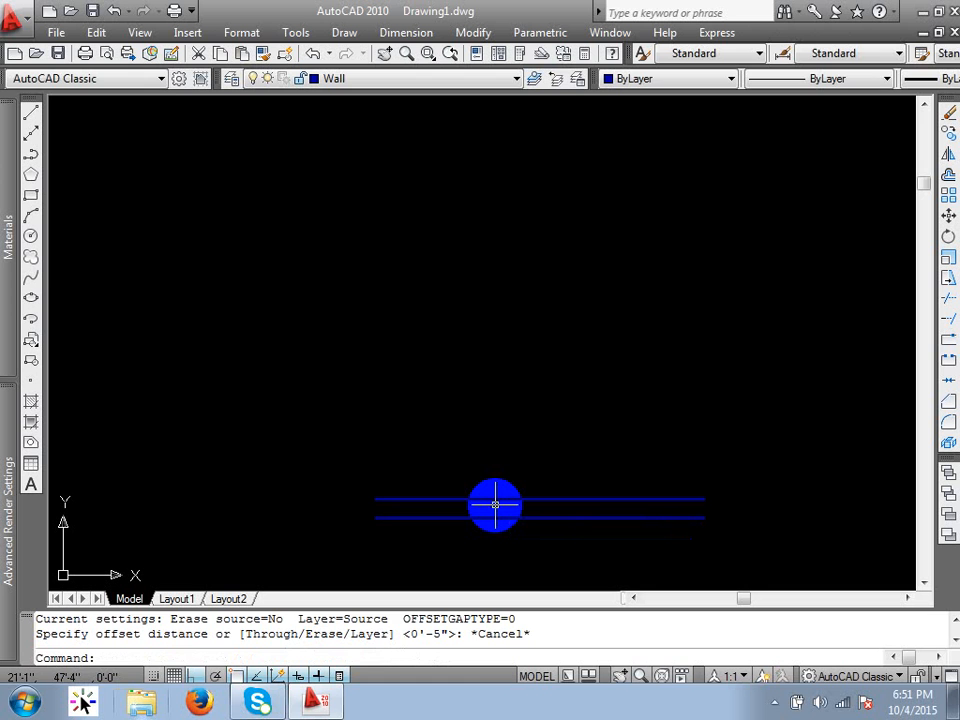
Step: Offset the upper wall line 3'6" upward to create a third parallel line
type("o")
key("Return")
type("3")
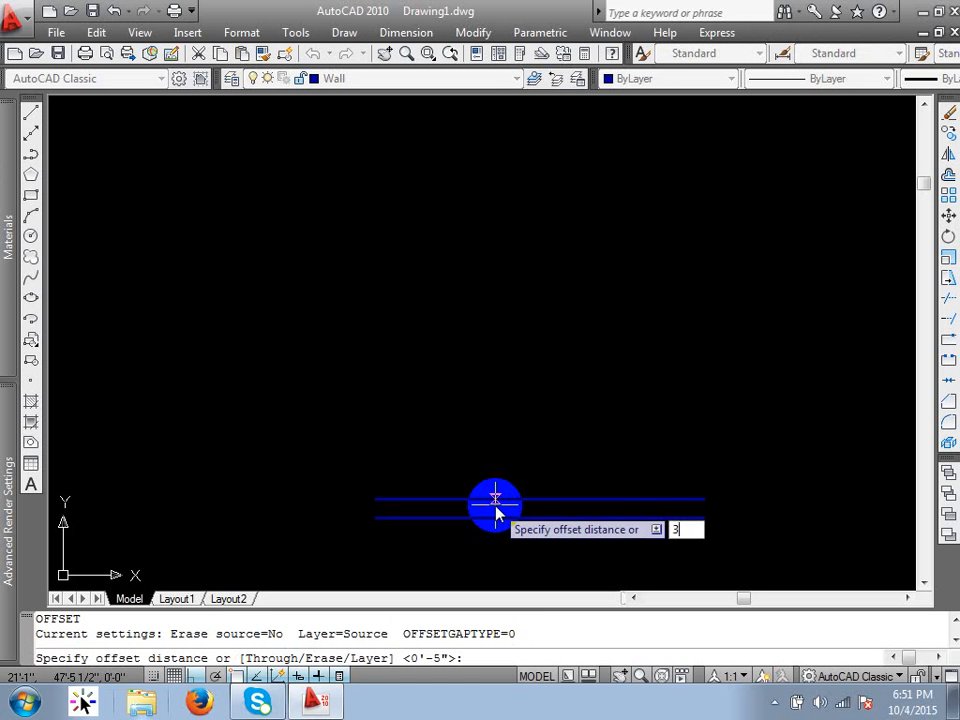
type("'6")
key("Return")
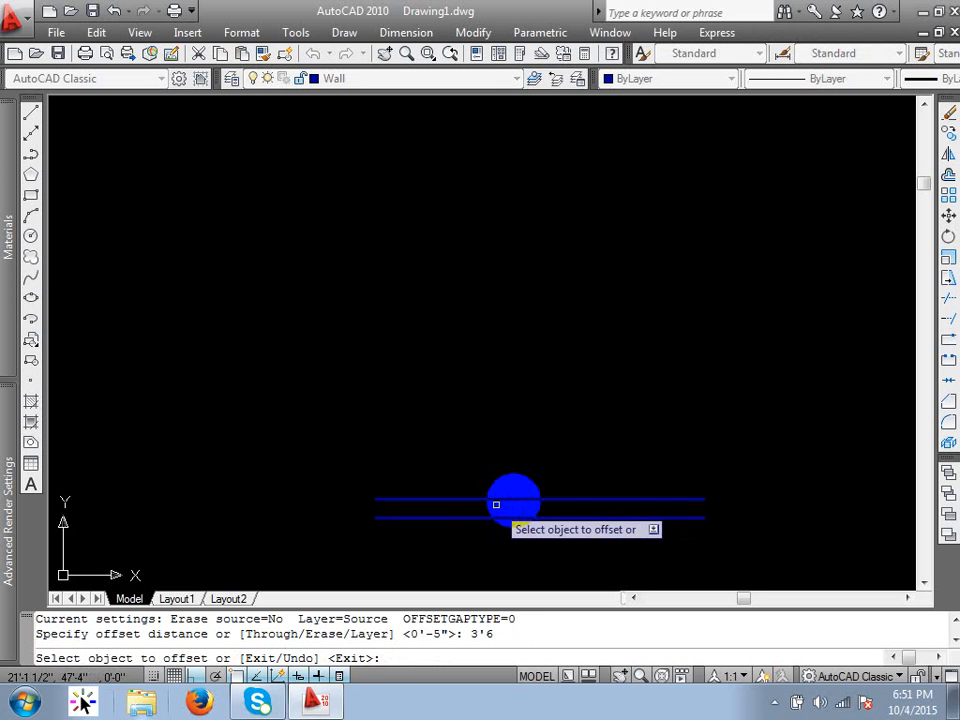
left_click(561, 498)
left_click(561, 426)
key("Return")
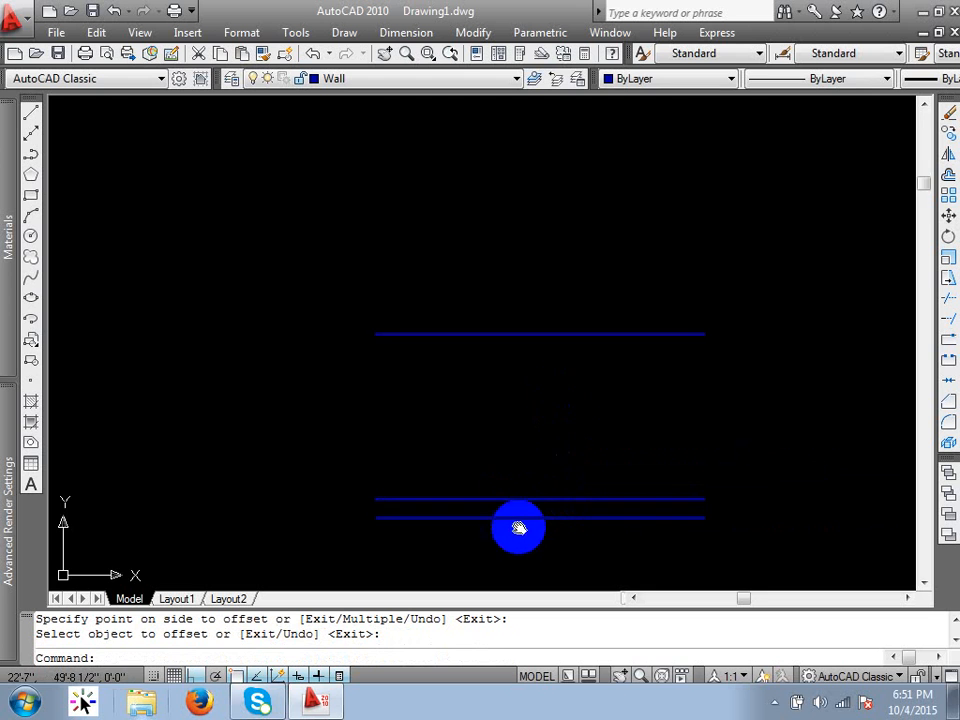
middle_click_drag(519, 528, 521, 375)
scroll(521, 375, "down", 6)
scroll(523, 394, "up", 5)
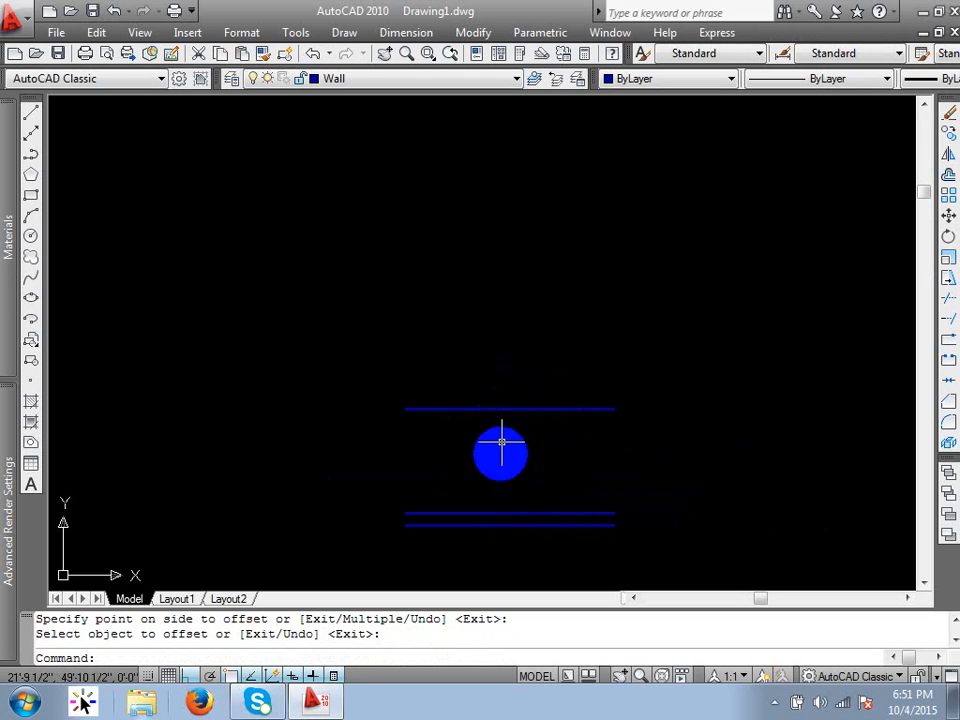
middle_click_drag(501, 441, 523, 489)
type("l")
key("Return")
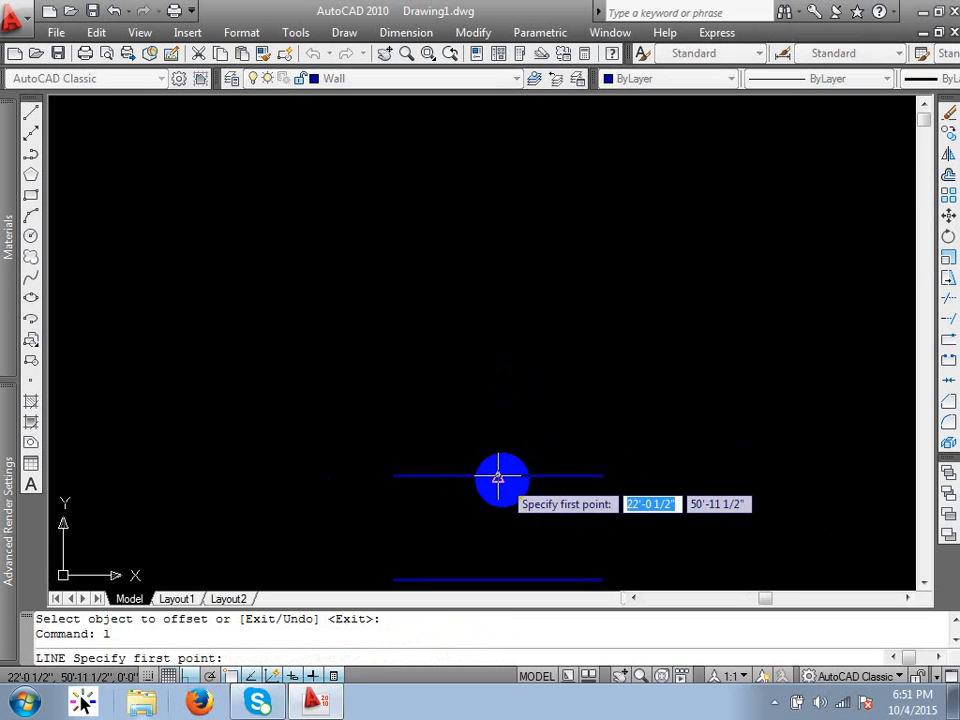
key("Escape")
left_click(502, 486)
left_click(468, 430)
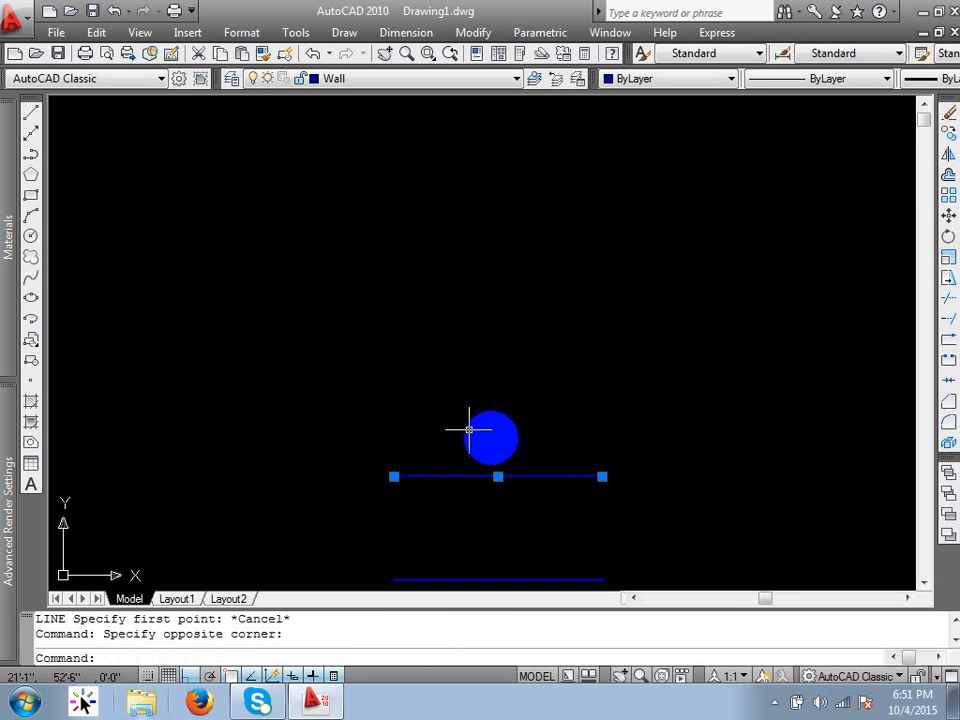
key("Escape")
Step: Start a rectangular array and choose the topmost horizontal line as its source object
middle_click_drag(673, 446, 568, 382)
scroll(569, 345, "down", 1)
middle_click_drag(571, 300, 595, 361)
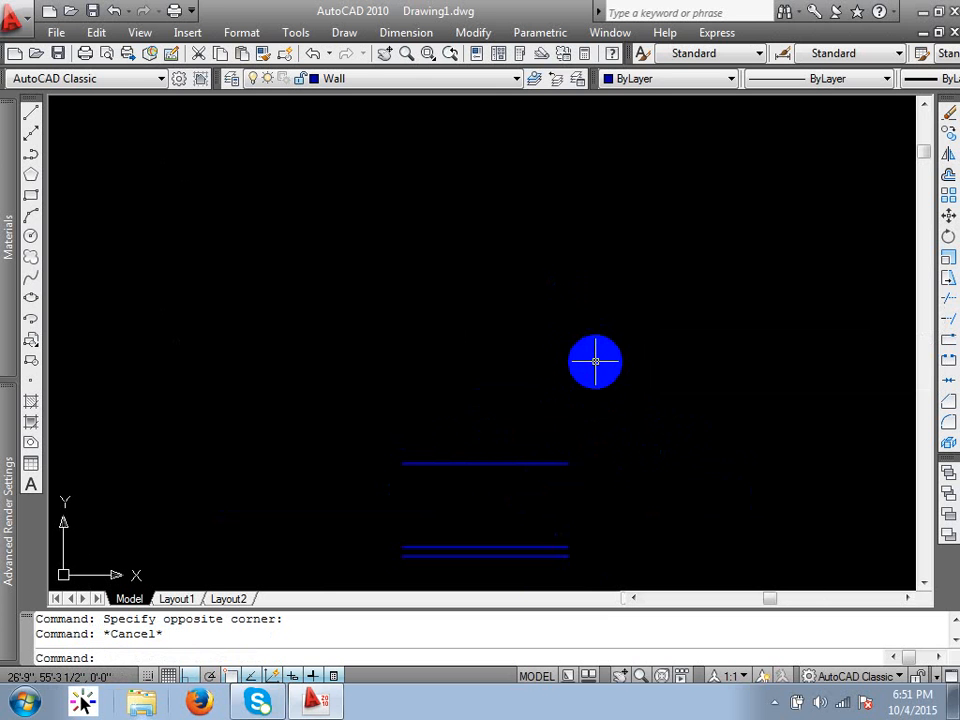
key("Escape")
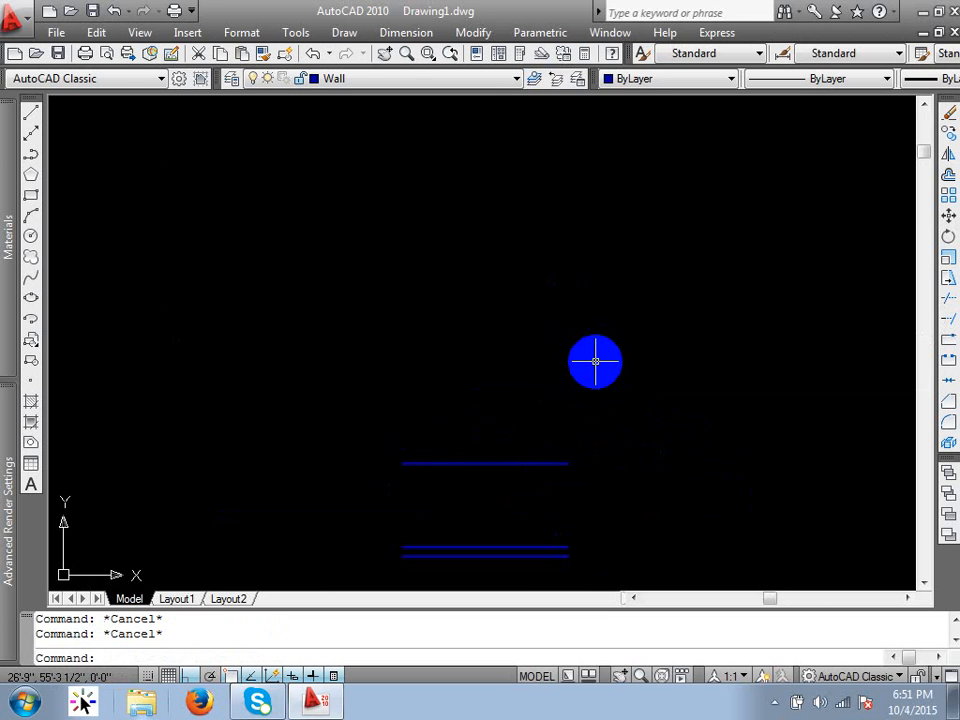
type("ar")
key("Return")
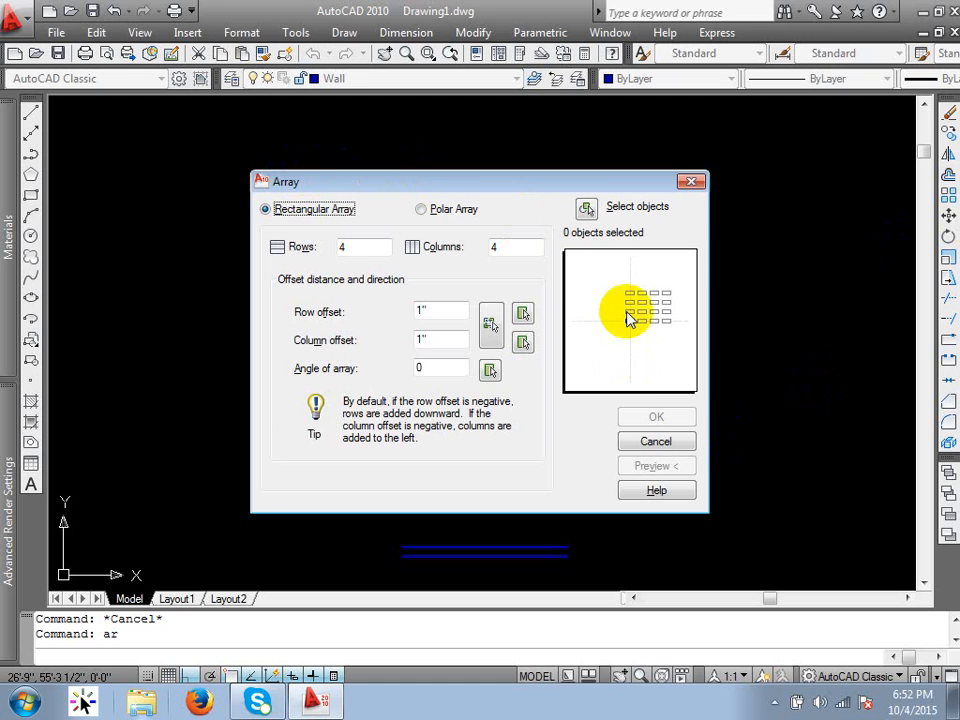
left_click(586, 207)
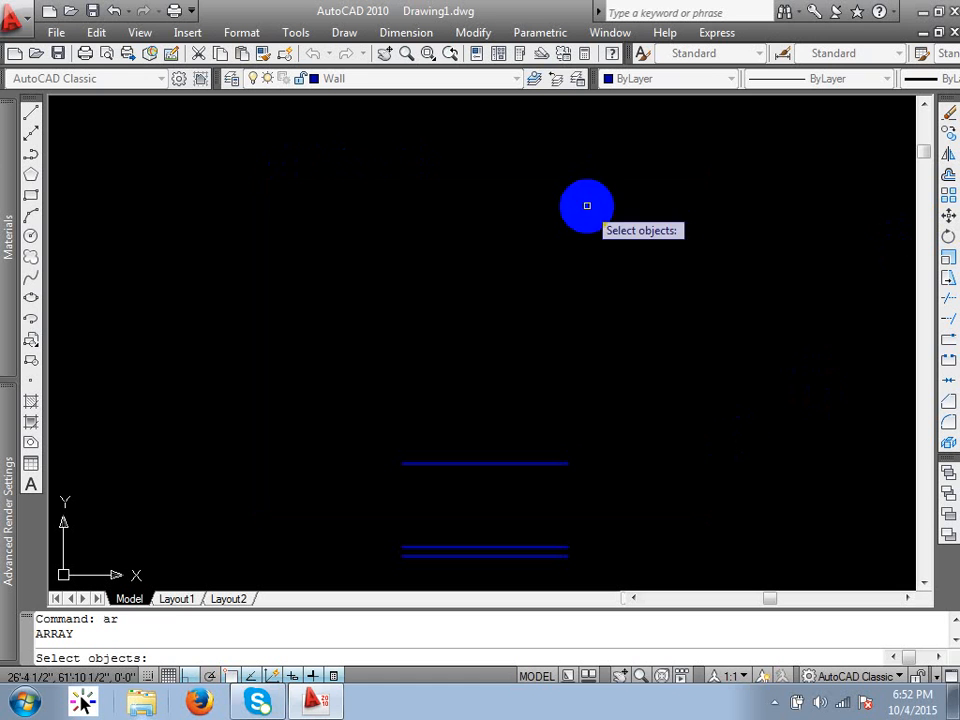
left_click(489, 478)
left_click(454, 432)
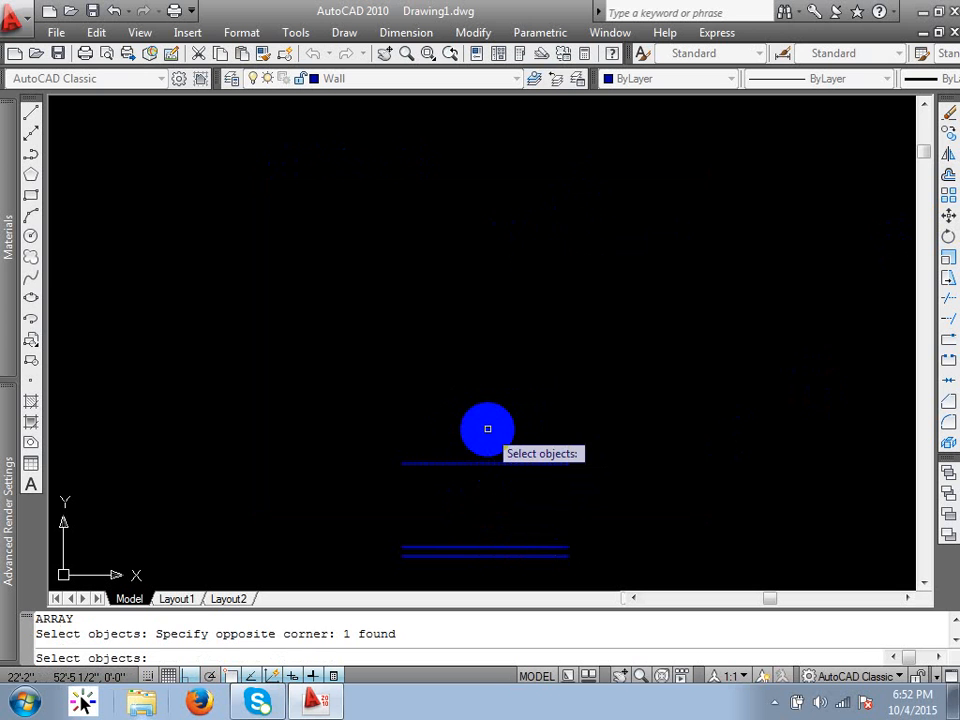
right_click(487, 430)
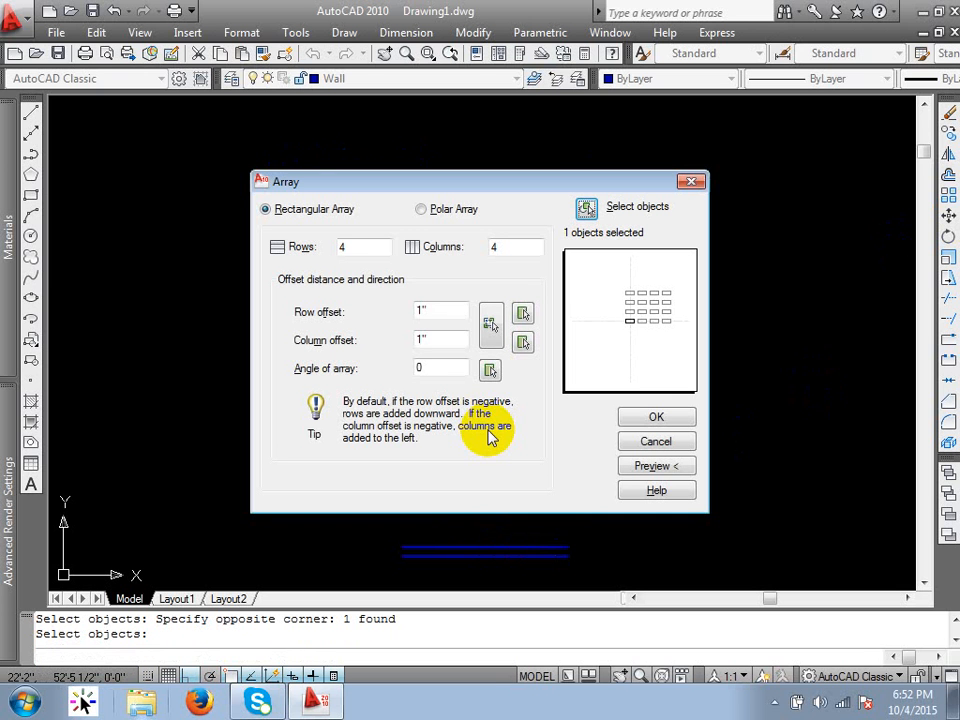
Step: Set the rectangular array to 10 rows and 1 column
left_click(512, 248)
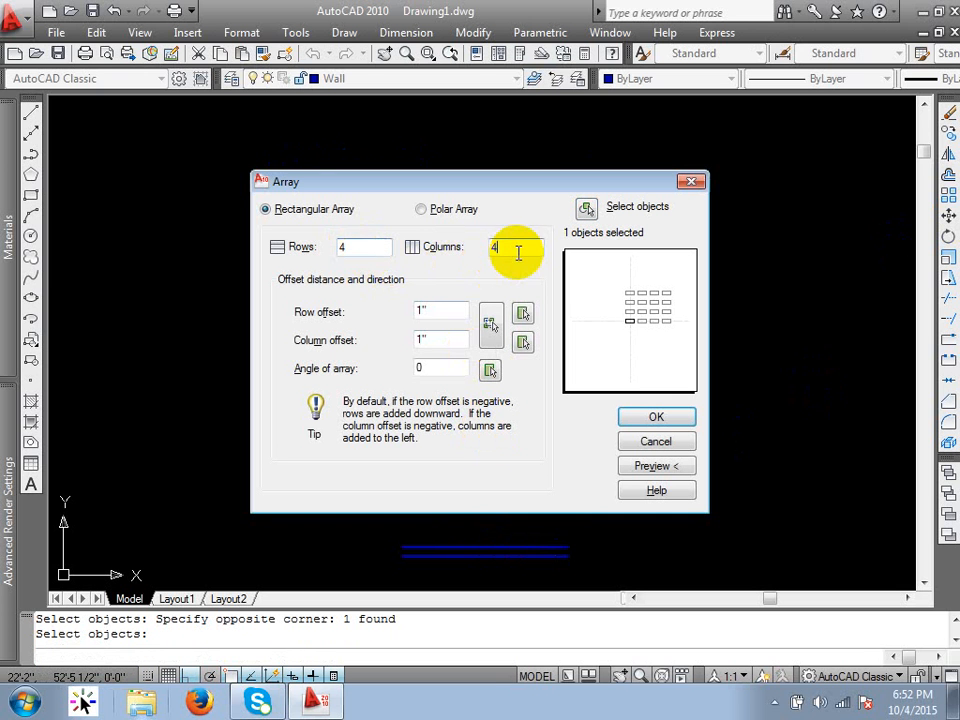
double_click(373, 250)
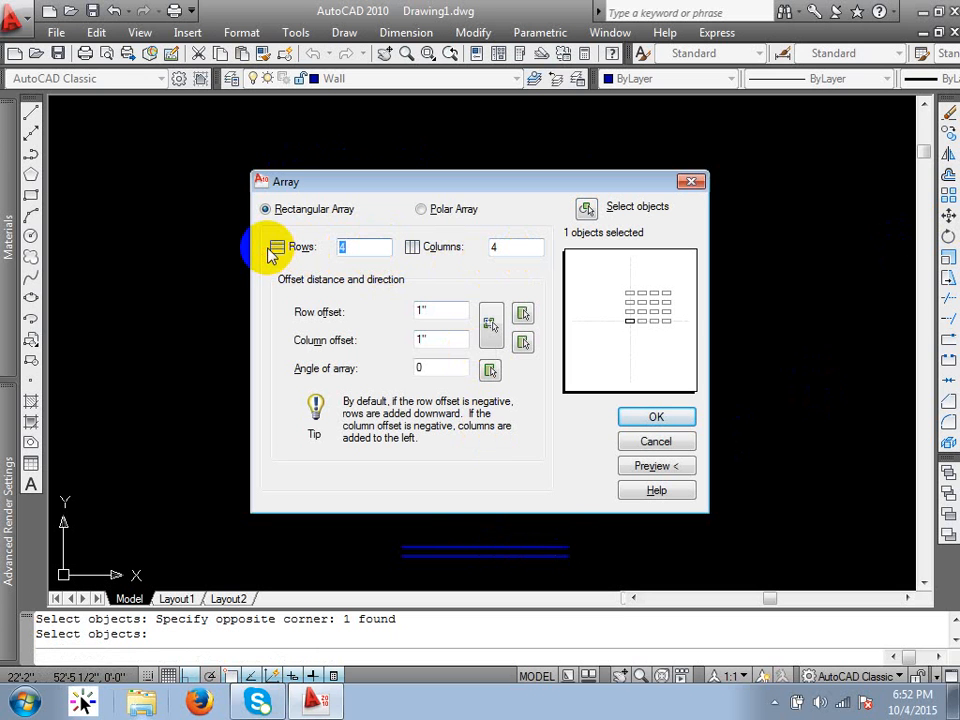
type("1")
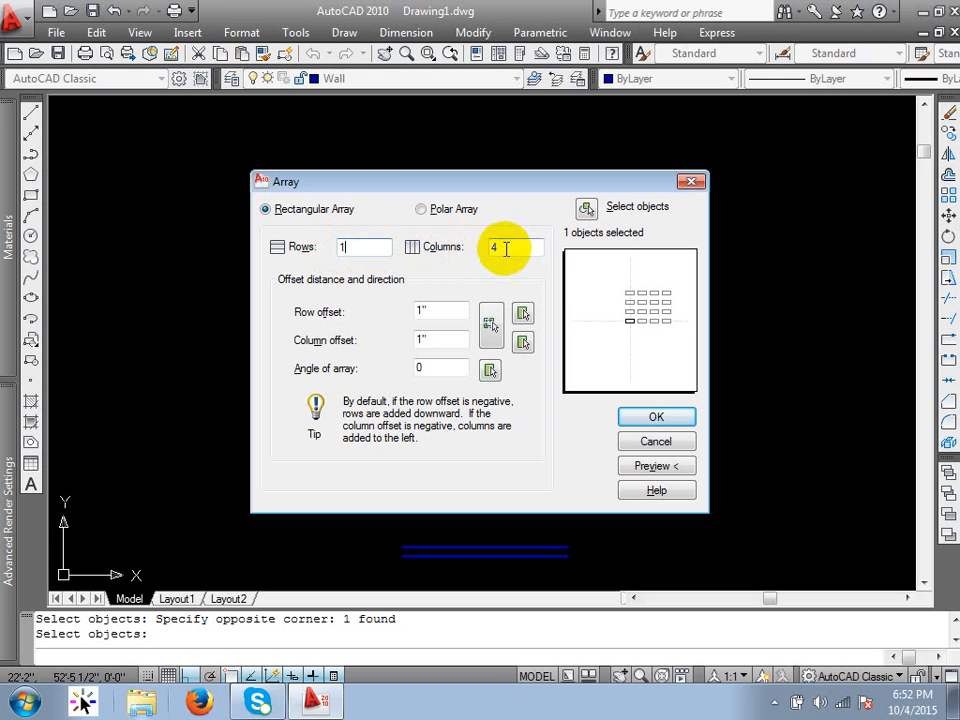
left_click(497, 250)
double_click(369, 247)
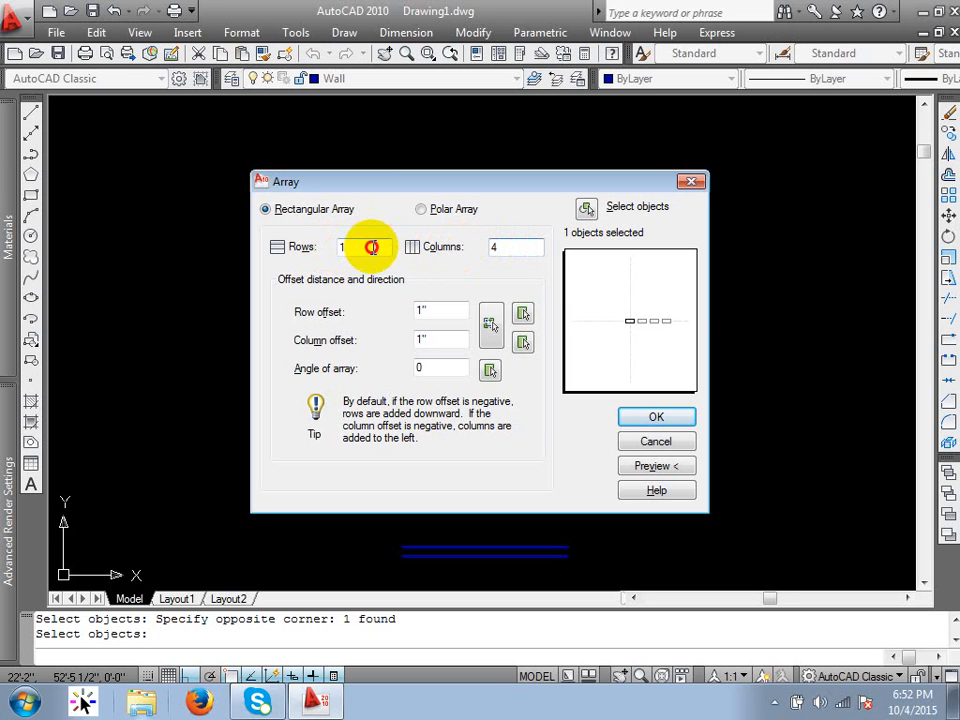
type("10")
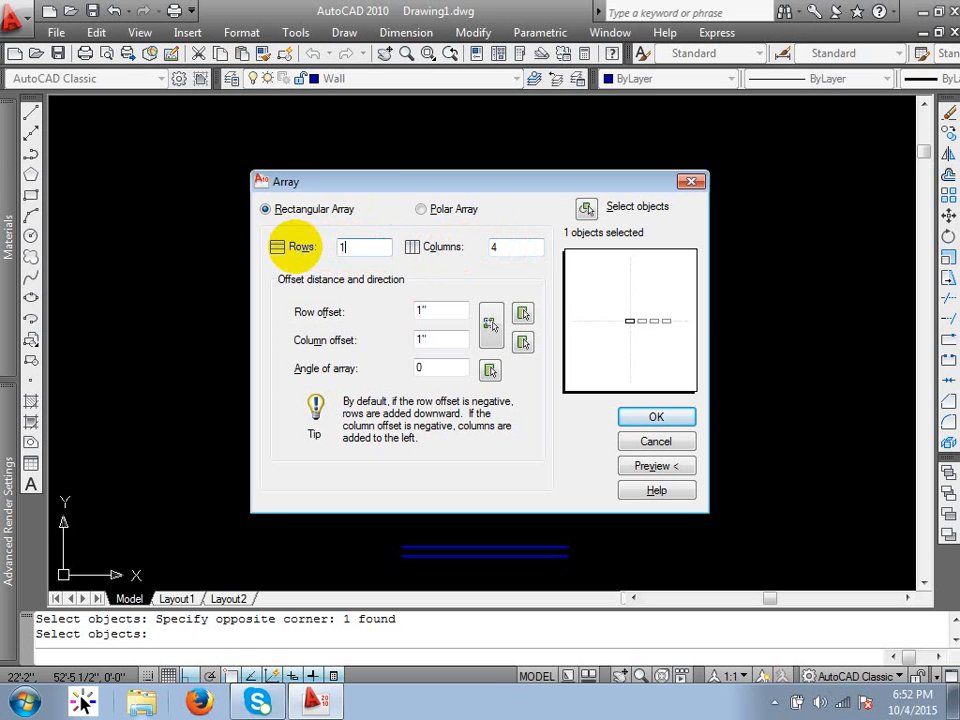
double_click(497, 248)
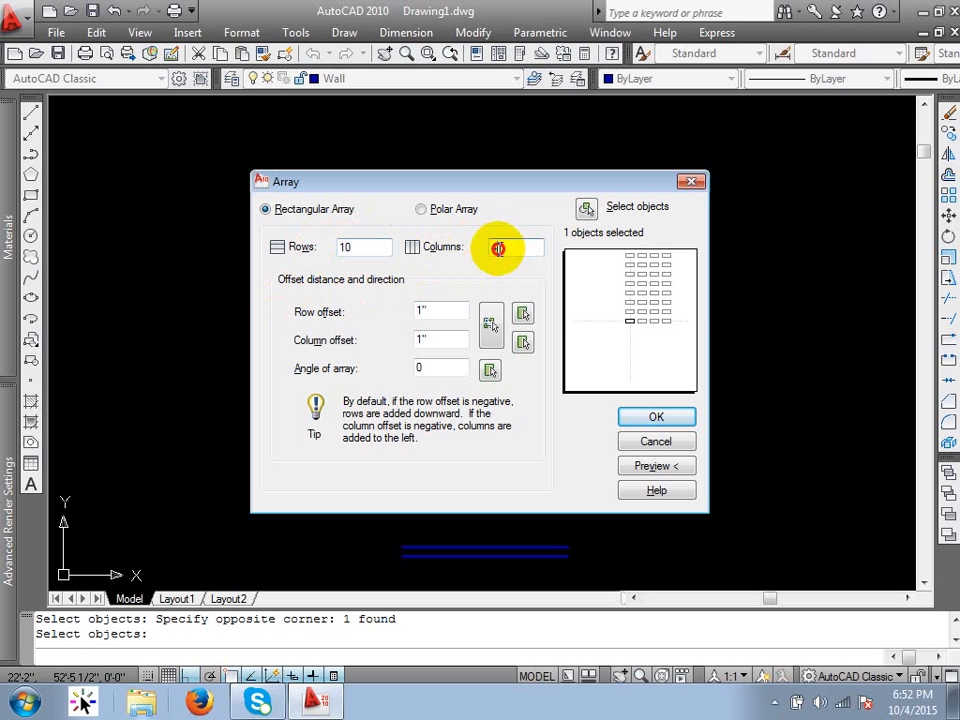
type("1")
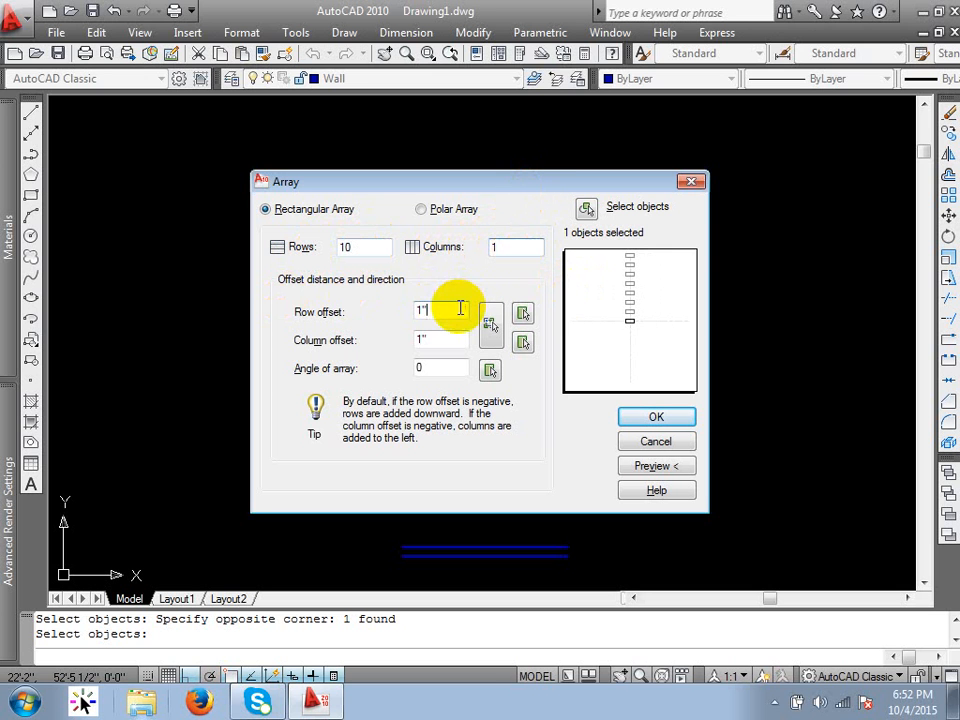
Step: Set the row offset to 10" and create the array of the topmost line
left_click_drag(446, 310, 358, 311)
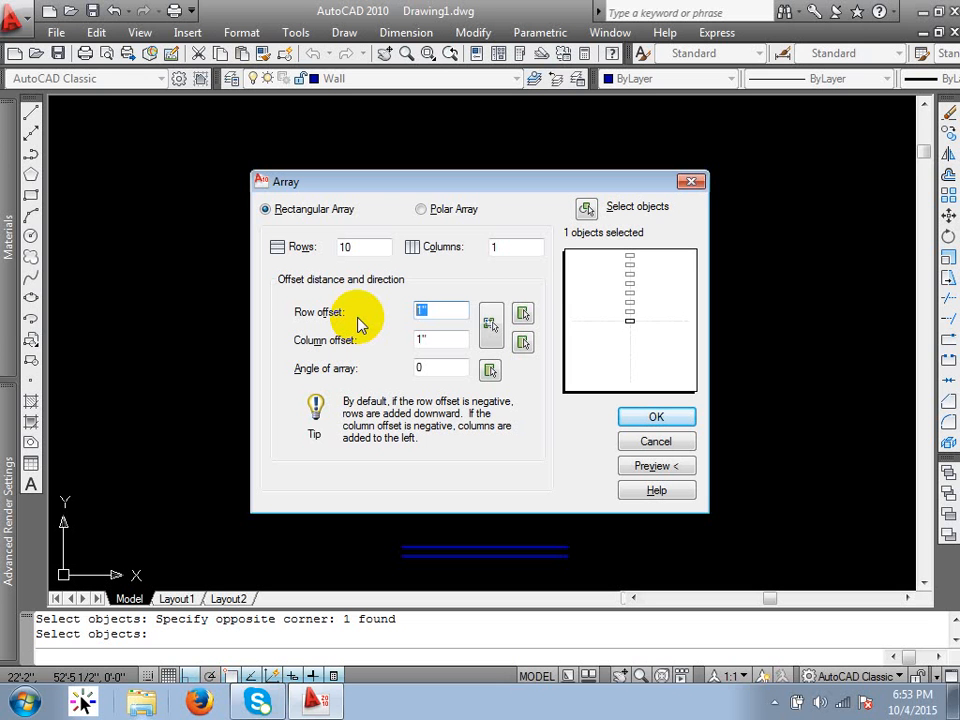
type("10")
left_click(430, 340)
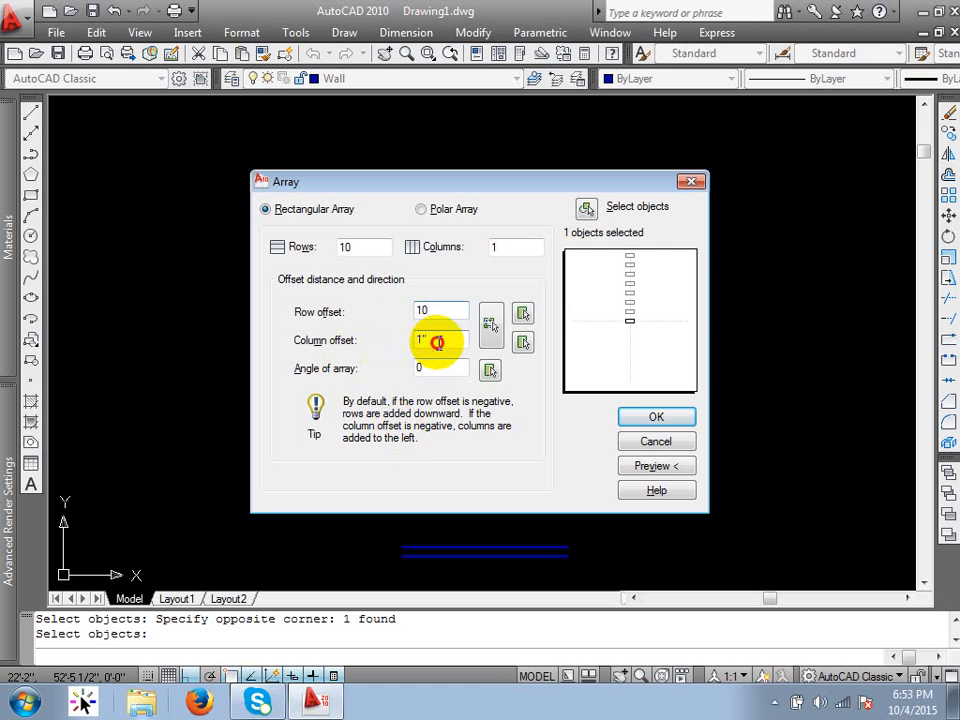
left_click(652, 420)
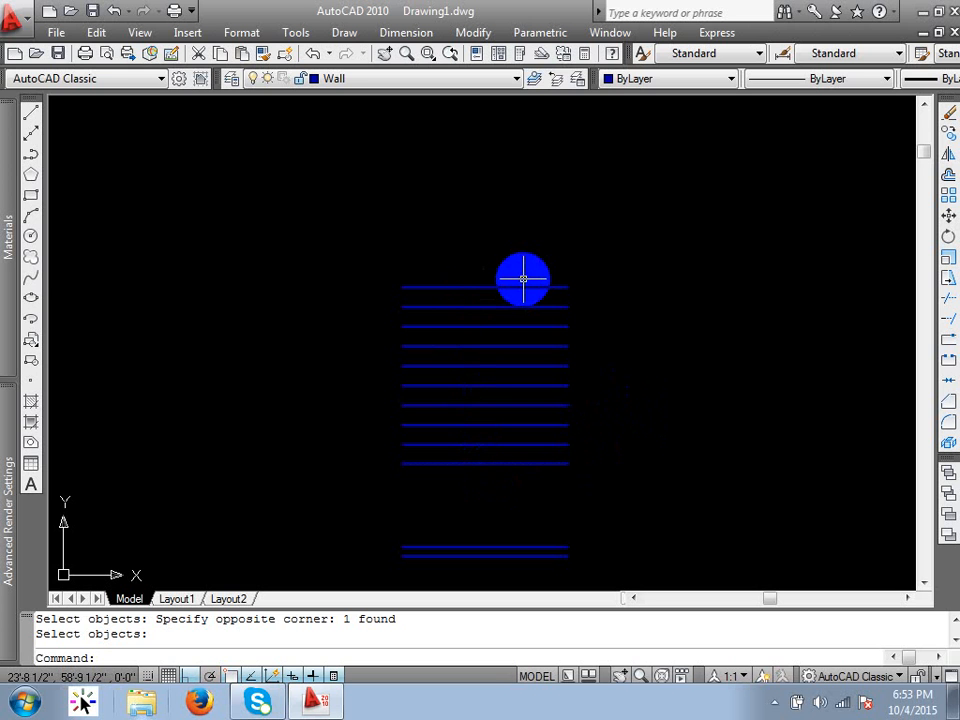
Step: Undo the array and repeat it on the same line with 10 rows, 1 column and a 10" row offset
type("u")
key("Return")
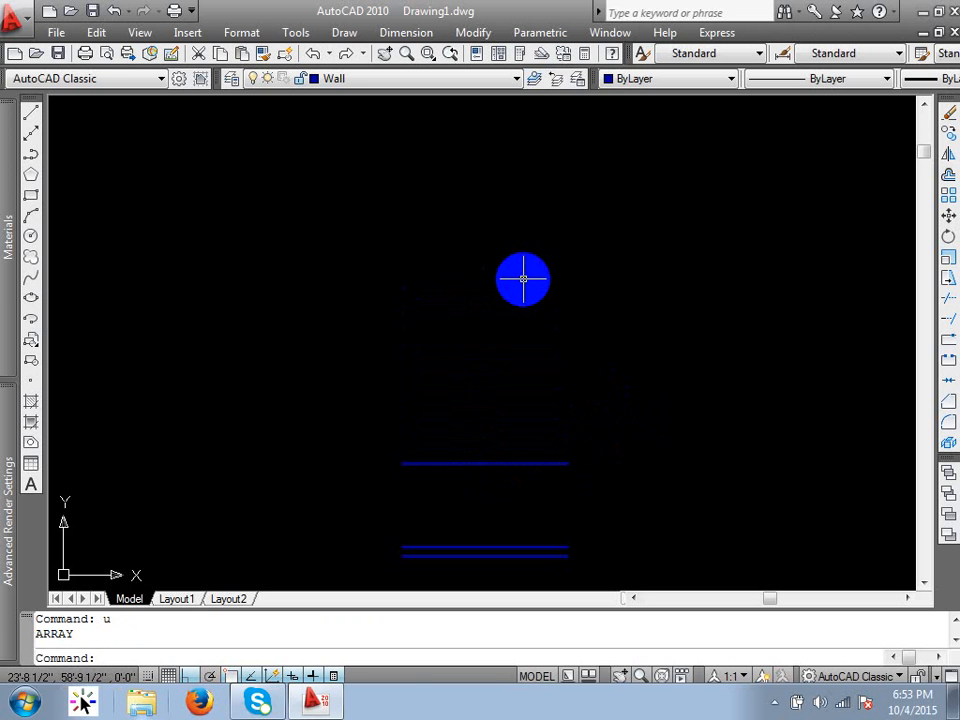
type("ar")
key("Return")
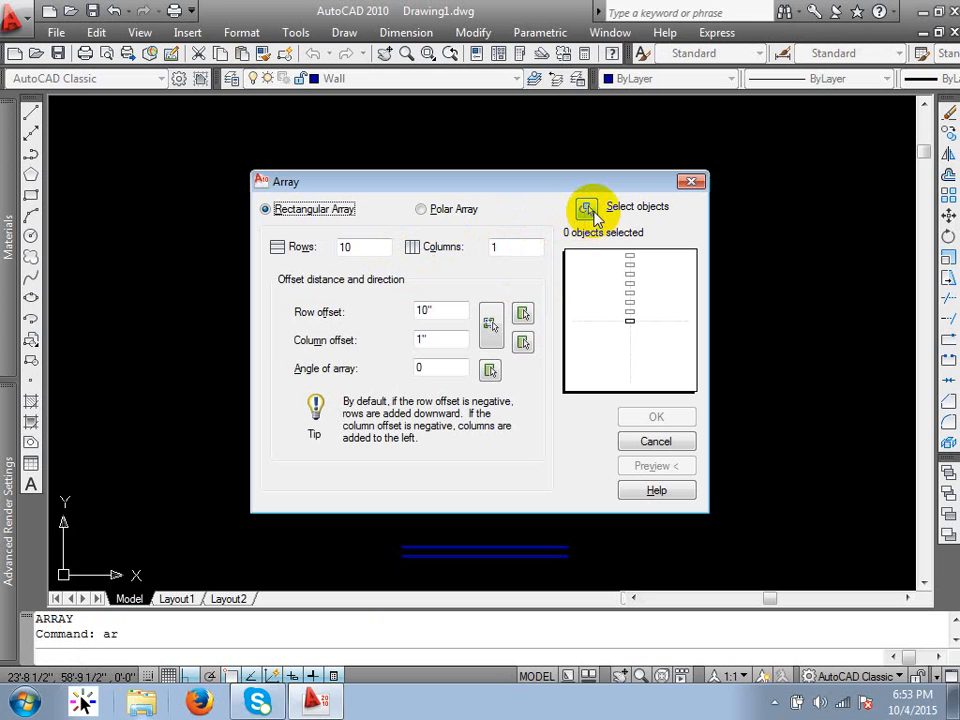
left_click(588, 210)
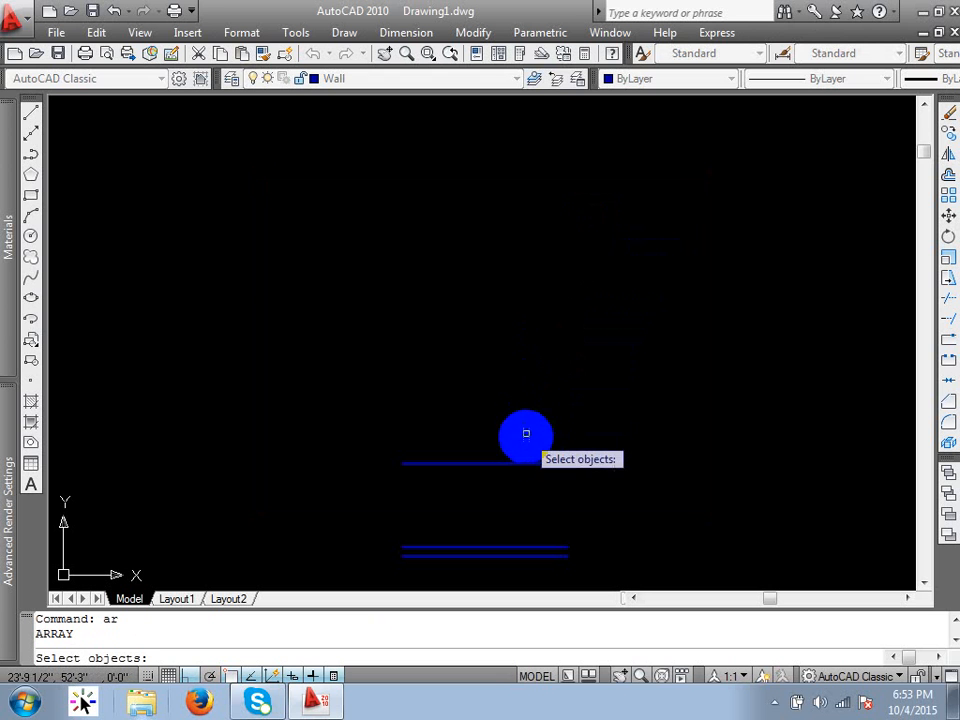
left_click(525, 461)
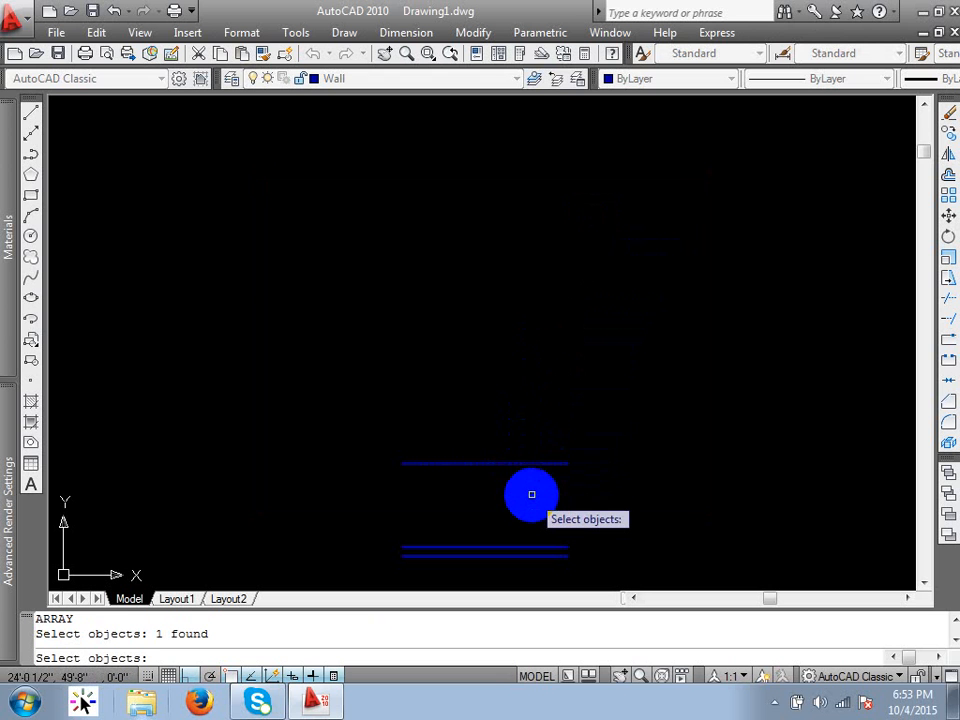
key("Return")
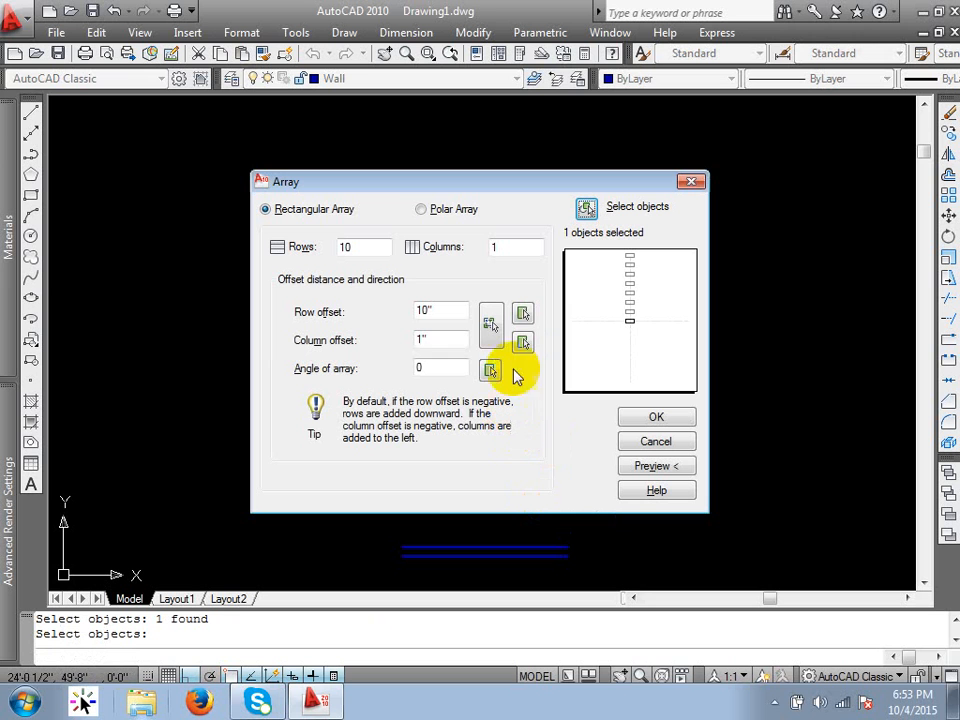
double_click(362, 248)
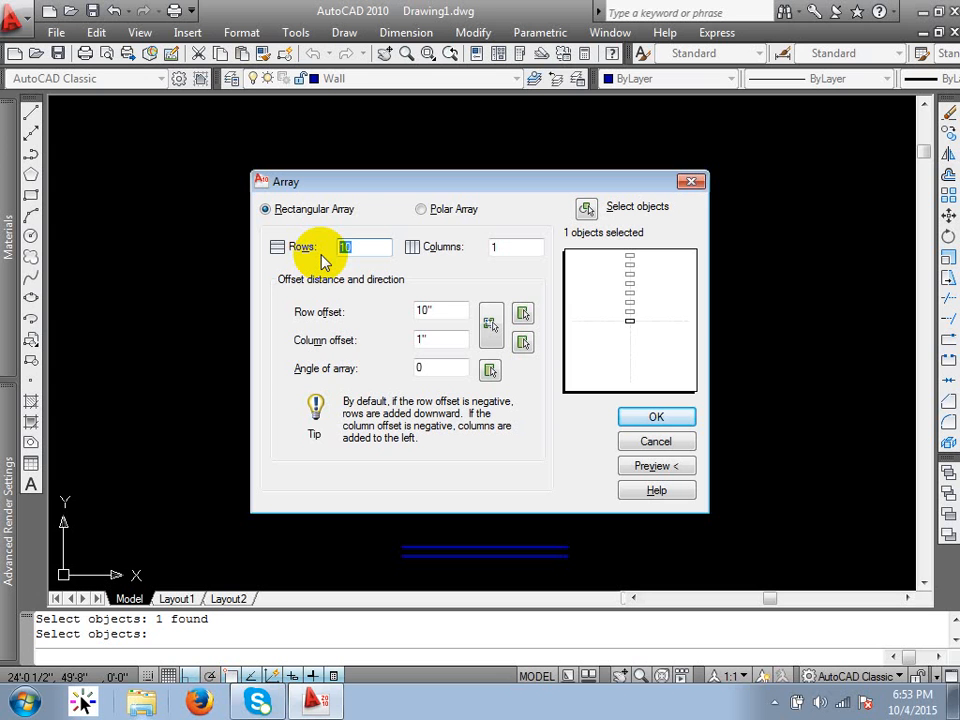
left_click(498, 248)
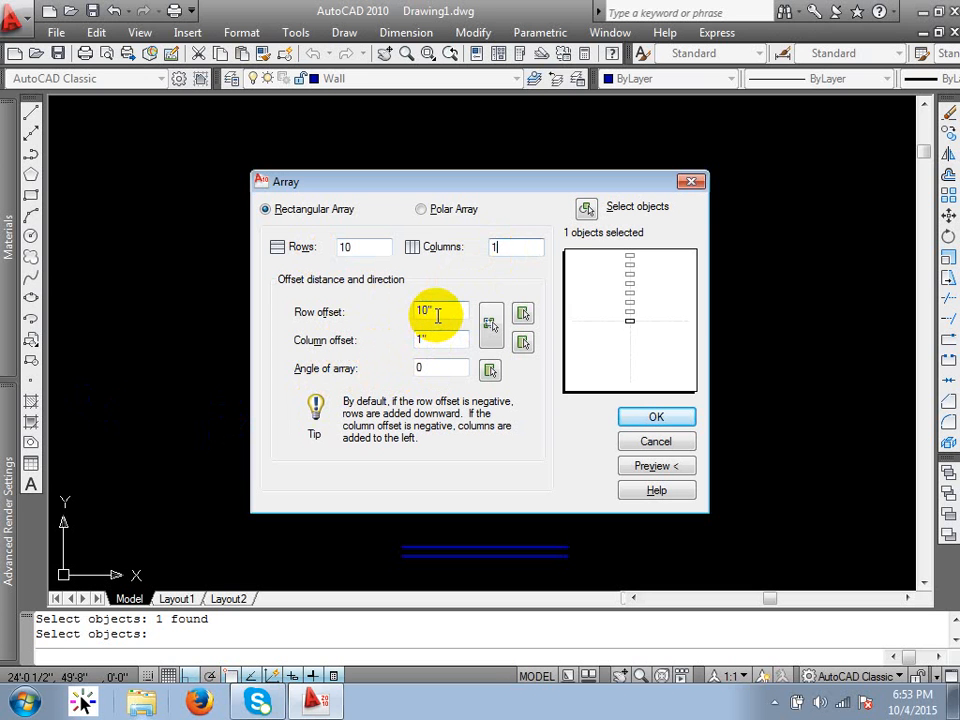
left_click(656, 417)
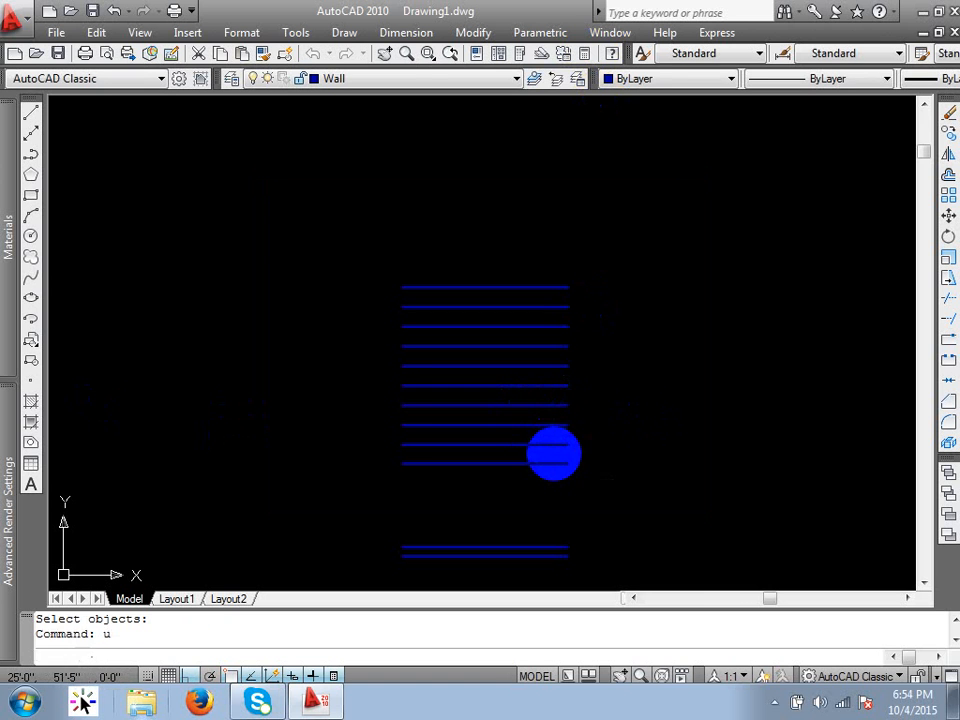
Step: Undo the repeated array along with the preceding view changes
type("u")
key("Return")
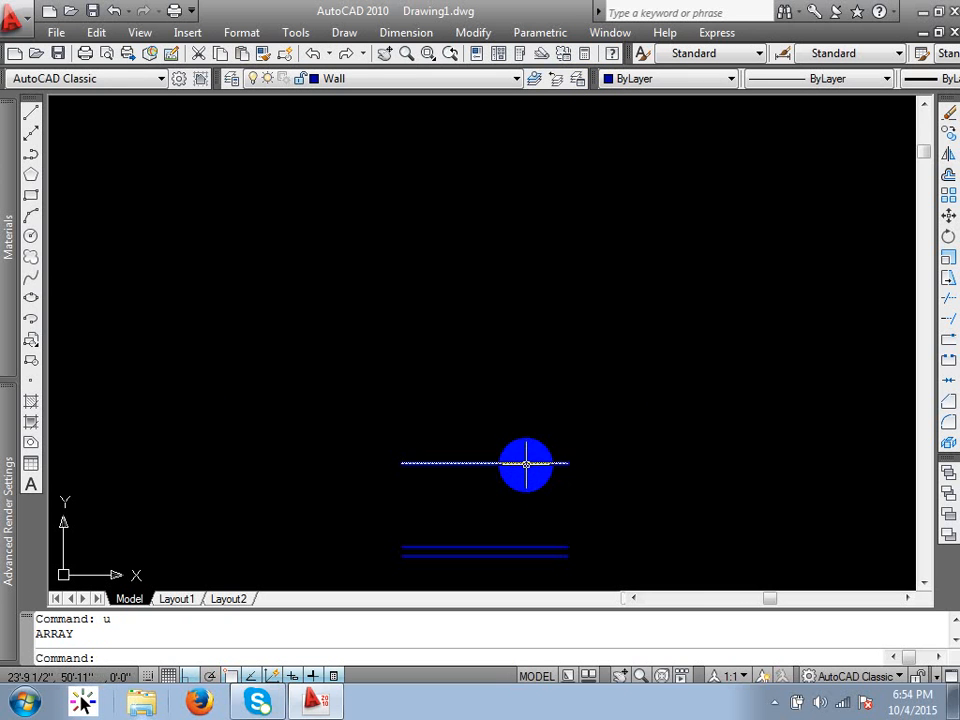
key("ctrl+z")
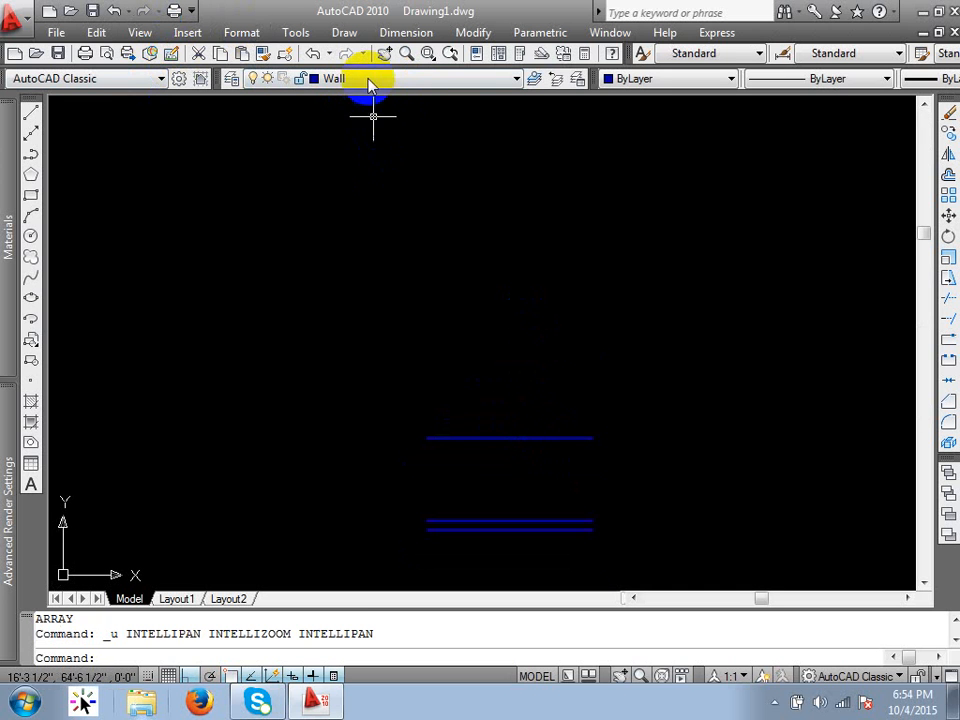
Step: Array the topmost line in a rectangular array with 10 rows, 1 column and a 10" row offset
type("r")
key("Return")
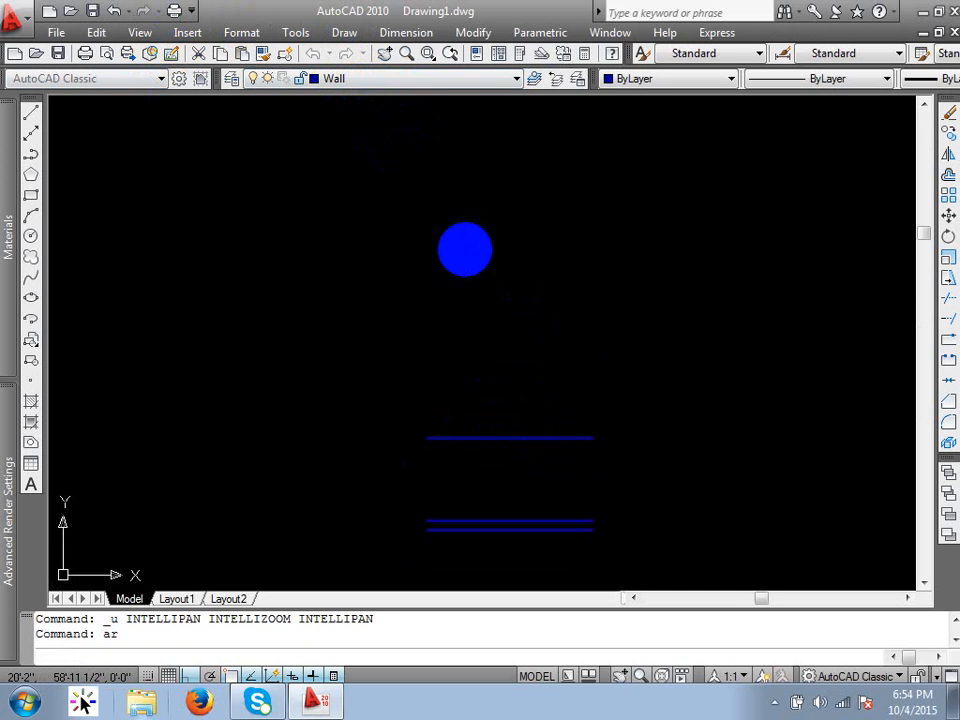
left_click(579, 208)
left_click(576, 379)
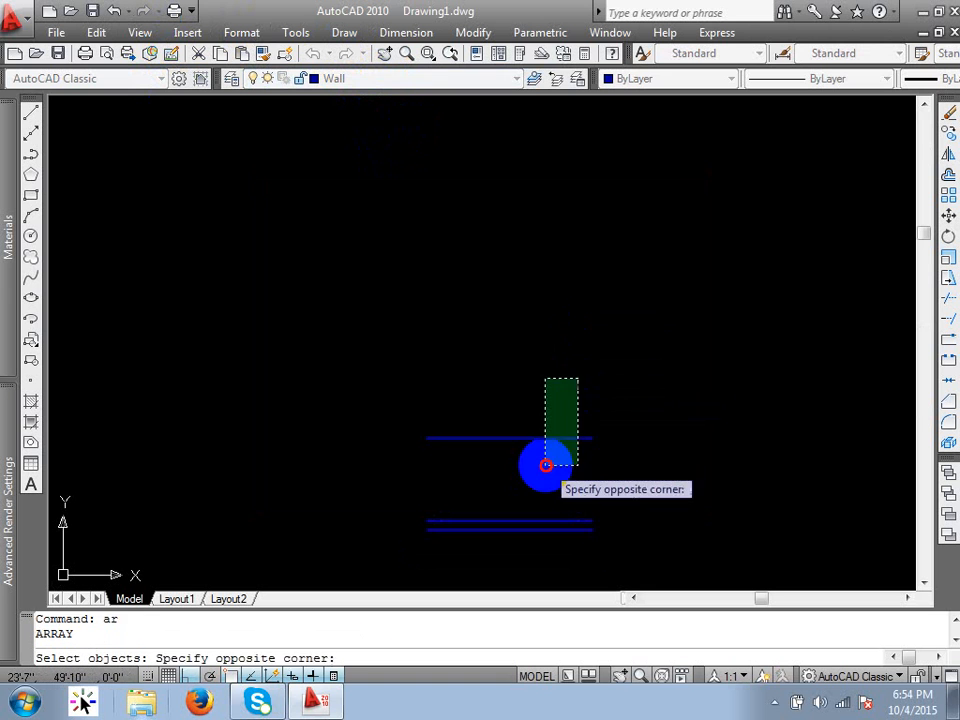
left_click(546, 465)
key("Return")
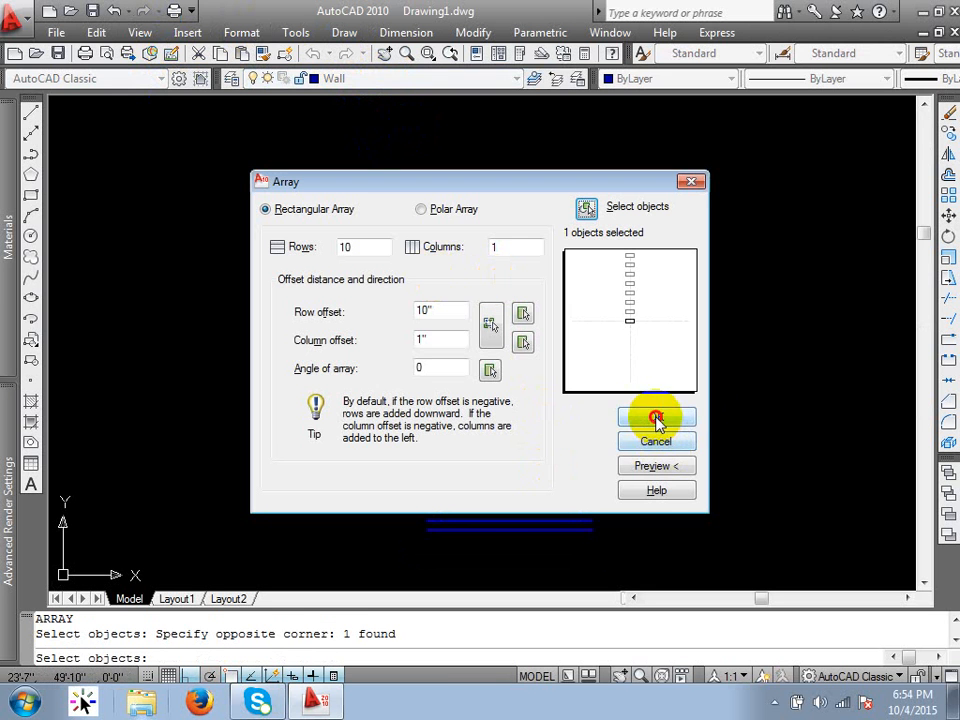
left_click(655, 417)
key("Escape")
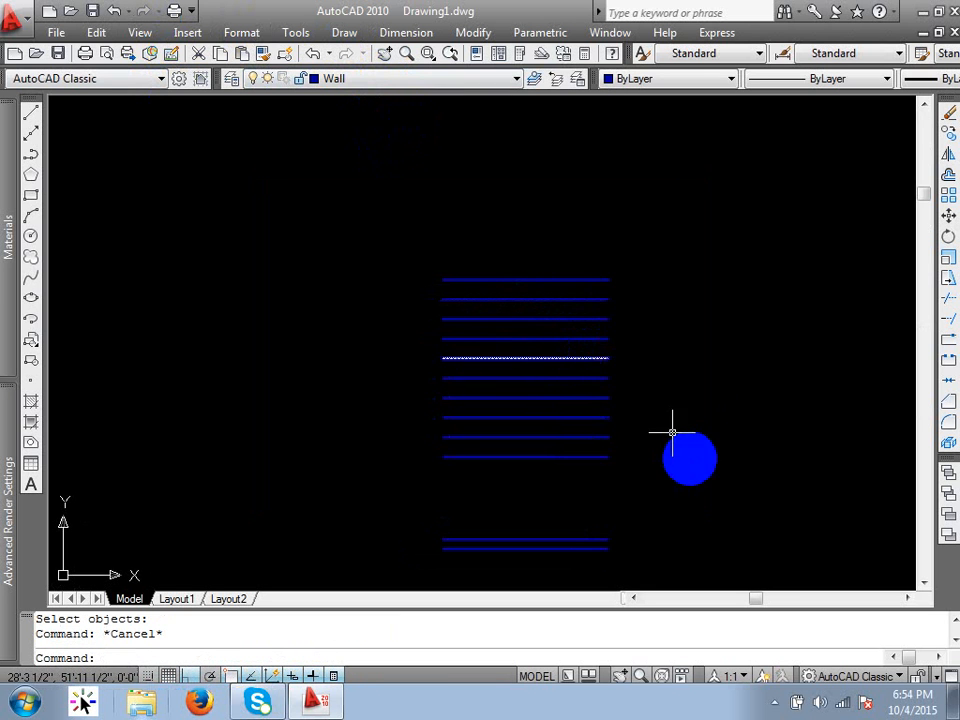
mouse_move(672, 432)
middle_mouse_down()
mouse_move(671, 456)
mouse_move(596, 354)
mouse_move(568, 418)
middle_mouse_up()
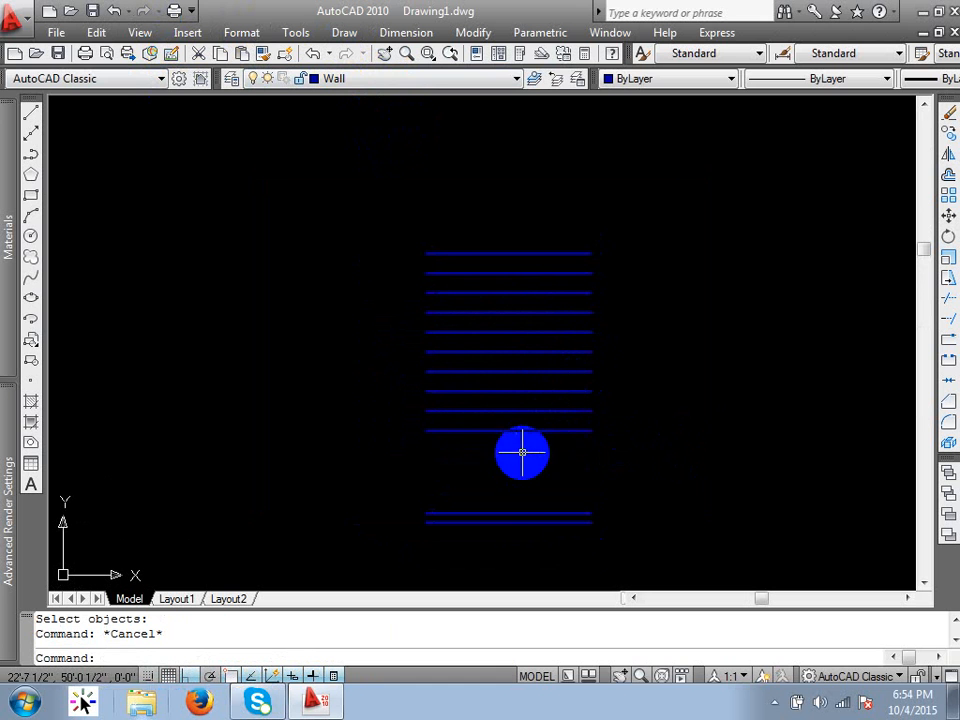
type("l")
key("Return")
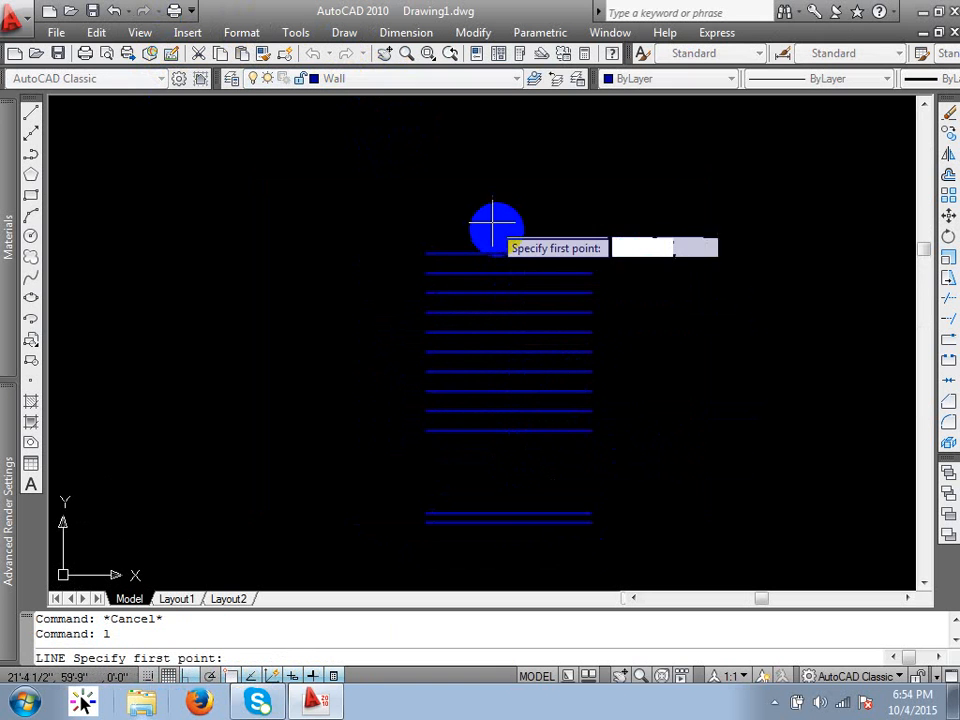
key("Escape")
Step: Move the ten arrayed tread lines to the stair layer and clear the selection
left_click(534, 228)
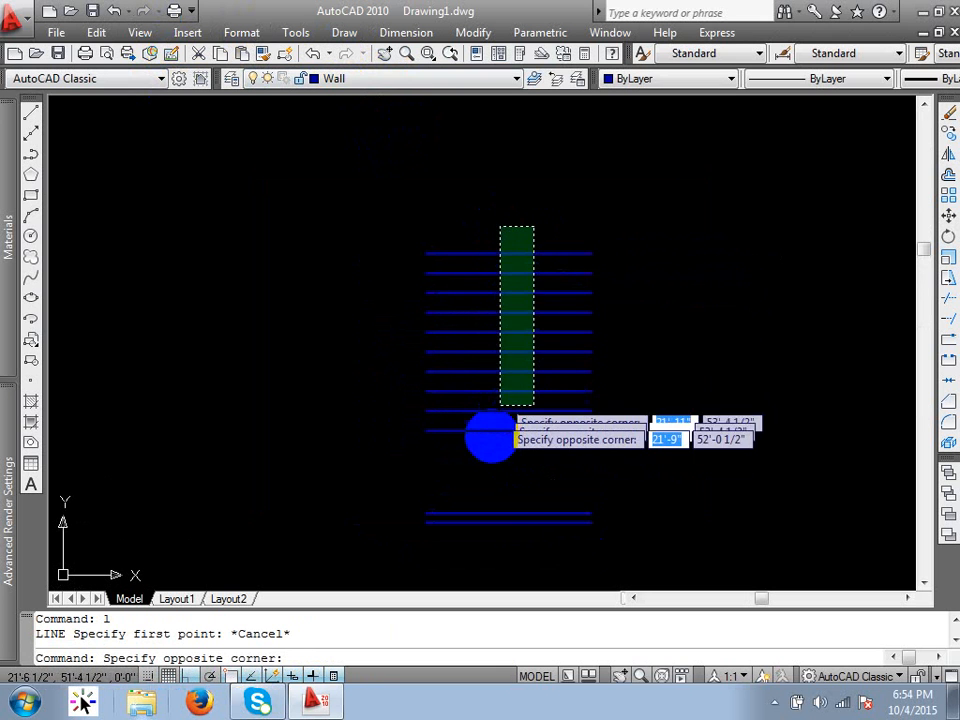
left_click(489, 455)
left_click(404, 108)
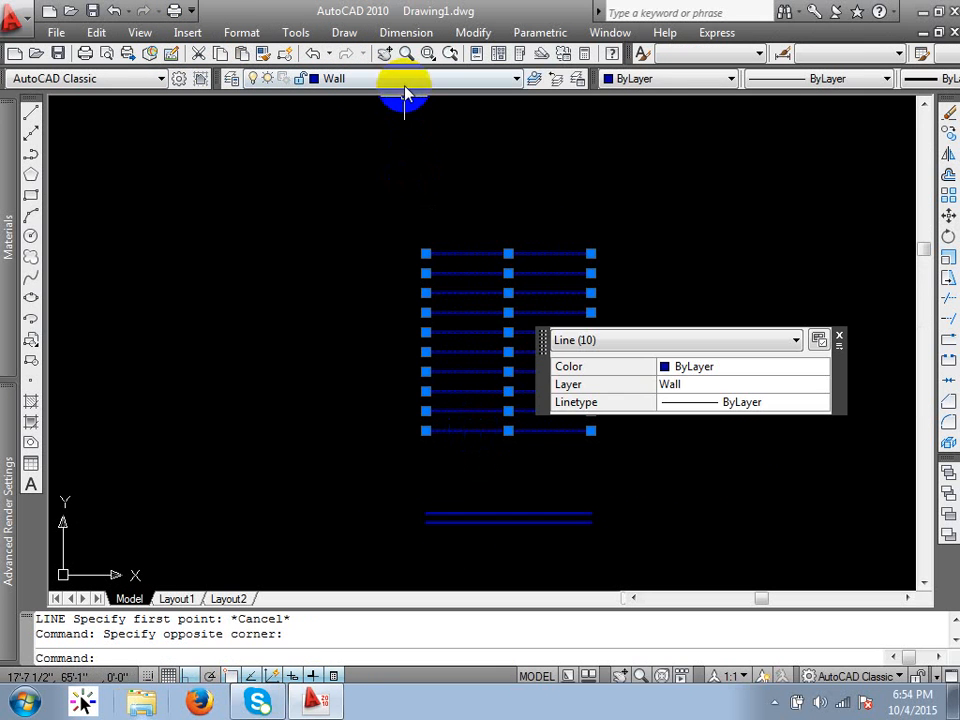
left_click(392, 137)
key("Escape")
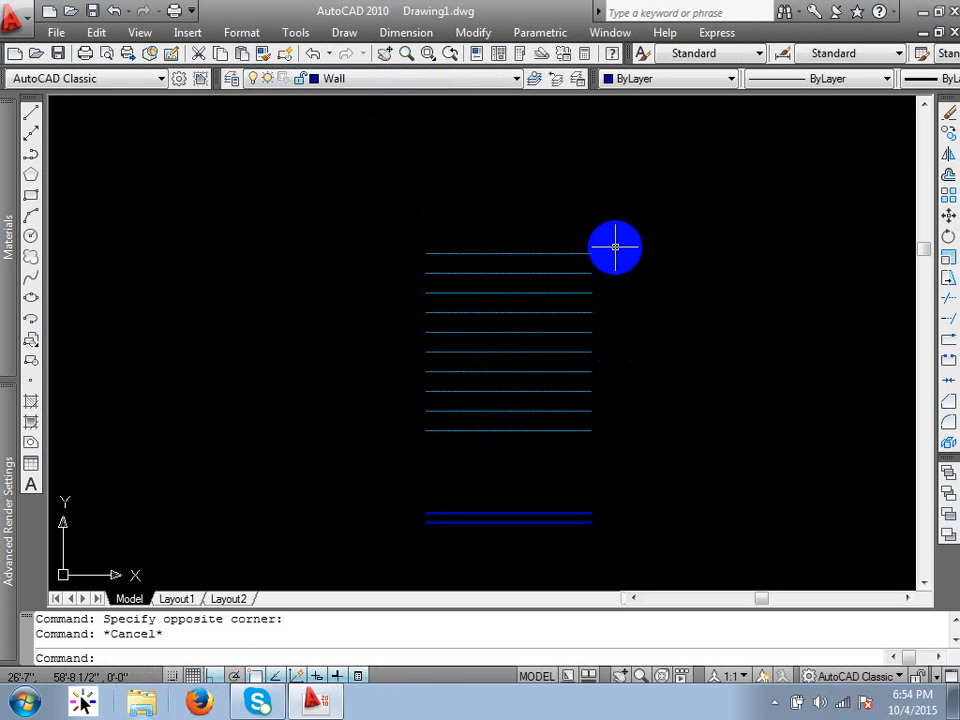
Step: Reselect the ten tread lines and assign them to the stair layer again, then clear the selection
left_click(615, 247)
left_click(566, 458)
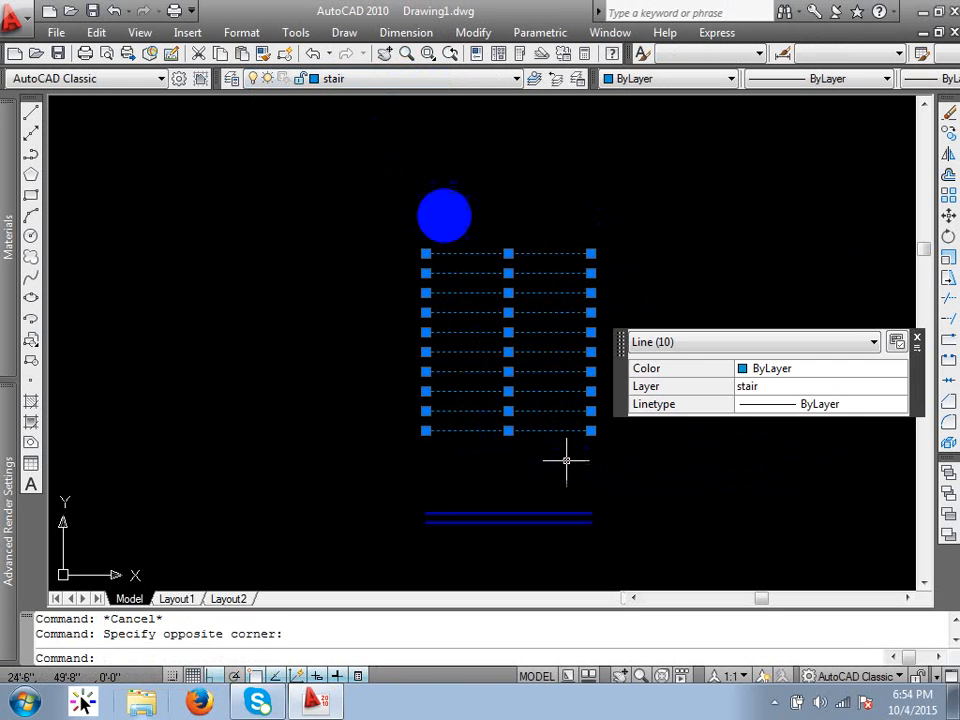
left_click(432, 79)
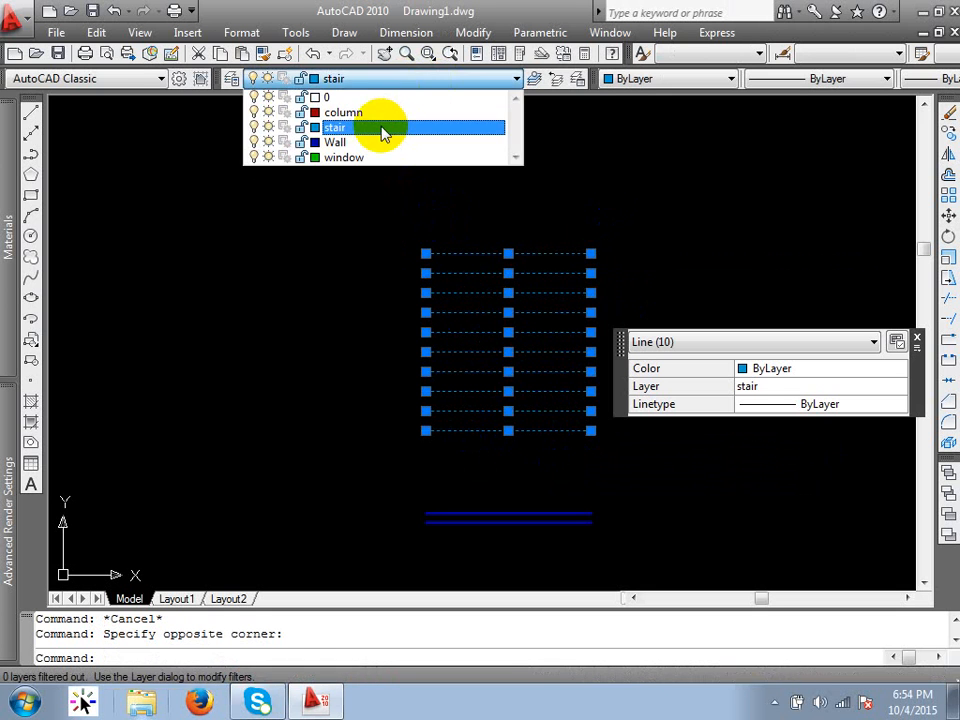
left_click(382, 130)
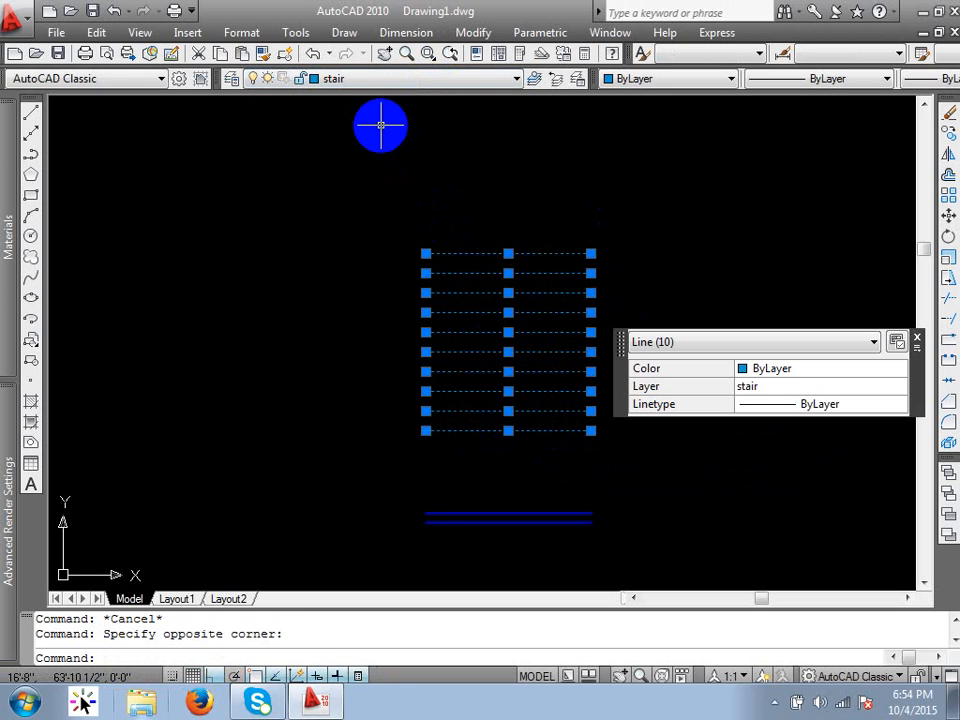
key("Escape")
Step: Offset the topmost tread line upward by 3'6" to mark the far edge of the upper landing
middle_click_drag(529, 242, 572, 356)
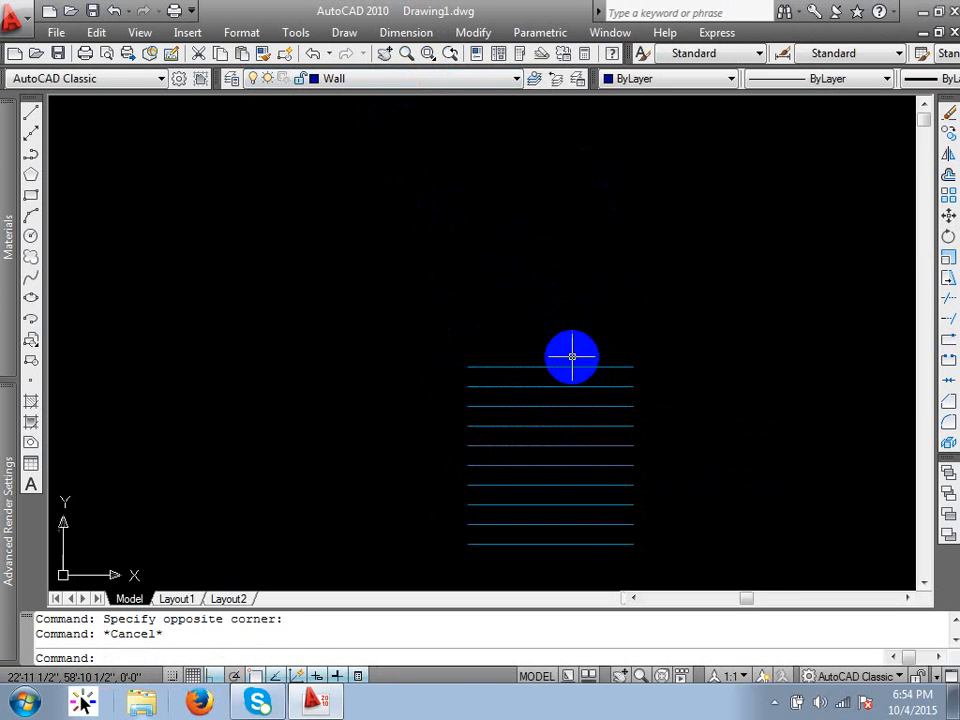
type("o")
key("Return")
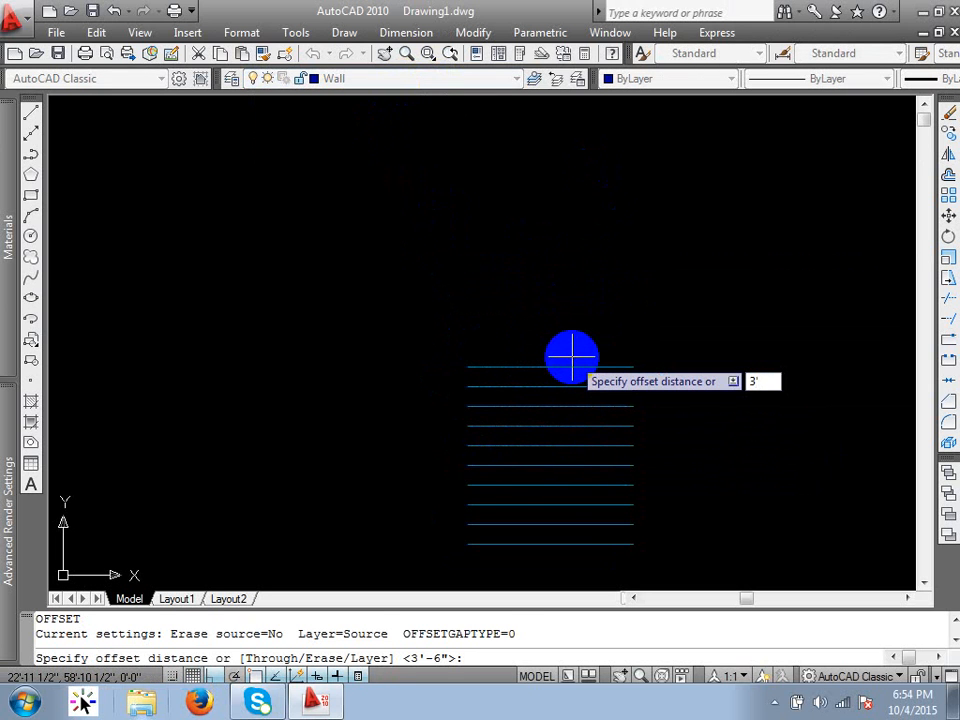
key("Return")
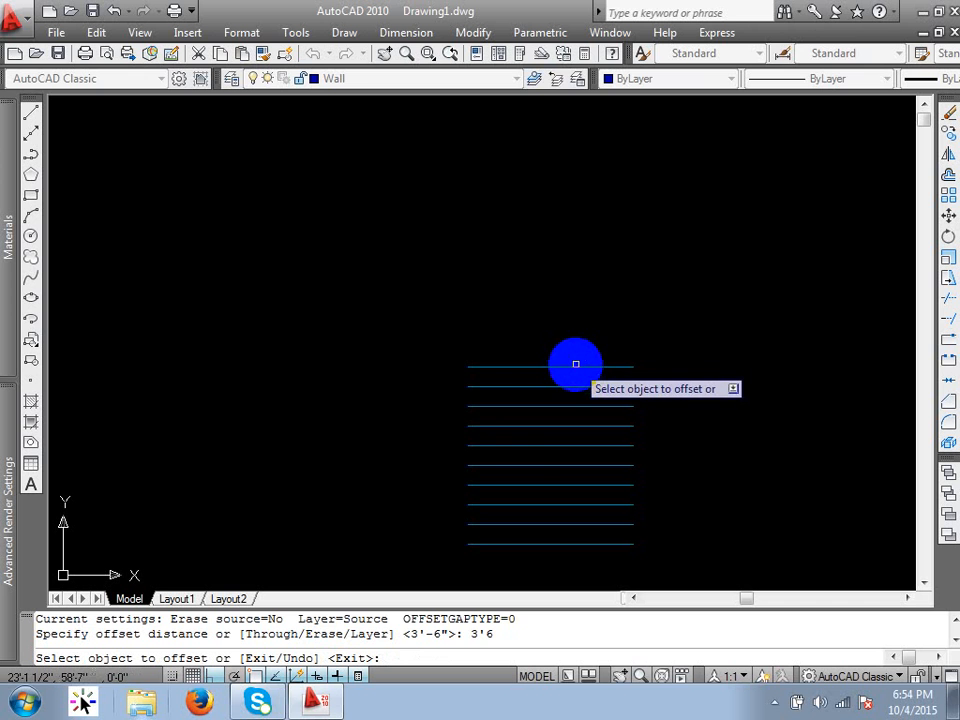
left_click(575, 366)
left_click(570, 323)
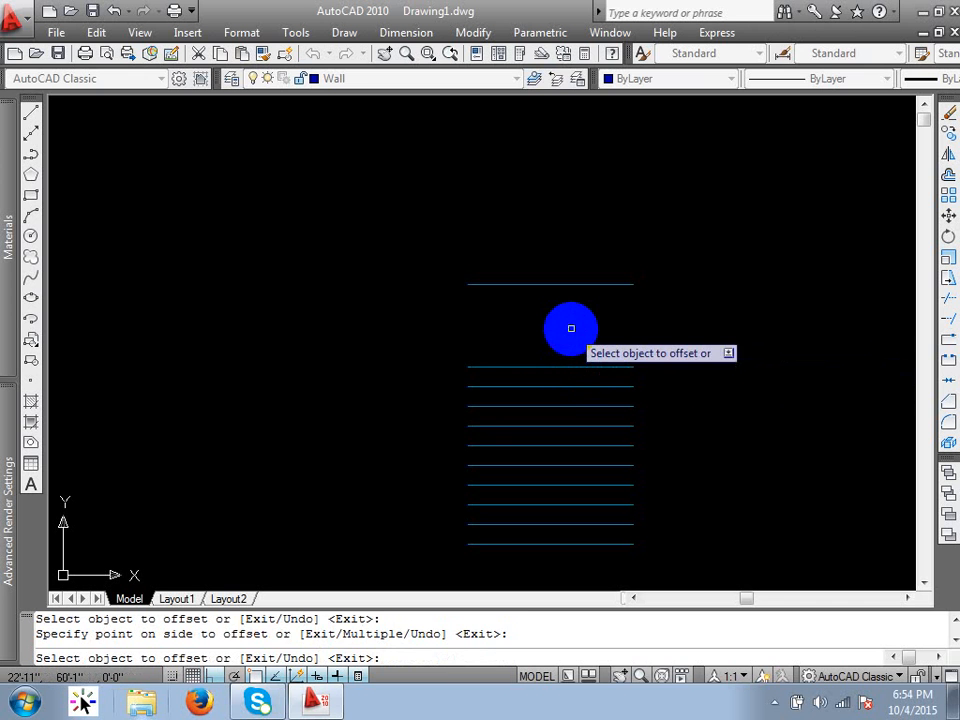
key("Return")
Step: Match the properties of the lower wall's inner line onto the line above the treads
scroll(638, 182, "down", 4)
scroll(642, 274, "up", 3)
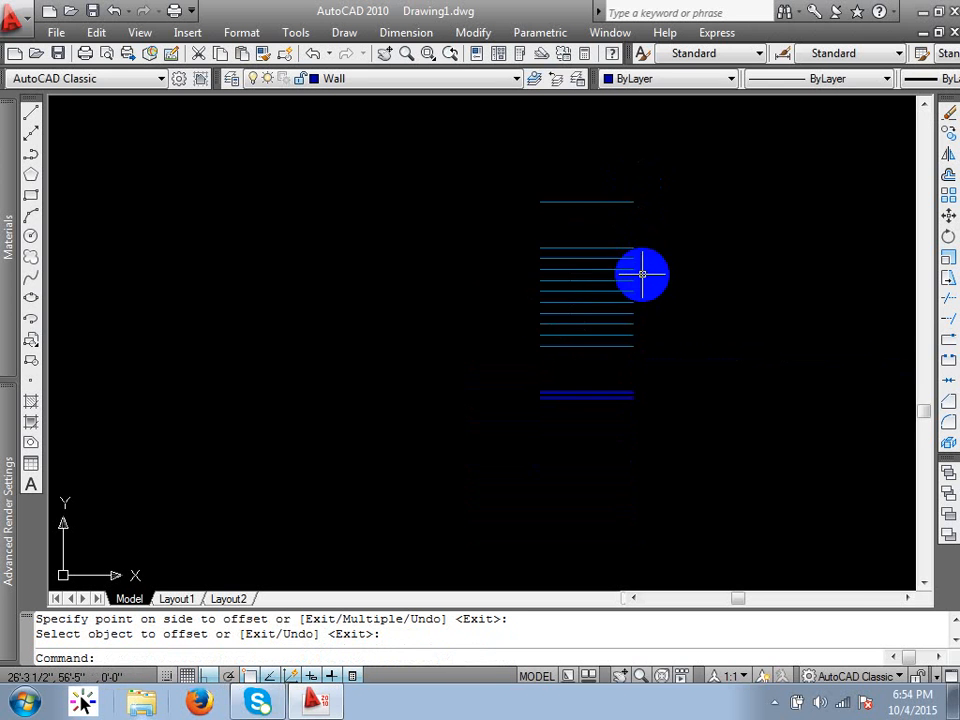
middle_click_drag(643, 275, 560, 320)
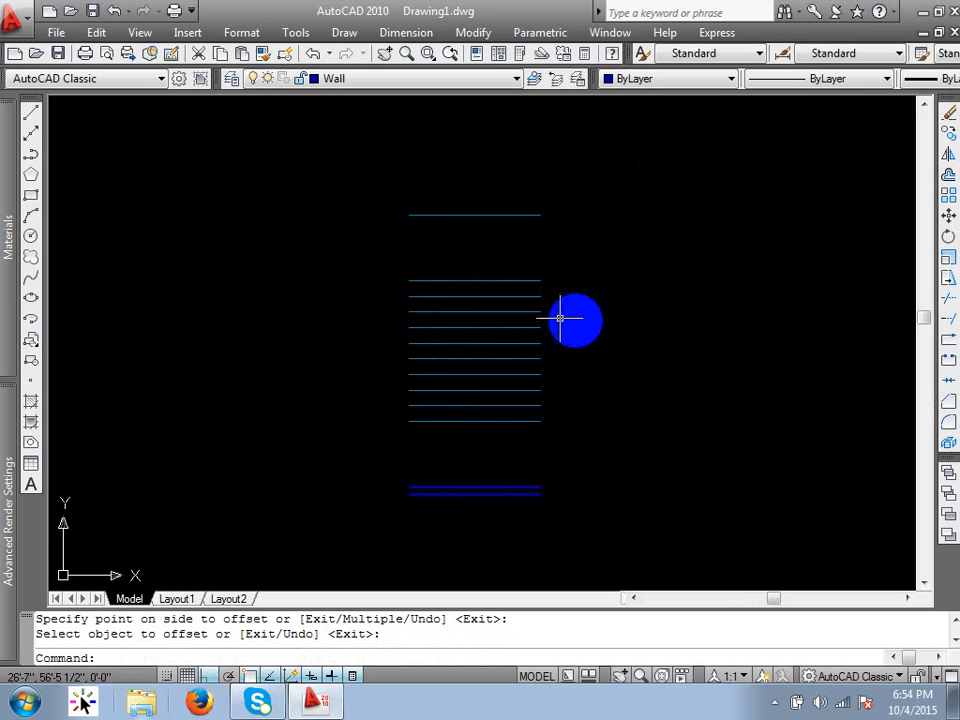
middle_click_drag(621, 285, 657, 292)
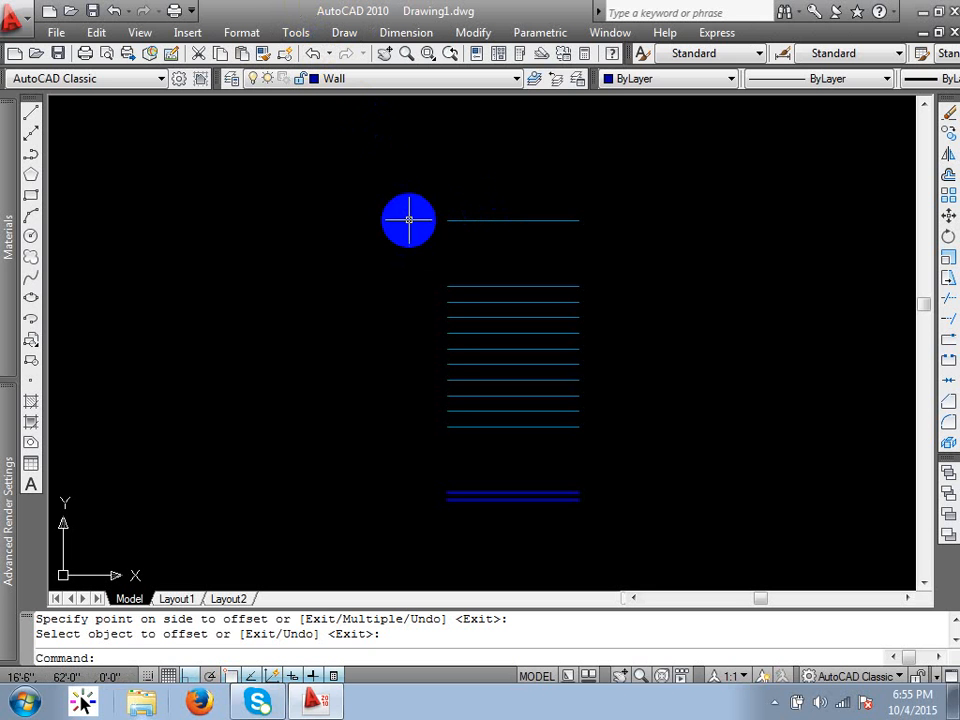
type("a")
key("Return")
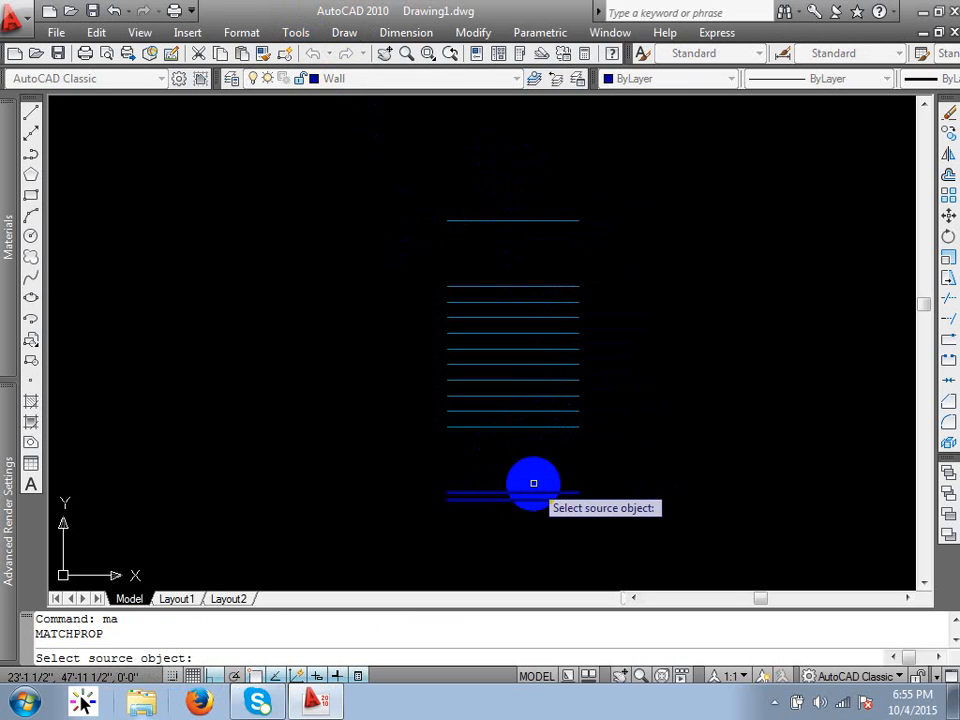
left_click(529, 491)
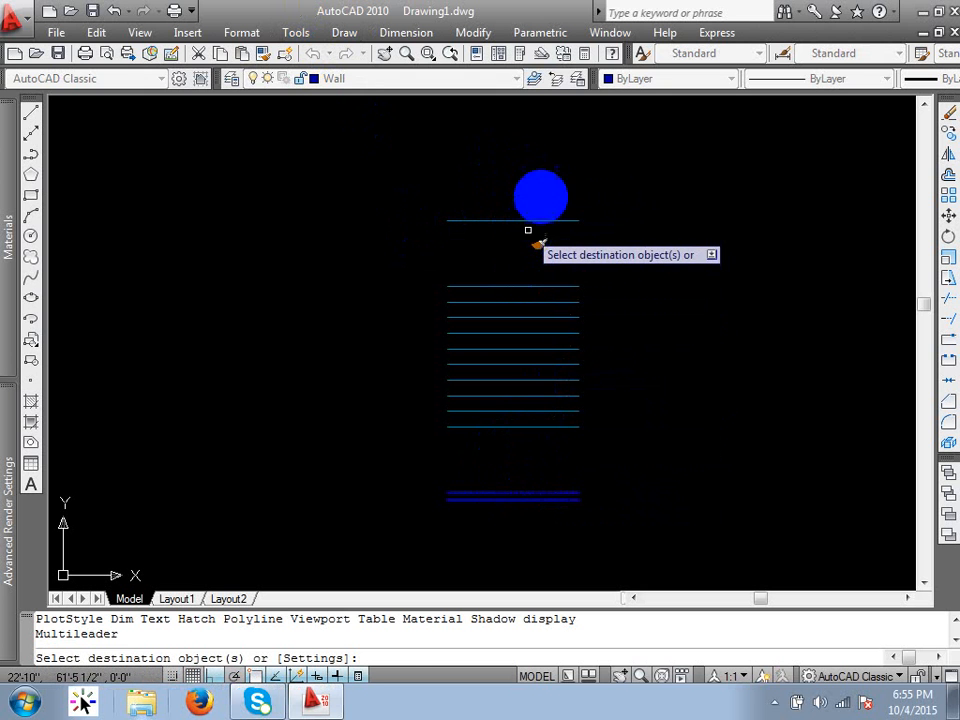
left_click(540, 196)
left_click(484, 246)
key("Return")
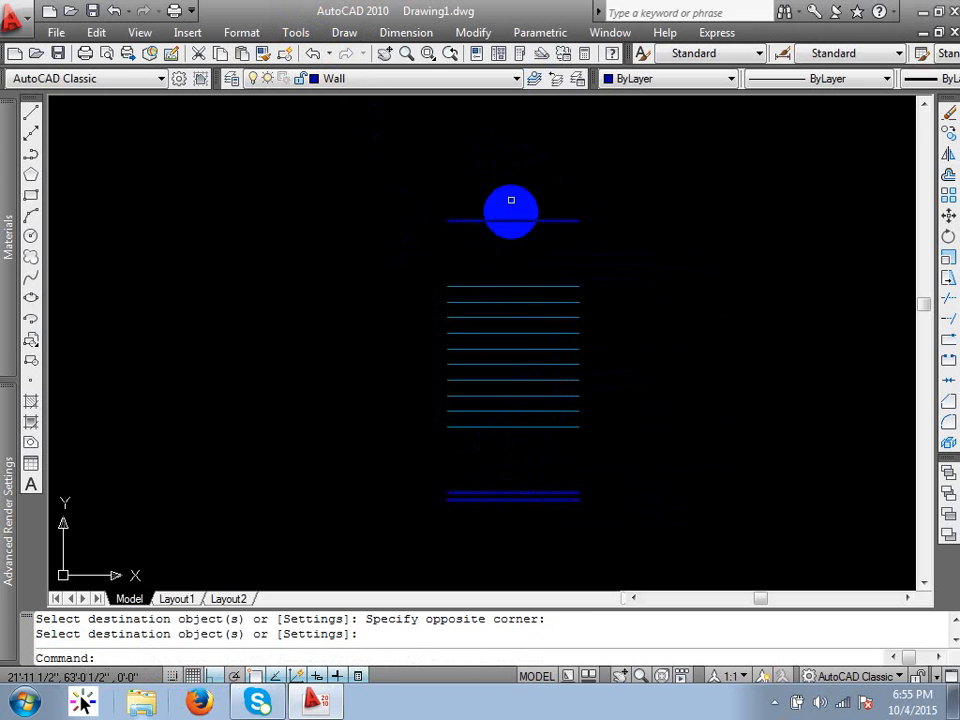
Step: Undo the last property match along with the preceding view changes
scroll(511, 210, "up", 3)
scroll(510, 300, "down", 4)
middle_click_drag(519, 334, 517, 290)
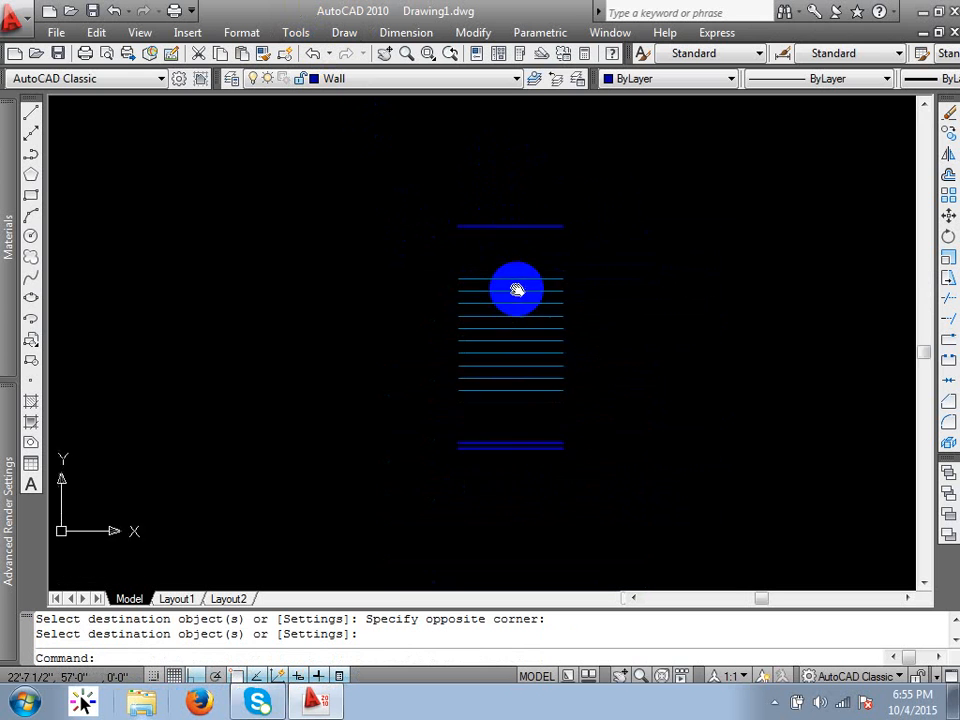
type("u")
key("Return")
key("Return")
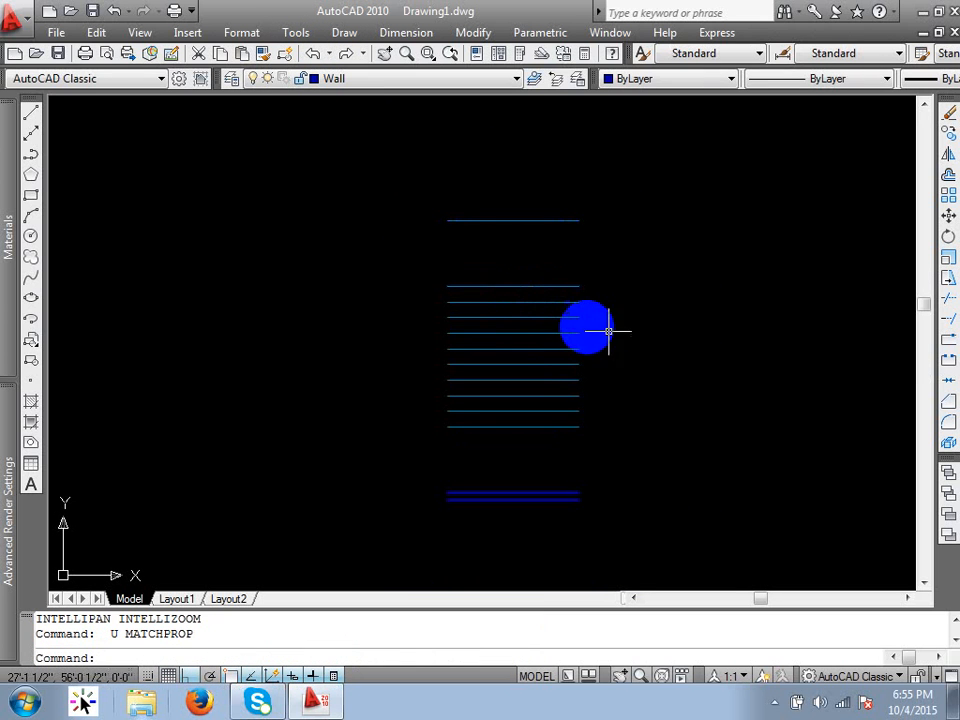
Step: Repeat Match Properties from the lower wall's inner line to the topmost line above the treads
type("ma")
key("Return")
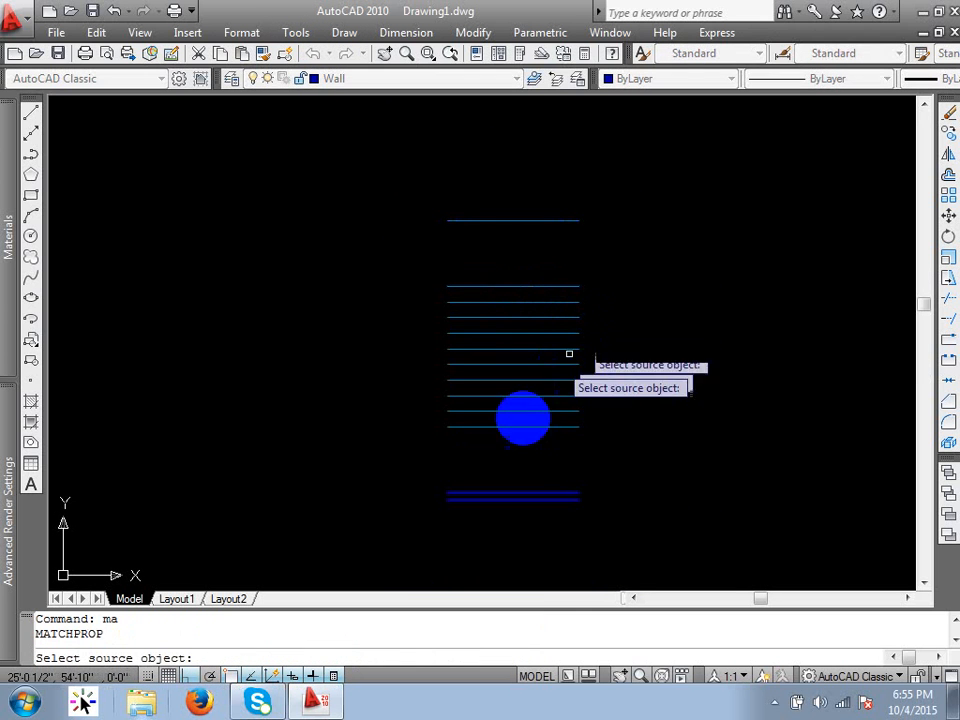
left_click(526, 492)
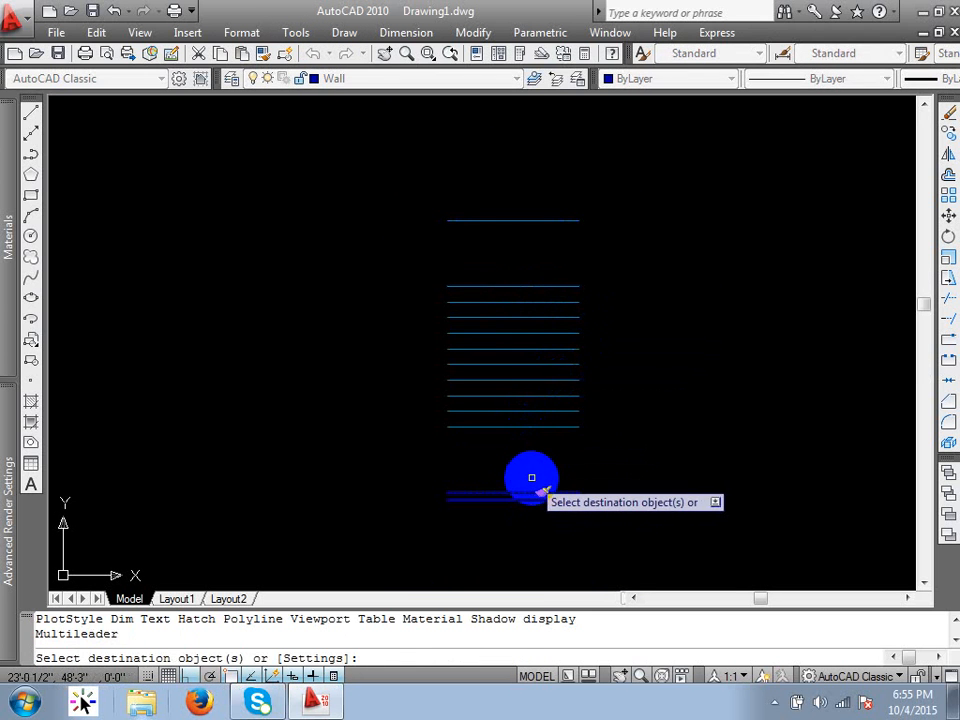
left_click(568, 193)
left_click(518, 242)
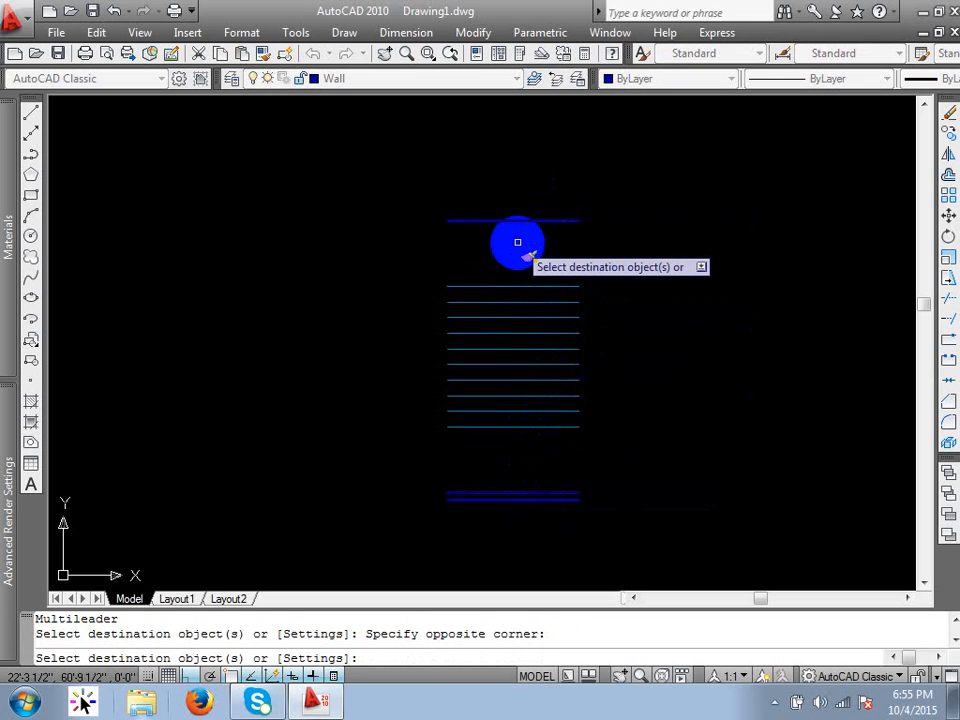
key("Return")
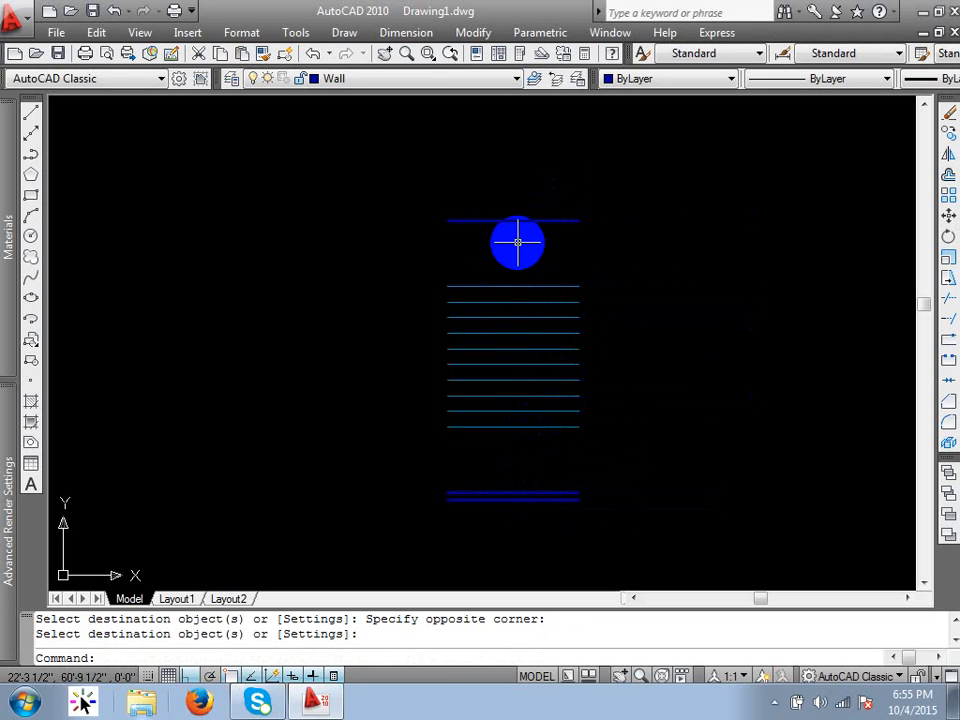
key("Escape")
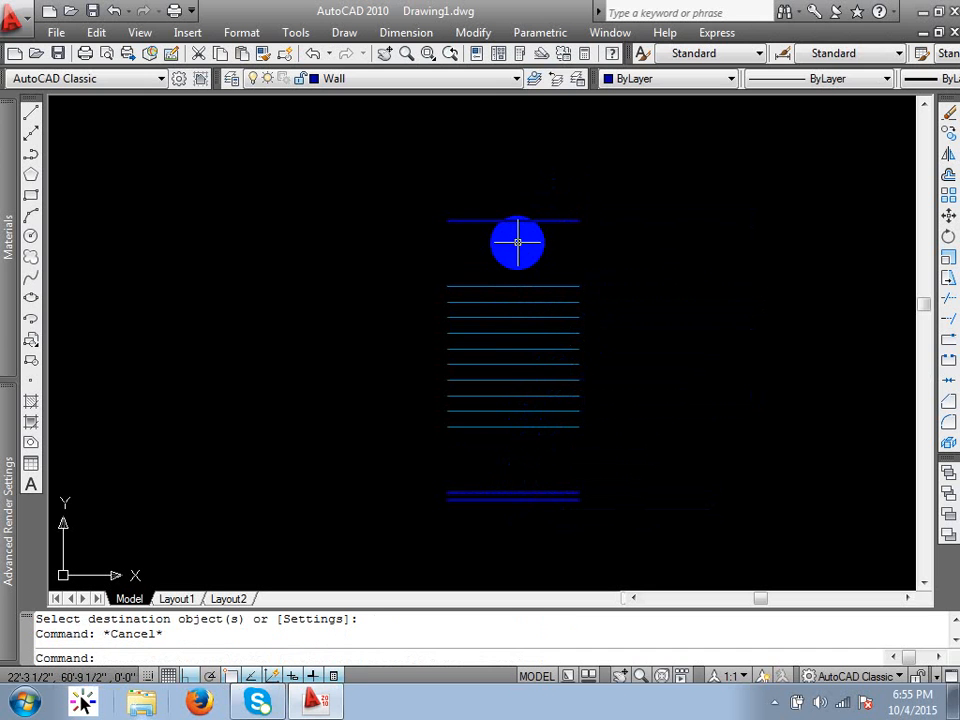
Step: Offset the topmost wall line upward by 5" to form the upper wall's thickness
type("o")
key("Return")
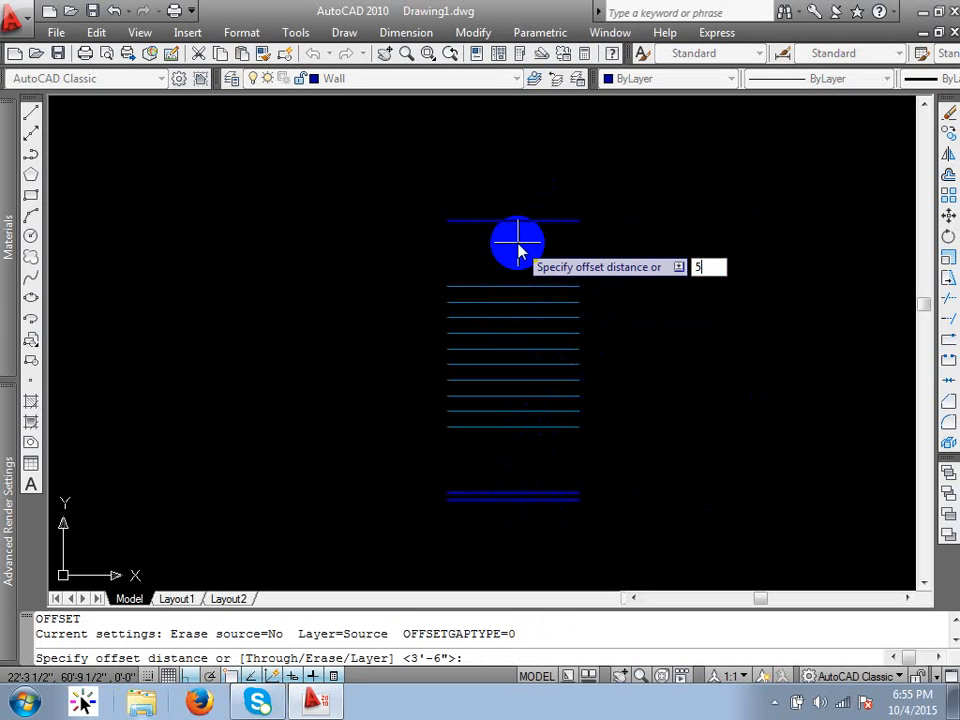
key("Return")
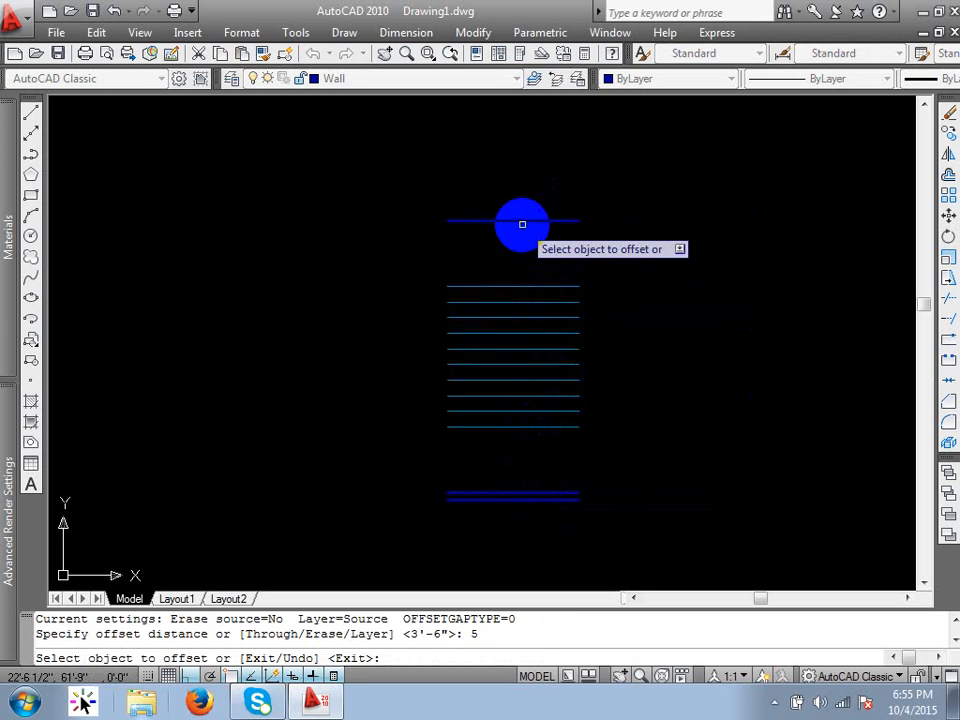
left_click(522, 220)
left_click(523, 197)
key("Return")
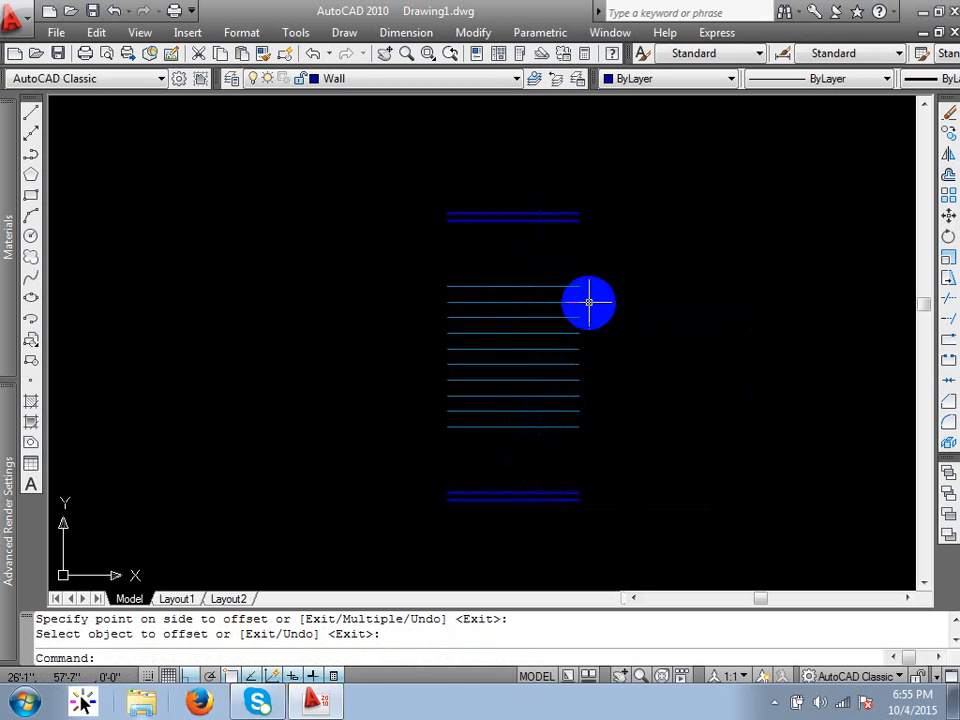
Step: Draw a vertical wall line joining the left ends of the upper and lower walls' inner lines
middle_click_drag(510, 424, 555, 409)
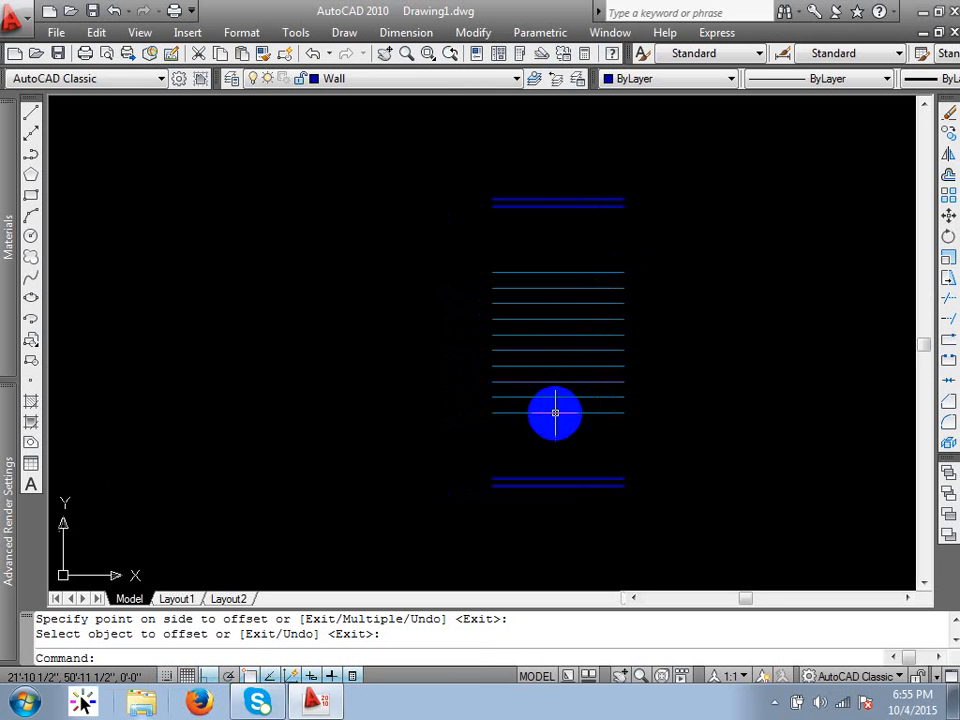
type("l")
key("Return")
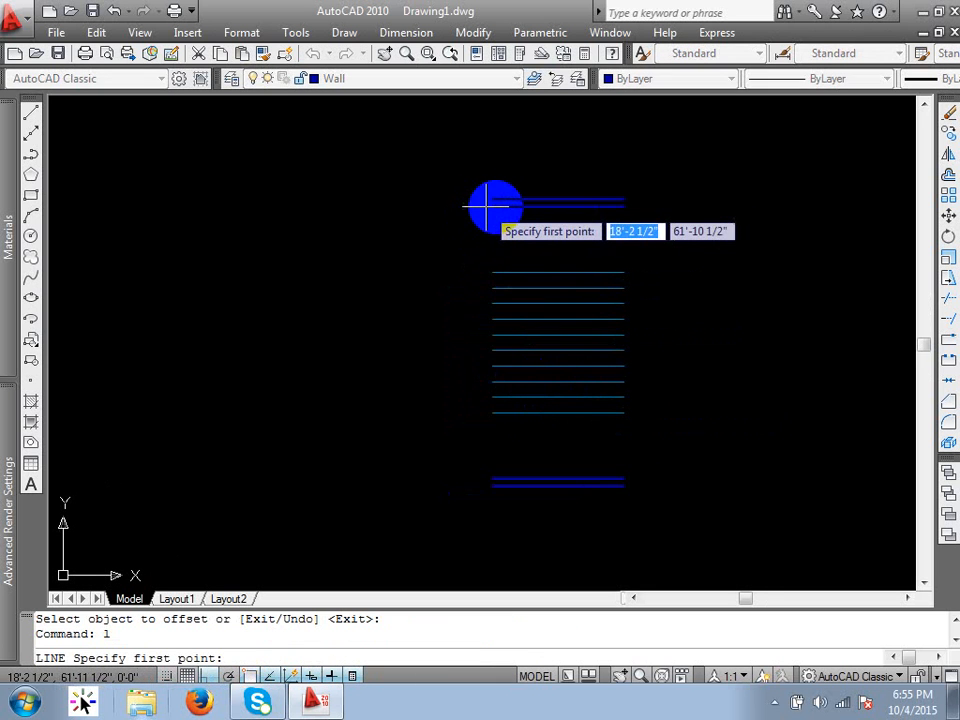
left_click(492, 204)
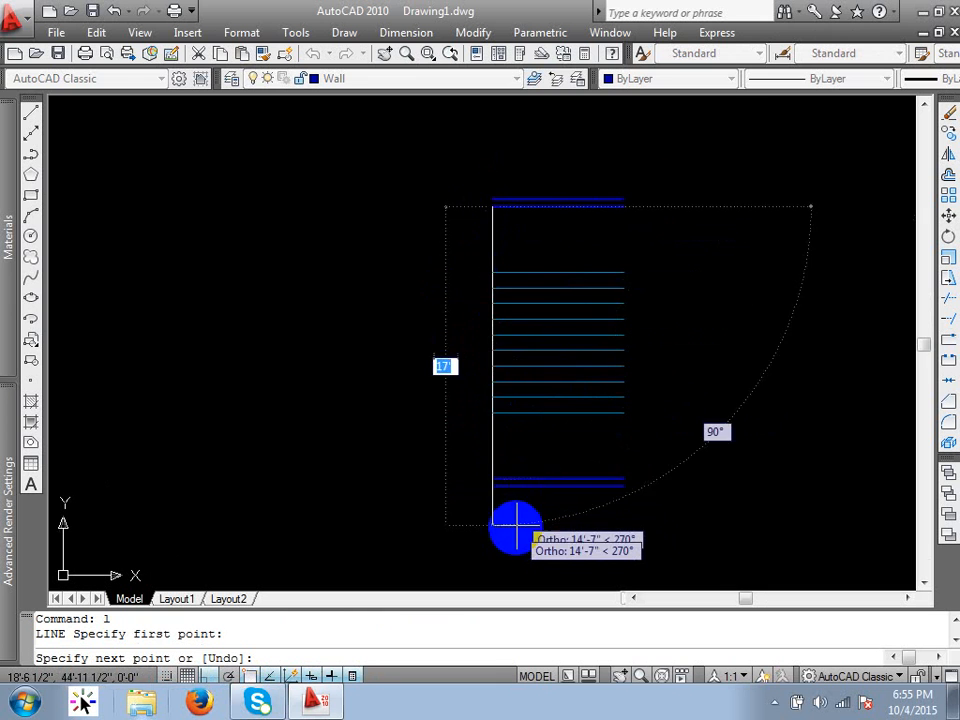
scroll(512, 526, "up", 3)
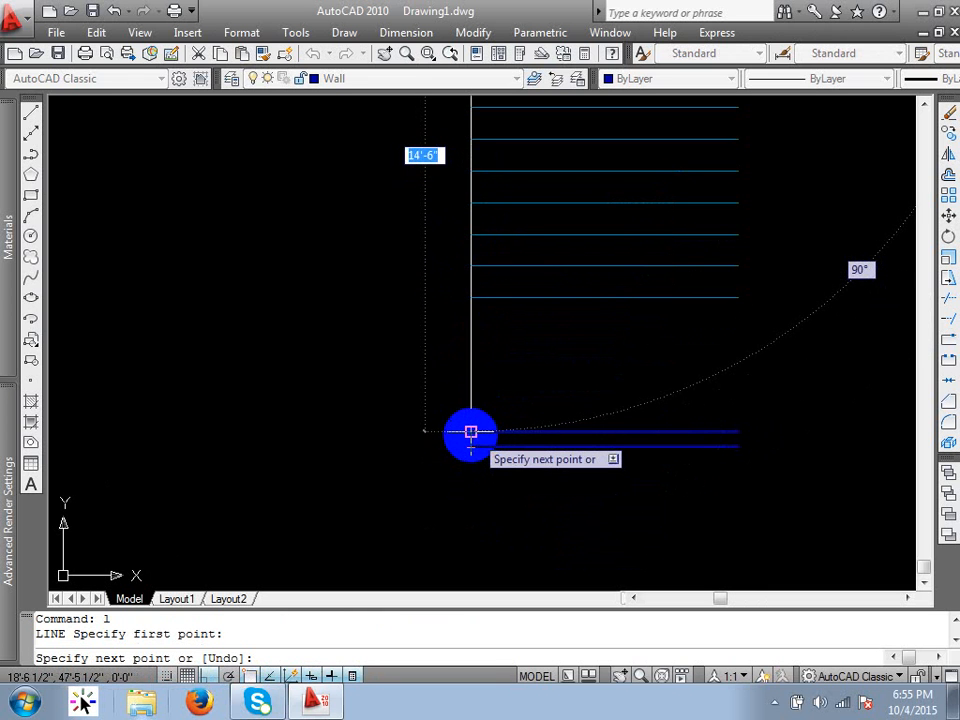
left_click(471, 432)
key("Return")
Step: Draw a matching vertical wall line joining the right ends of the lower and upper walls' inner lines
scroll(342, 430, "down", 2)
middle_click_drag(547, 433, 459, 480)
key("Return")
left_click(500, 478)
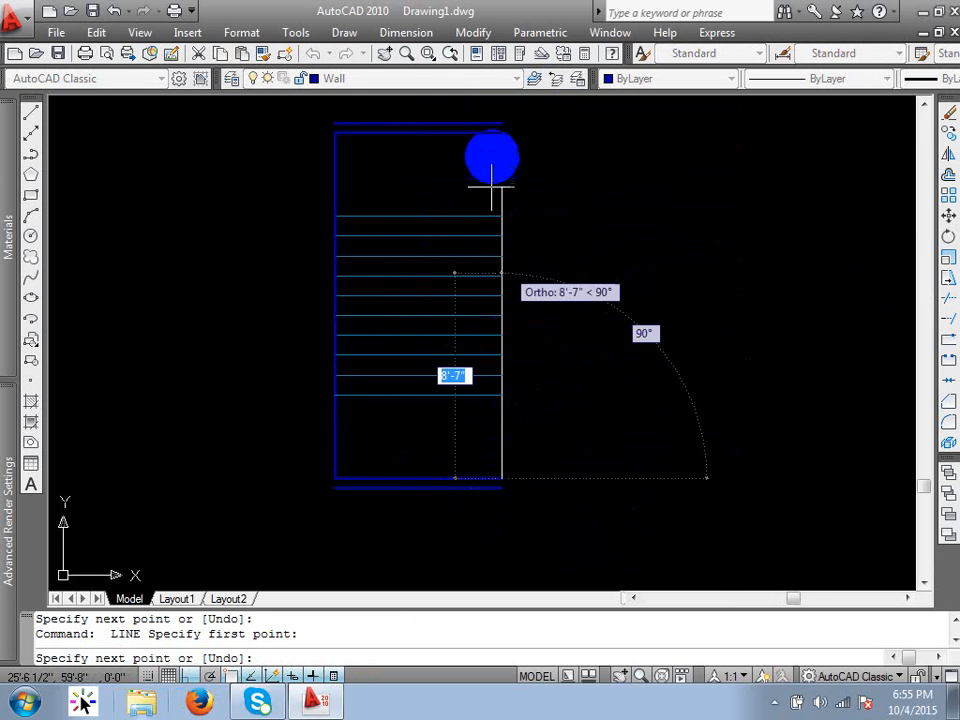
scroll(494, 133, "up", 2)
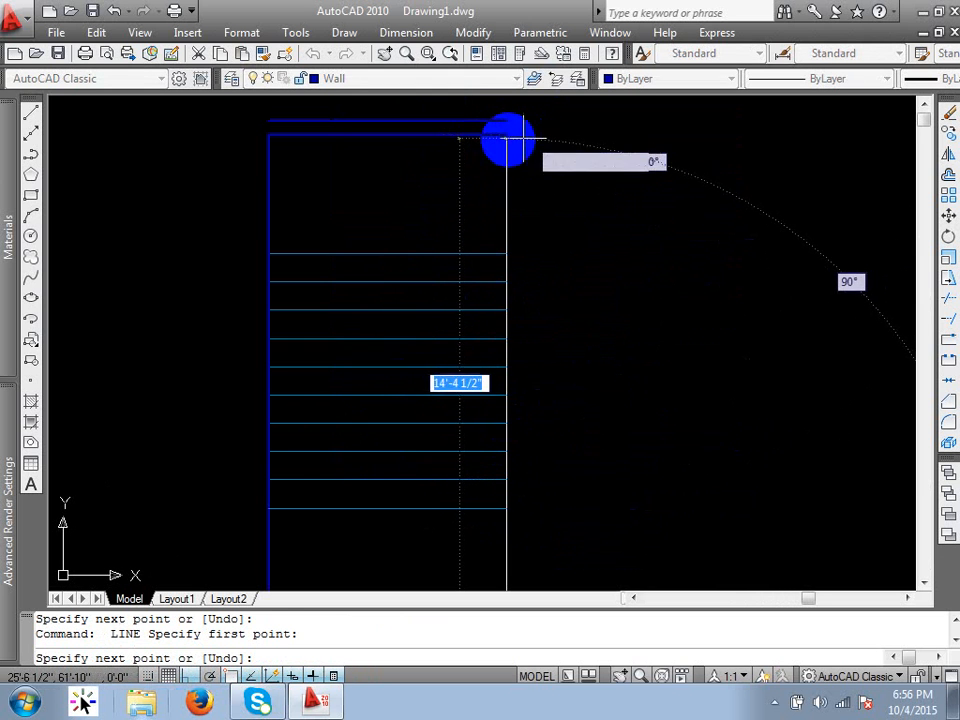
left_click(505, 134)
key("Return")
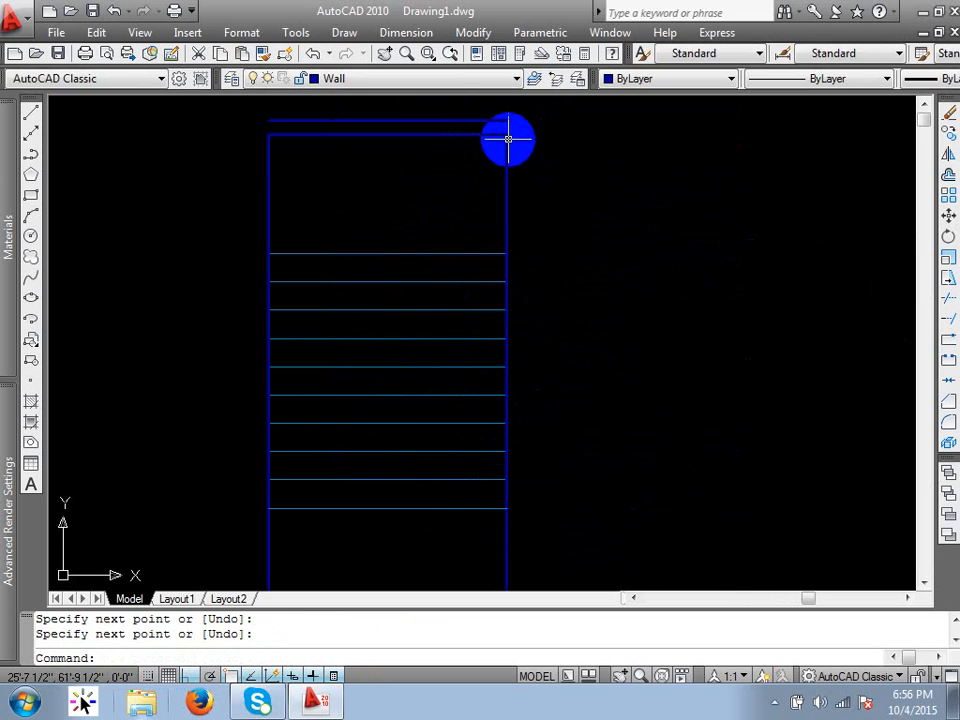
Step: Offset the right and left vertical wall lines outward by 5" to give both side walls their thickness
scroll(553, 261, "down", 2)
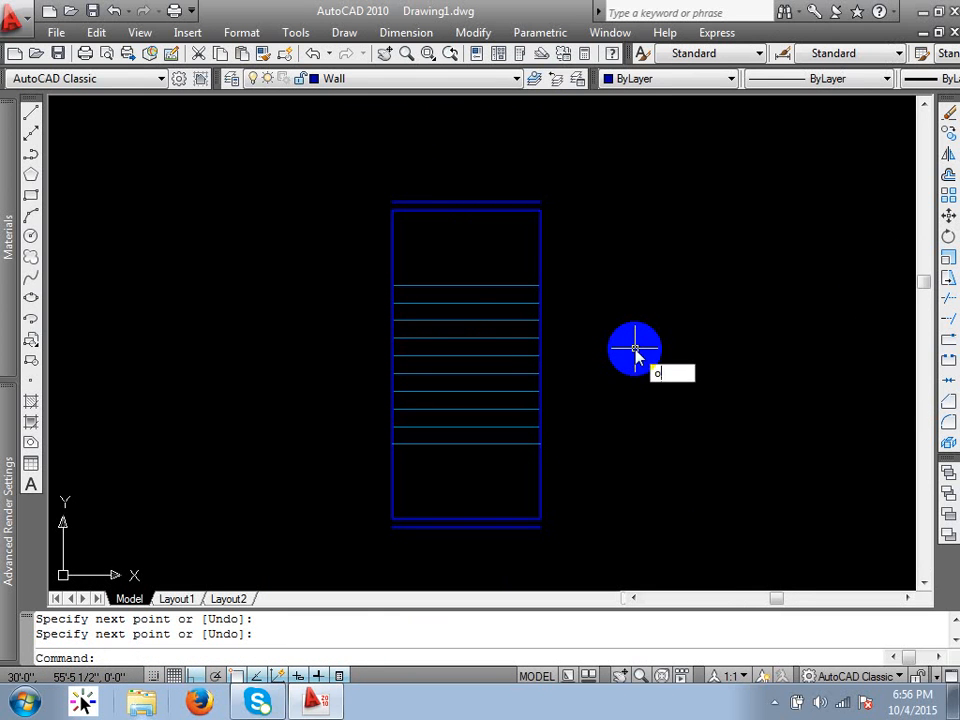
type("o")
key("Return")
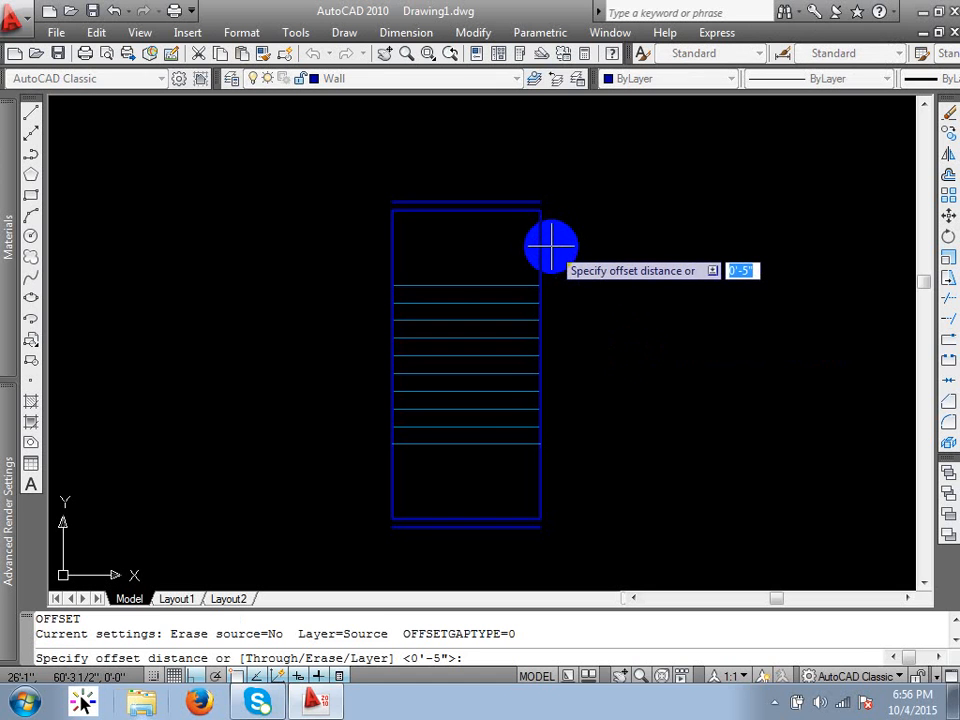
type("5")
key("Return")
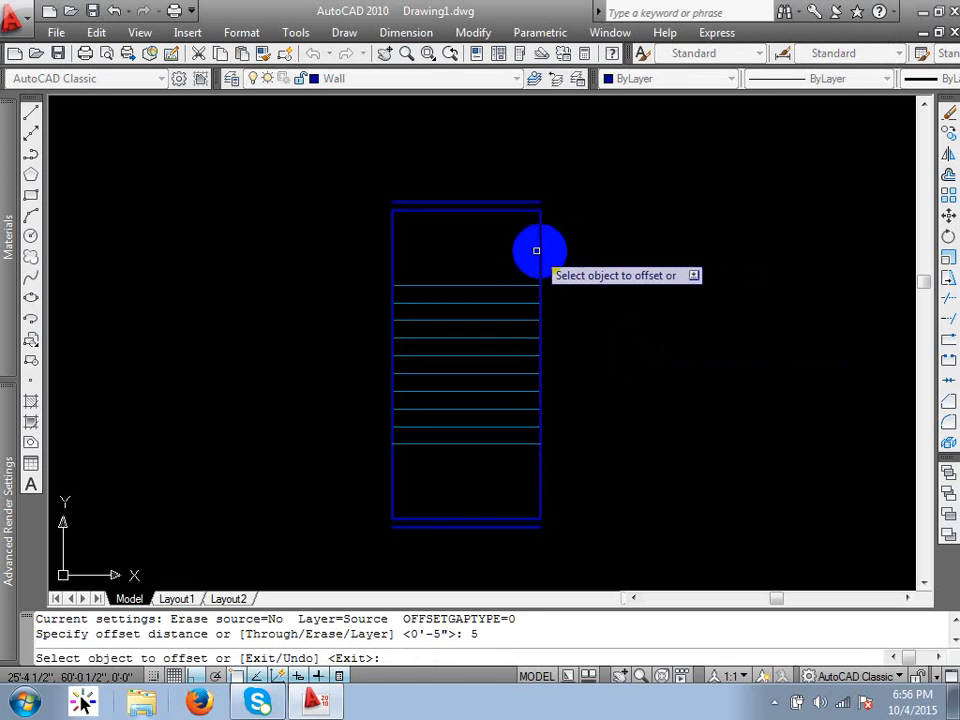
left_click(541, 252)
left_click(591, 251)
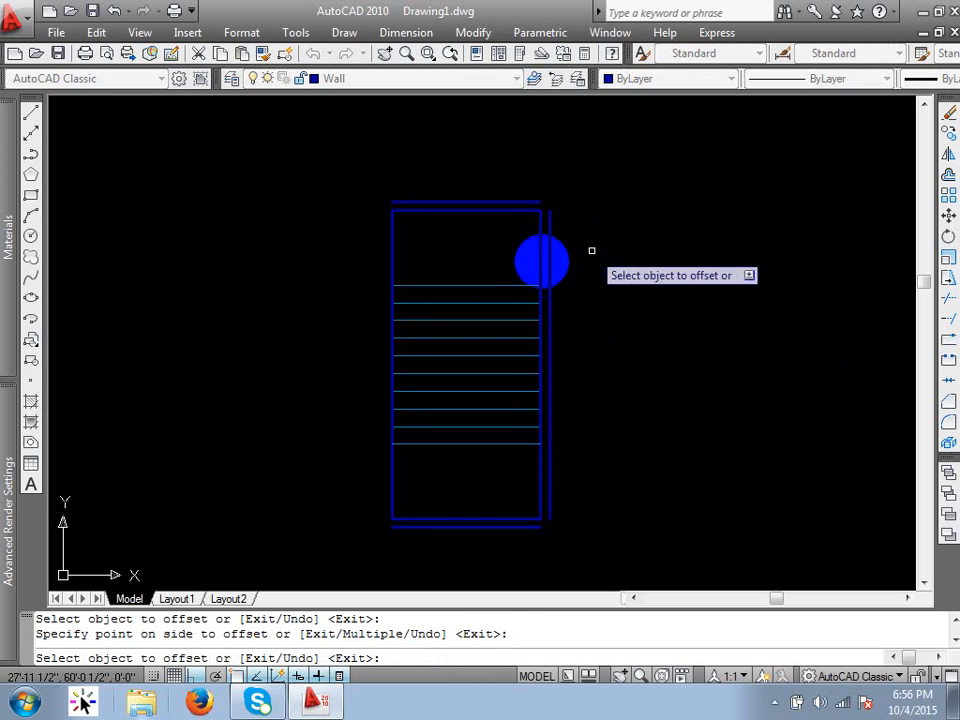
left_click(393, 260)
left_click(360, 261)
key("Return")
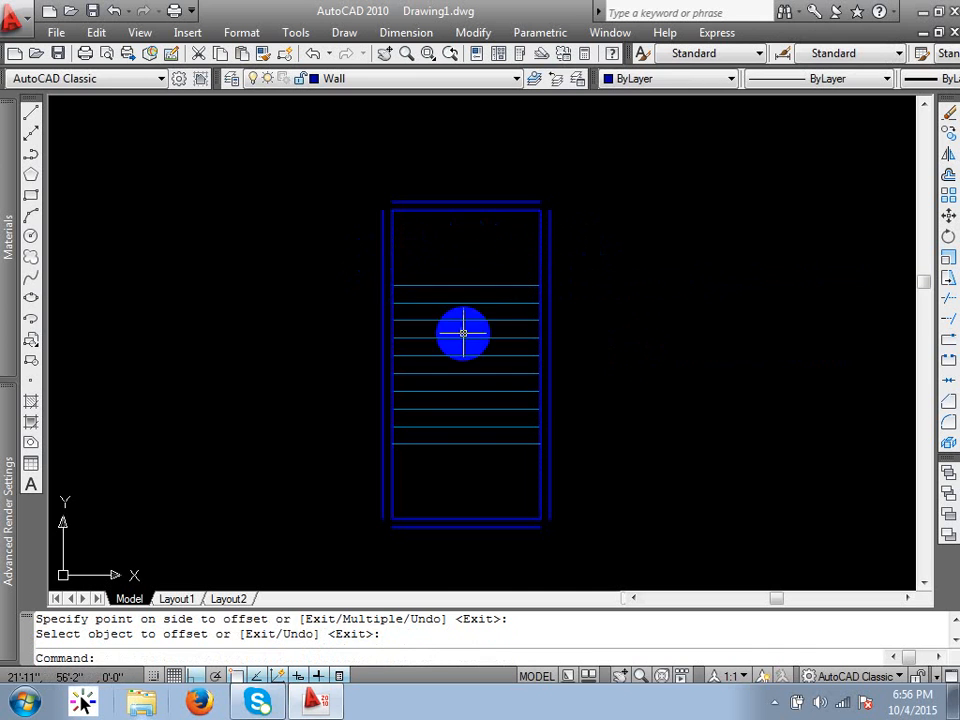
middle_click_drag(487, 250, 485, 278)
key("Escape")
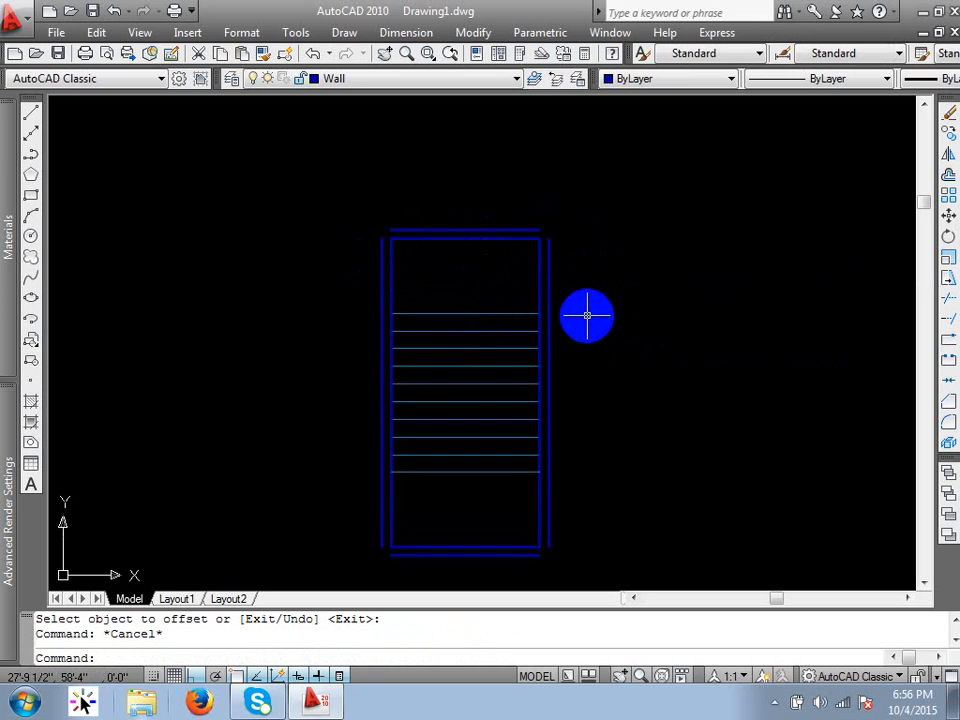
middle_click_drag(579, 364, 579, 339)
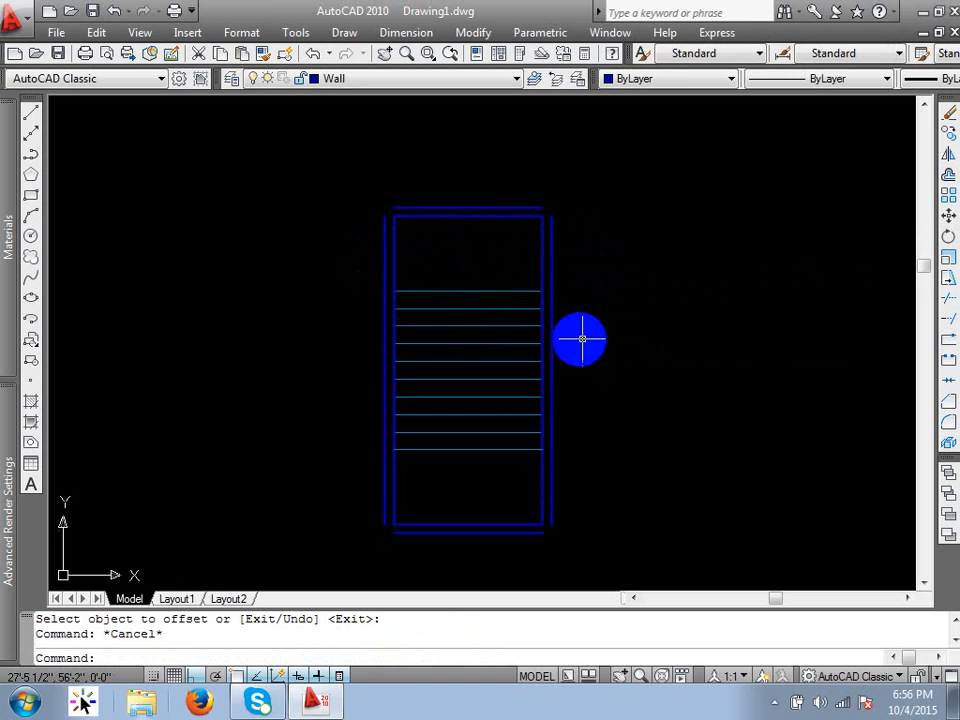
key("Escape")
scroll(531, 210, "up", 2)
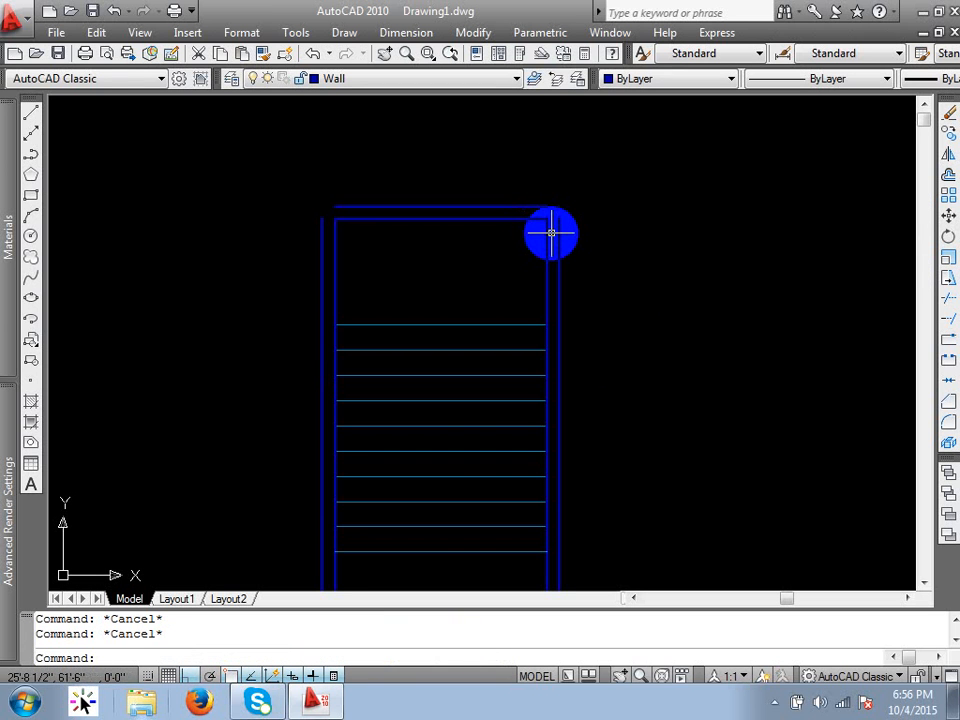
scroll(585, 210, "down", 2)
scroll(568, 212, "up", 3)
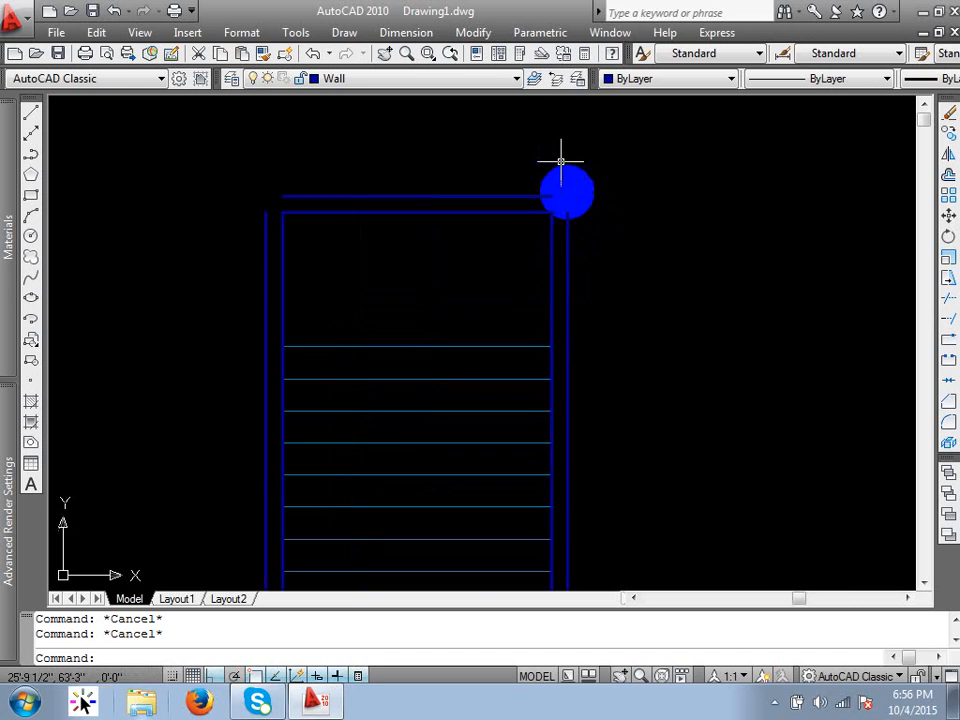
scroll(558, 200, "up", 3)
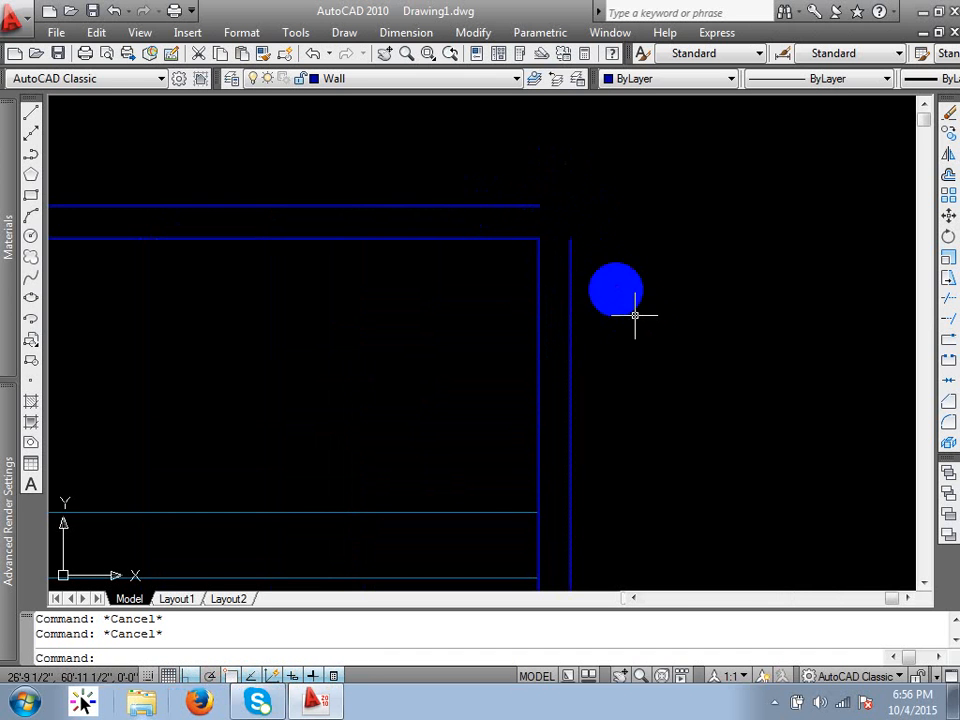
scroll(583, 220, "down", 1)
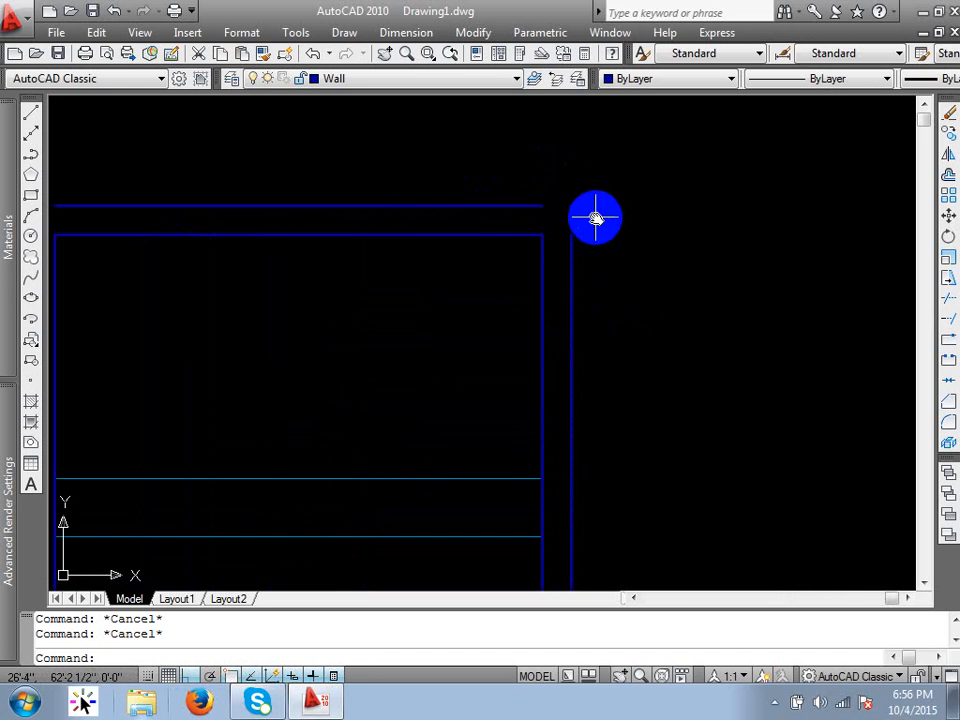
Step: Fillet the top outer wall line with both outer side lines to form sharp upper-right and upper-left corners
mouse_move(594, 216)
middle_mouse_down()
mouse_move(680, 248)
mouse_move(589, 320)
middle_mouse_up()
scroll(680, 248, "down", 2)
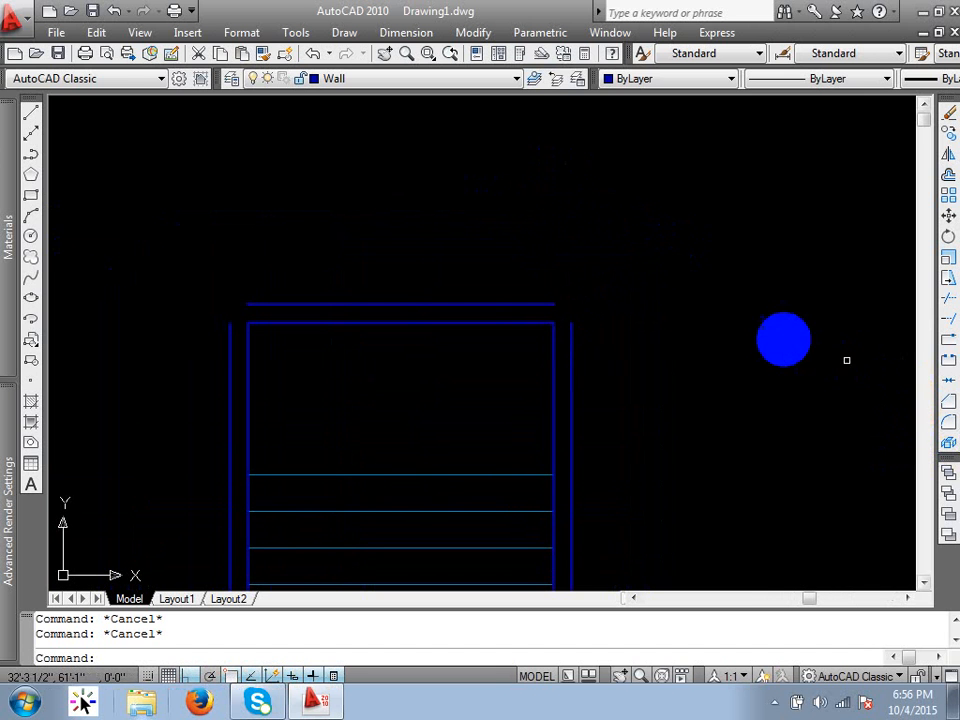
middle_click_drag(780, 337, 827, 344)
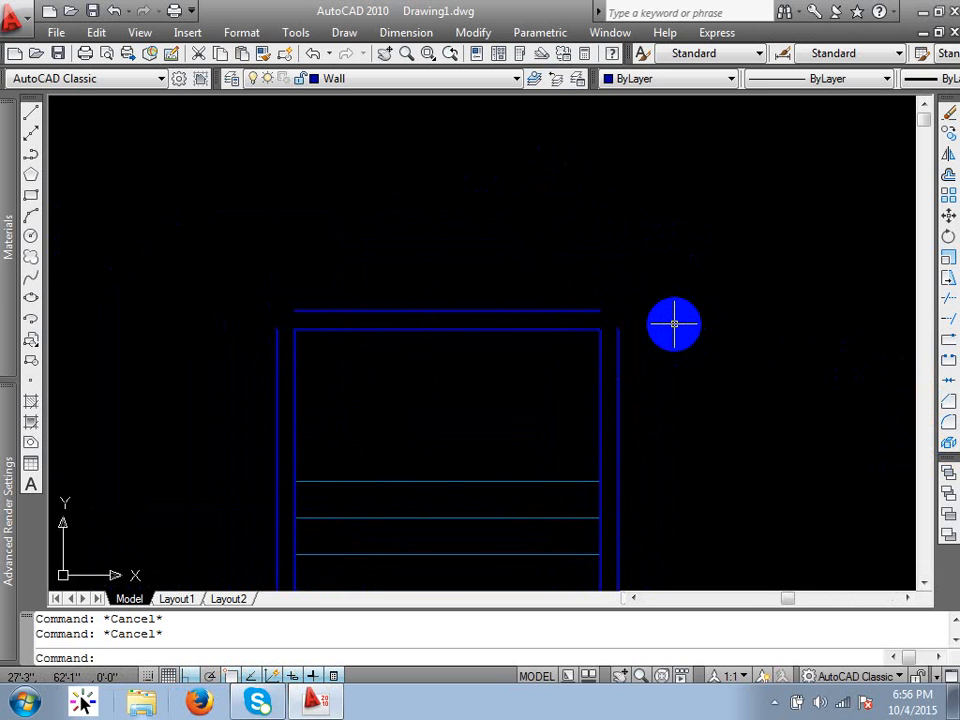
key("Return")
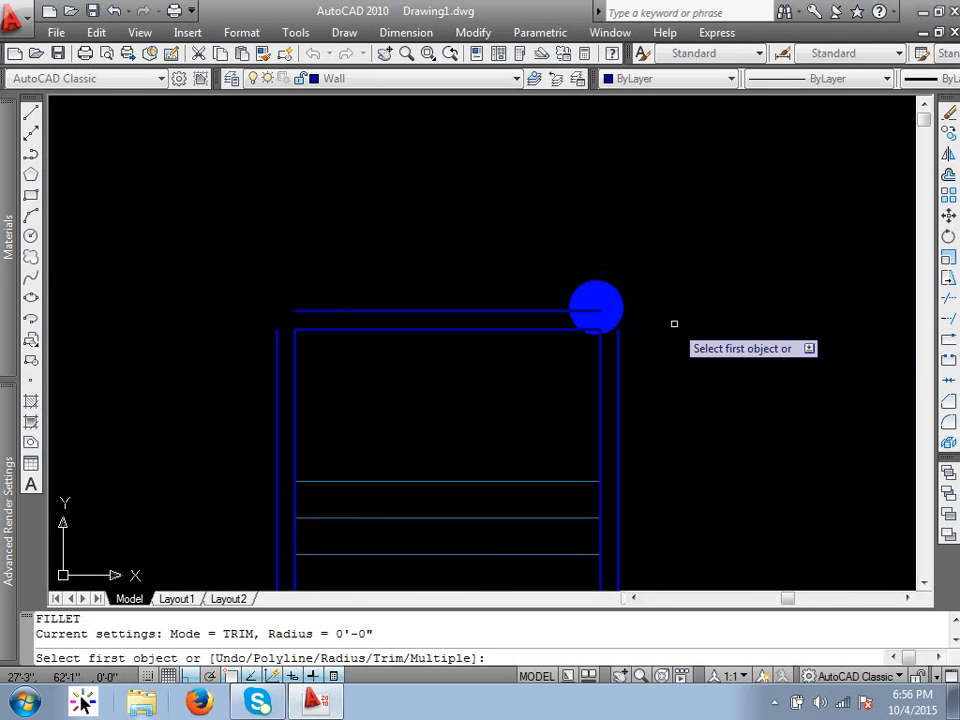
left_click(595, 312)
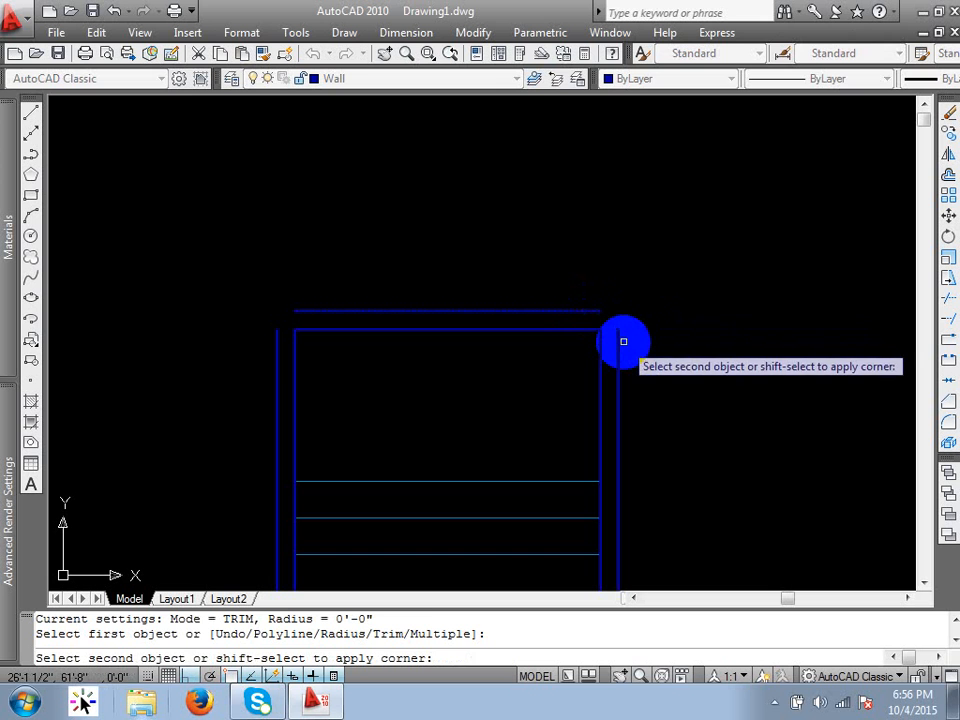
left_click(617, 342)
scroll(580, 275, "down", 2)
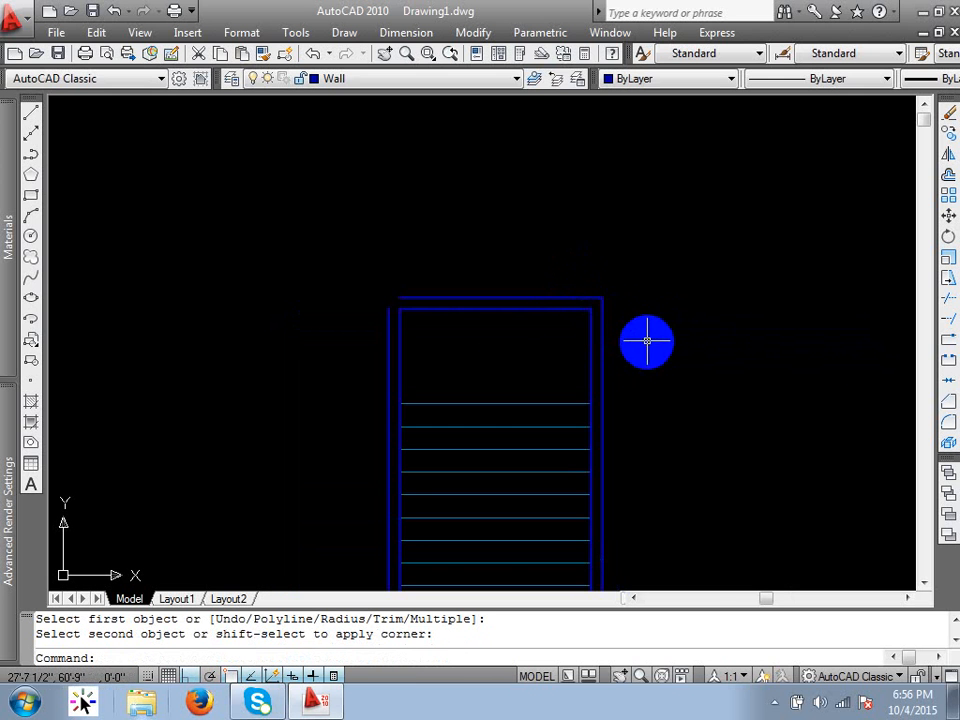
key("Return")
scroll(412, 300, "up", 2)
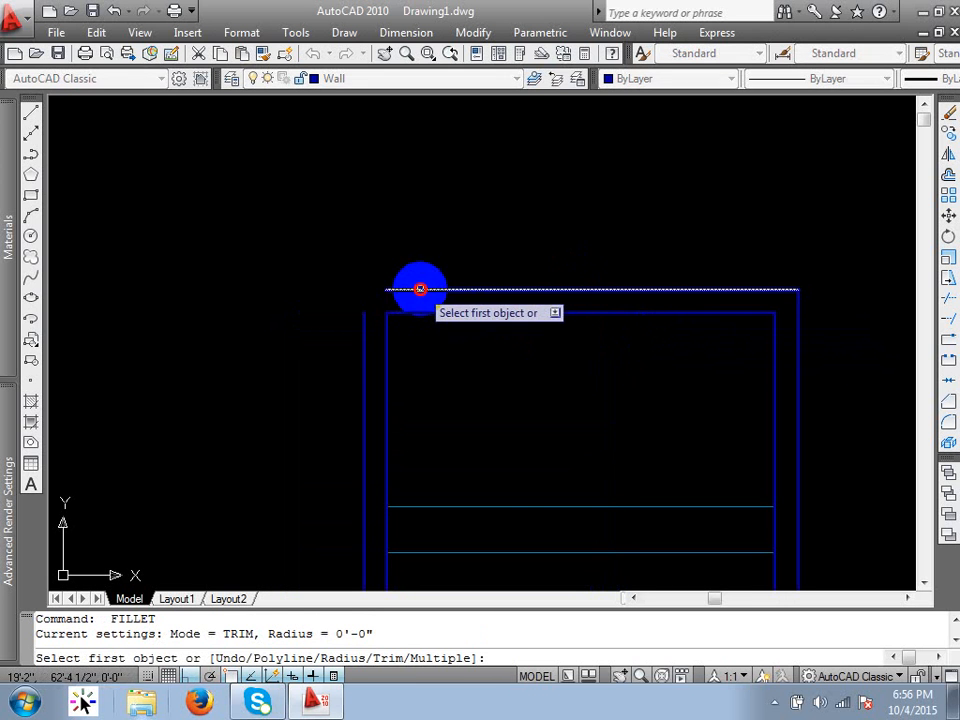
left_click(420, 289)
left_click(366, 342)
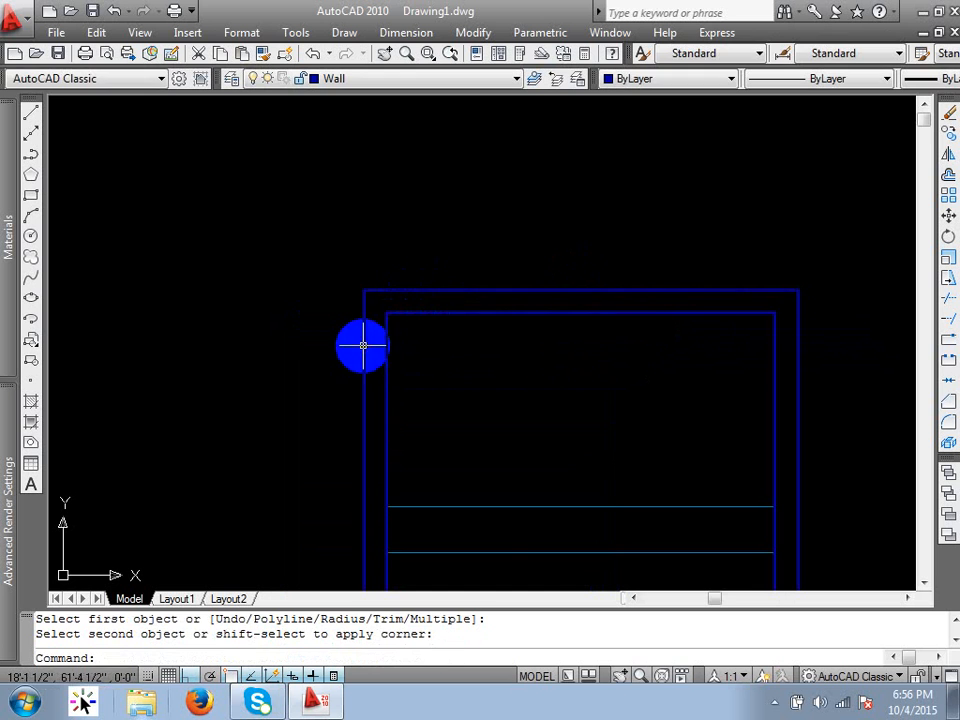
Step: Fillet the bottom outer wall line with the left and right outer side lines to close both lower corners
scroll(400, 300, "down", 5)
scroll(407, 440, "up", 5)
key("Return")
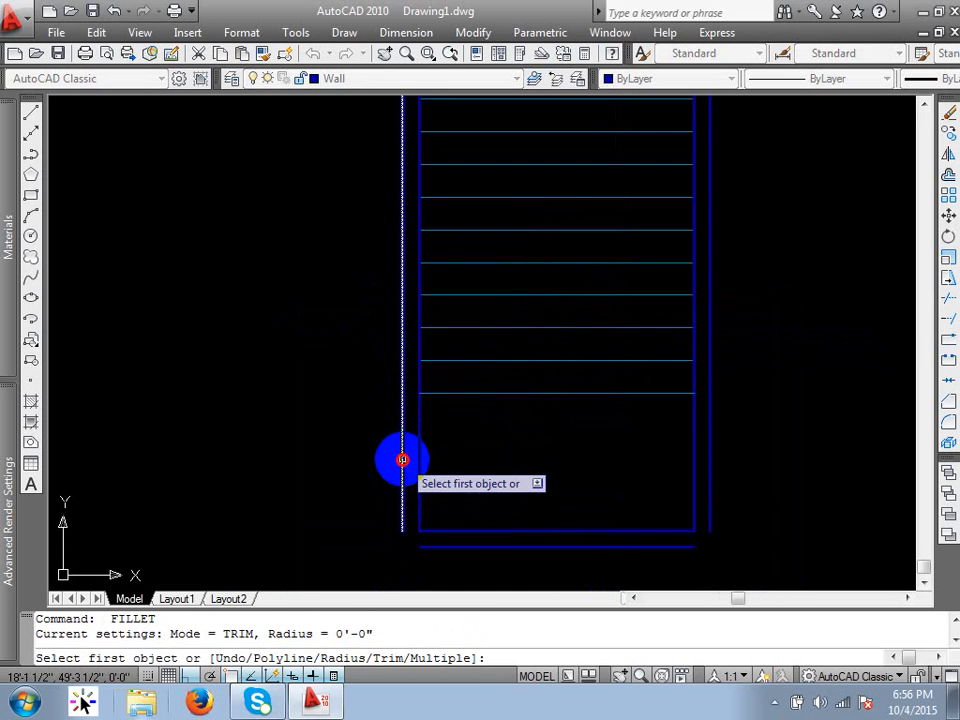
left_click(405, 455)
left_click(458, 547)
key("Return")
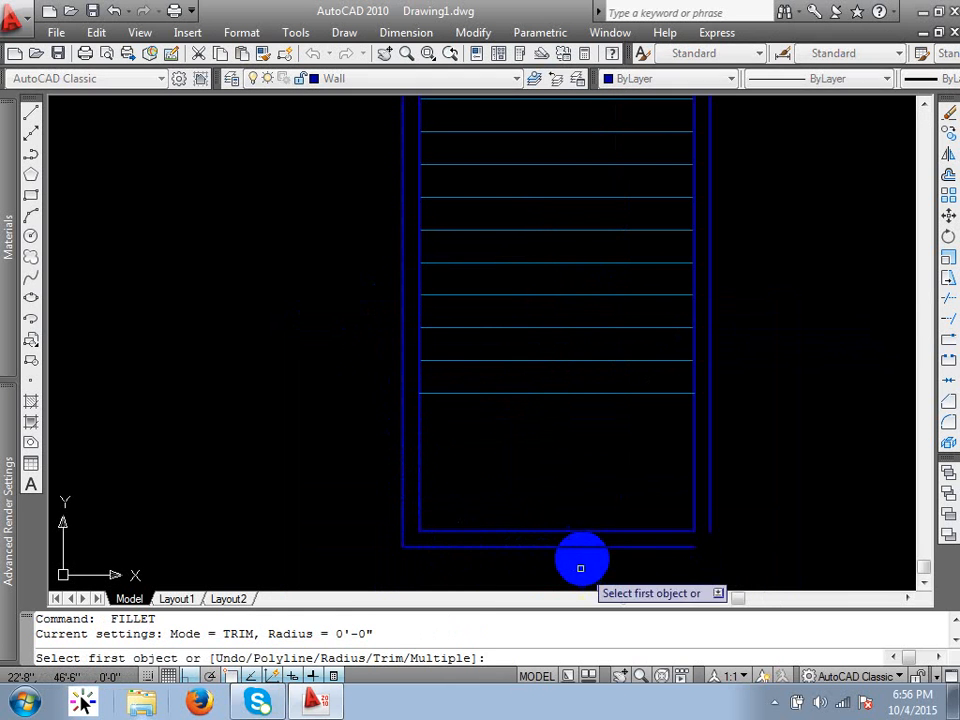
left_click(579, 546)
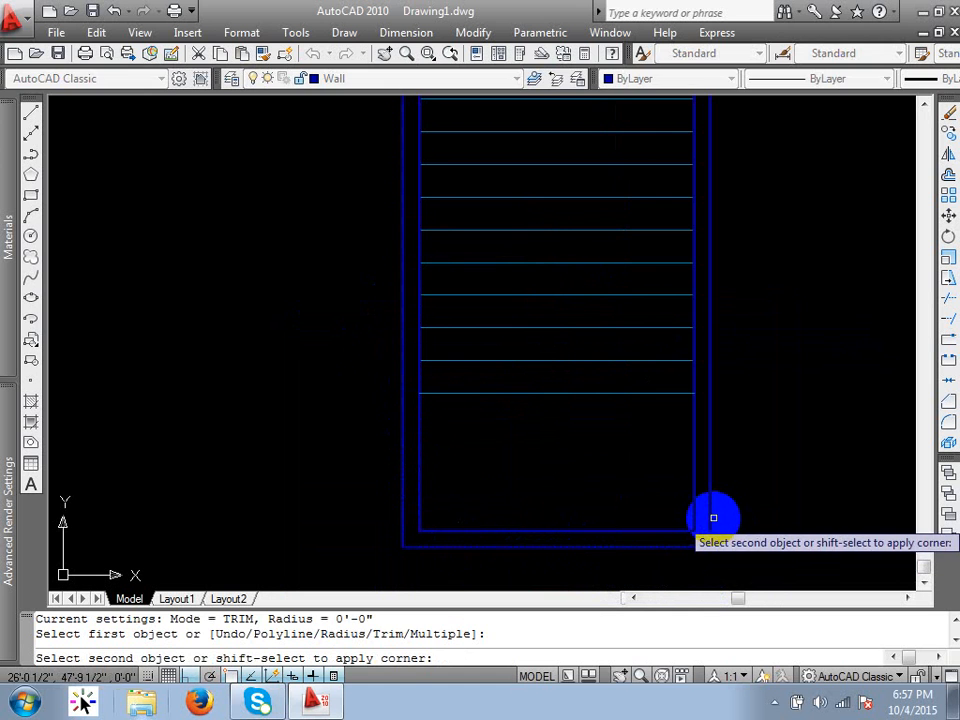
left_click(713, 517)
key("Return")
scroll(560, 410, "down", 2)
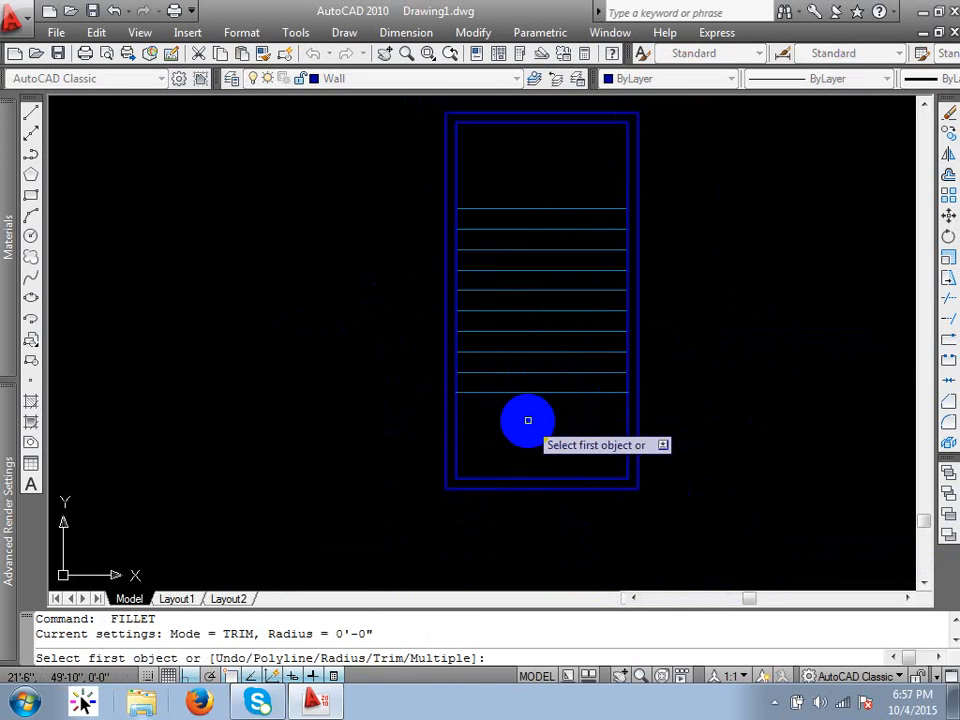
key("Escape")
middle_click_drag(566, 430, 526, 469)
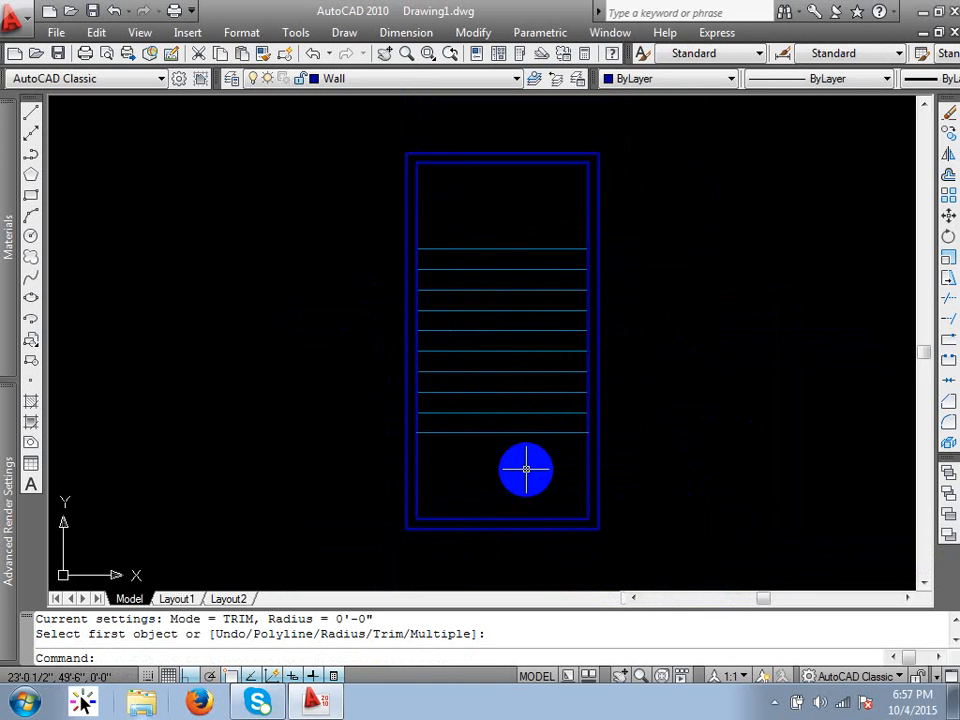
type("l")
key("Return")
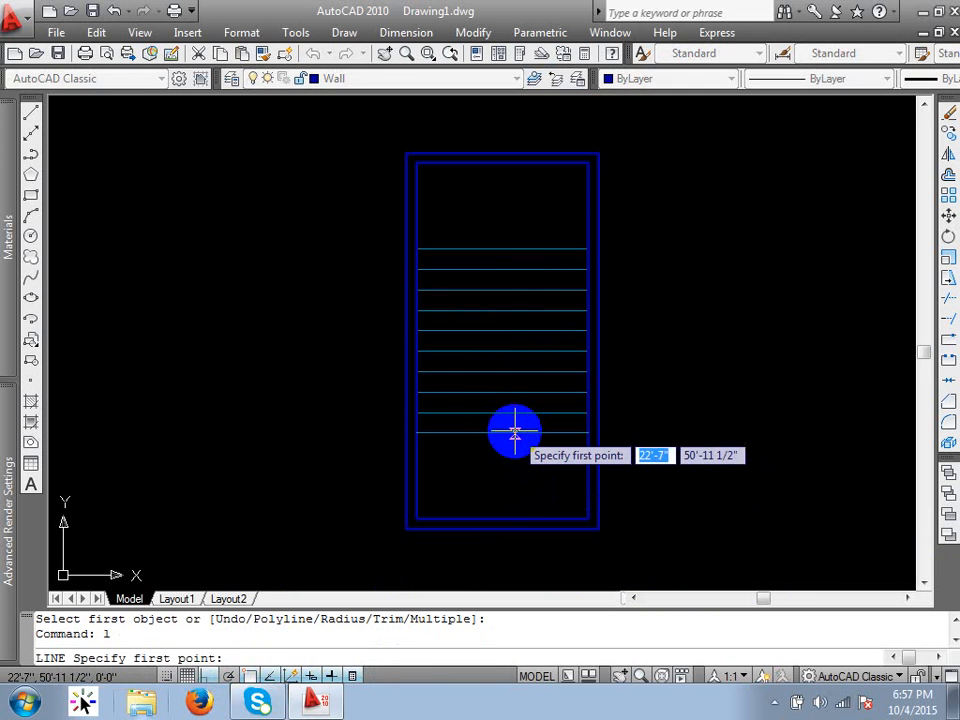
key("Escape")
Step: Undo the fillets at both lower outer wall corners along with the view changes made since
key("ctrl+z")
key("ctrl+z")
key("ctrl+z")
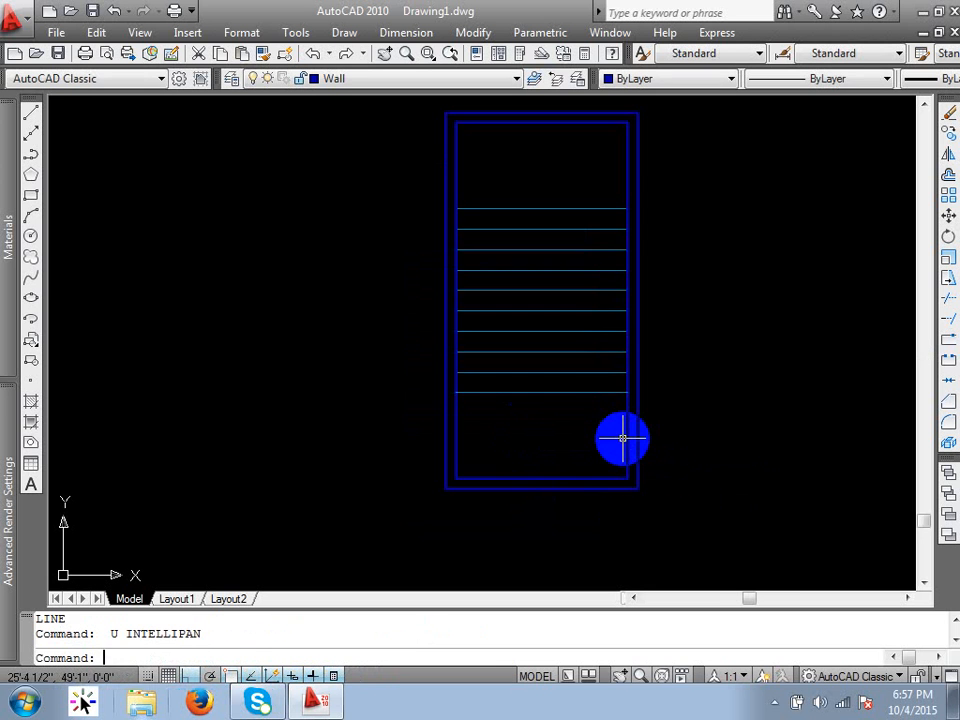
Step: Fillet the bottom outer wall line again with the left and right outer side lines to square off both lower corners
middle_click_drag(510, 551, 466, 401)
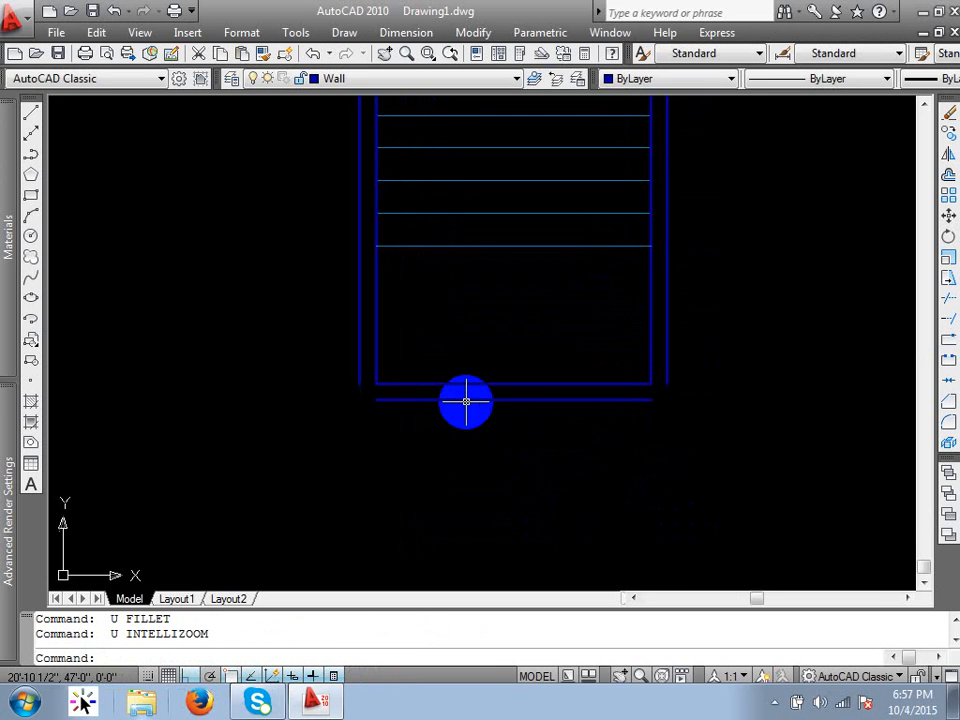
key("Return")
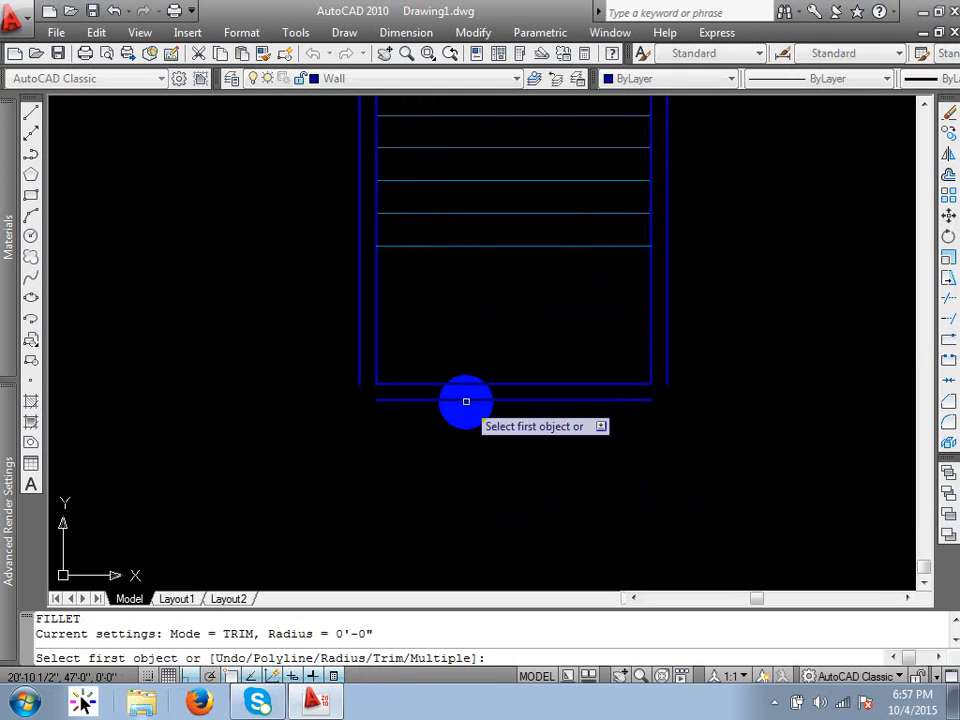
scroll(377, 388, "up", 2)
left_click(352, 369)
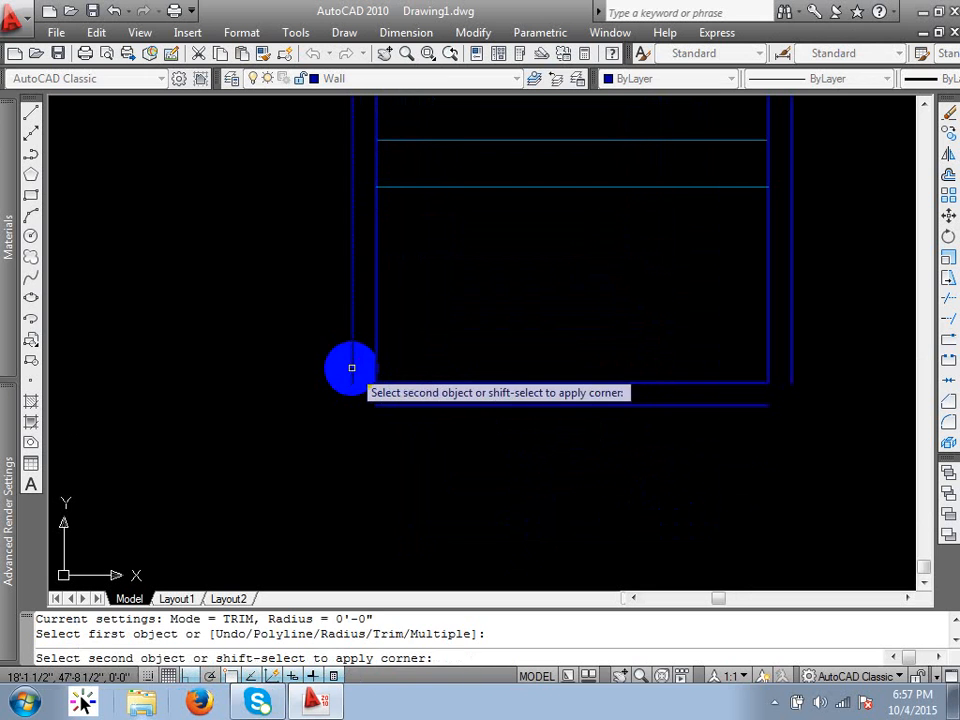
left_click(401, 404)
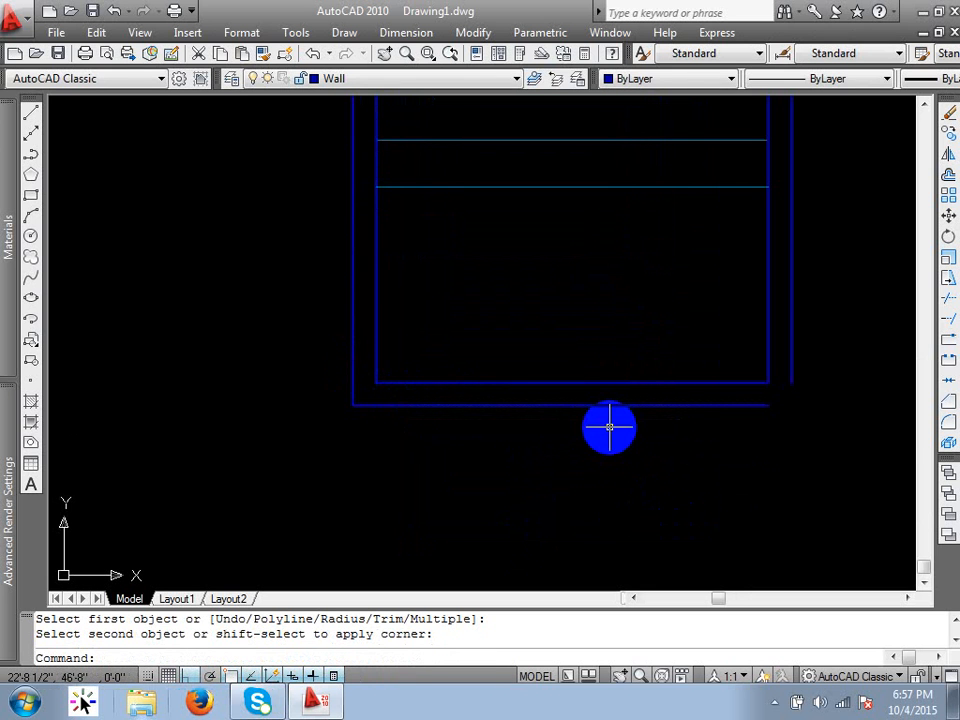
key("Return")
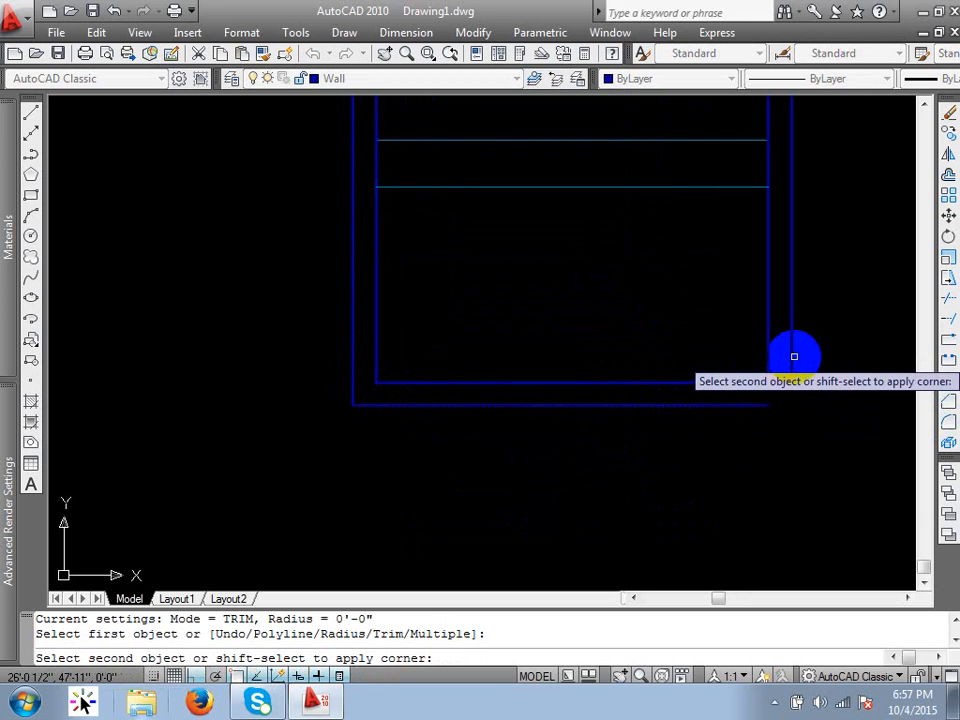
left_click(791, 357)
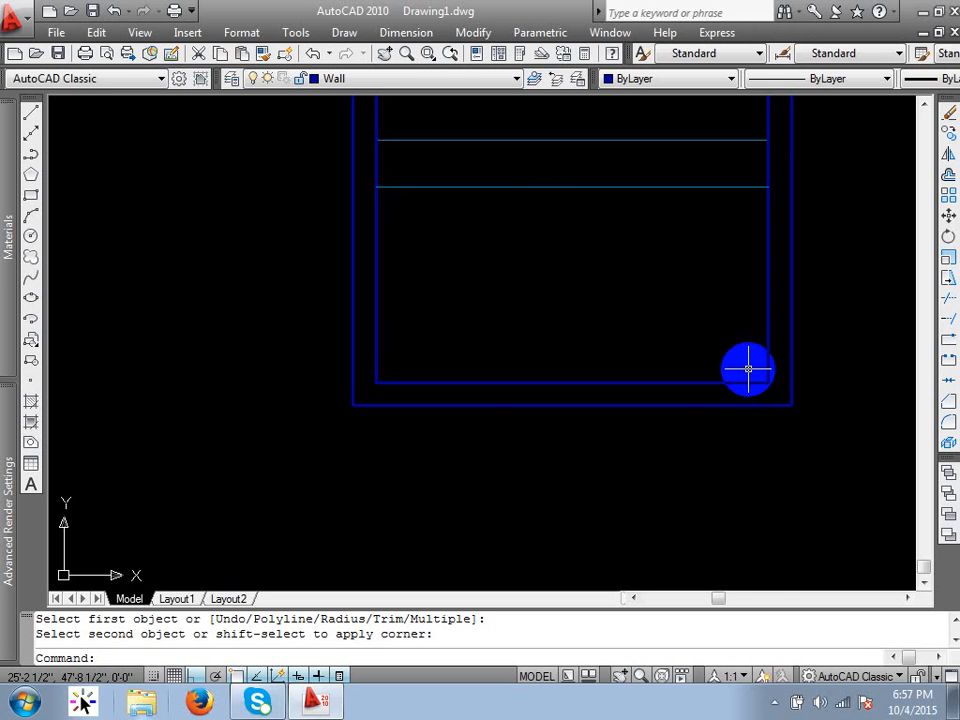
Step: Draw two separate horizontal lines, one above the other, in the empty space beside the stair plan
scroll(703, 343, "down", 5)
middle_click_drag(752, 390, 542, 394)
type("l")
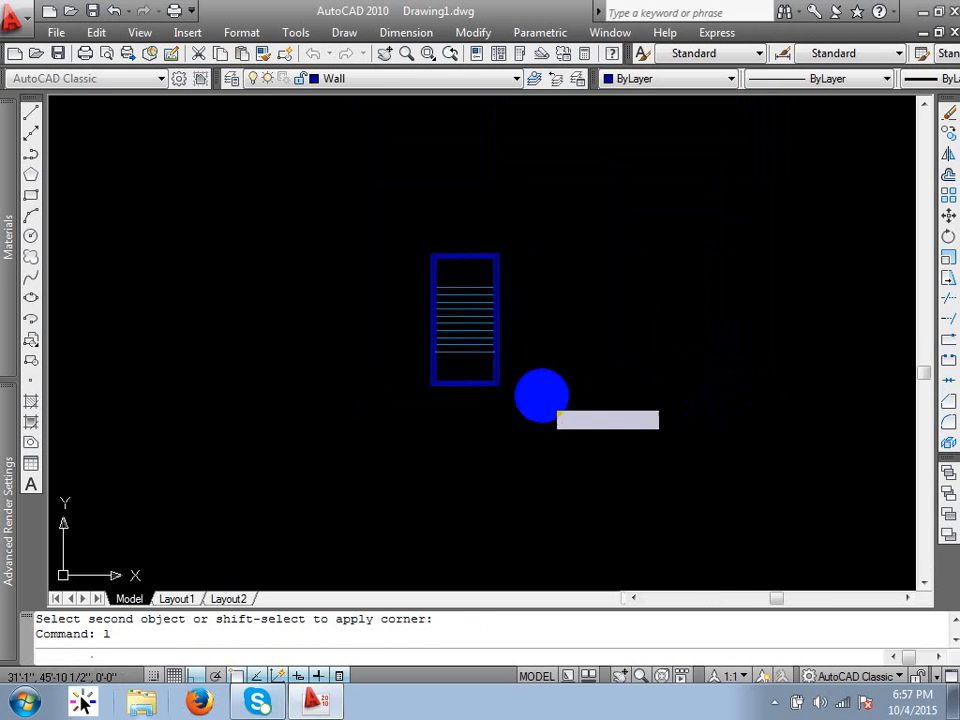
key("Return")
scroll(538, 304, "up", 3)
left_click(534, 300)
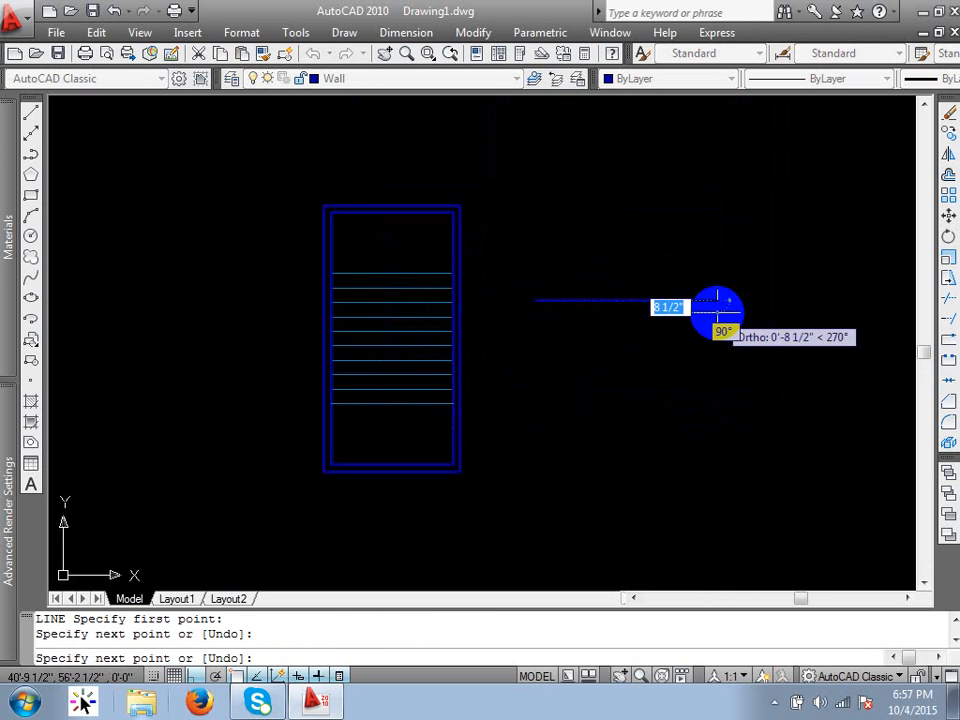
left_click(718, 405)
key("Return")
middle_click_drag(657, 396, 481, 396)
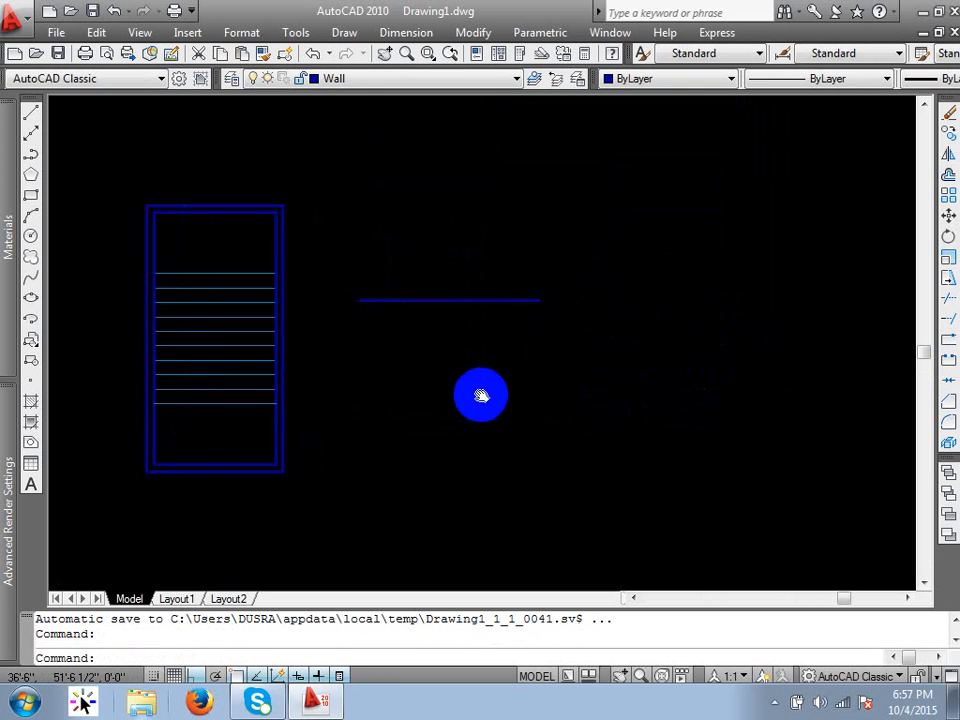
key("Return")
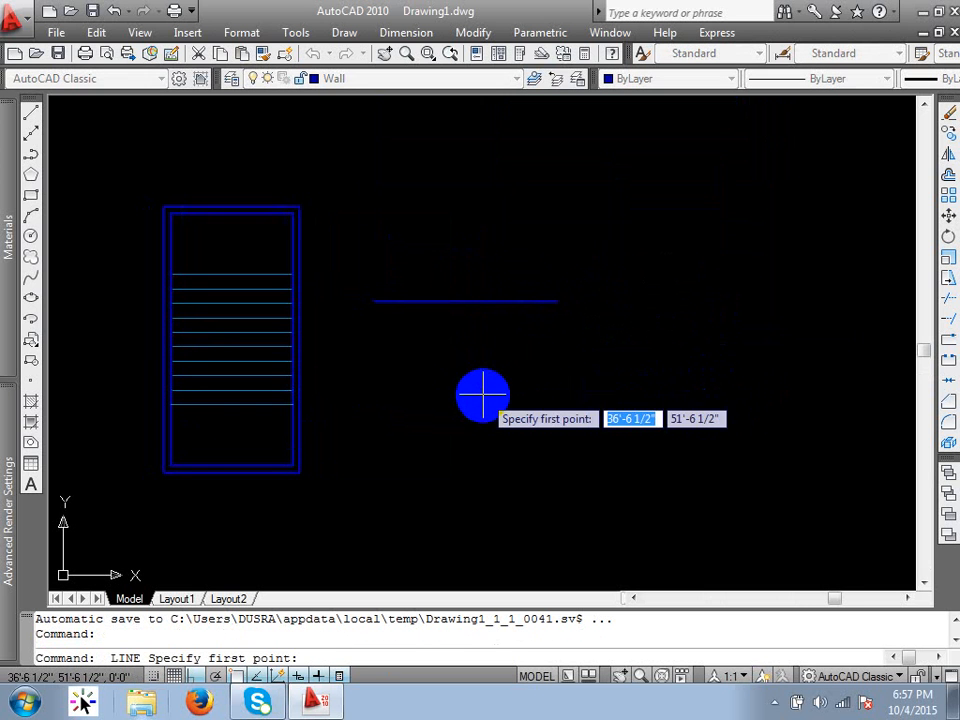
left_click(379, 403)
left_click(724, 427)
key("Return")
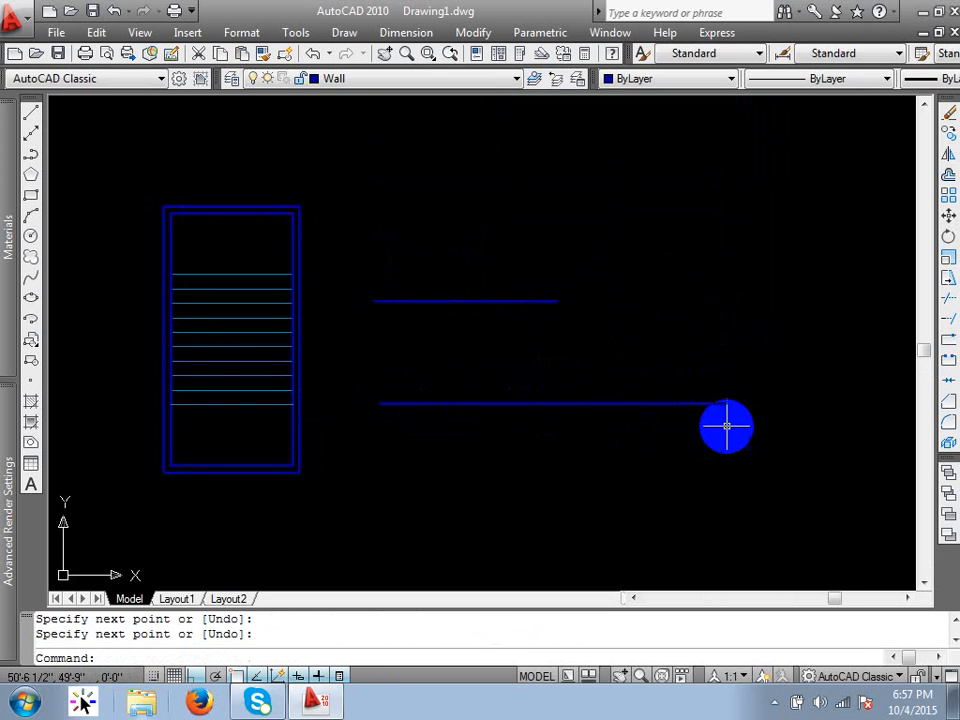
Step: Practise a crossing selection over the two loose horizontal lines beside the stair plan and erase both
left_click(707, 469)
left_click(507, 231)
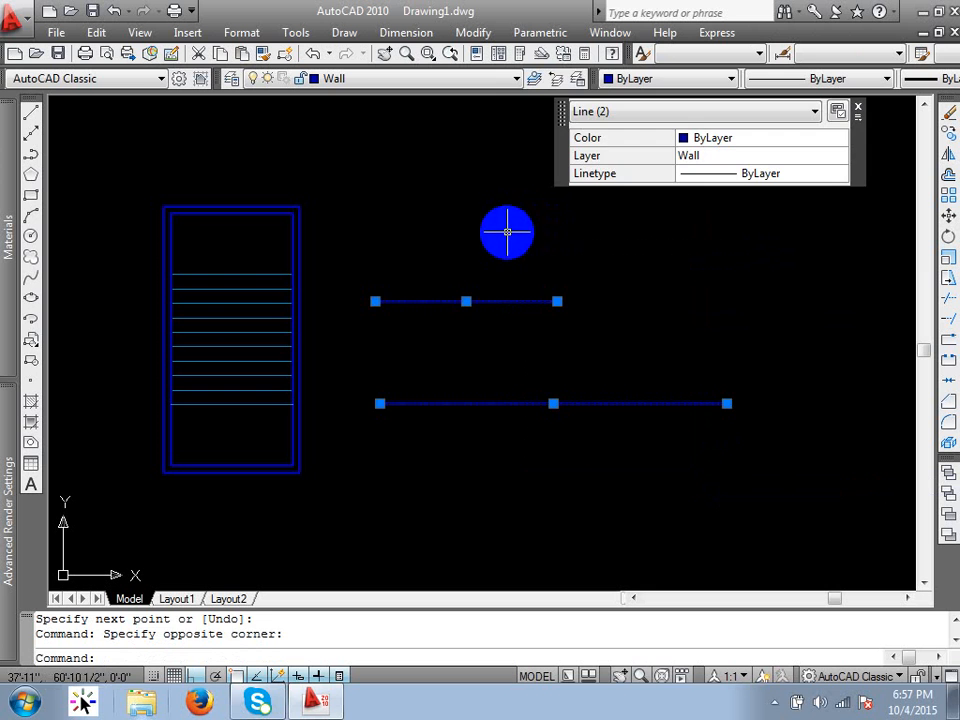
key("Escape")
left_click(535, 285)
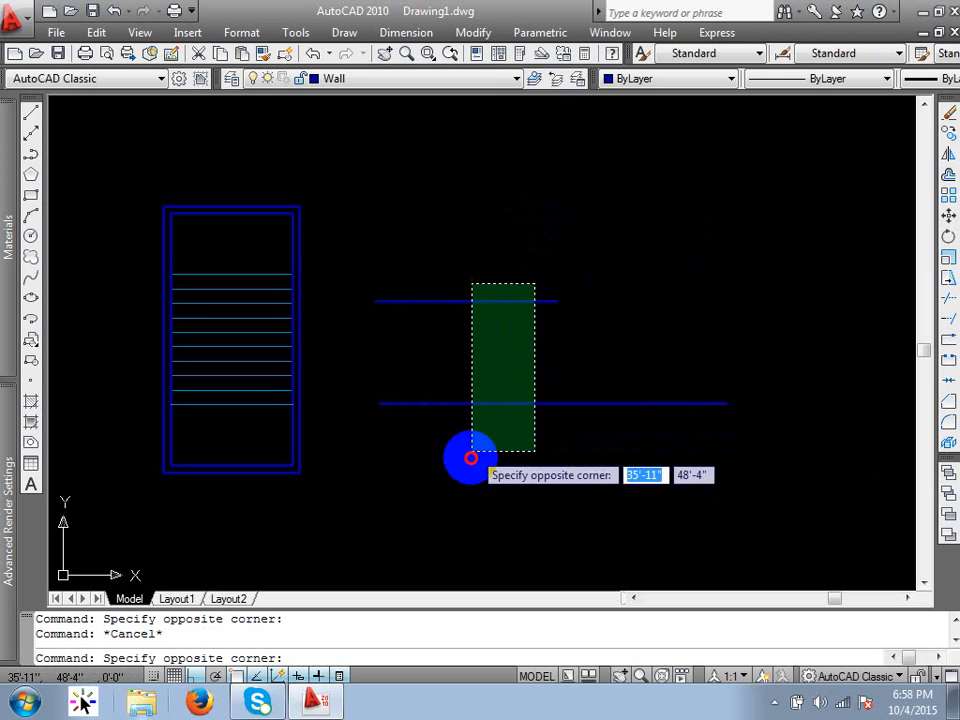
left_click(471, 458)
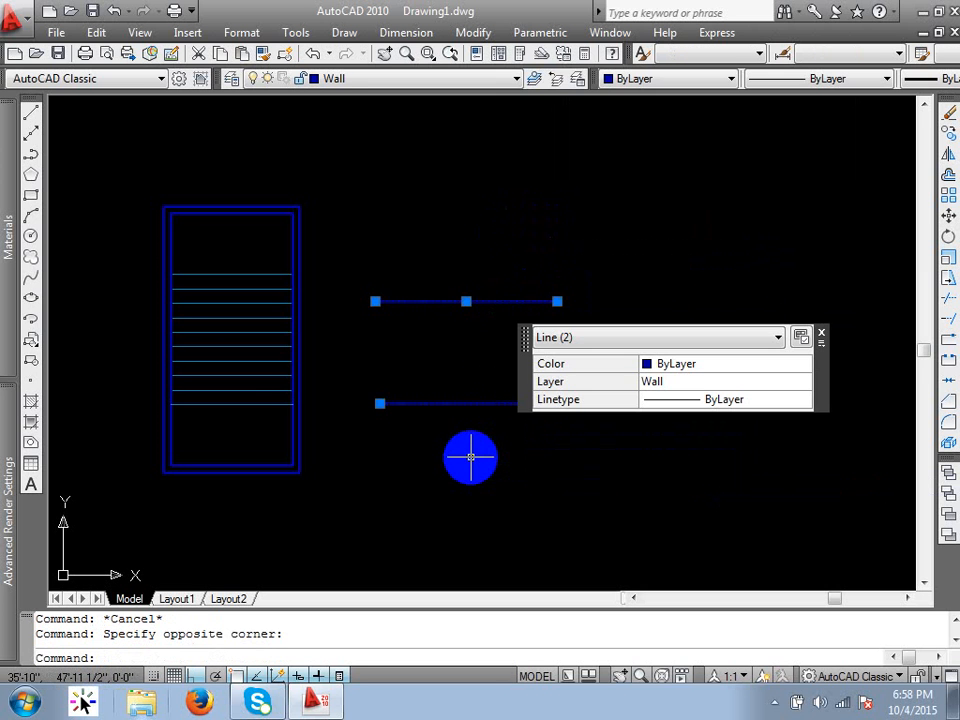
key("Delete")
Step: Draw a vertical line from the midpoint of the top tread down to the midpoint of the bottom tread
middle_click_drag(291, 369, 407, 367)
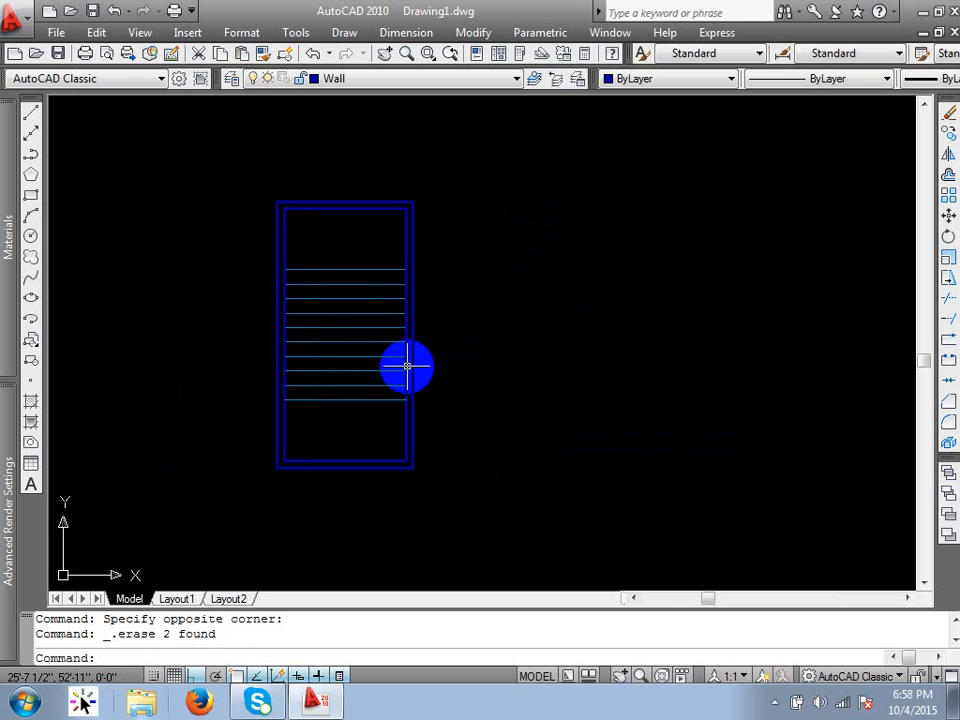
type("l")
key("Return")
scroll(360, 278, "up", 3)
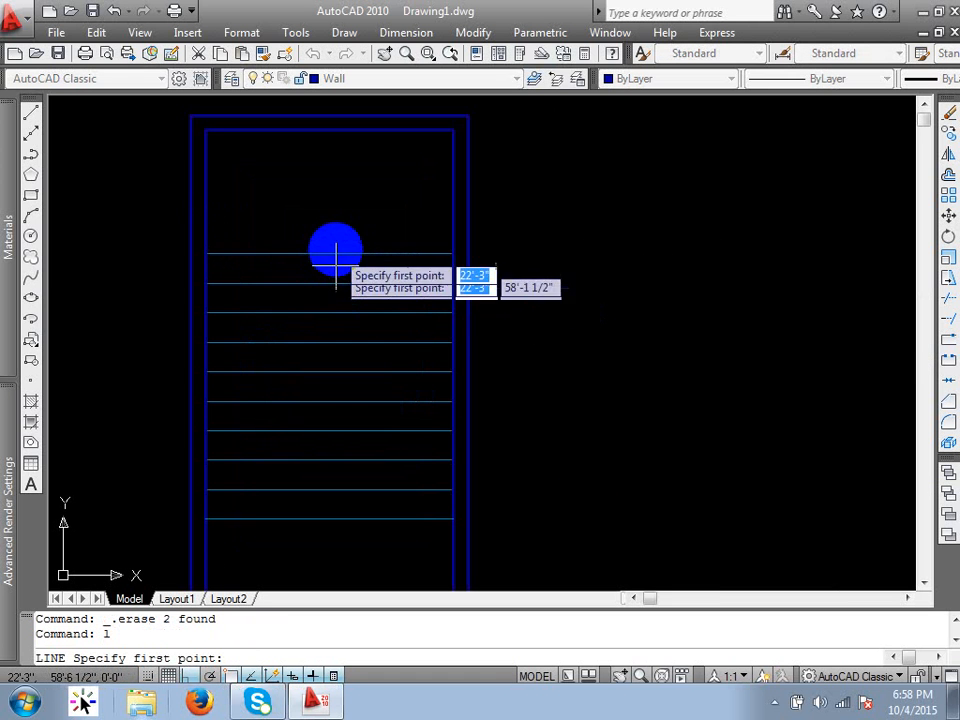
left_click(330, 254)
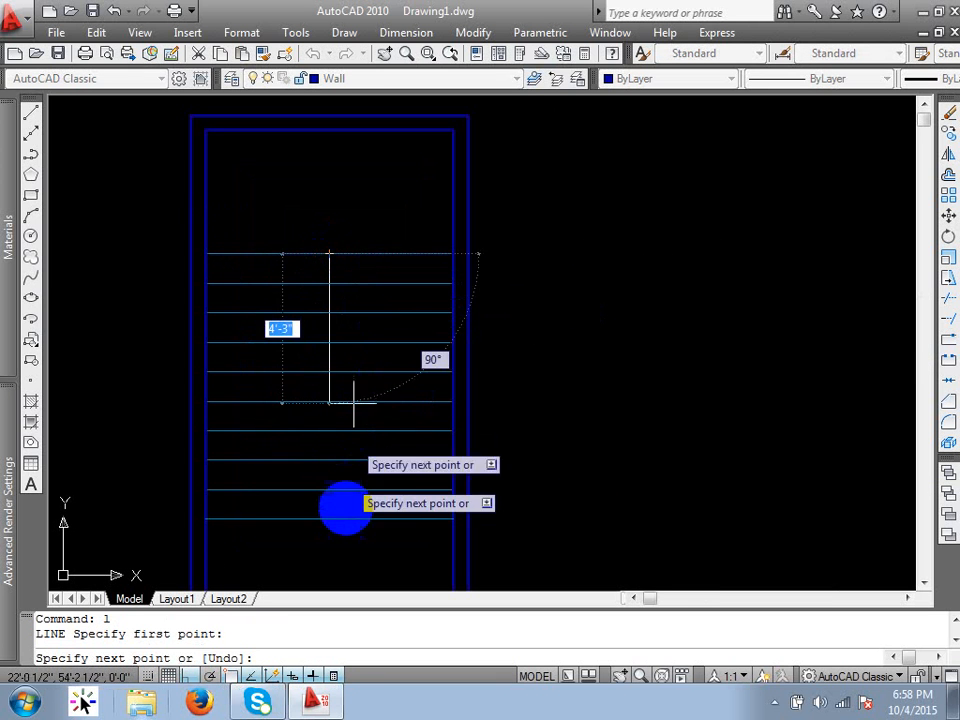
left_click(329, 520)
key("Escape")
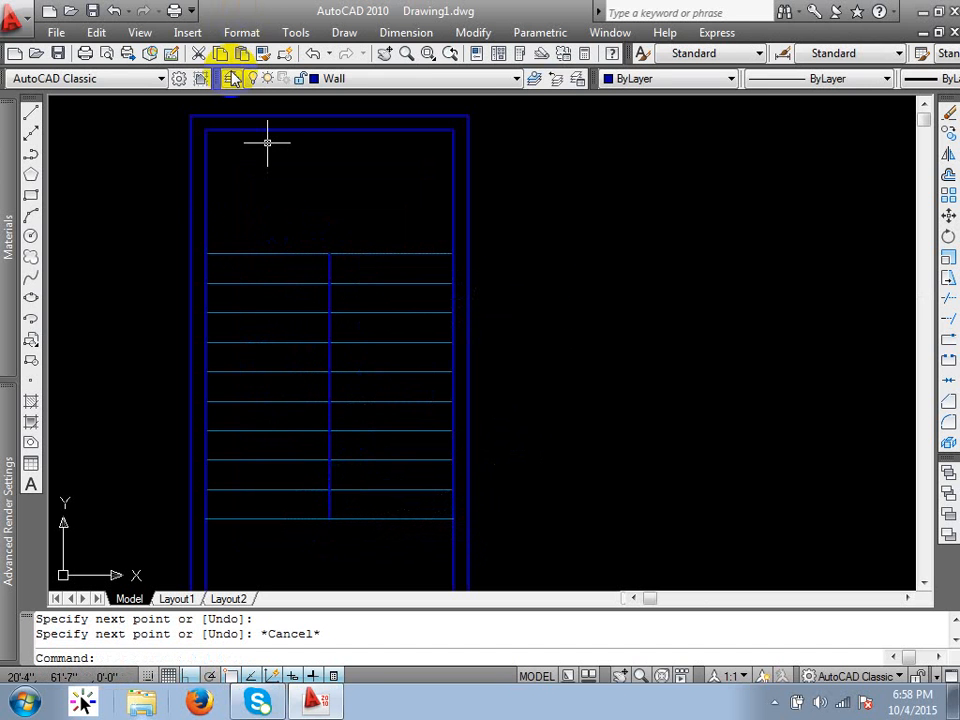
left_click(544, 240)
key("Escape")
key("Escape")
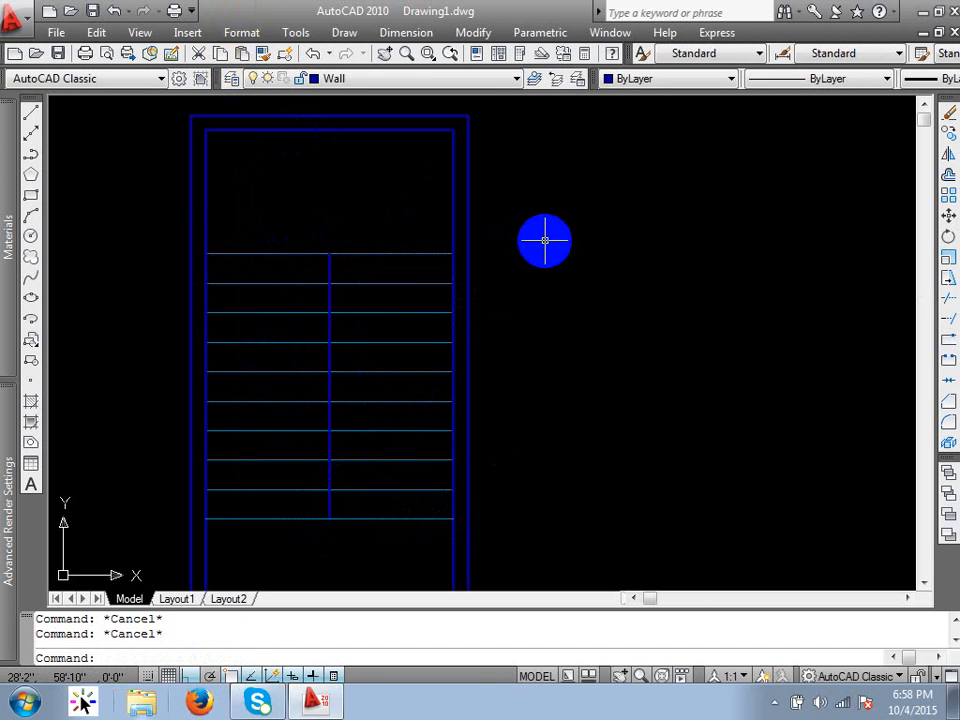
Step: Create a new layer named Railing in the Layer Properties Manager
type("la")
key("Return")
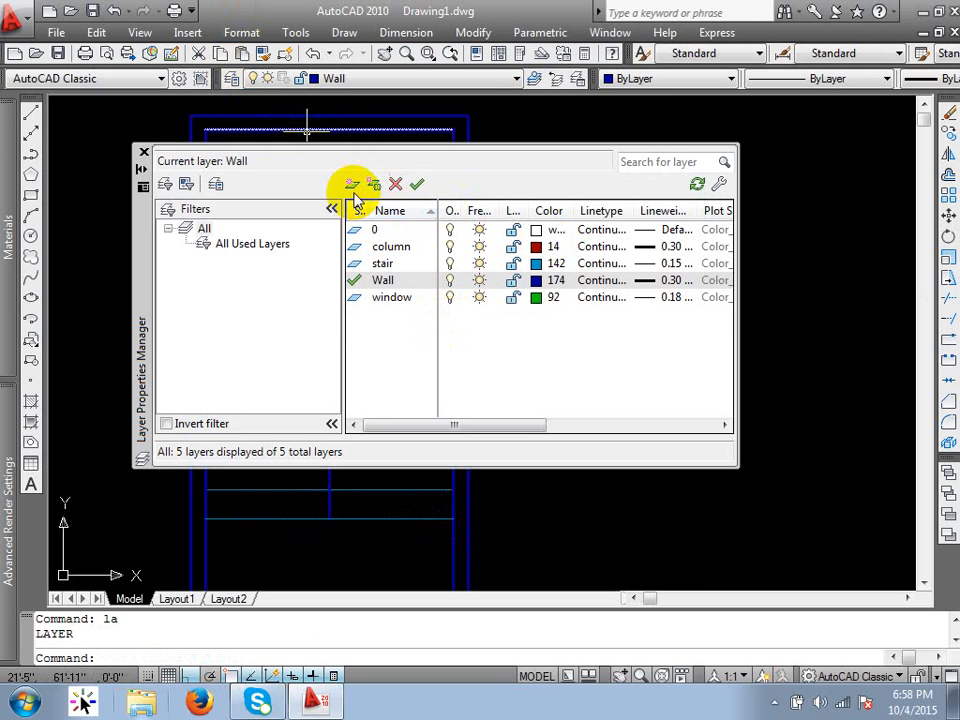
left_click(353, 188)
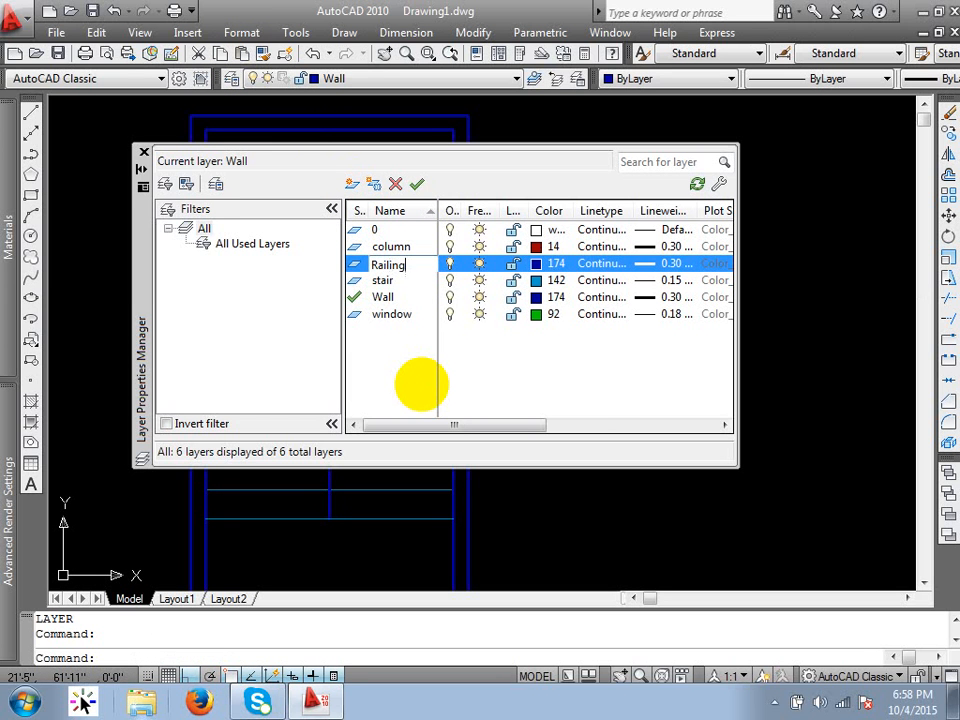
key("Return")
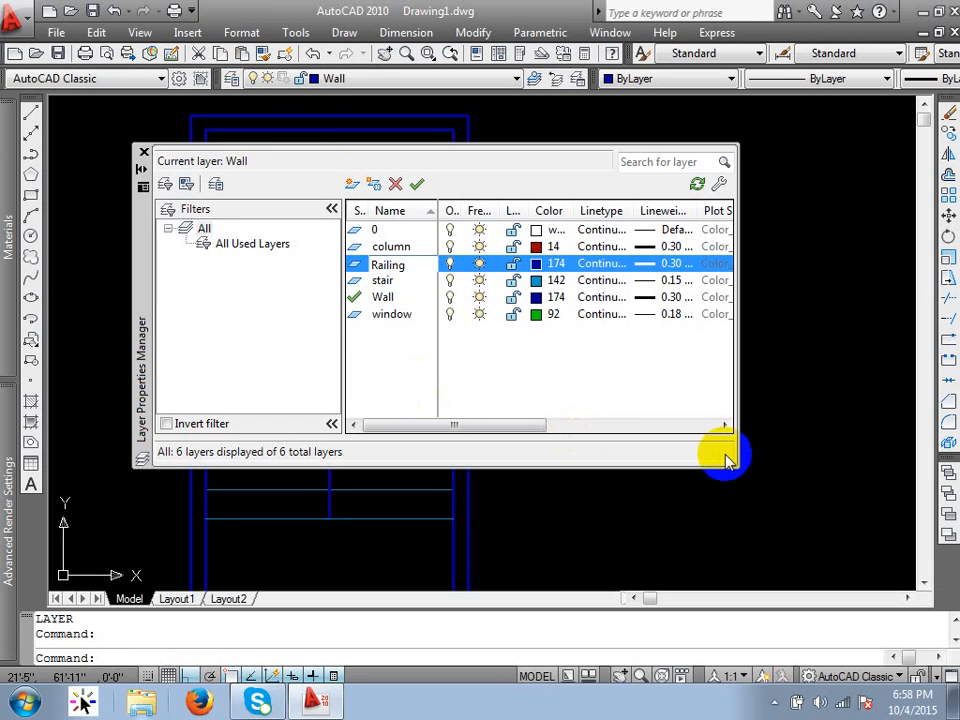
Step: Set the Railing layer's color to index 42
left_click(537, 264)
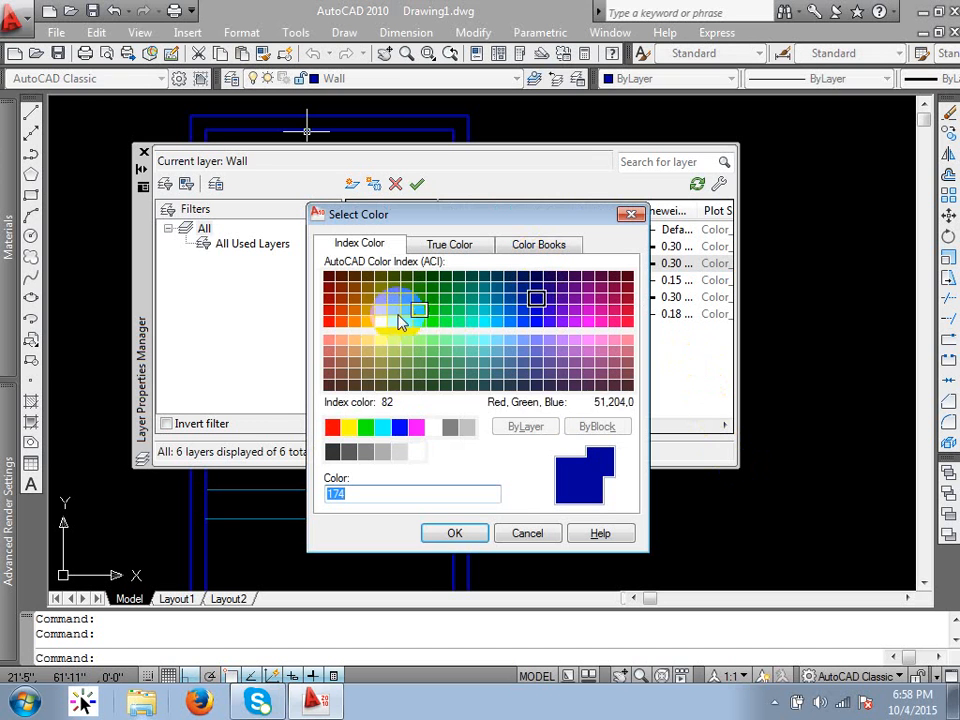
left_click(366, 311)
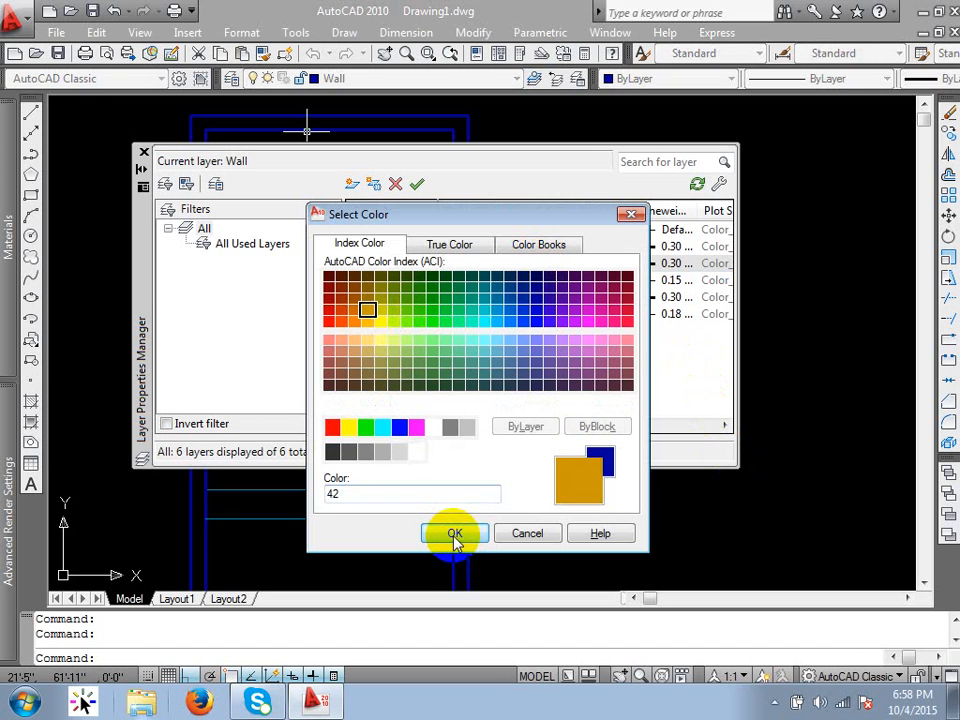
left_click(455, 534)
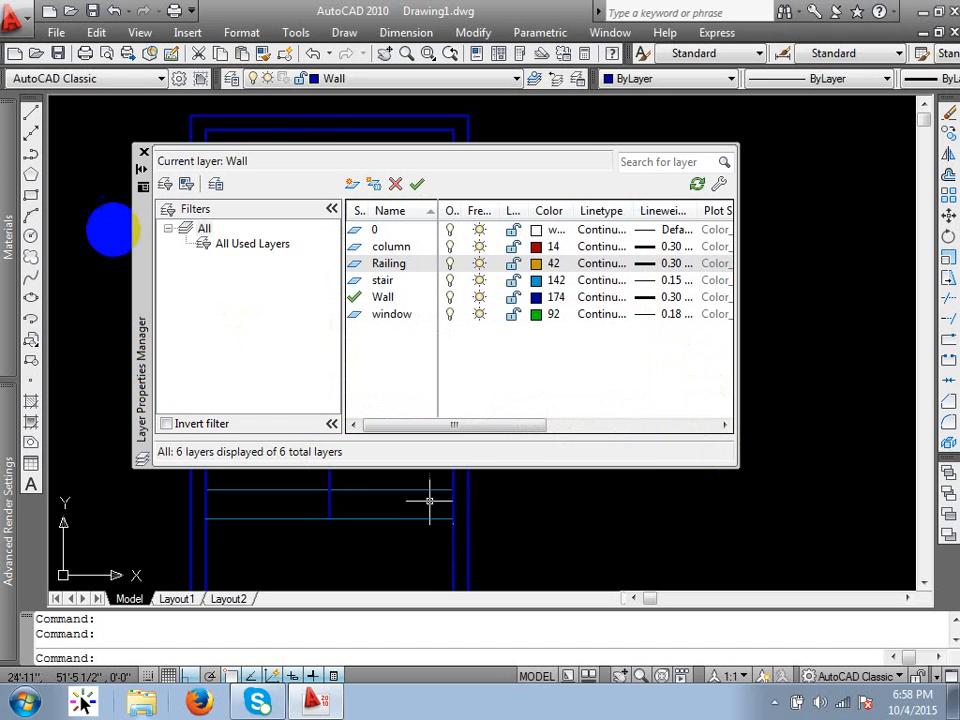
Step: Change the Wall layer's color to yellow, index 50
left_click(544, 300)
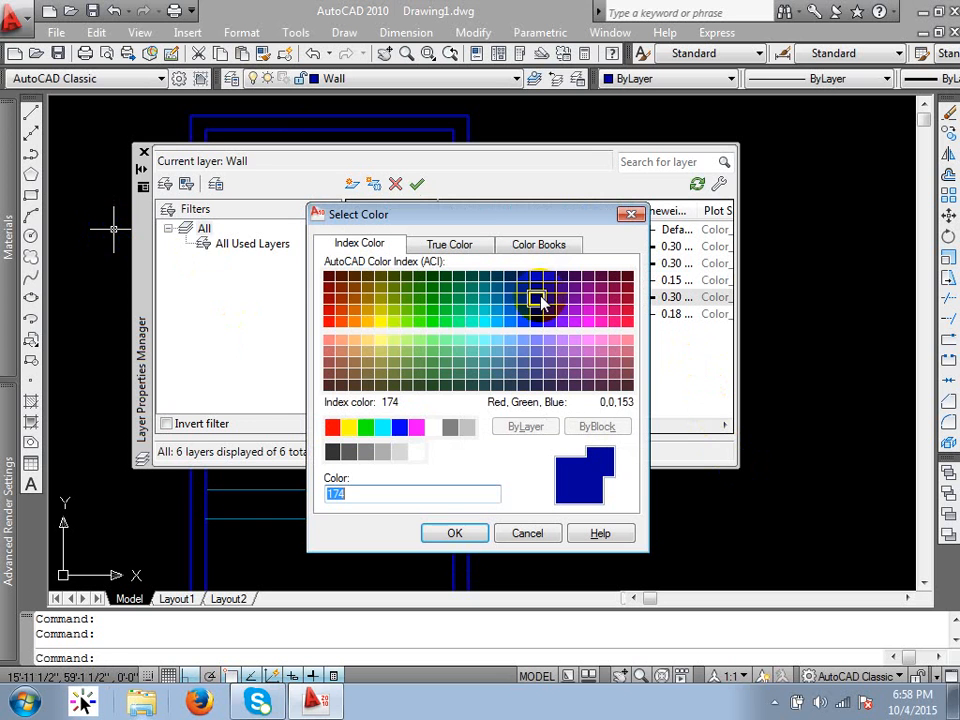
left_click(616, 342)
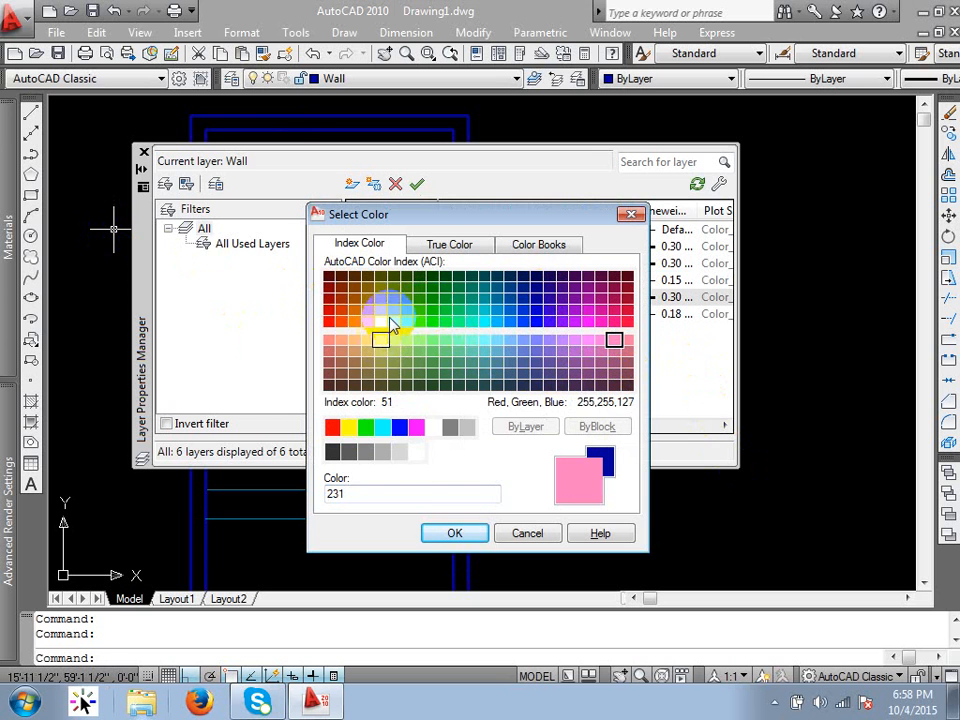
left_click(386, 330)
left_click(455, 535)
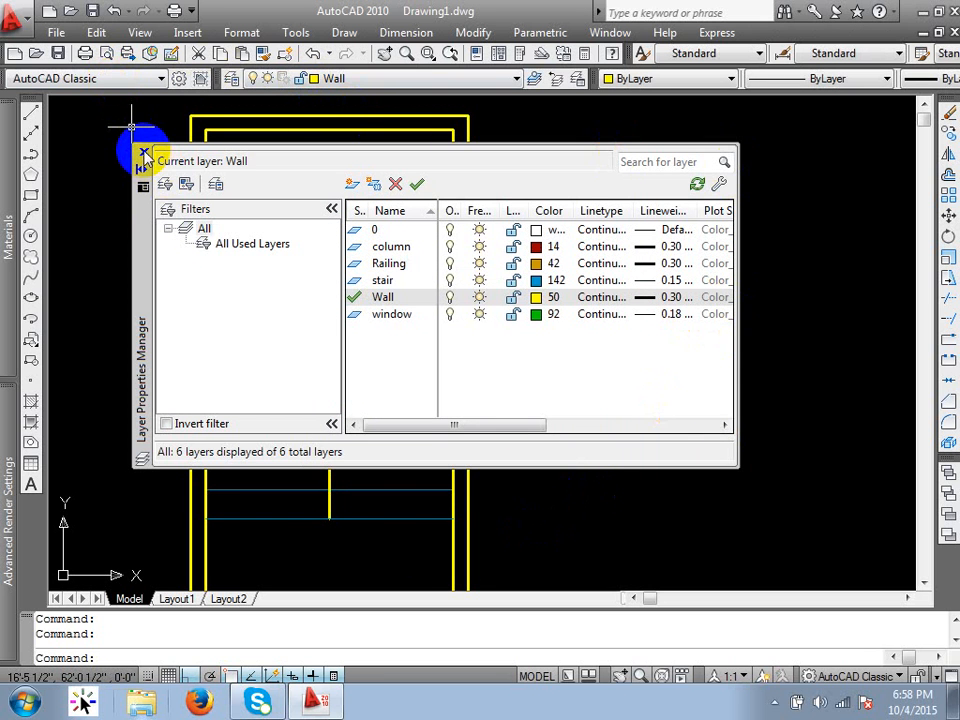
Step: Set the Railing layer's lineweight to 0.15 mm and its color to index 134, and close the layer manager
left_click(676, 263)
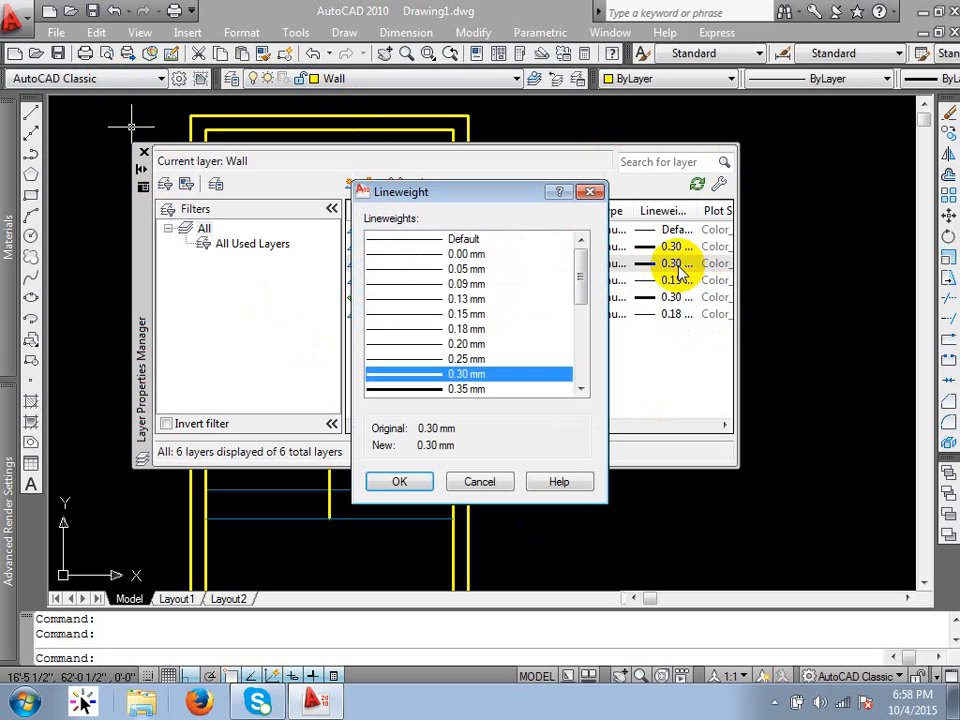
double_click(467, 315)
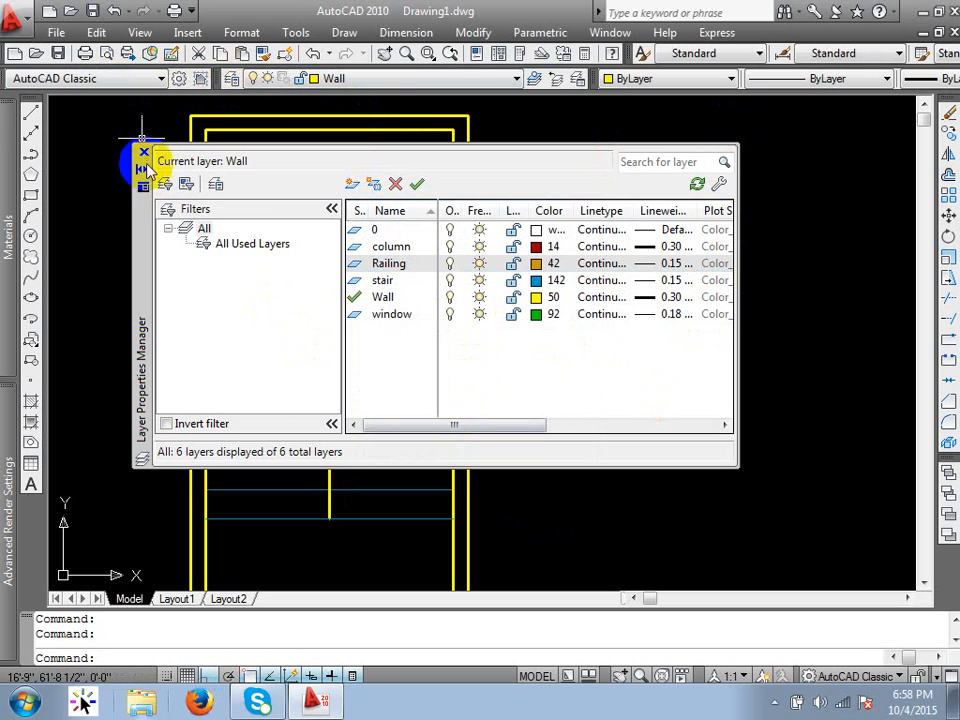
left_click(538, 263)
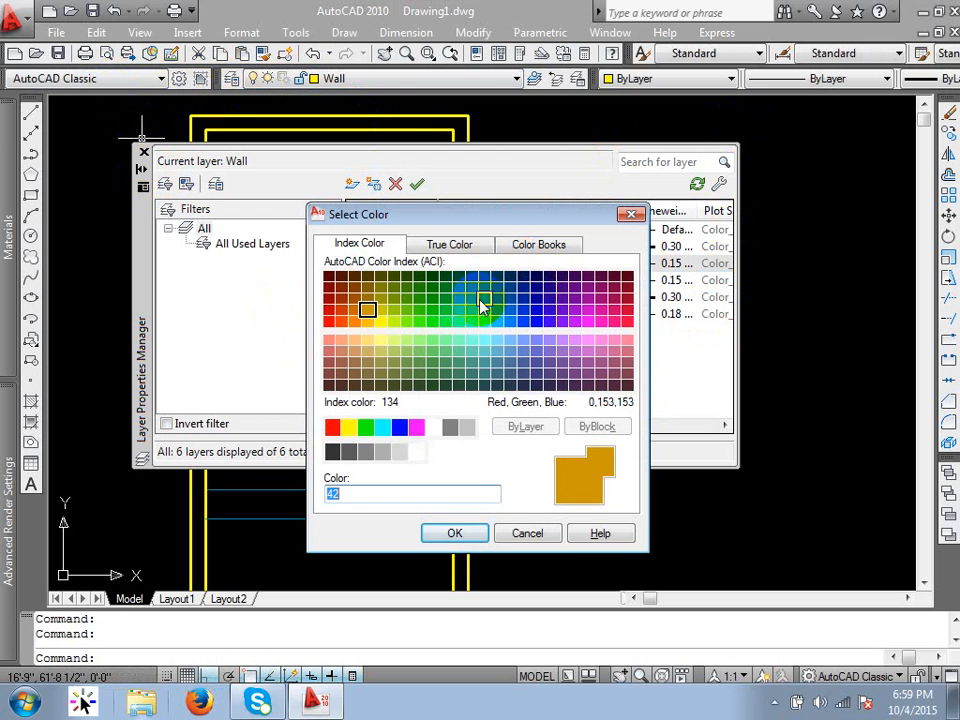
left_click(481, 307)
left_click(454, 533)
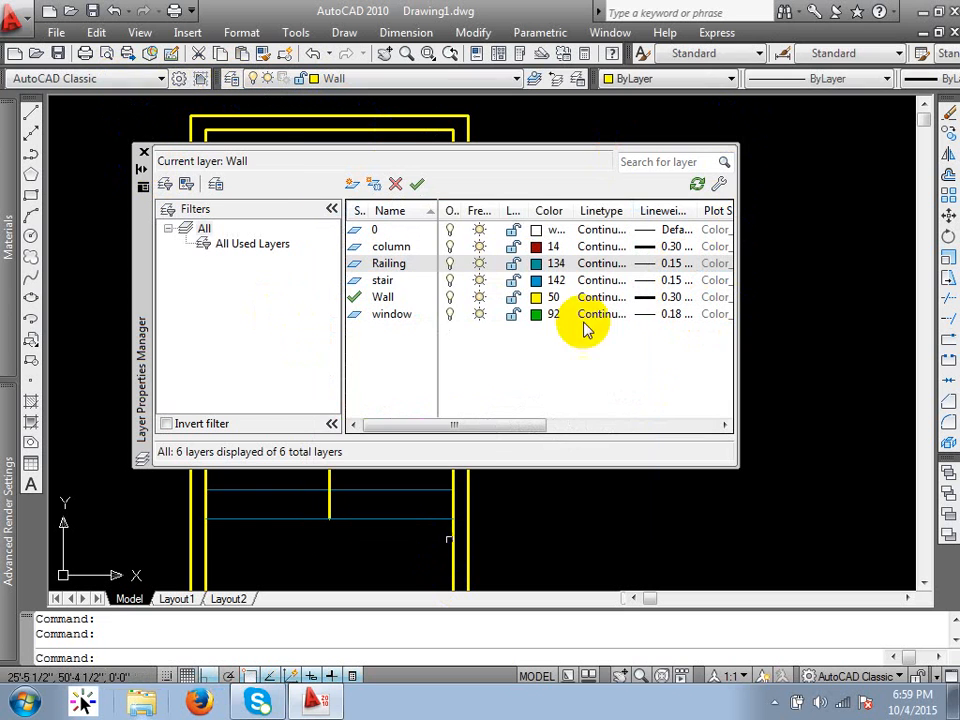
left_click(142, 155)
Step: Move the vertical center line between the stair flights from the Wall layer to the Railing layer
middle_click_drag(349, 414, 396, 435)
left_click(386, 386)
left_click(369, 379)
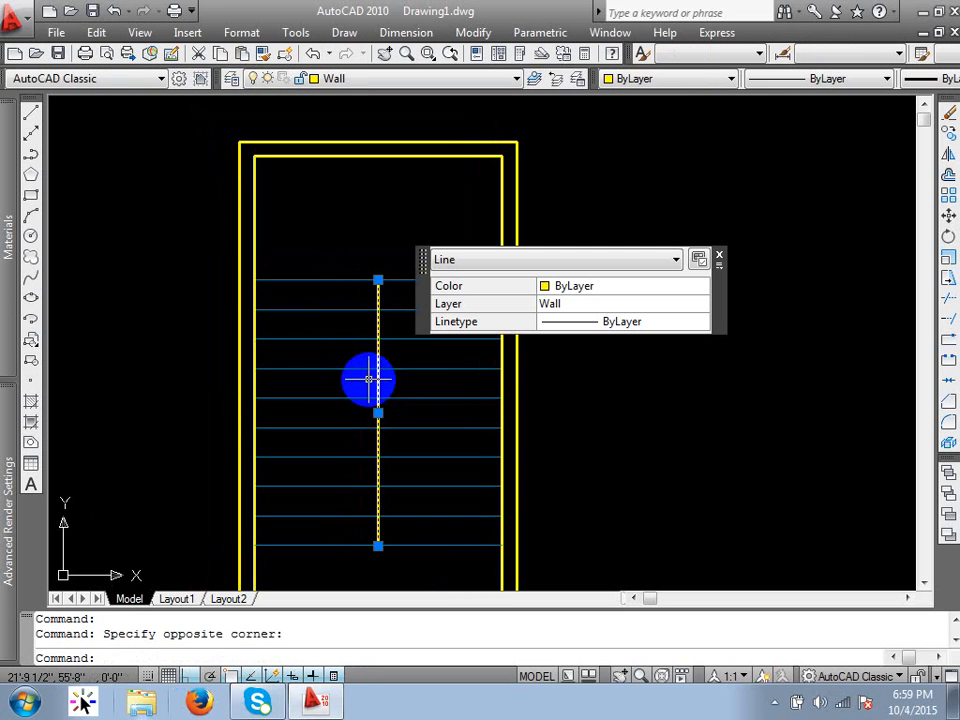
left_click(355, 80)
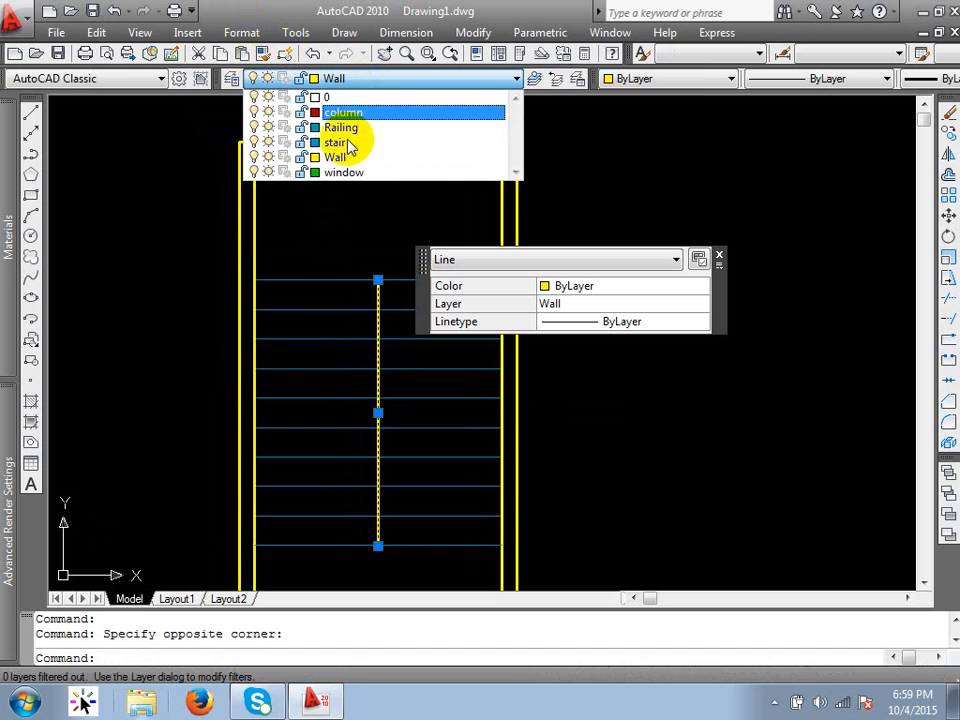
left_click(345, 127)
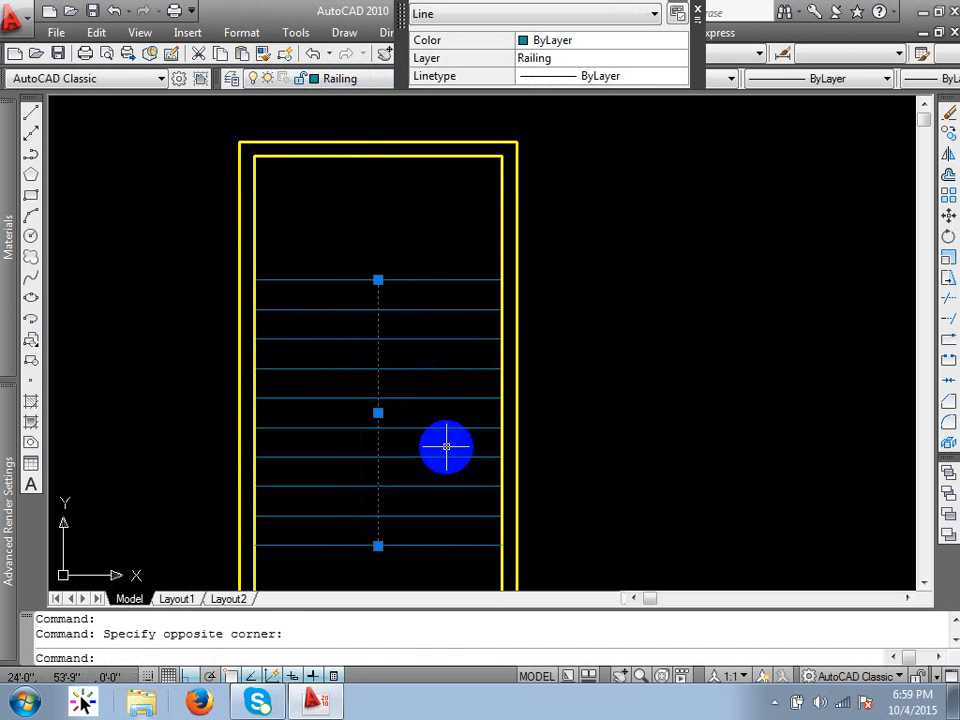
Step: Offset the vertical center line between the flights 2" to both sides and erase the original center line
key("Escape")
key("Return")
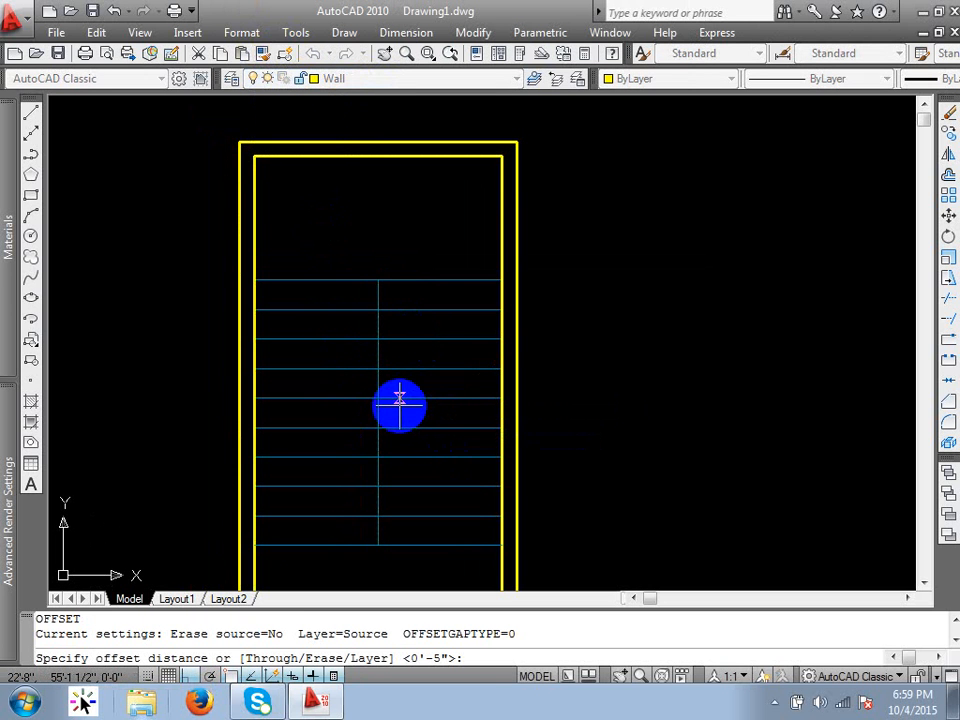
type("2")
key("Return")
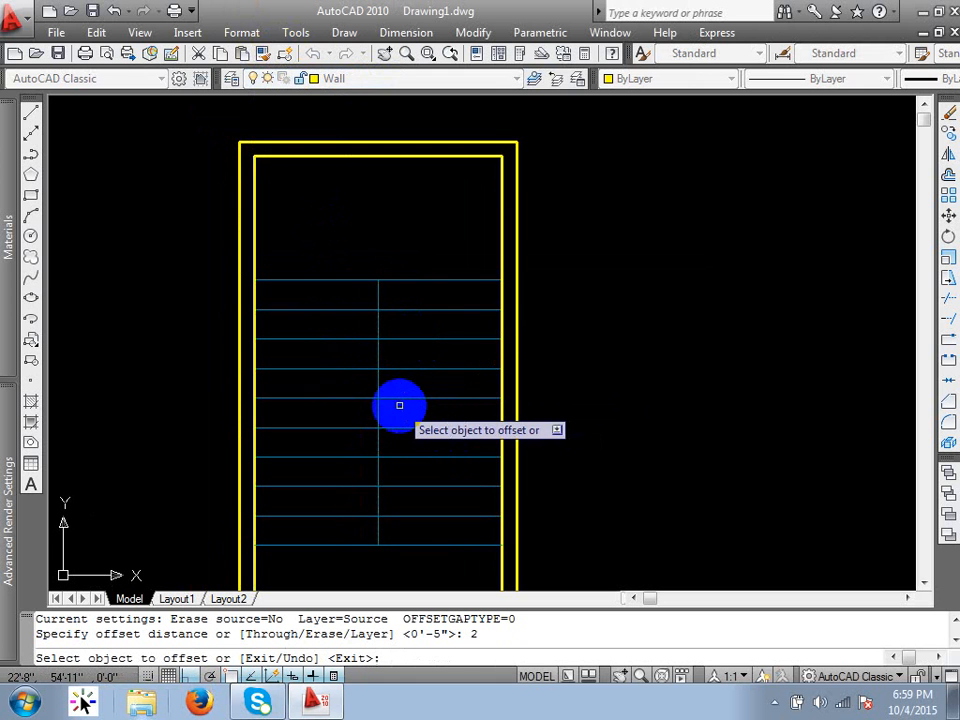
scroll(398, 400, "up", 4)
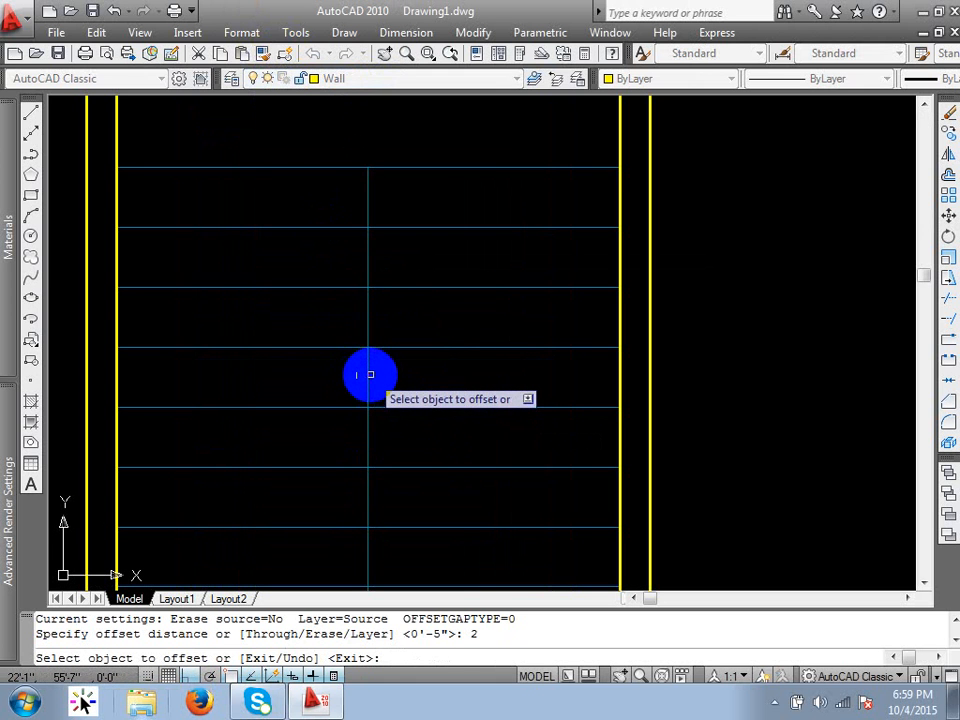
left_click(370, 374)
left_click(395, 385)
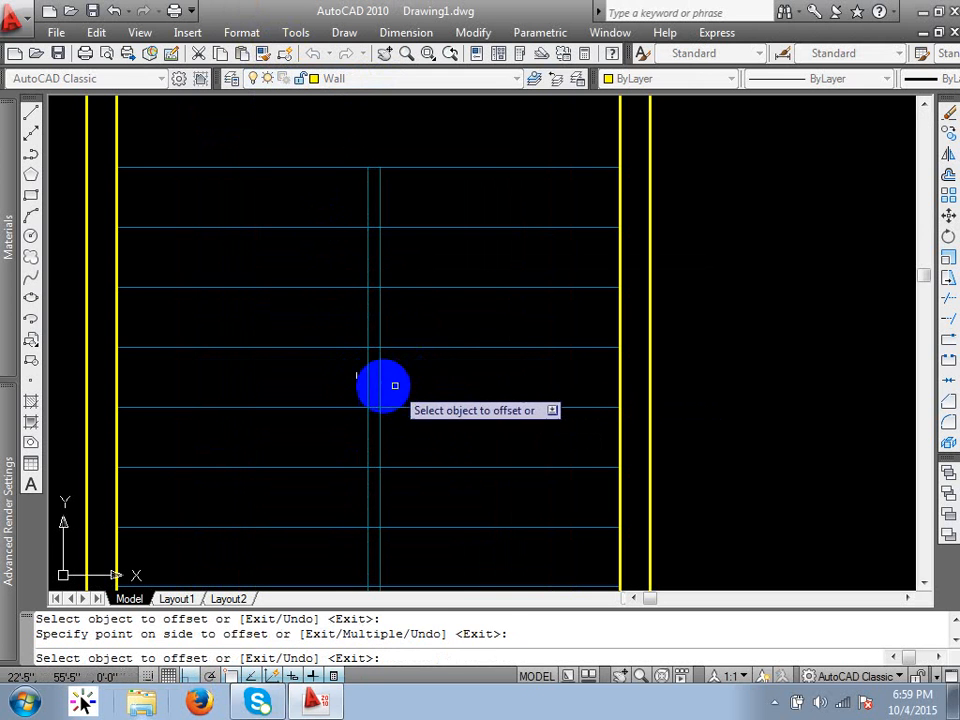
left_click(369, 384)
left_click(315, 384)
key("Return")
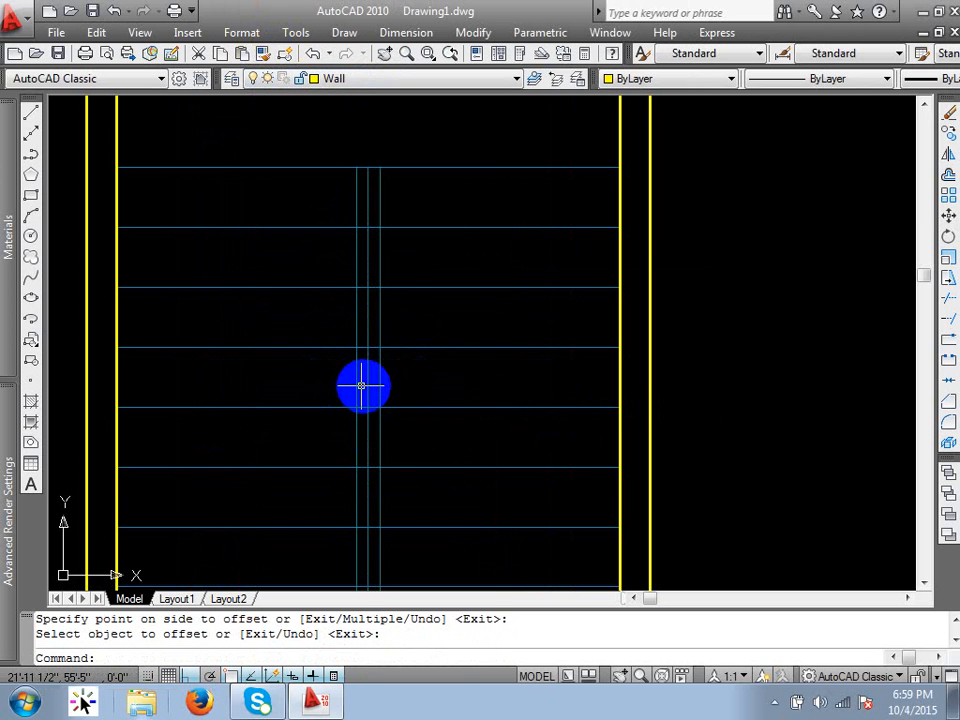
left_click(367, 414)
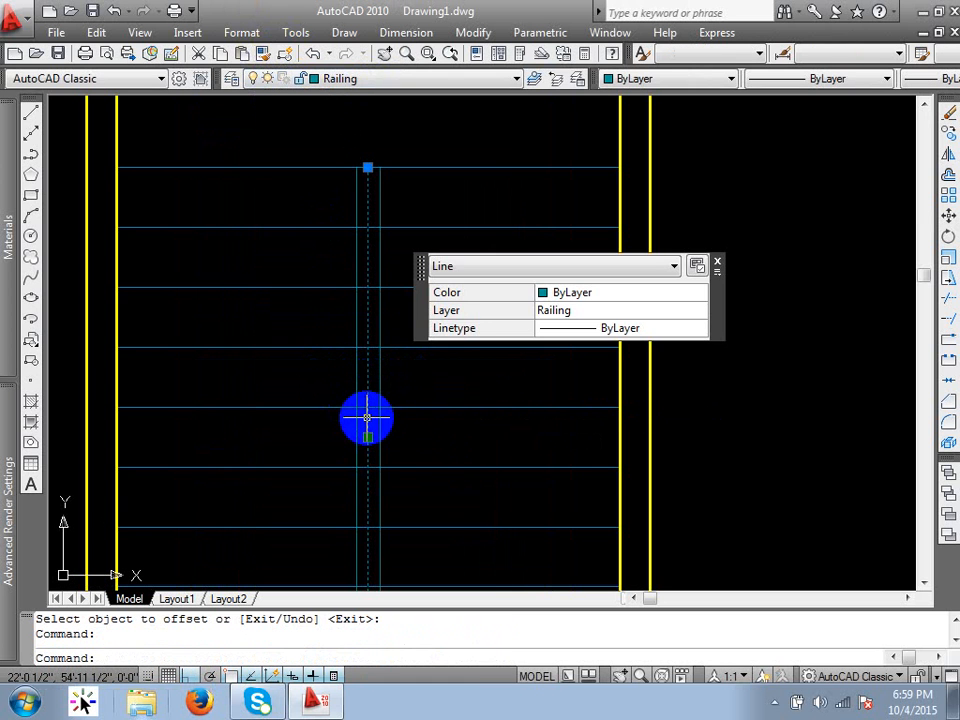
key("Delete")
Step: Trim all tread segments between the two vertical railing lines, using those two lines as cutting edges
scroll(495, 358, "down", 2)
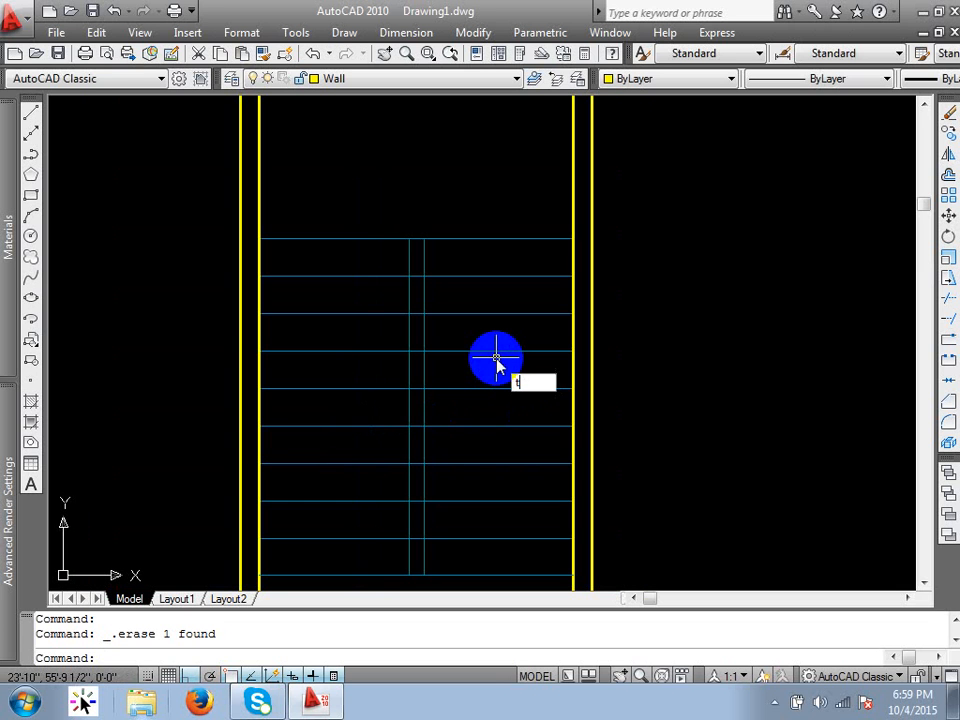
type("tr")
key("Return")
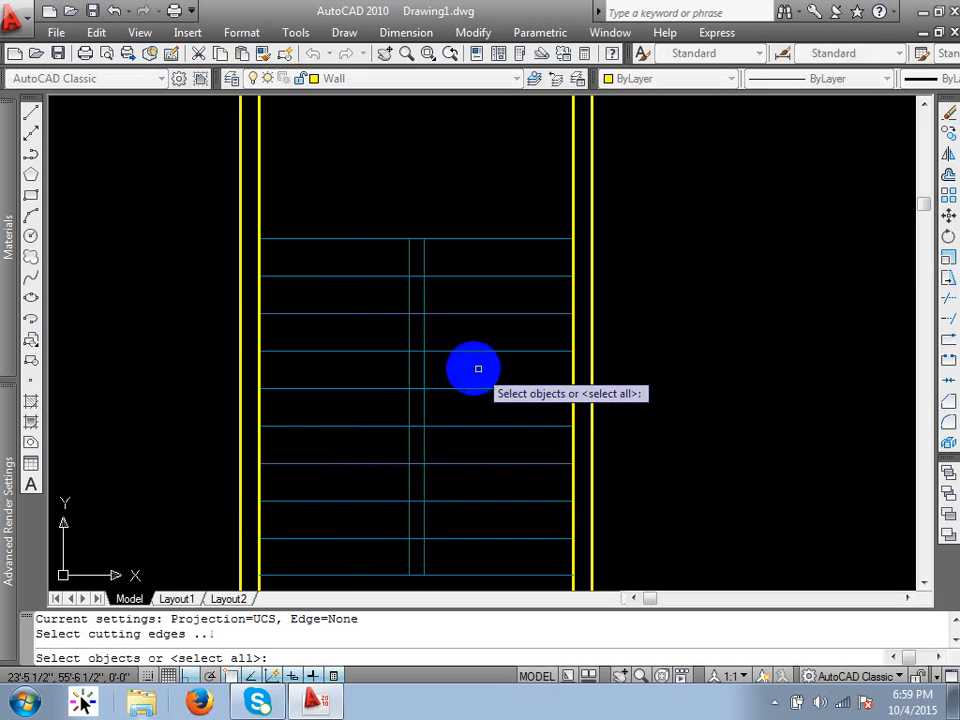
scroll(440, 368, "up", 3)
left_click(429, 356)
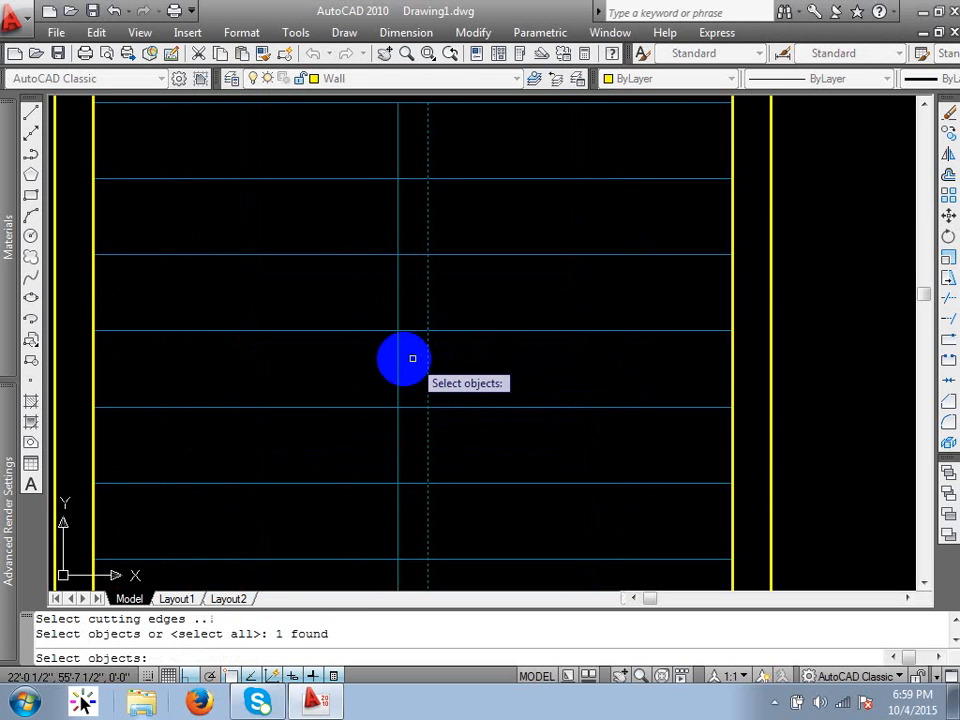
left_click(396, 363)
key("Return")
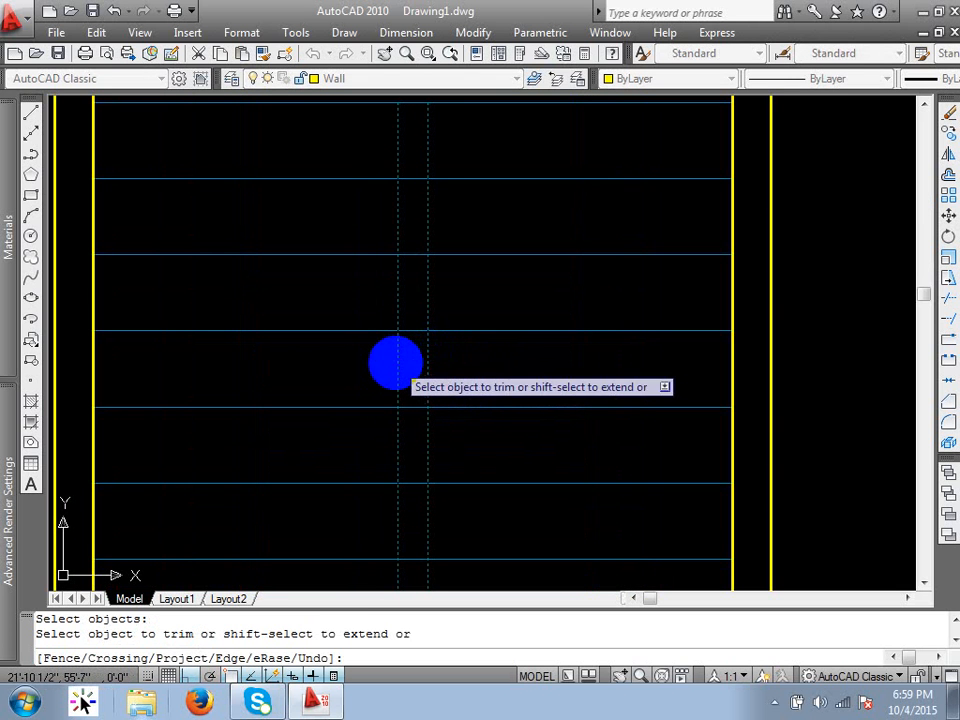
scroll(415, 200, "down", 3)
scroll(422, 176, "up", 2)
left_click(422, 176)
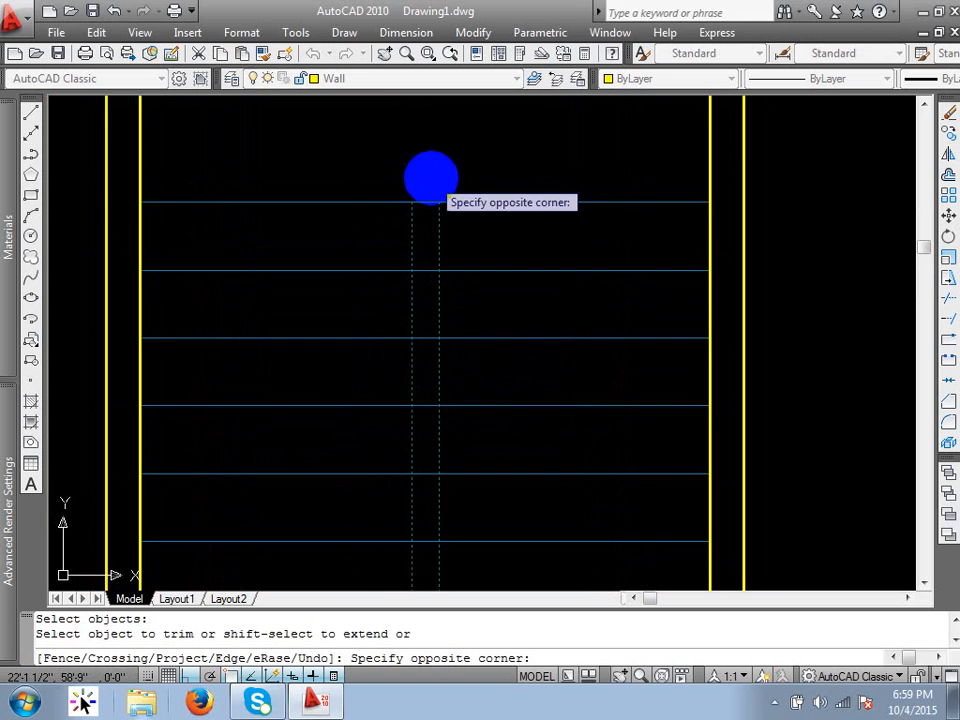
scroll(429, 178, "down", 4)
left_click(428, 448)
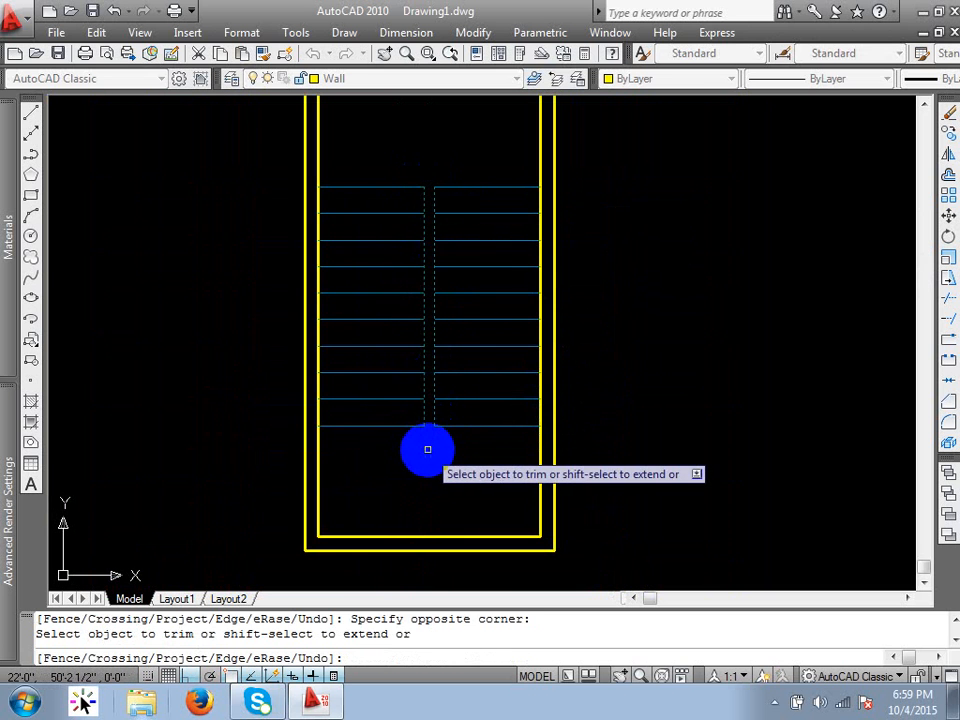
key("Return")
Step: Offset both vertical railing lines 1" into the gap between the stair flights
scroll(422, 228, "up", 3)
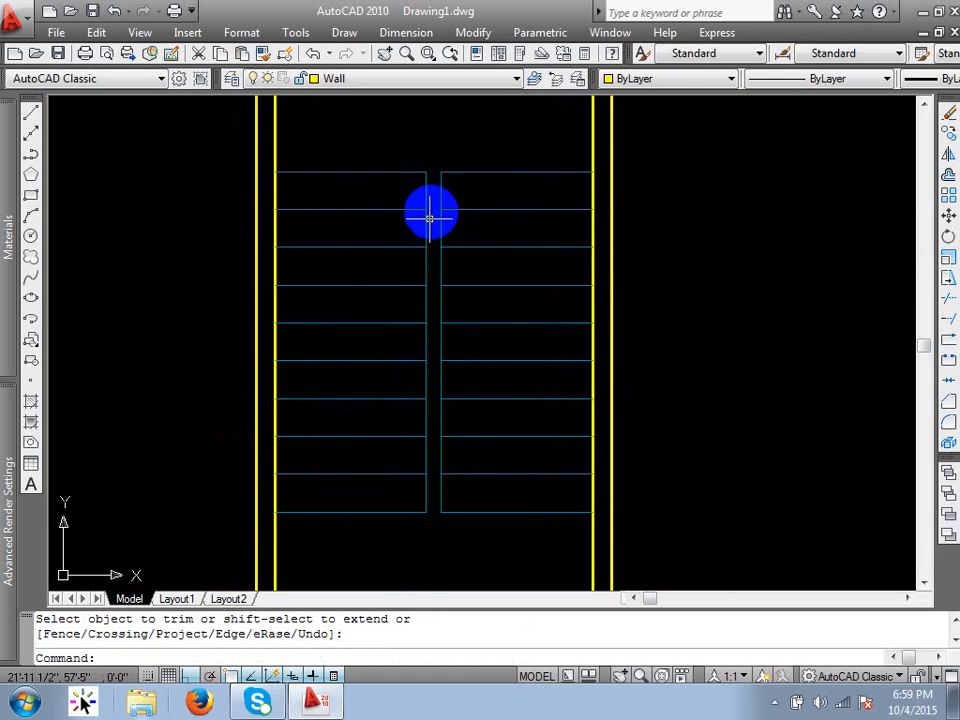
type("o")
key("Return")
type("1")
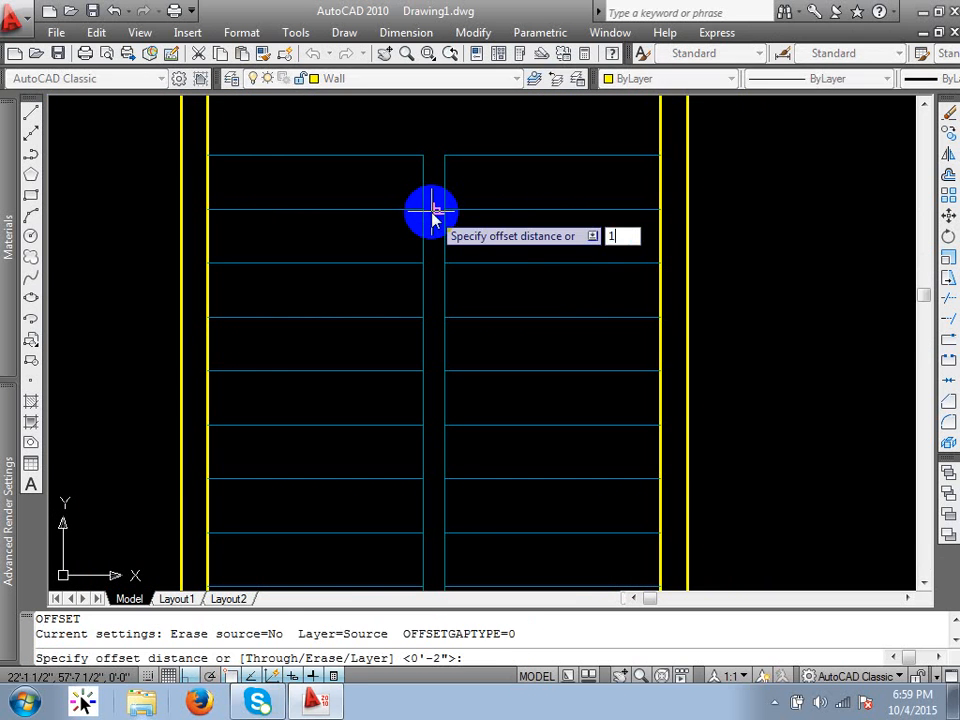
key("Return")
left_click(445, 178)
left_click(423, 185)
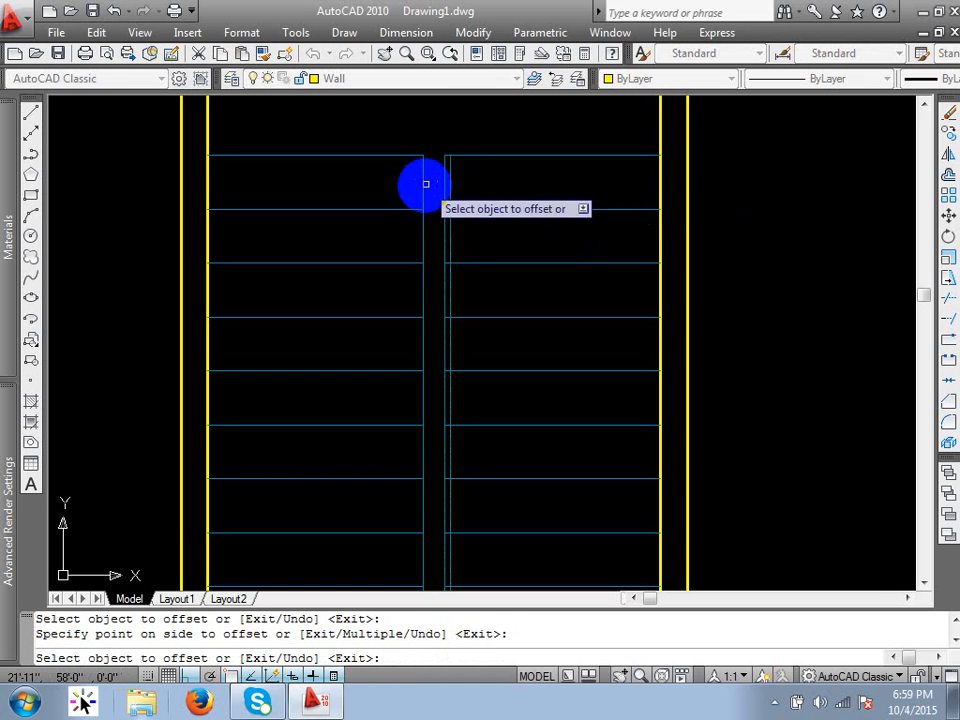
scroll(420, 185, "up", 3)
left_click(420, 186)
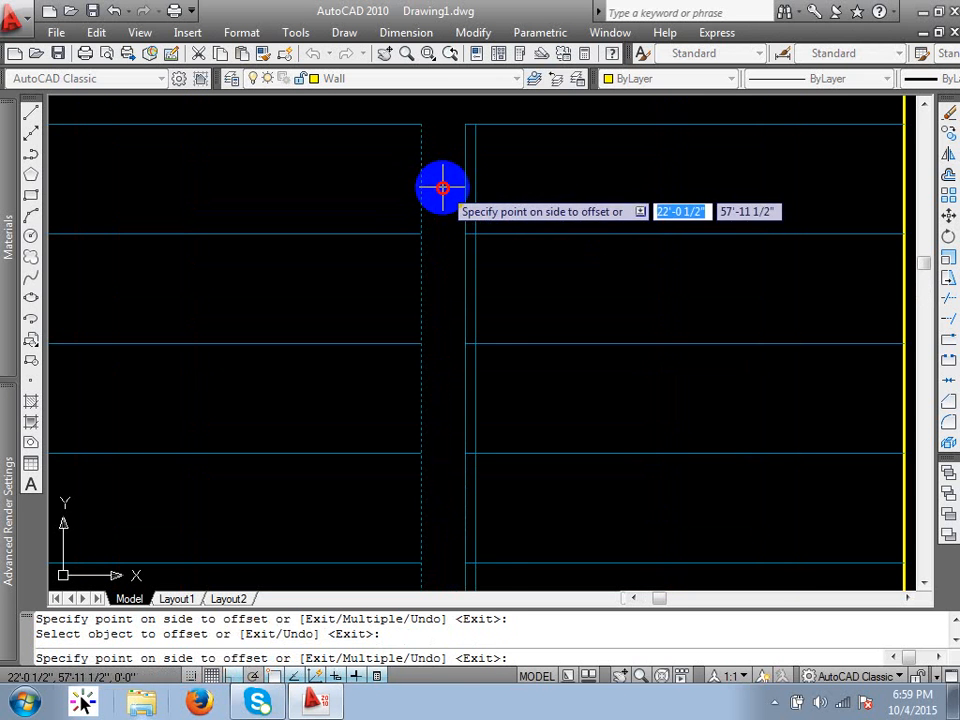
left_click(450, 196)
left_click(463, 200)
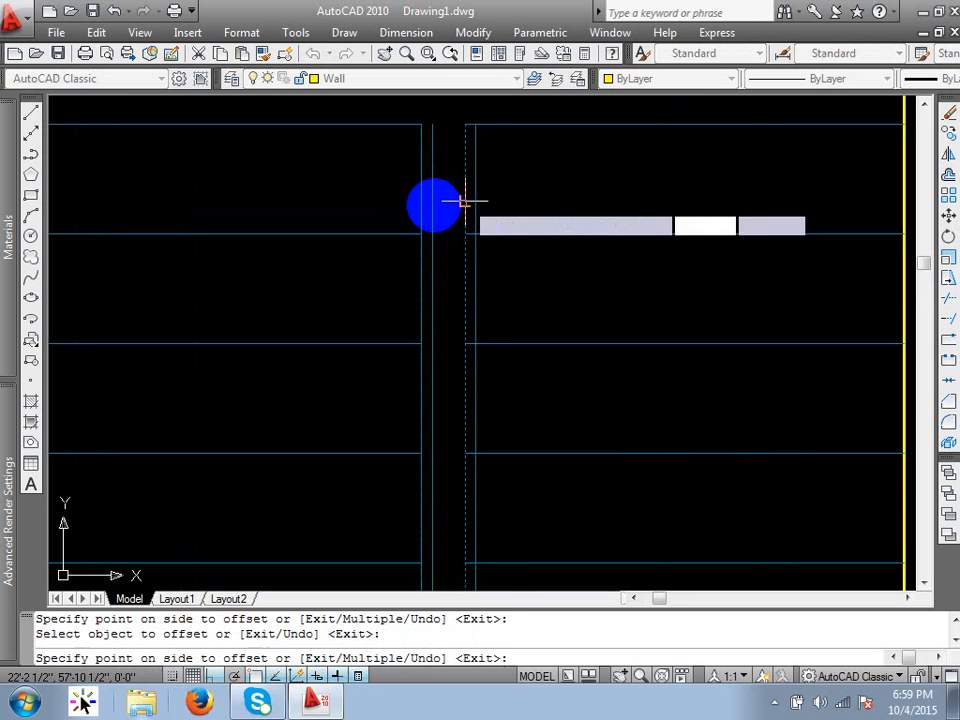
left_click(440, 207)
key("Return")
Step: Erase the stray offset railing line that lies across the right flight's treads
left_click(475, 214)
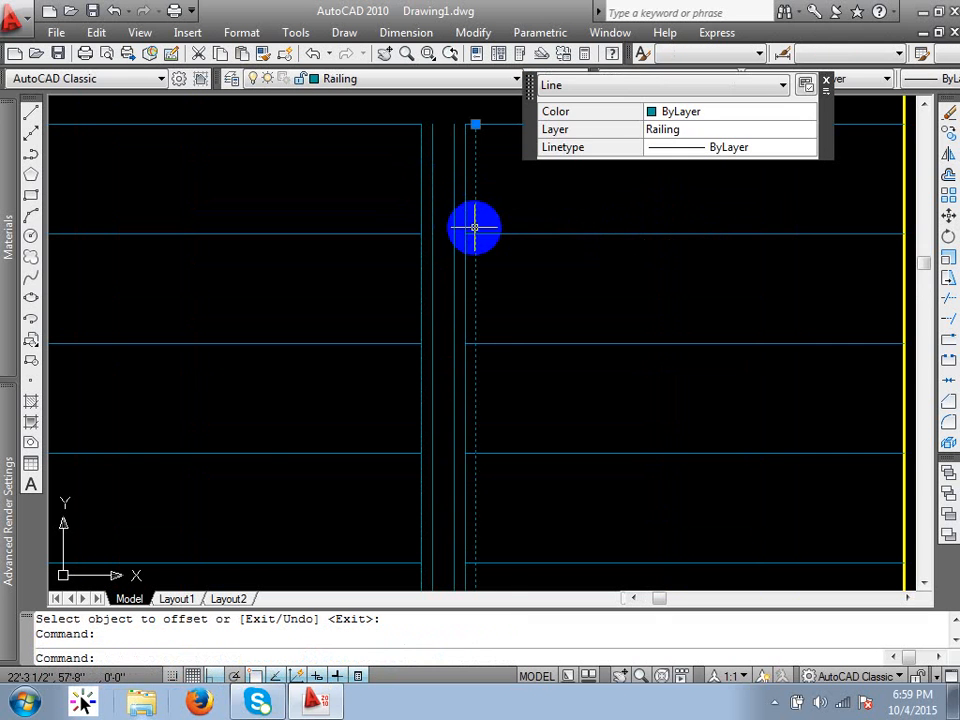
key("Delete")
scroll(478, 200, "down", 6)
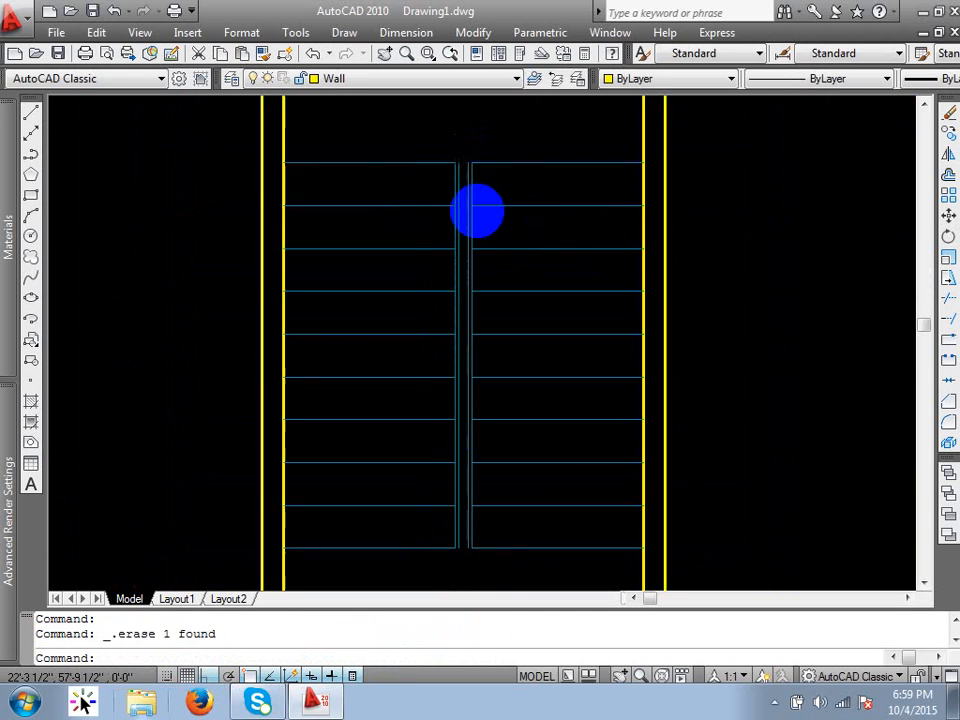
middle_click_drag(467, 339, 303, 404)
scroll(383, 302, "up", 2)
middle_click_drag(380, 303, 404, 371)
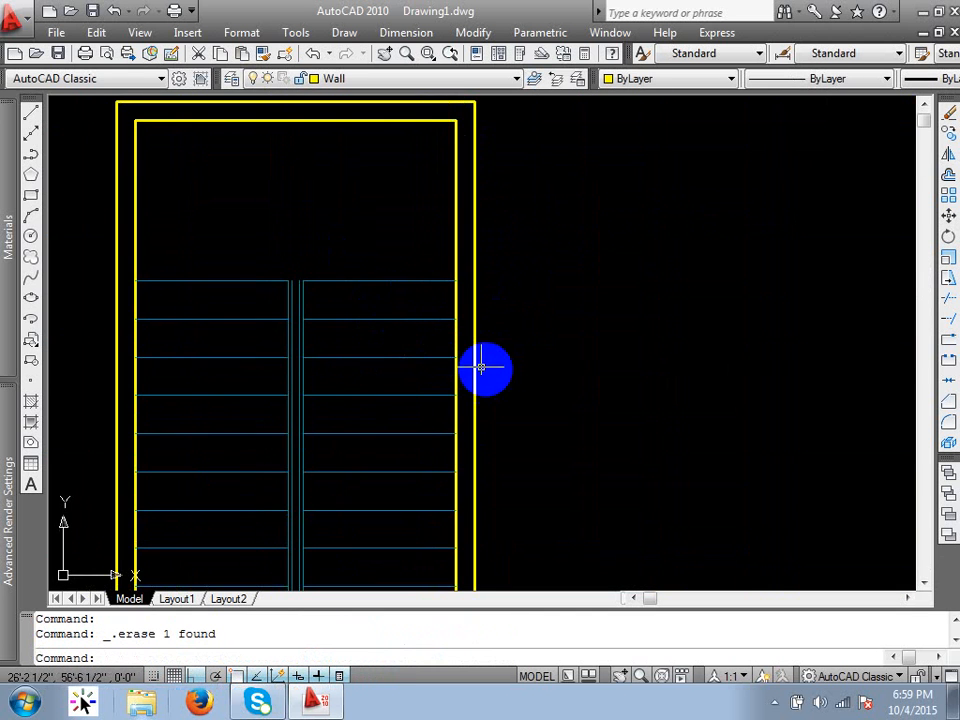
type("t")
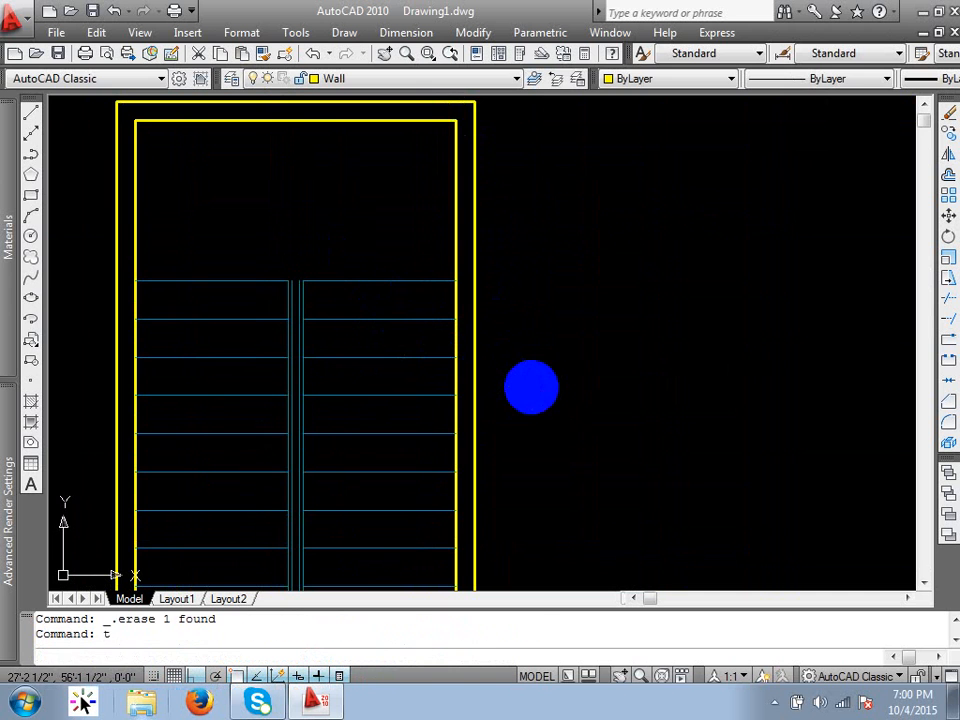
key("Return")
key("Escape")
type("tr")
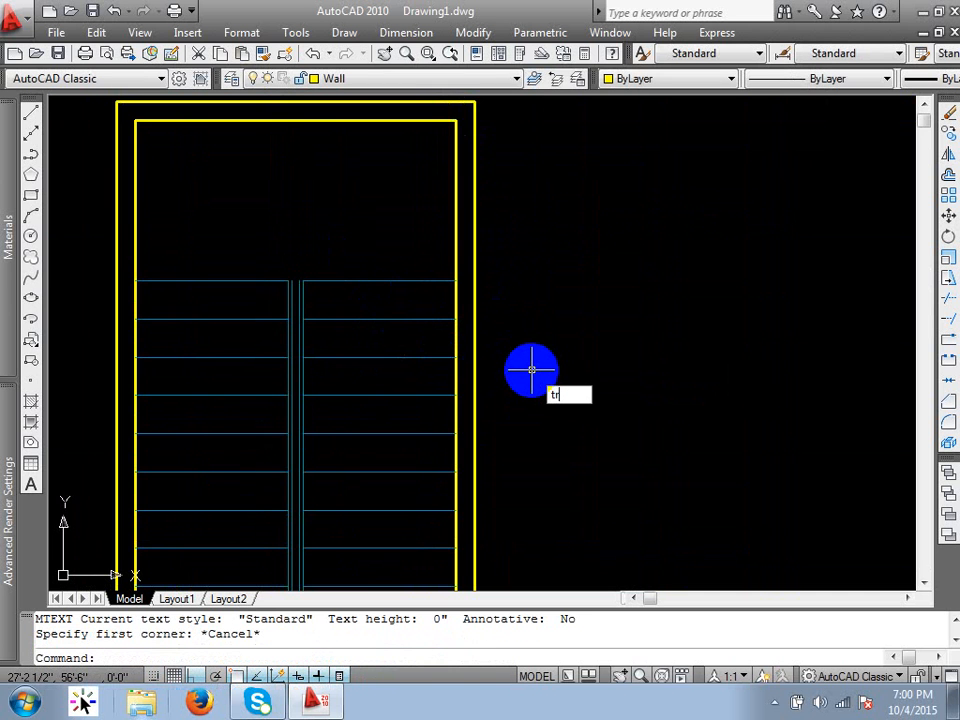
type("c")
key("Return")
left_click(531, 285)
left_click(586, 357)
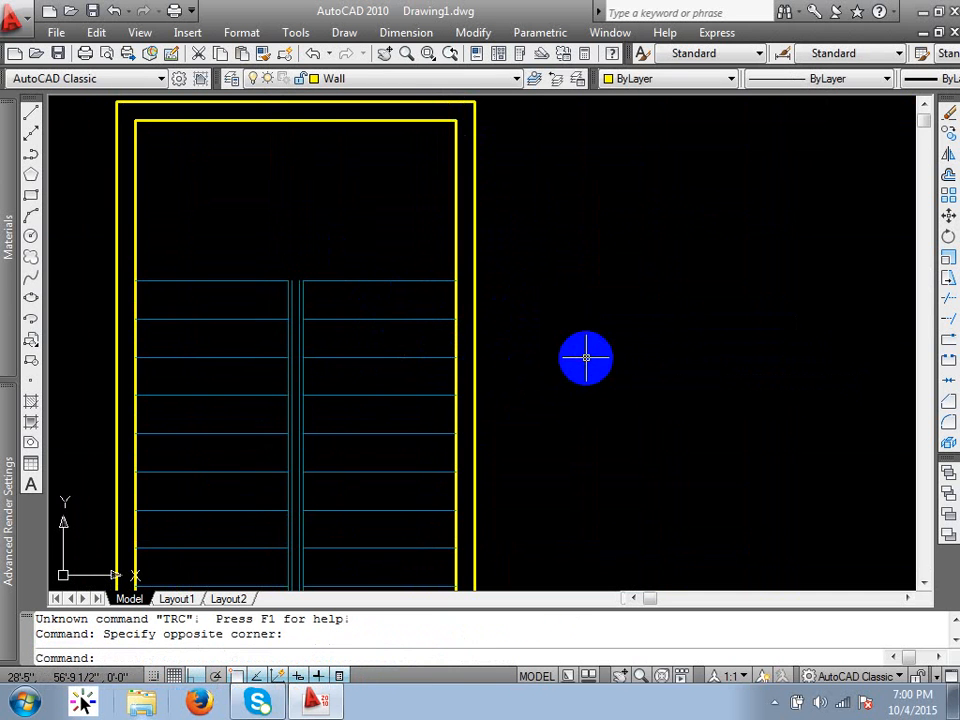
Step: Draw a practice rectangle in the empty area to the right of the stair plan
type("rec")
key("Return")
left_click(567, 258)
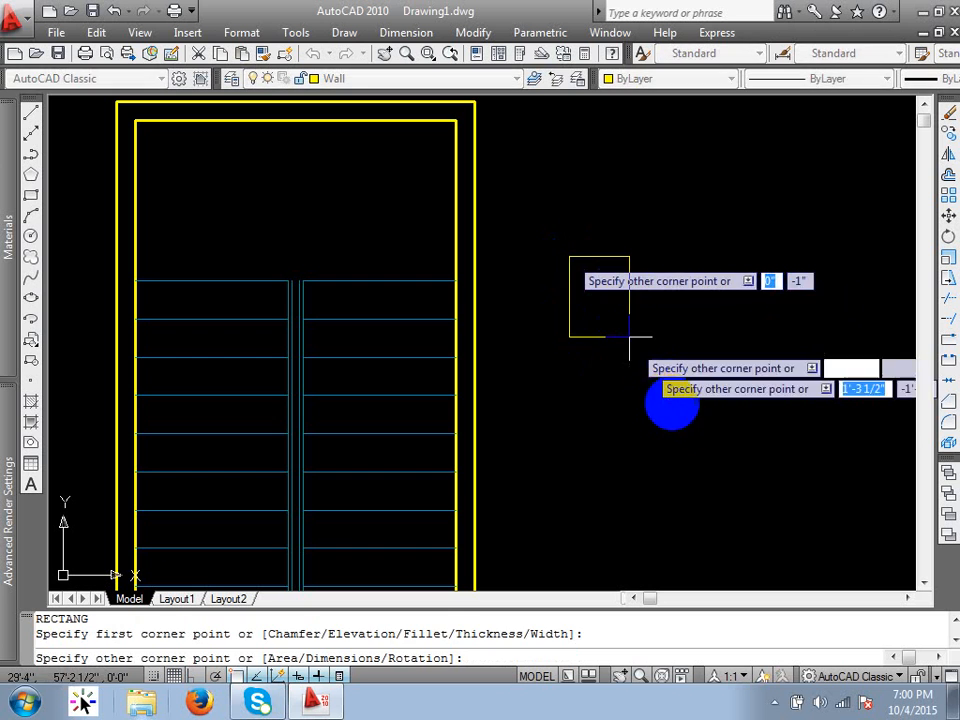
left_click(721, 444)
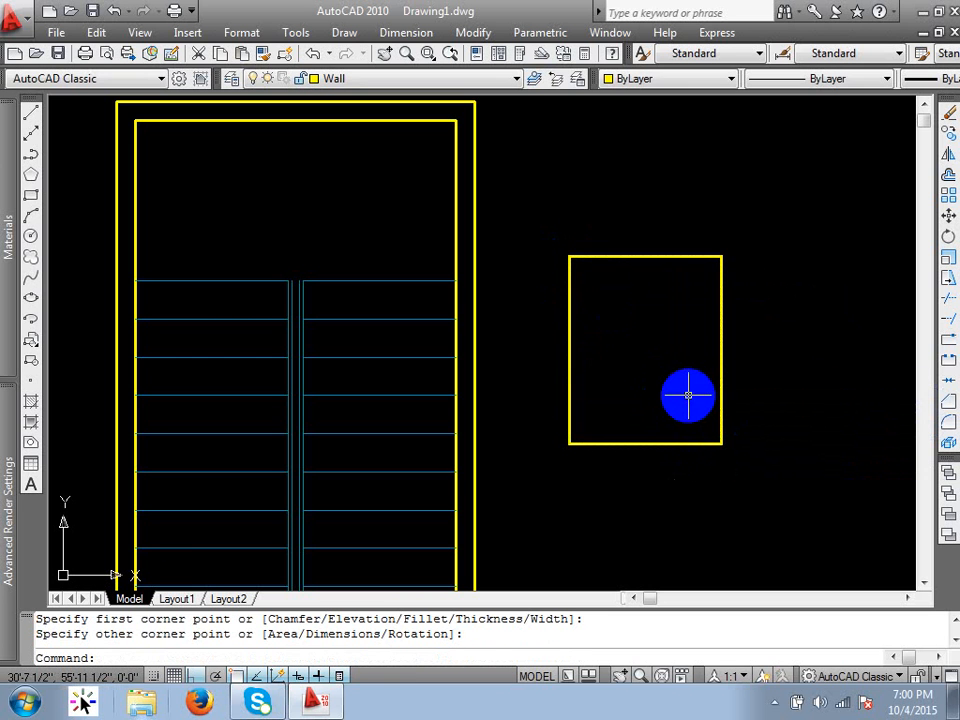
Step: Draw two separate horizontal lines, one above the other, crossing the practice rectangle's right edge
type("l")
key("Return")
left_click(631, 347)
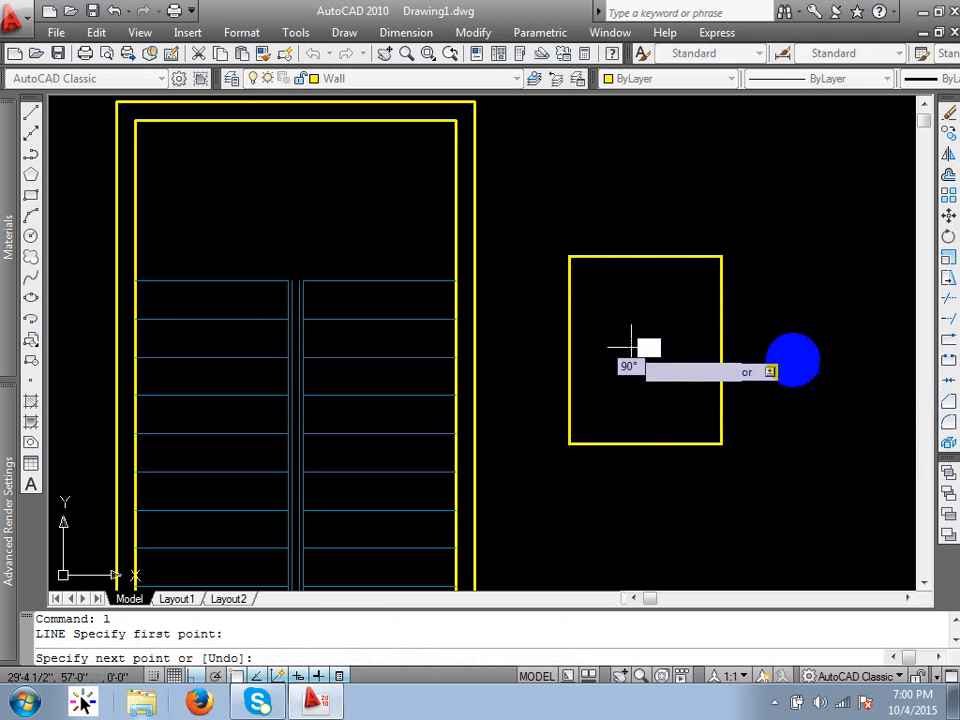
left_click(797, 347)
key("Return")
key("Return")
left_click(683, 383)
left_click(806, 383)
key("Return")
middle_click_drag(704, 405, 528, 421)
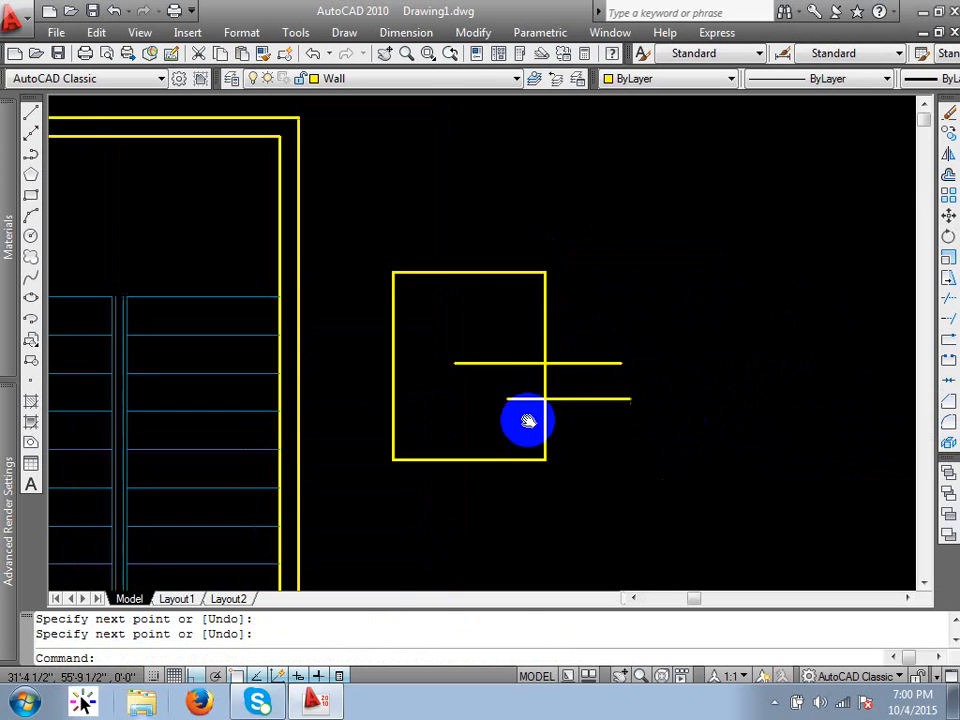
Step: Draw a hook-shaped chain of a long vertical, short horizontal and short vertical line across the horizontal lines outside the rectangle
scroll(524, 412, "up", 2)
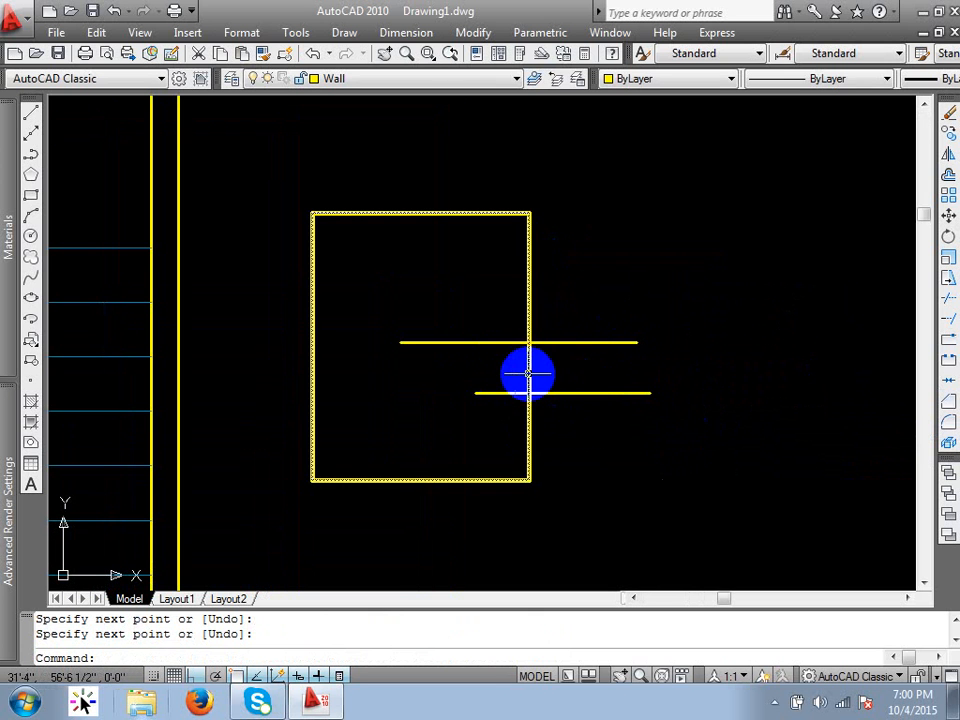
type("l")
key("Return")
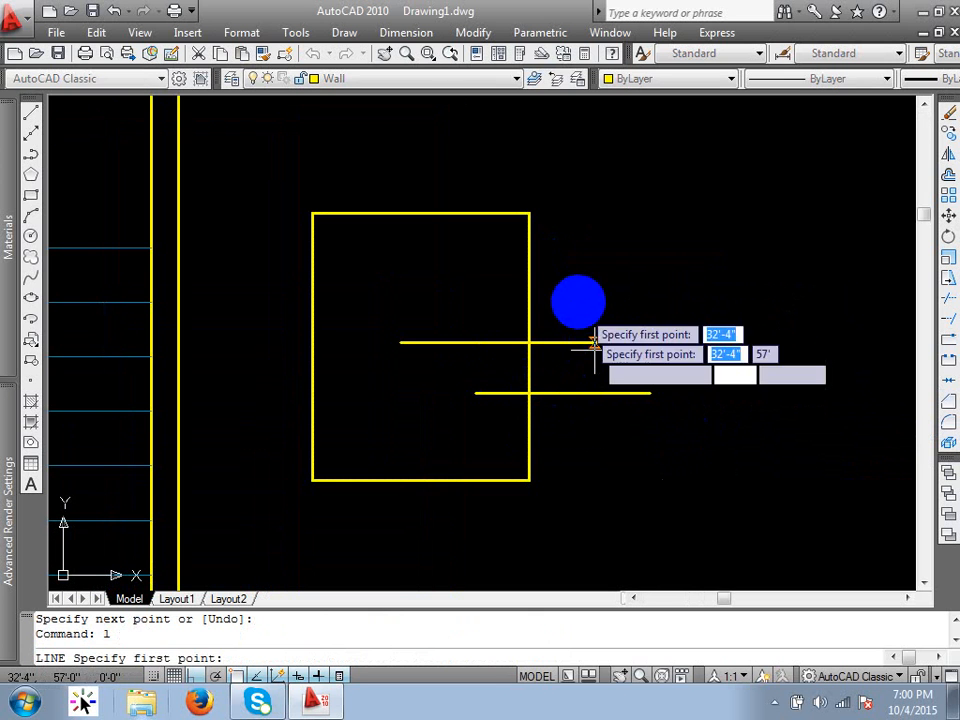
left_click(570, 290)
left_click(578, 444)
left_click(617, 443)
left_click(606, 375)
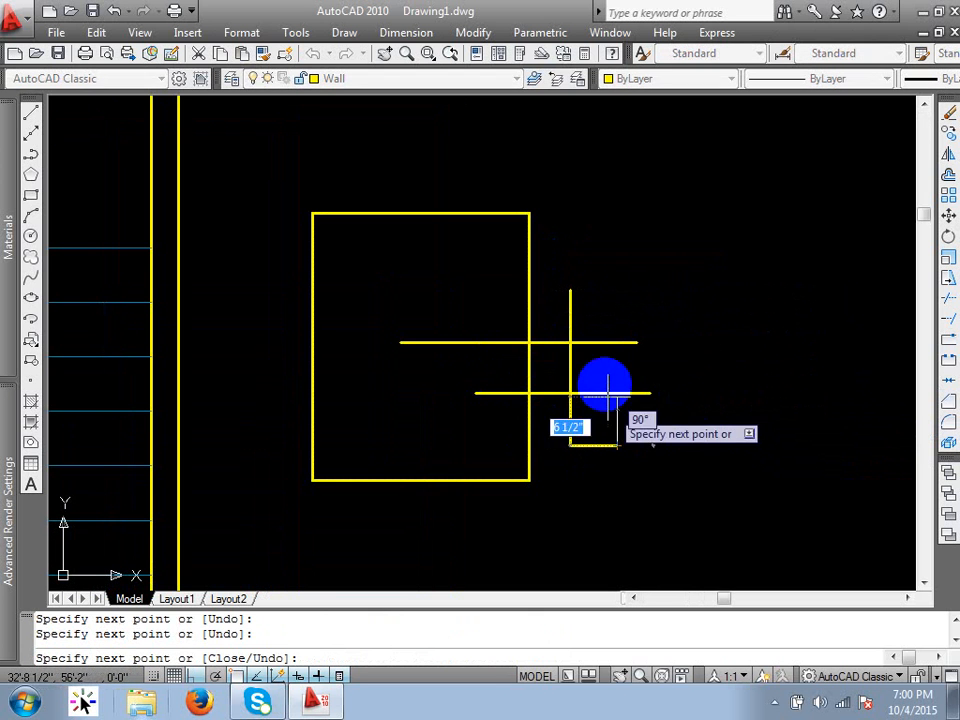
key("Return")
middle_click_drag(566, 434, 624, 438)
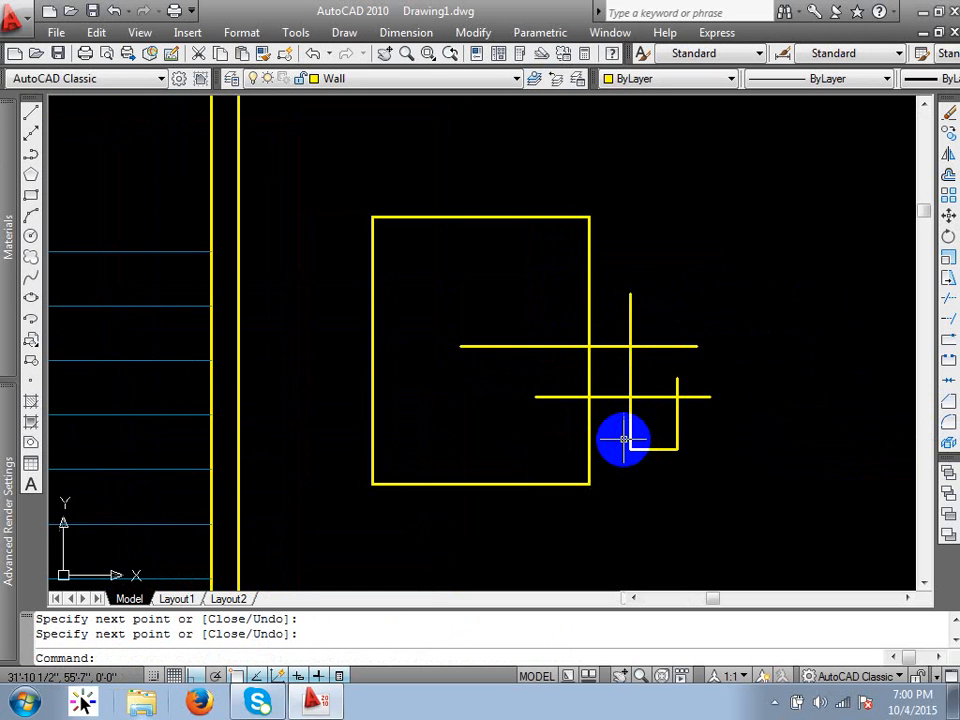
Step: Trim off the lower horizontal line's end beyond the short vertical line, using all objects as cutting edges
key("Return")
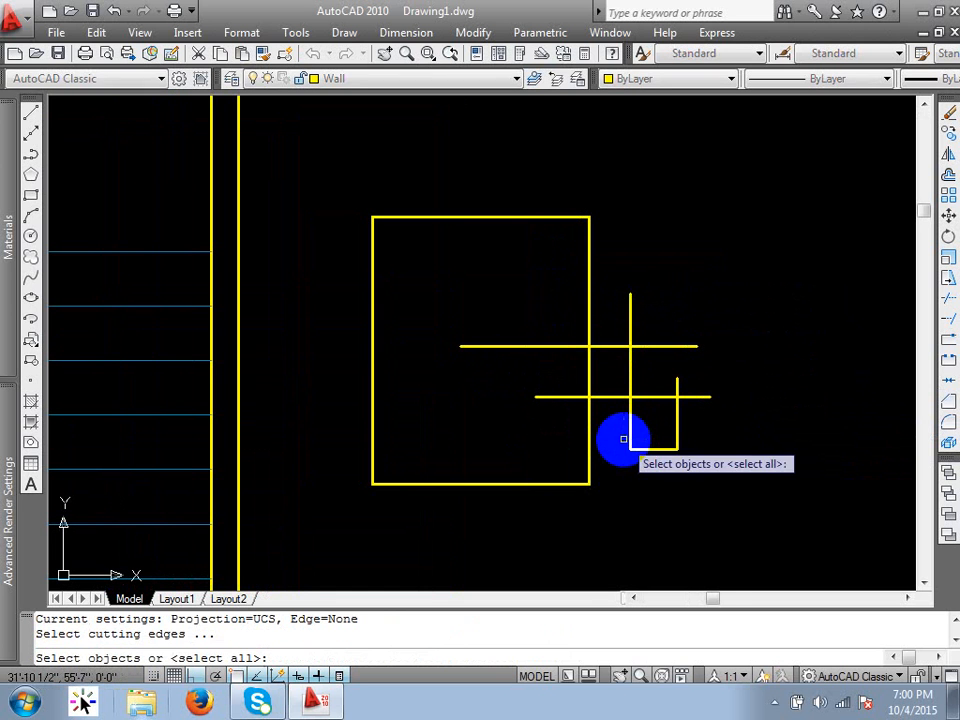
scroll(662, 435, "up", 3)
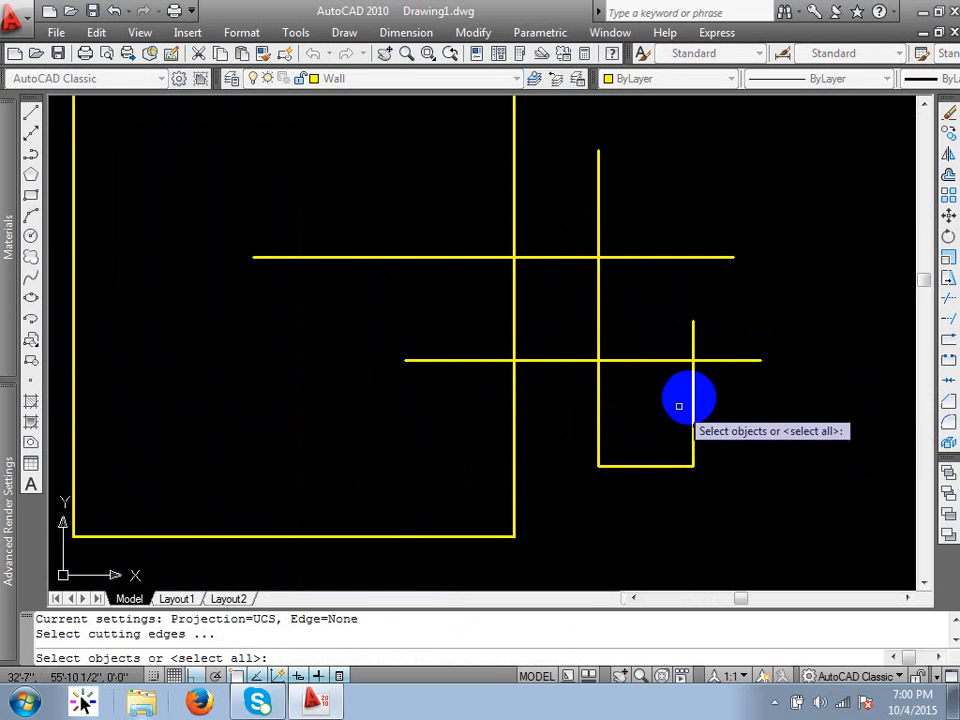
key("Return")
left_click(722, 360)
left_click(686, 343)
left_click(699, 360)
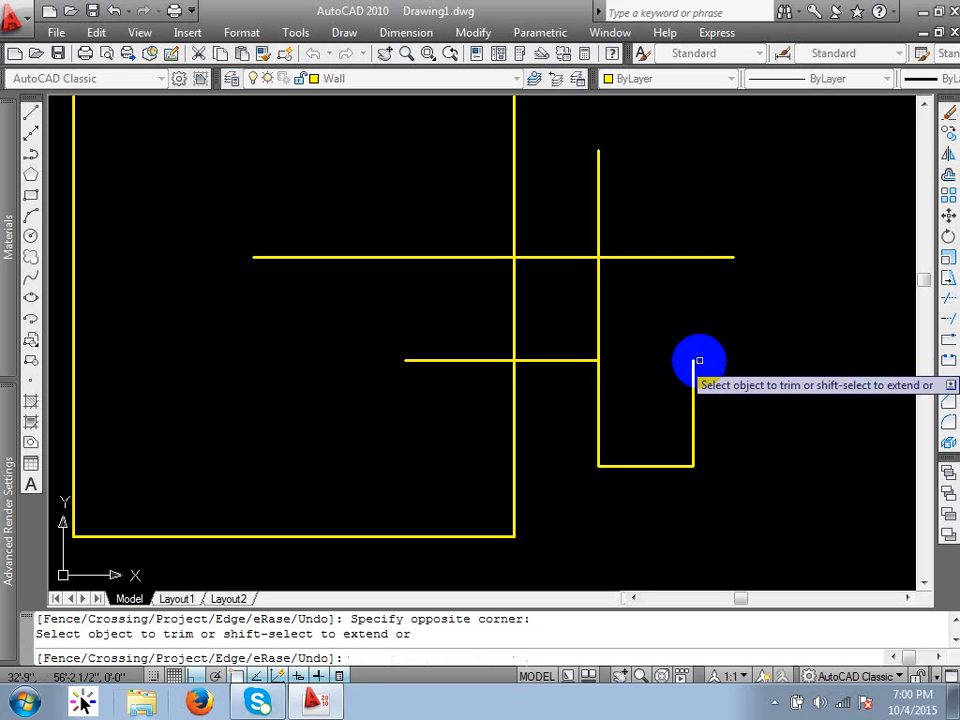
key("Return")
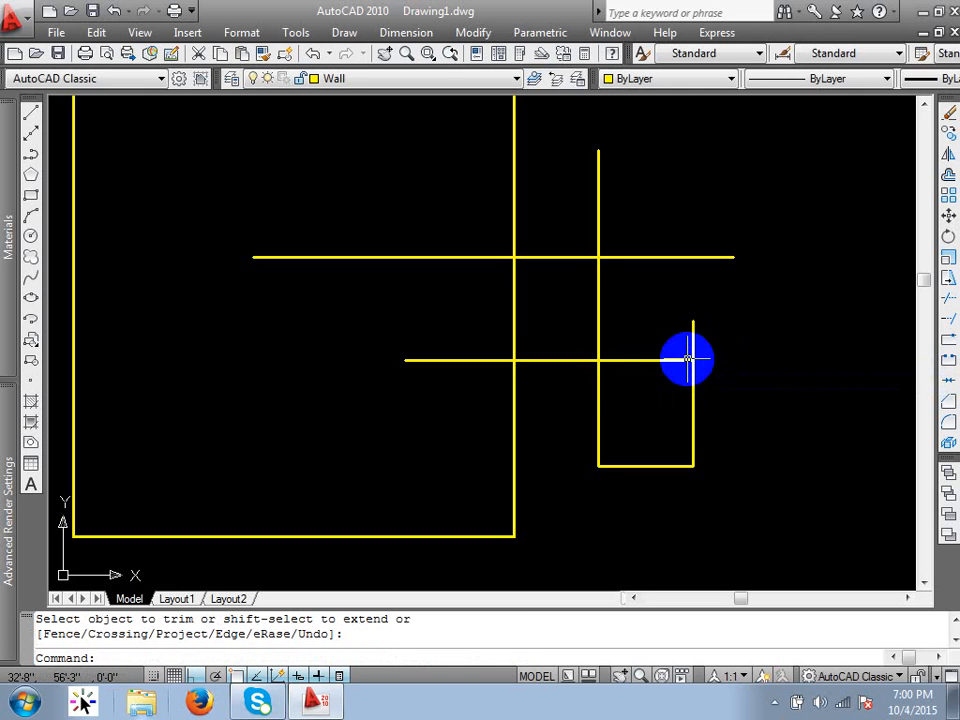
Step: Undo the last trim on the lower horizontal practice line
type("u")
key("Return")
scroll(700, 420, "down", 4)
middle_click_drag(602, 427, 409, 428)
scroll(456, 403, "up", 6)
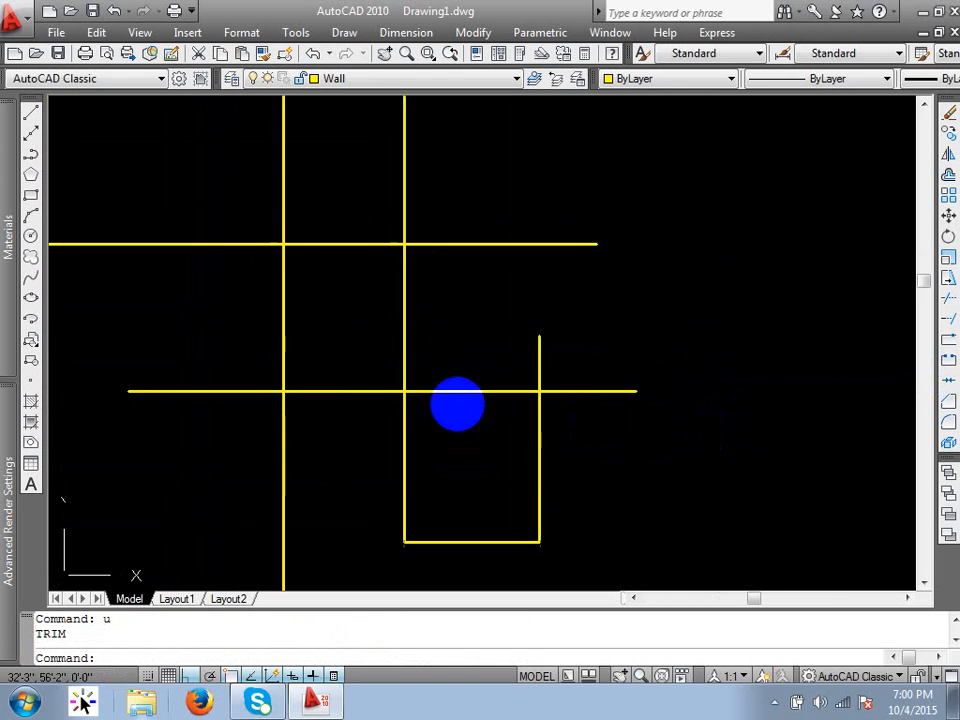
middle_click_drag(533, 398, 550, 502)
Step: Trim the lower horizontal line beyond the long vertical line, using only that vertical line as the cutting edge
type("tr")
key("Return")
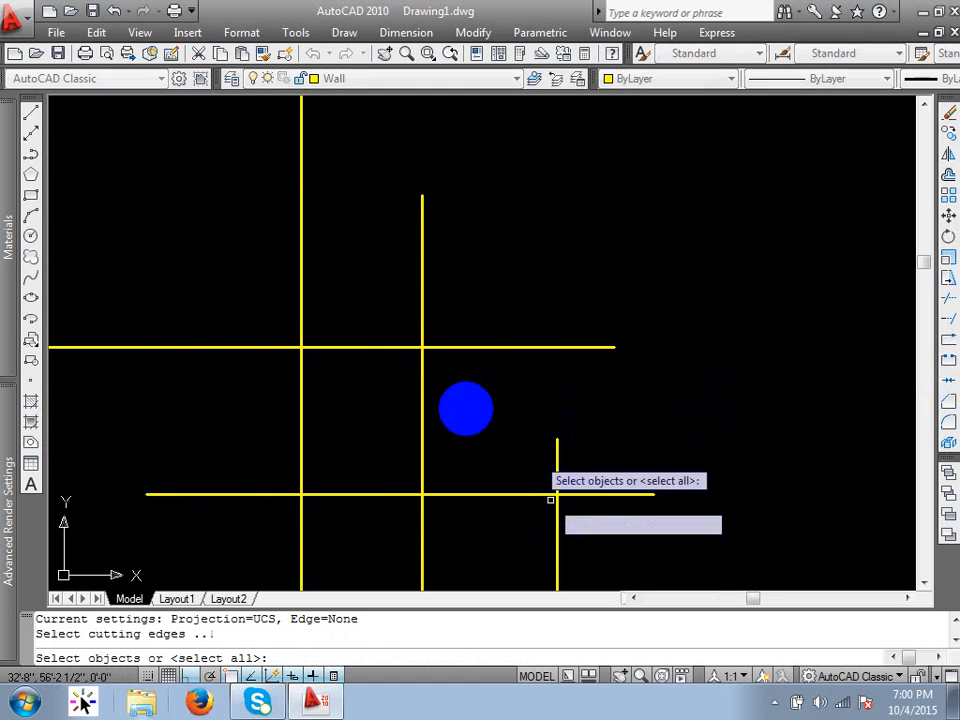
scroll(501, 360, "down", 2)
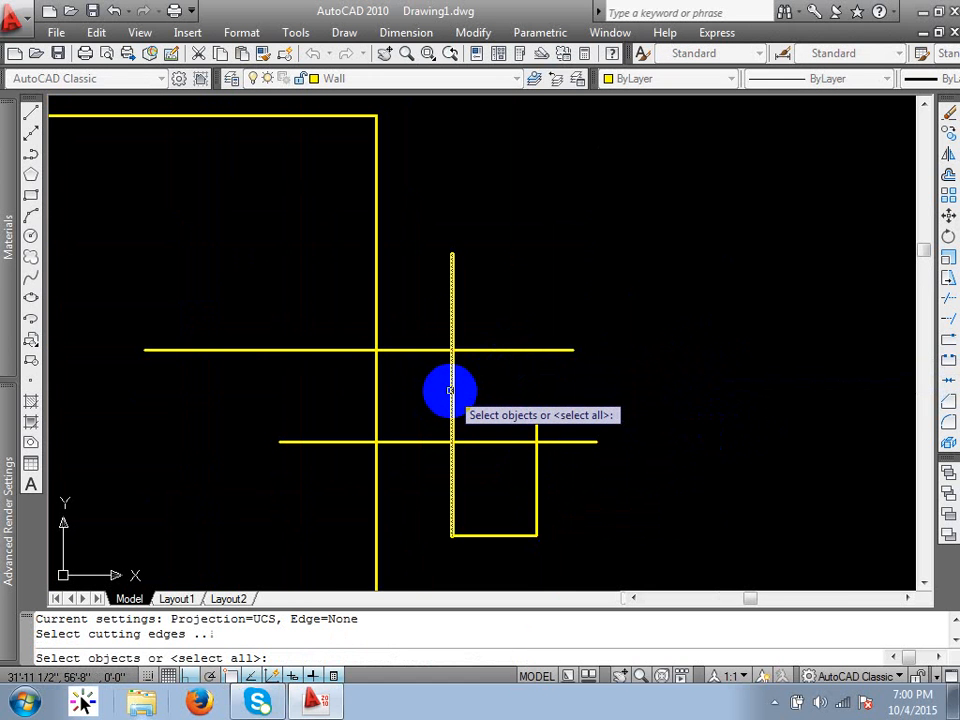
left_click(450, 390)
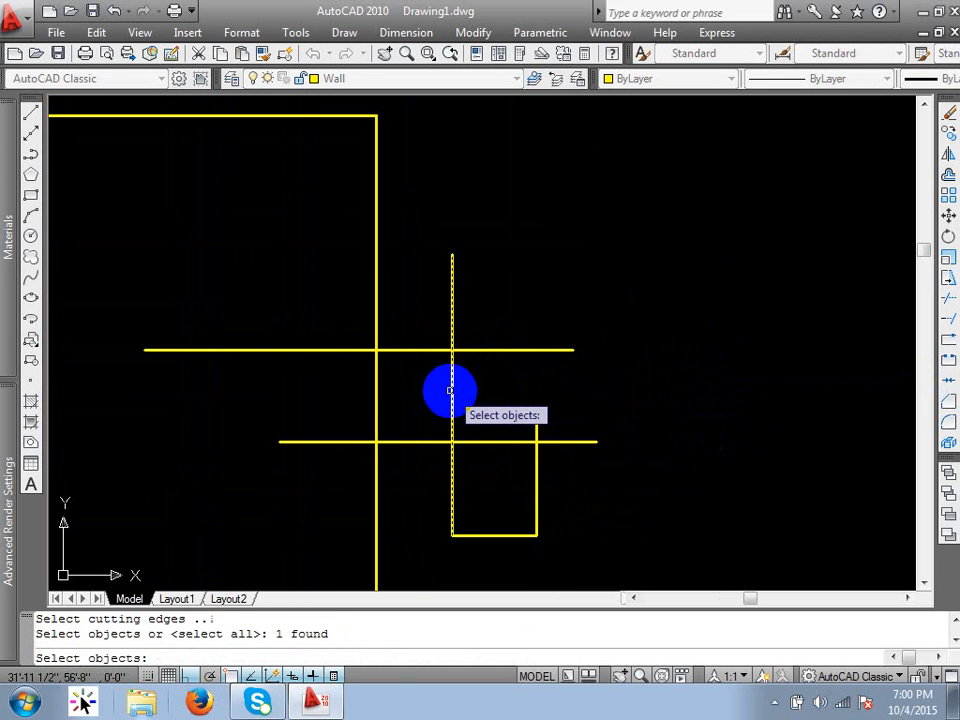
key("Return")
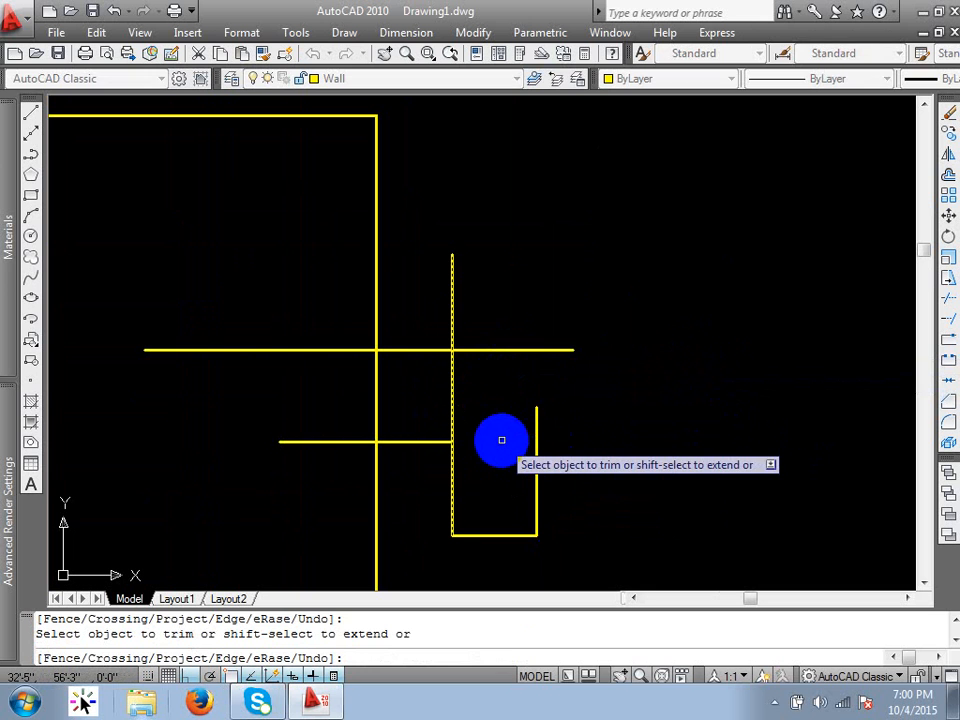
key("Return")
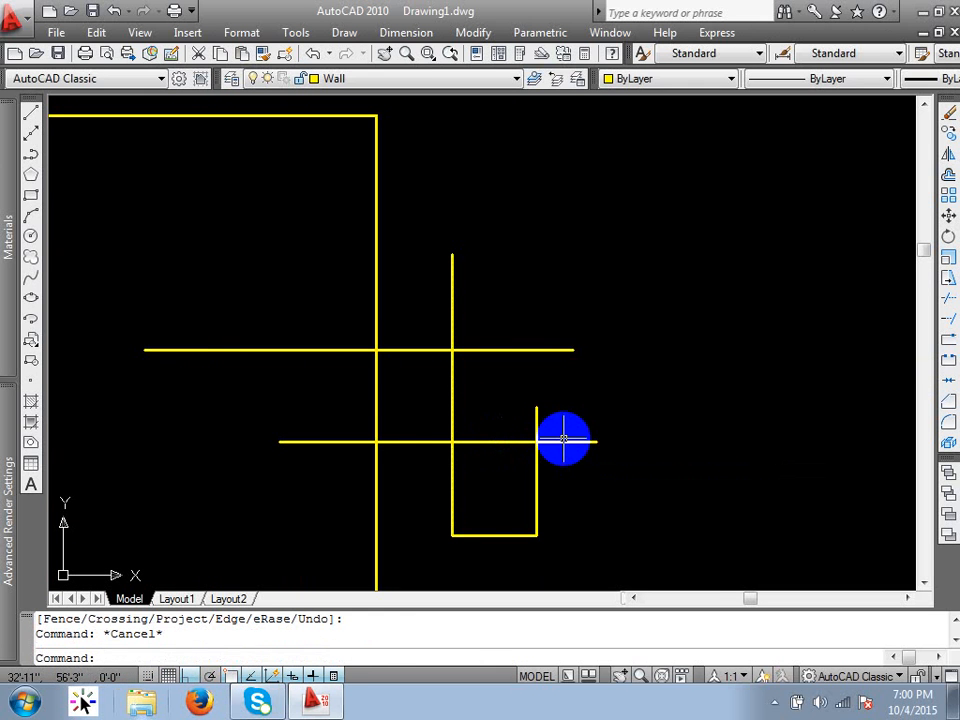
Step: Trim both horizontal lines between the practice rectangle's right edge and the long vertical line, using those two as cutting edges
key("Return")
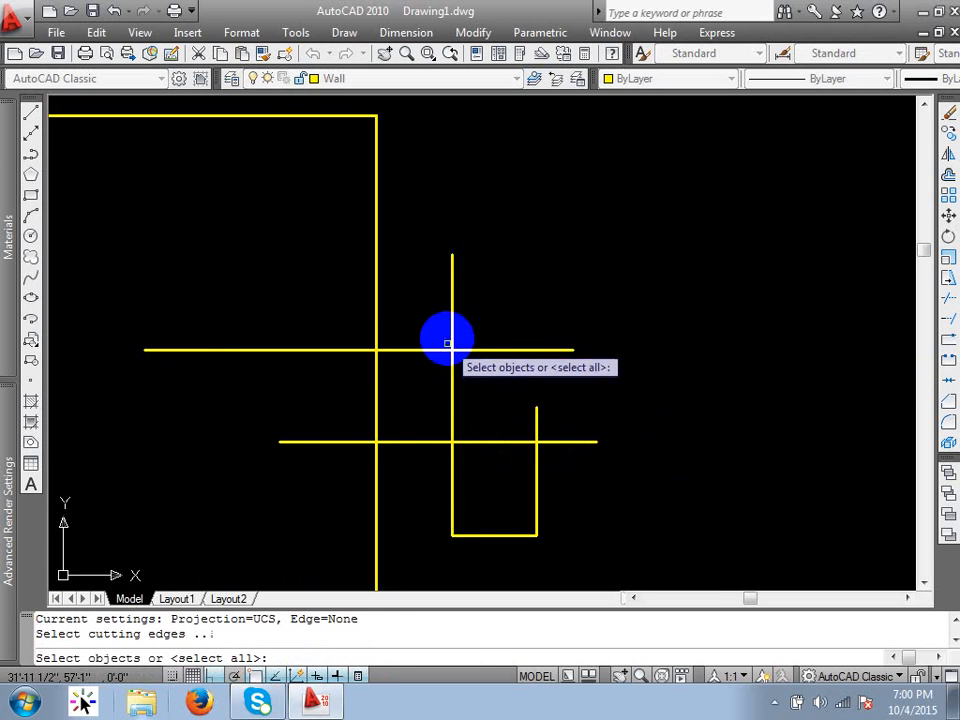
left_click(453, 324)
left_click(373, 315)
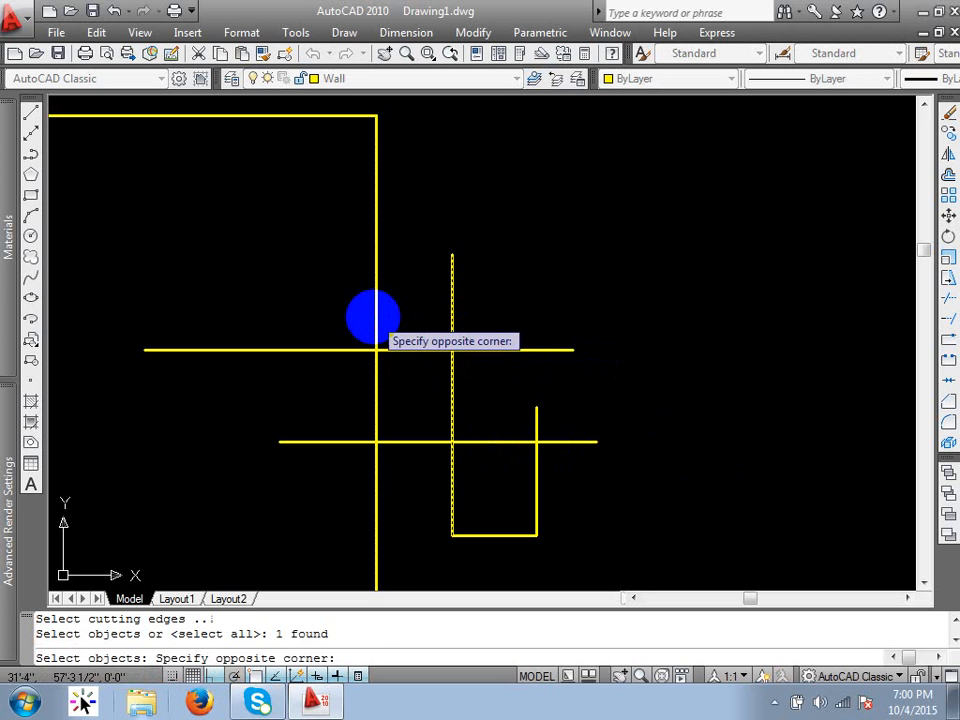
left_click(381, 317)
left_click(377, 316)
key("Return")
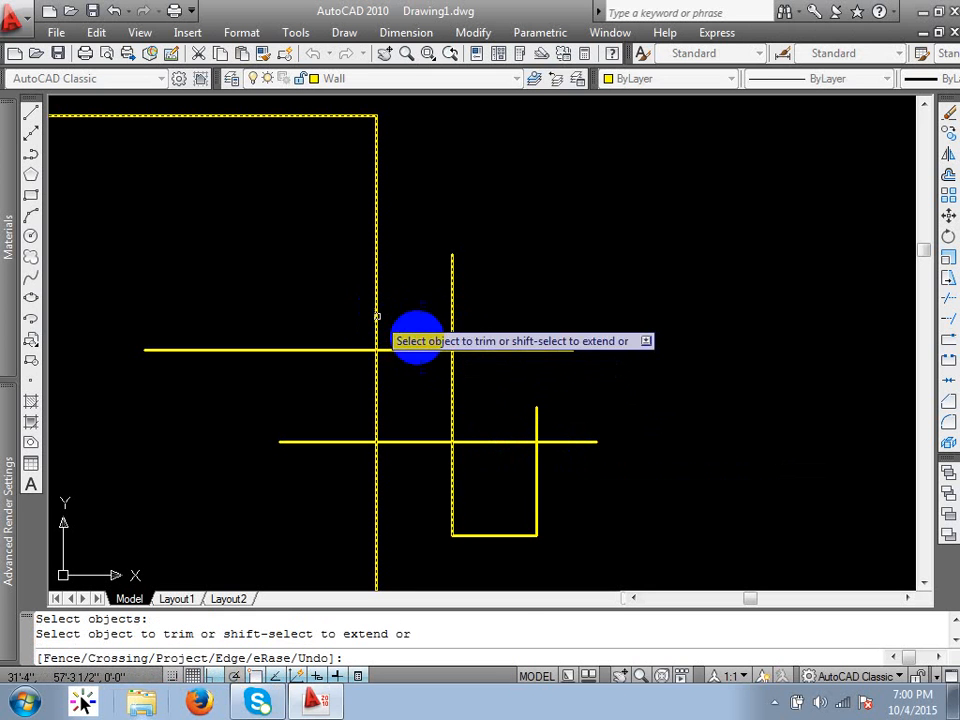
left_click(416, 322)
left_click(398, 400)
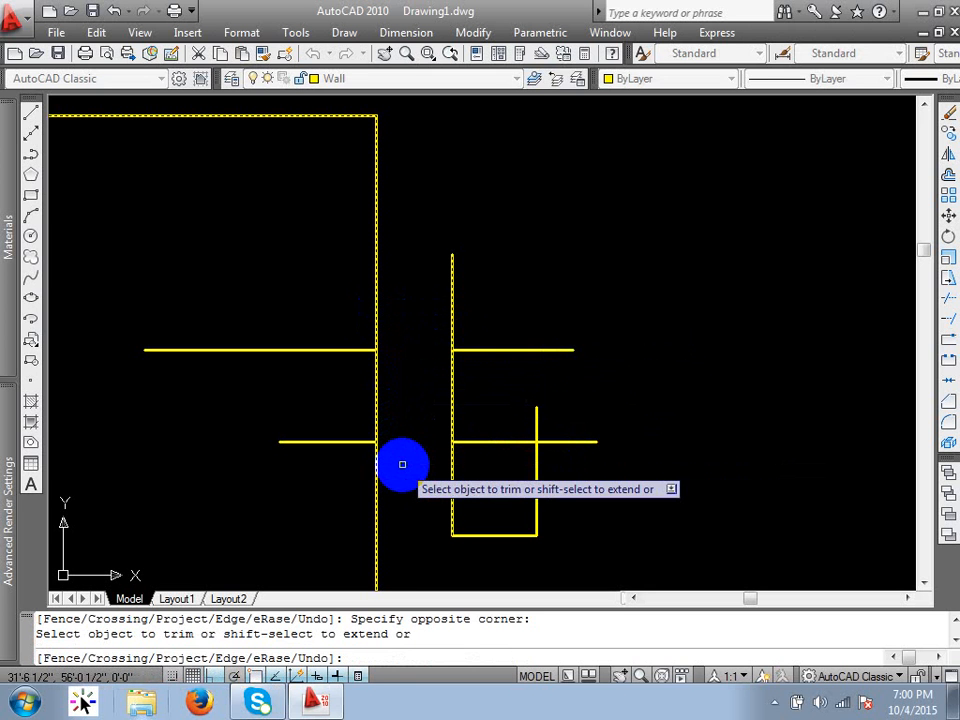
key("Return")
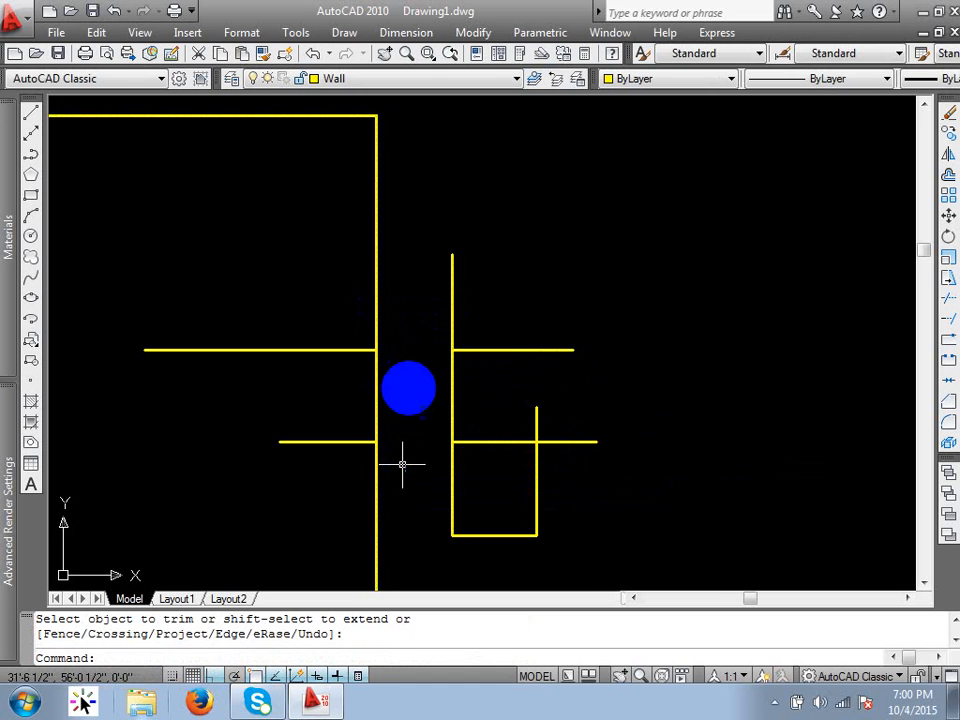
Step: Draw a connected chain of vertical and short horizontal lines in the gap between the rectangle's edge and the long vertical line
scroll(414, 377, "up", 2)
type("l")
key("Return")
left_click(413, 297)
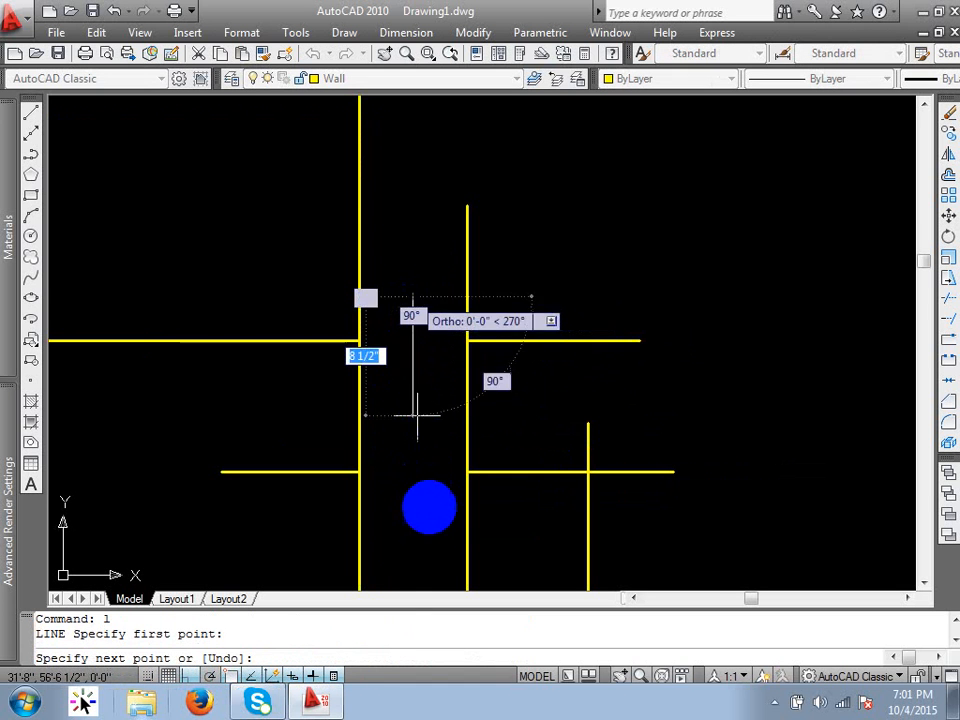
left_click(438, 523)
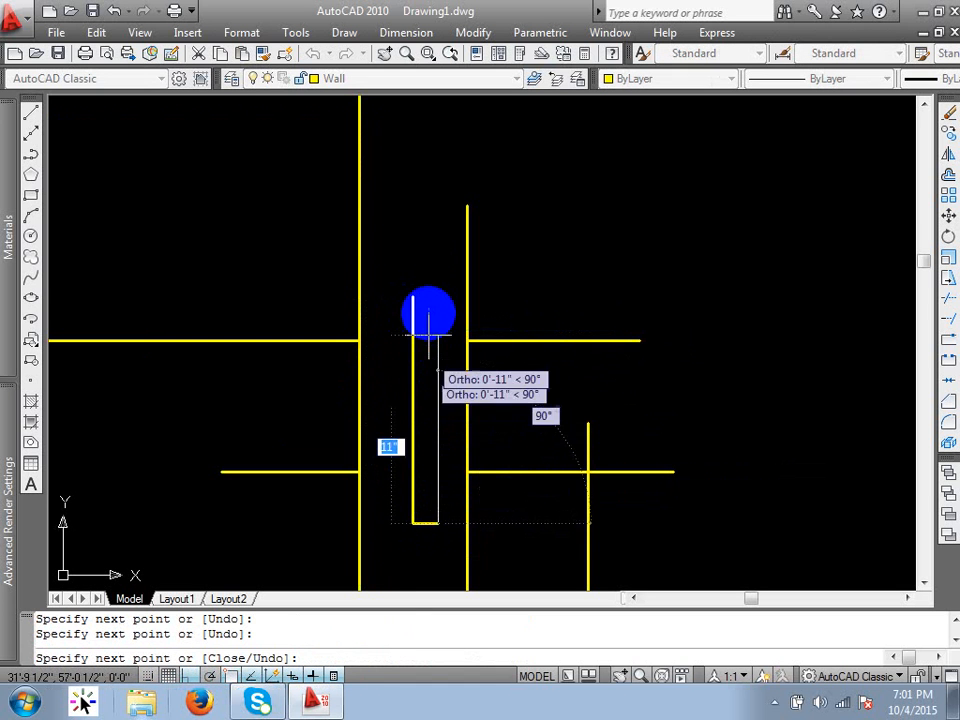
left_click(438, 290)
left_click(372, 289)
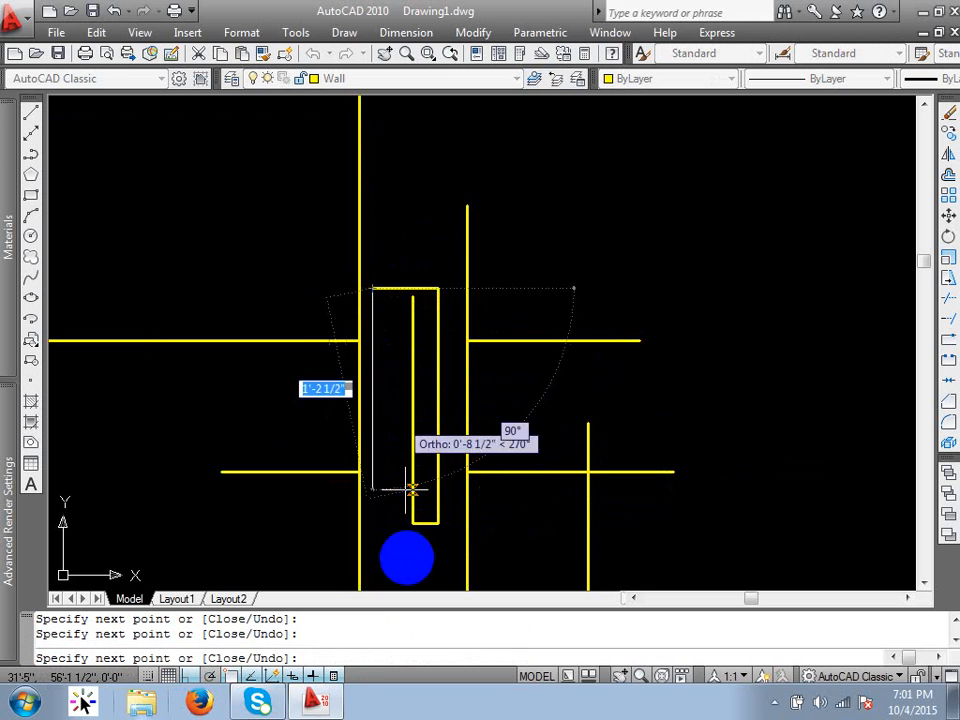
left_click(399, 571)
key("Return")
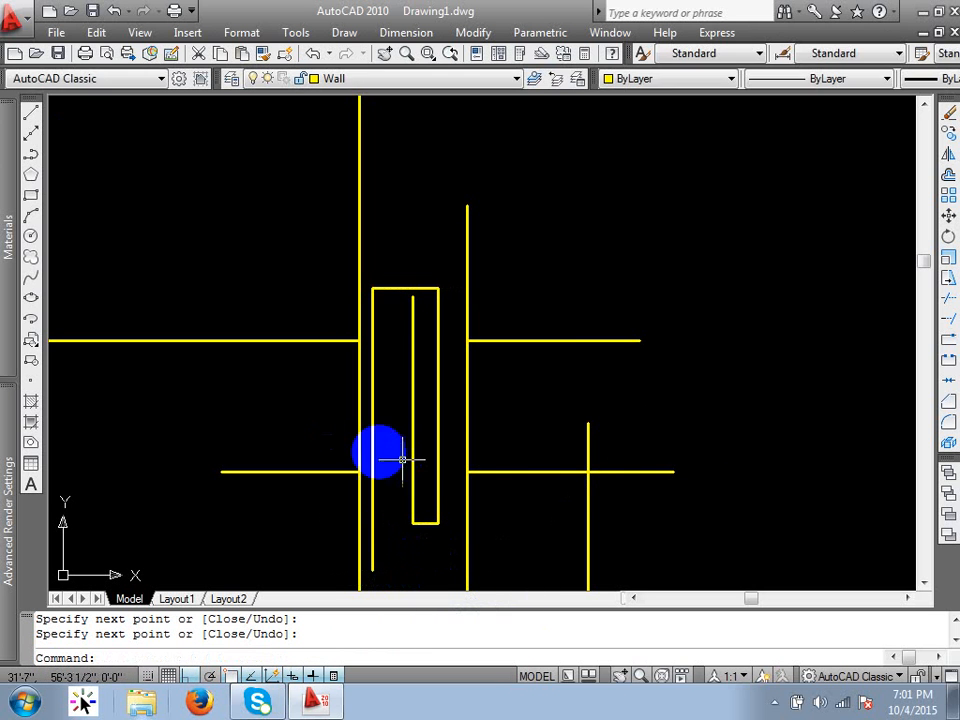
Step: Turn Ortho off and draw two crossing diagonal lines spanning the gap between the rectangle's edge and the long vertical line
key("Return")
left_click(327, 454)
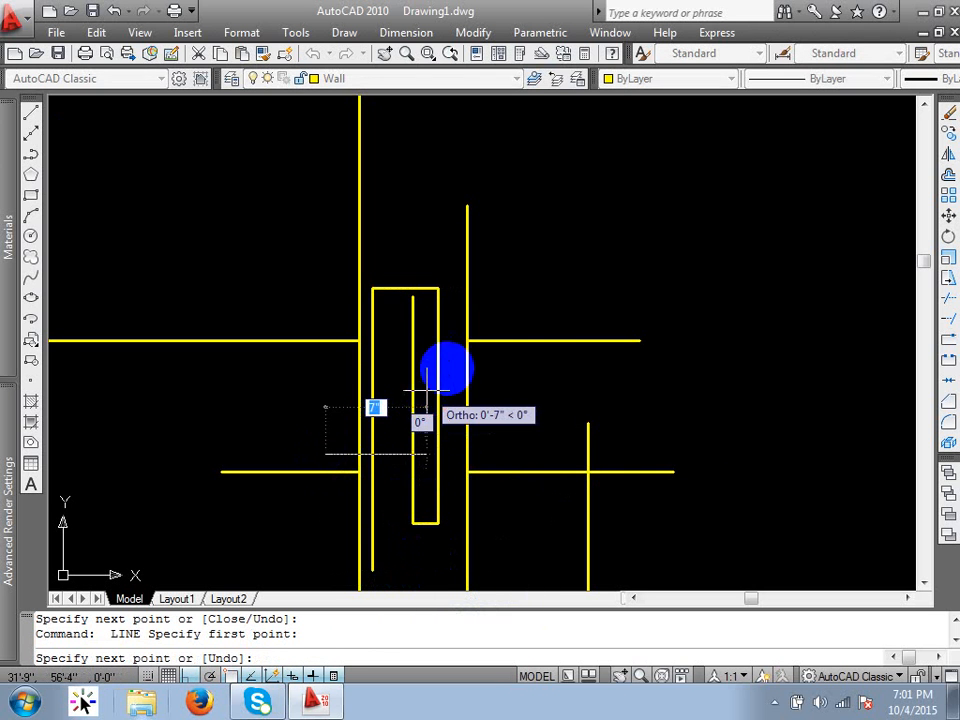
key("F8")
left_click(517, 271)
key("Return")
key("Return")
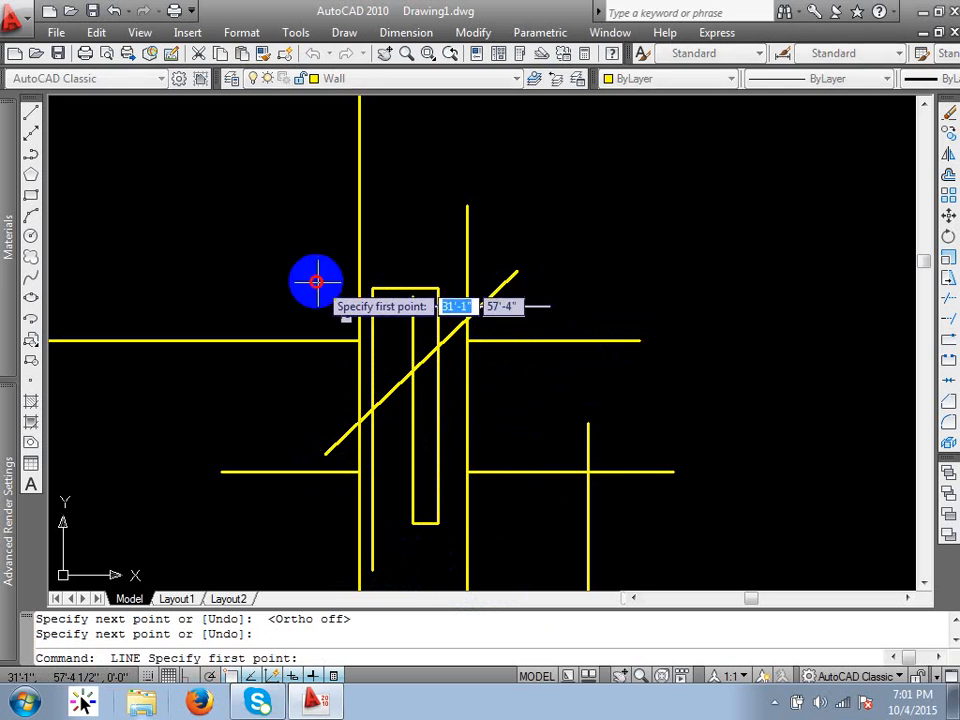
left_click(316, 283)
left_click(507, 528)
key("Return")
Step: Draw a nearly horizontal line across the gap, extending past the rectangle's edge and the long vertical line
key("Return")
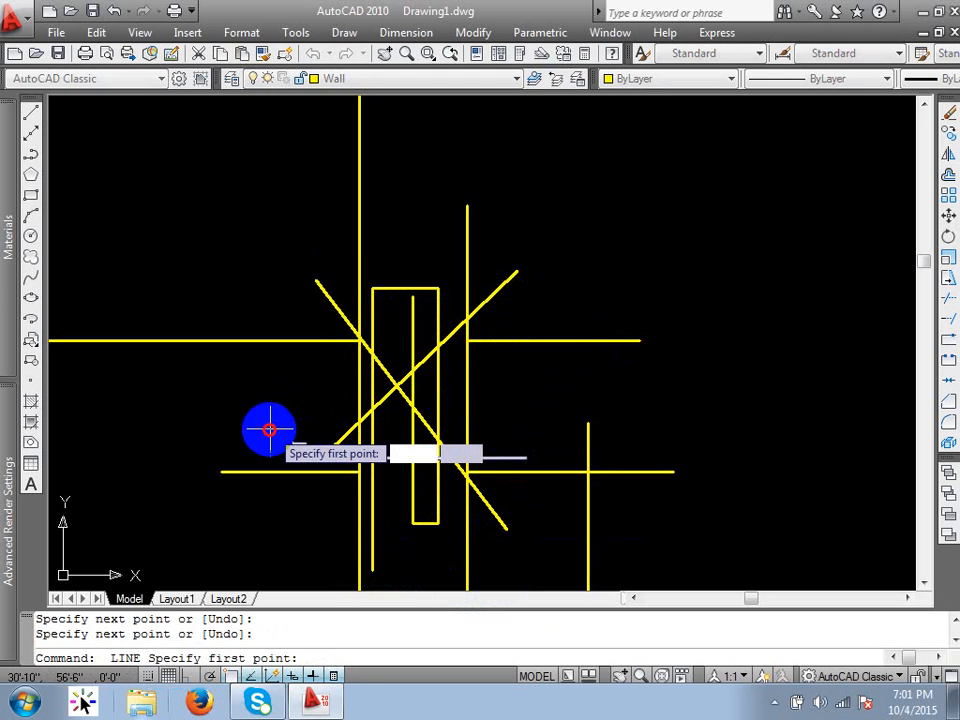
left_click(269, 430)
left_click(575, 423)
key("Return")
scroll(467, 428, "up", 3)
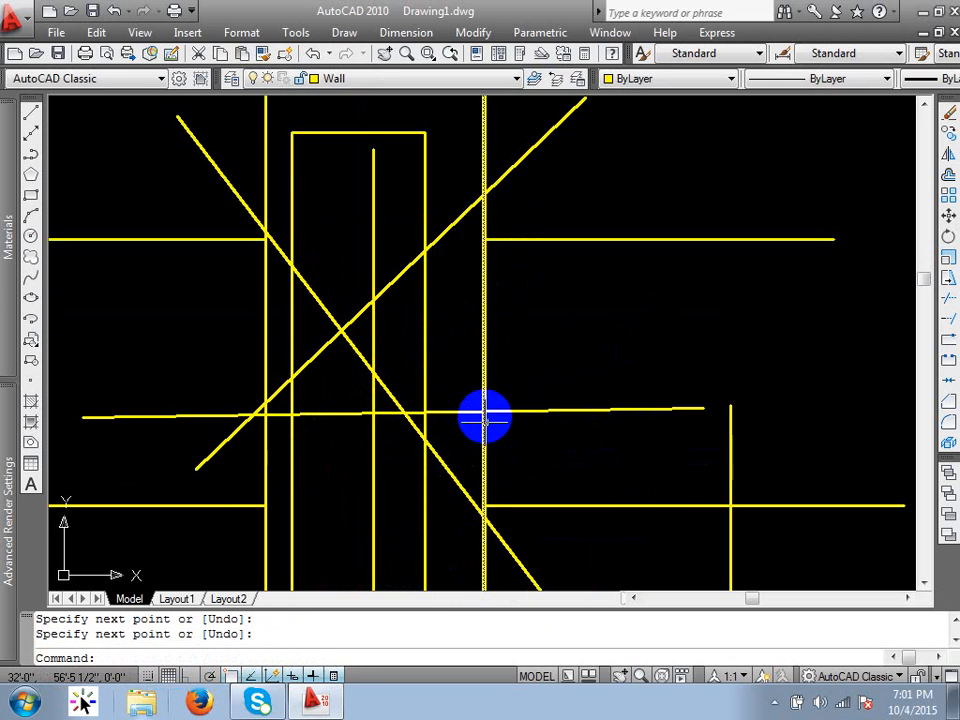
Step: Trim the nearly horizontal line between the rectangle's right edge and the long vertical line, using those two as cutting edges
type("tr")
key("Return")
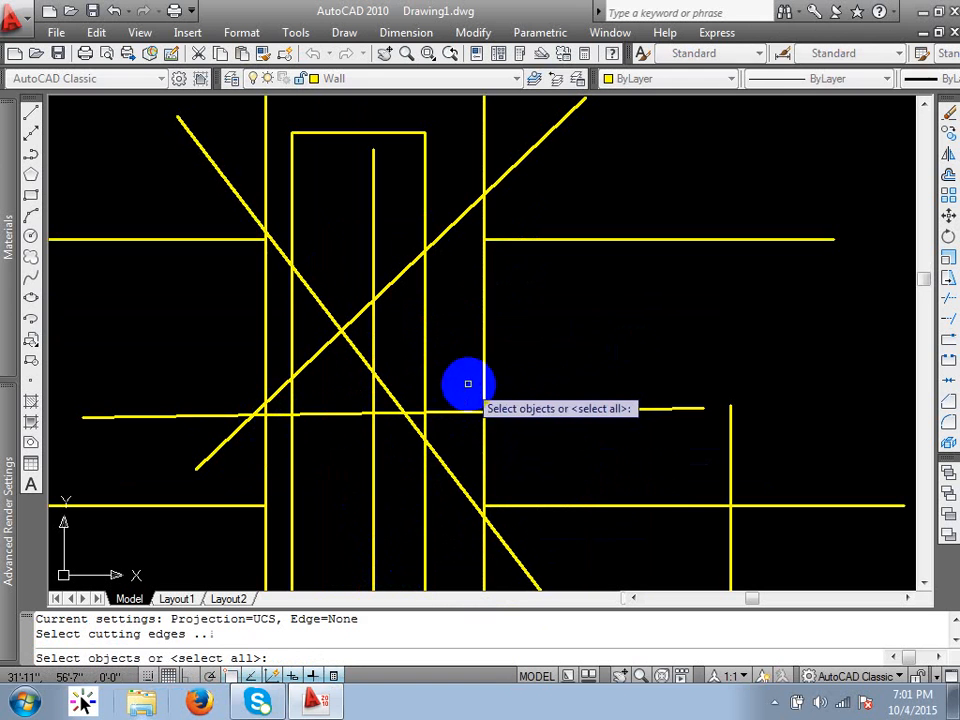
left_click(484, 383)
left_click(265, 363)
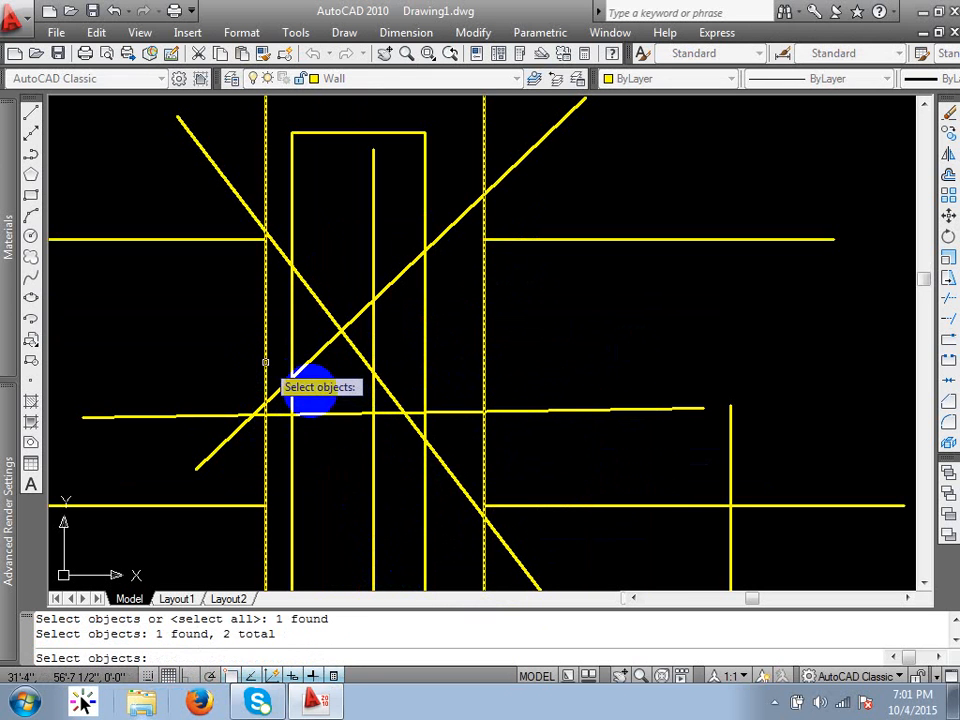
right_click(345, 422)
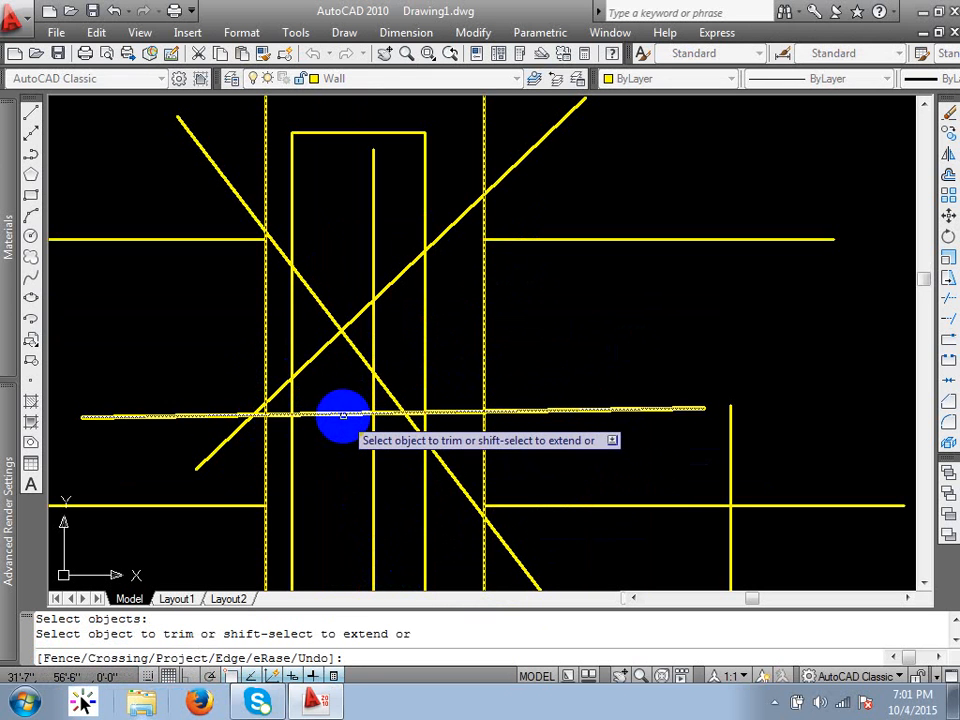
left_click(343, 416)
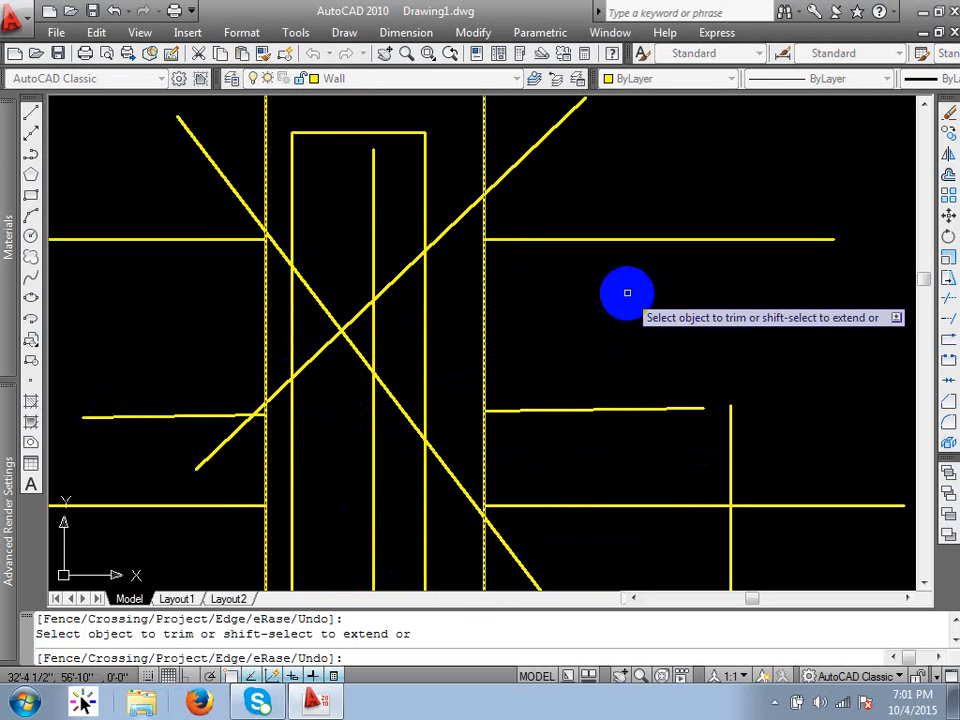
scroll(627, 292, "down", 4)
key("Escape")
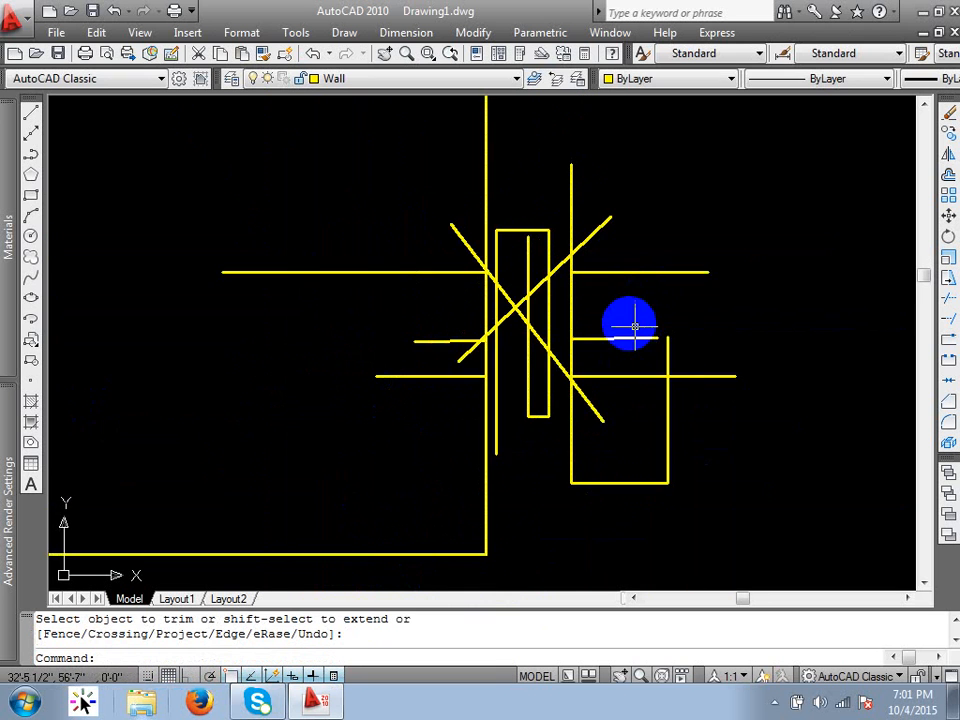
Step: Trim off the long vertical line's upper part, using the outer piece of the nearly horizontal line as the cutting edge
scroll(628, 323, "up", 3)
key("Return")
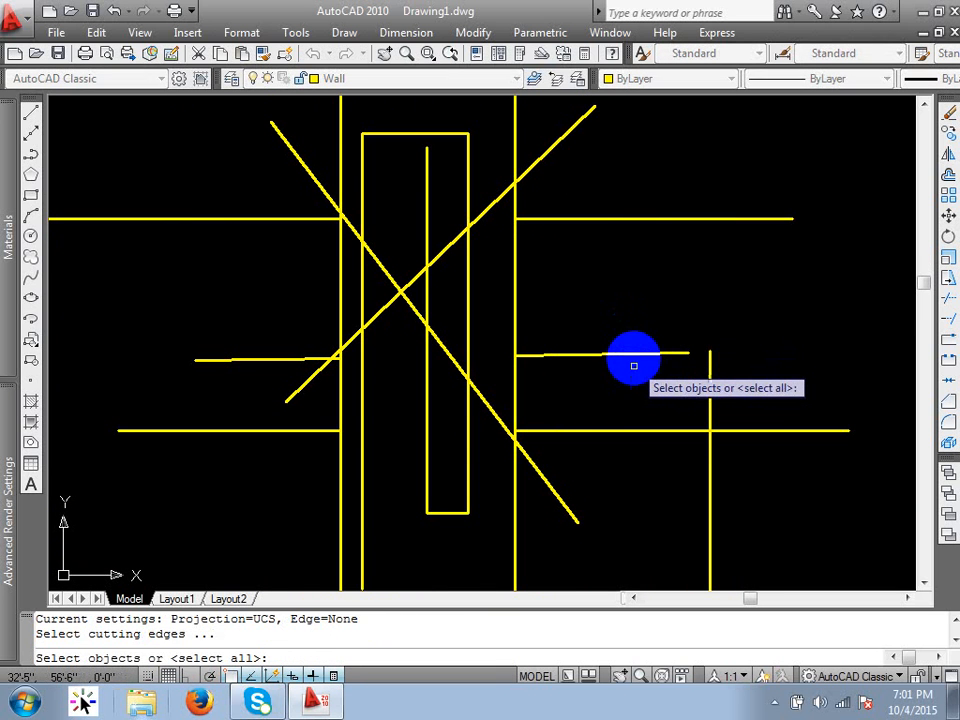
left_click(634, 353)
key("Return")
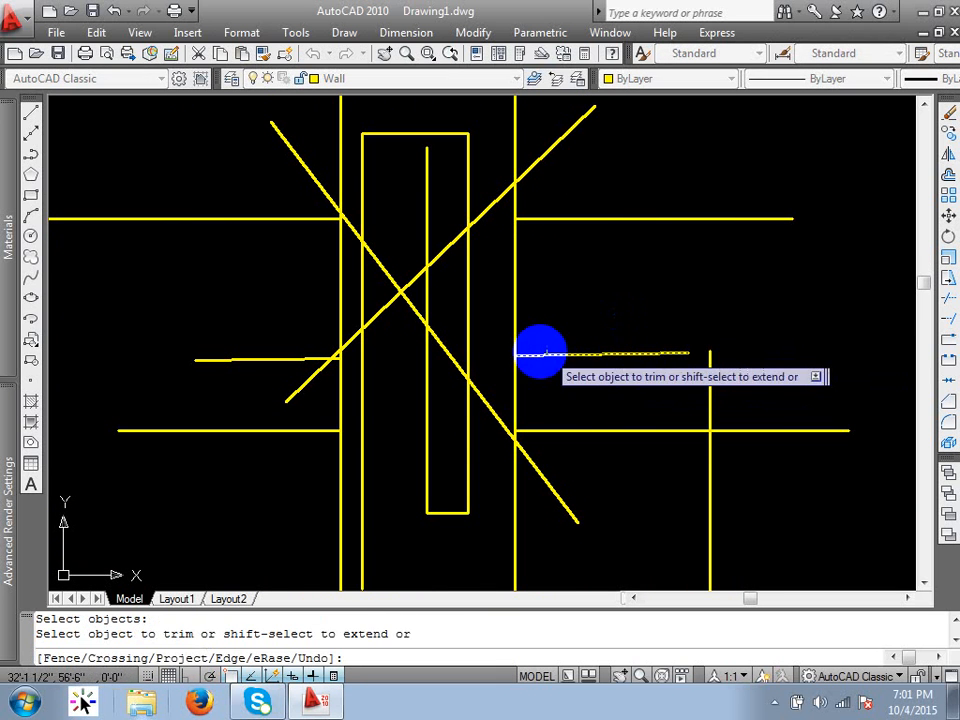
left_click(515, 327)
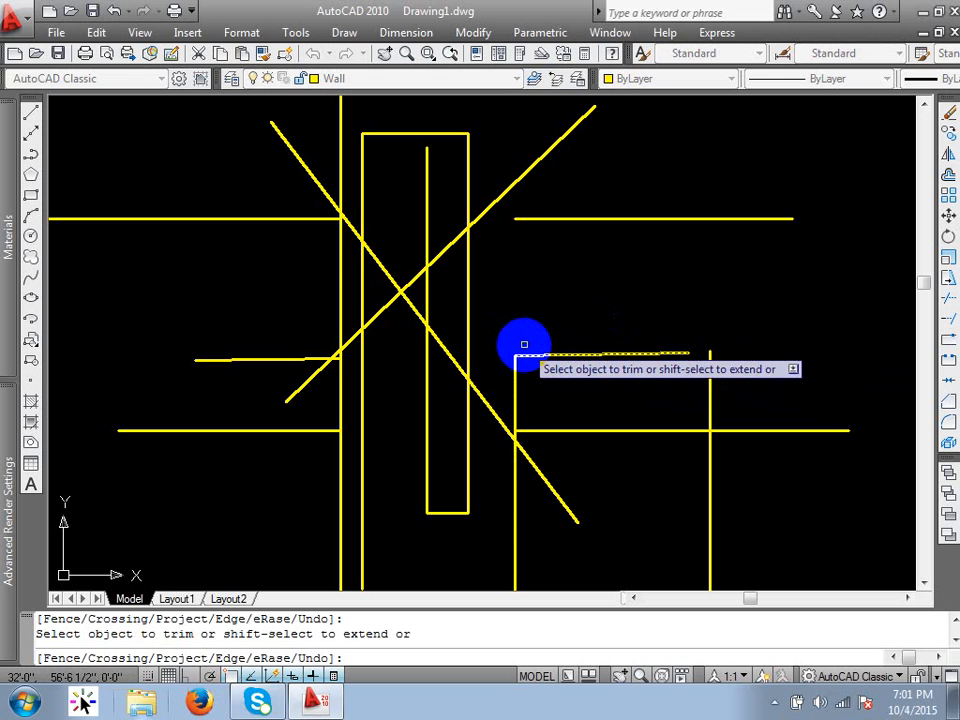
key("Escape")
Step: Erase the practice rectangle and all the practice lines beside the stair plan
scroll(588, 326, "down", 8)
left_click(684, 285)
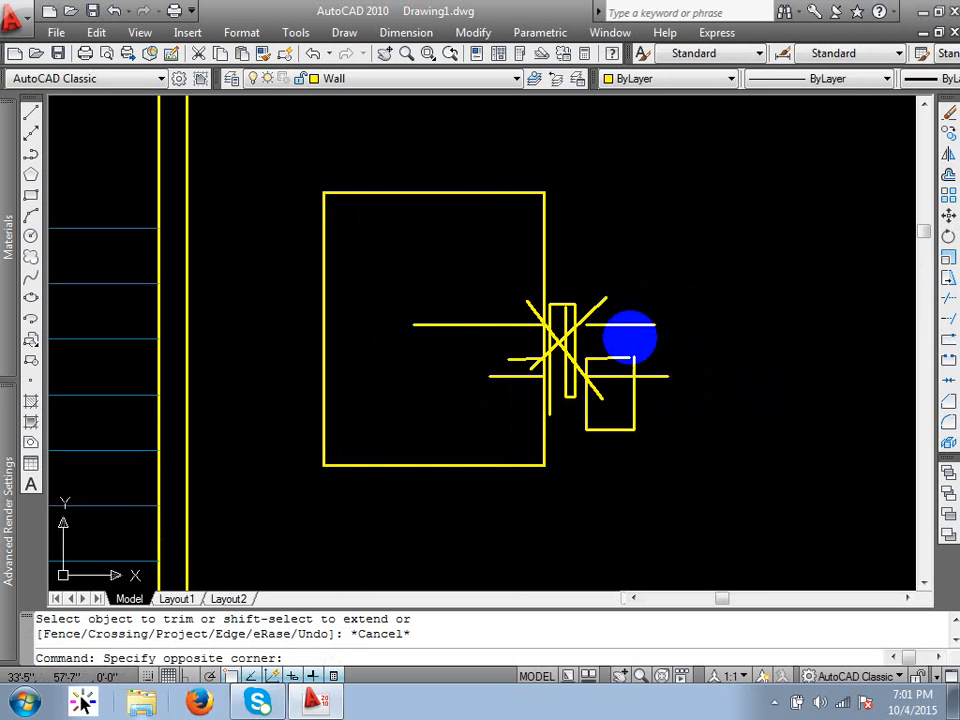
left_click(434, 484)
key("Delete")
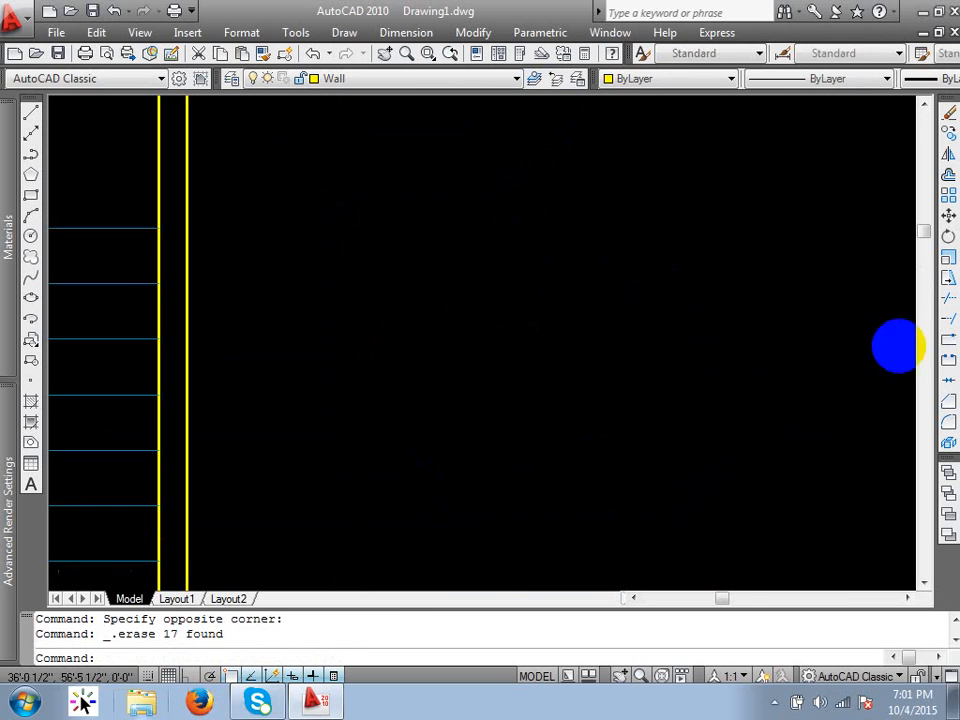
Step: Draw a horizontal line closing the top of the central railing, between the inner ends of the two flights' top treads
scroll(896, 345, "down", 5)
scroll(381, 257, "up", 8)
middle_click_drag(337, 343, 405, 317)
scroll(405, 317, "up", 4)
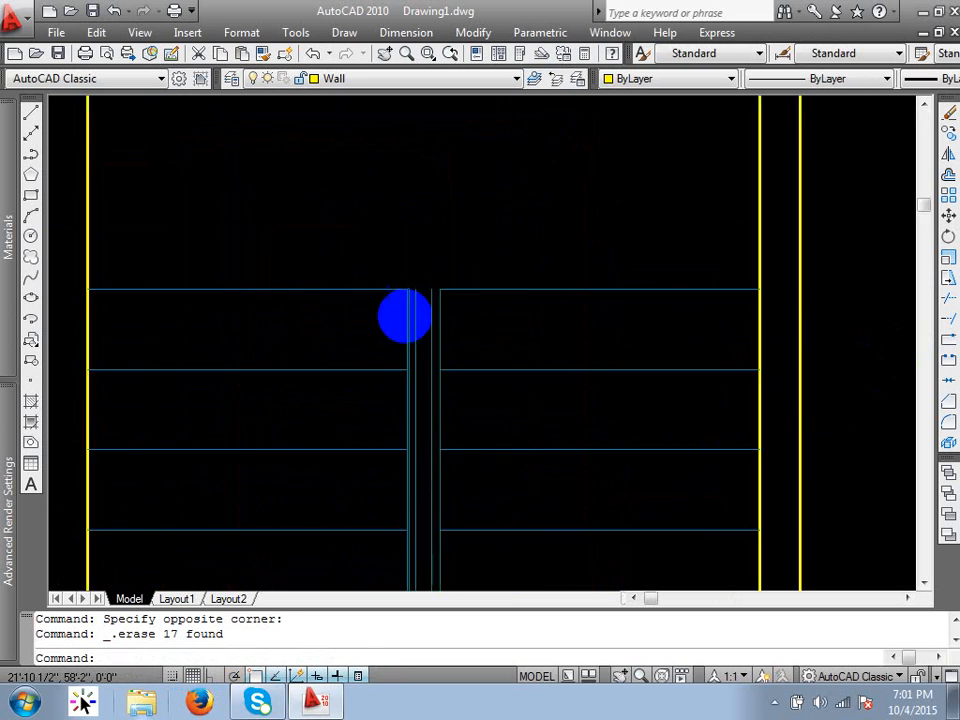
scroll(418, 281, "up", 3)
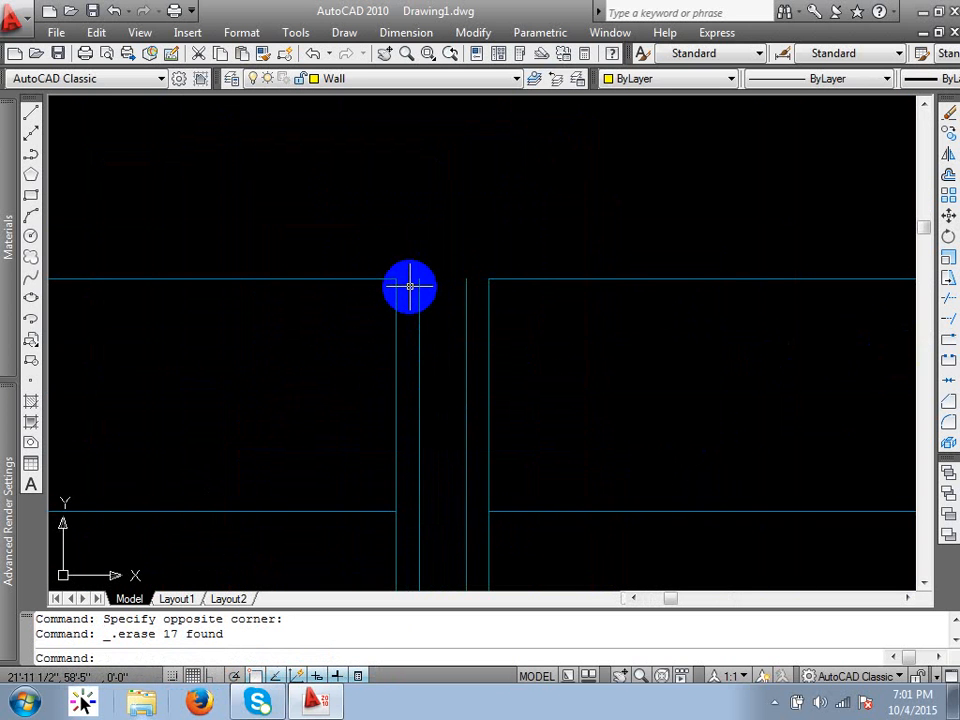
type("l")
key("Return")
left_click(396, 279)
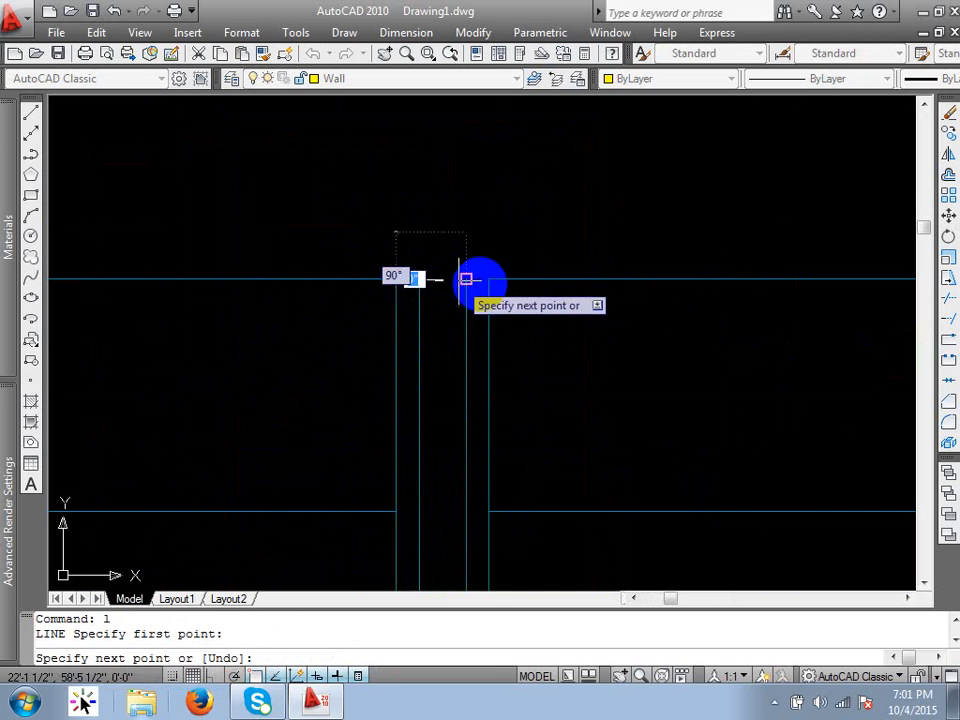
left_click(488, 279)
key("Return")
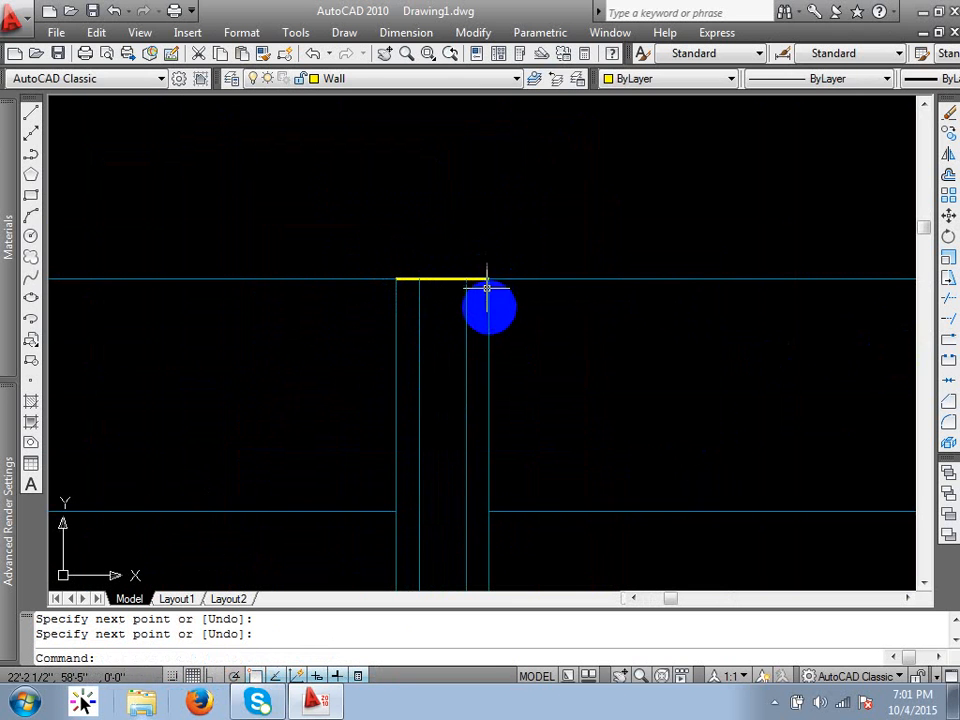
Step: Offset the central railing's top closing line 4" upward, picking the distance across the railing's two outer lines
key("Return")
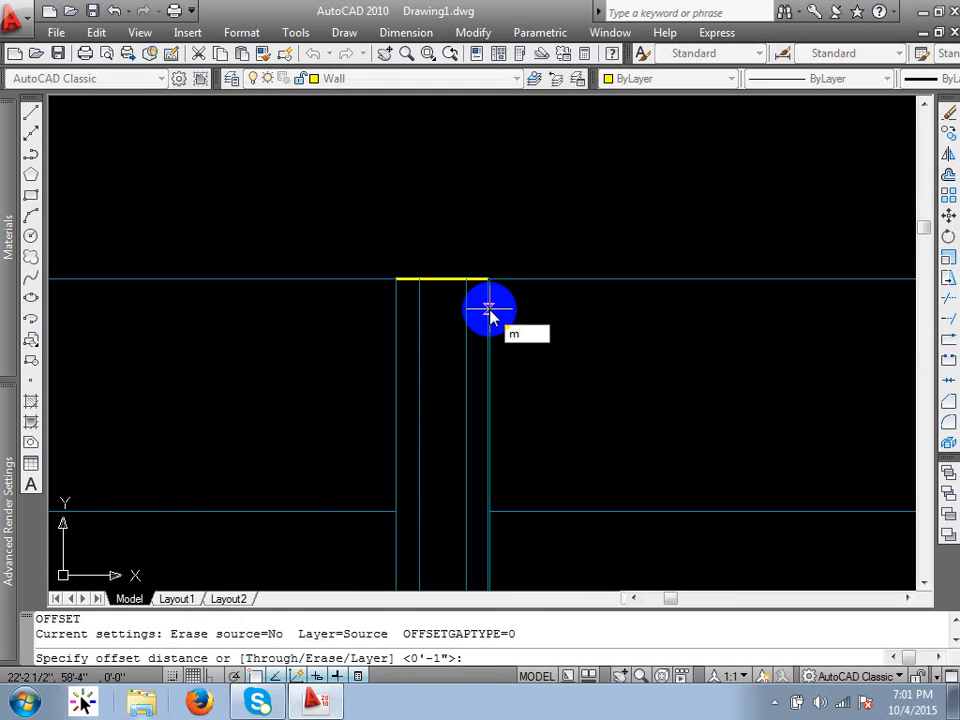
key("Escape")
type("o")
key("Return")
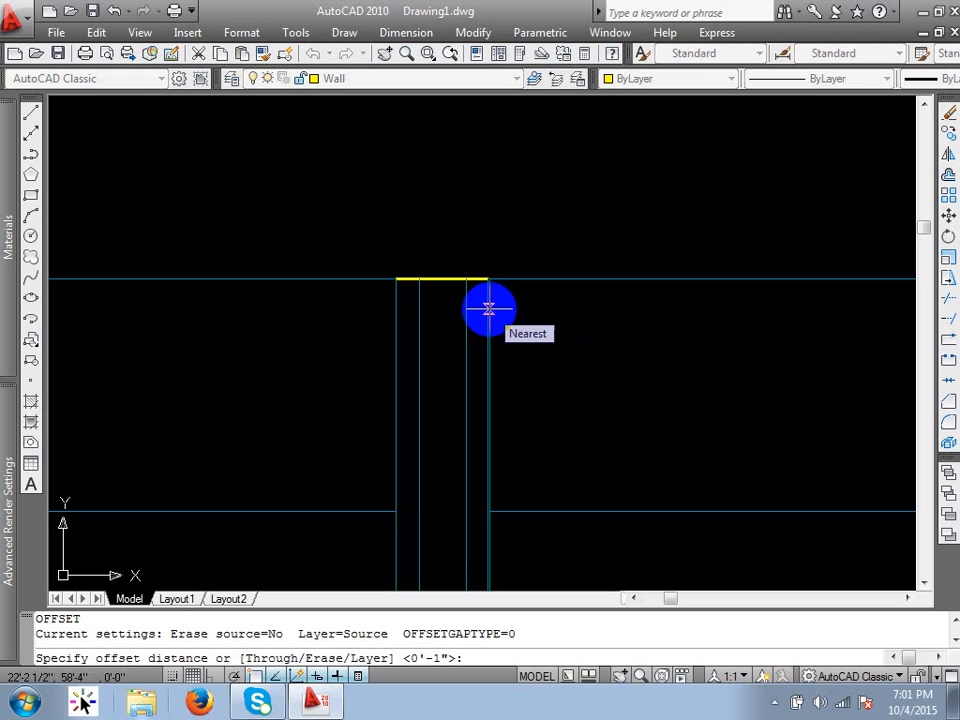
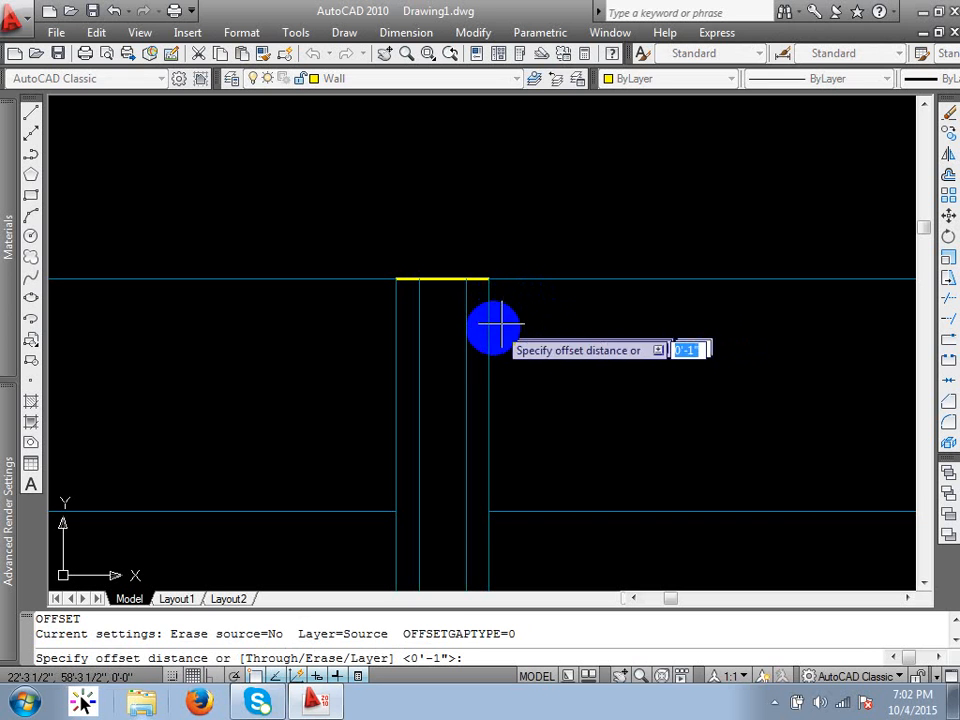
left_click(396, 334)
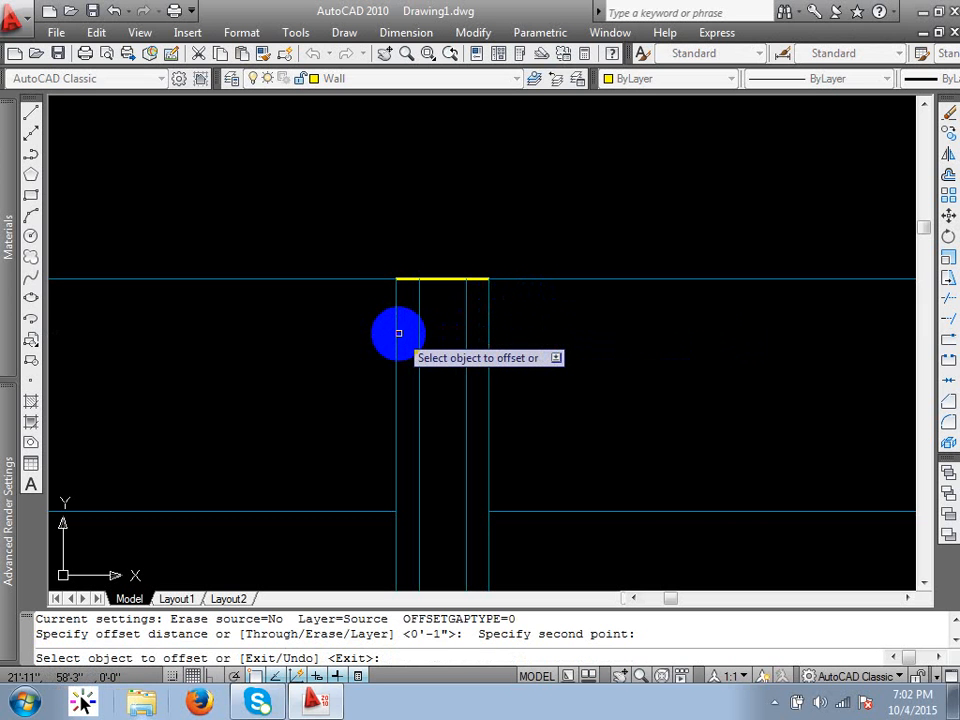
left_click(429, 278)
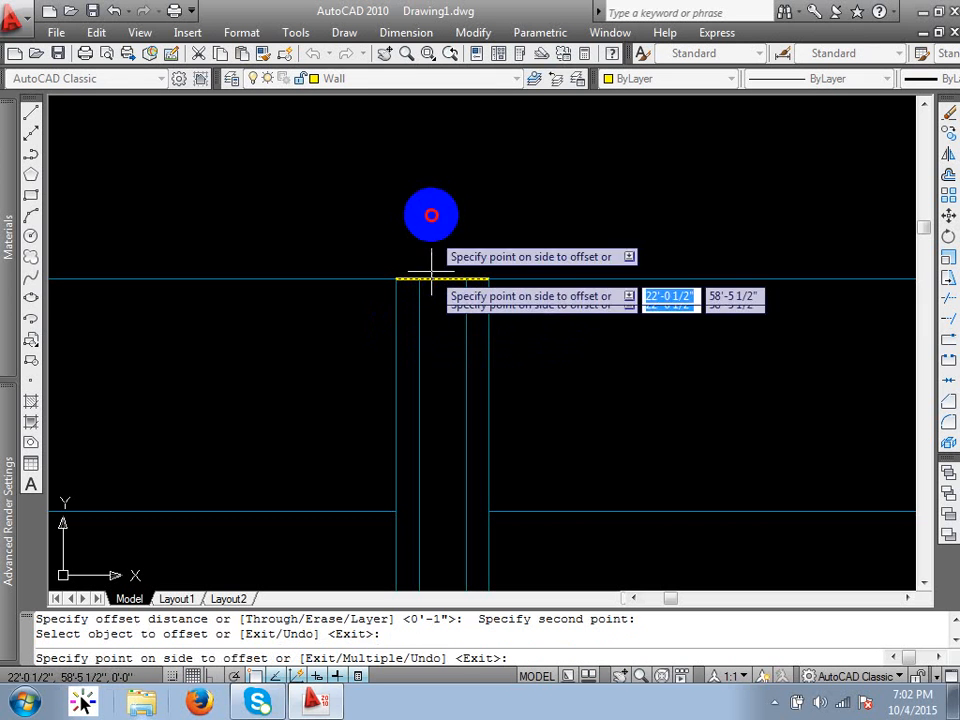
left_click(436, 216)
key("Return")
left_click(456, 281)
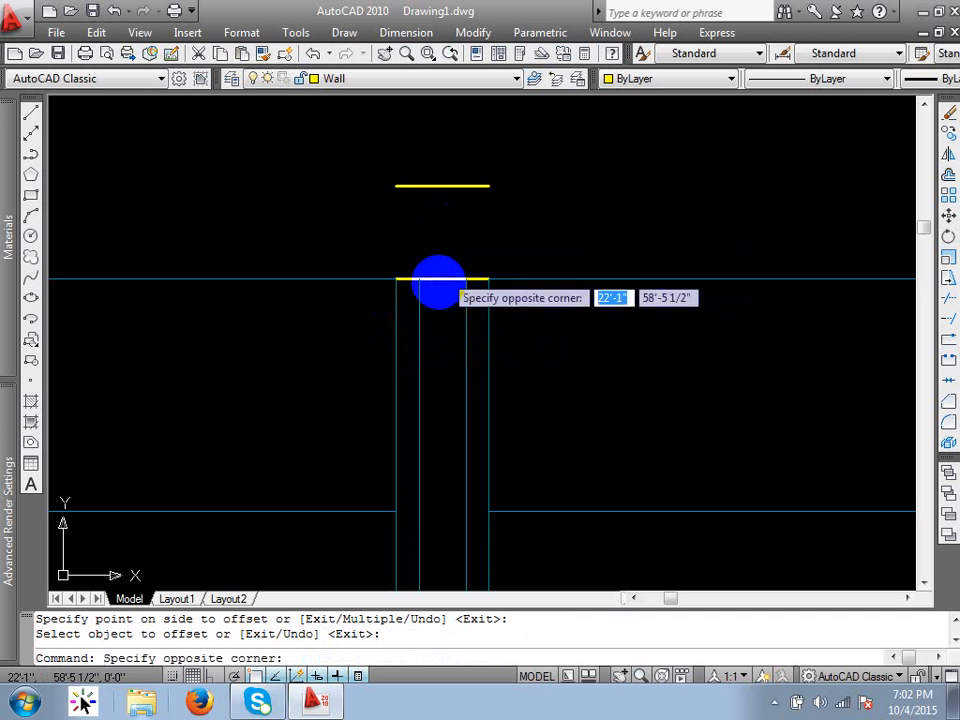
left_click(441, 279)
scroll(456, 167, "down", 3)
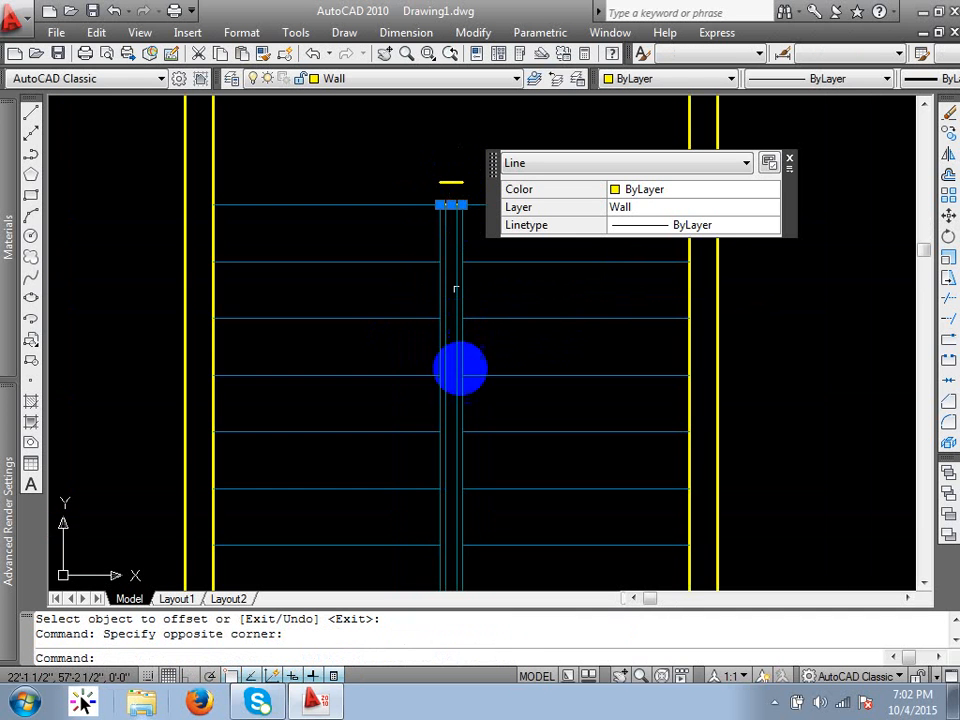
key("Escape")
Step: Draw a horizontal line closing the bottom of the central railing, between the inner ends of the two flights' lowest tread lines
scroll(452, 300, "down", 3)
scroll(450, 455, "up", 5)
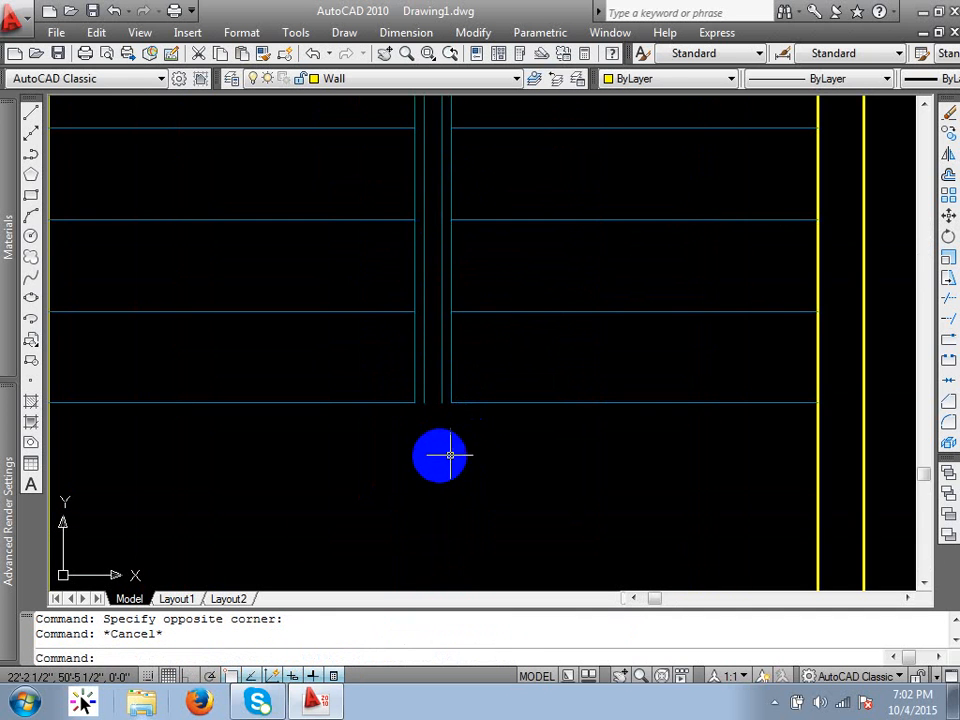
type("l")
key("Return")
scroll(413, 420, "up", 3)
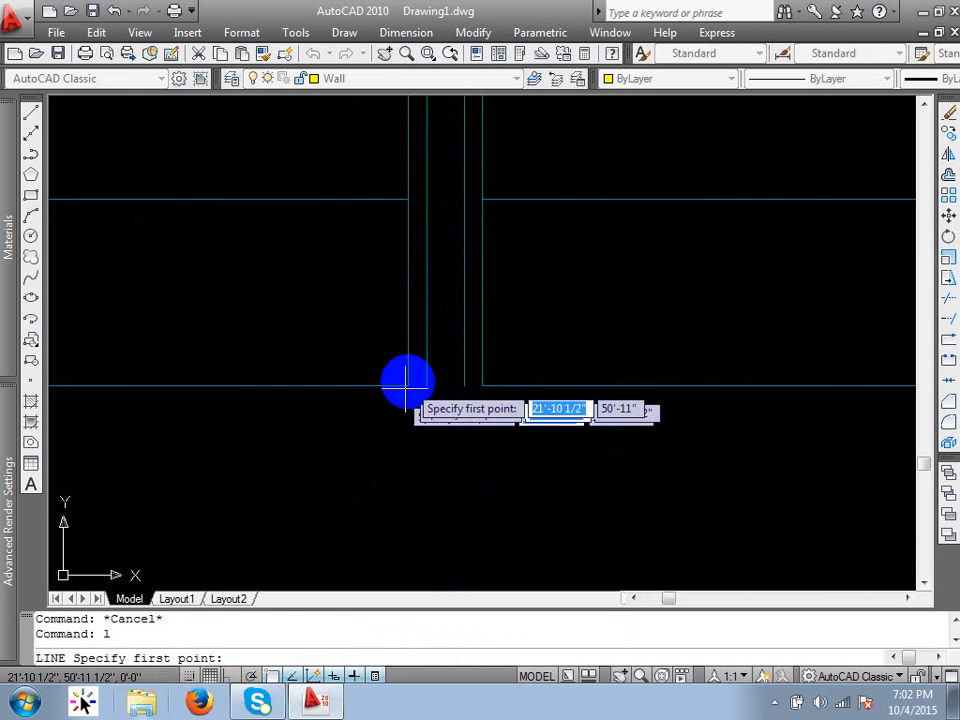
left_click(407, 386)
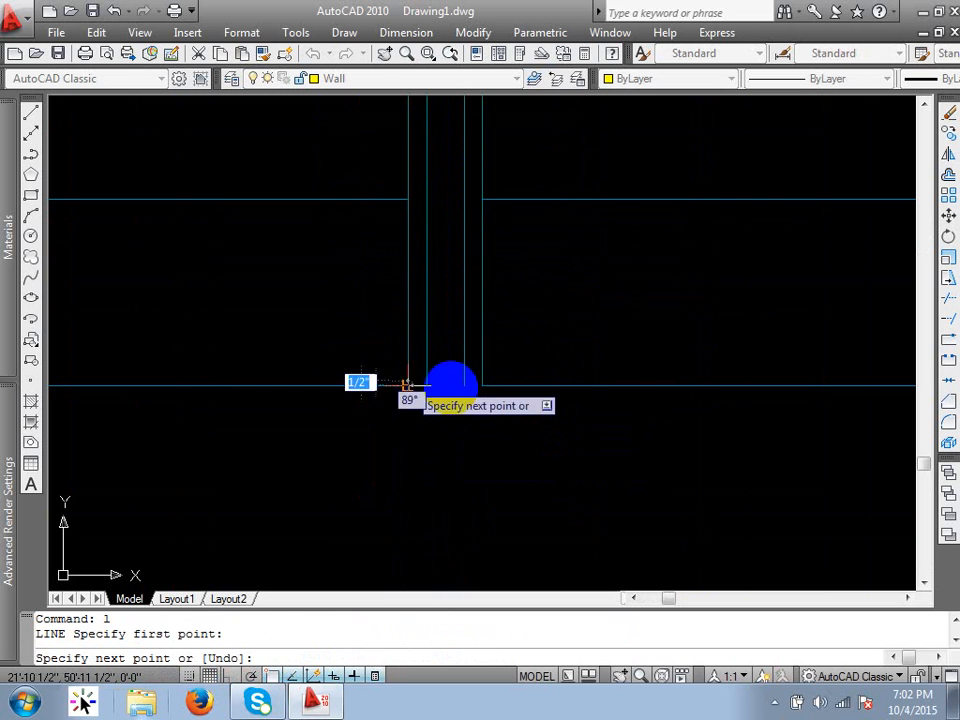
left_click(482, 385)
key("Return")
scroll(450, 423, "up", 2)
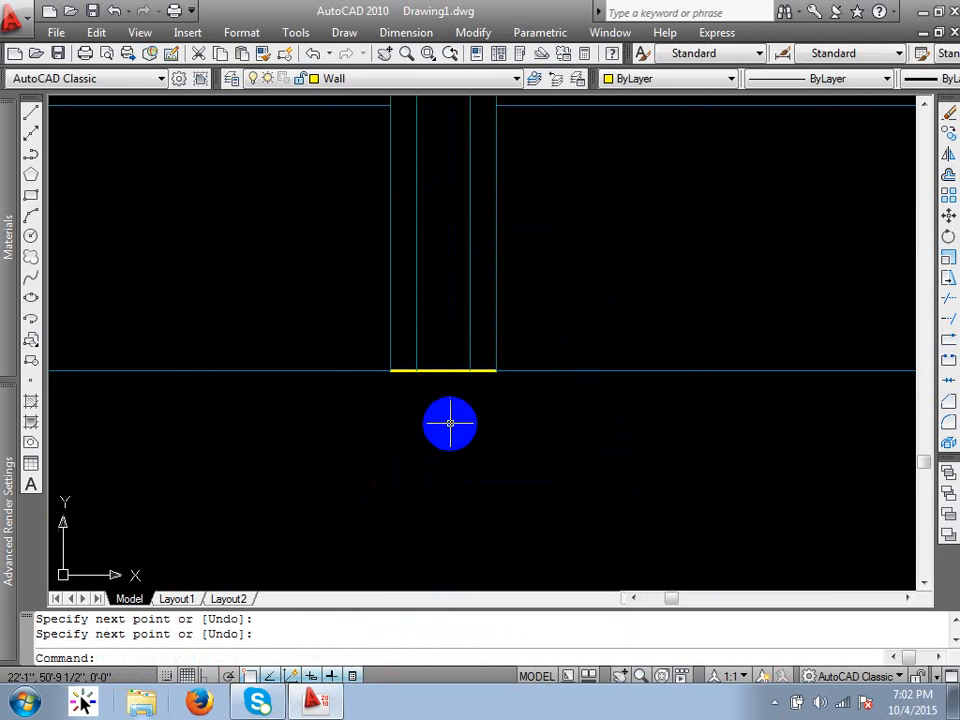
Step: Offset the line closing the bottom of the central railing
type("o")
key("Return")
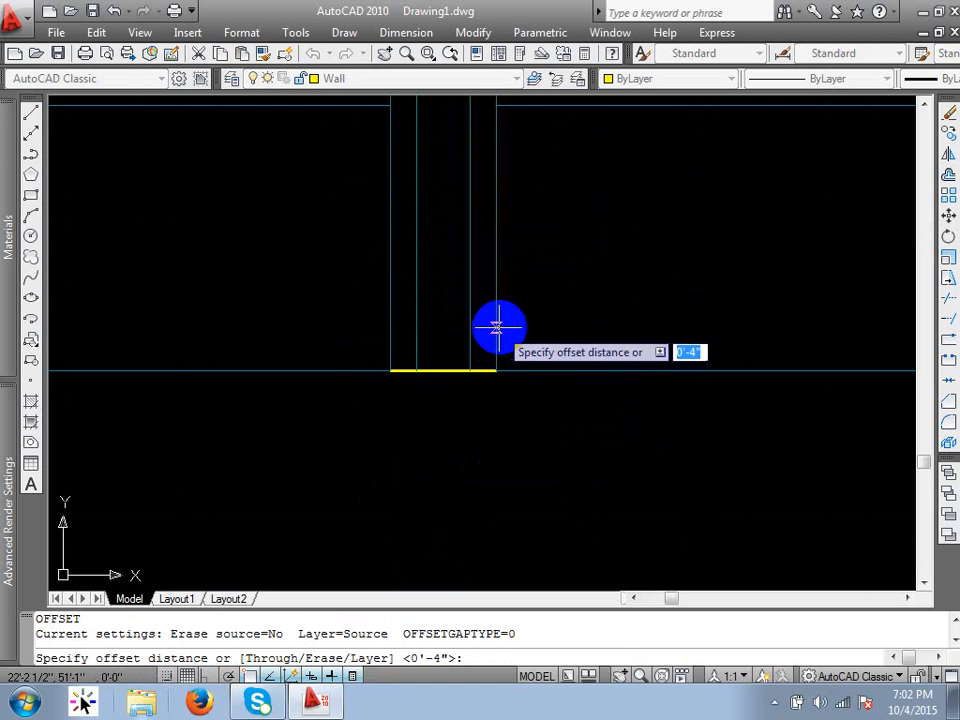
Step: Offset the short yellow line at the railing's lower end 4 inches downward, picking the distance across the railing's outer lines
left_click(497, 326)
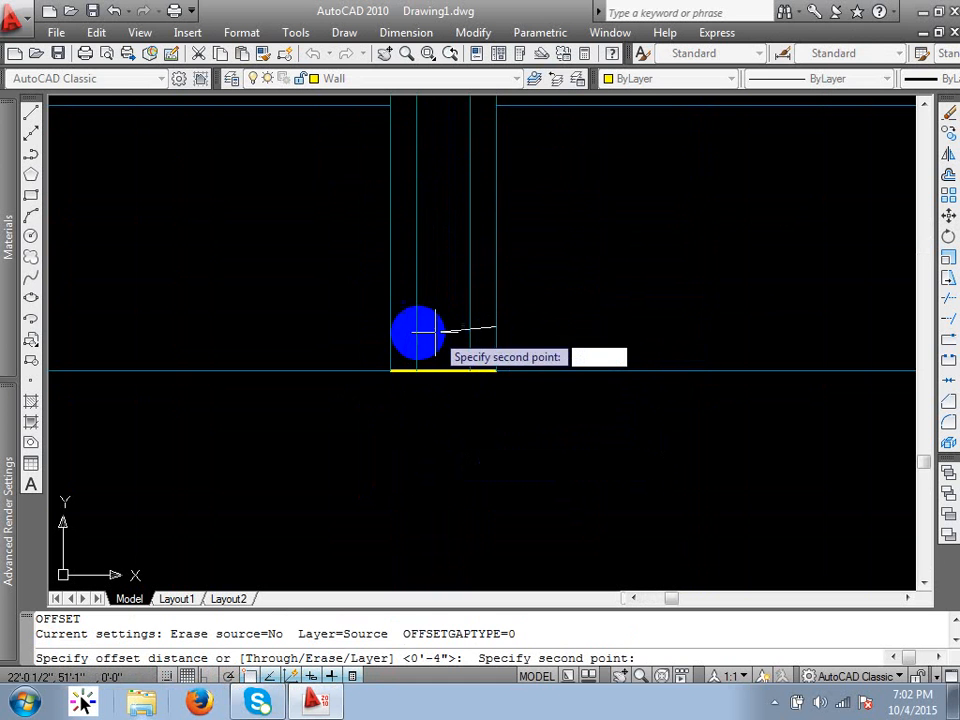
left_click(387, 327)
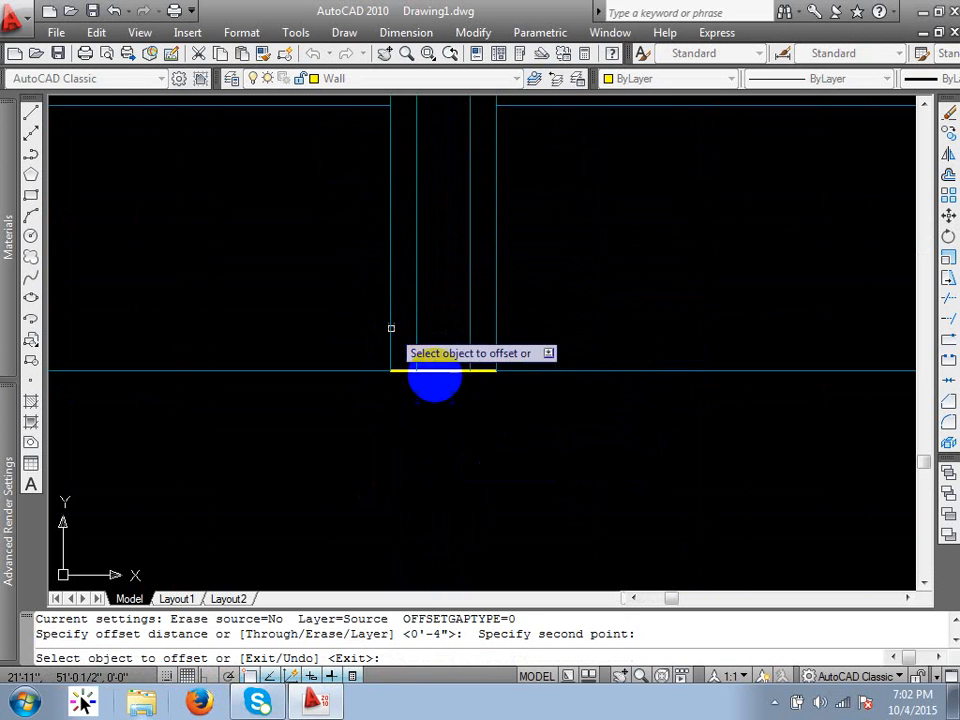
left_click(447, 371)
left_click(444, 407)
key("Return")
Step: Erase the original short yellow line at the railing's lower end, level with the lowest stair treads
left_click(440, 365)
left_click(425, 399)
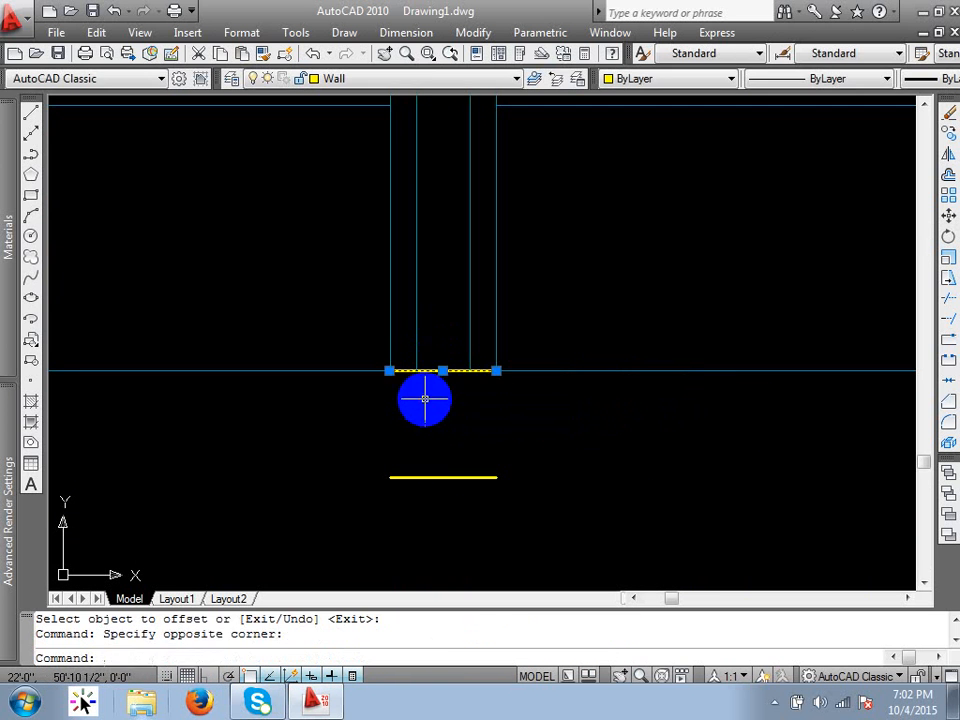
key("Delete")
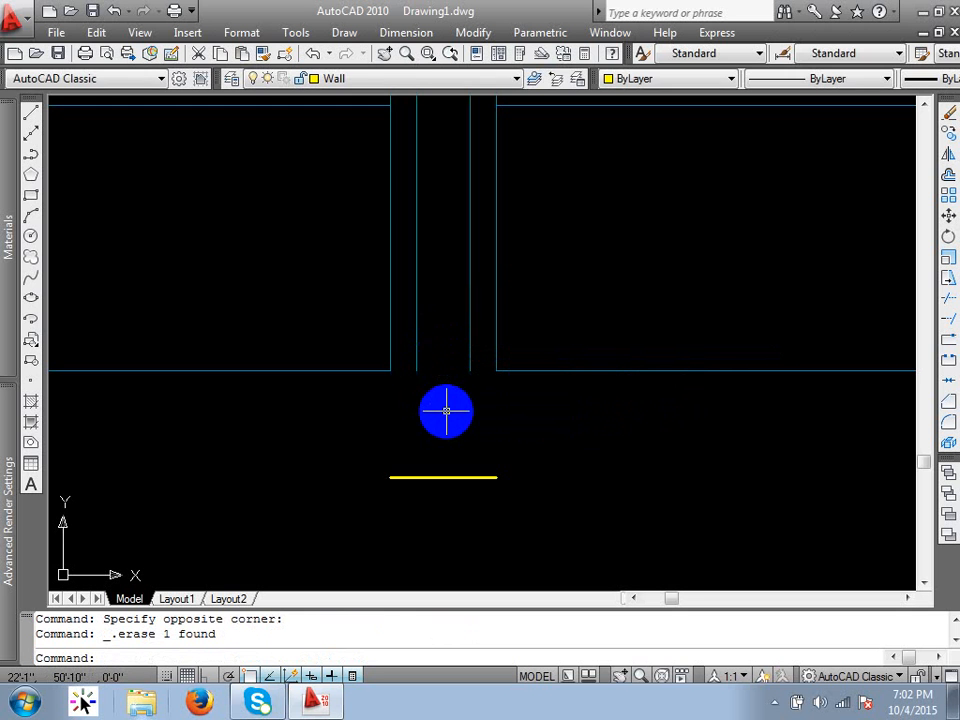
Step: Fillet both outer railing lines with zero radius to the offset yellow line at the lower end
key("Return")
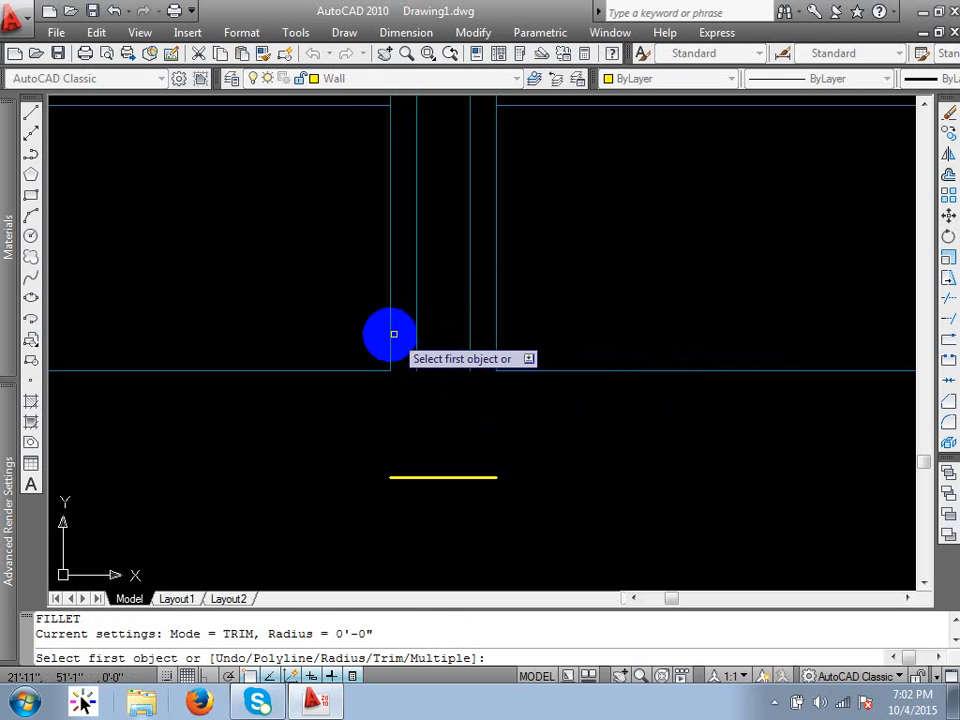
left_click(393, 334)
left_click(447, 477)
key("Return")
left_click(449, 477)
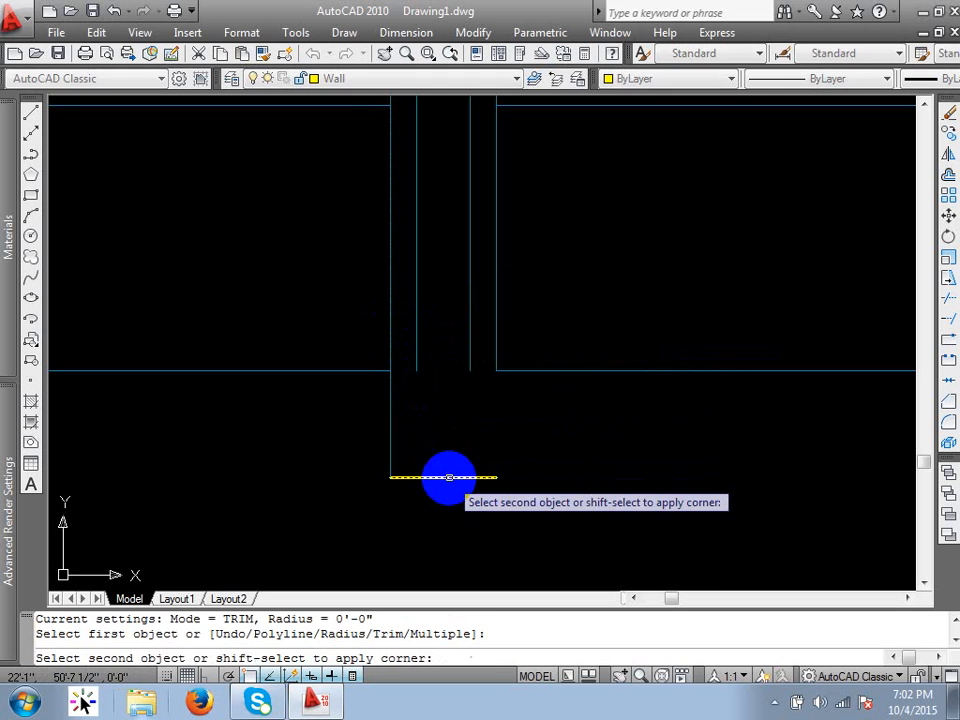
left_click(499, 360)
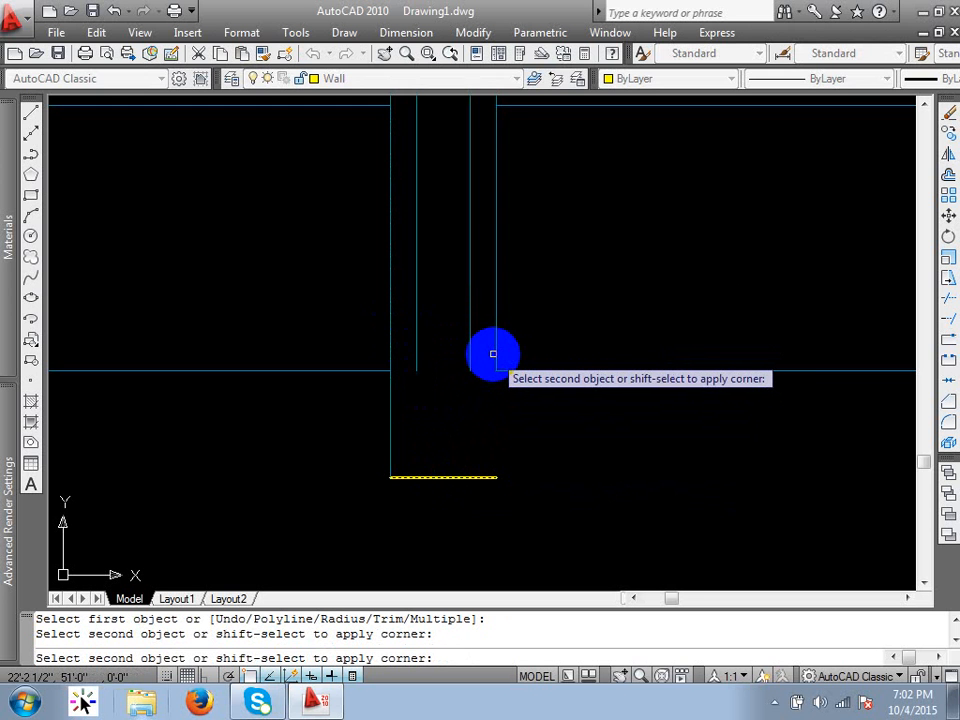
left_click(496, 361)
Step: Fillet both outer railing lines to the offset yellow line at the upper end with zero radius and erase the original line there
scroll(468, 562, "down", 6)
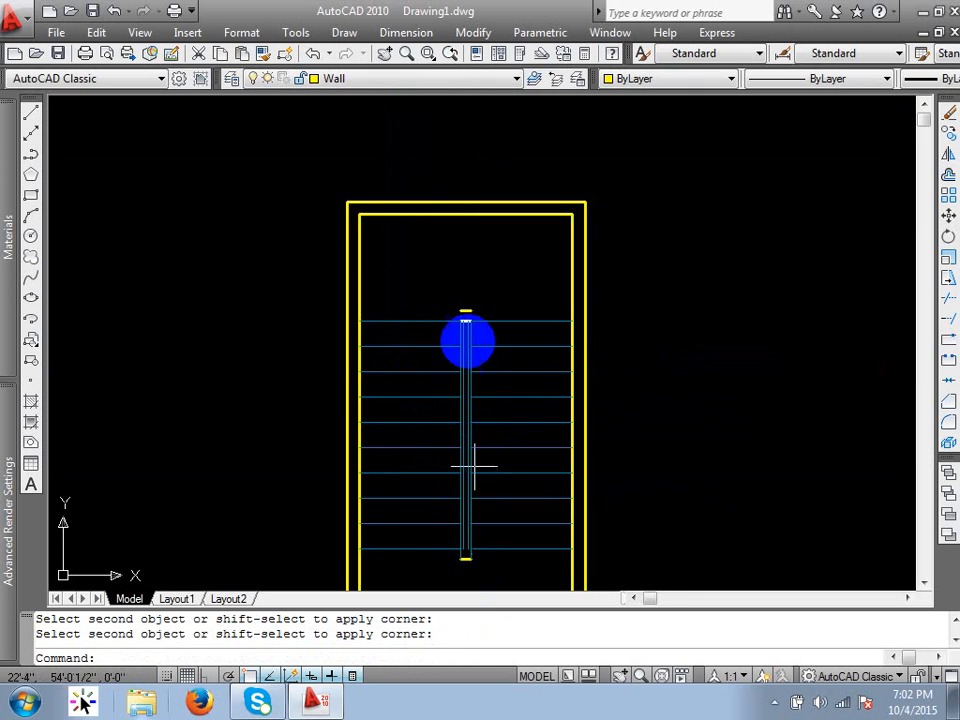
scroll(466, 334, "up", 4)
key("Return")
left_click(445, 237)
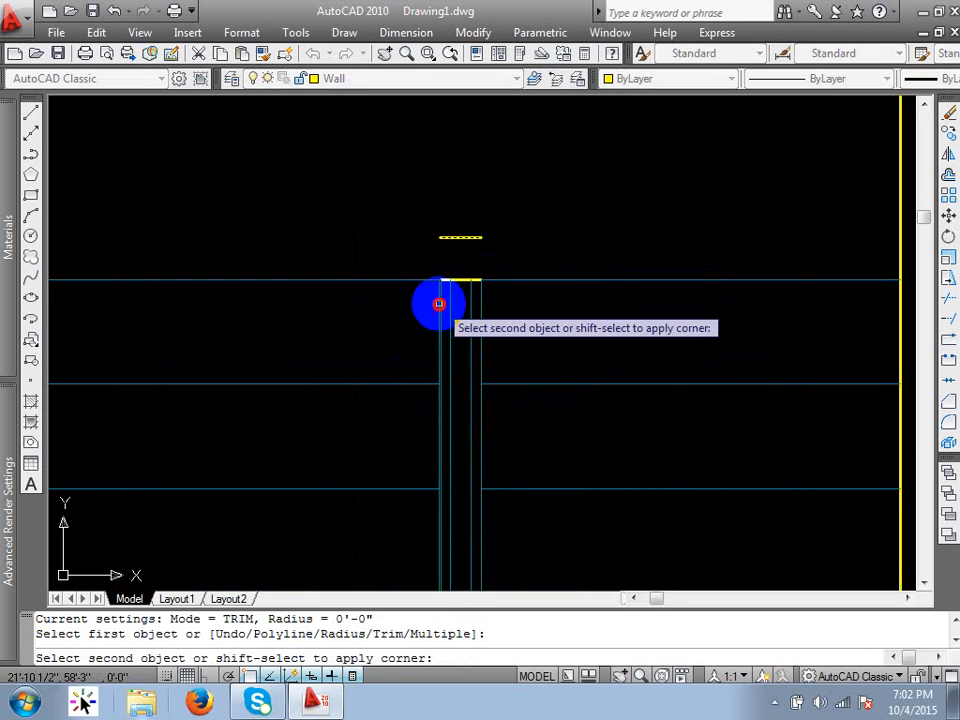
left_click(438, 303)
key("Return")
left_click(458, 237)
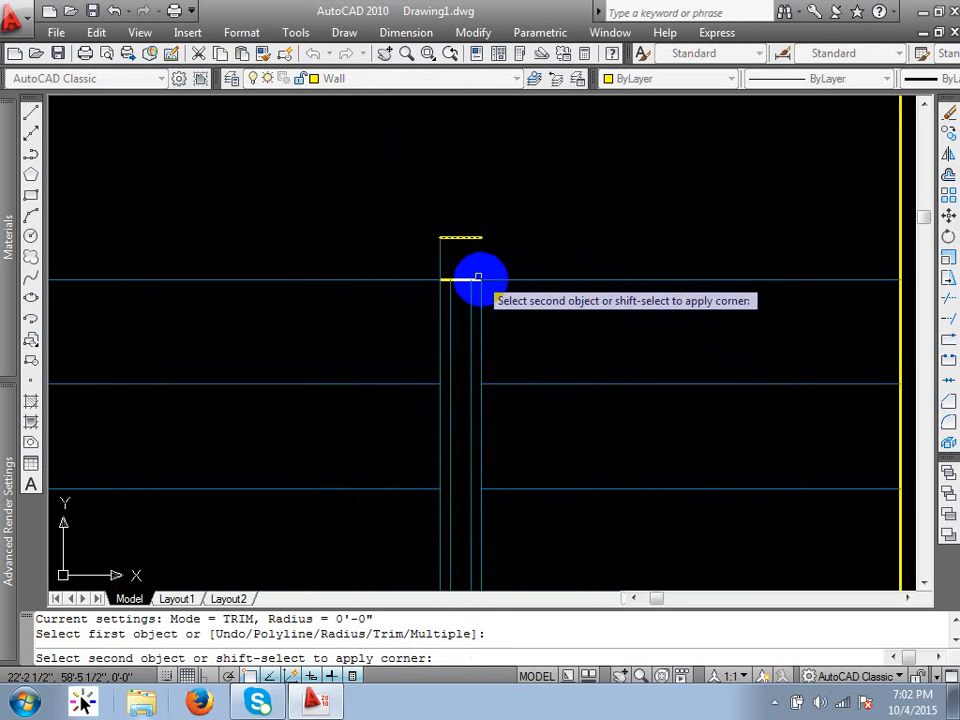
left_click(484, 285)
left_click(478, 292)
left_click(465, 281)
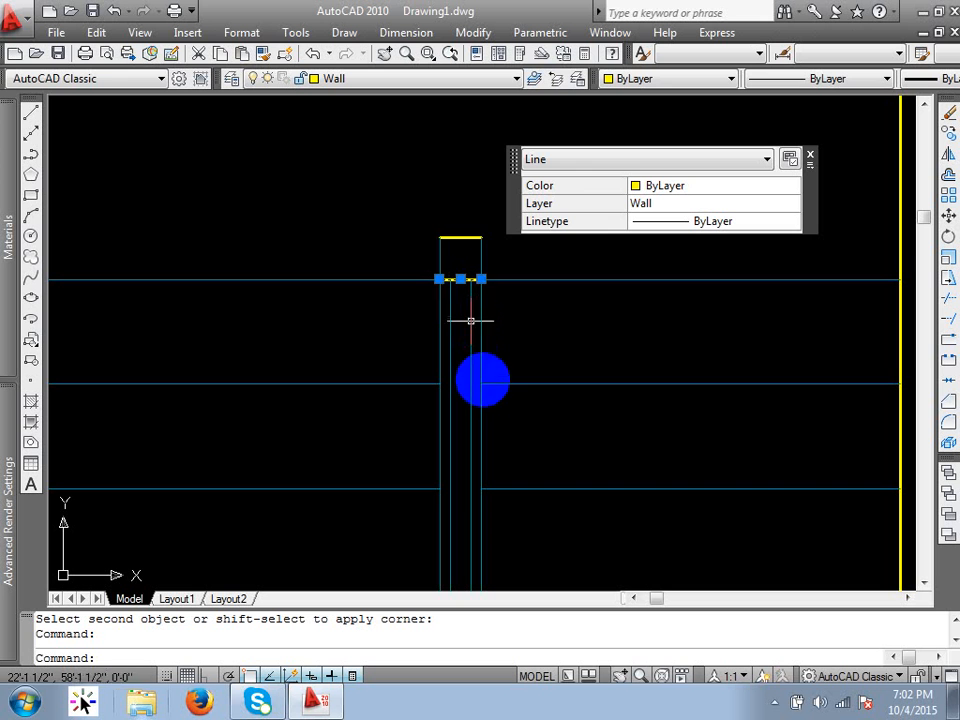
key("Return")
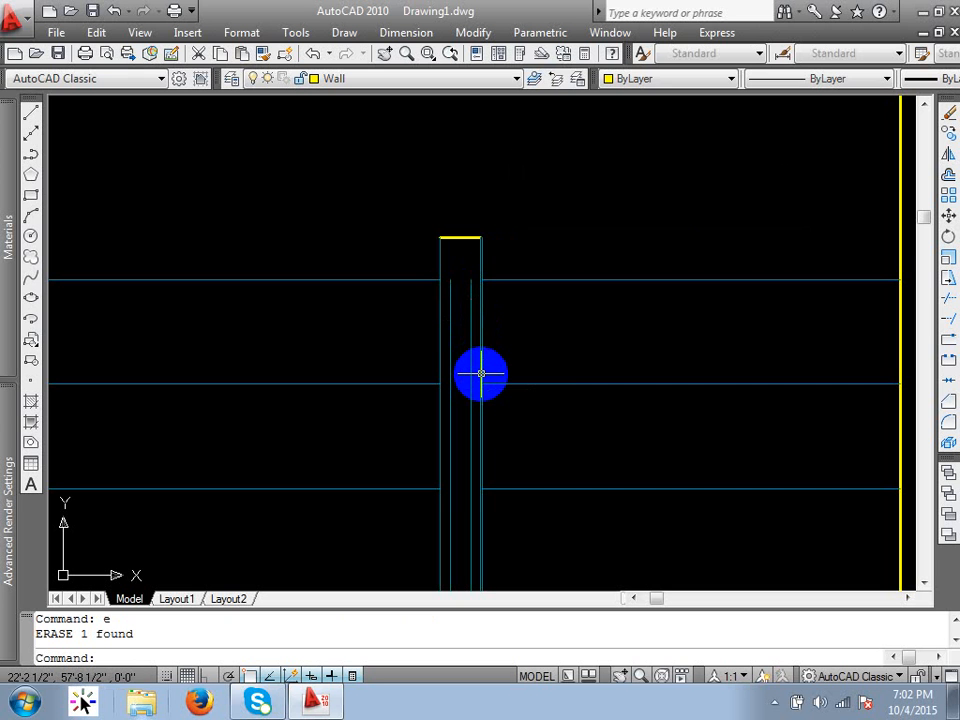
scroll(484, 193, "down", 10)
scroll(476, 361, "up", 8)
mouse_move(503, 314)
middle_mouse_down()
mouse_move(492, 349)
mouse_move(463, 336)
middle_mouse_up()
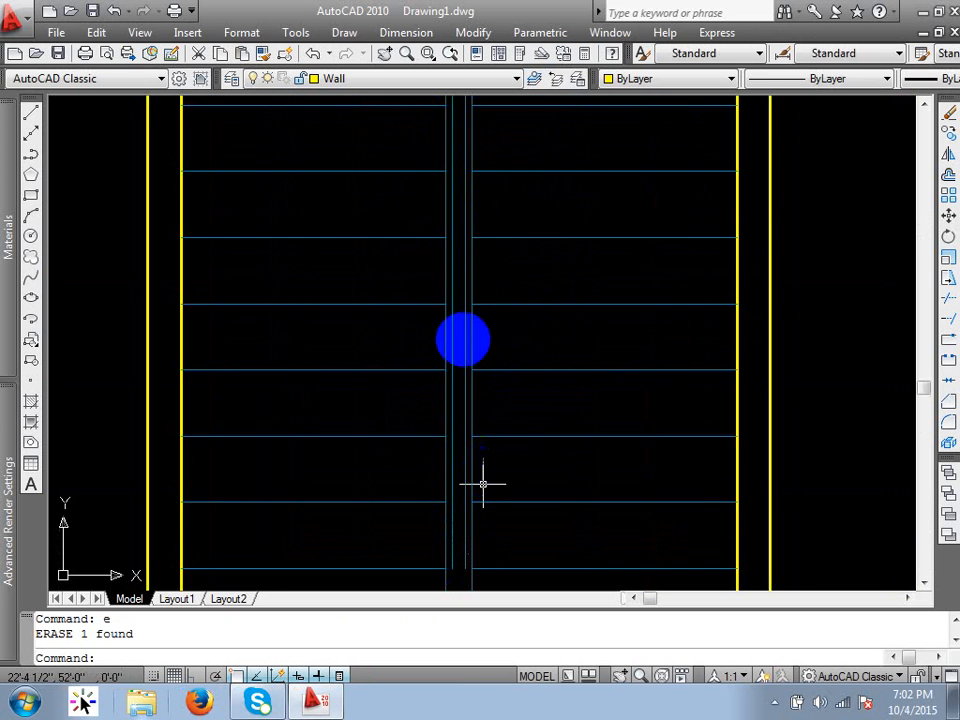
scroll(443, 191, "down", 5)
scroll(433, 298, "up", 7)
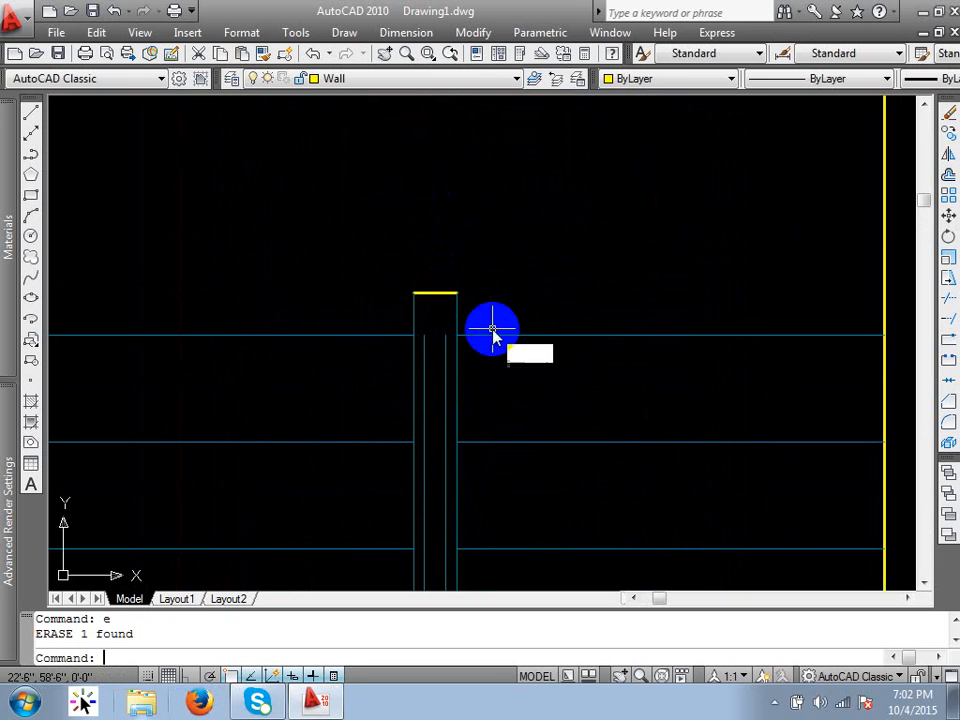
key("Return")
key("Escape")
key("Escape")
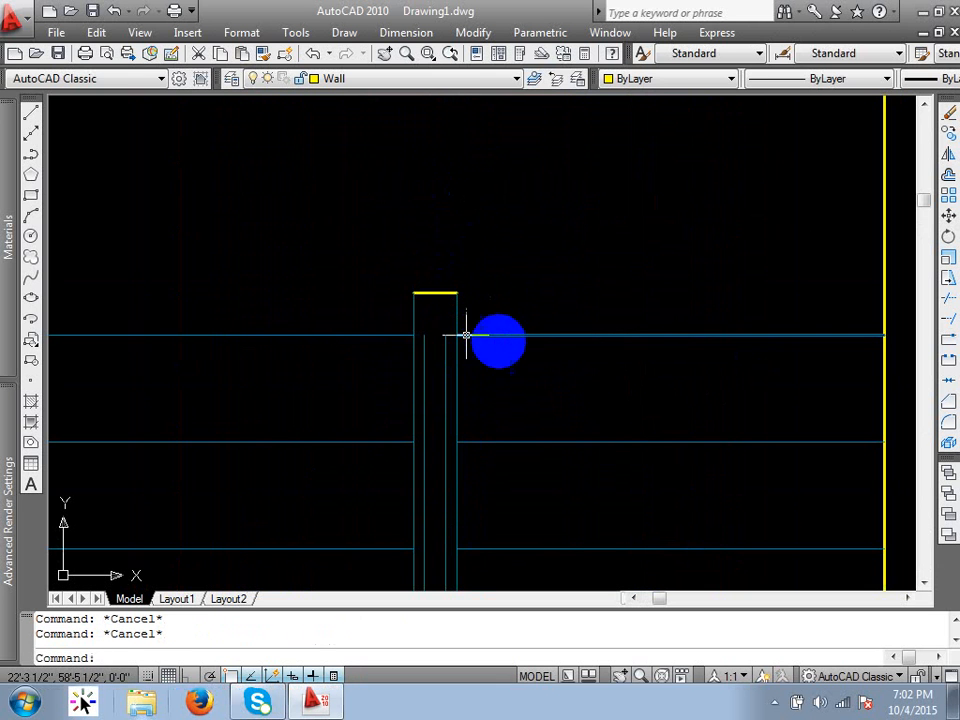
Step: Match the properties of the uppermost stair tread line onto the yellow end lines at both ends of the railing
type("ma")
key("Return")
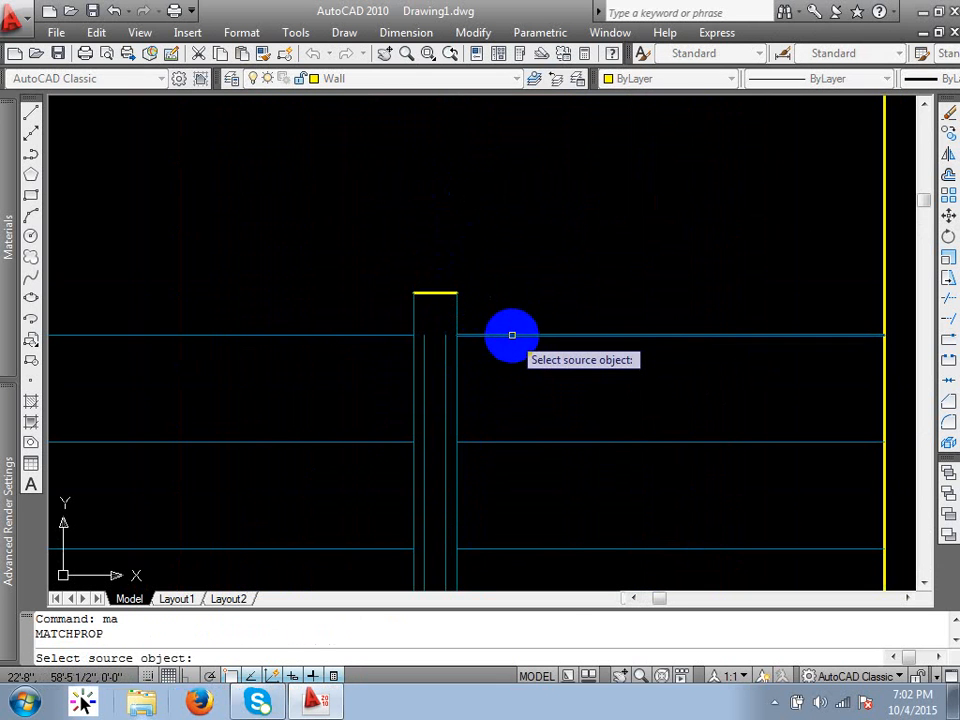
left_click(512, 335)
left_click_drag(453, 243, 414, 293)
scroll(465, 446, "down", 6)
scroll(439, 510, "up", 3)
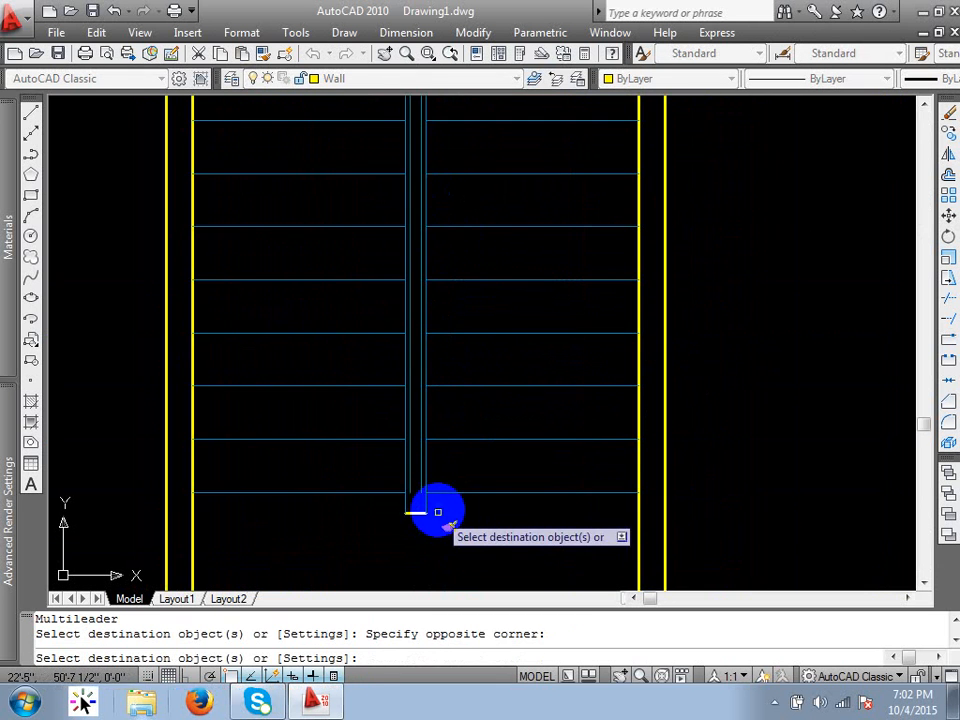
left_click(384, 534)
left_click(444, 495)
key("Return")
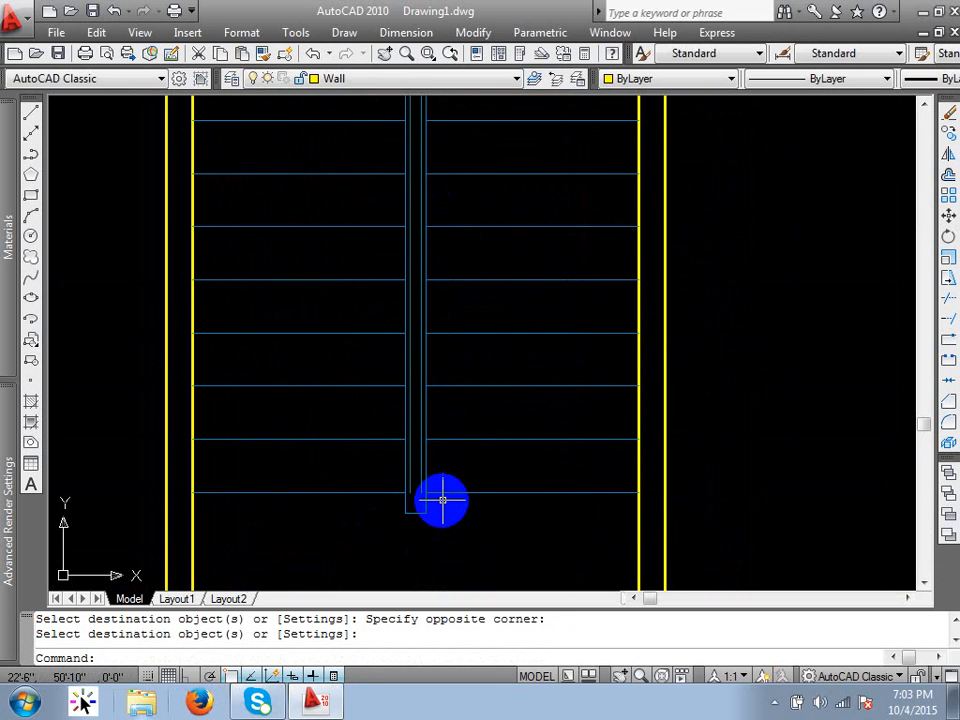
Step: Offset the railing's lower end line inward by the picked gap between the inner and outer railing lines
scroll(433, 507, "up", 3)
type("o")
key("Return")
scroll(411, 456, "up", 3)
left_click(402, 437)
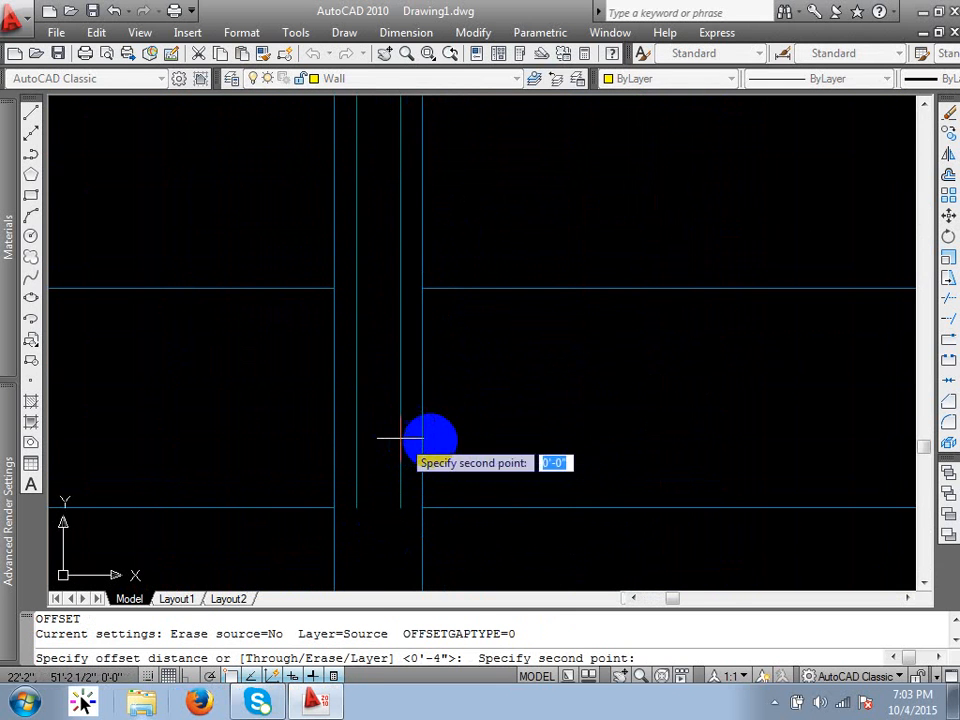
left_click(424, 440)
scroll(430, 364, "down", 3)
scroll(422, 436, "up", 3)
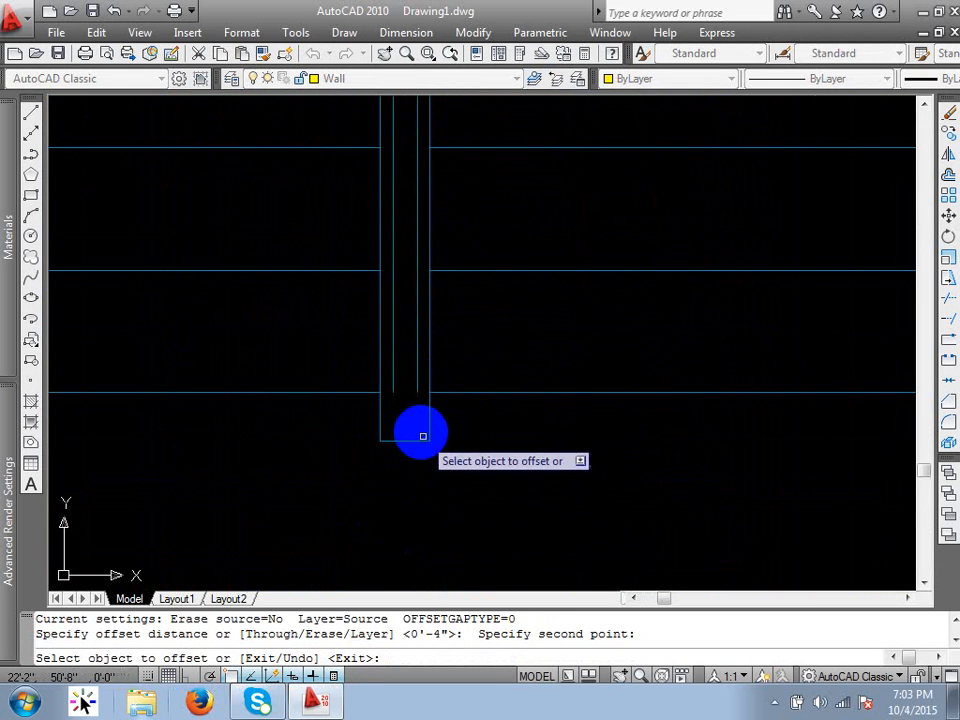
left_click(421, 438)
left_click(407, 551)
Step: Offset the railing's upper end line inward by the same distance and finish the Offset command
scroll(405, 381, "down", 3)
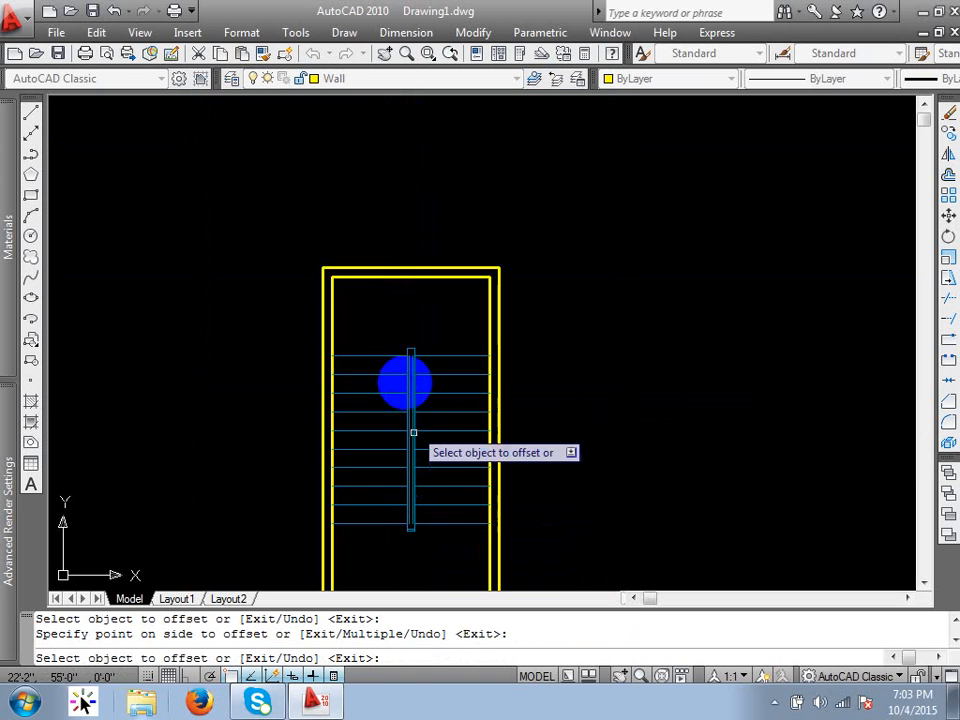
scroll(421, 334, "up", 3)
left_click(431, 269)
left_click(433, 305)
key("Return")
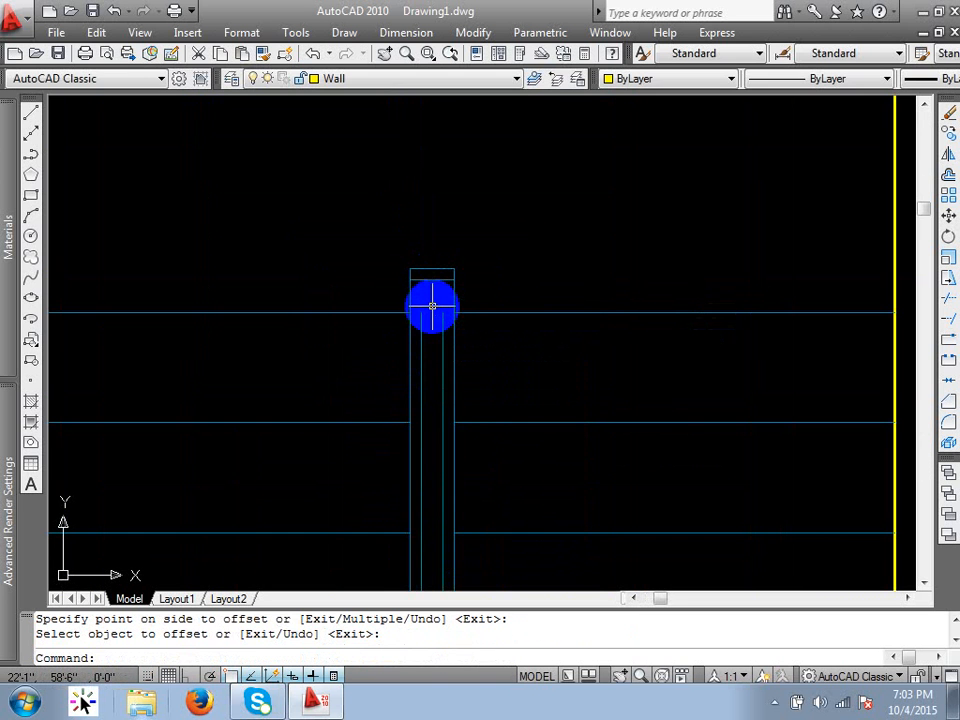
Step: Fillet both inner railing lines with zero radius to the inner end line at the upper end
type("f")
key("Return")
scroll(433, 293, "up", 3)
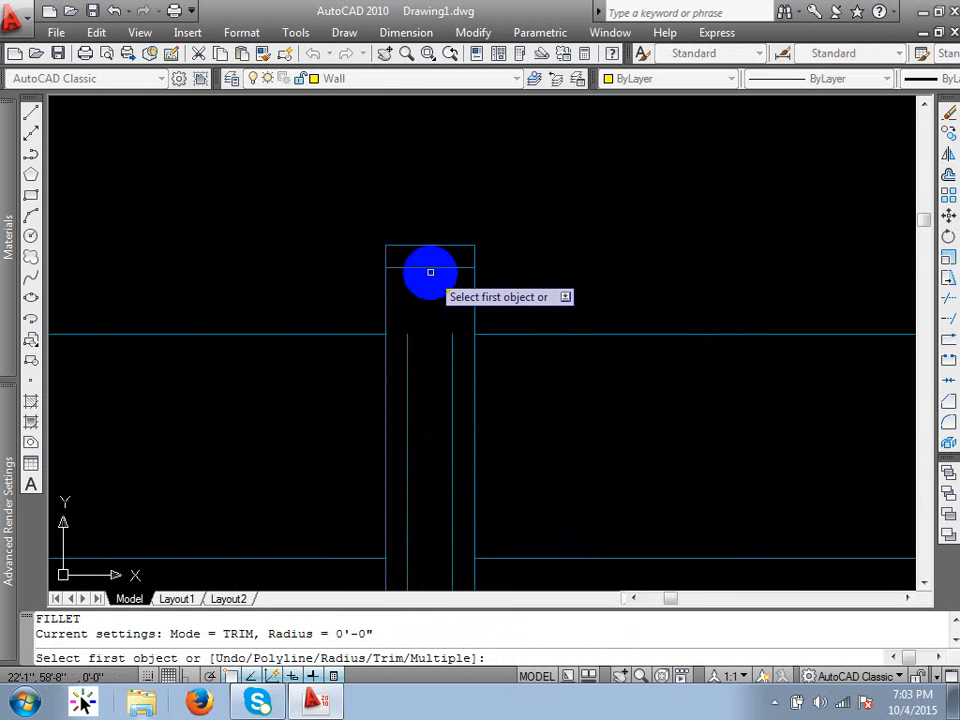
left_click(429, 268)
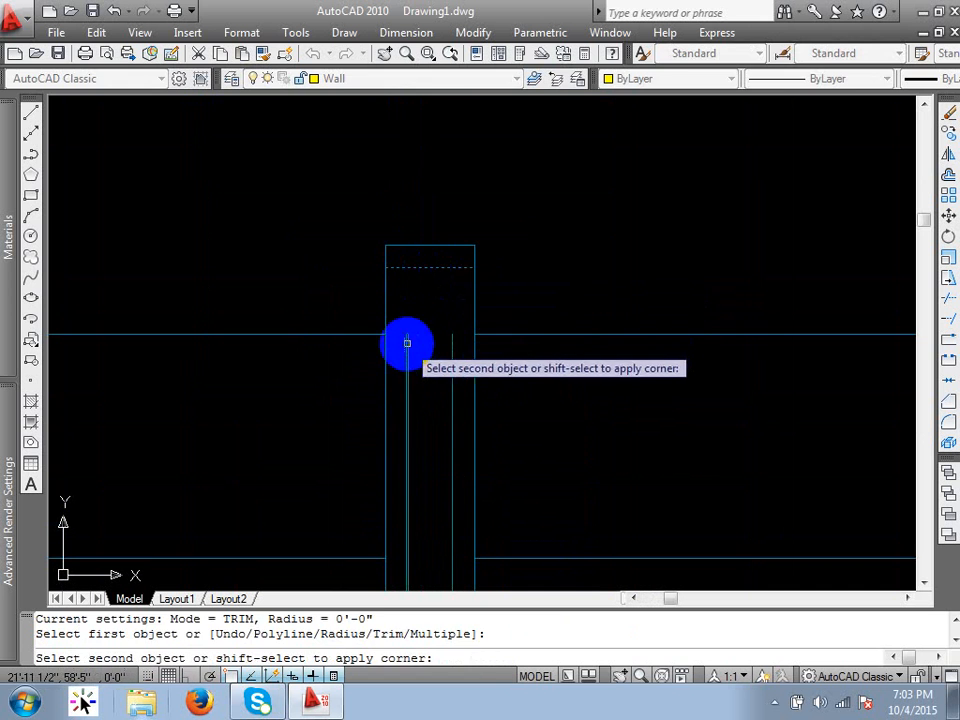
left_click(407, 337)
key("Return")
left_click(423, 272)
left_click(450, 336)
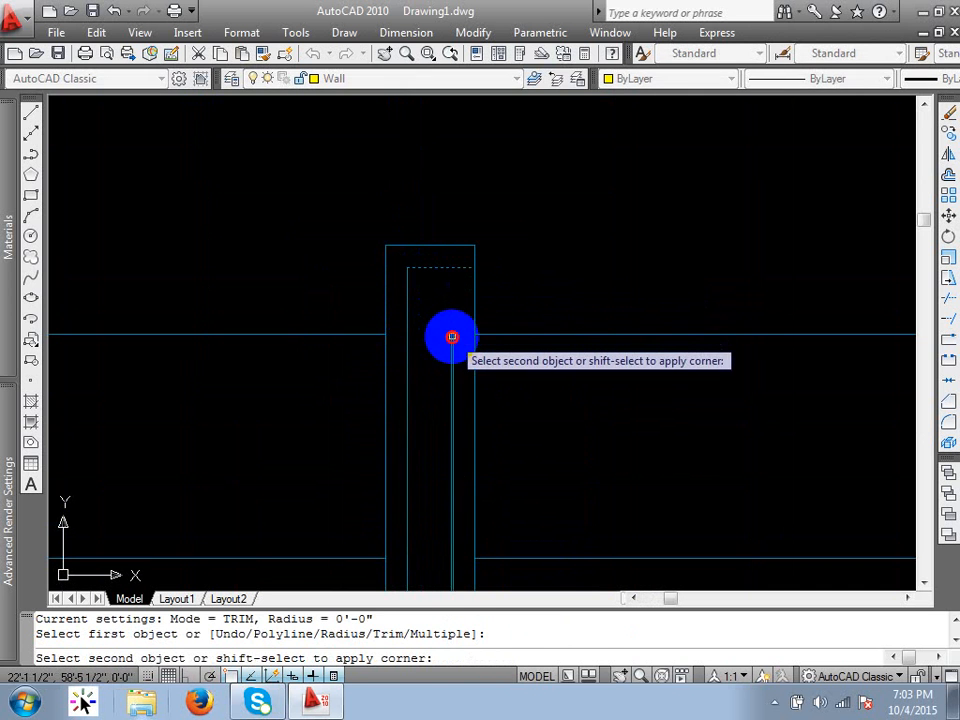
Step: Fillet both inner railing lines with zero radius to the inner end line at the lower end
scroll(446, 251, "down", 4)
scroll(449, 398, "up", 4)
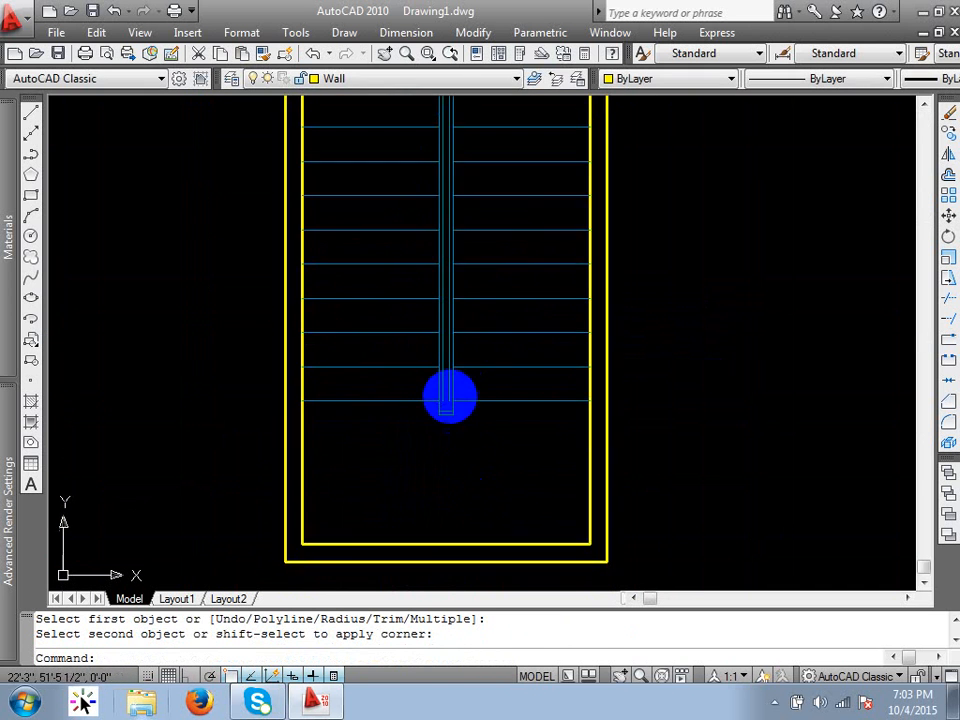
key("Return")
scroll(452, 405, "up", 1)
left_click(452, 405)
scroll(452, 405, "up", 1)
left_click(448, 420)
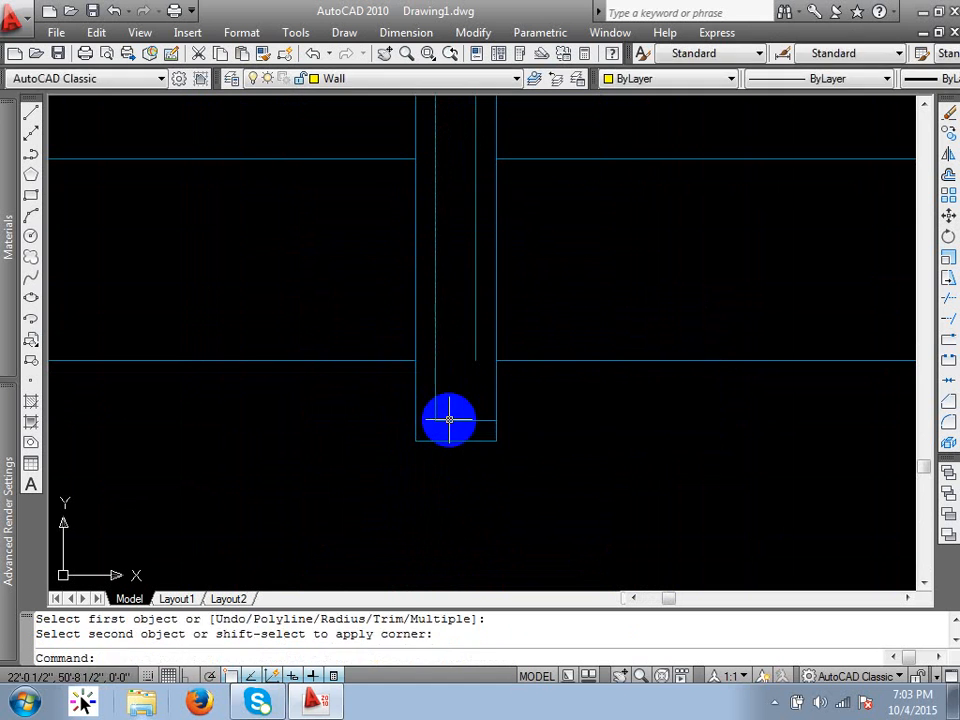
key("Return")
left_click(452, 420)
left_click(473, 360)
Step: Regenerate the model with the whole staircase in view
scroll(480, 465, "down", 5)
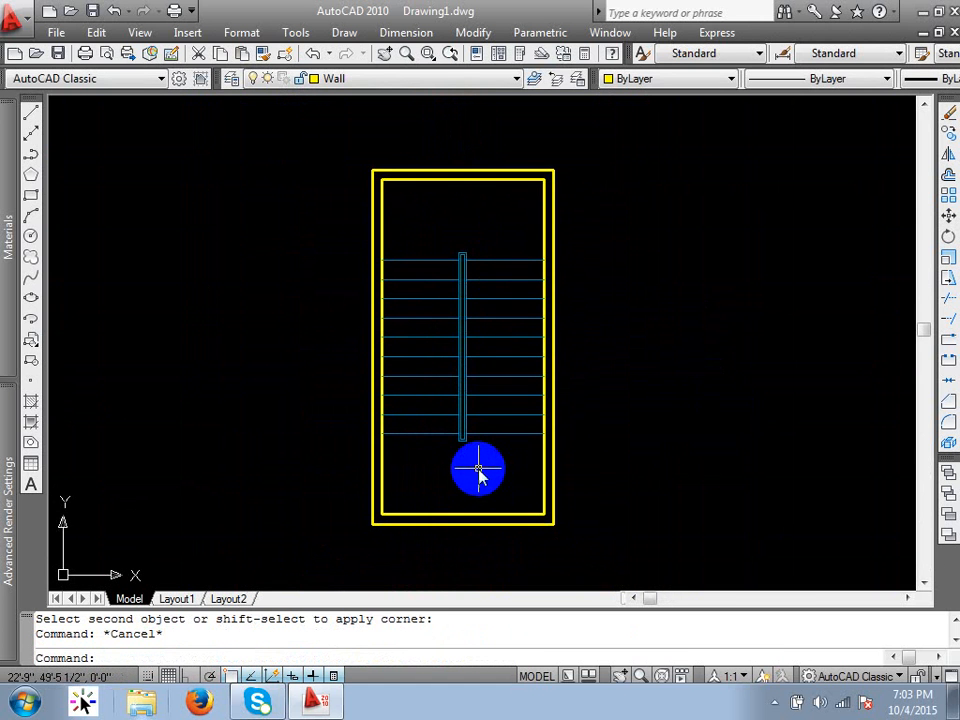
type("re")
key("Return")
Step: Assign all eight lines of the central railing to the Railing layer and clear the selection
scroll(470, 455, "up", 6)
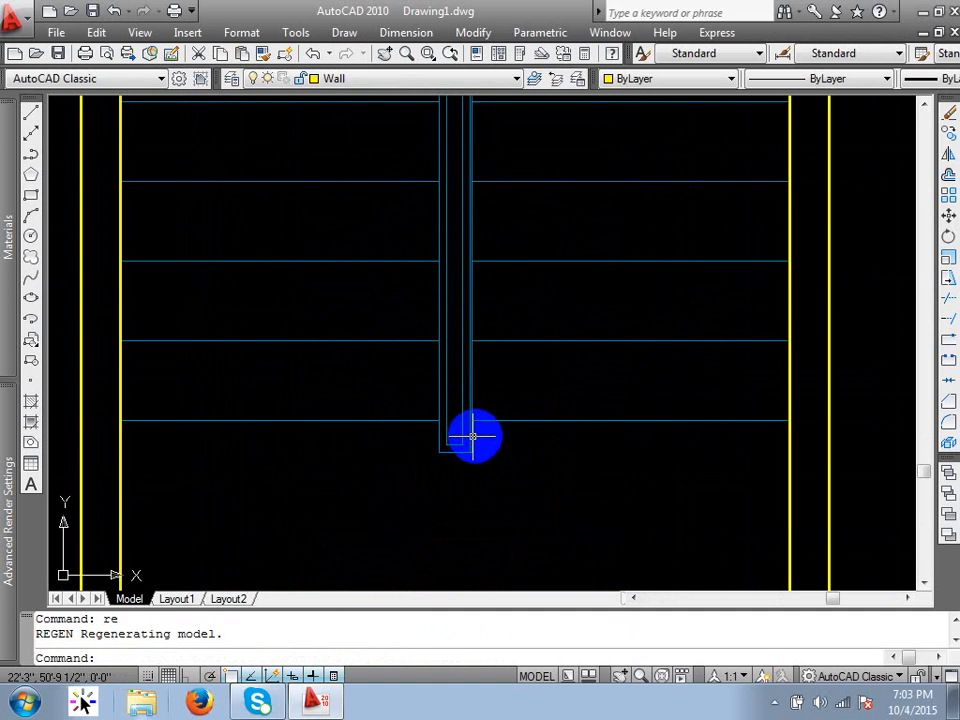
left_click(480, 428)
left_click(405, 467)
scroll(422, 347, "down", 6)
scroll(432, 303, "up", 5)
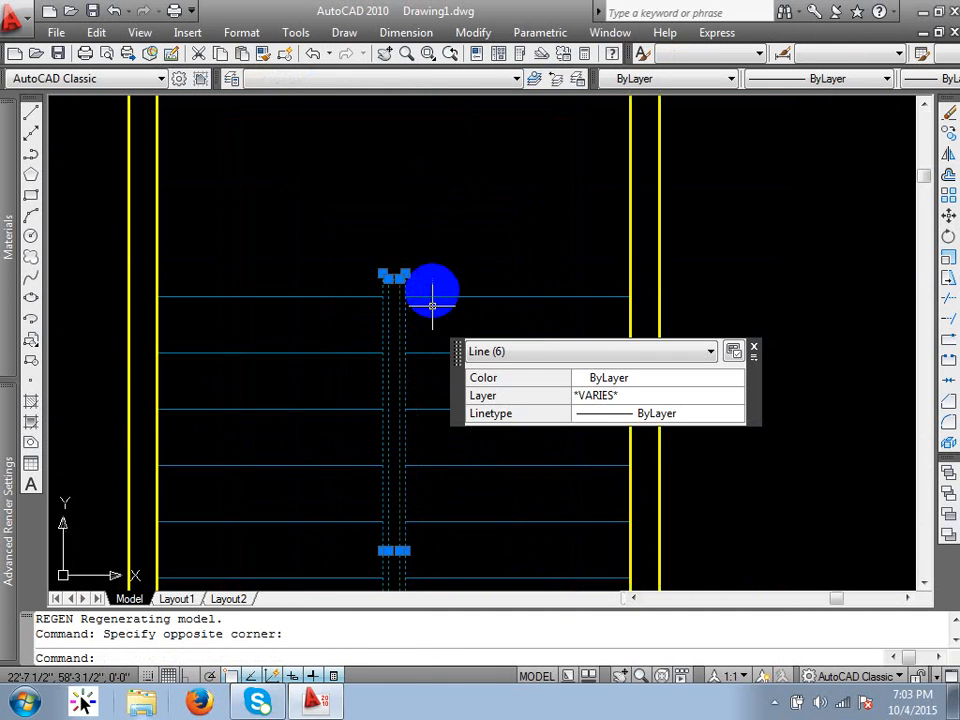
left_click(439, 253)
left_click(371, 294)
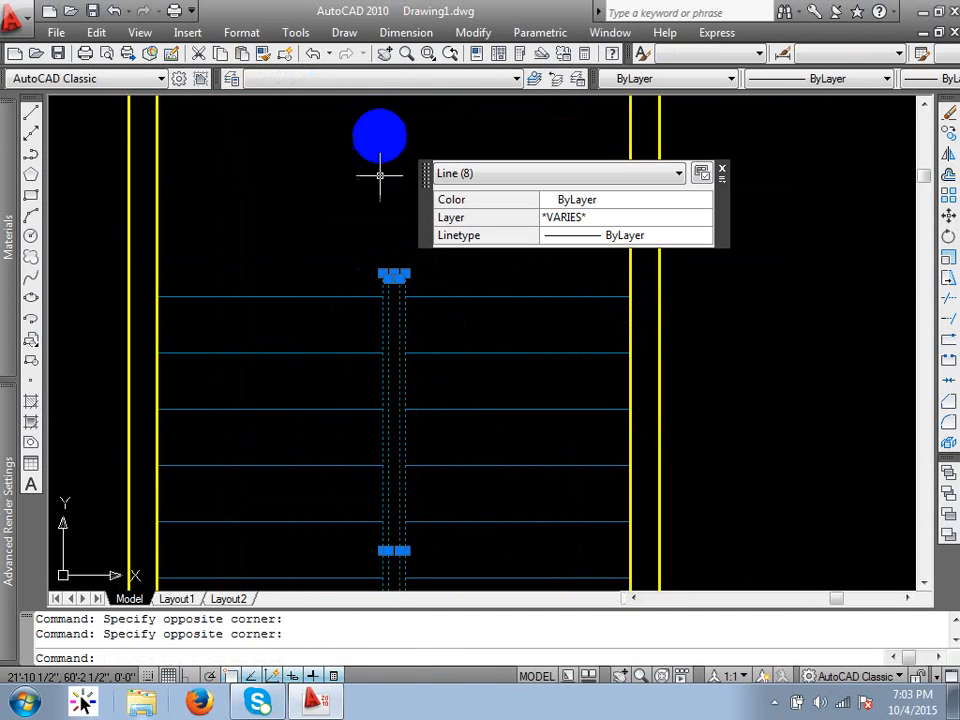
left_click(377, 80)
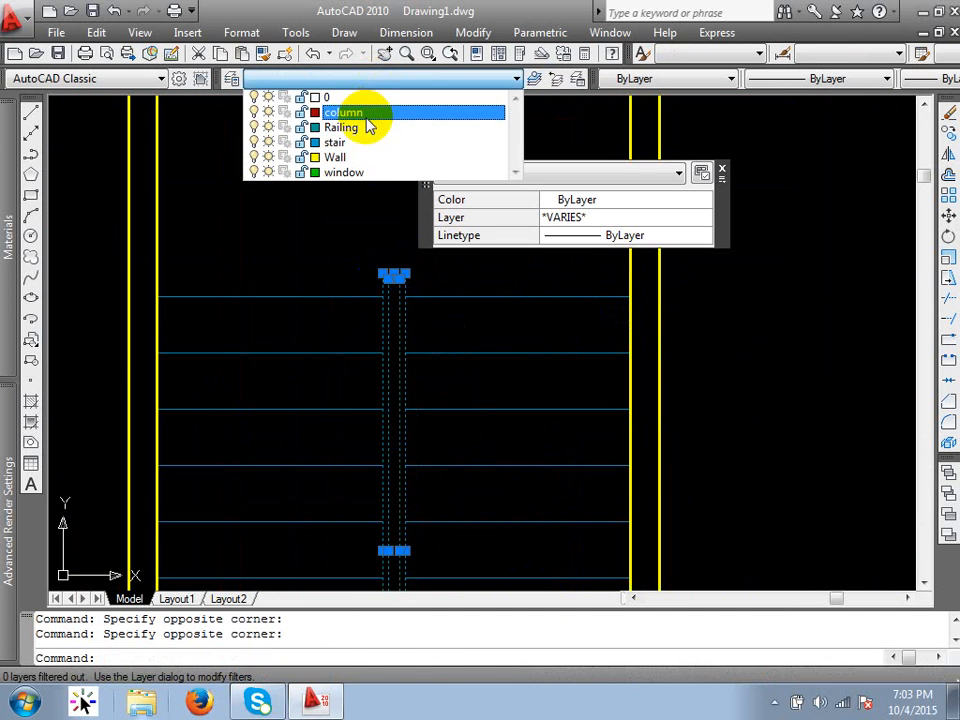
left_click(368, 126)
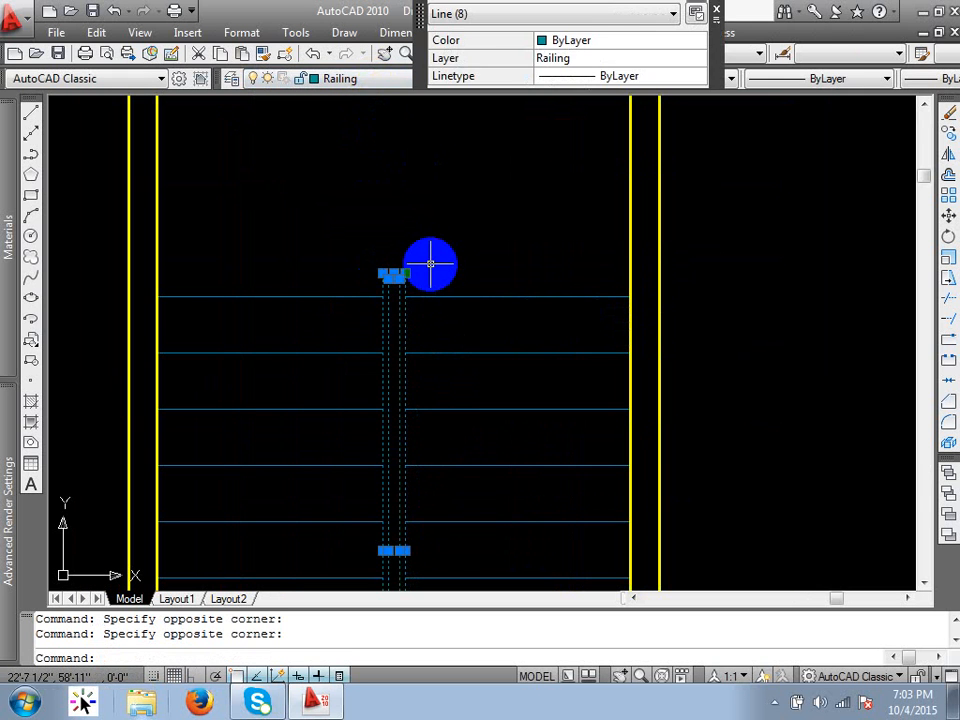
key("Escape")
scroll(468, 235, "down", 2)
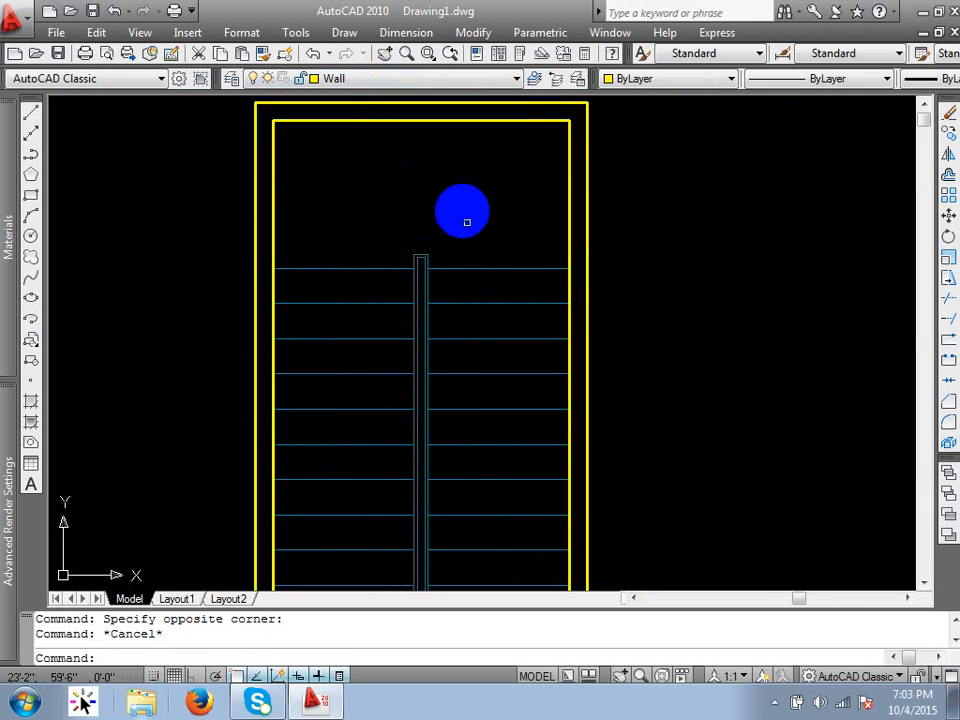
scroll(467, 222, "down", 2)
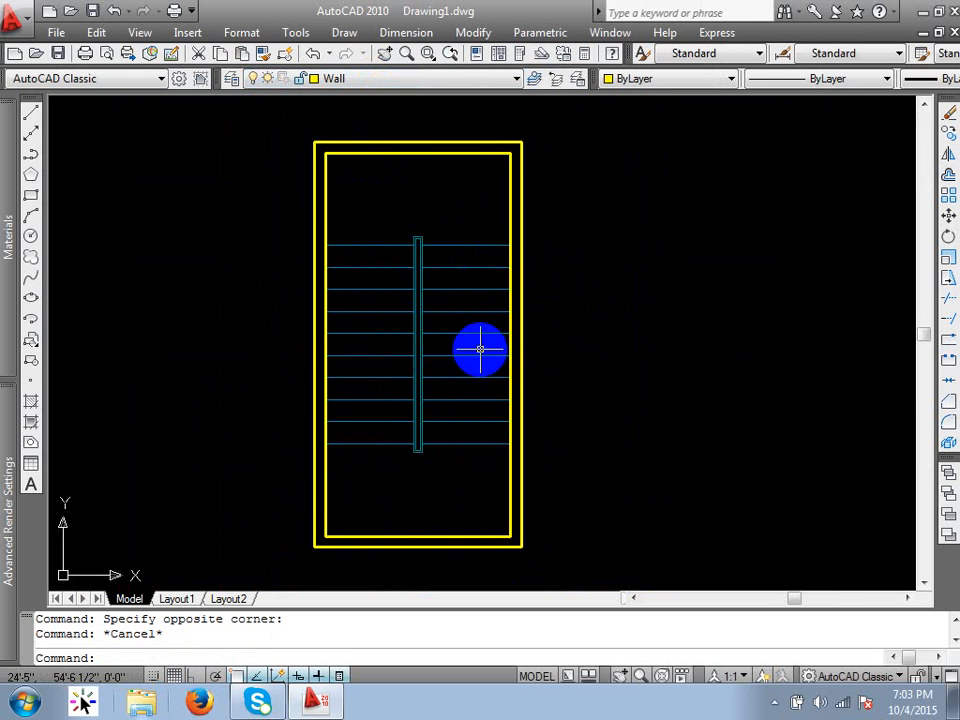
Step: Review the drawing's layers and their colours and lineweights in the Layer Properties Manager, and close it
middle_click_drag(535, 395, 578, 386)
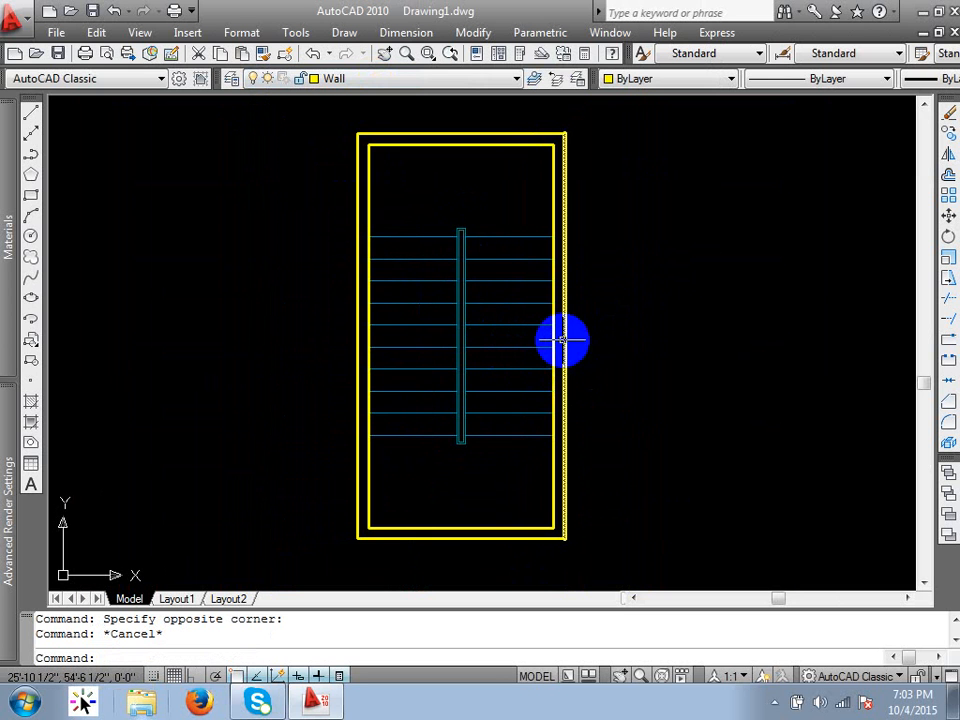
middle_click_drag(647, 364, 443, 377)
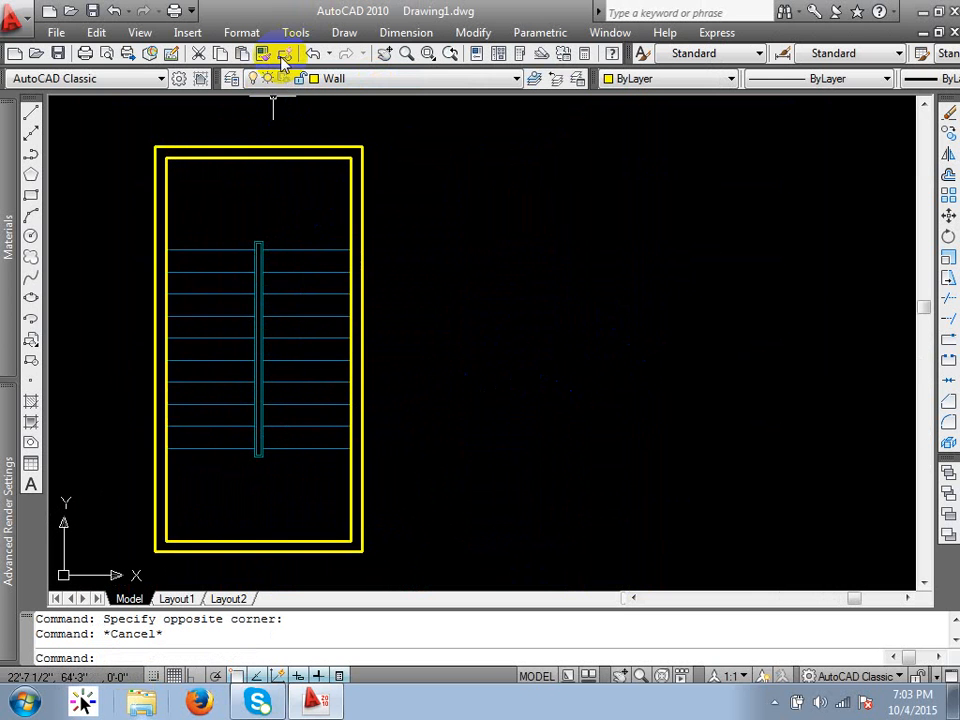
left_click(230, 78)
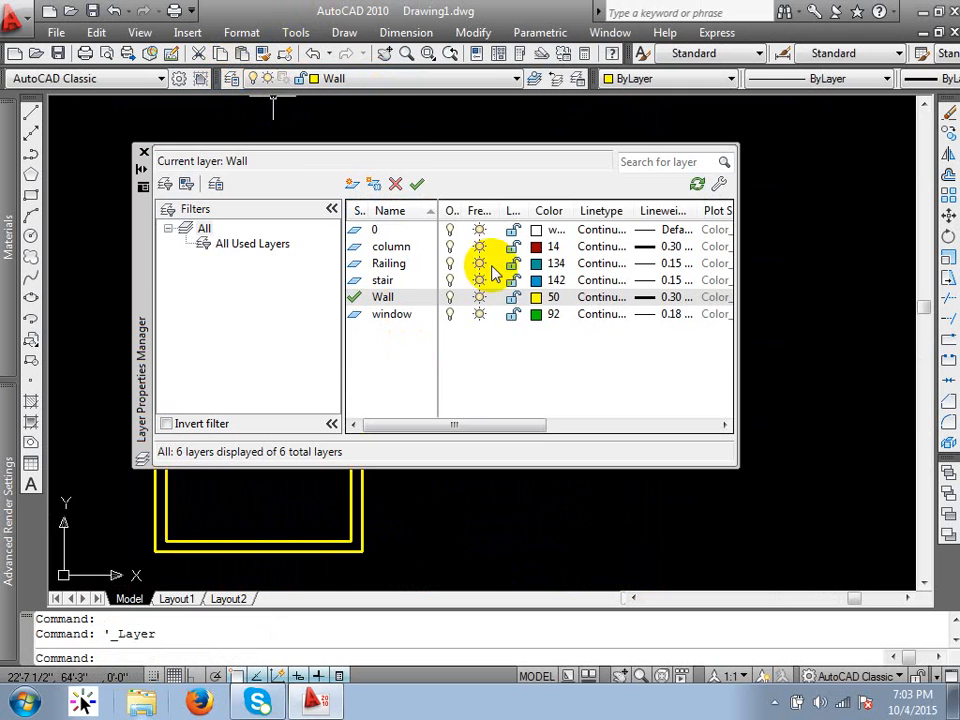
left_click(142, 148)
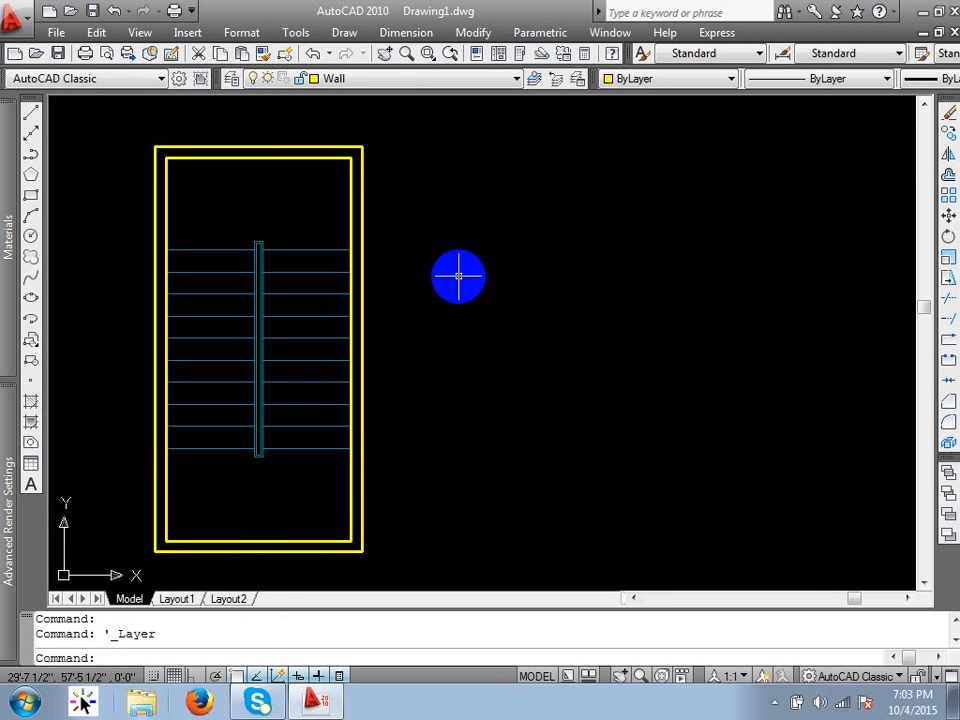
Step: Select the central railing's lines with crossing windows at both ends to check their layer, and clear the selection
scroll(291, 249, "up", 5)
left_click(258, 188)
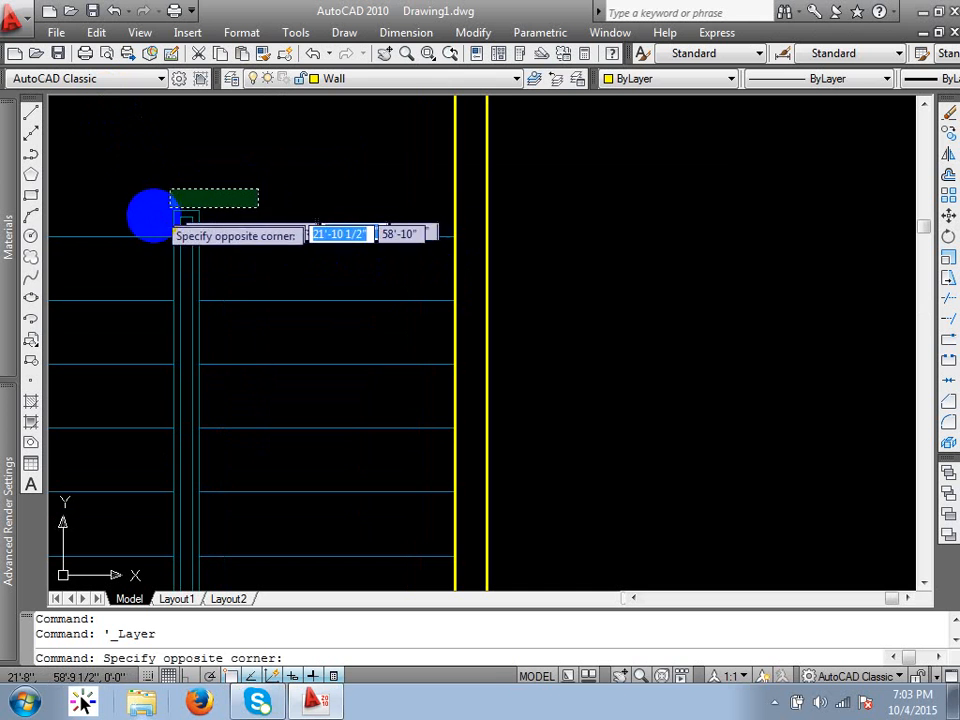
left_click(150, 228)
scroll(358, 221, "down", 3)
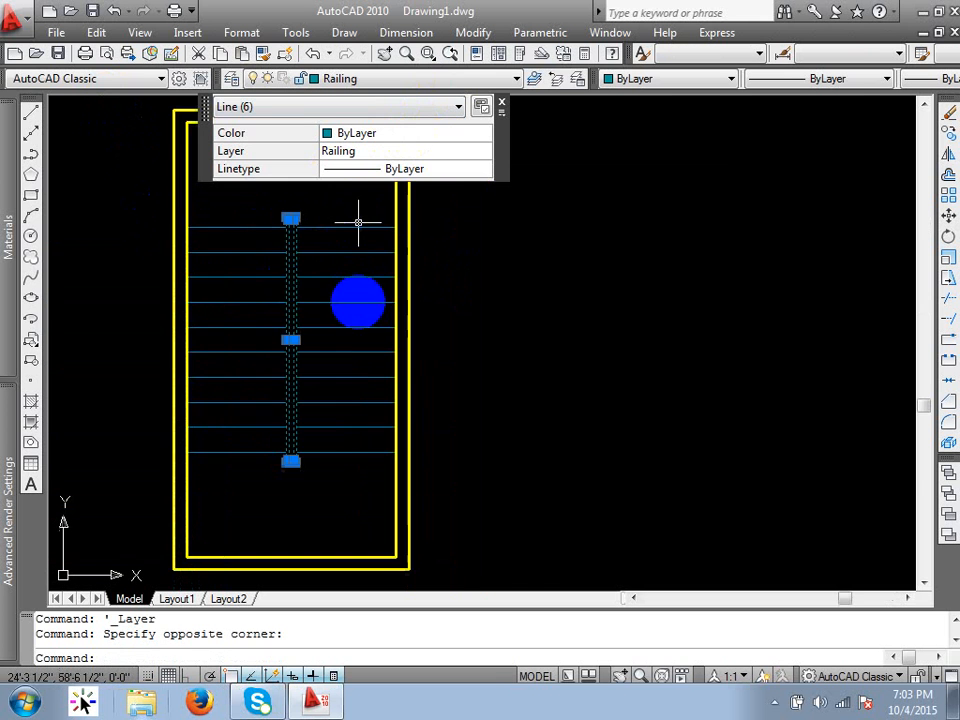
scroll(302, 457, "up", 3)
left_click(302, 457)
left_click(205, 503)
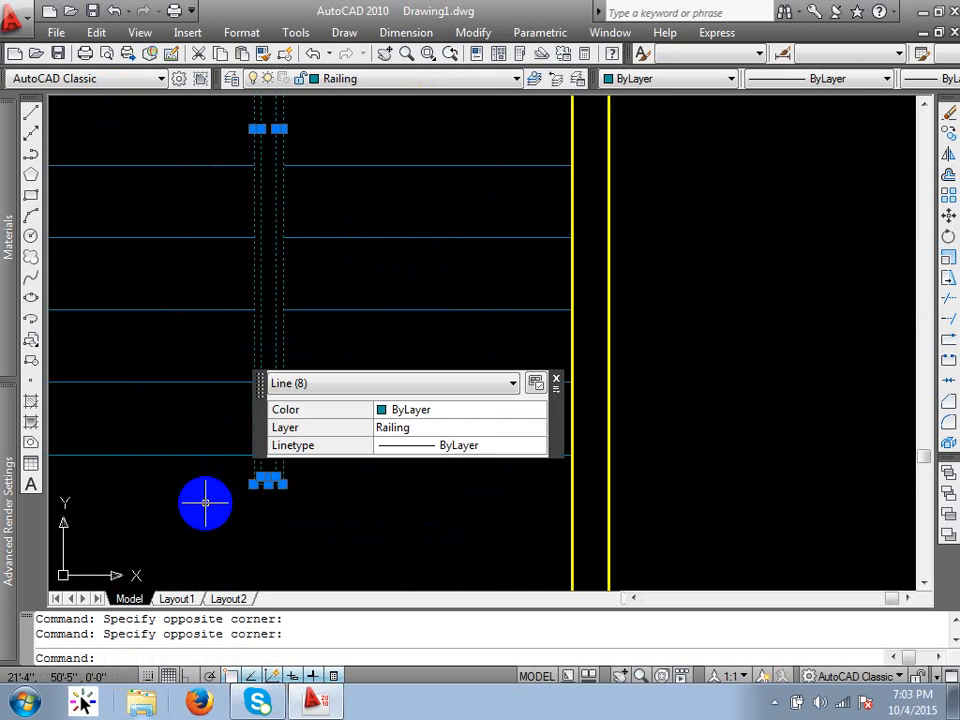
key("Escape")
scroll(461, 398, "down", 8)
middle_click_drag(510, 381, 384, 355)
scroll(279, 281, "up", 2)
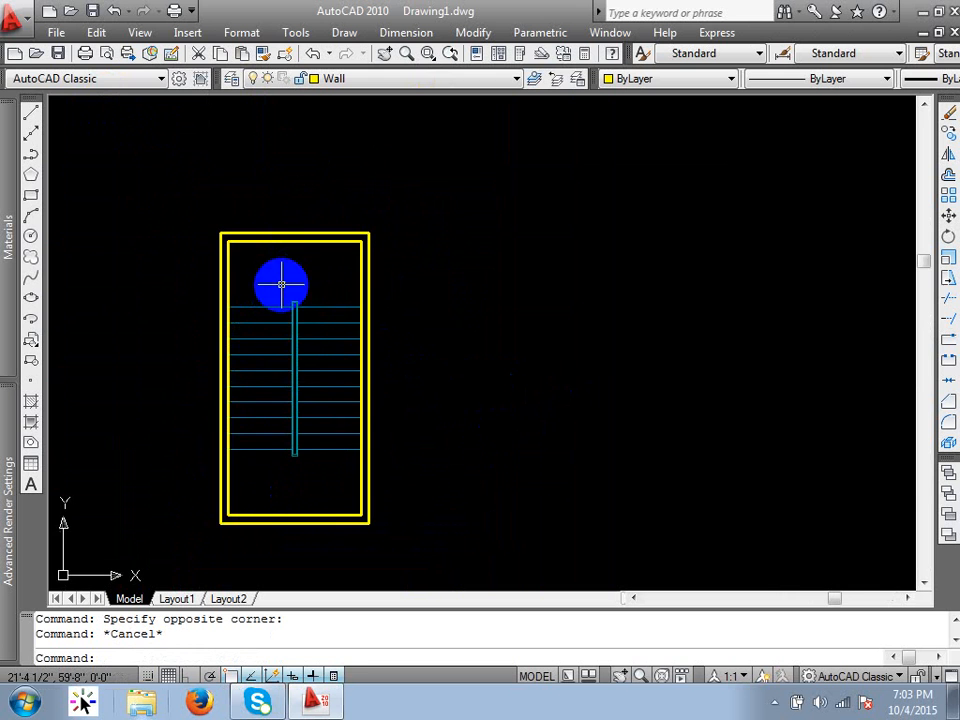
Step: Draw three sample circles of different sizes in the empty area beside the staircase, the smallest about 6" in radius
middle_click_drag(246, 369, 187, 362)
middle_click_drag(377, 264, 375, 298)
type("c")
key("Return")
left_click(440, 324)
left_click(440, 324)
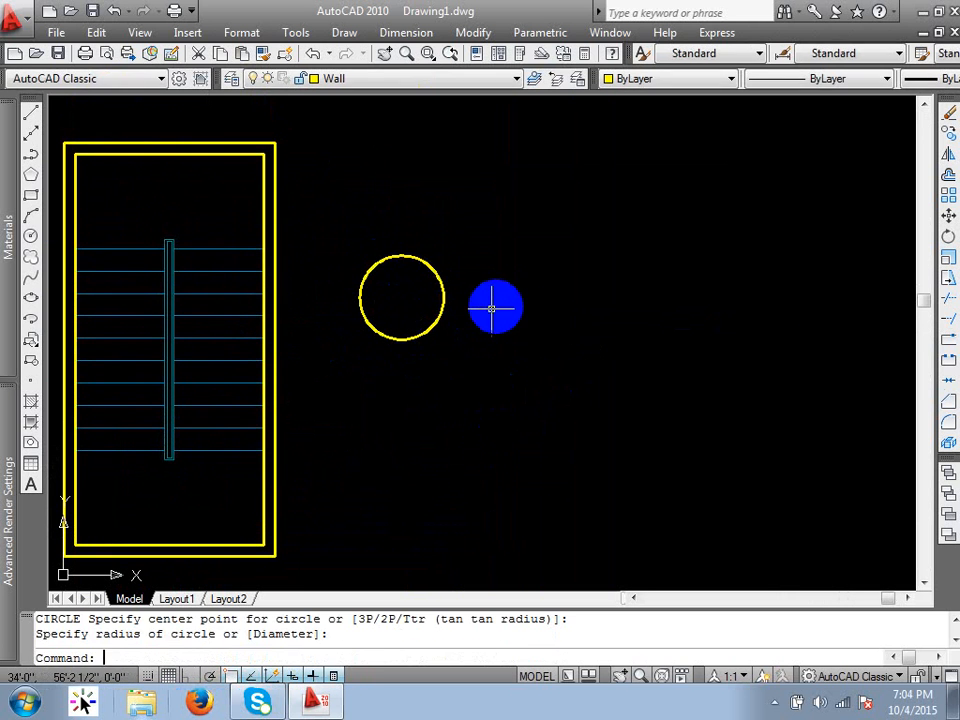
key("Return")
left_click(499, 305)
left_click(491, 313)
key("Return")
left_click(481, 350)
left_click(477, 380)
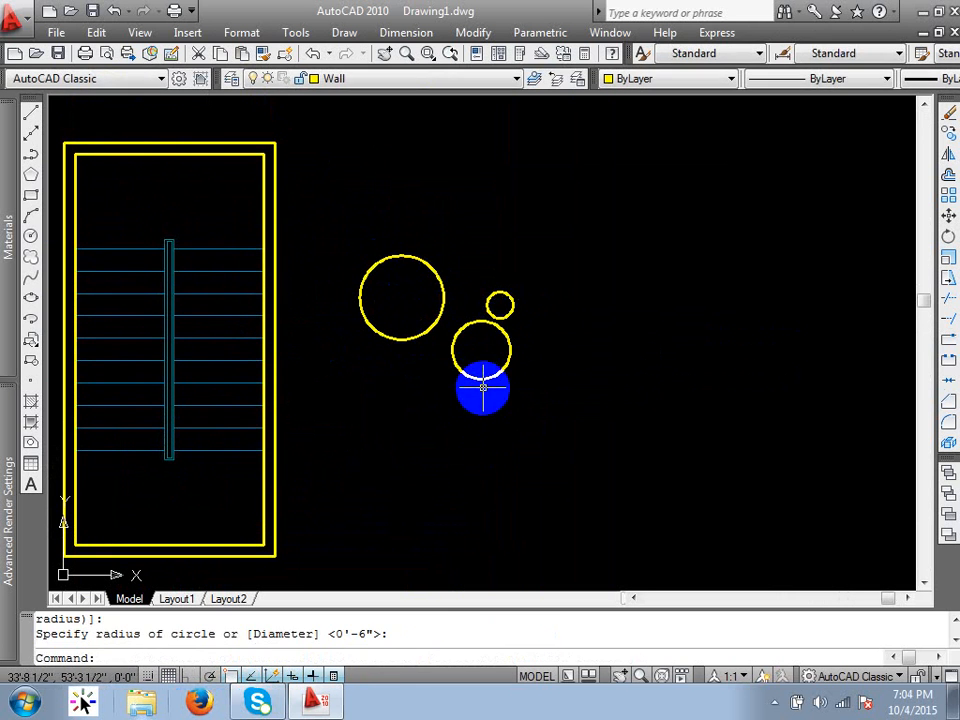
Step: Draw two sample rectangles below the circles, a small narrow one and a larger nearly square one
type("rec")
key("Return")
left_click(407, 463)
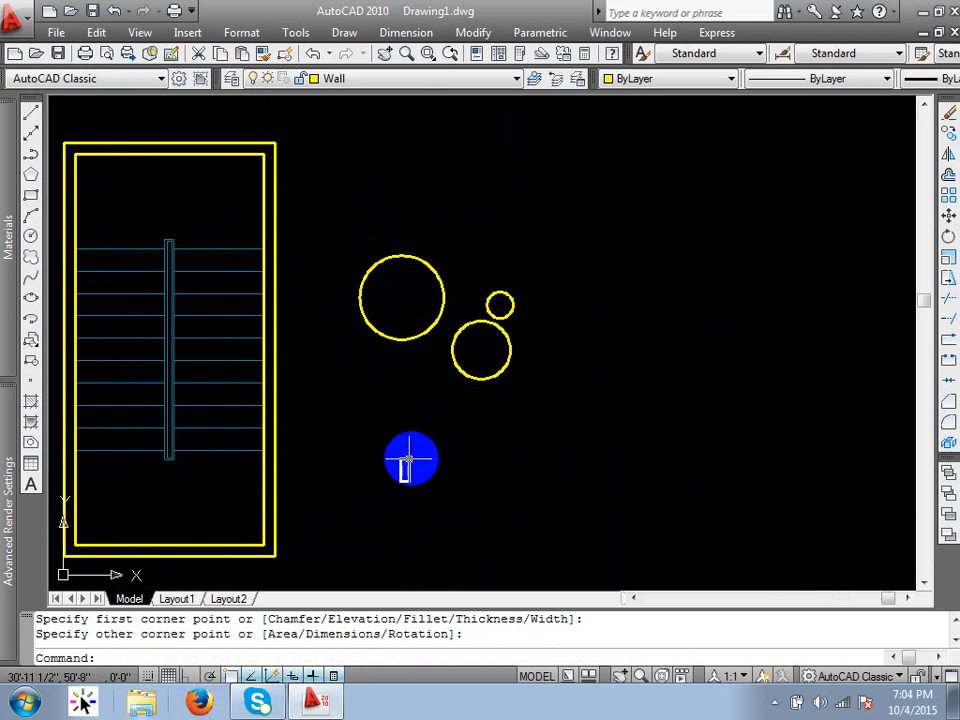
left_click(401, 482)
left_click(484, 454)
left_click(480, 461)
key("Return")
left_click(461, 432)
left_click(529, 485)
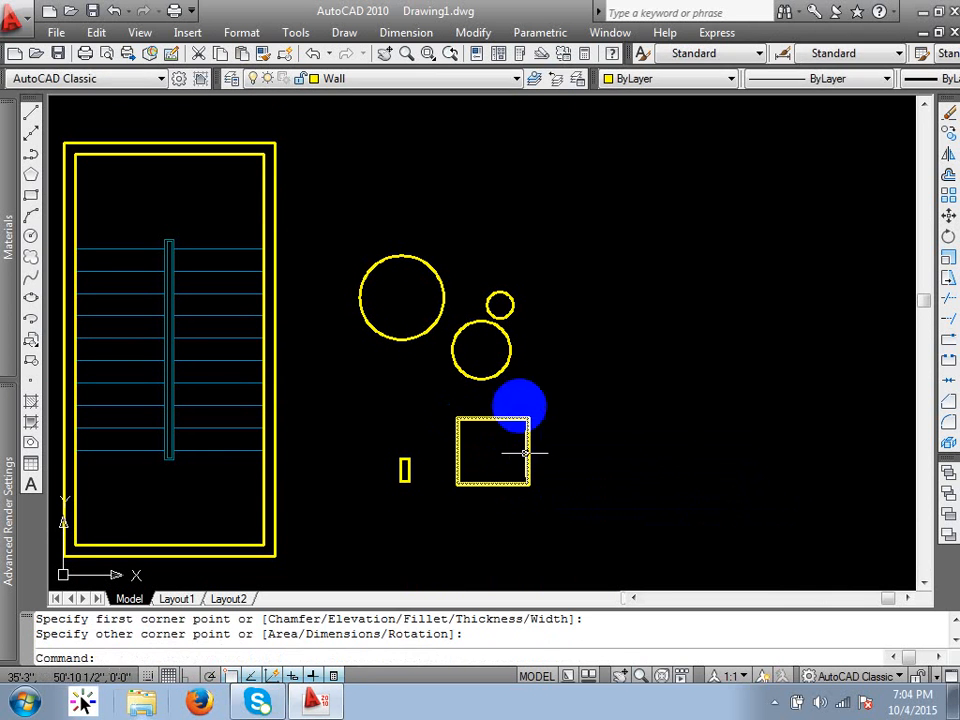
Step: Draw three more rectangles around the circles: a tall narrow one, an upright one above, and a wide one to the right
key("Return")
left_click(567, 334)
left_click(550, 392)
key("Return")
left_click(513, 196)
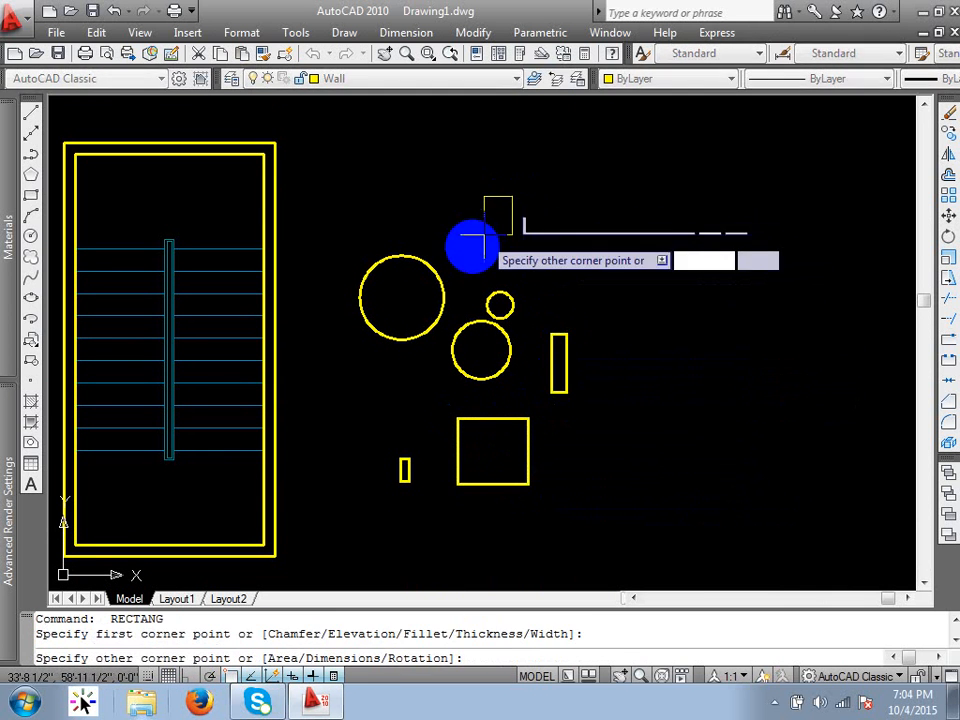
left_click(465, 260)
key("Return")
left_click(553, 254)
left_click(636, 313)
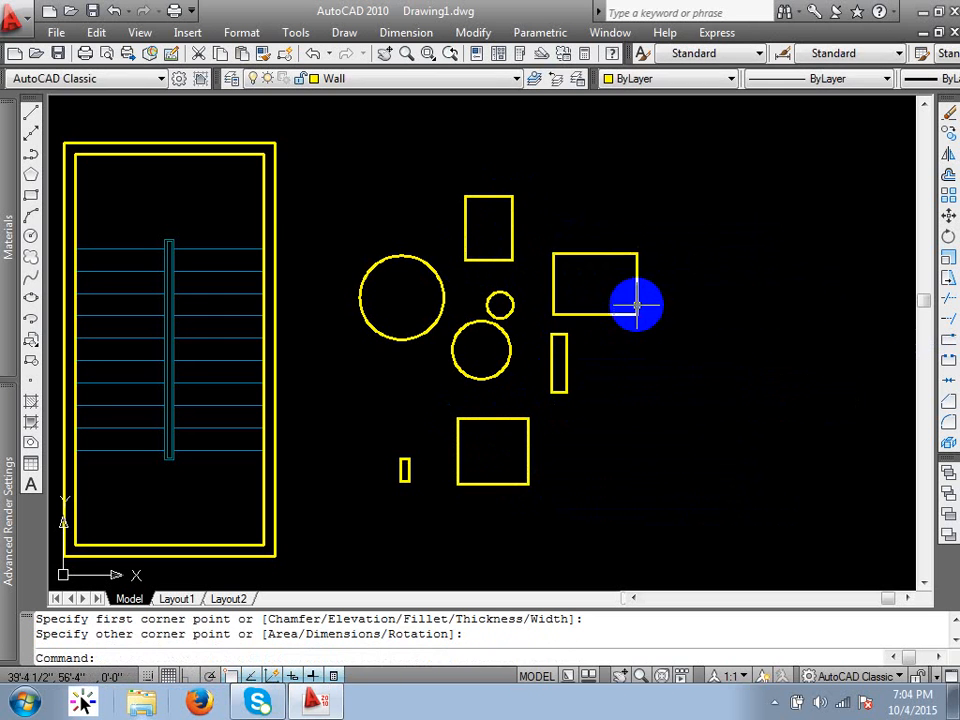
key("Return")
key("Escape")
Step: Select only the tall narrow rectangle by enclosing it in a window selection that overlaps the wide rectangle above
scroll(620, 253, "down", 2)
scroll(591, 302, "up", 3)
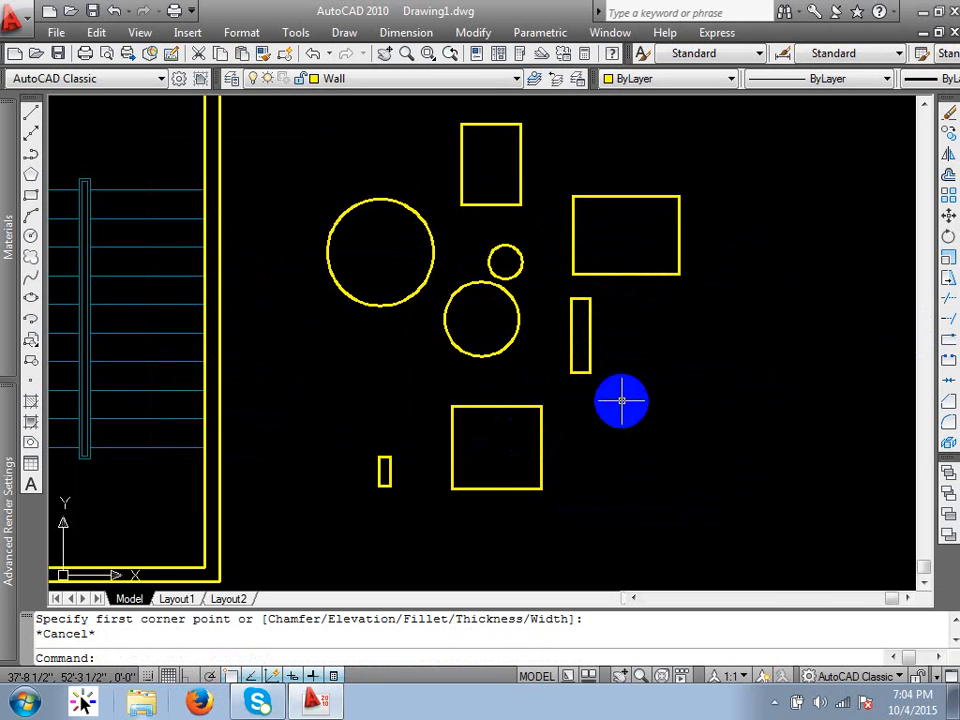
left_click(548, 394)
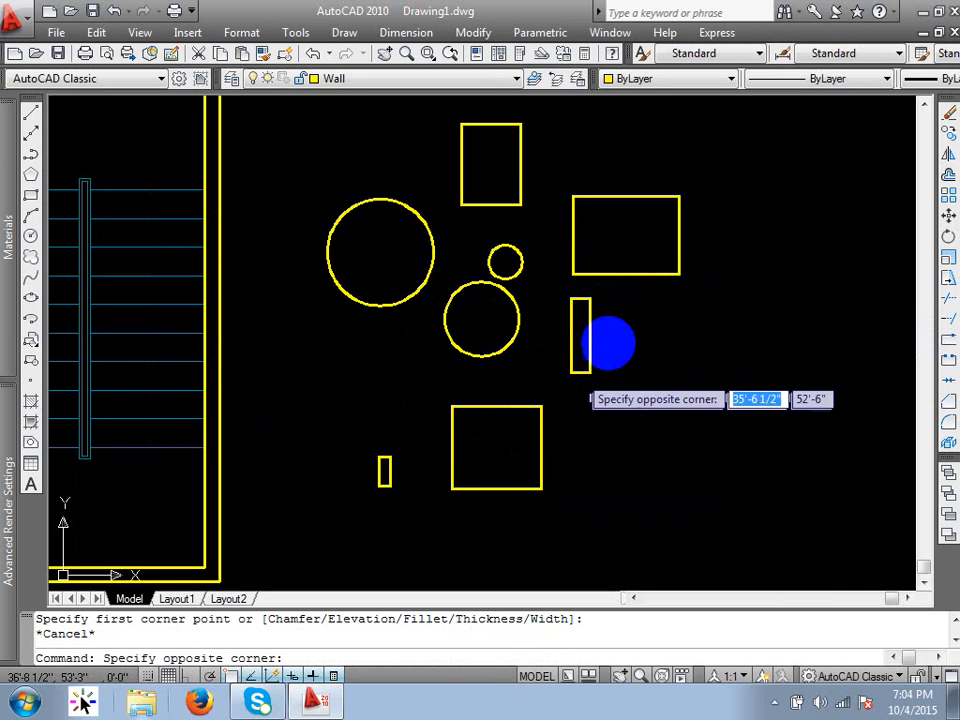
left_click(641, 242)
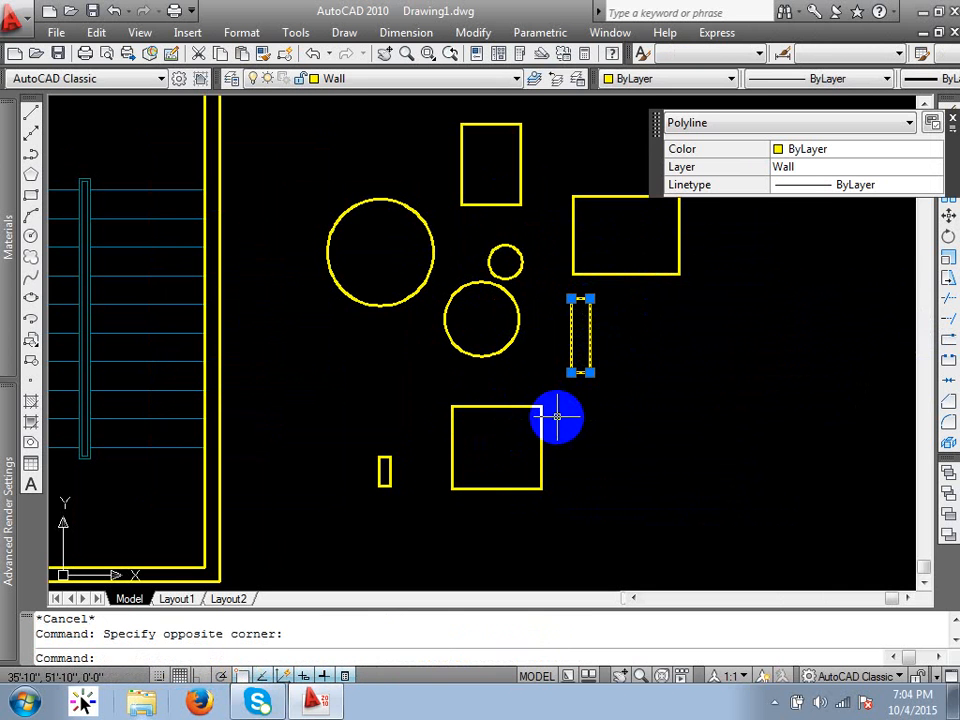
left_click(556, 394)
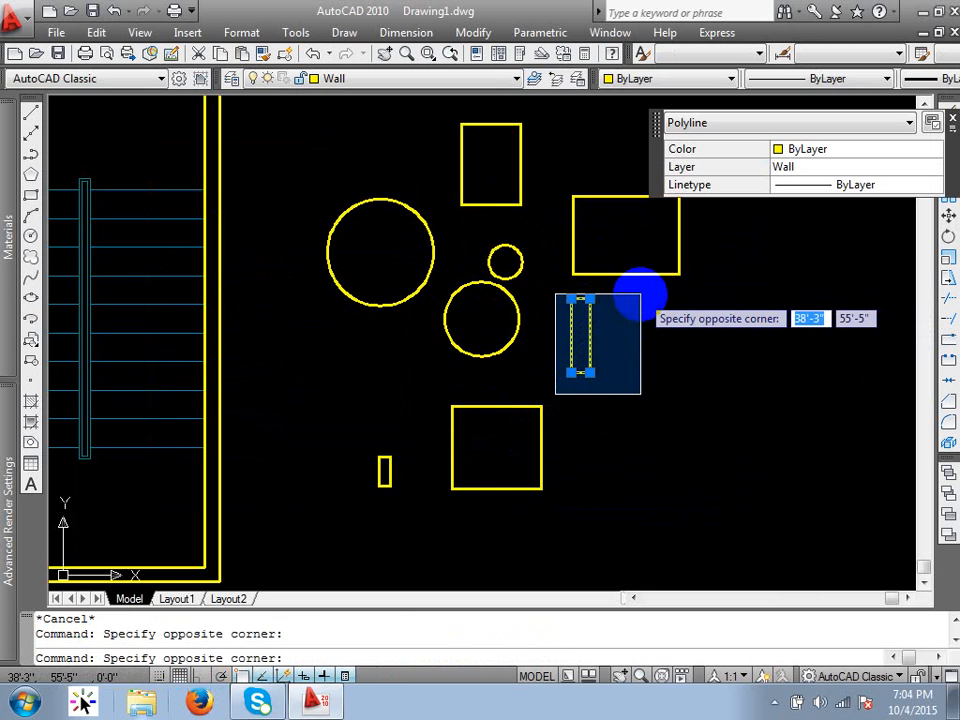
key("Escape")
left_click(565, 389)
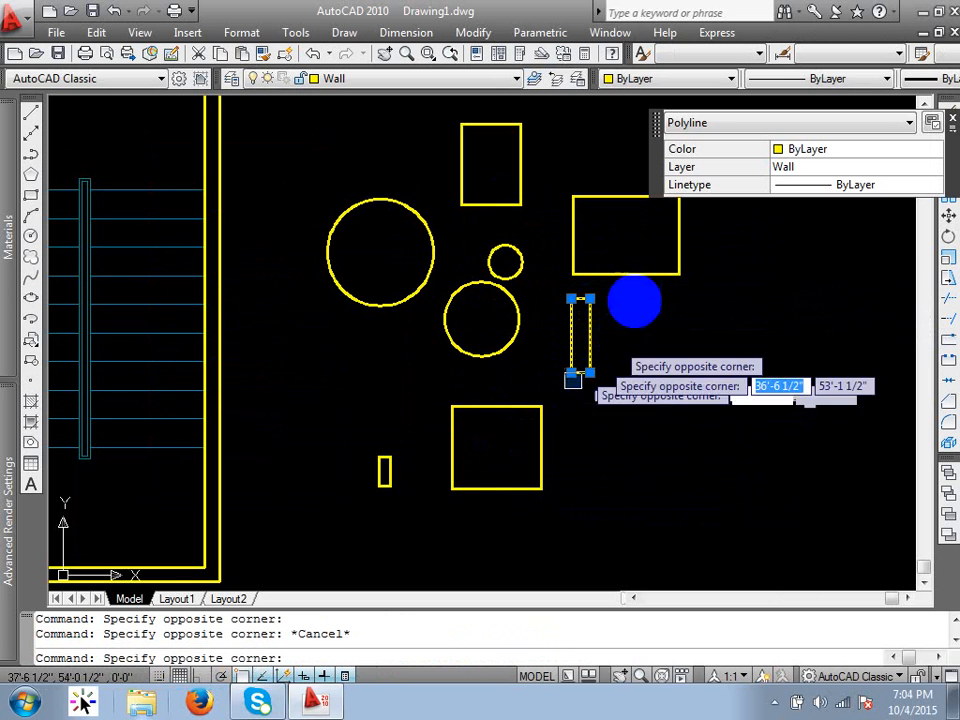
left_click(655, 243)
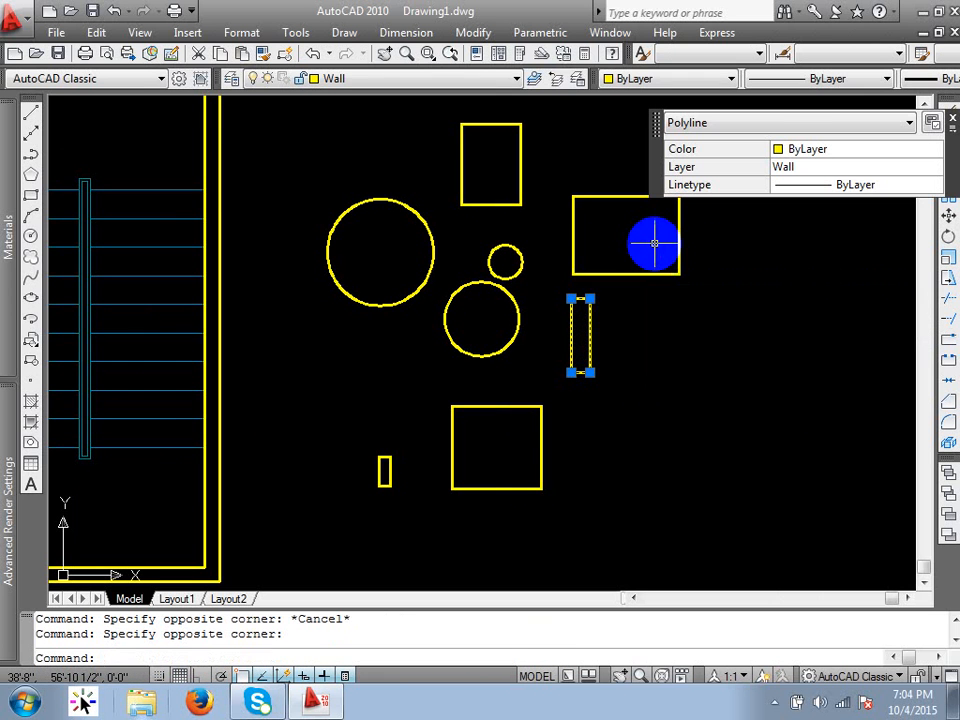
scroll(582, 325, "up", 3)
scroll(572, 283, "down", 3)
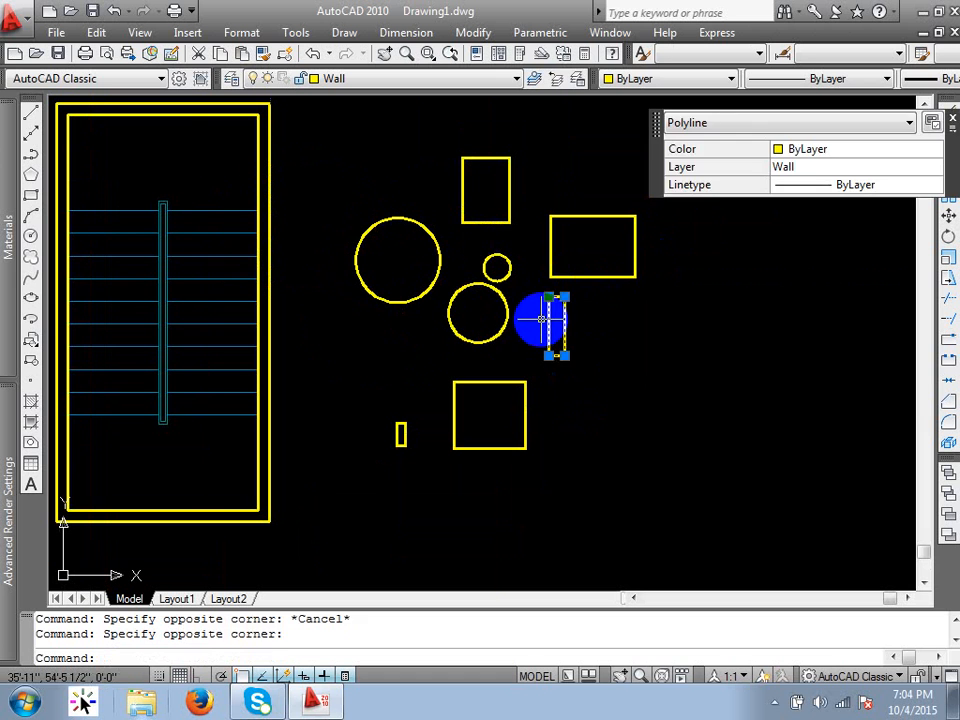
Step: Repeat the window selection around the tall narrow rectangle, clearing the selection each time
key("Escape")
left_click(536, 364)
left_click(589, 262)
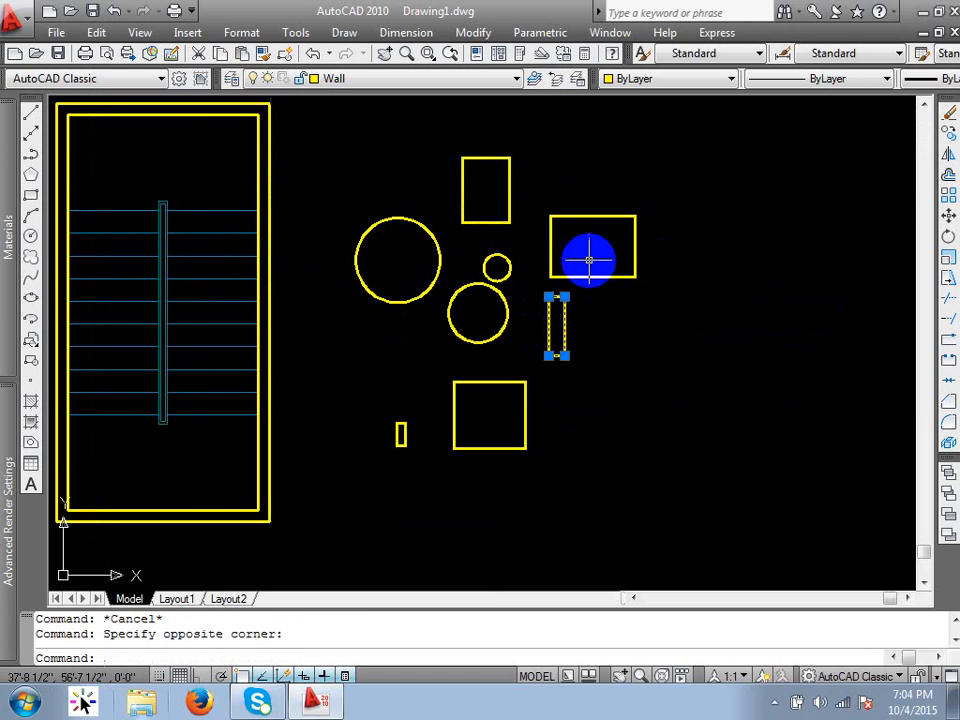
key("Escape")
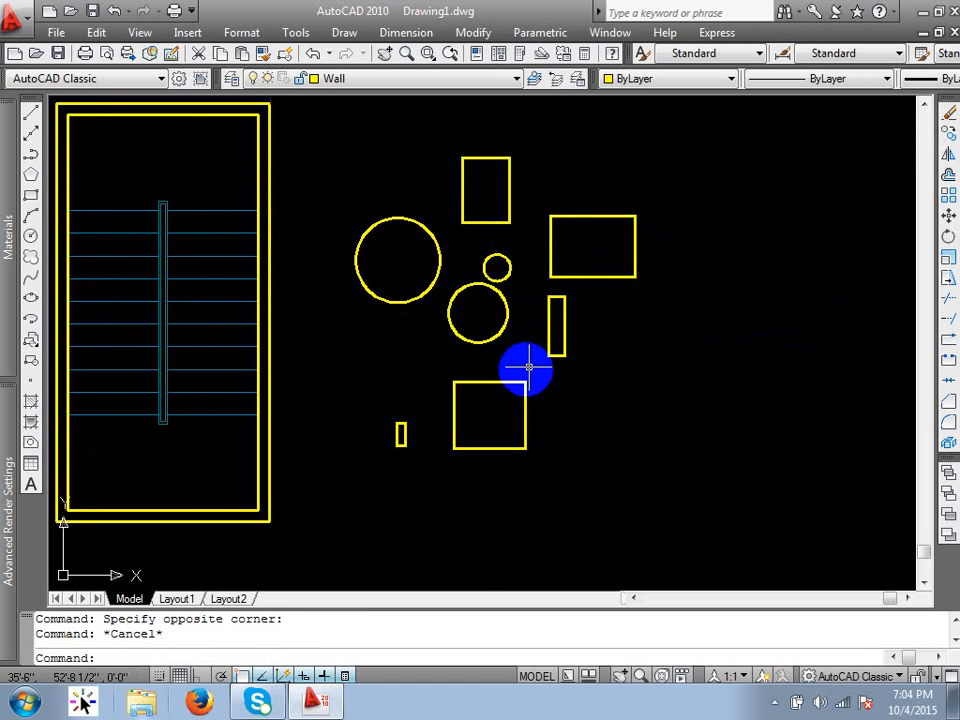
left_click(526, 368)
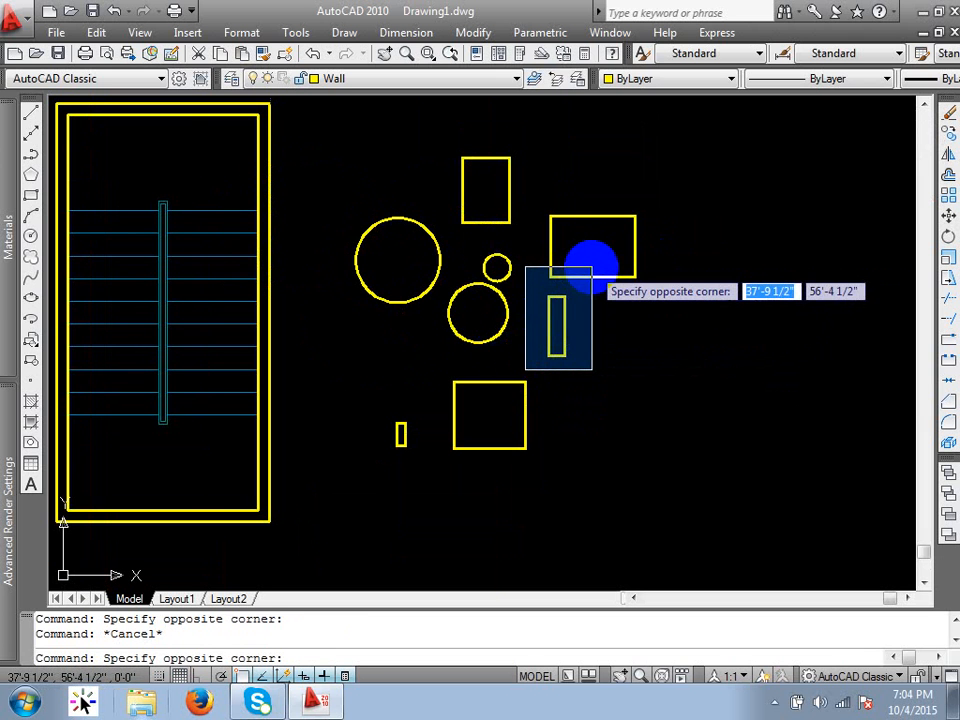
left_click(591, 268)
key("Escape")
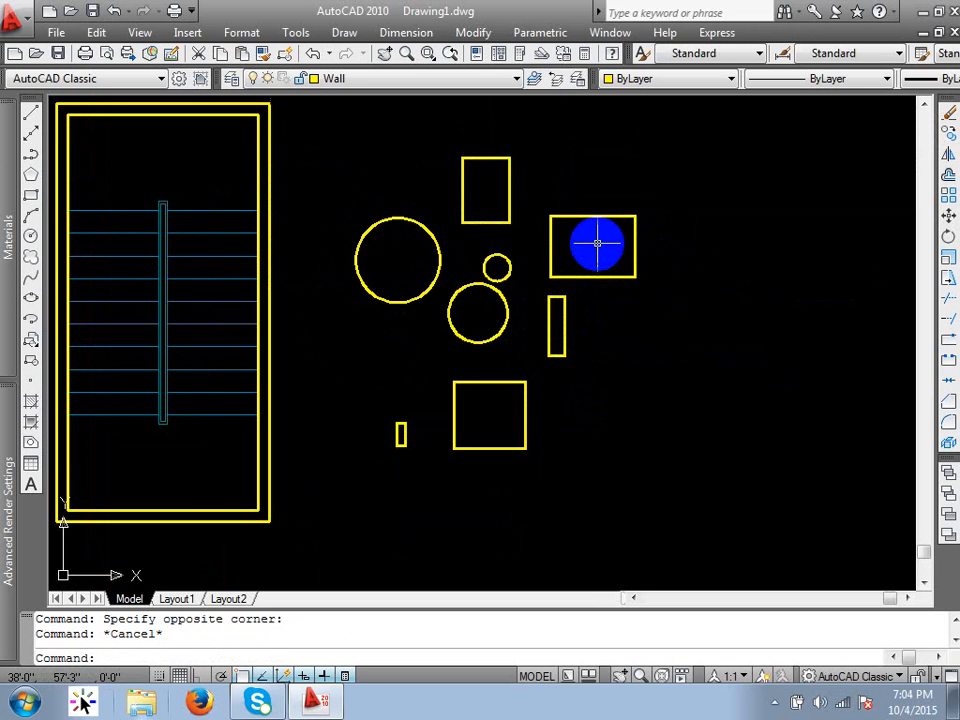
Step: Select the tall narrow and wide rectangles together with a crossing selection, close their quick properties, and clear the selection
left_click(598, 243)
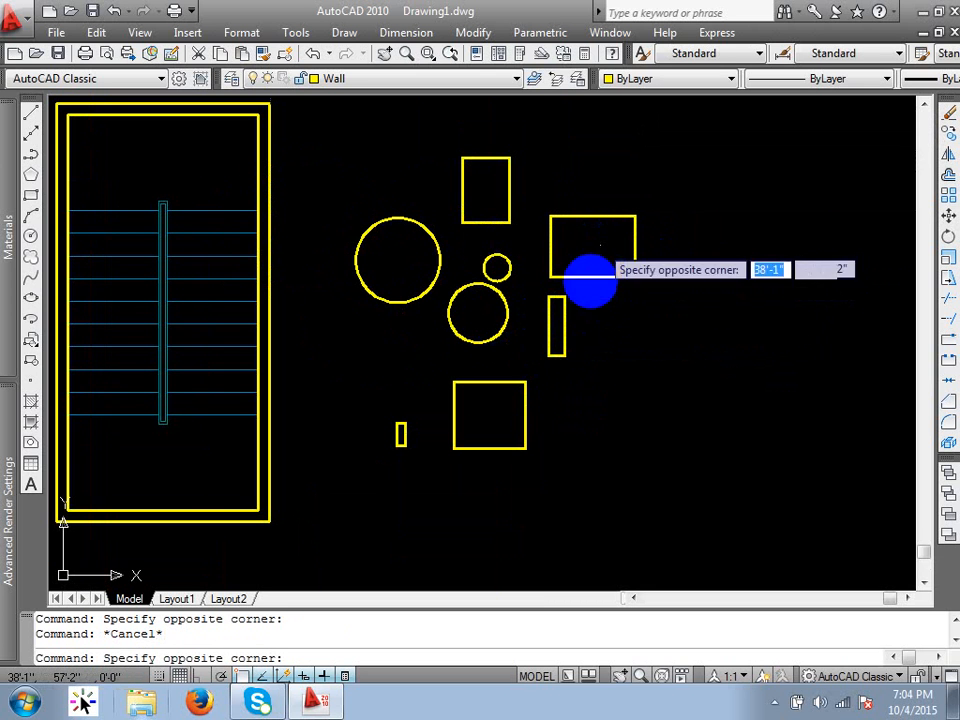
left_click(536, 370)
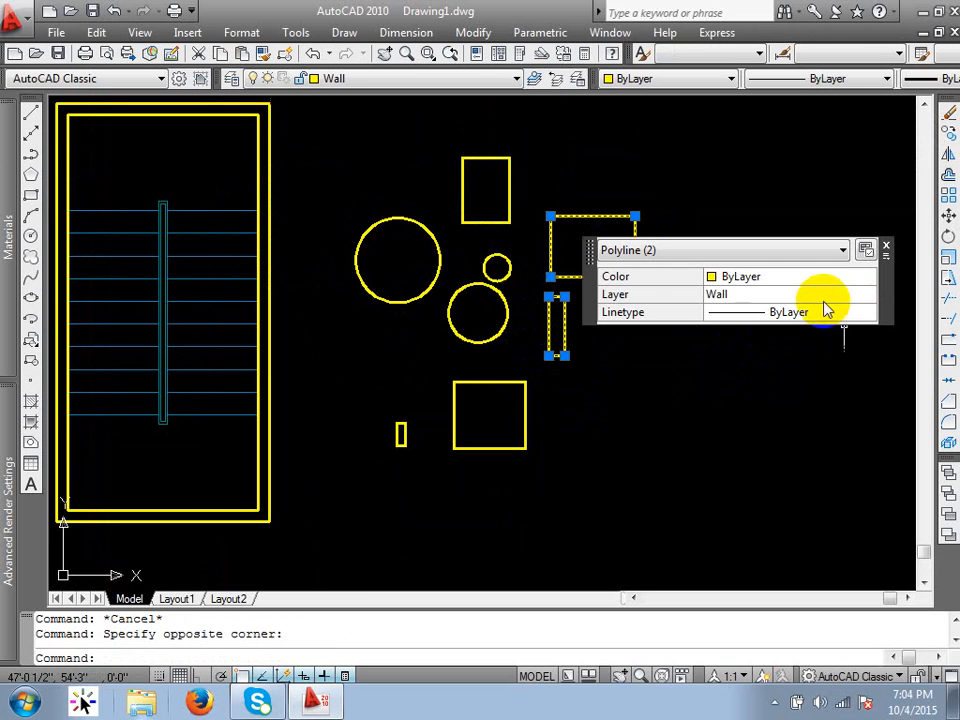
left_click(886, 250)
key("Escape")
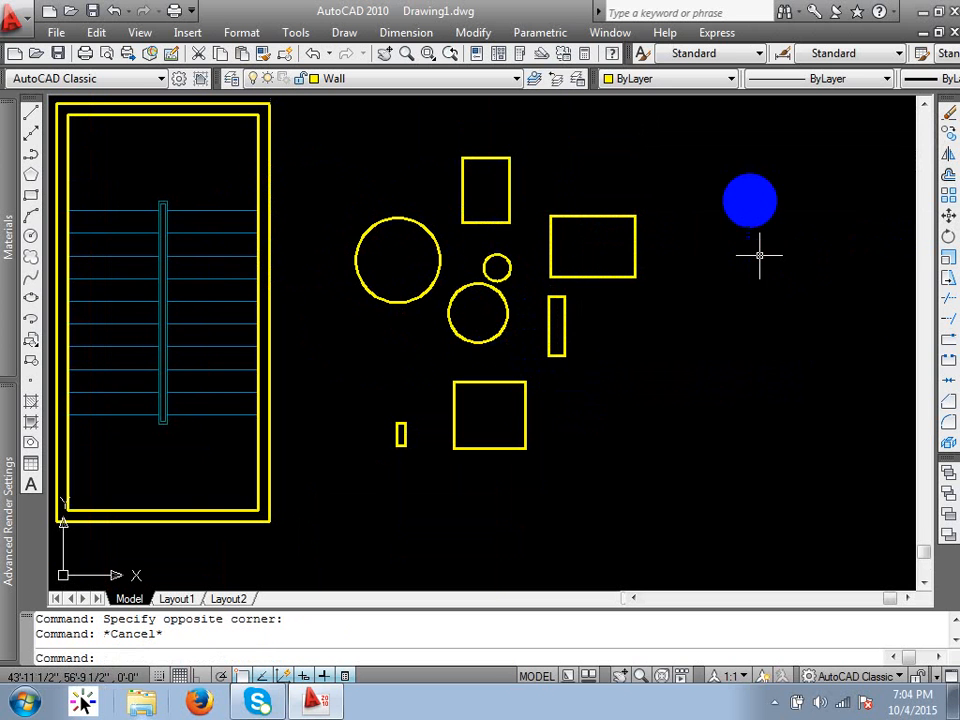
Step: Select all the sample circles and rectangles except the smallest rectangle with a crossing selection, and clear it
left_click(740, 166)
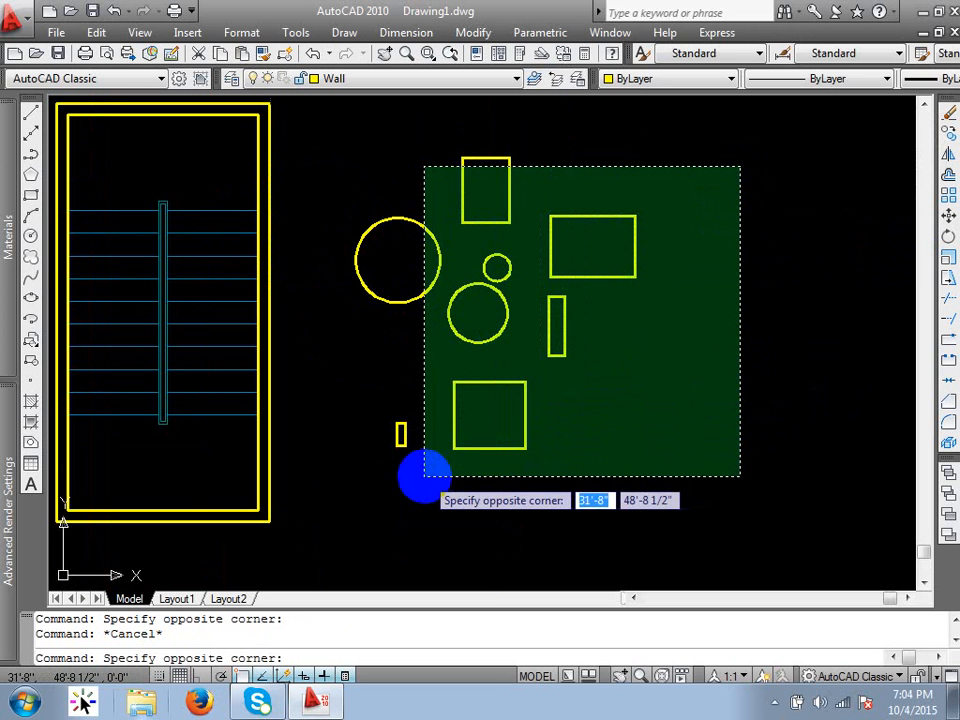
key("Escape")
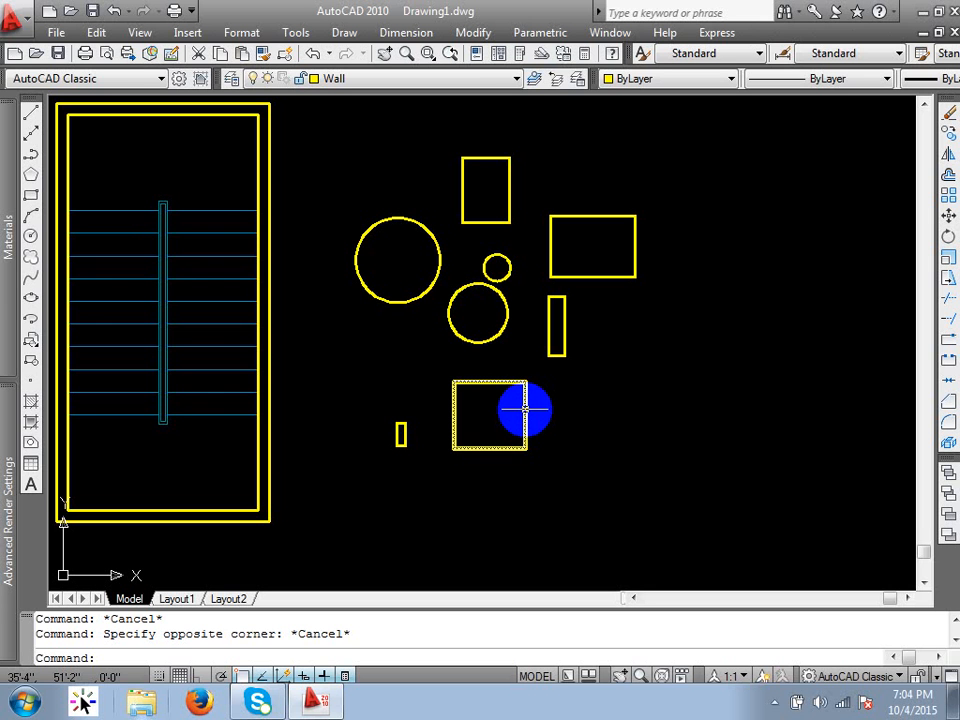
left_click(665, 167)
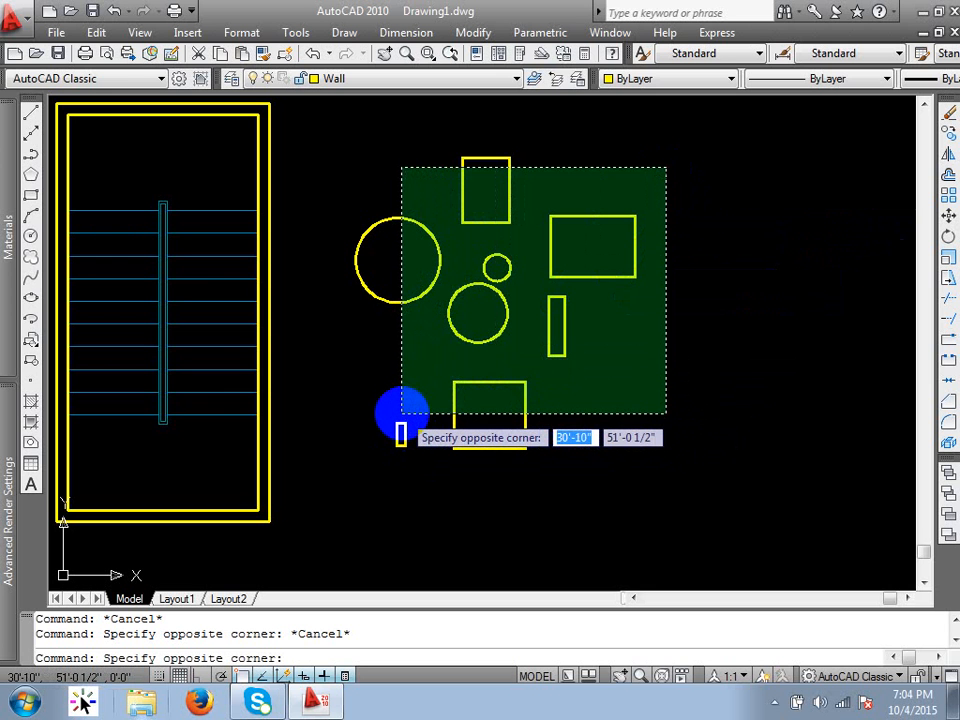
left_click(401, 412)
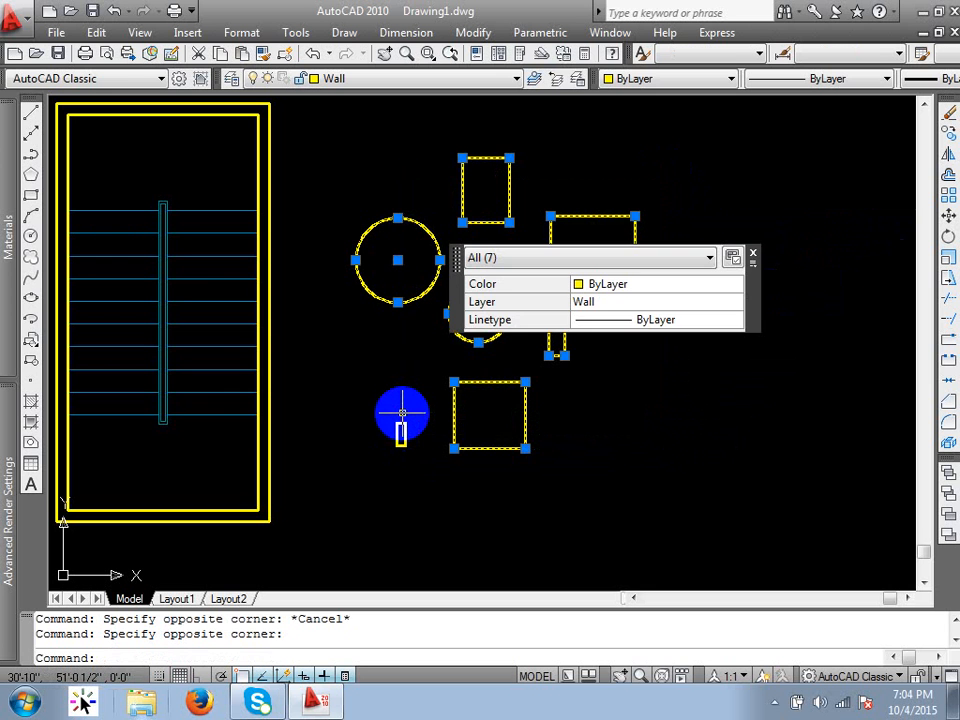
key("Escape")
Step: Window-select the middle circle with the tall narrow rectangle, clear that selection, and window-select the three circles
left_click_drag(379, 436, 567, 279)
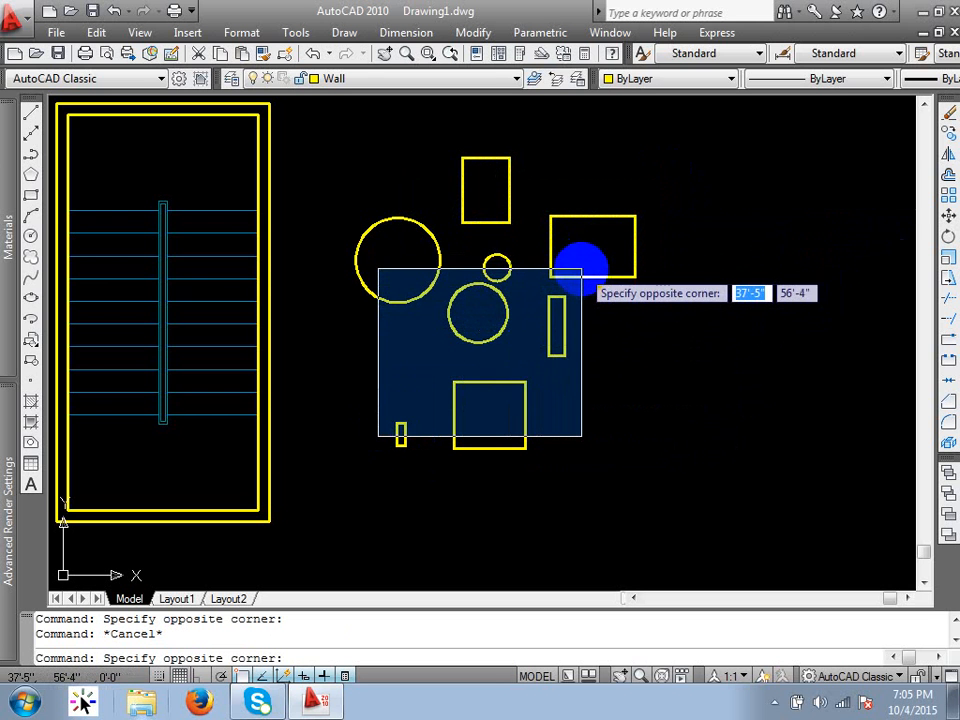
left_click(581, 268)
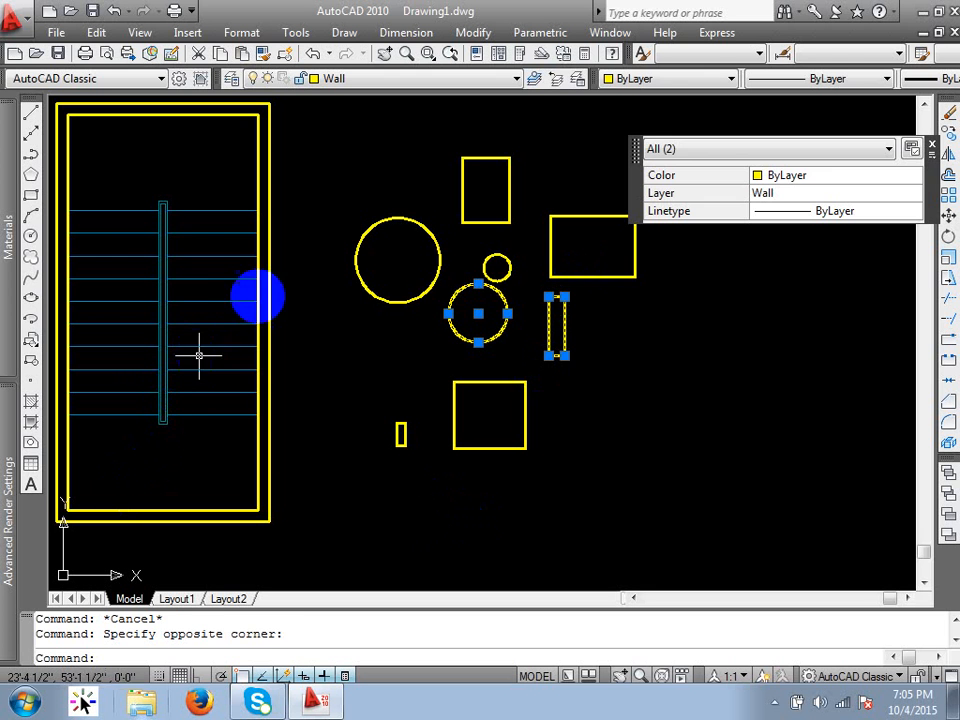
key("Escape")
left_click(322, 193)
left_click(525, 354)
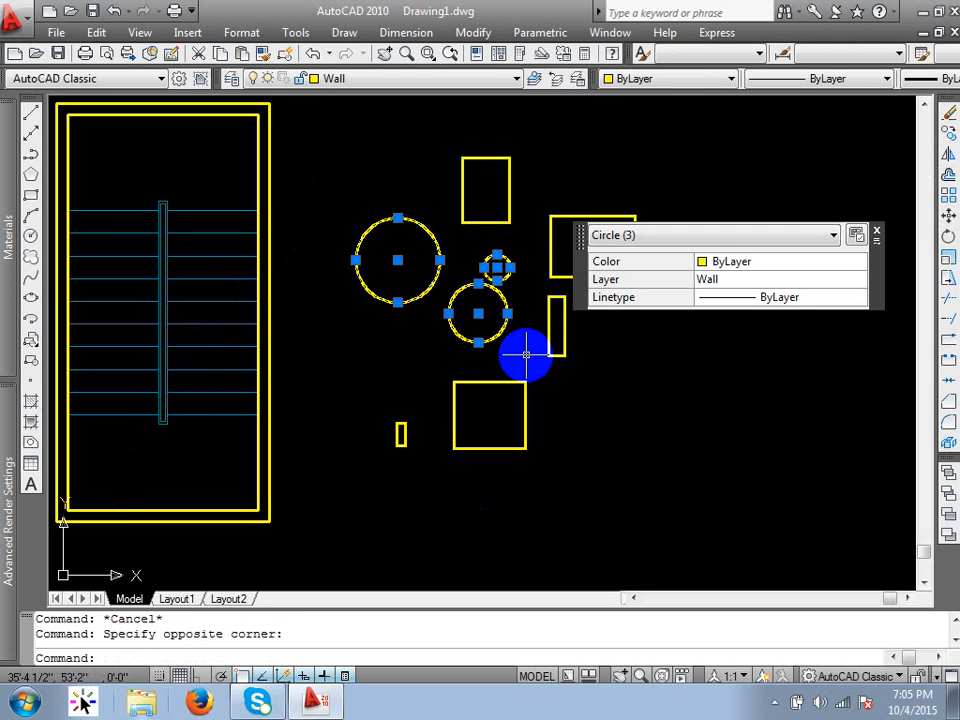
Step: Window-select the three circles twice more, clearing the selection each time
key("Escape")
left_click(382, 250)
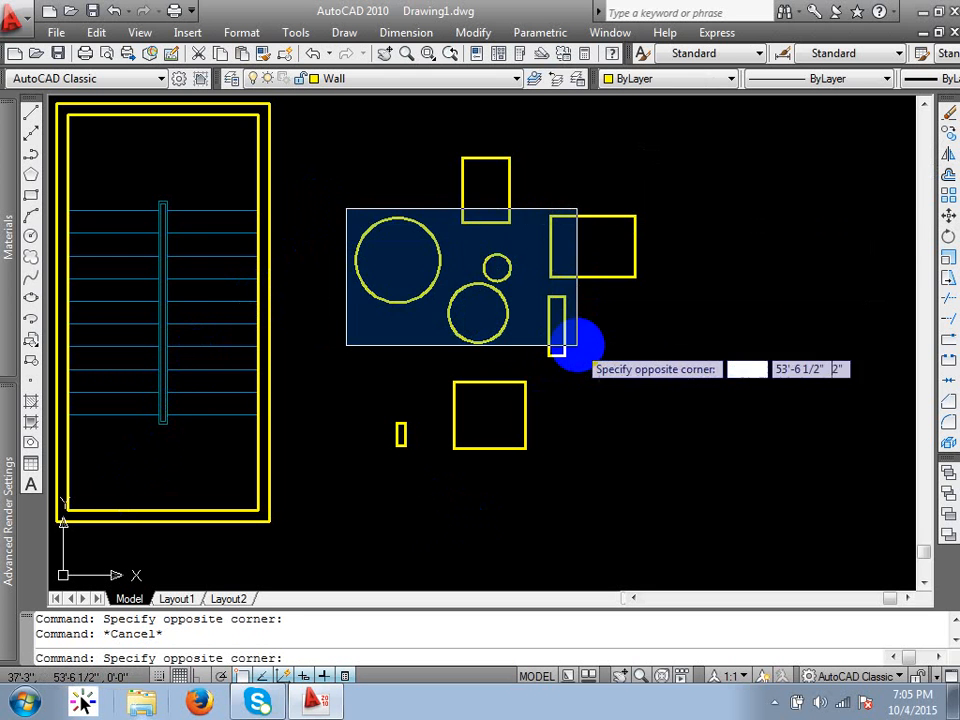
left_click(576, 343)
key("Escape")
left_click(328, 193)
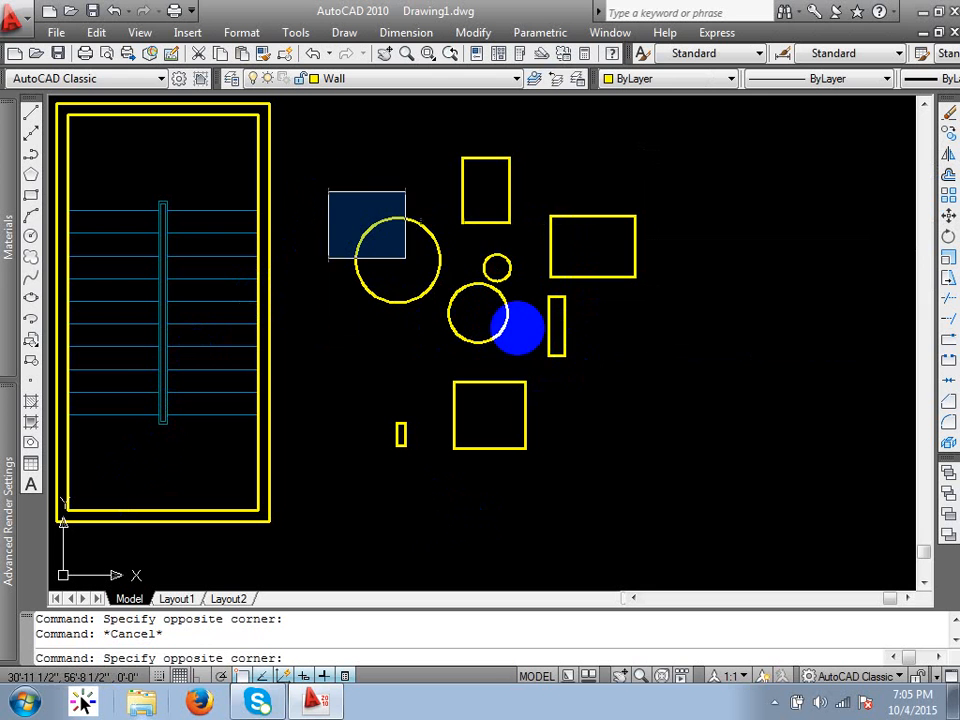
left_click(593, 380)
key("Escape")
Step: Crossing-select the wide and tall narrow rectangles, then those with the large square and the two smaller circles, clearing each selection
left_click(669, 214)
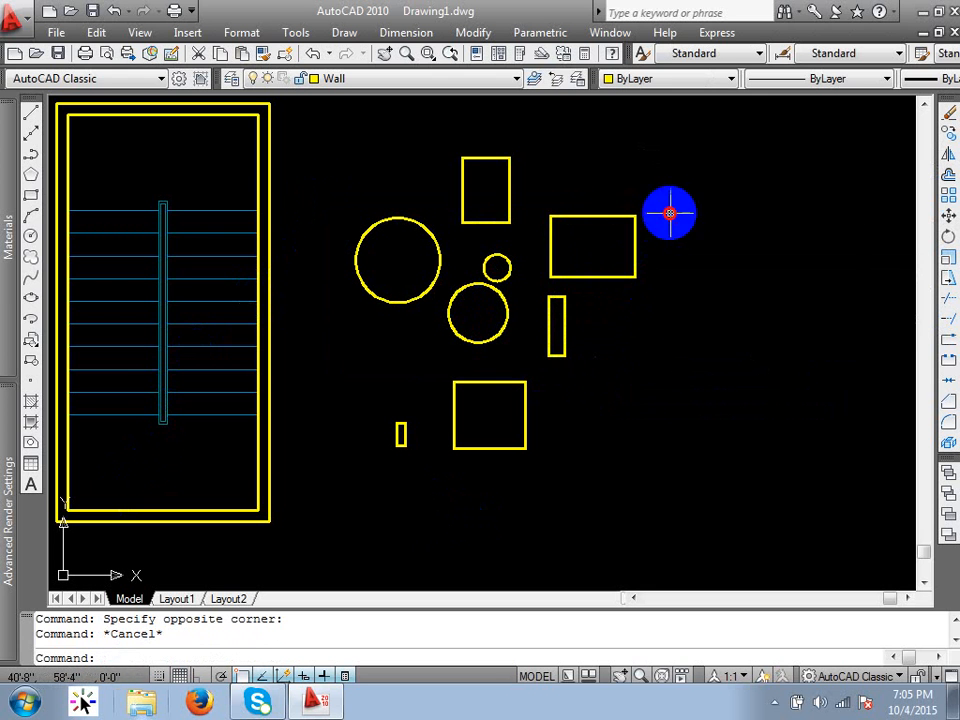
left_click(524, 375)
key("Escape")
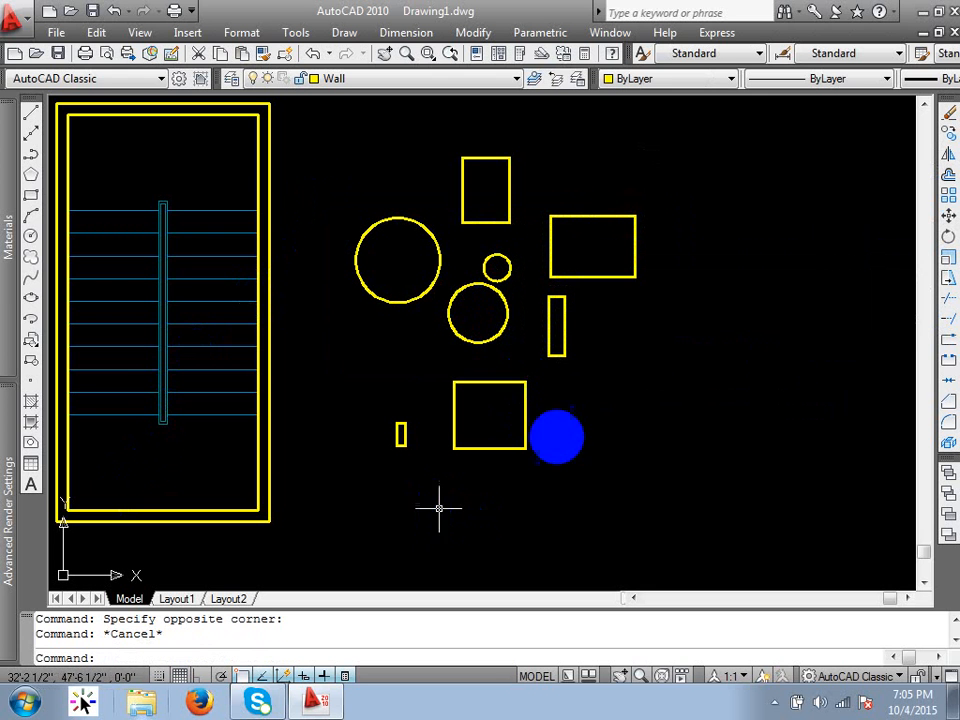
left_click(666, 440)
left_click(480, 270)
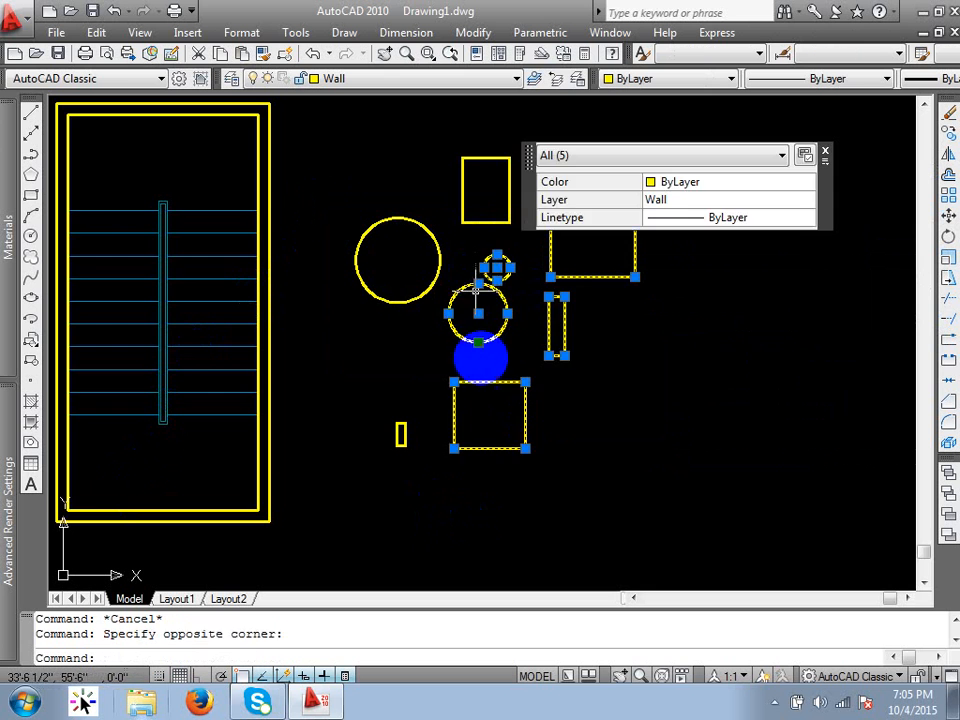
key("Escape")
Step: Erase all the sample circles and rectangles beside the staircase plan using a crossing selection
scroll(490, 338, "down", 4)
middle_click_drag(399, 521, 480, 548)
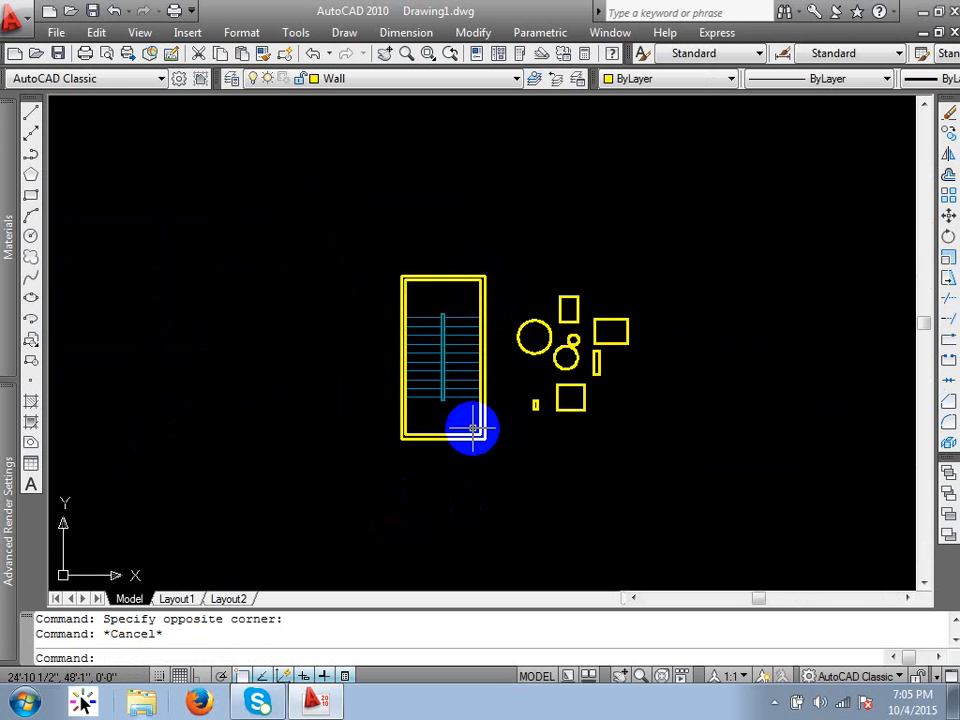
scroll(510, 371, "up", 2)
left_click(680, 240)
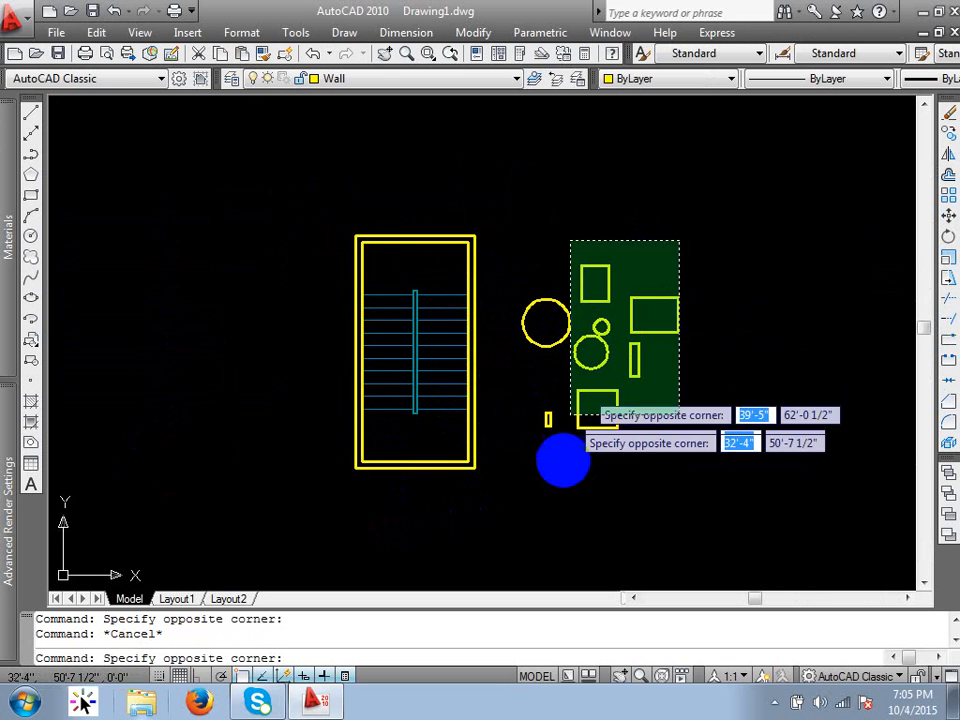
left_click(539, 487)
key("Delete")
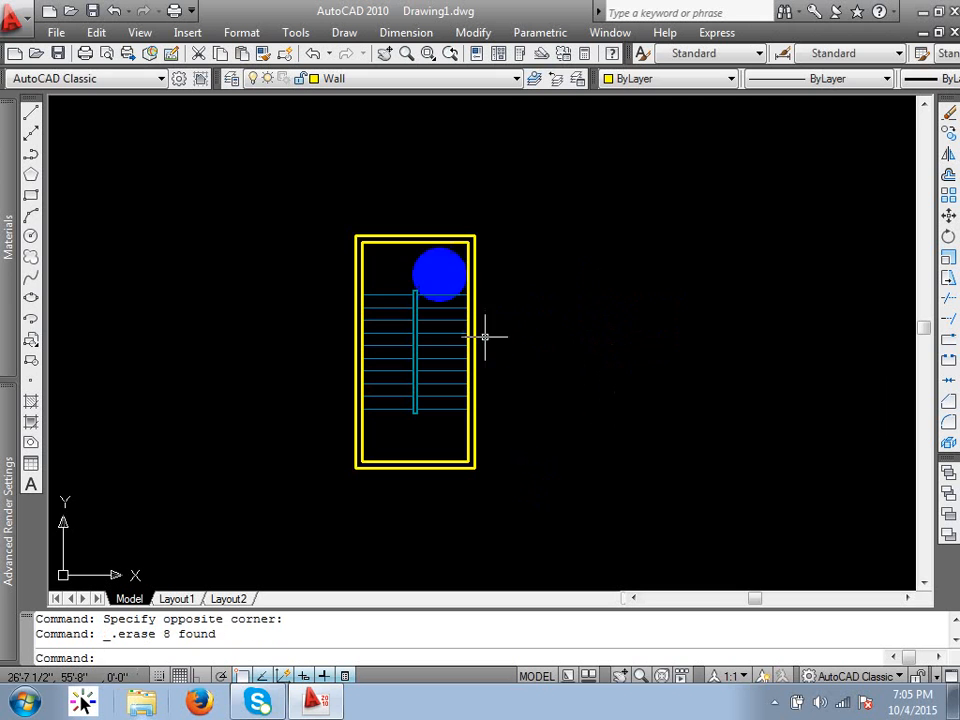
Step: Draw a short vertical line across the thickness of the staircase's upper wall at its midpoint
scroll(431, 186, "up", 2)
scroll(431, 264, "up", 2)
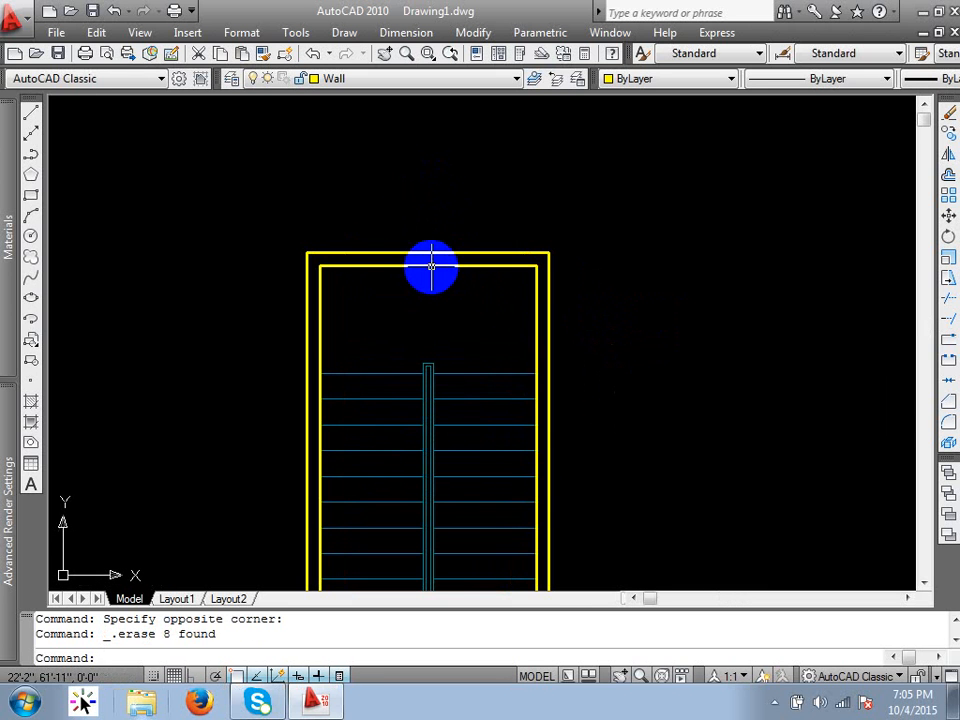
type("l")
key("Return")
left_click(429, 263)
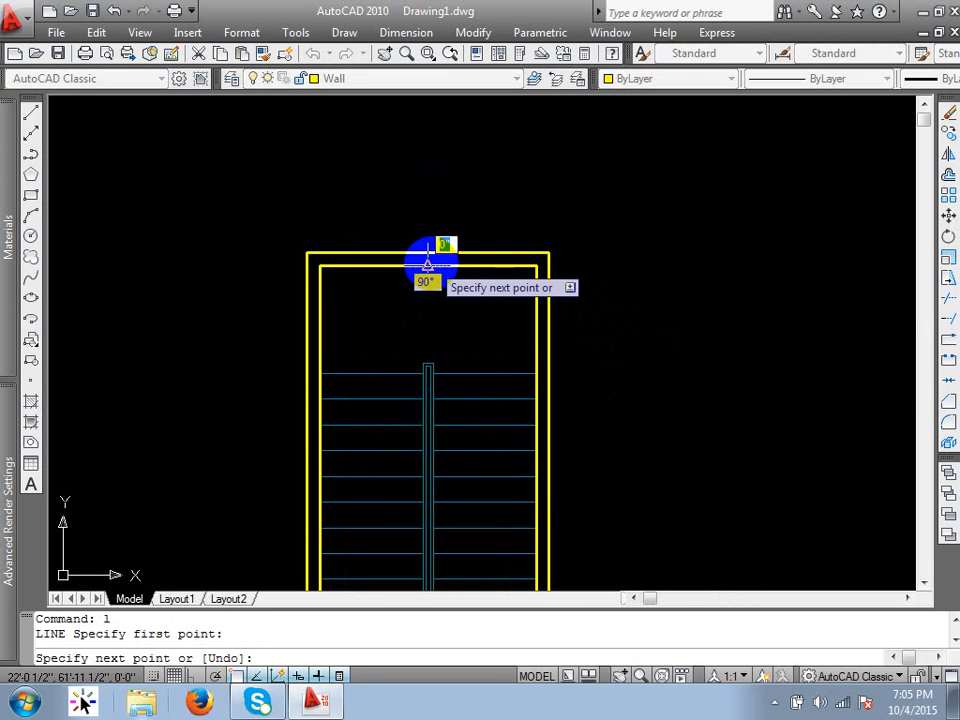
scroll(429, 255, "up", 3)
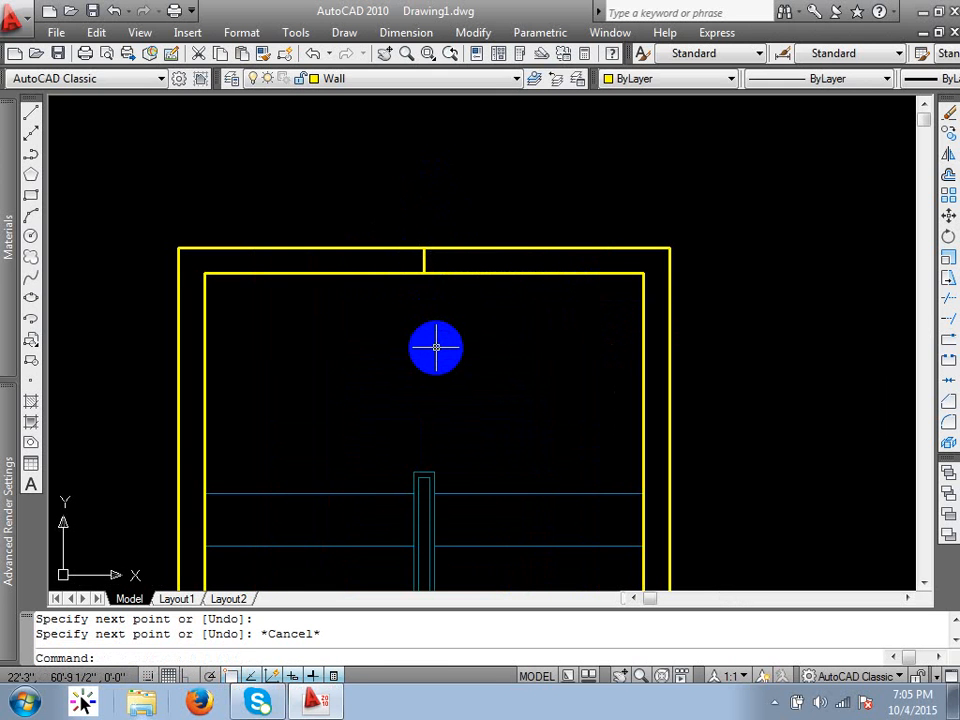
Step: Offset the short wall line by 18 inches to both sides to mark the window opening
key("Return")
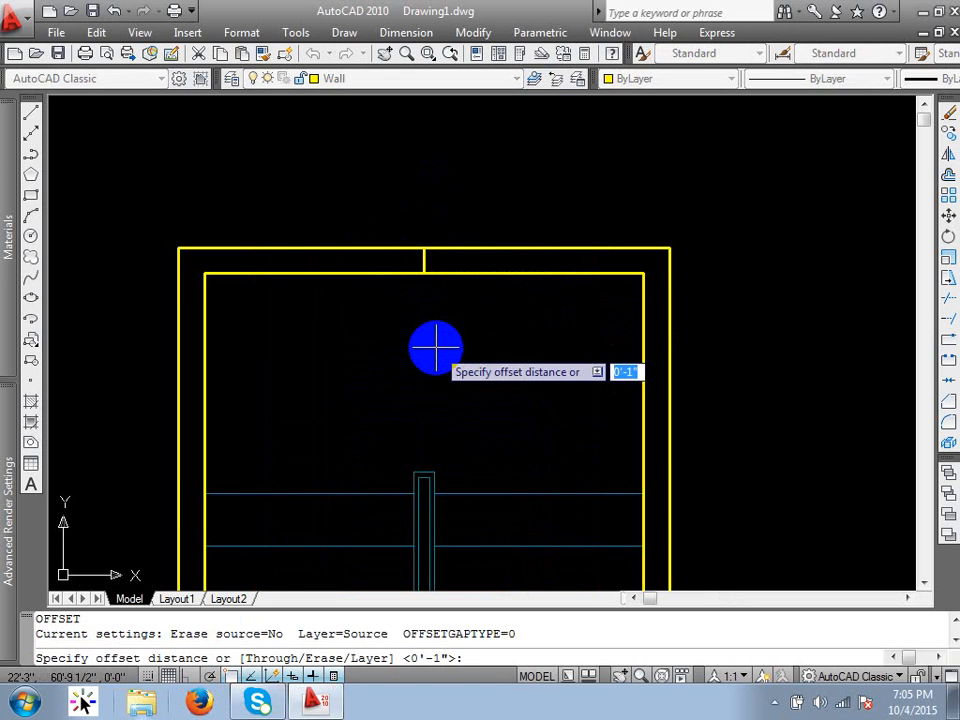
type("18")
key("Return")
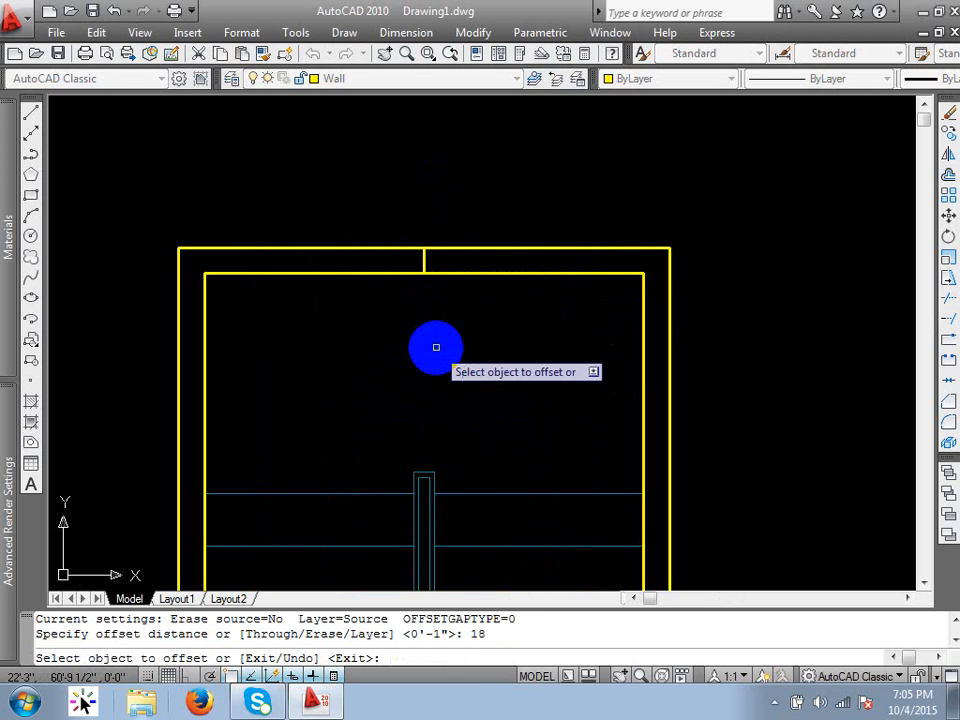
scroll(437, 265, "up", 3)
left_click(406, 257)
left_click(403, 257)
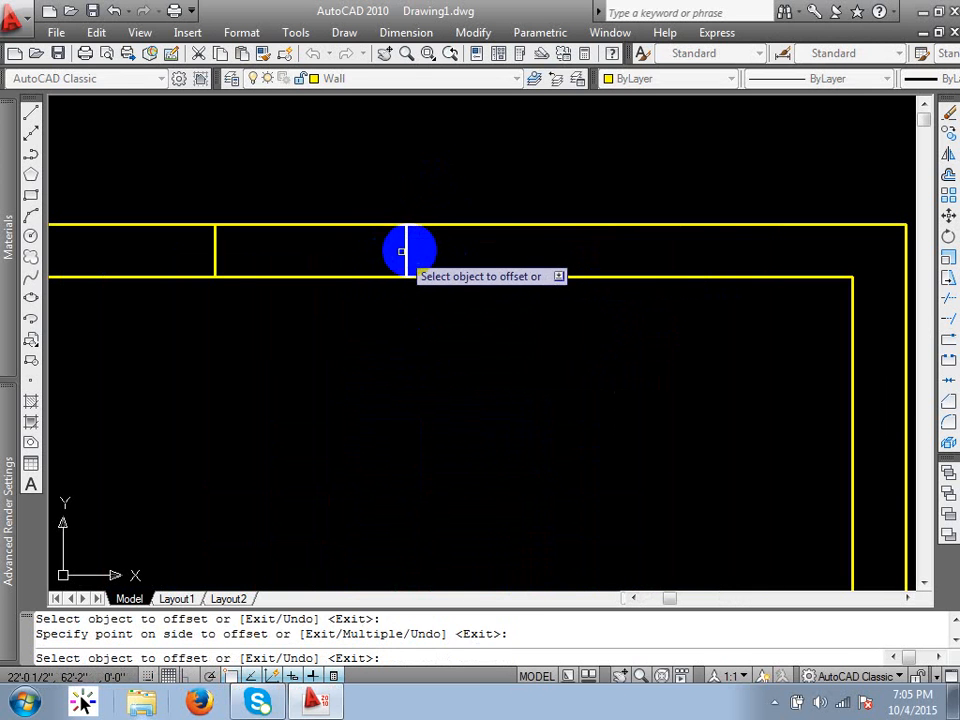
left_click(406, 250)
left_click(440, 257)
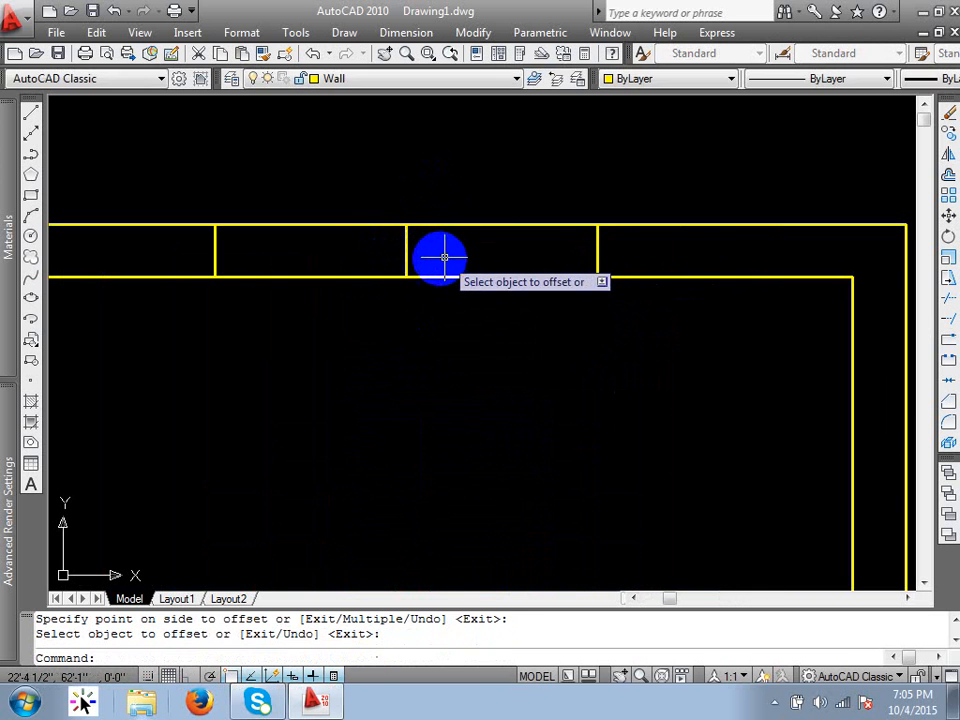
key("Return")
Step: Erase the original centre line between the two offset lines in the upper wall
left_click(428, 257)
left_click(389, 259)
key("Delete")
scroll(409, 275, "down", 4)
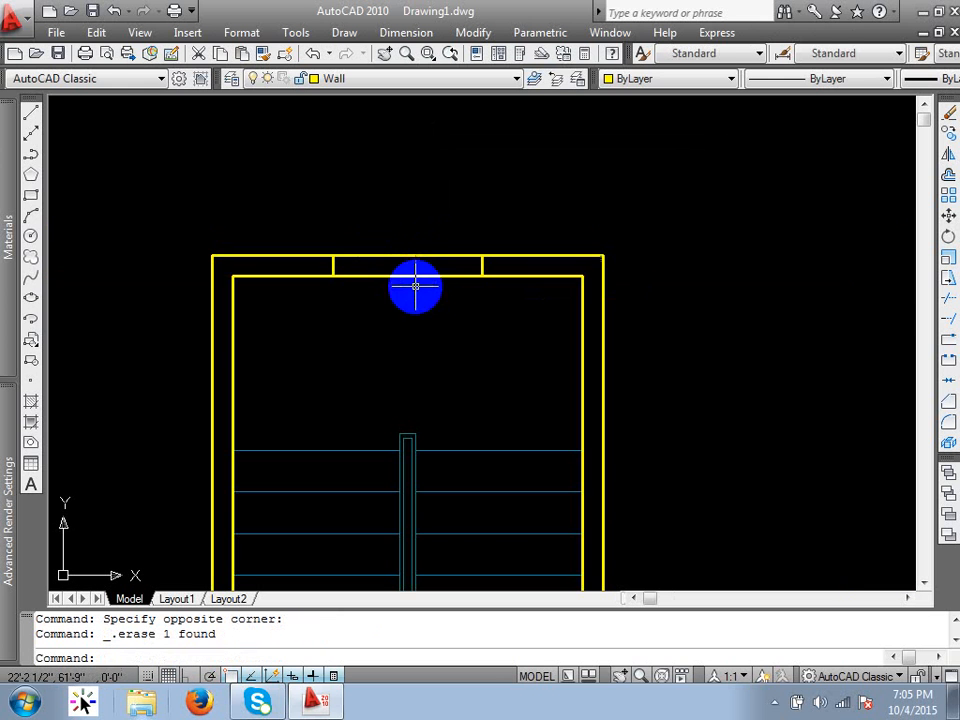
Step: Trim both wall lines between the two offset lines to cut the window opening
scroll(400, 278, "up", 2)
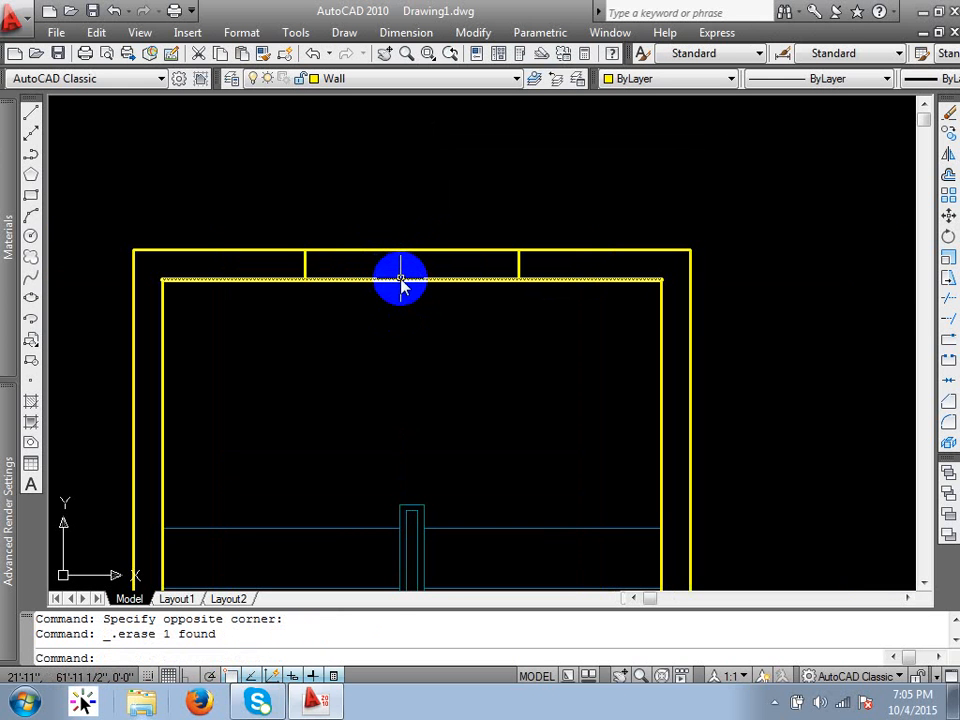
key("Return")
key("Return")
left_click(411, 233)
left_click(345, 352)
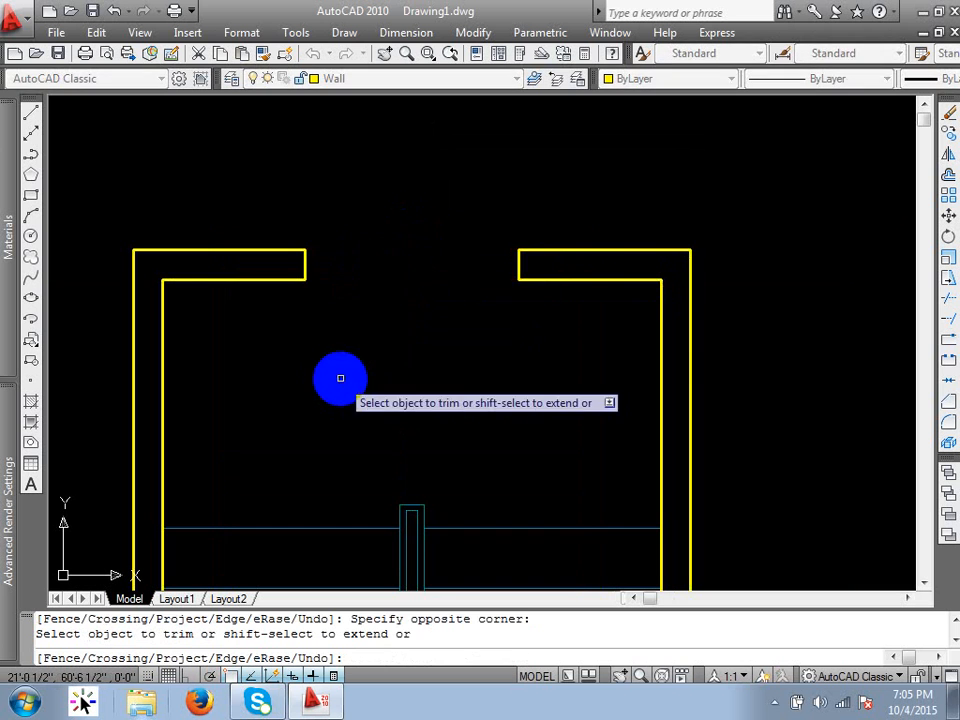
scroll(429, 219, "down", 6)
key("Return")
Step: Draw two horizontal lines across the opening, joining its outer corners and its inner corners
scroll(407, 240, "up", 3)
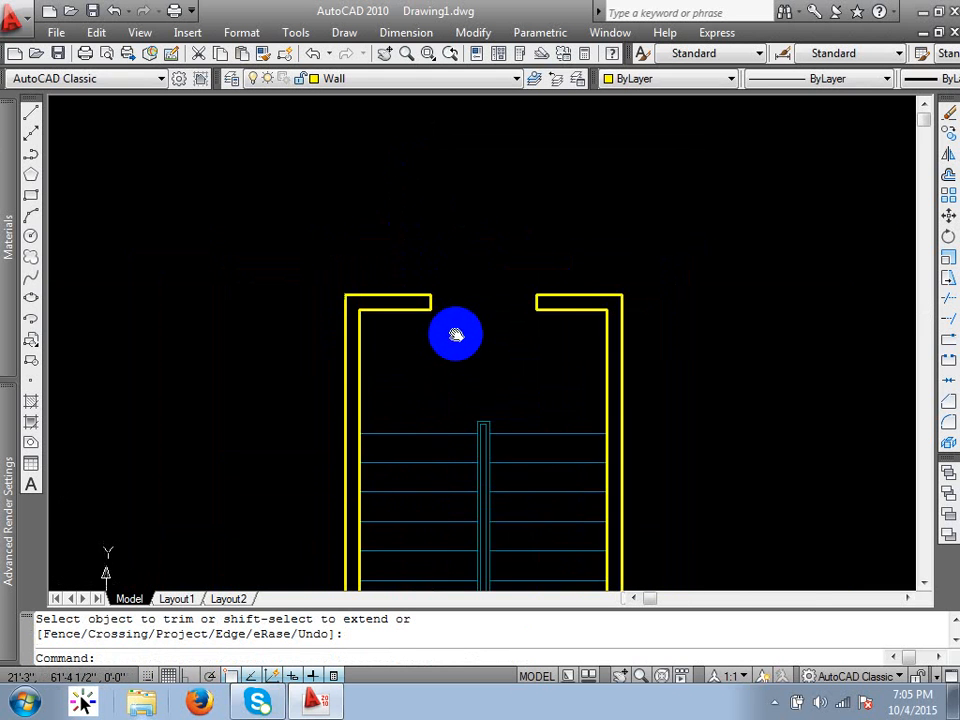
type("l")
key("Return")
left_click(432, 298)
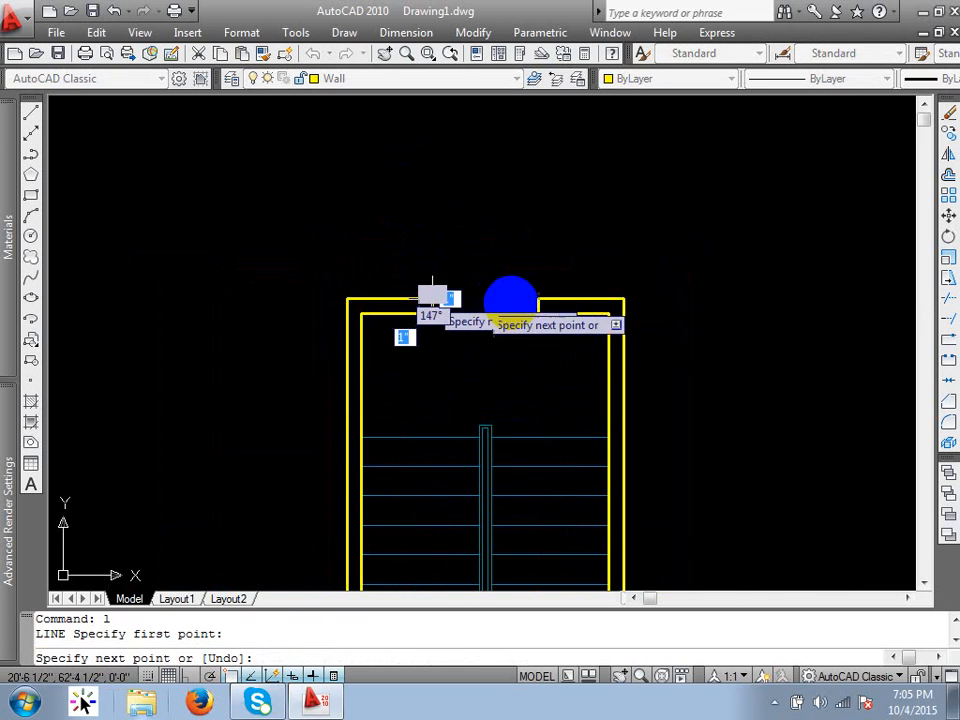
left_click(538, 298)
key("Return")
key("Return")
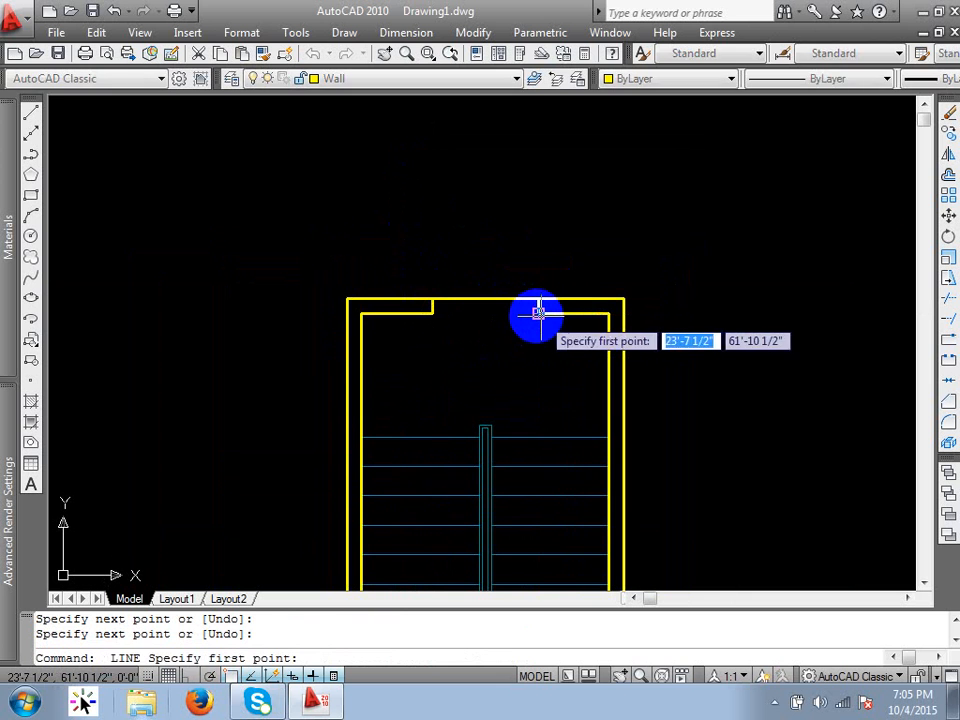
left_click(538, 315)
left_click(432, 315)
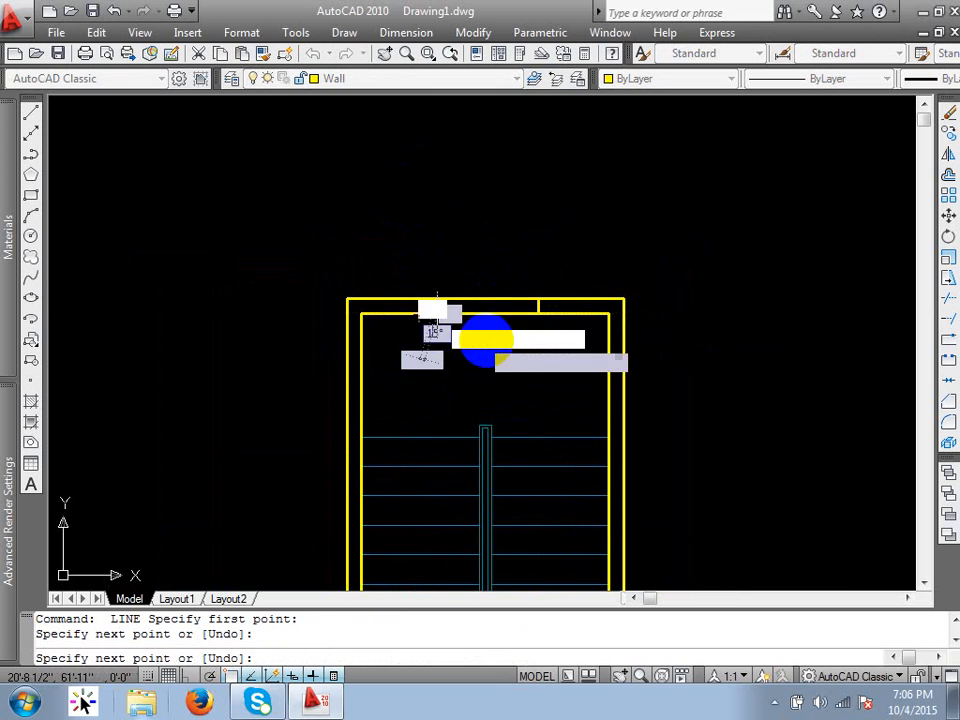
key("Return")
Step: Move the two lines spanning the opening to the window layer and clear the selection
left_click_drag(506, 341, 475, 272)
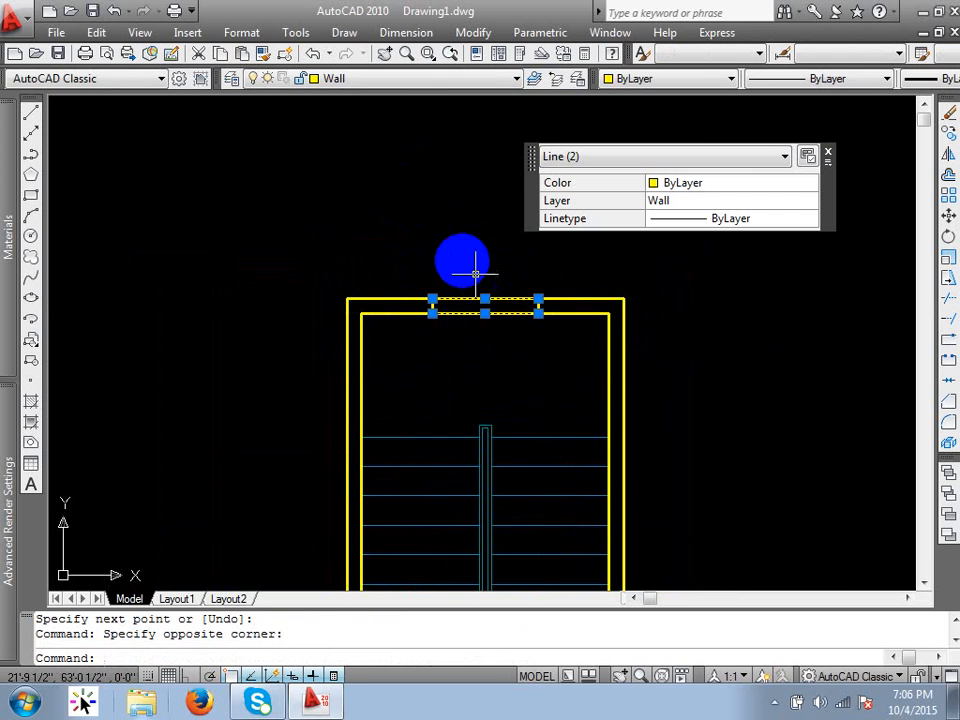
left_click(396, 78)
left_click(350, 172)
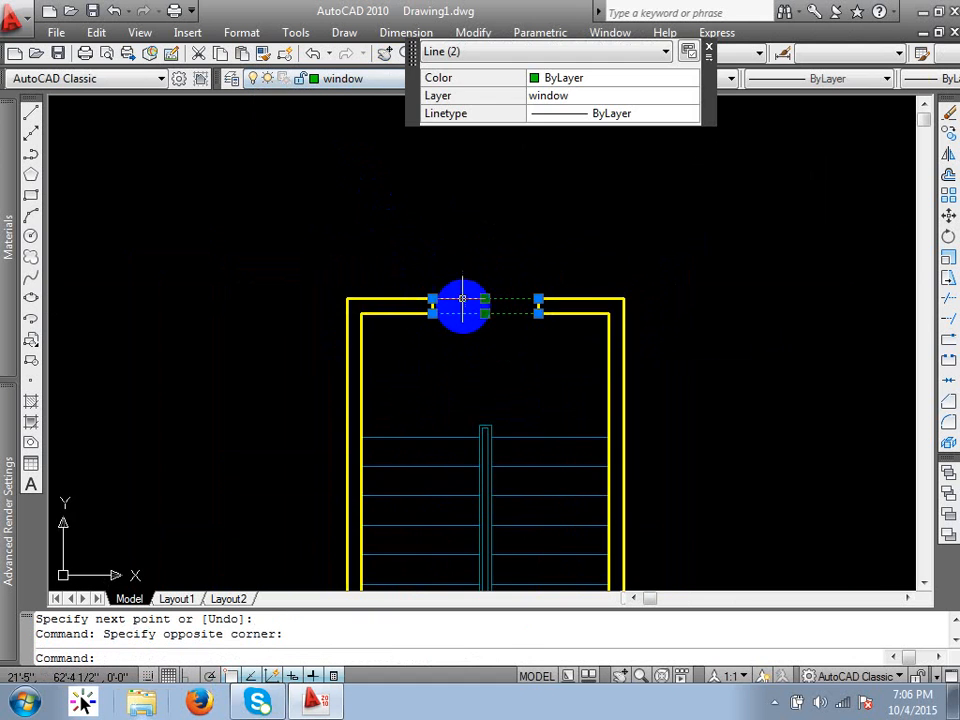
scroll(467, 313, "up", 5)
key("Escape")
scroll(467, 313, "down", 5)
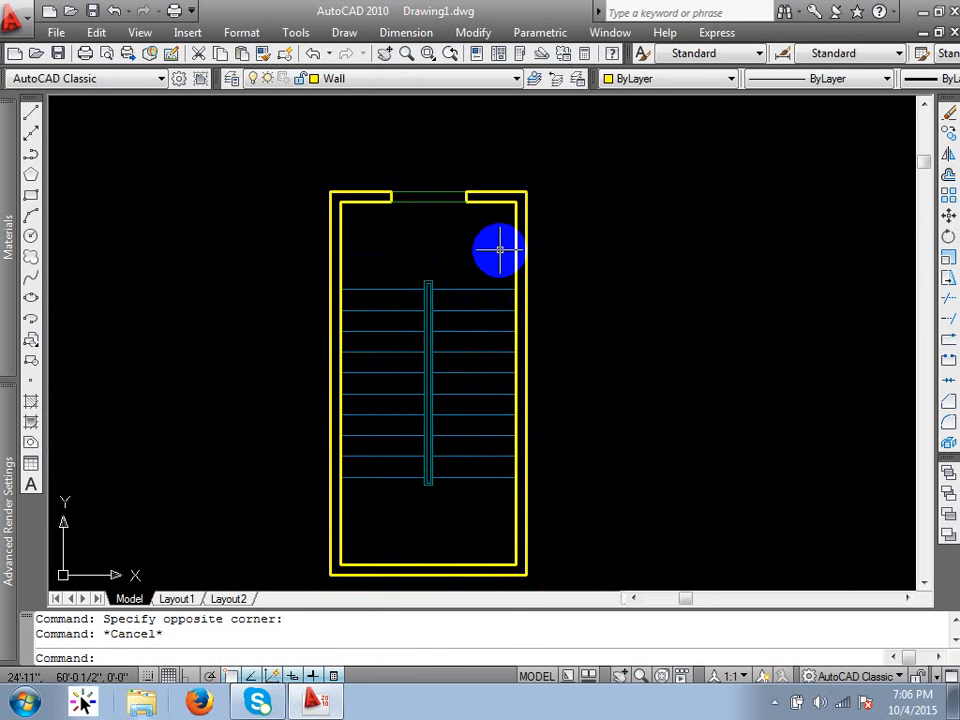
Step: Offset the outer and inner window lines 2 inches toward the middle of the wall
type("o")
key("Return")
type("2")
key("Return")
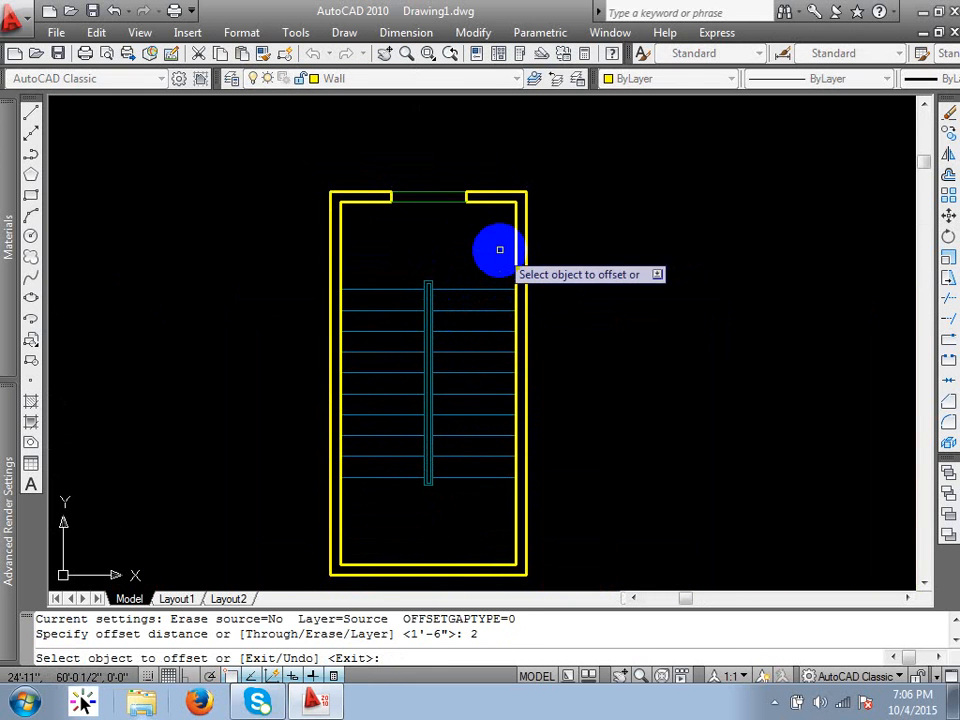
left_click(442, 192)
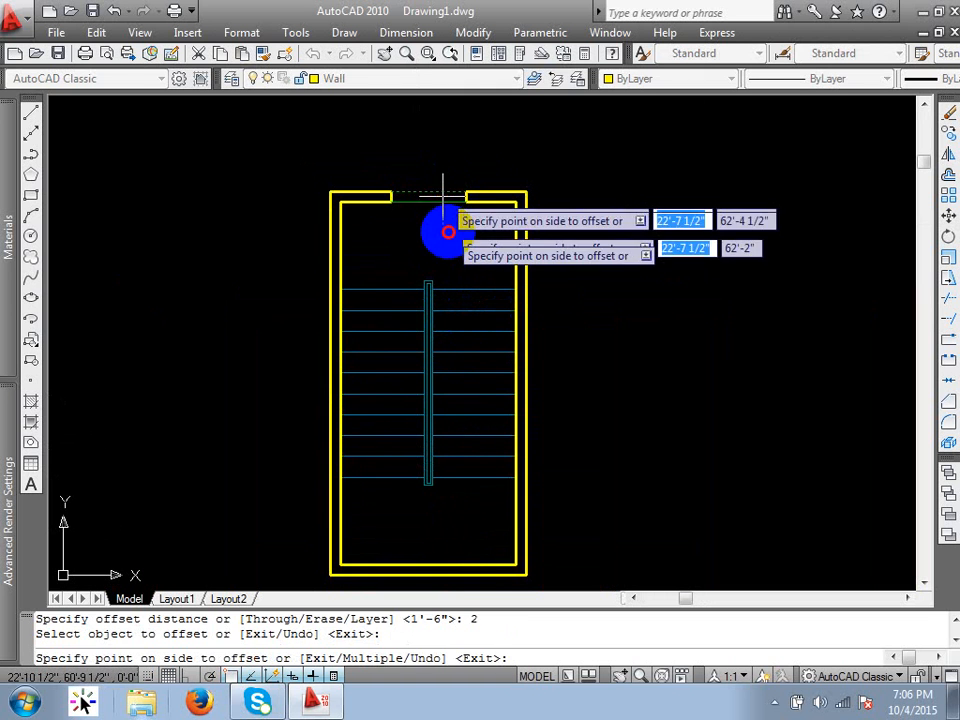
left_click(445, 207)
left_click(445, 198)
left_click(444, 171)
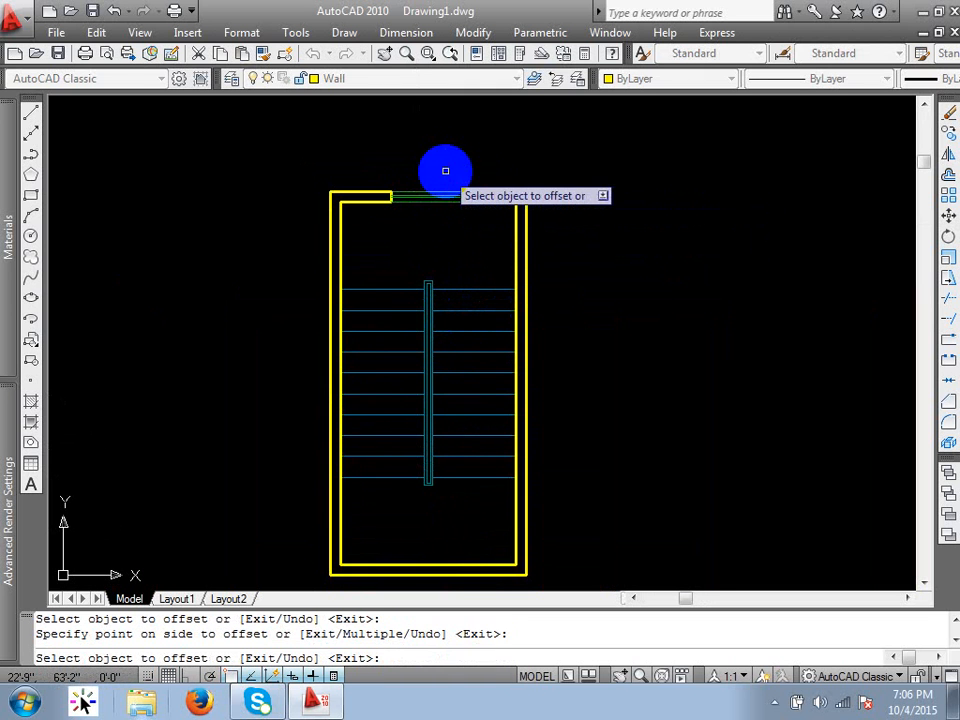
scroll(392, 199, "up", 3)
key("Return")
scroll(480, 240, "down", 3)
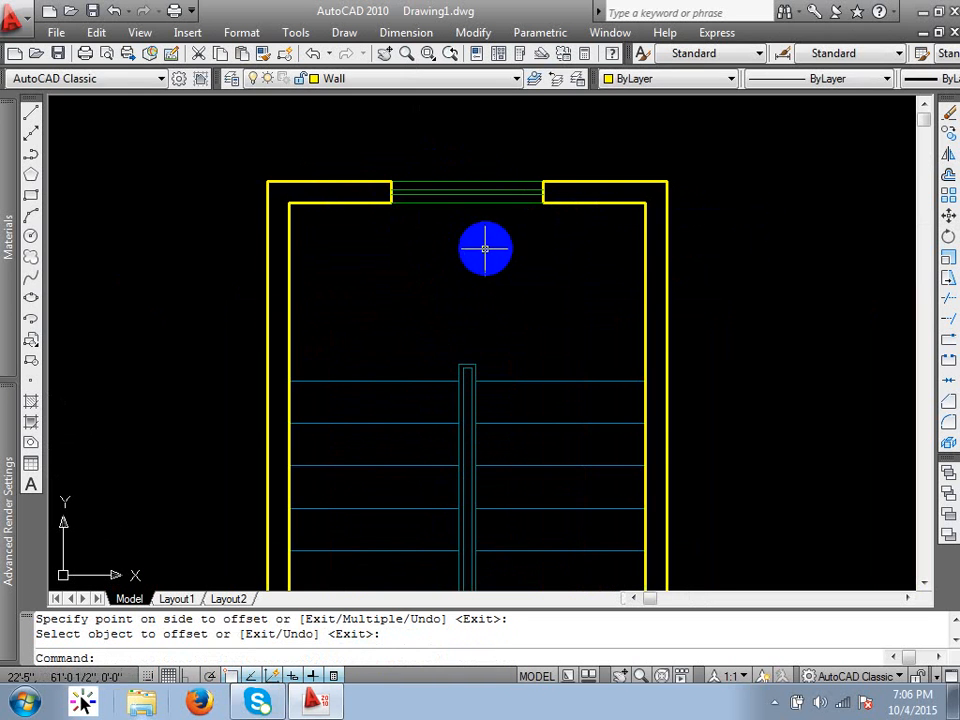
Step: Examine the finished window and the lower end of the staircase plan
scroll(410, 185, "up", 4)
scroll(436, 200, "down", 4)
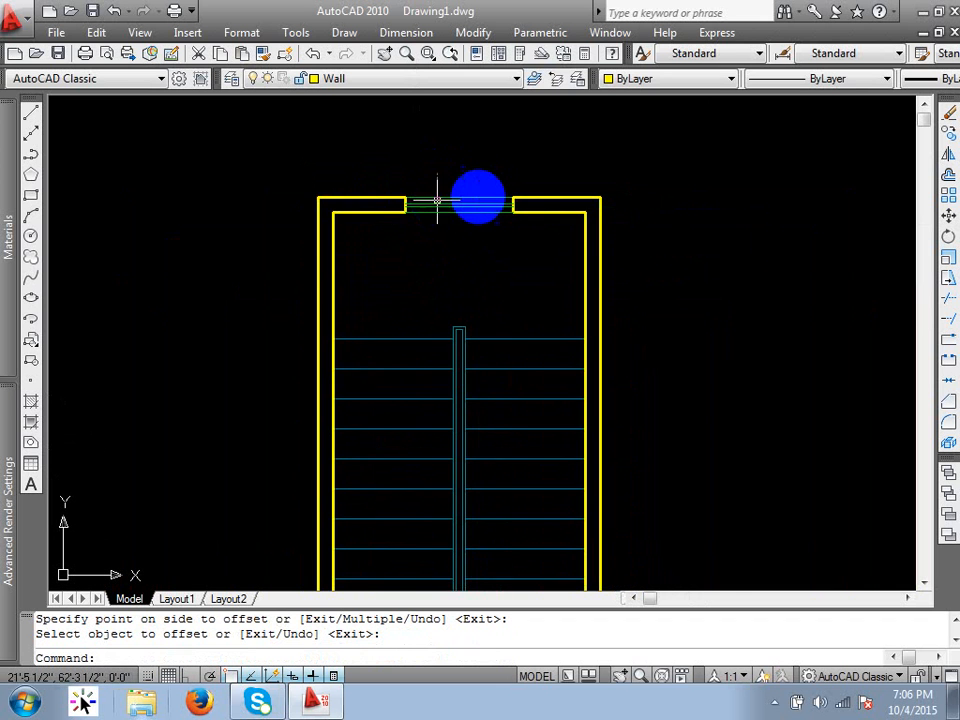
scroll(478, 196, "down", 5)
middle_click_drag(527, 469, 512, 388)
scroll(512, 388, "up", 6)
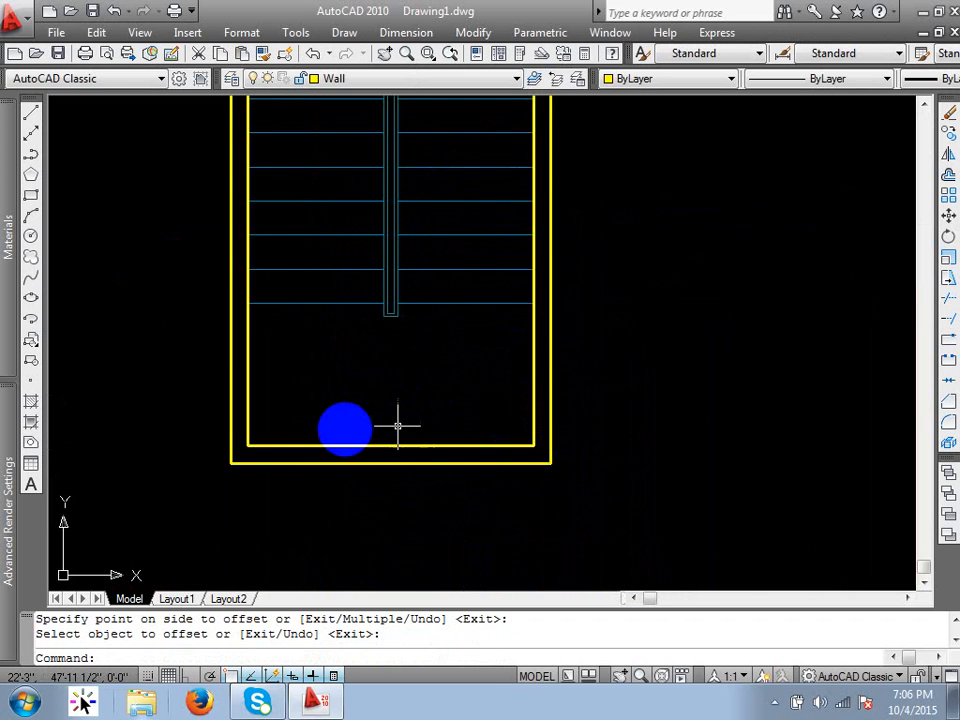
middle_click_drag(343, 429, 441, 474)
scroll(465, 440, "down", 6)
scroll(493, 403, "up", 2)
scroll(436, 474, "up", 3)
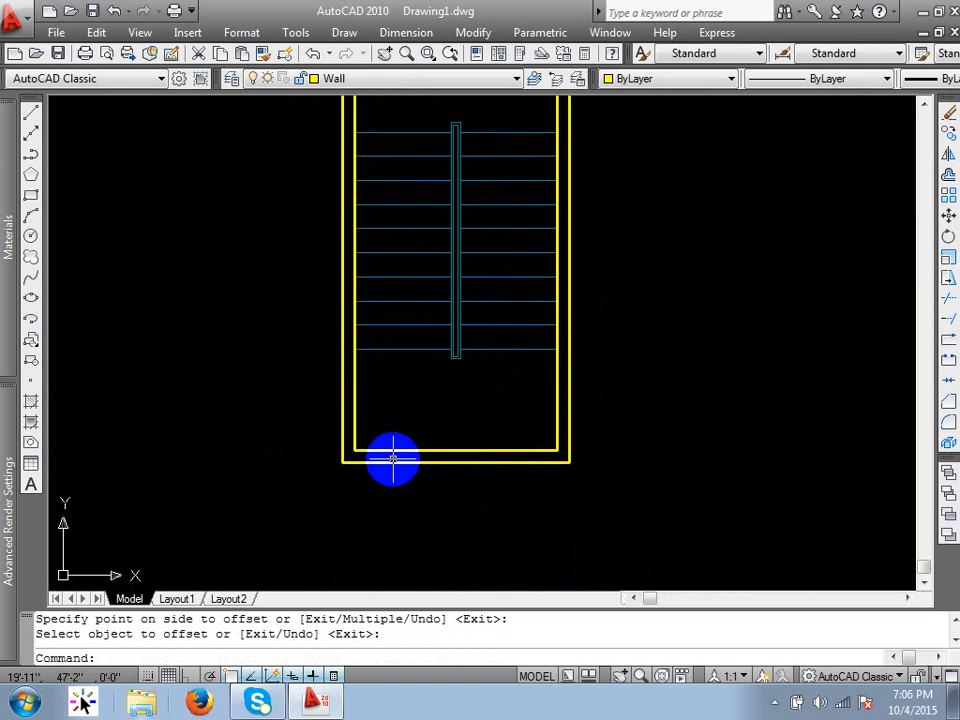
middle_click_drag(433, 374, 413, 437)
scroll(415, 411, "down", 2)
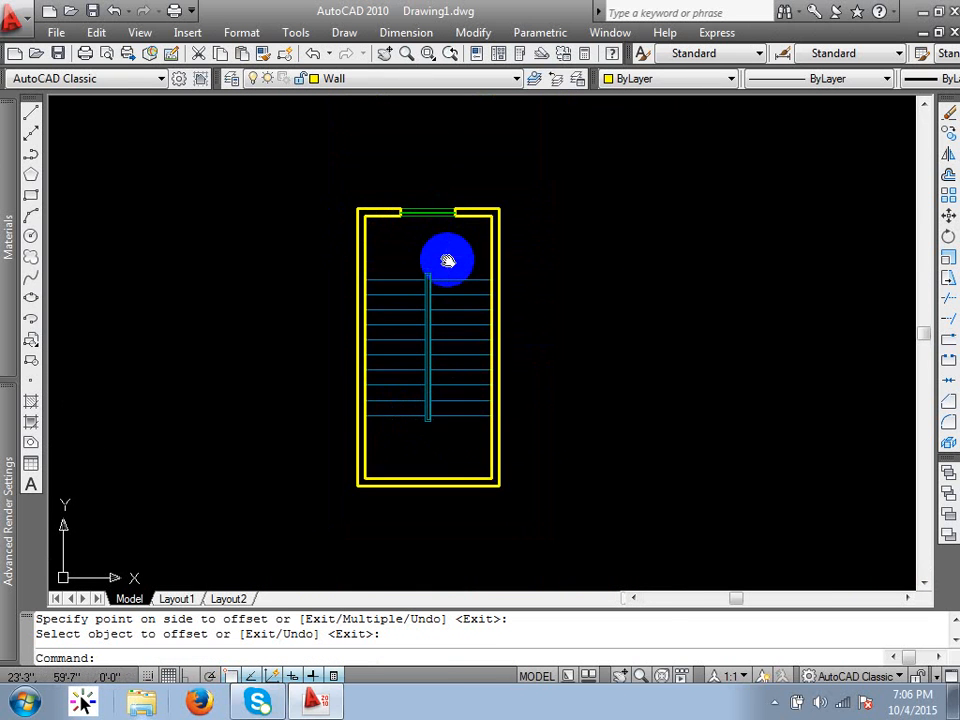
Step: Draw a 10 by 10 inch rectangle in the empty space left of the staircase plan
key("Escape")
key("Escape")
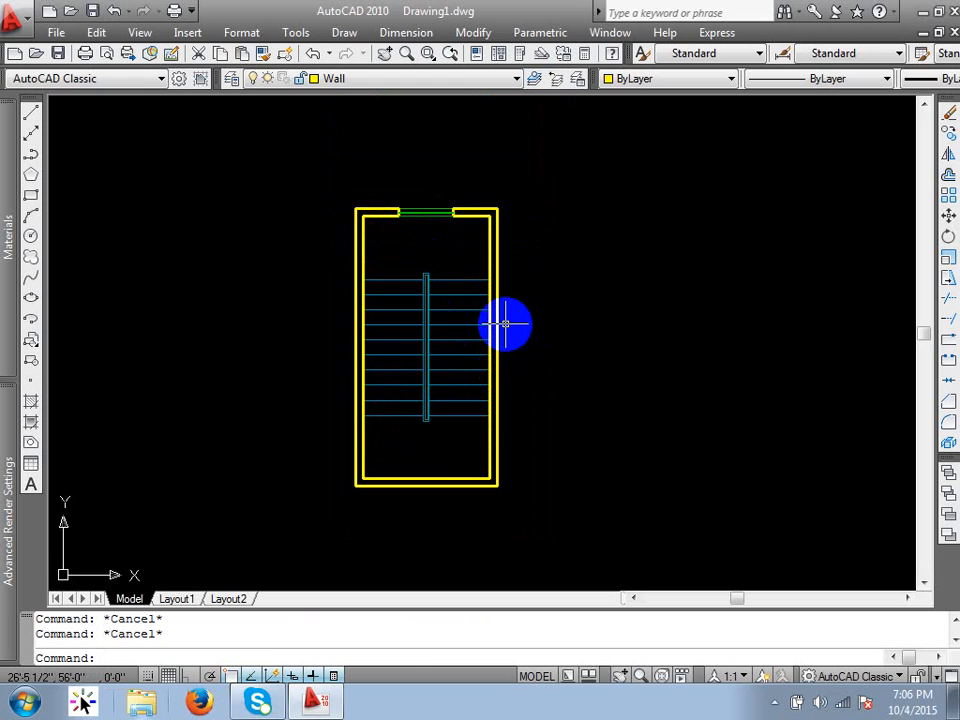
key("Return")
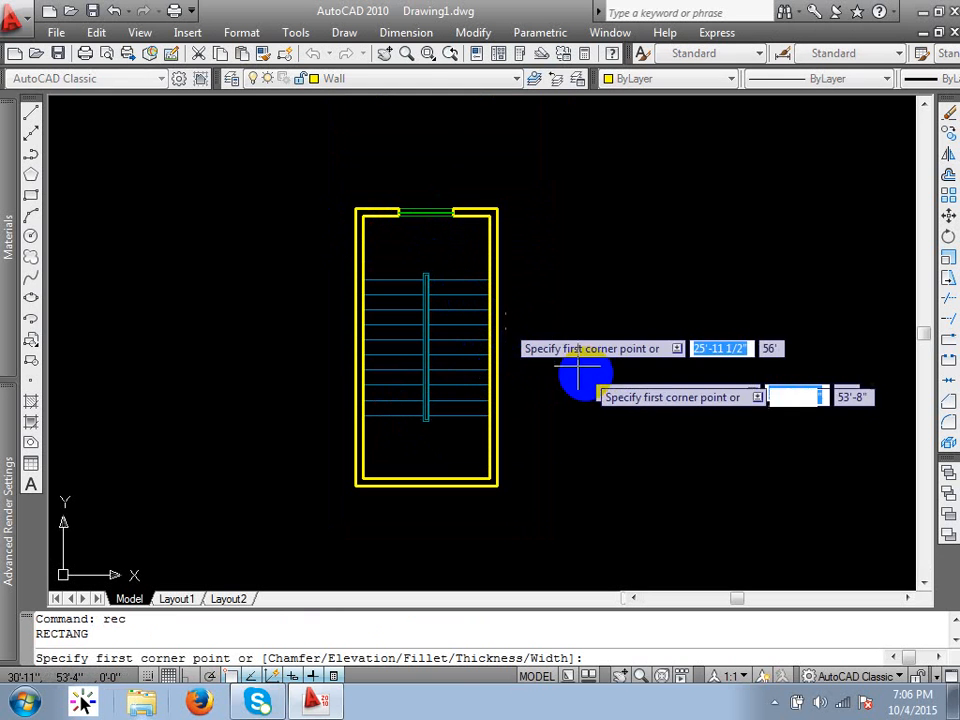
left_click(217, 408)
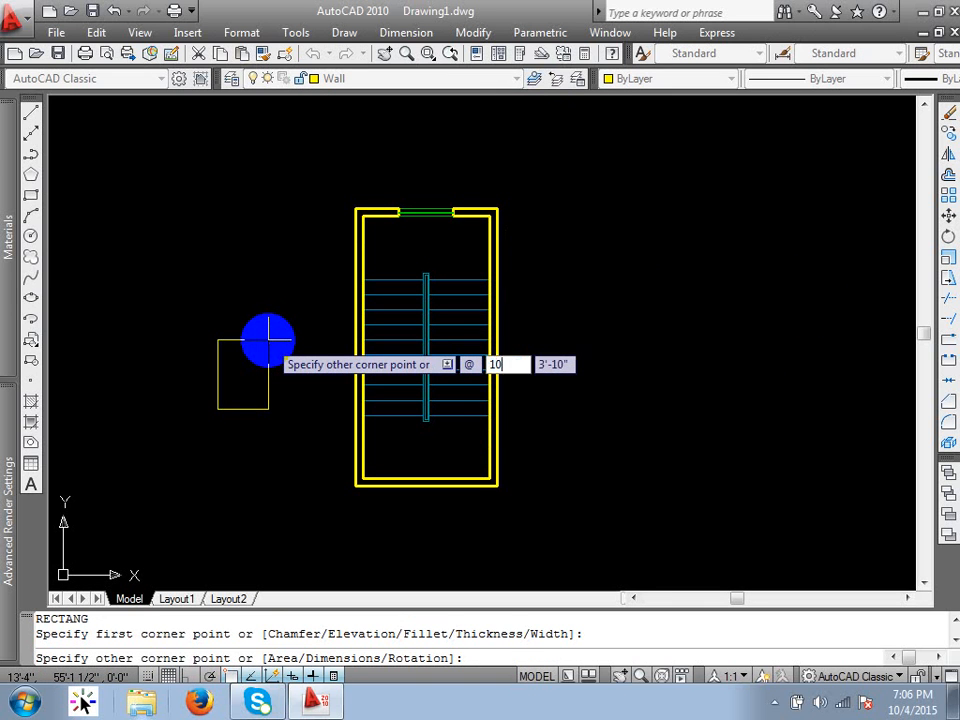
key("Return")
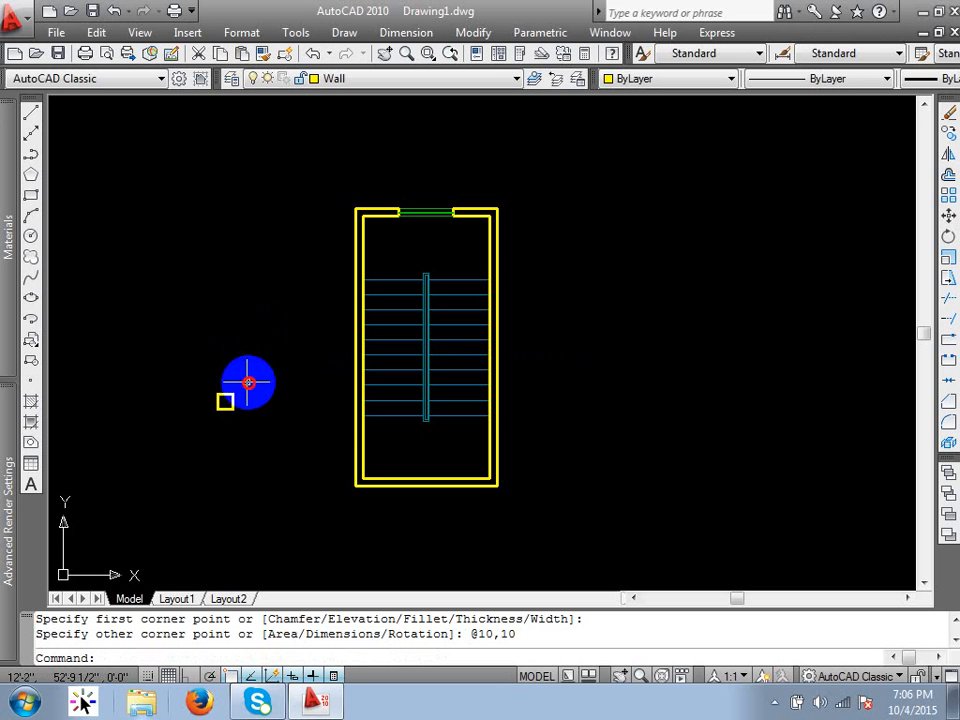
Step: Move the small square to the column layer and clear the selection
left_click(248, 382)
left_click(176, 424)
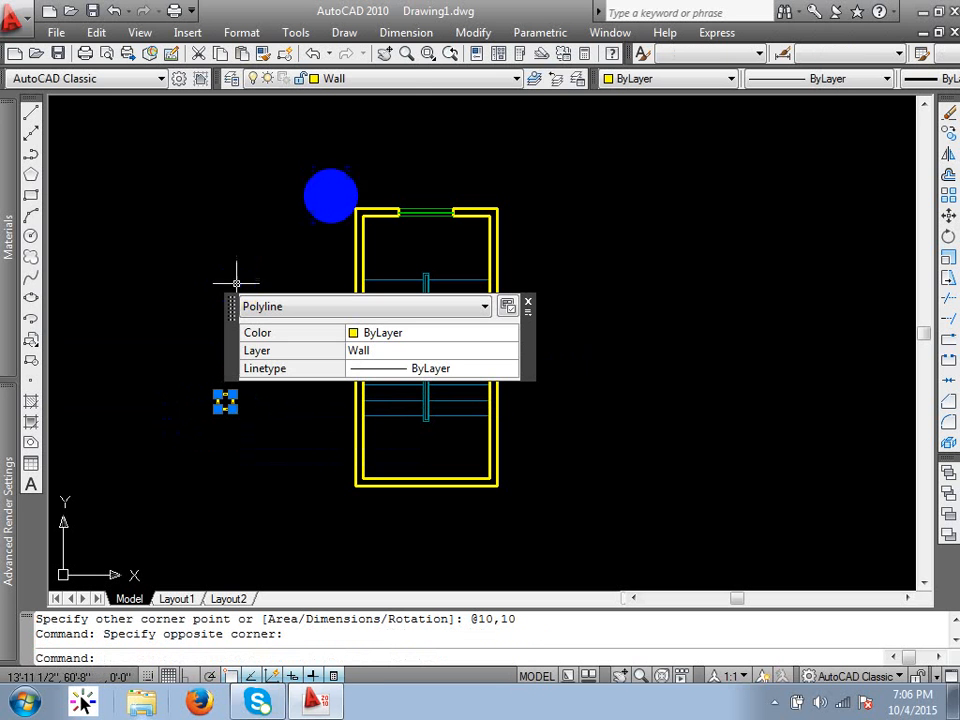
left_click(395, 80)
left_click(370, 111)
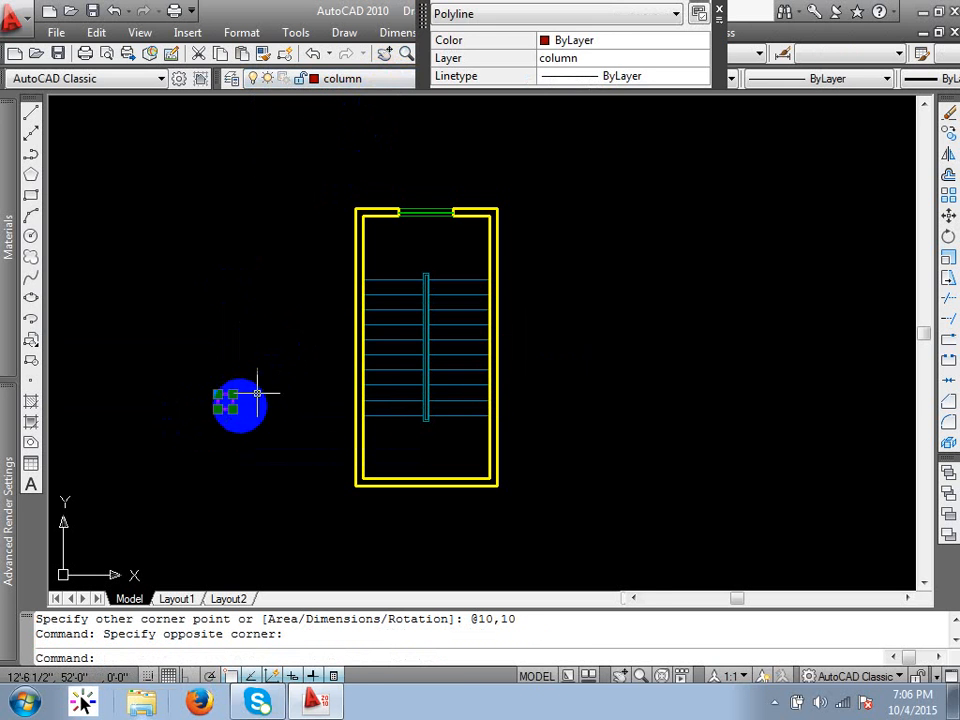
scroll(257, 394, "up", 6)
key("Escape")
scroll(270, 355, "down", 2)
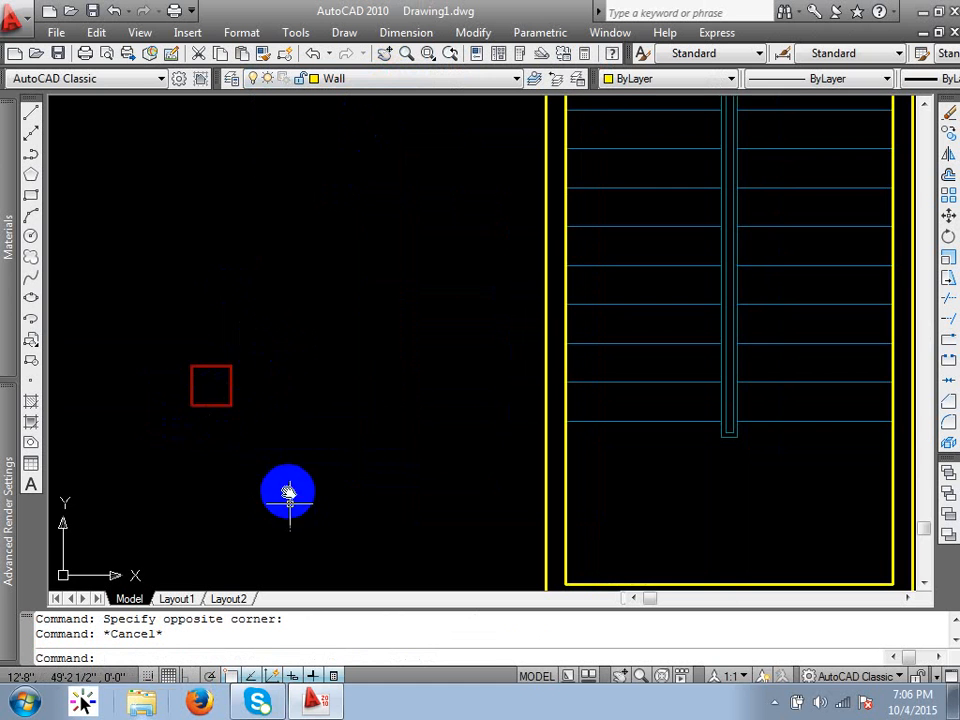
Step: Copy the column square by its lower-left corner onto the lower-left outer corner of the walls
middle_click_drag(289, 493, 210, 390)
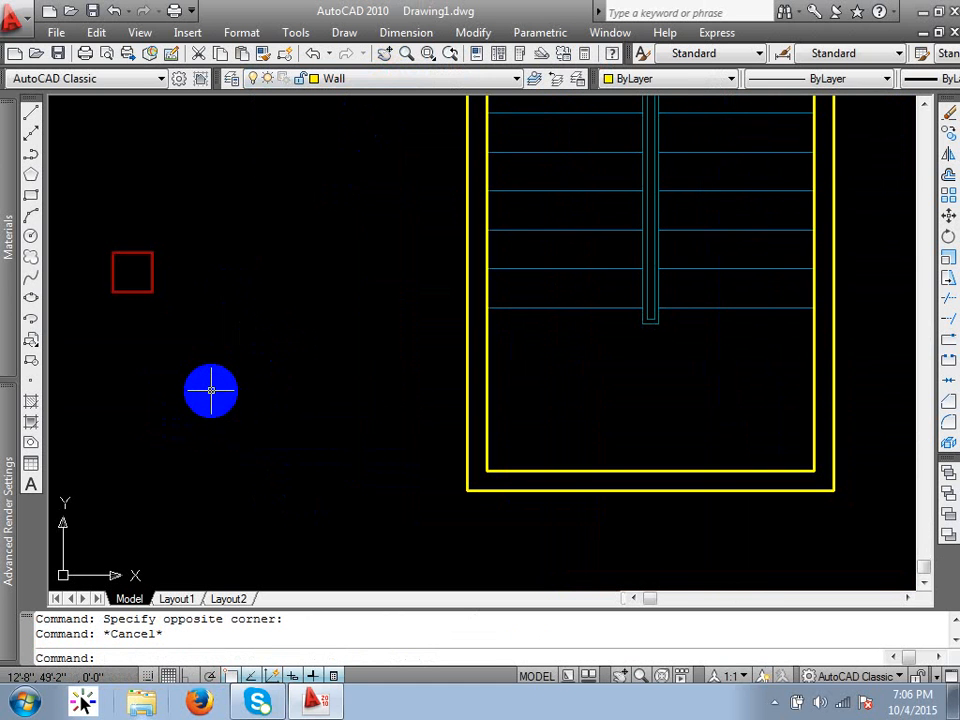
type("co")
key("Return")
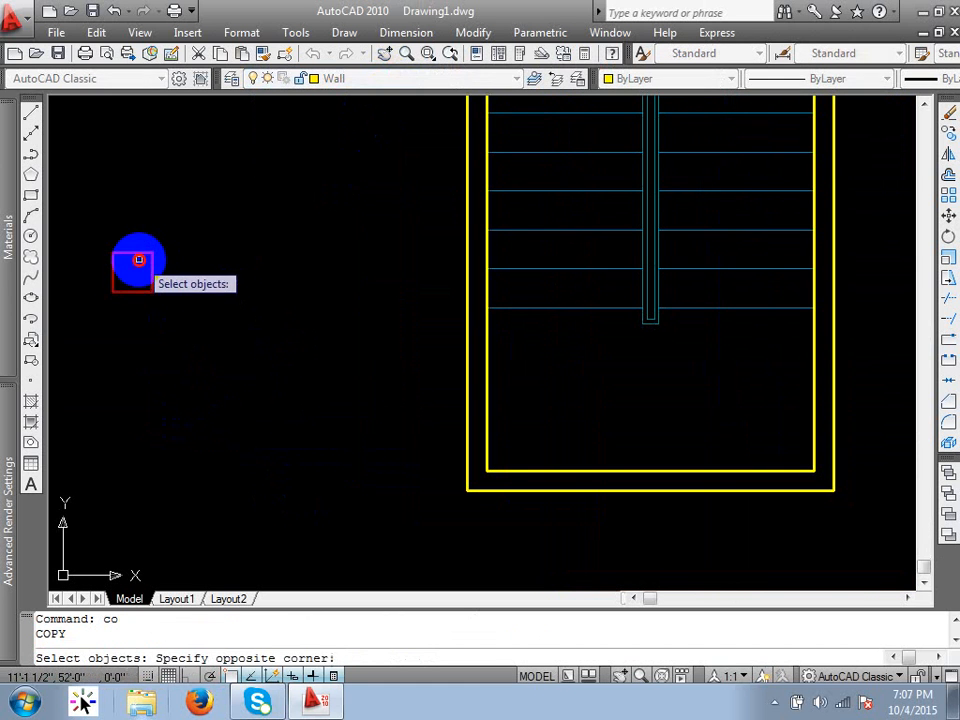
left_click(124, 240)
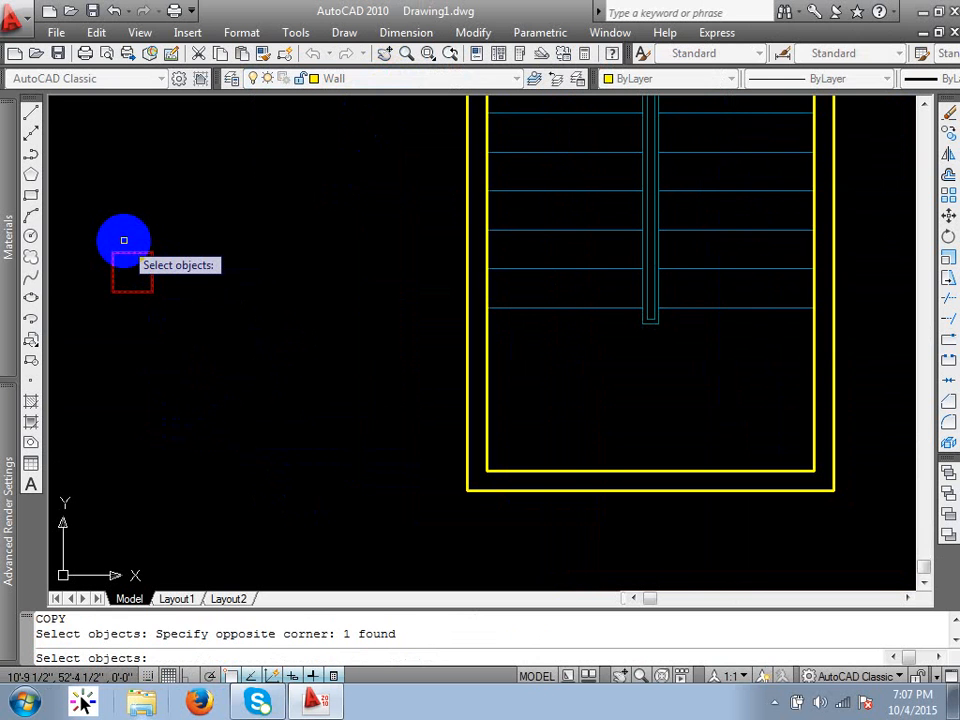
key("Return")
scroll(131, 289, "up", 4)
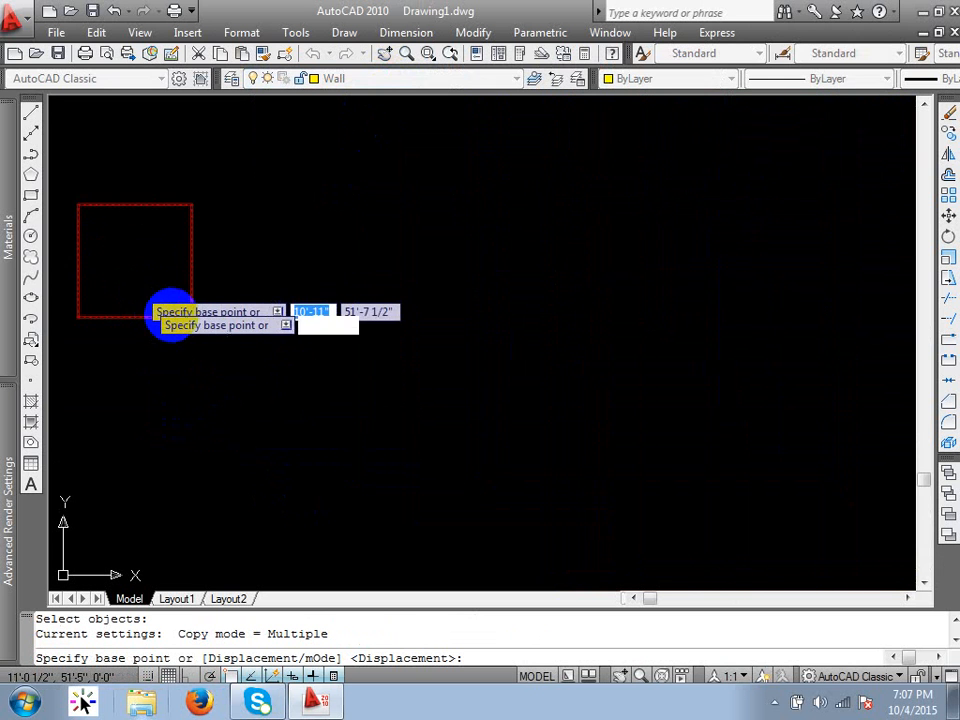
scroll(222, 306, "down", 2)
scroll(131, 310, "up", 2)
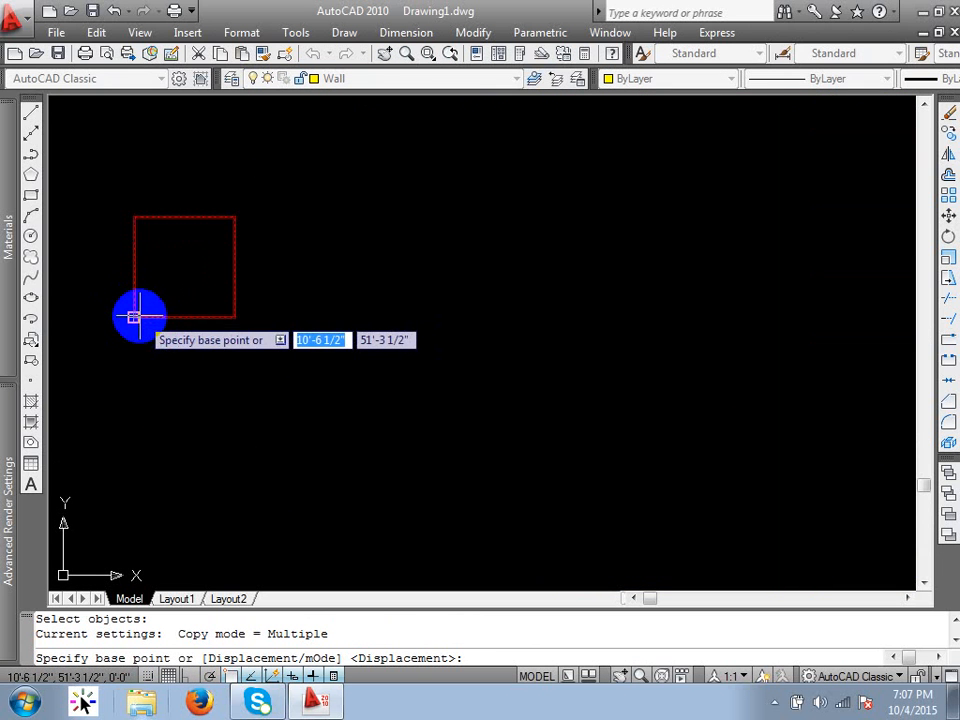
left_click(133, 317)
scroll(150, 230, "down", 4)
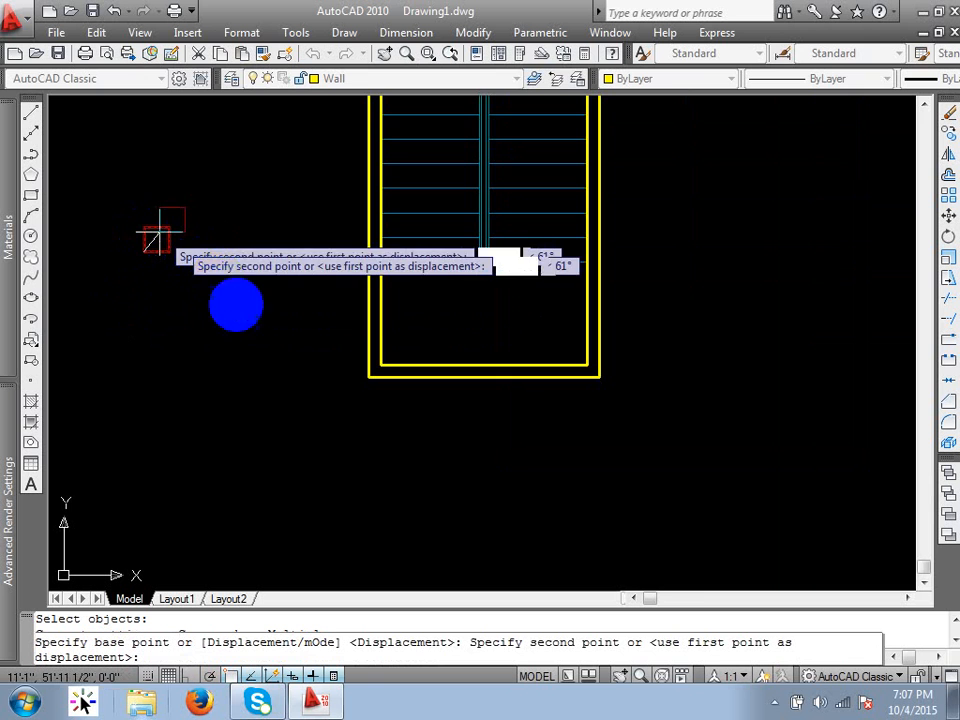
scroll(340, 370, "up", 3)
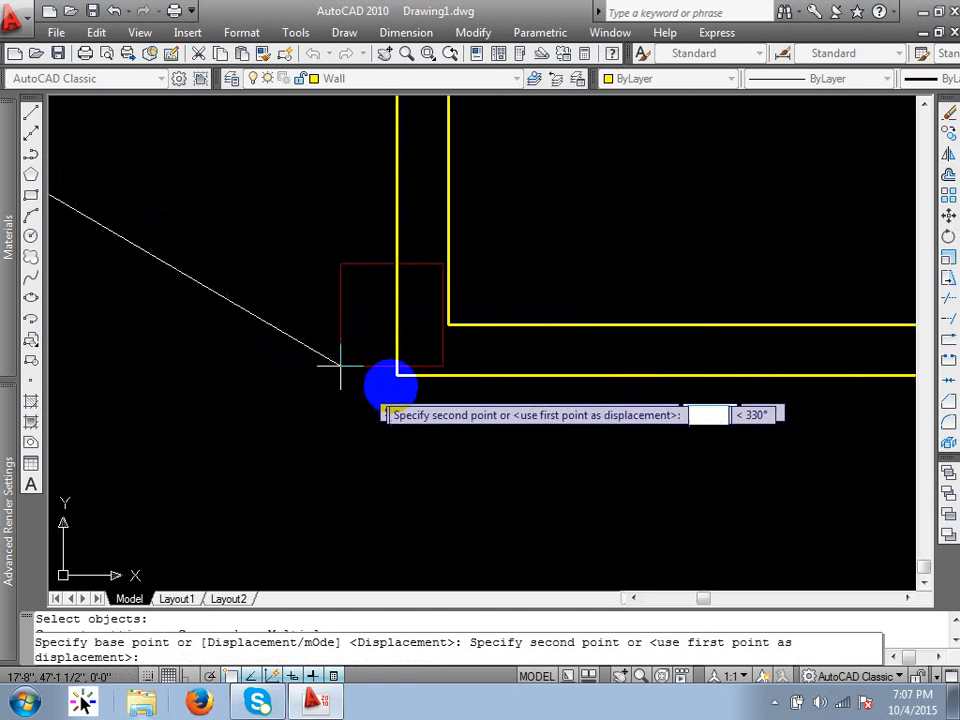
left_click(397, 375)
key("Return")
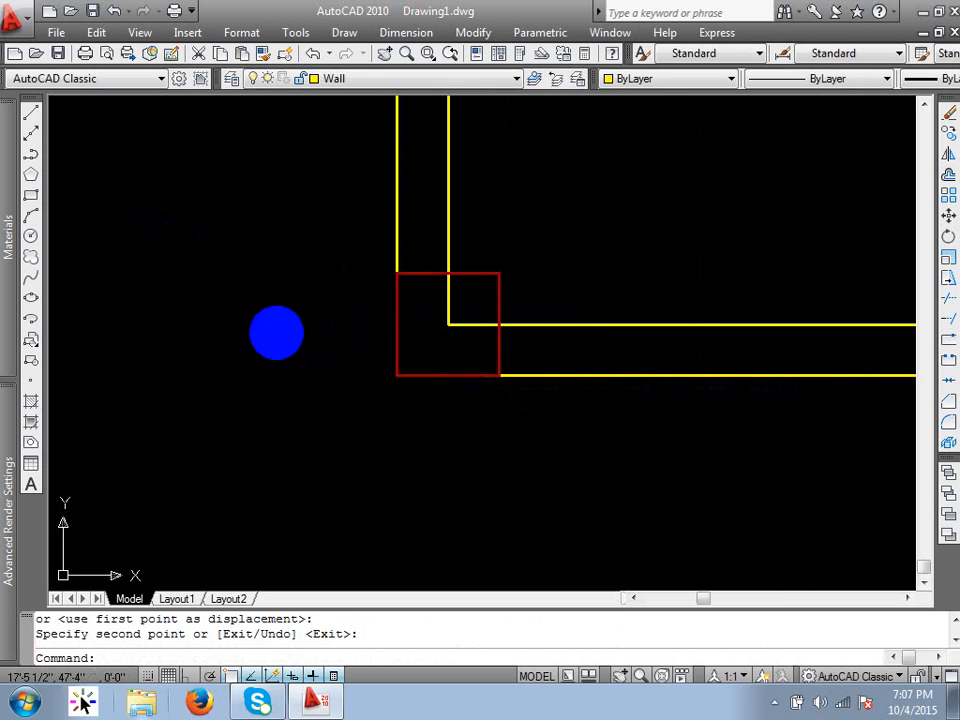
Step: Copy the corner column by its lower-right corner onto the lower-right outer corner of the walls
key("Return")
left_click(502, 292)
left_click(484, 296)
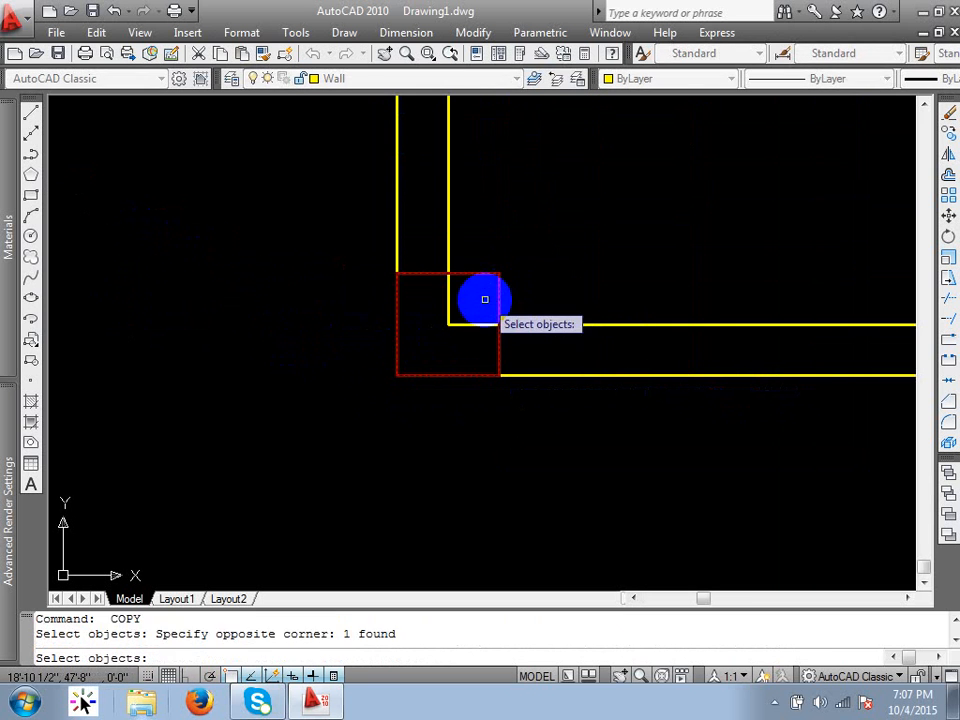
key("Return")
scroll(502, 375, "up", 3)
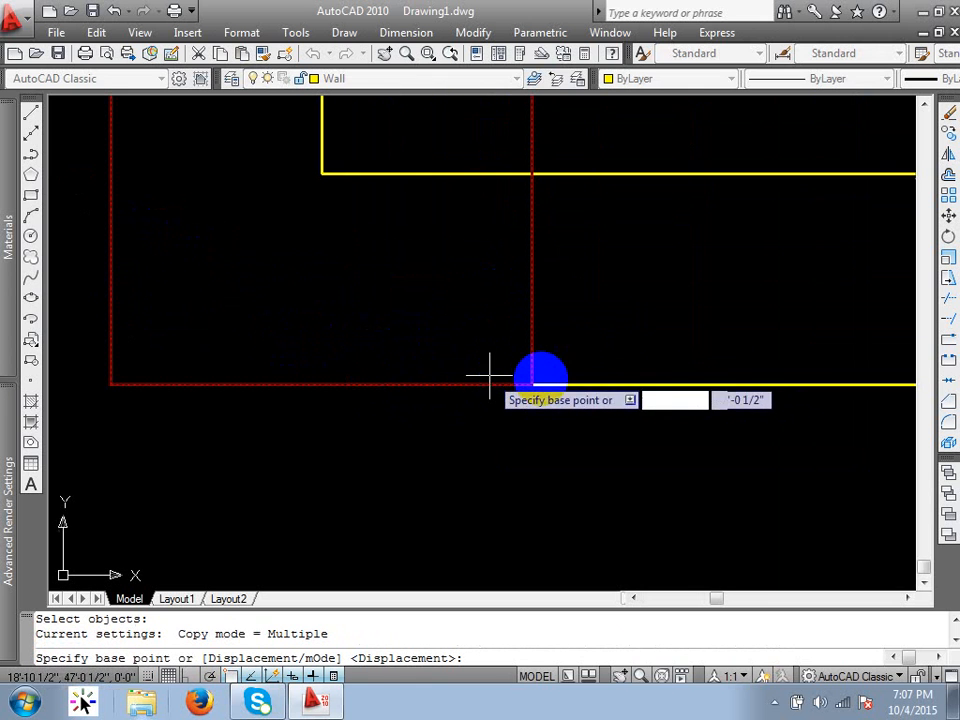
scroll(233, 260, "down", 10)
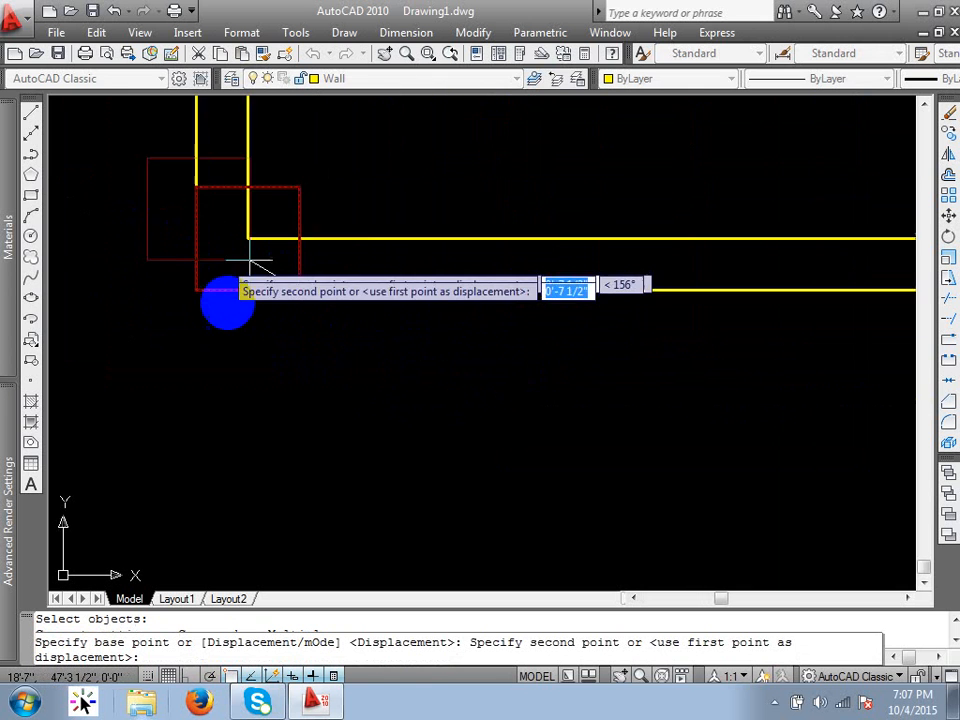
scroll(441, 320, "up", 5)
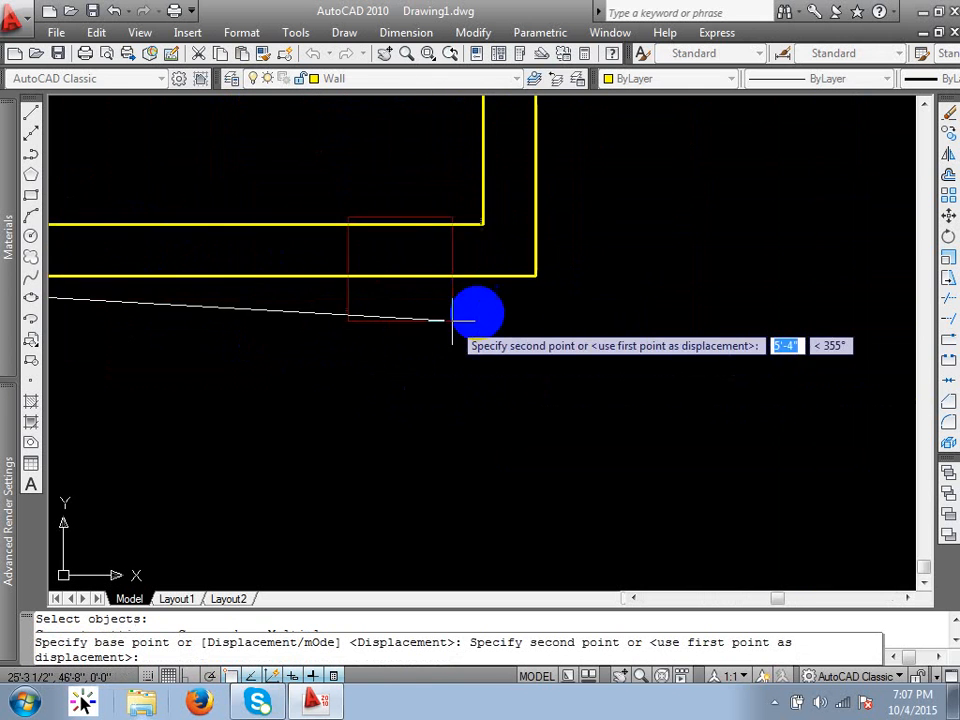
left_click(535, 275)
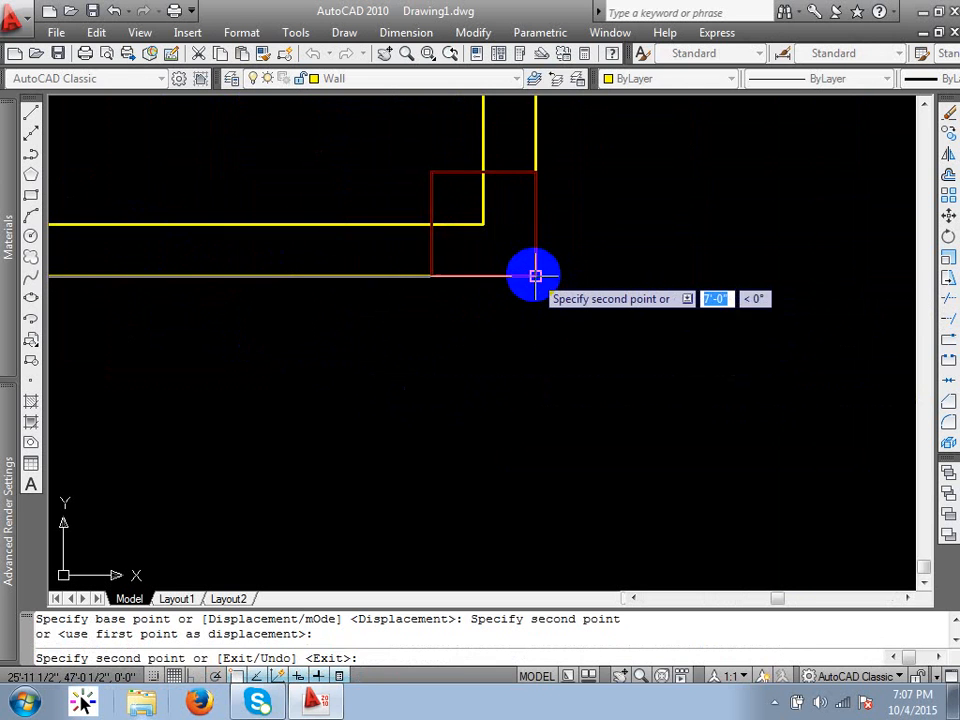
key("Return")
scroll(535, 315, "down", 3)
scroll(460, 262, "up", 2)
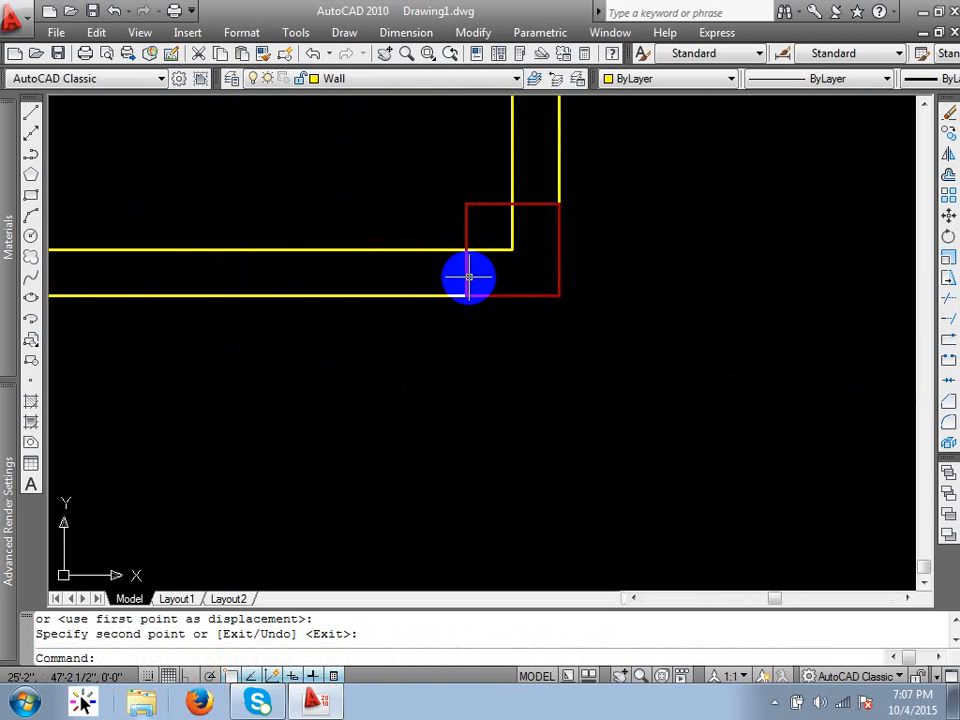
type("l")
key("Return")
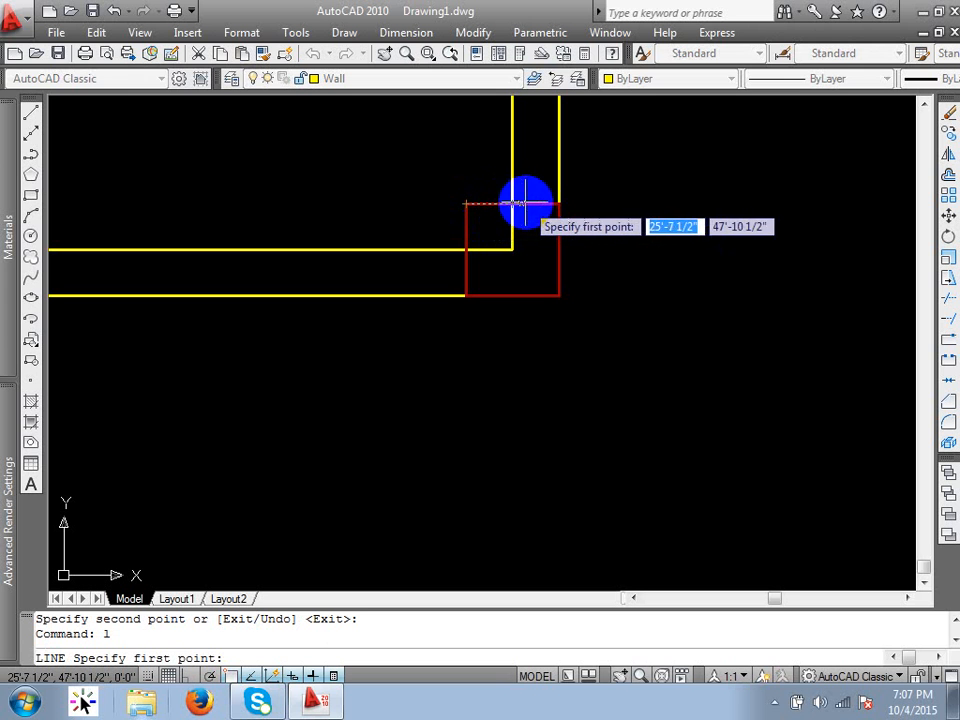
scroll(540, 209, "up", 2)
scroll(540, 209, "up", 1)
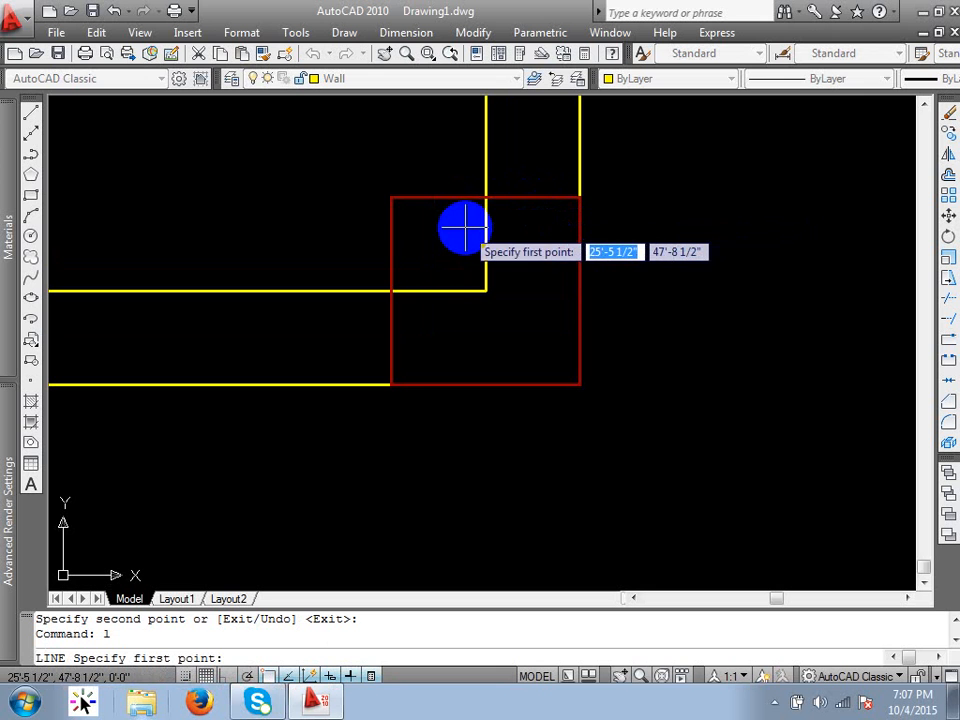
left_click(488, 300)
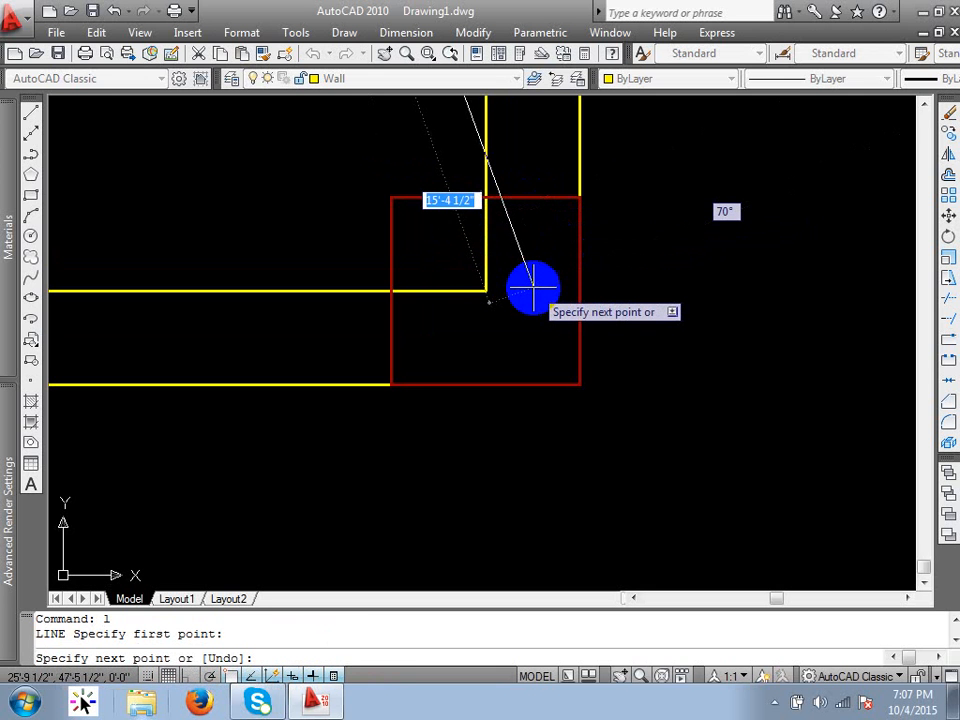
scroll(533, 290, "down", 10)
key("Escape")
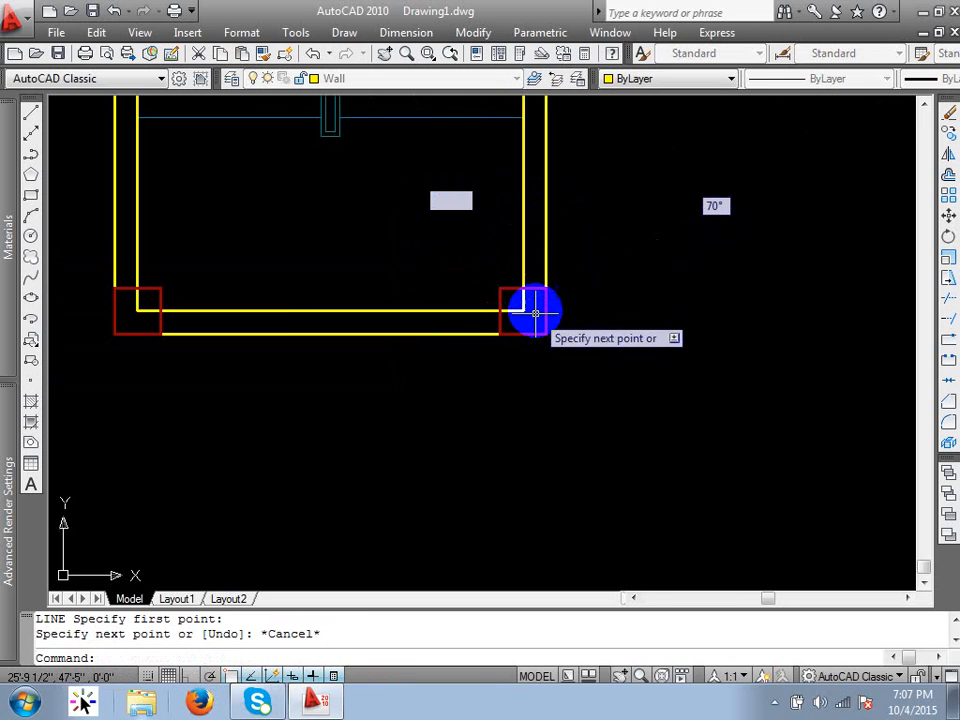
Step: Copy both lower columns up to the upper wall corners, aligning the right column's upper-right corner with the outer wall corner
scroll(455, 305, "up", 5)
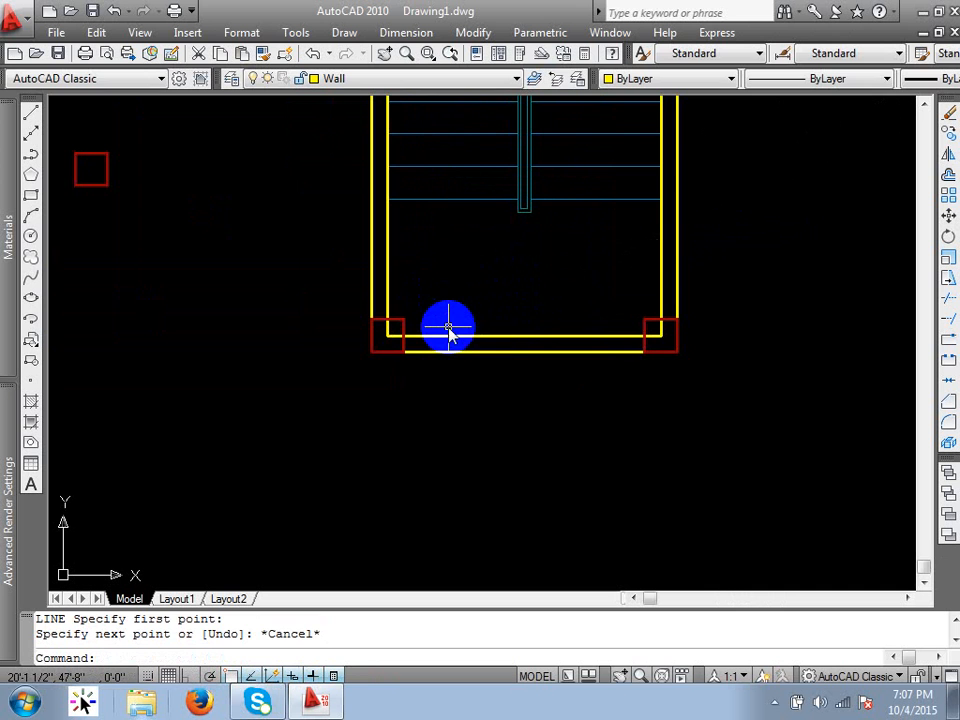
type("co")
key("Return")
left_click(315, 396)
left_click(435, 264)
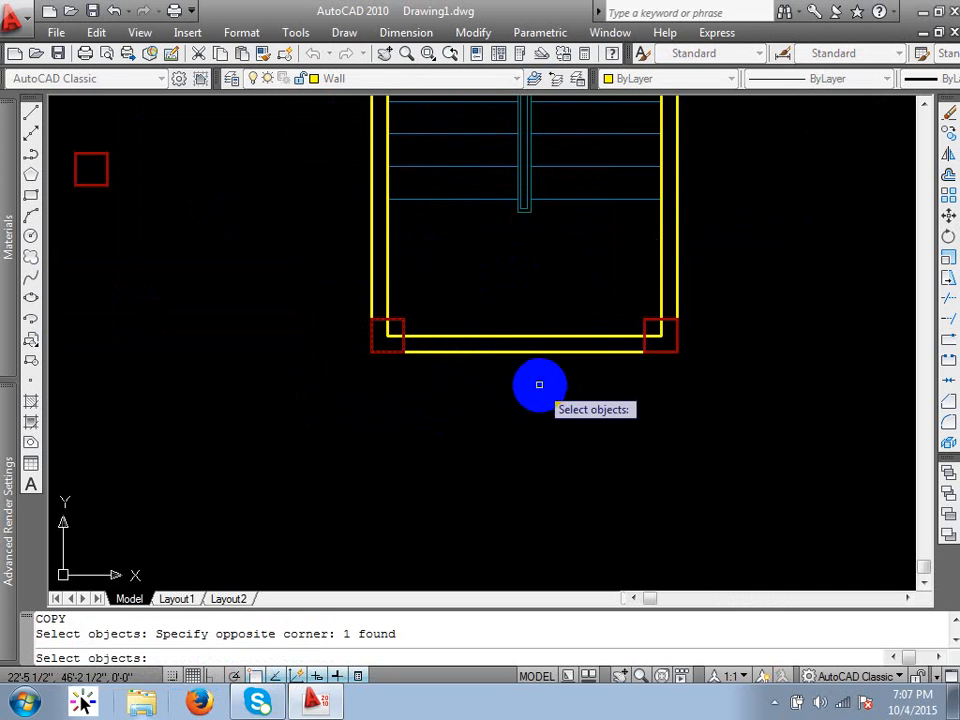
left_click(540, 386)
left_click(725, 291)
key("Return")
scroll(690, 310, "up", 4)
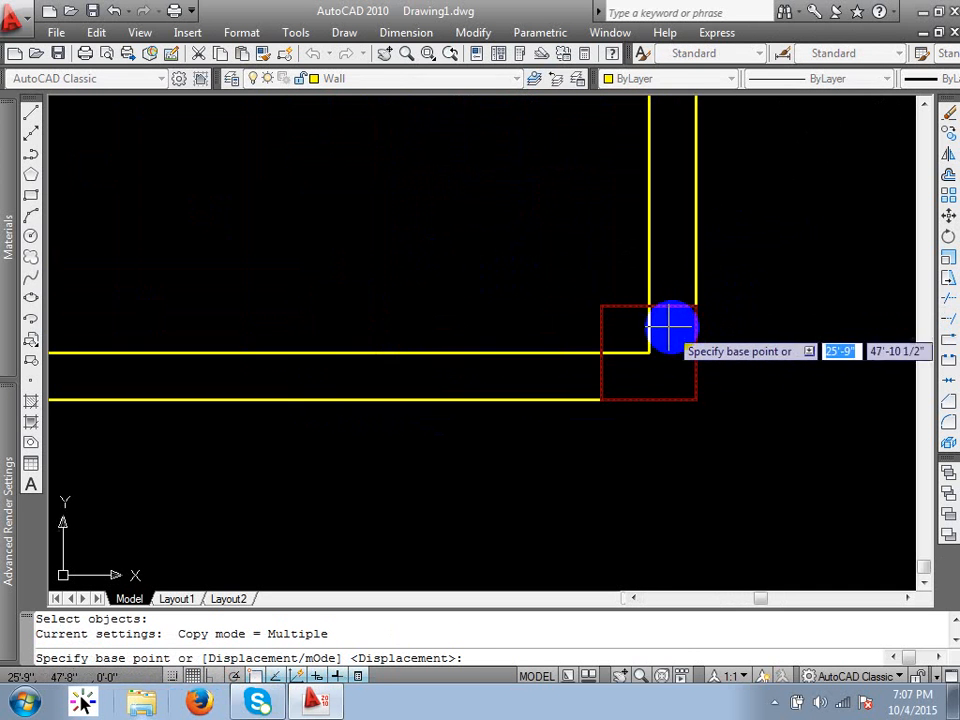
left_click(696, 305)
scroll(707, 413, "down", 6)
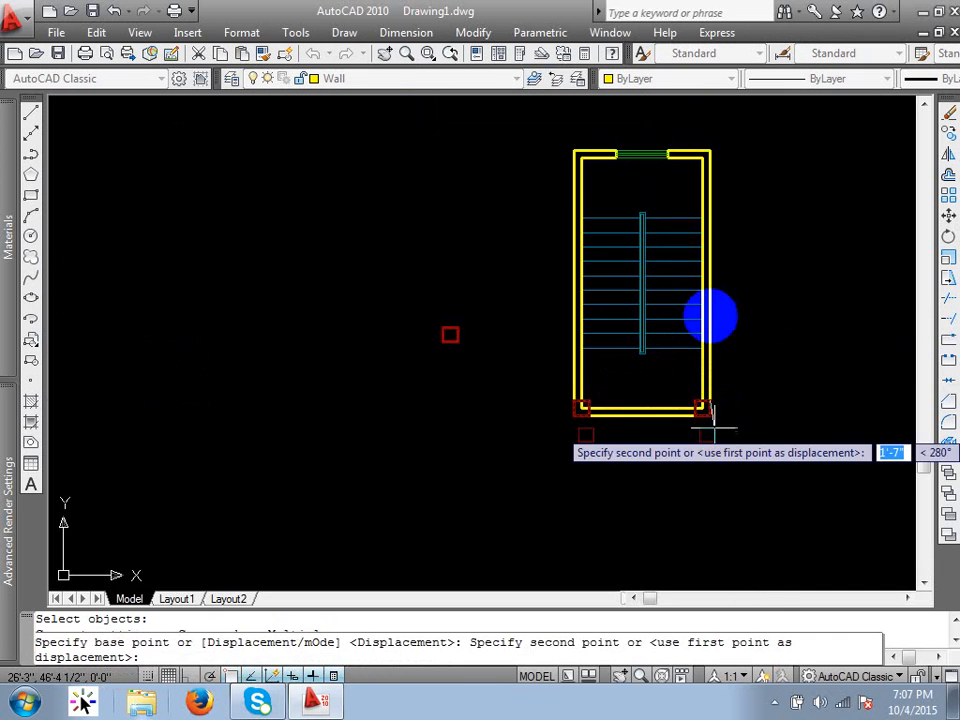
scroll(708, 160, "up", 5)
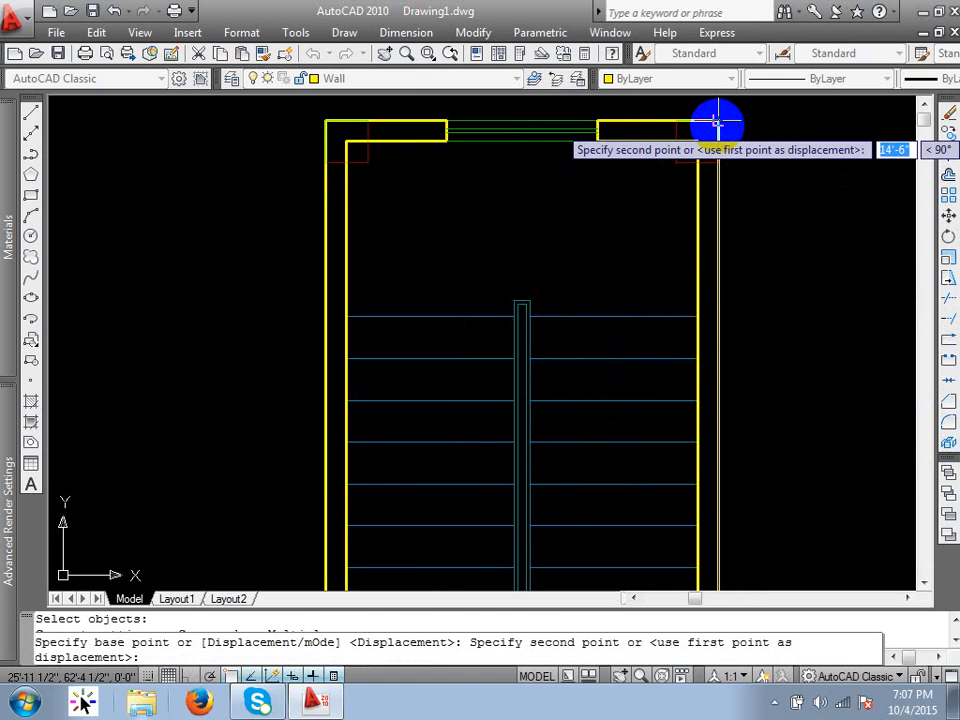
left_click(718, 121)
key("Return")
Step: Trim the inner wall lines inside the upper-right column, using the column square as the cutting edge
scroll(701, 137, "up", 3)
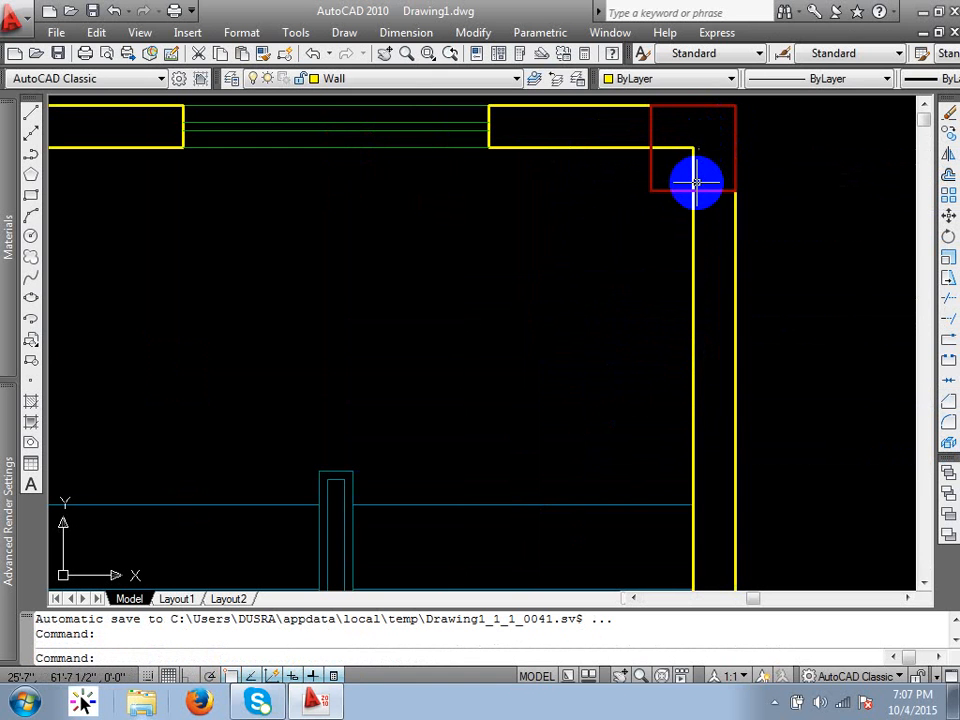
type("tr")
key("Return")
left_click(673, 193)
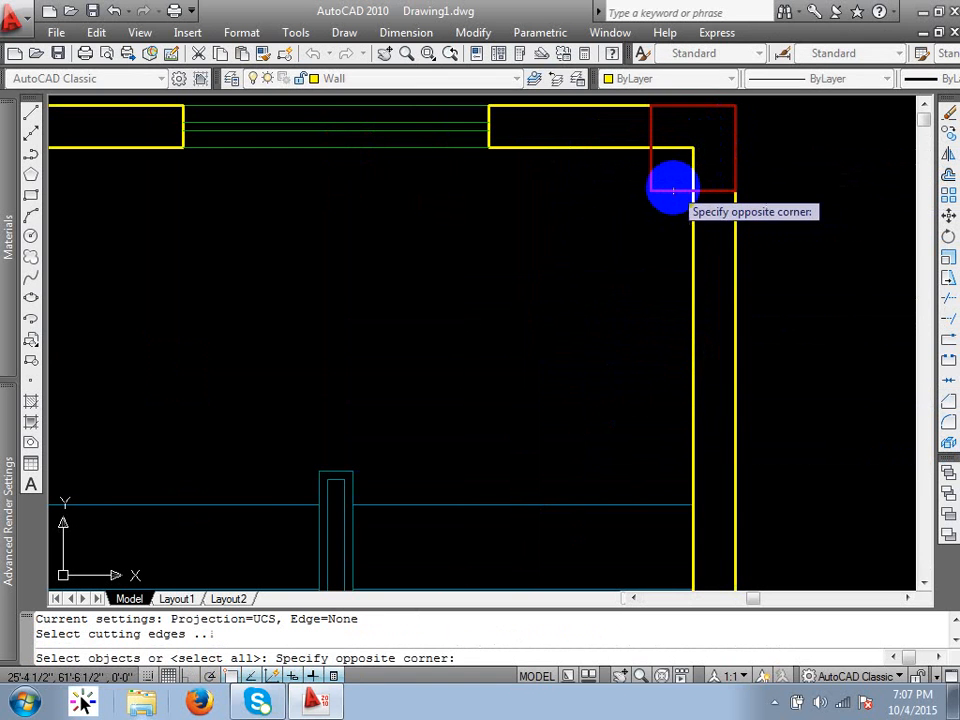
left_click(670, 184)
key("Return")
left_click(711, 133)
left_click(680, 164)
middle_click_drag(685, 184, 654, 272)
left_click(682, 217)
left_click(662, 244)
scroll(761, 210, "down", 4)
scroll(418, 206, "up", 3)
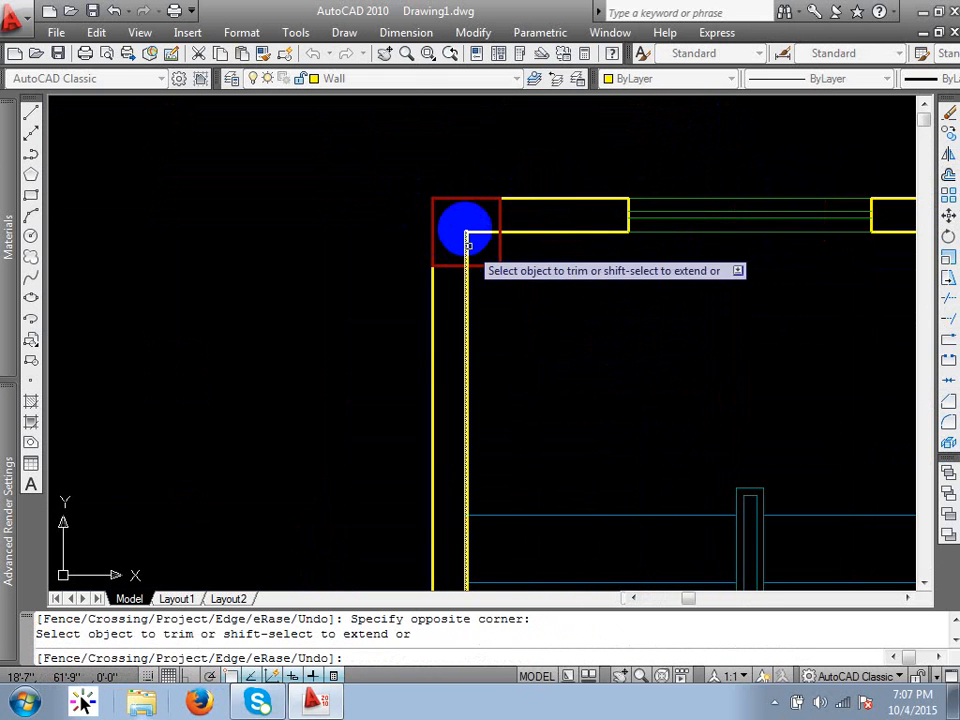
key("Return")
Step: Trim the inner wall lines inside the upper-left column, using the column square as the cutting edge
key("Return")
left_click(499, 247)
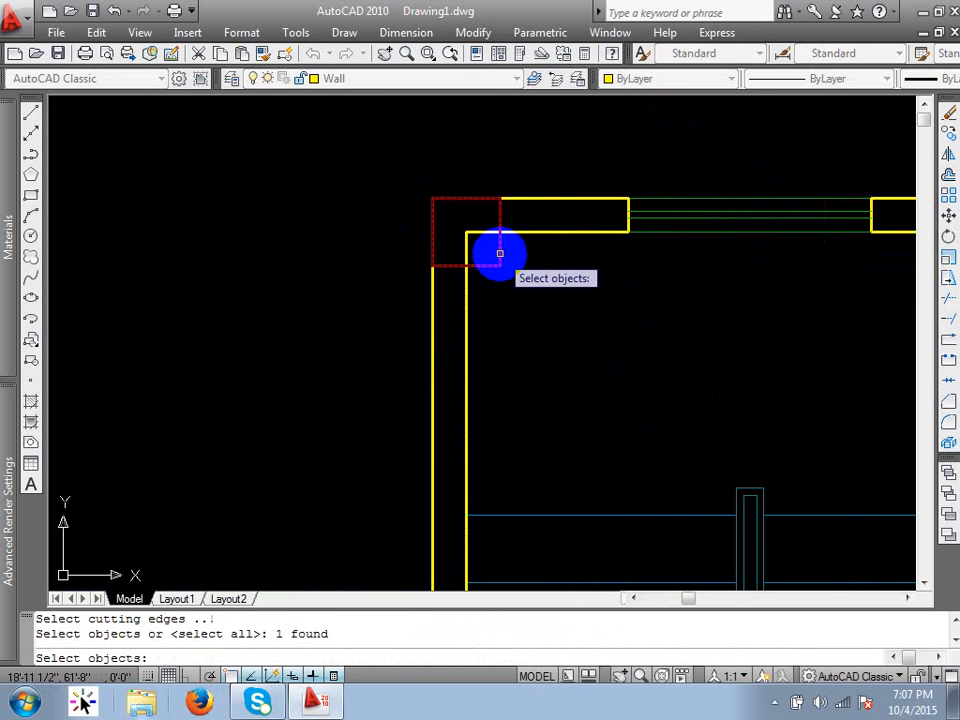
key("Return")
left_click(465, 235)
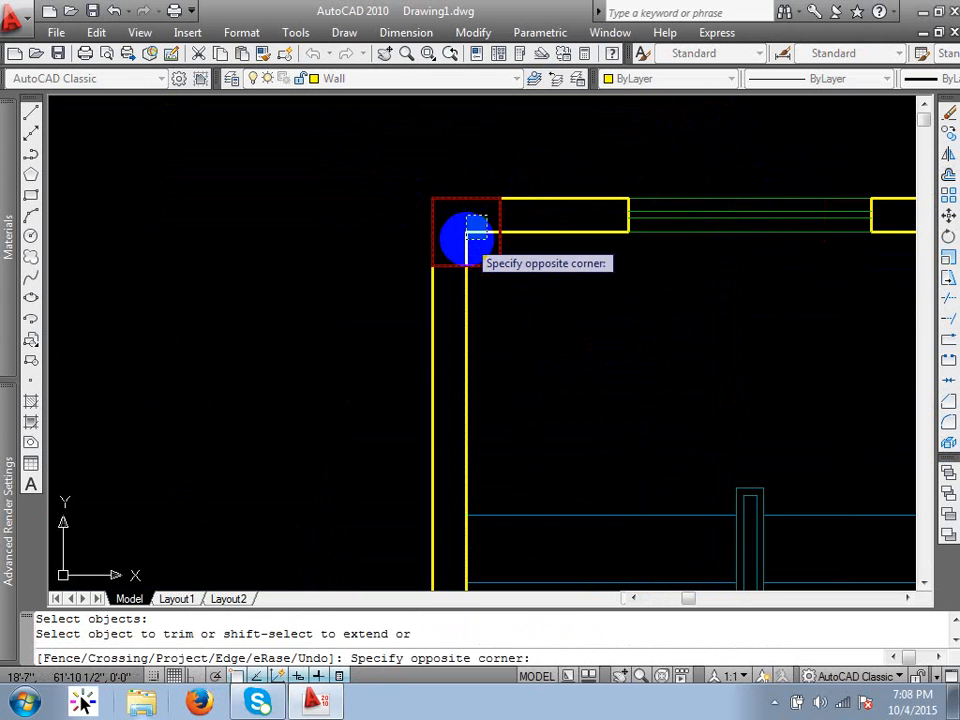
left_click(461, 244)
left_click(478, 244)
left_click(452, 232)
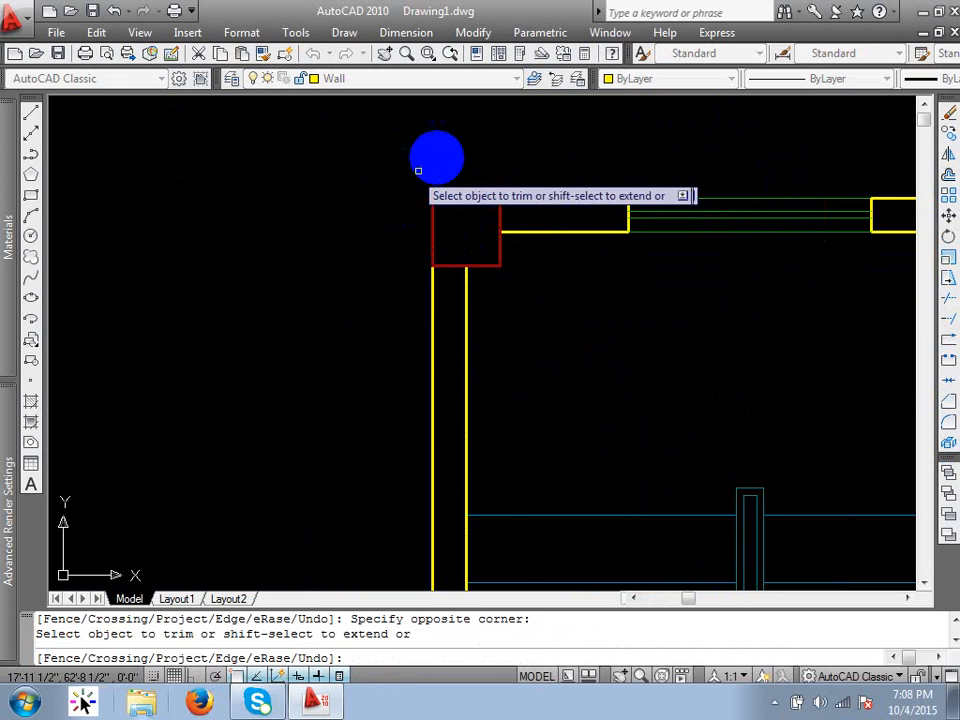
scroll(472, 182, "down", 5)
scroll(478, 366, "up", 8)
key("Return")
Step: Trim the inner wall lines inside the lower-left column, using the column square as the cutting edge
key("Return")
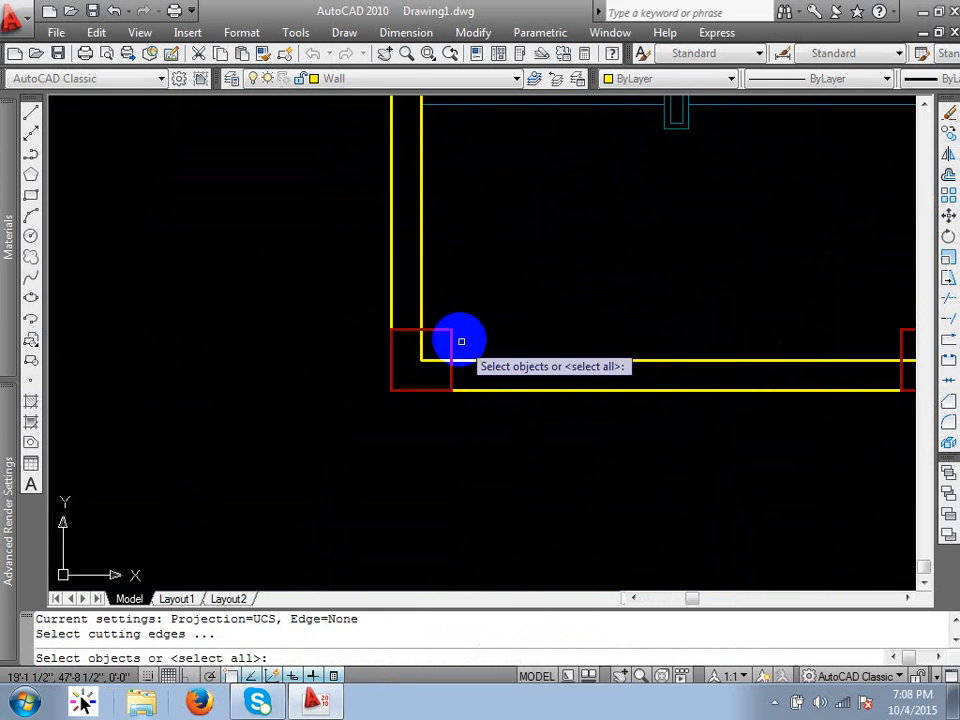
left_click(453, 331)
key("Return")
scroll(448, 334, "up", 3)
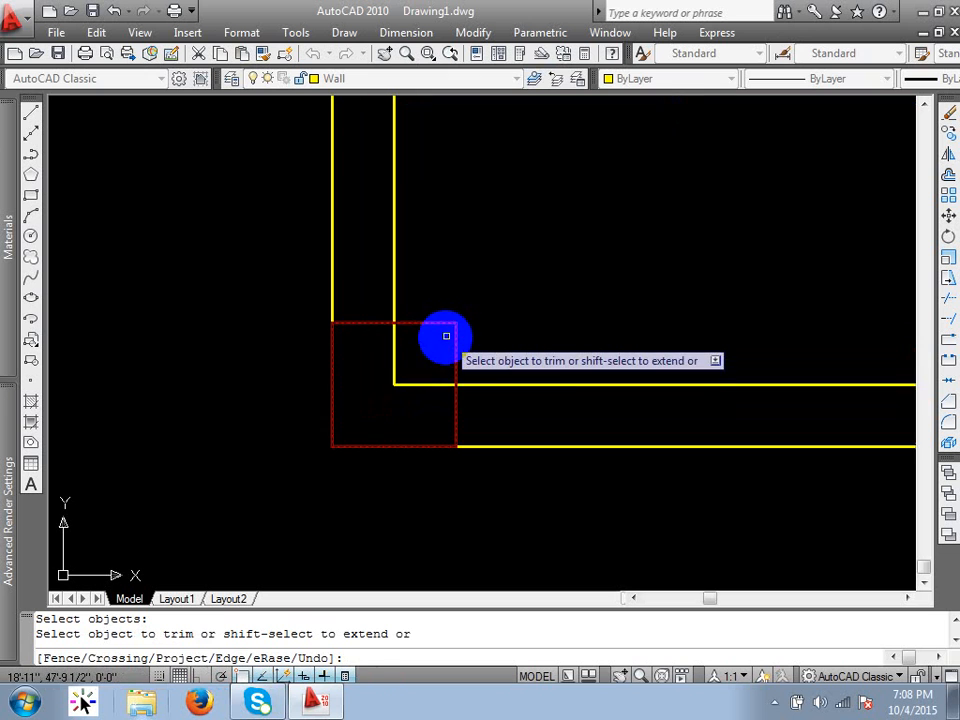
left_click(444, 339)
left_click(243, 464)
key("Return")
Step: Trim the inner wall lines inside the lower-right column against its column square
scroll(322, 322, "down", 7)
scroll(531, 324, "up", 5)
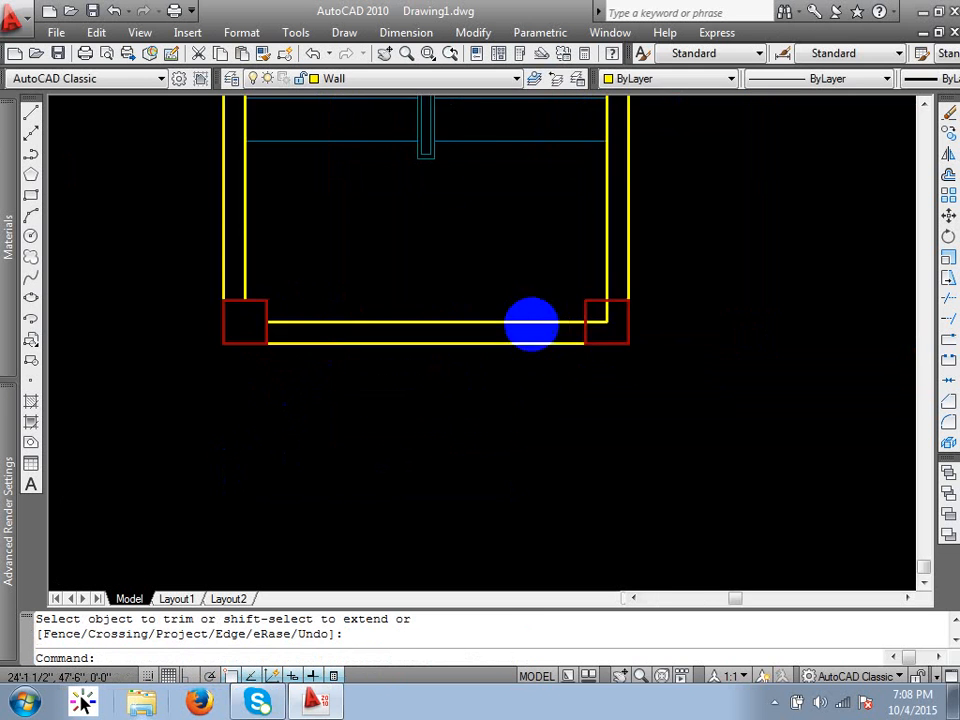
key("Return")
key("Return")
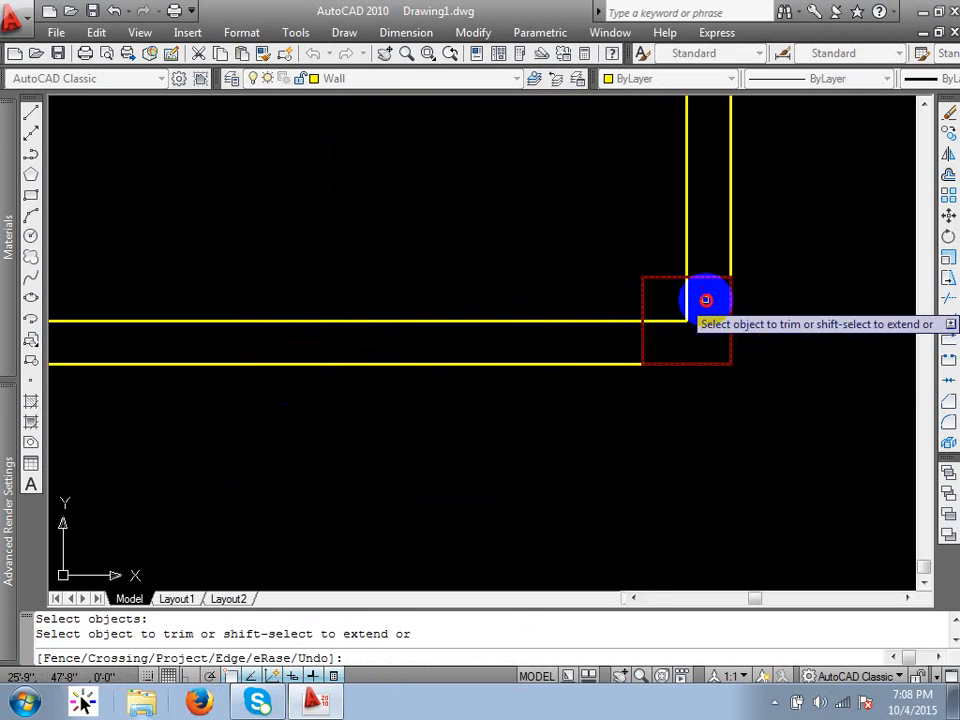
left_click(707, 300)
left_click(672, 342)
key("Return")
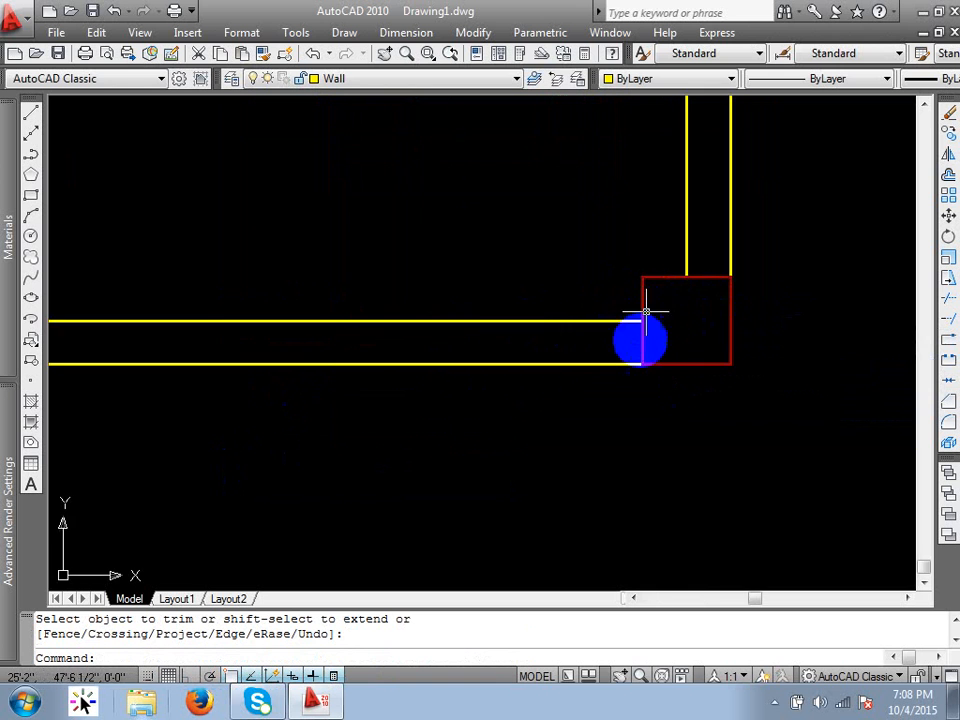
Step: Erase the spare column square standing outside the plan to the left of the walls
scroll(645, 330, "down", 4)
middle_click_drag(650, 316, 555, 302)
scroll(545, 280, "up", 5)
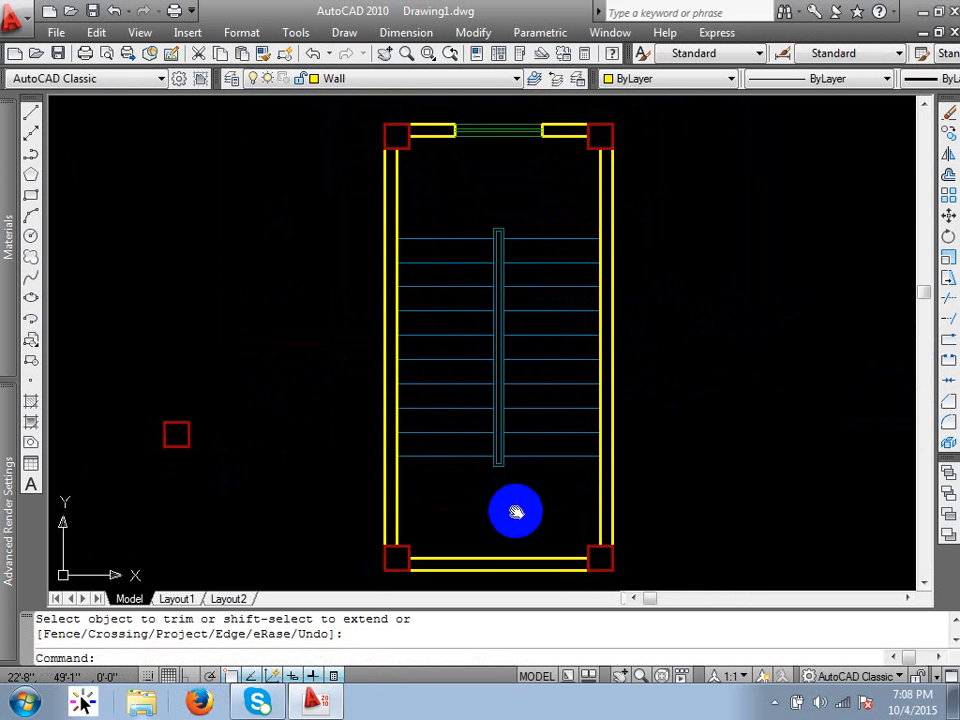
middle_click_drag(514, 514, 522, 470)
scroll(470, 522, "up", 2)
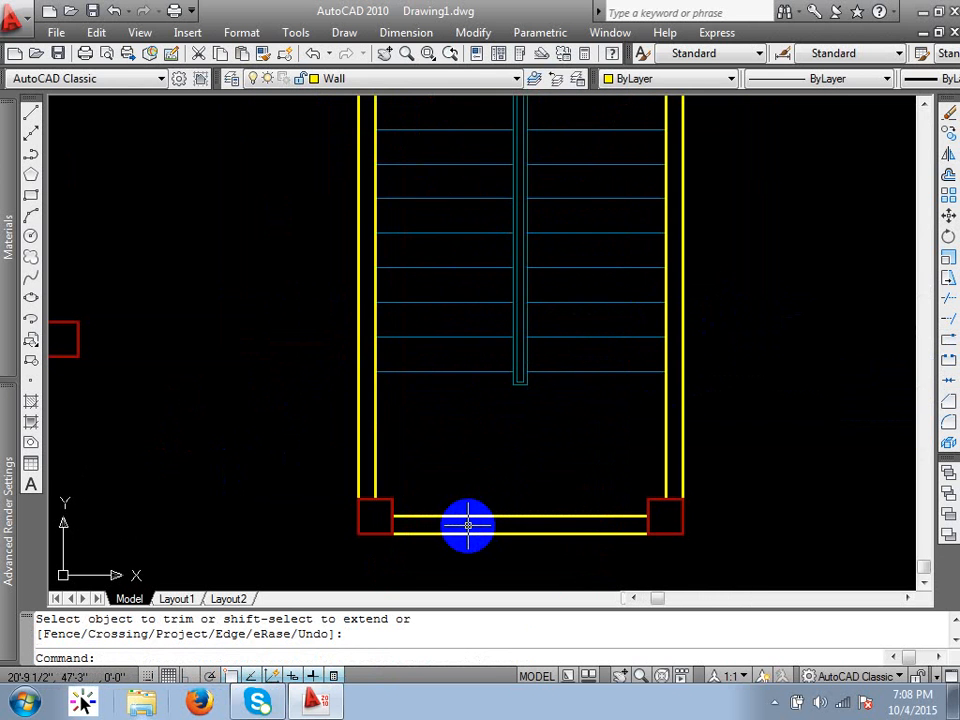
scroll(468, 525, "down", 4)
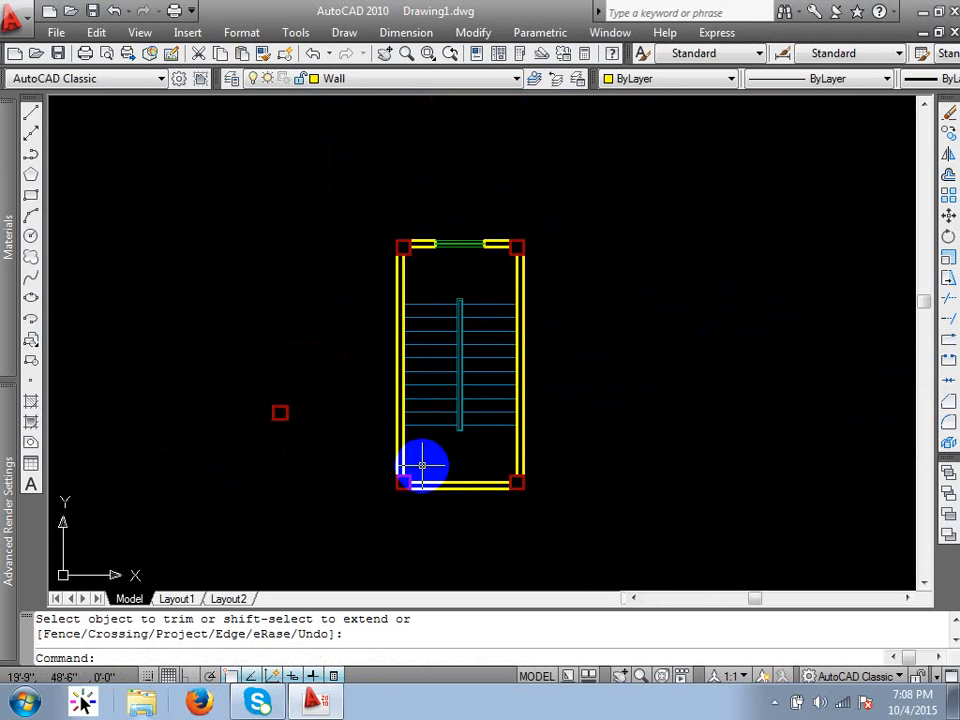
key("Escape")
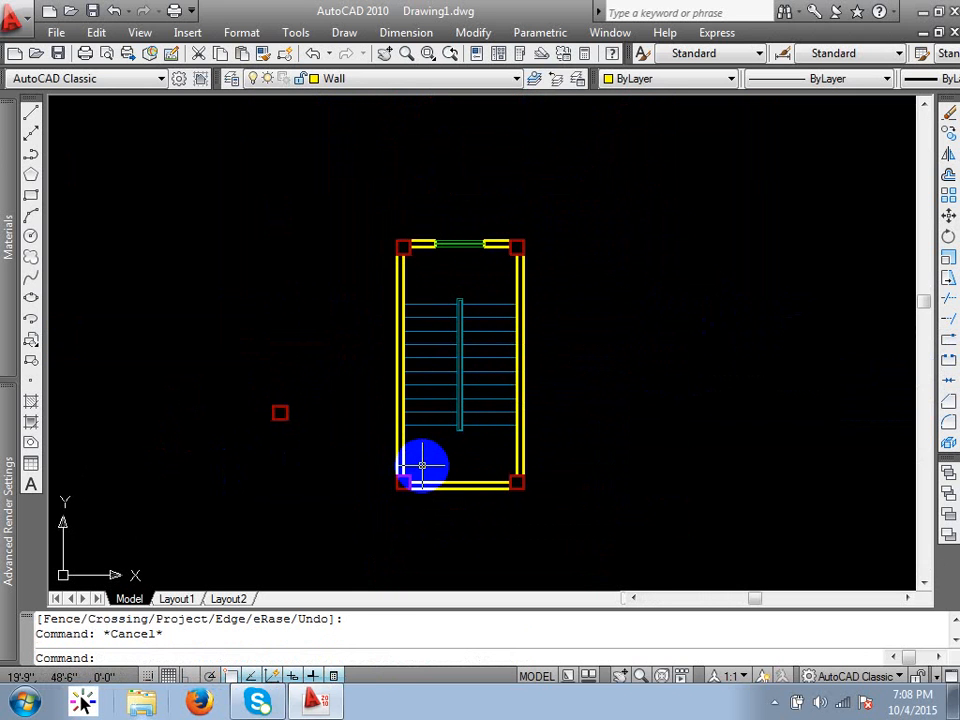
middle_click_drag(422, 463, 364, 476)
left_click(224, 421)
left_click(204, 386)
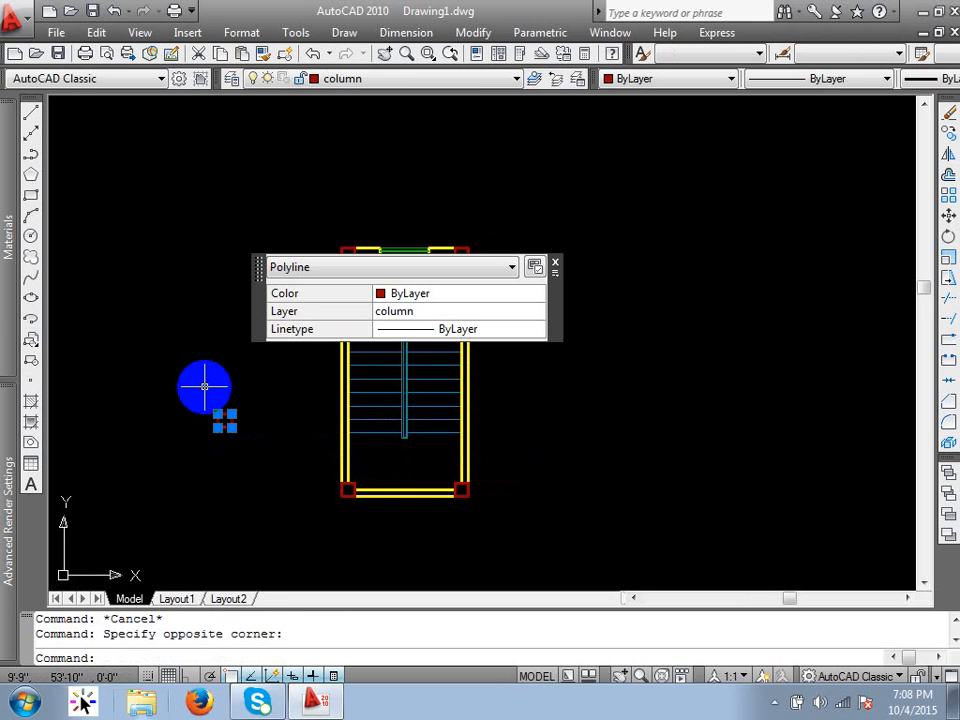
type("e")
key("Return")
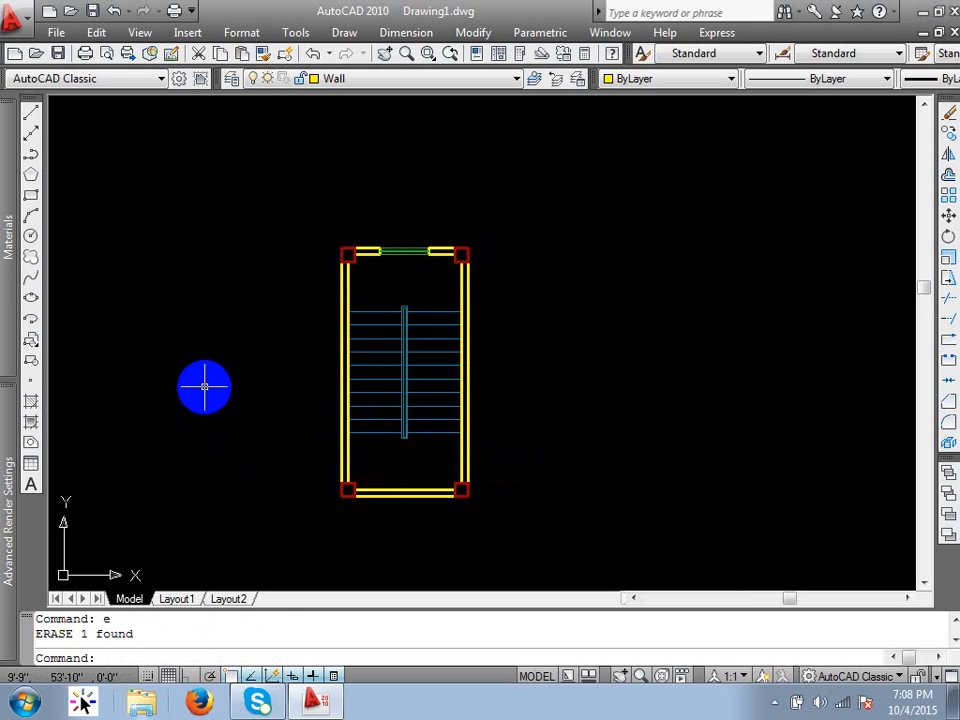
key("Escape")
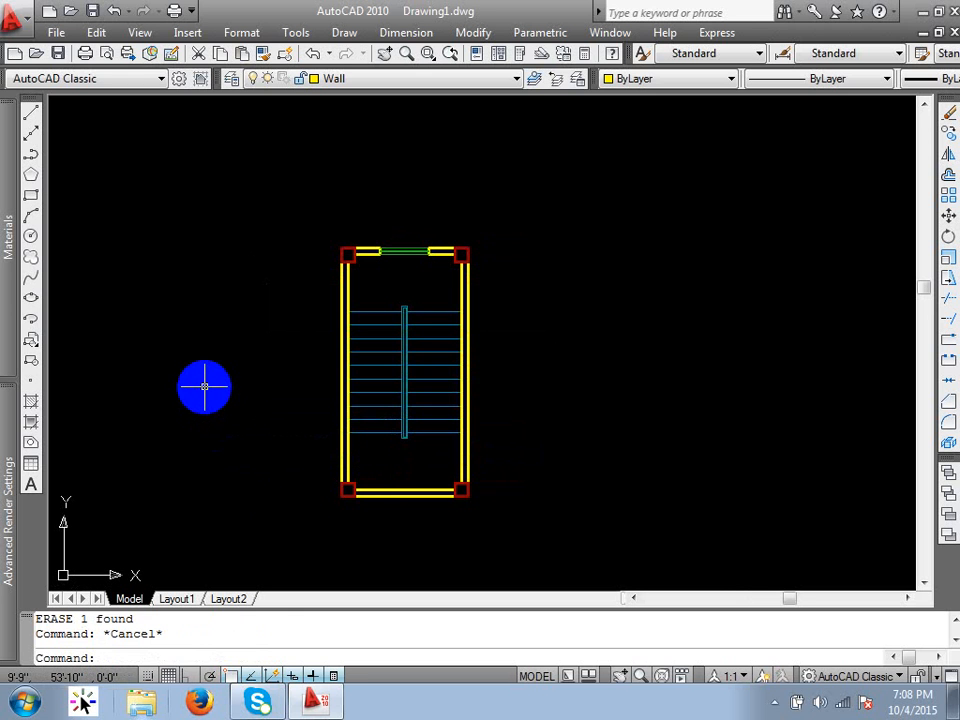
Step: Open the layer manager
middle_click_drag(605, 444, 620, 481)
mouse_move(562, 453)
middle_mouse_down()
mouse_move(508, 388)
mouse_move(467, 476)
middle_mouse_up()
middle_click_drag(469, 405, 461, 341)
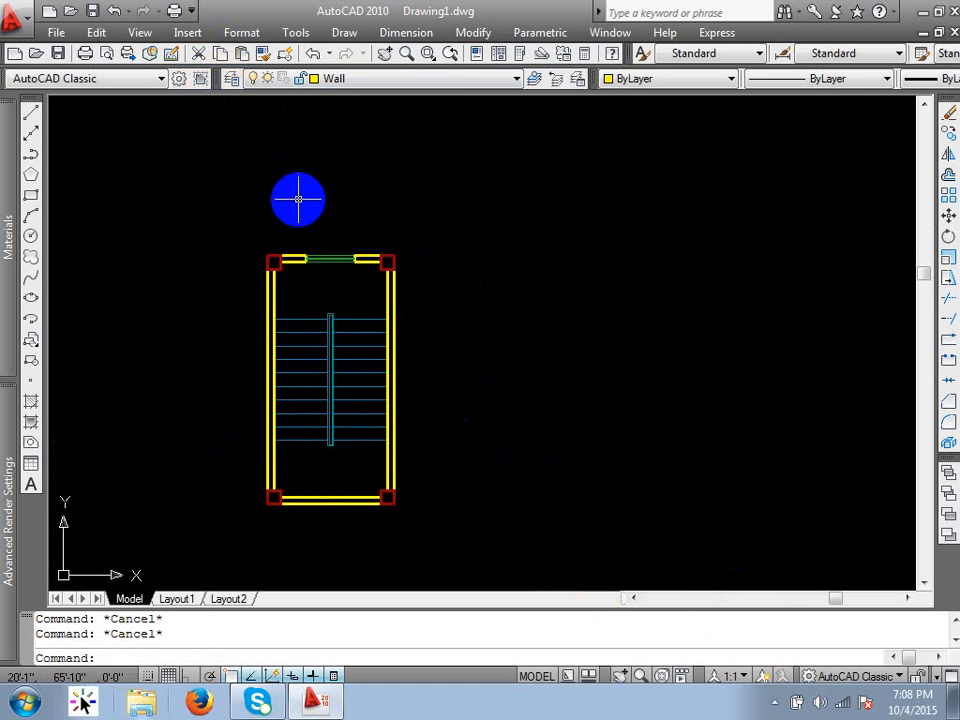
type("la")
key("Return")
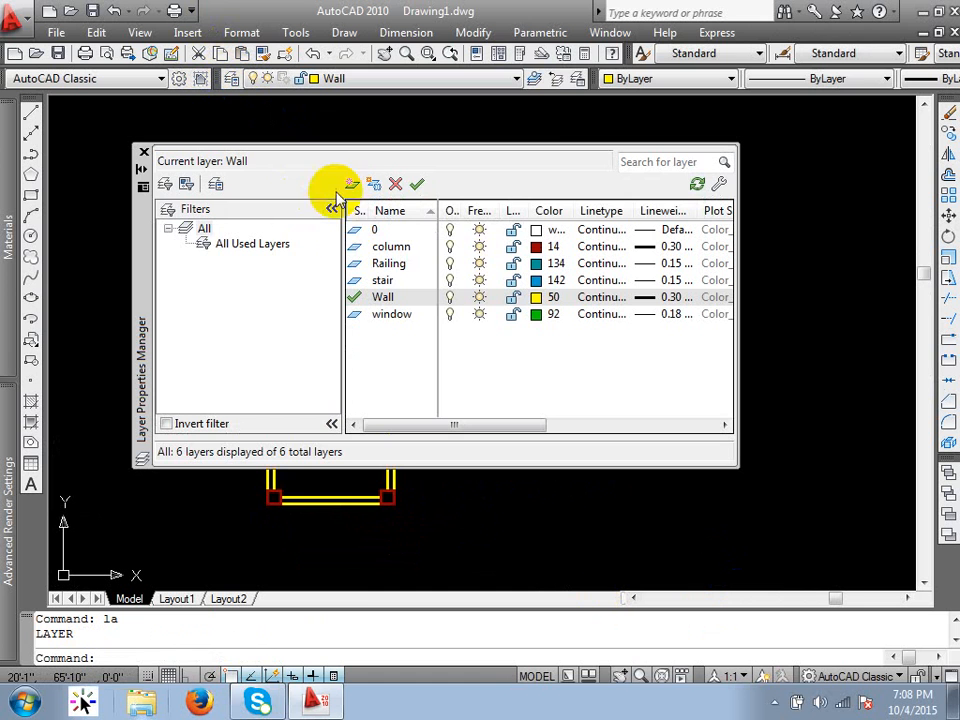
key("alt+n")
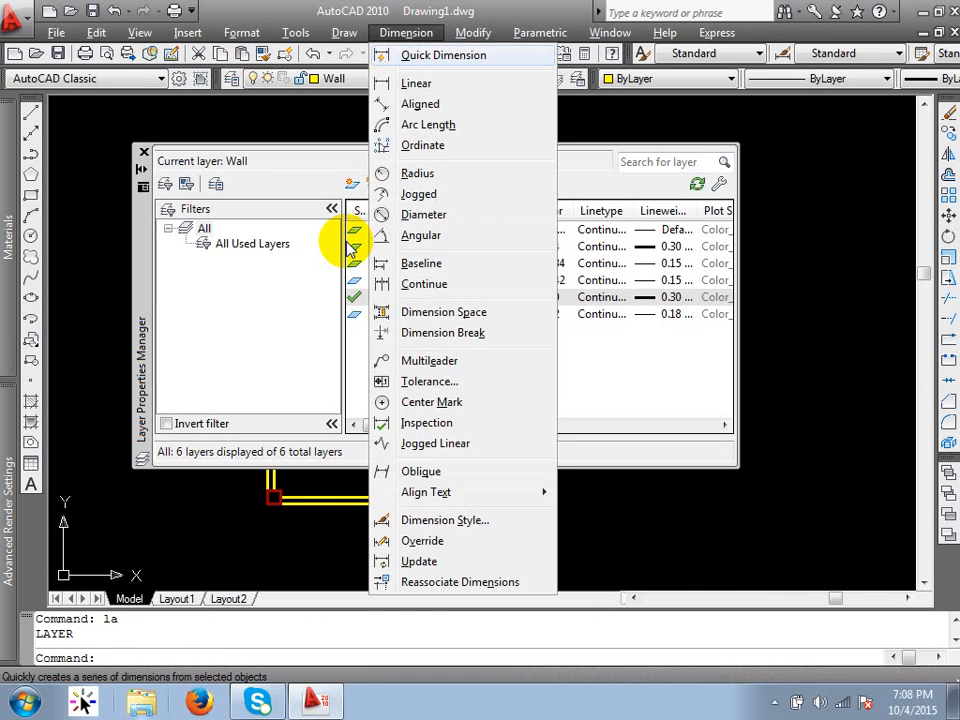
left_click(298, 175)
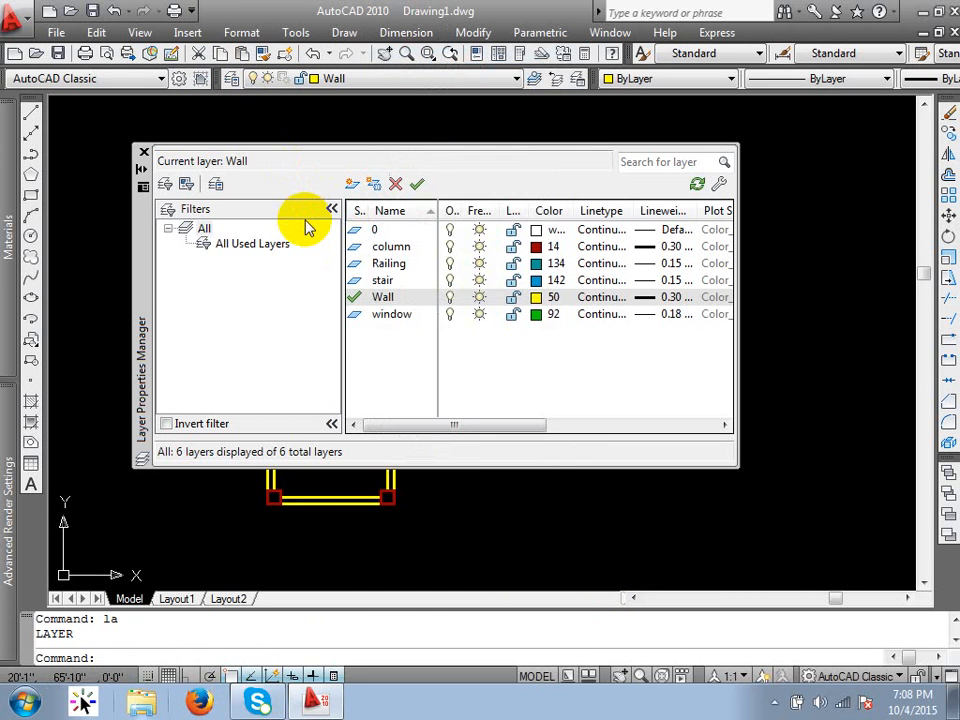
key("alt+n")
left_click(257, 148)
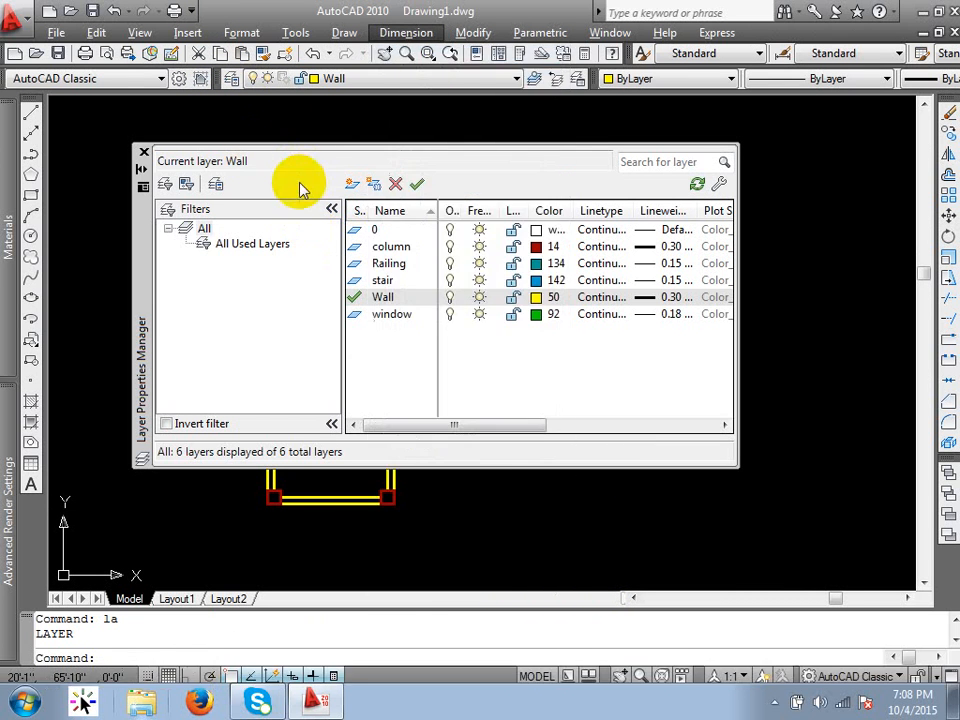
left_click(305, 238)
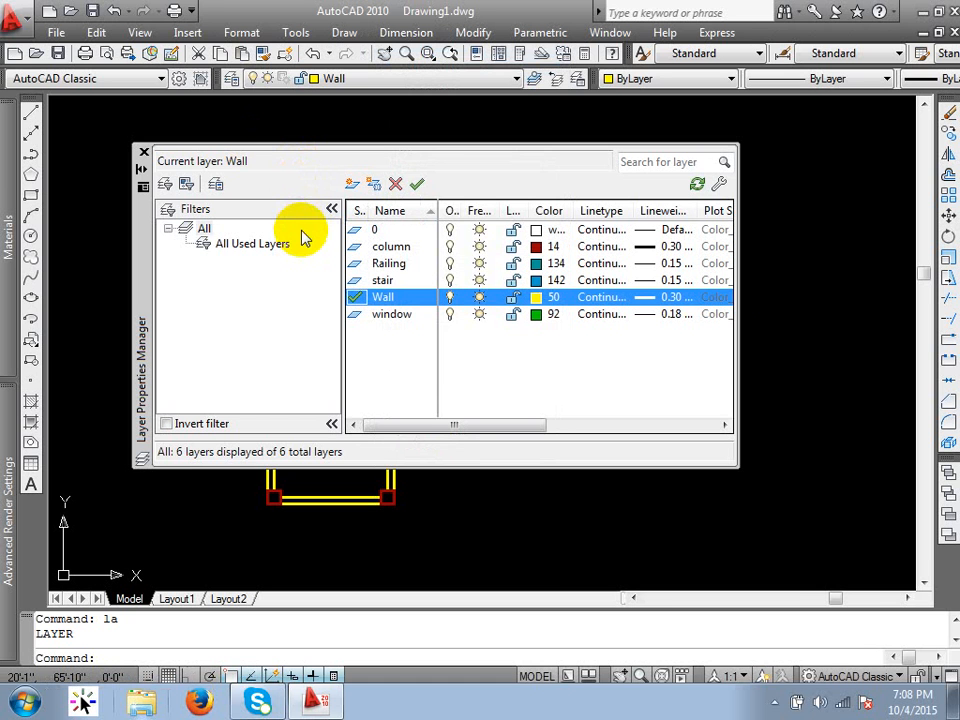
Step: Create a new layer named Door
left_click(352, 184)
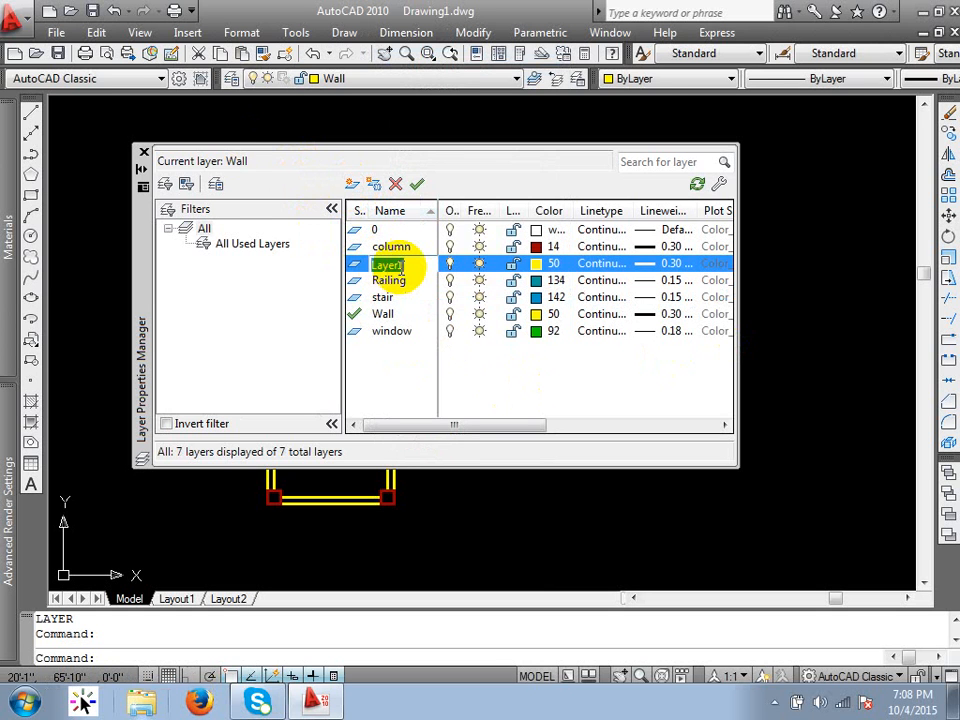
type("doo")
key("BackSpace")
key("BackSpace")
key("BackSpace")
type("Door")
key("Return")
Step: Give the Door layer color index 34 and a lineweight of 0.15 mm
left_click(540, 264)
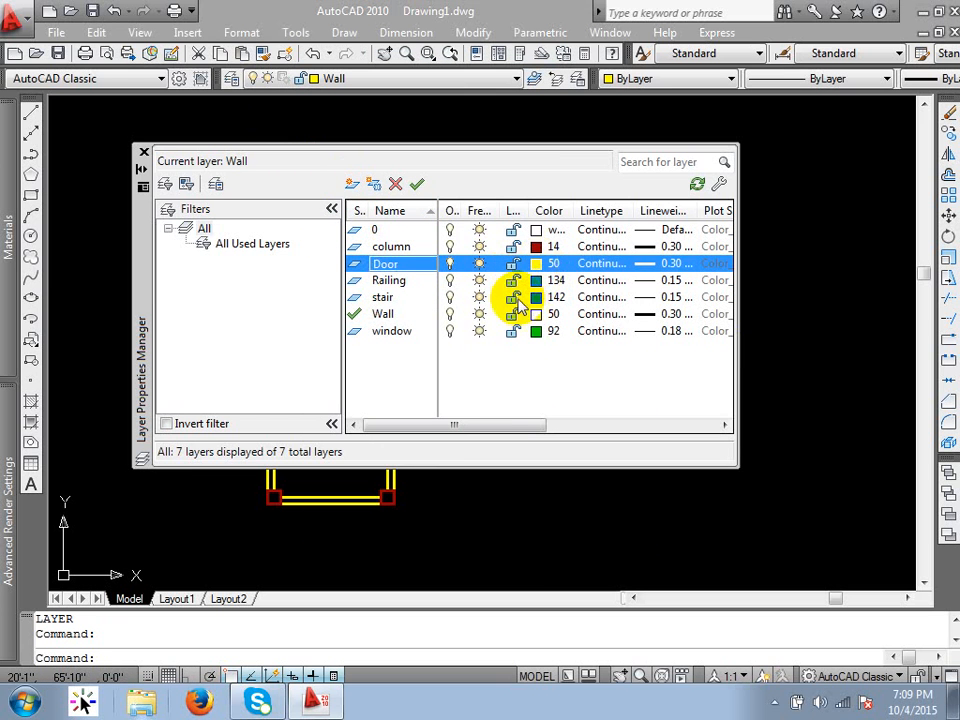
left_click(354, 297)
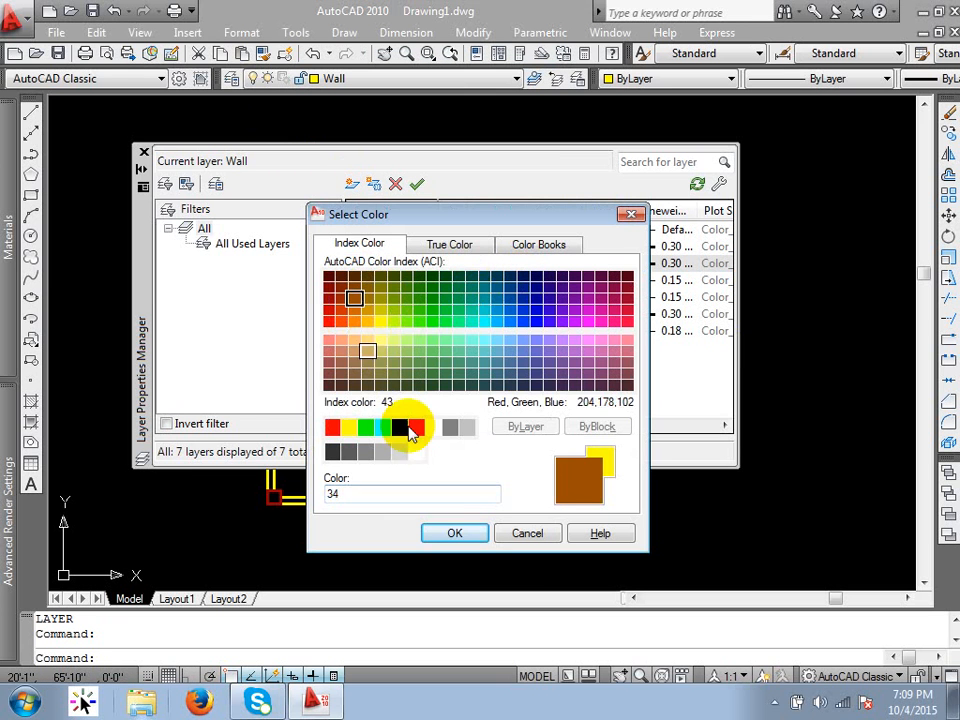
left_click(456, 532)
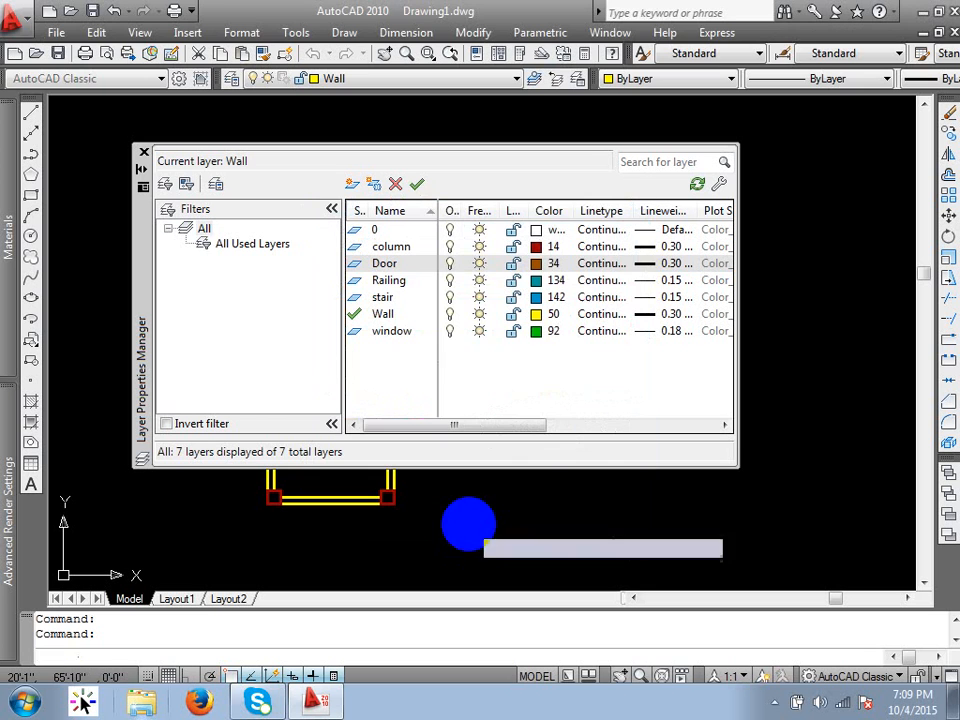
left_click(666, 263)
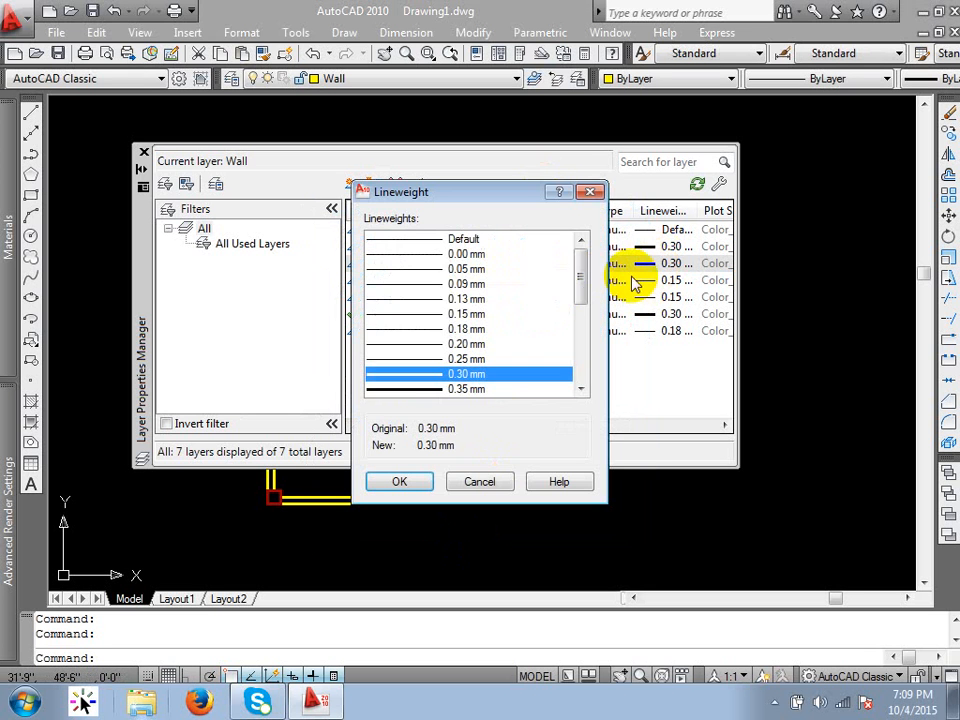
double_click(468, 314)
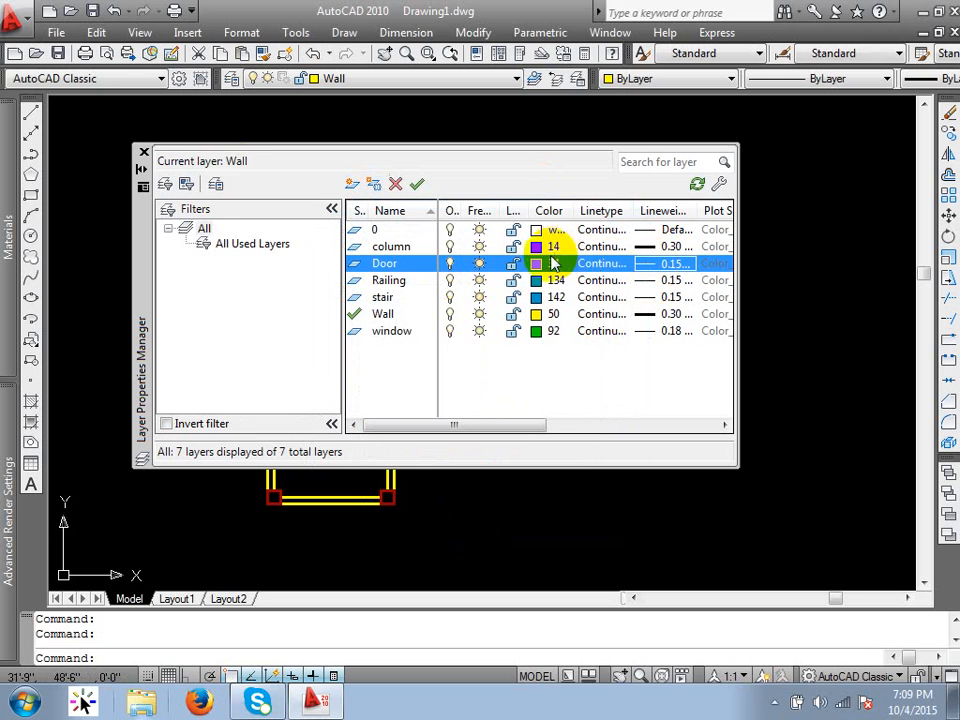
Step: Make Door the current layer and close the layer manager
left_click(92, 138)
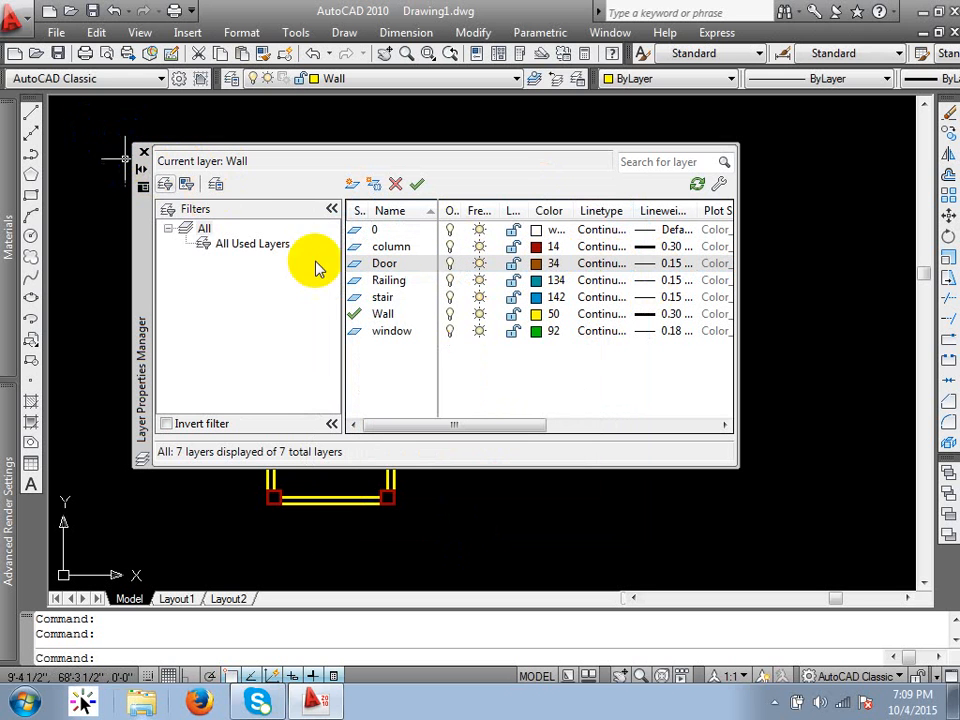
double_click(380, 264)
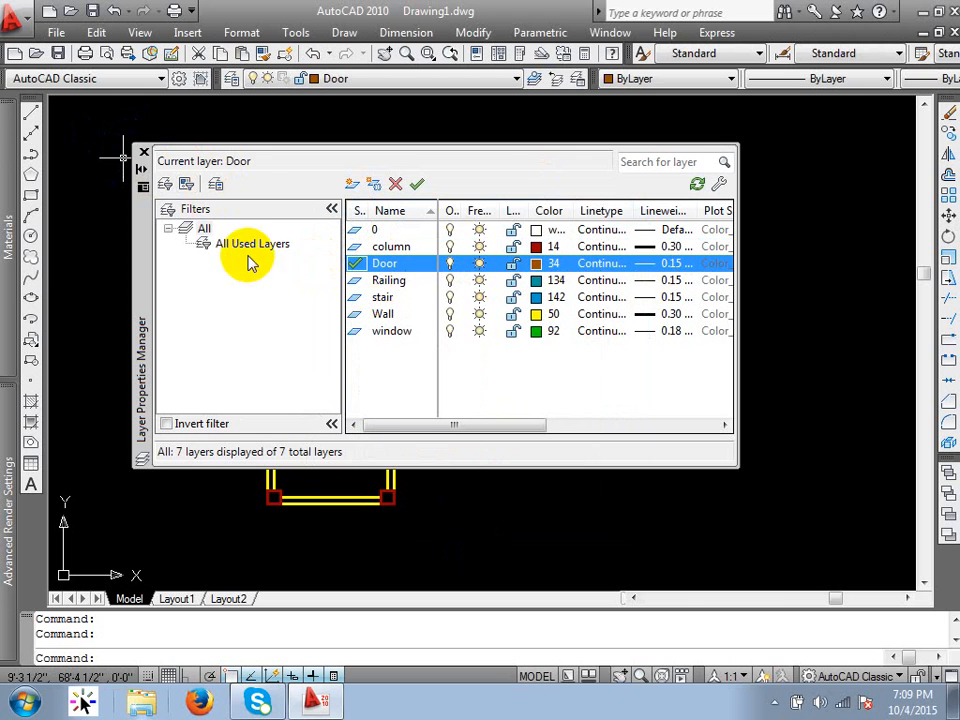
left_click(143, 152)
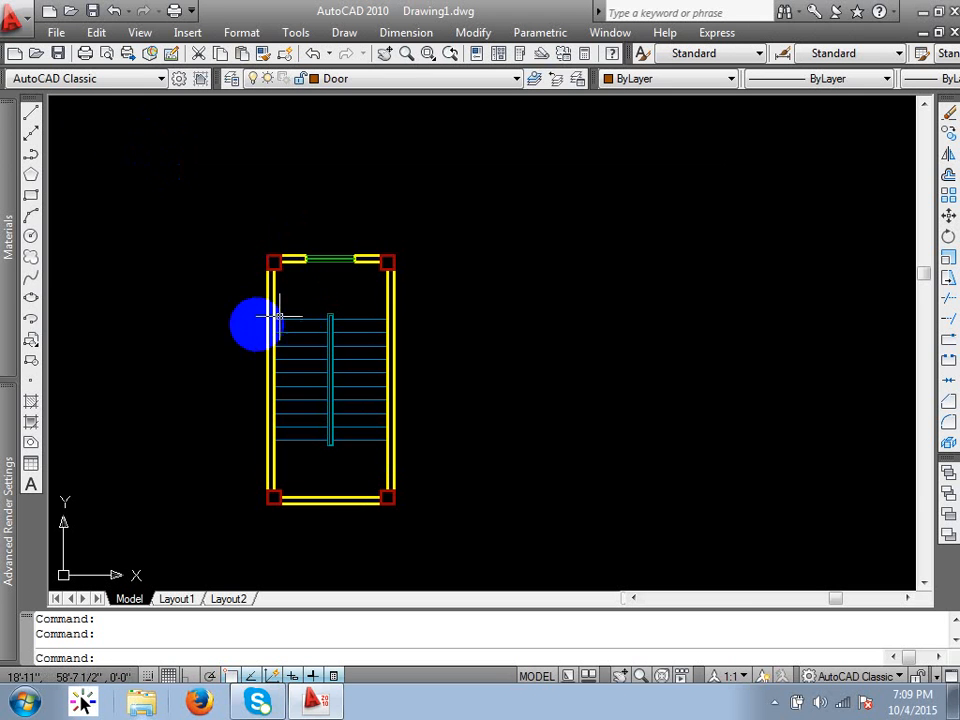
Step: Draw a 5" by 2" rectangle for the door frame in the empty space beside the staircase plan's lower-right corner
scroll(257, 324, "up", 2)
middle_click_drag(372, 482, 388, 380)
mouse_move(550, 469)
middle_mouse_down()
mouse_move(498, 440)
mouse_move(471, 486)
mouse_move(485, 480)
middle_mouse_up()
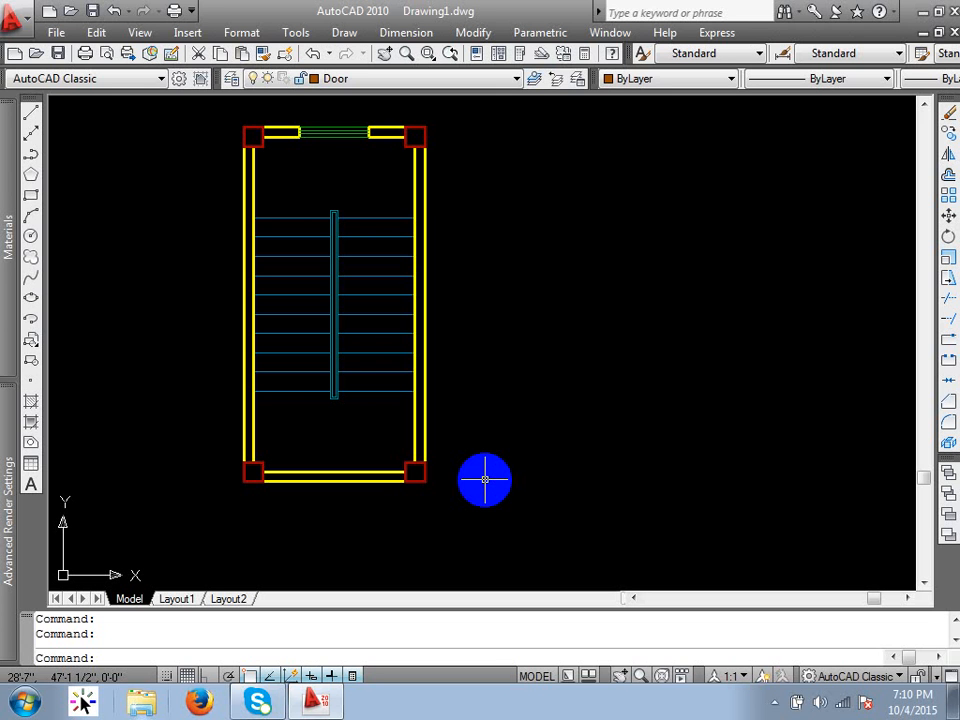
scroll(544, 356, "up", 2)
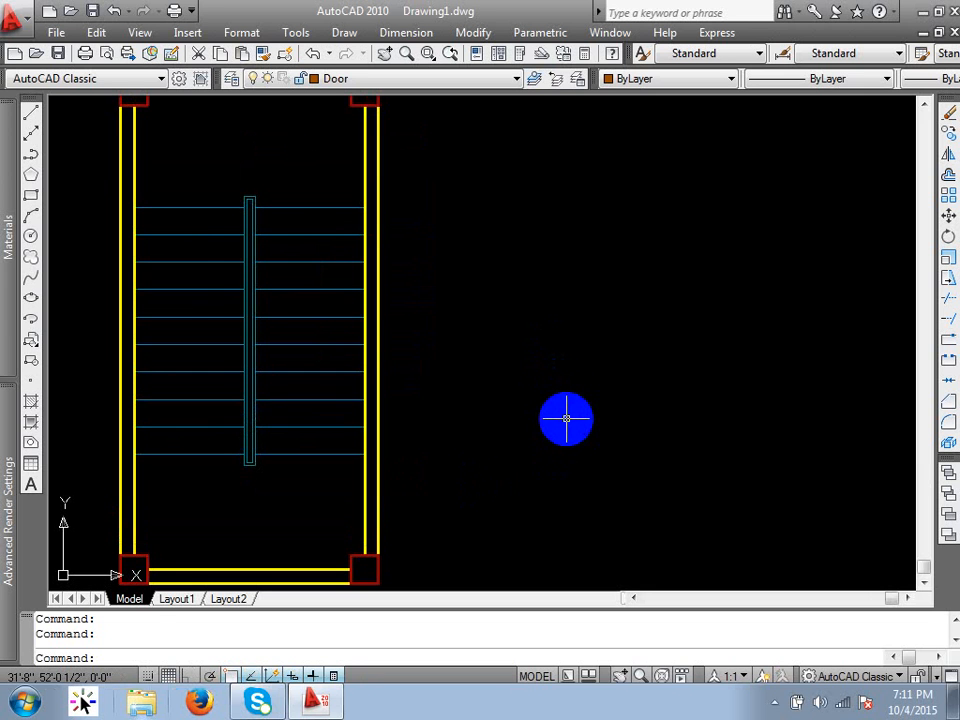
key("Escape")
middle_click_drag(681, 495, 654, 384)
scroll(525, 376, "up", 2)
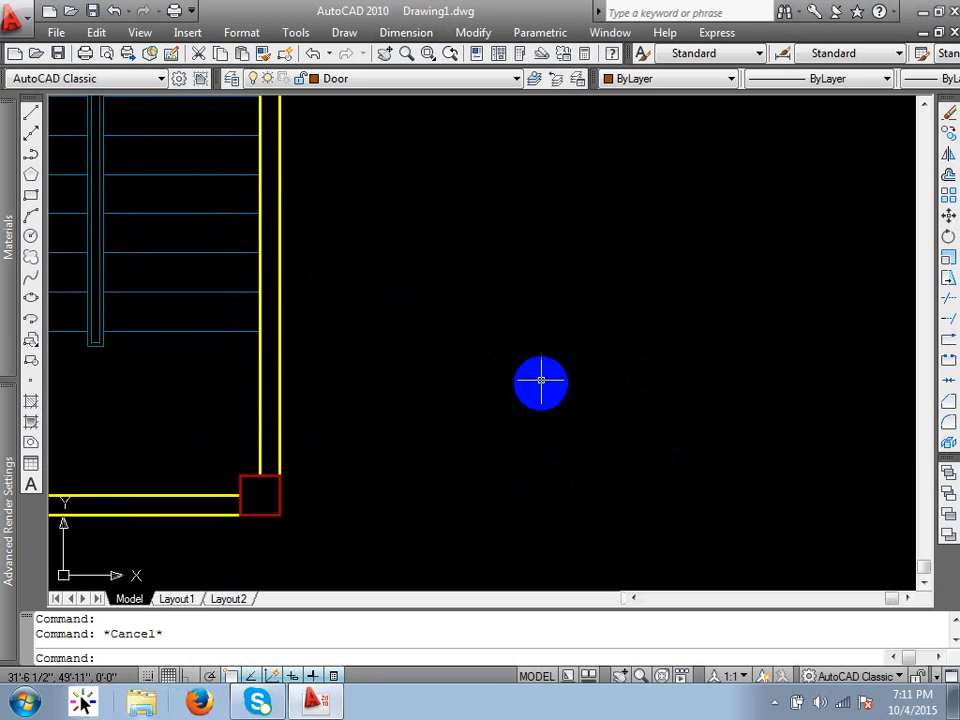
key("Escape")
type("rec")
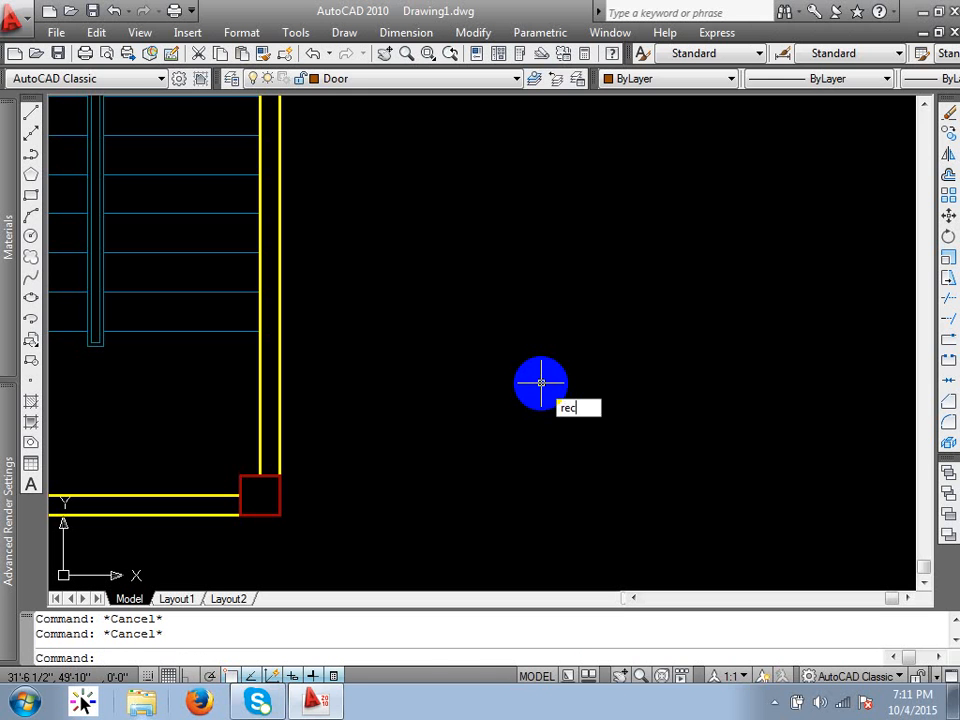
key("Return")
left_click(434, 446)
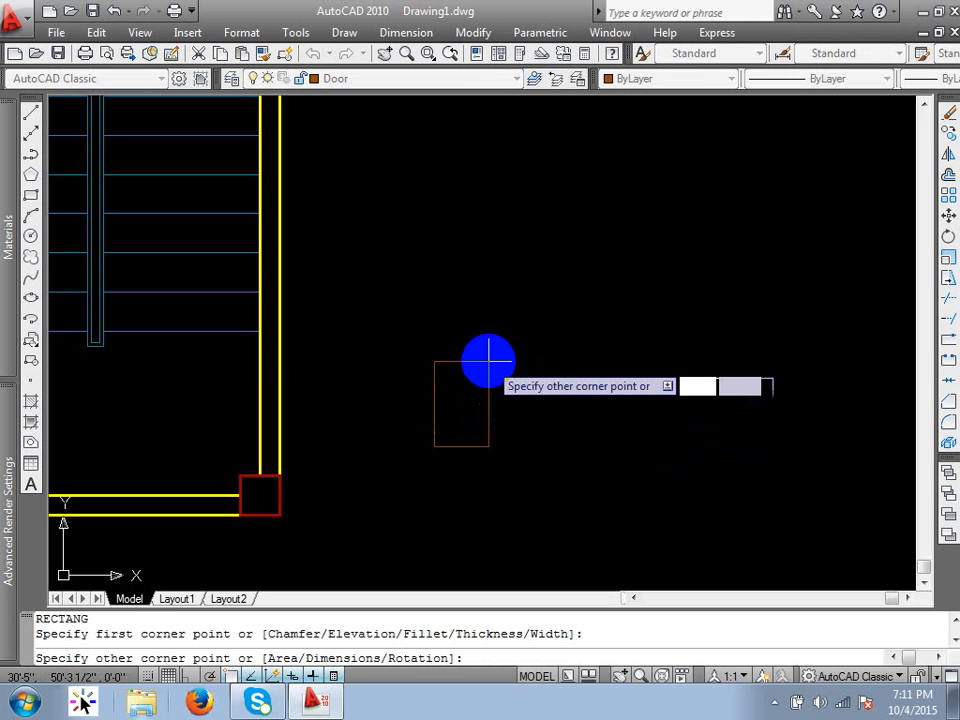
type("@")
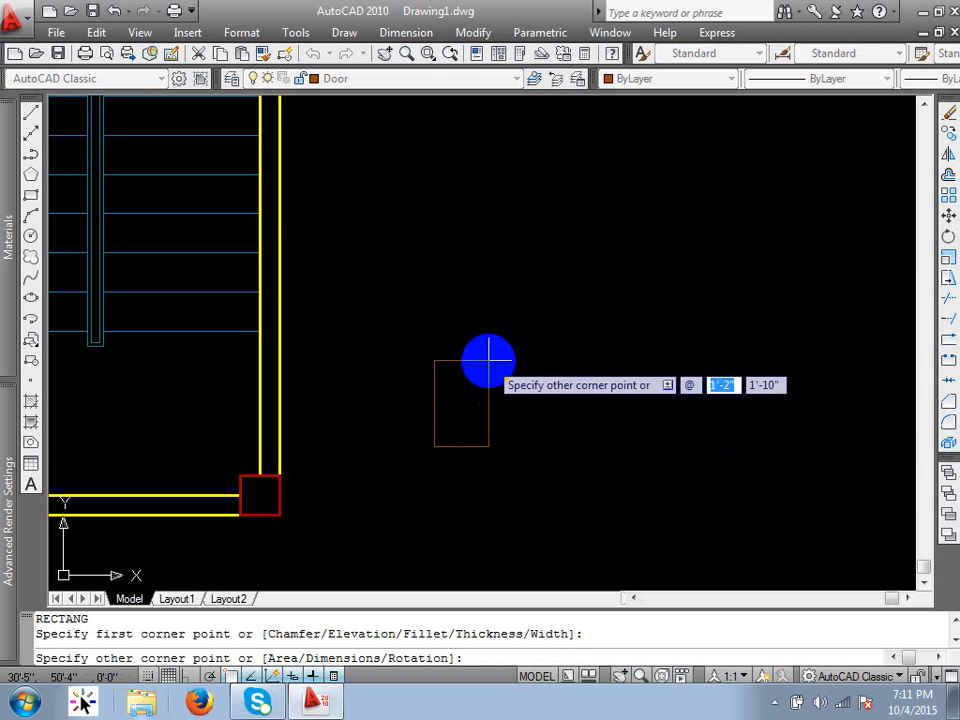
type("5")
key("Tab")
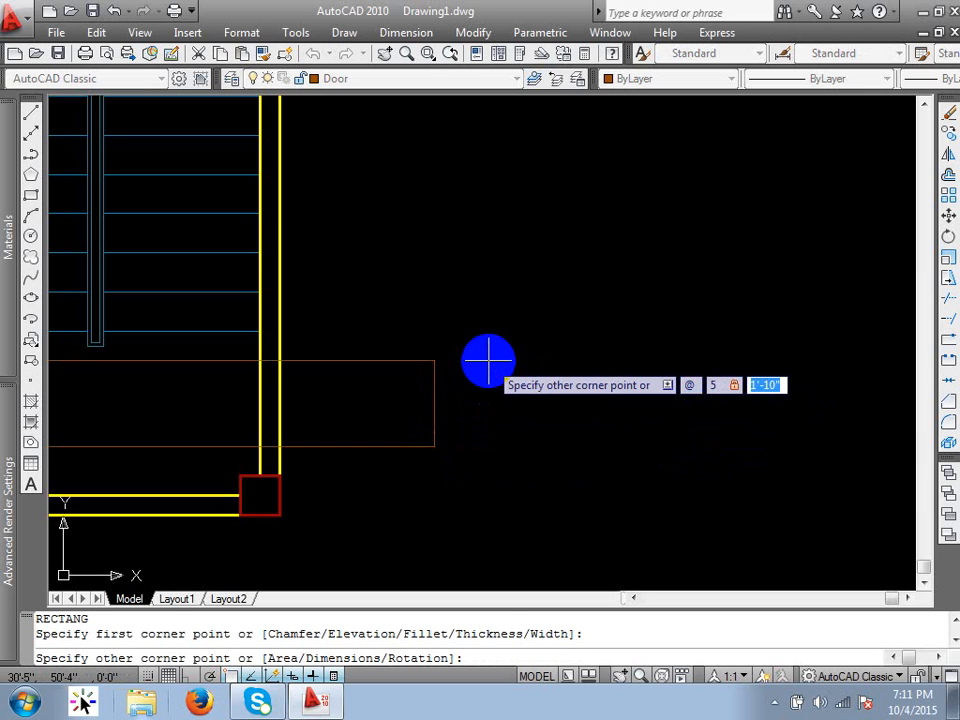
type("2")
key("Return")
scroll(450, 420, "up", 2)
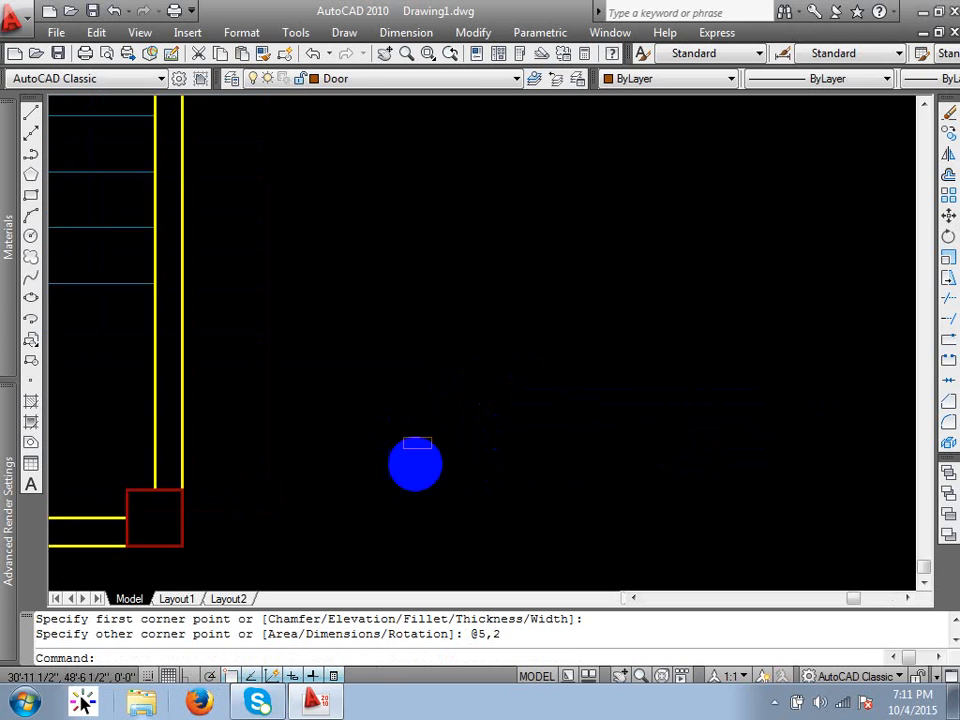
scroll(407, 467, "up", 5)
scroll(470, 385, "down", 3)
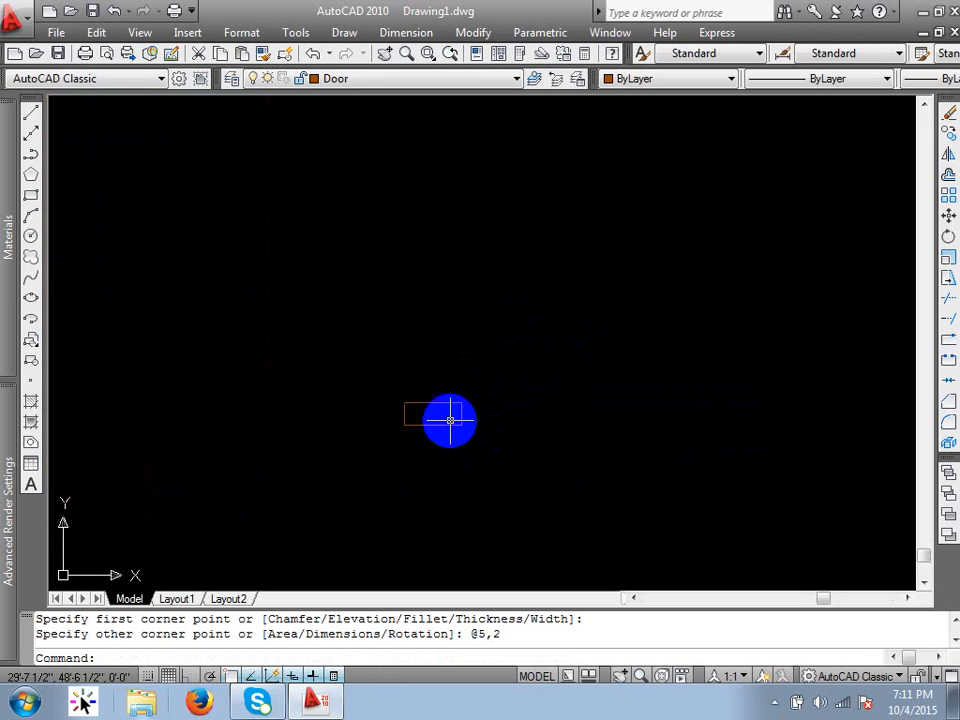
scroll(450, 420, "up", 2)
middle_click_drag(474, 368, 486, 421)
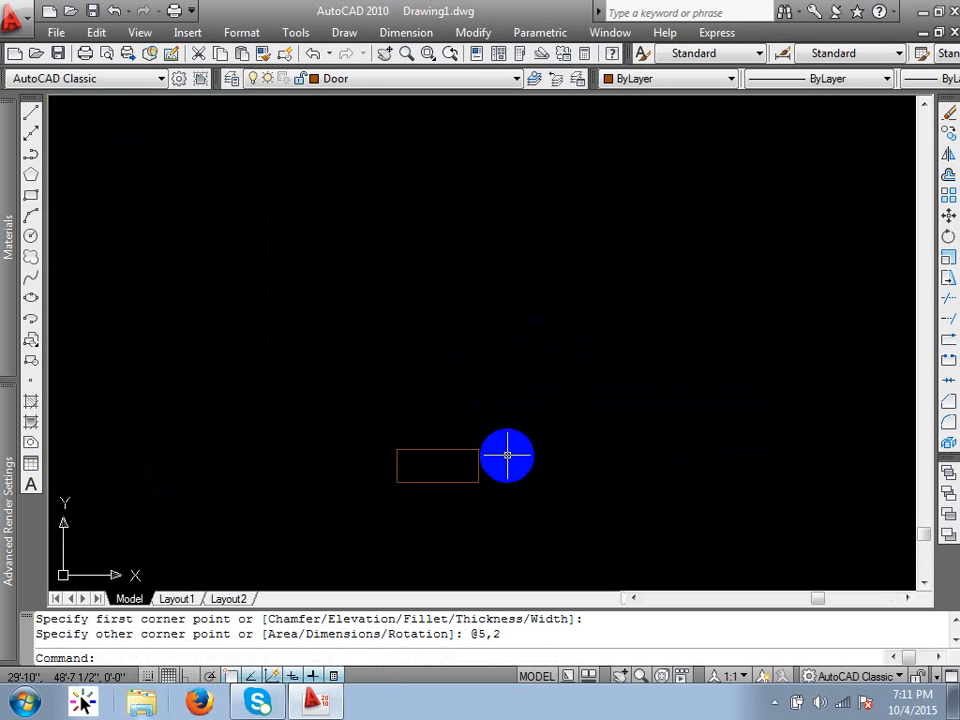
type("l")
key("Return")
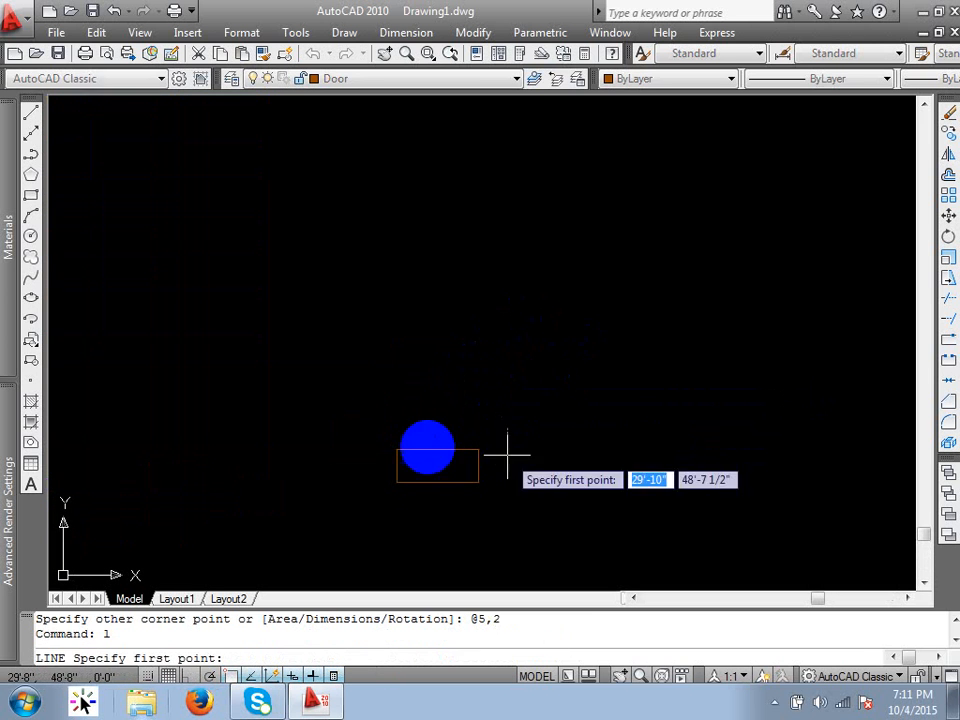
left_click(425, 451)
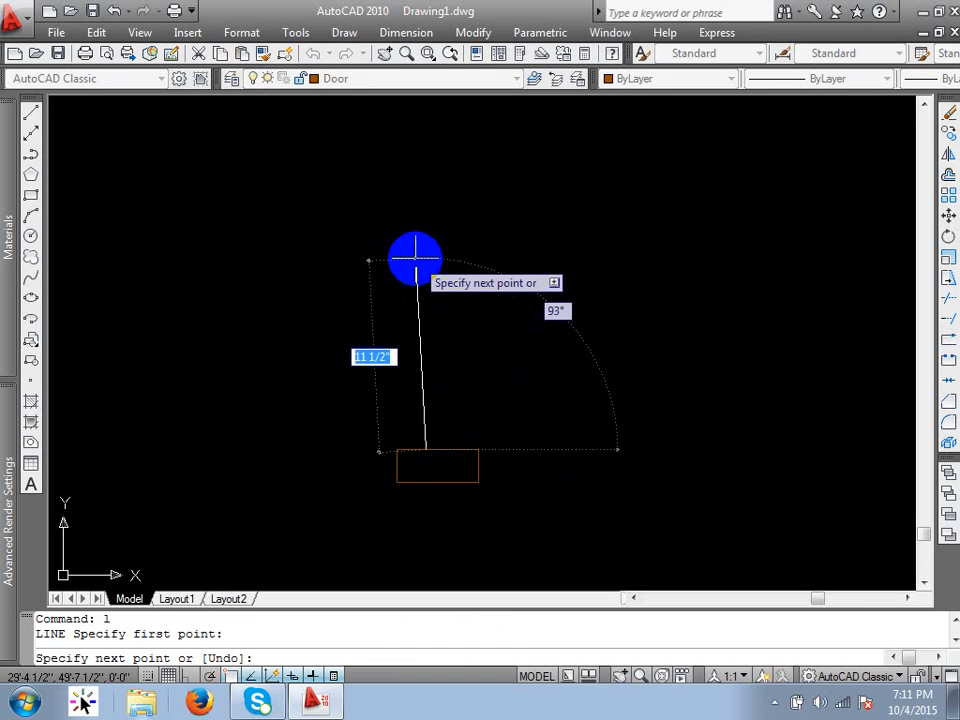
key("Escape")
Step: Select the small door rectangle by its upper edge to check whether its sides are joined as one object
scroll(463, 454, "up", 2)
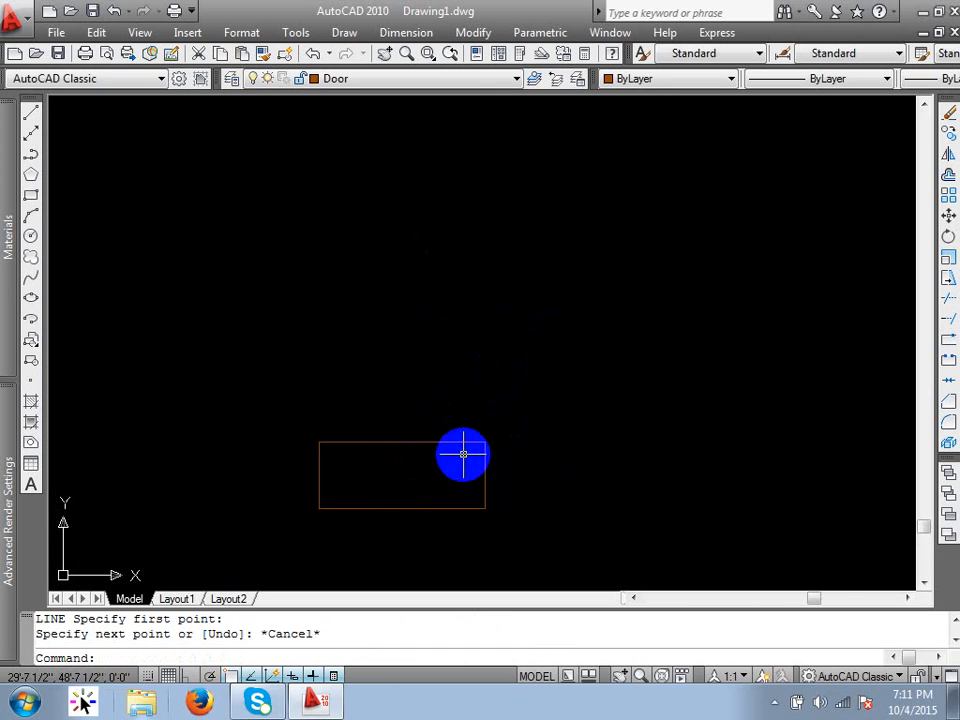
left_click(433, 417)
left_click(433, 412)
scroll(439, 448, "up", 1)
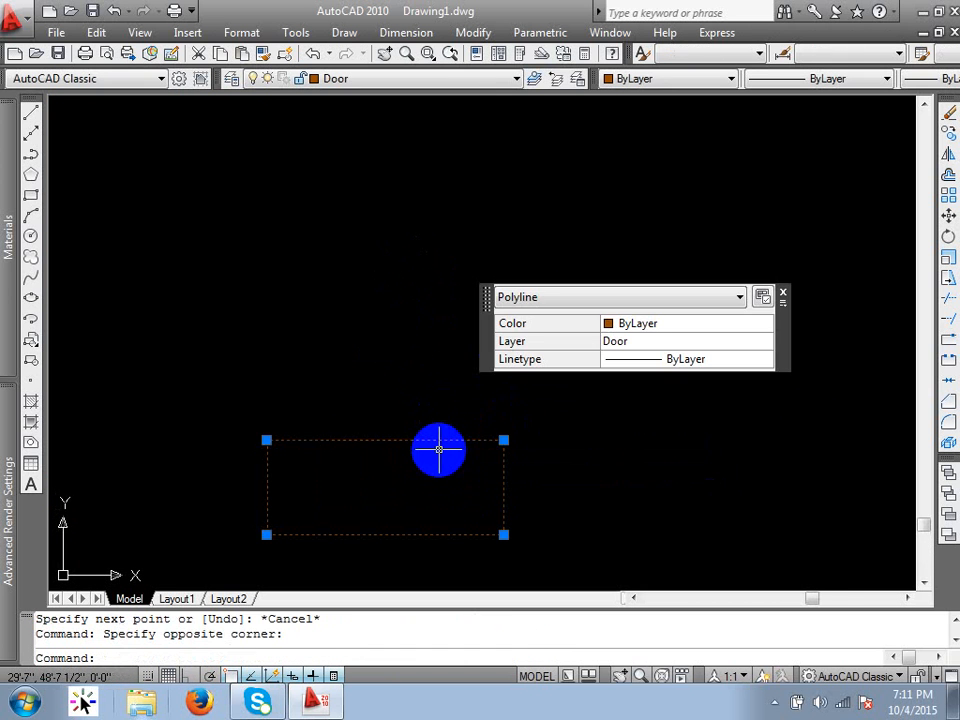
key("Escape")
left_click(486, 456)
left_click(394, 384)
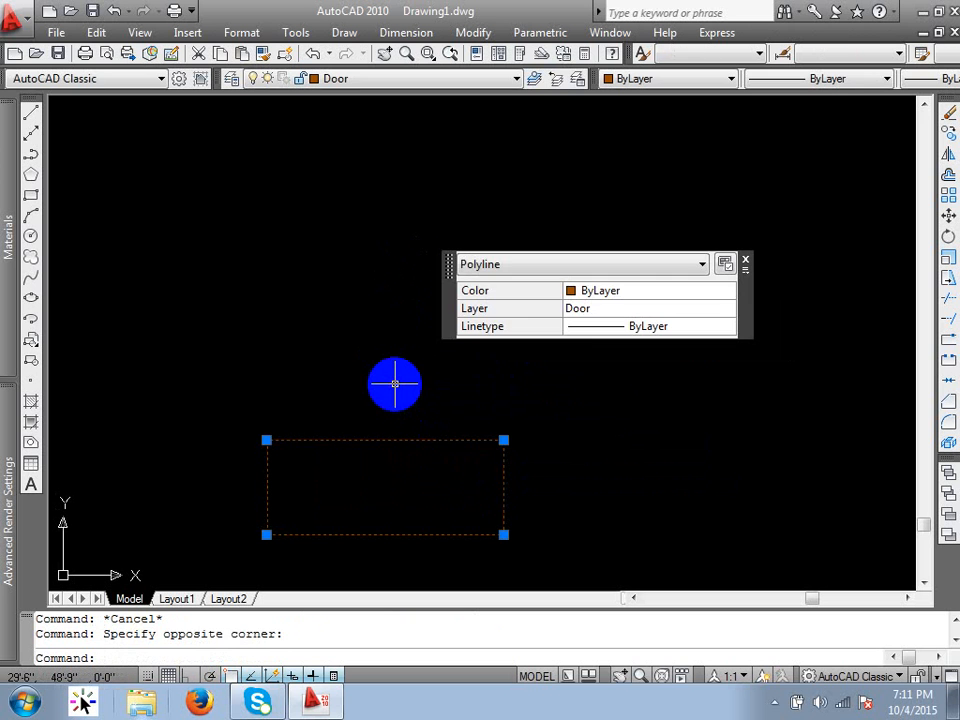
key("Escape")
left_click(422, 390)
left_click(359, 460)
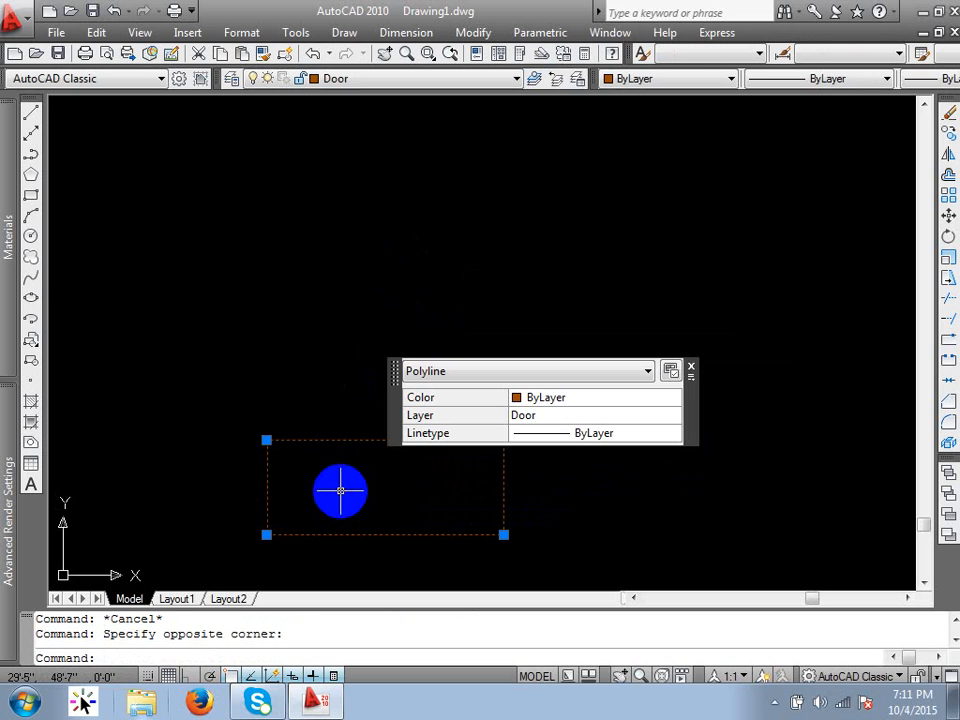
key("Escape")
left_click(451, 474)
left_click(355, 396)
key("Escape")
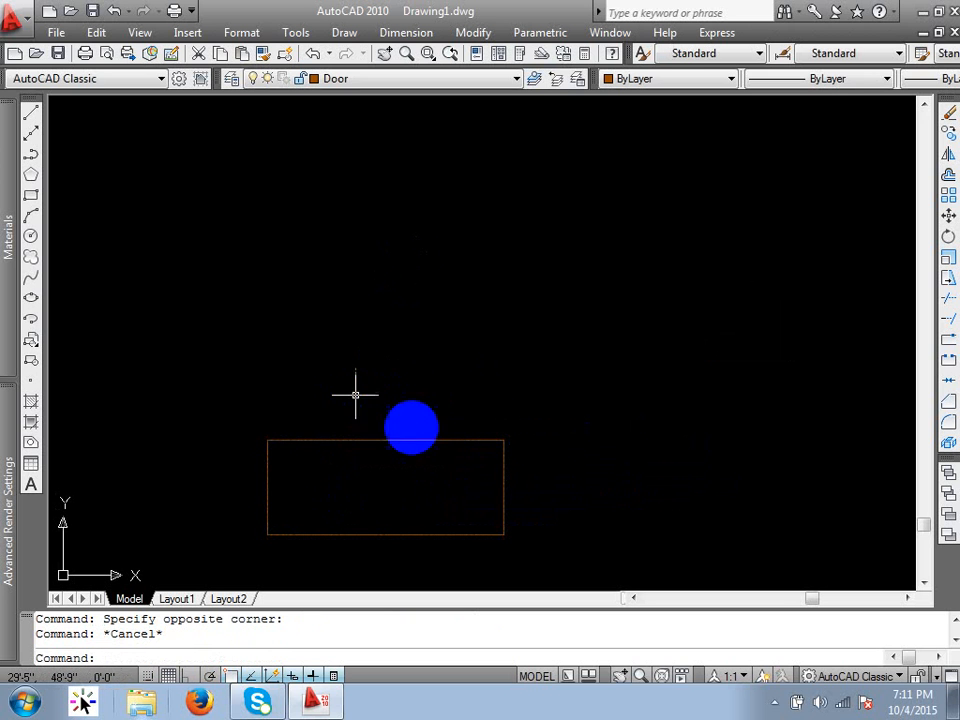
left_click(455, 470)
left_click(377, 390)
key("Escape")
left_click(452, 455)
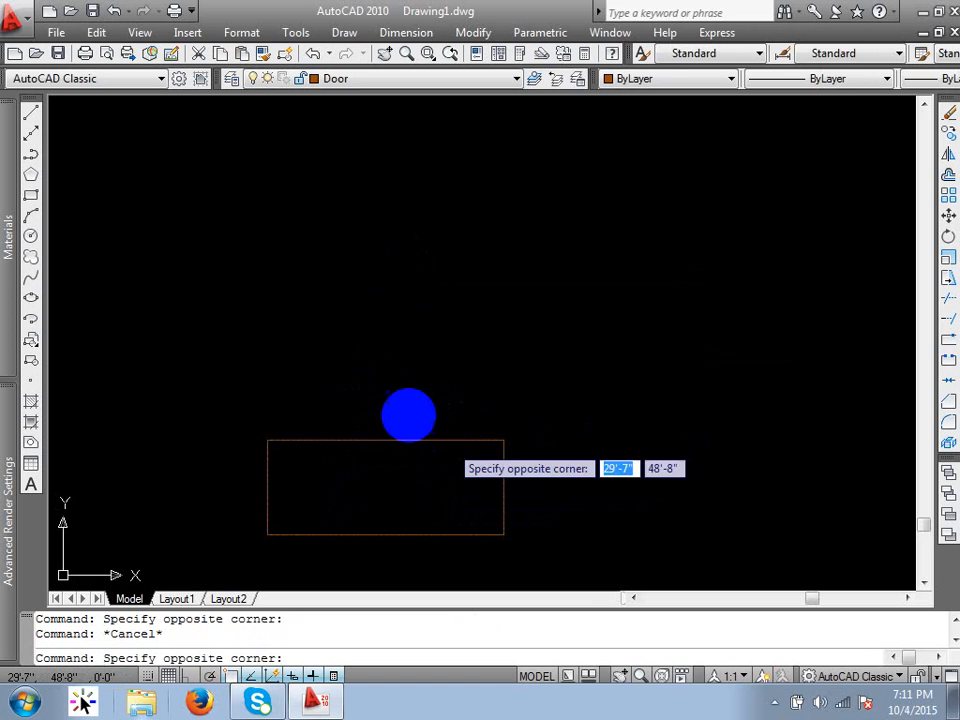
left_click(420, 425)
key("Escape")
left_click(452, 449)
left_click(405, 366)
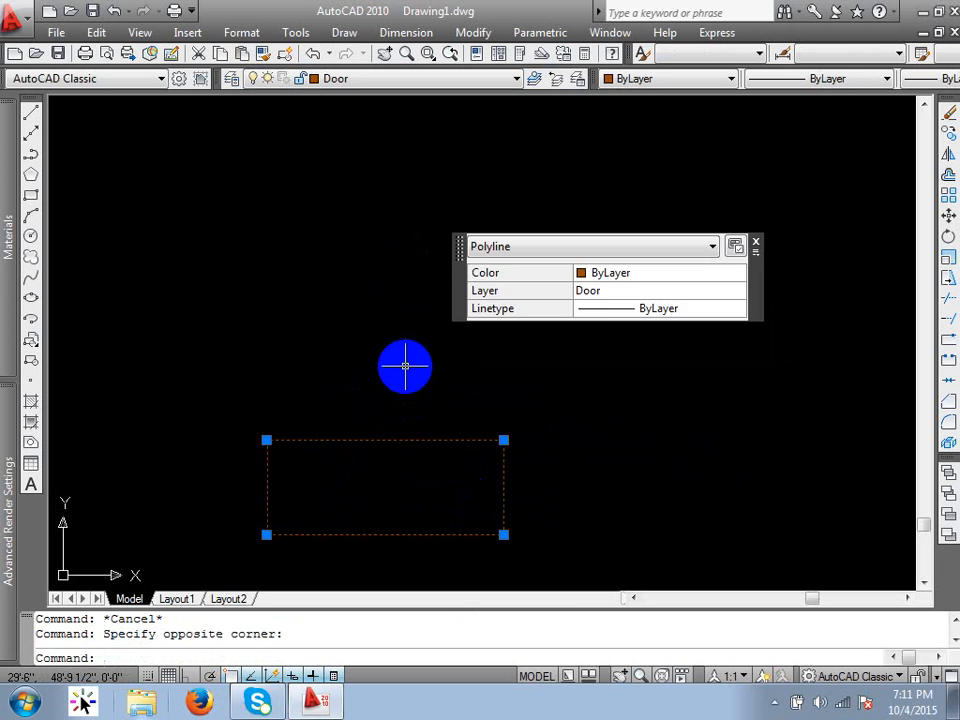
key("Escape")
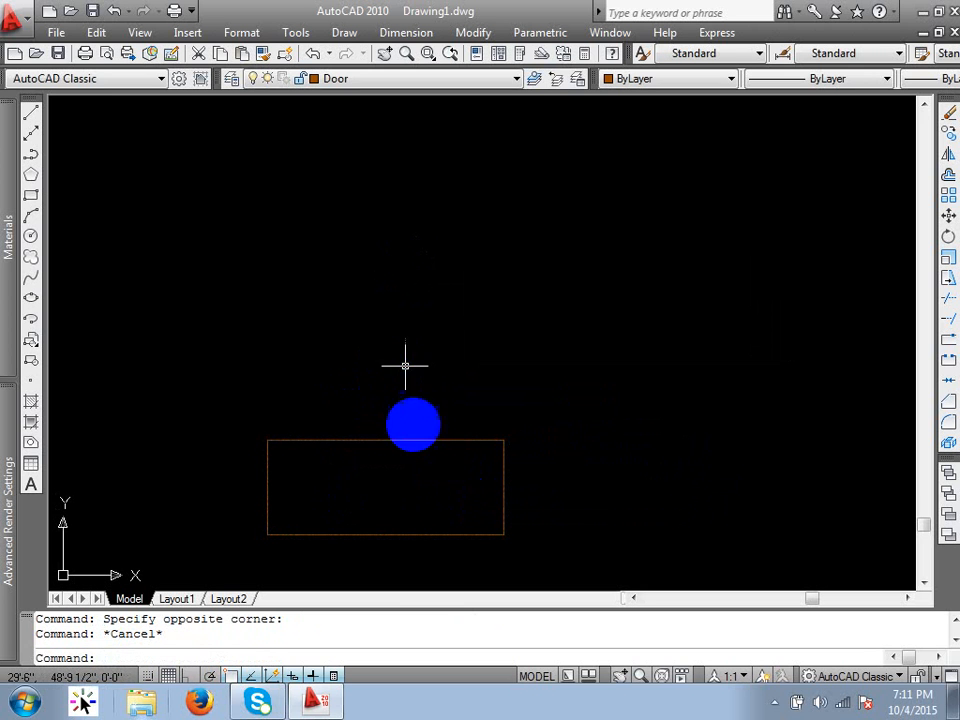
Step: Explode the small door rectangle into separate lines
middle_click_drag(405, 364, 421, 335)
left_click(465, 400)
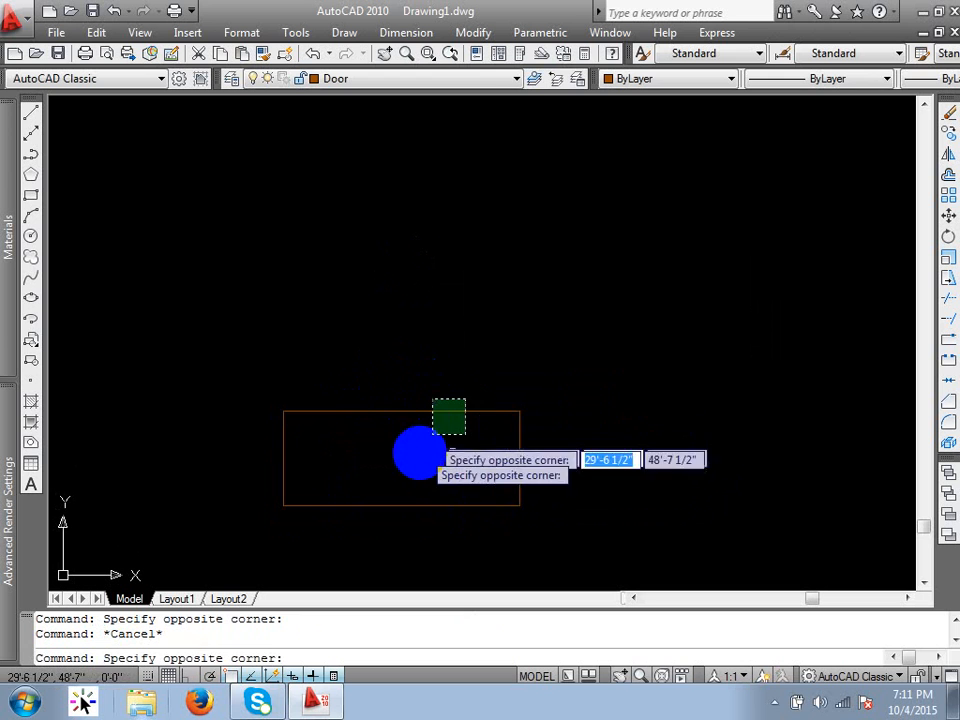
left_click(411, 441)
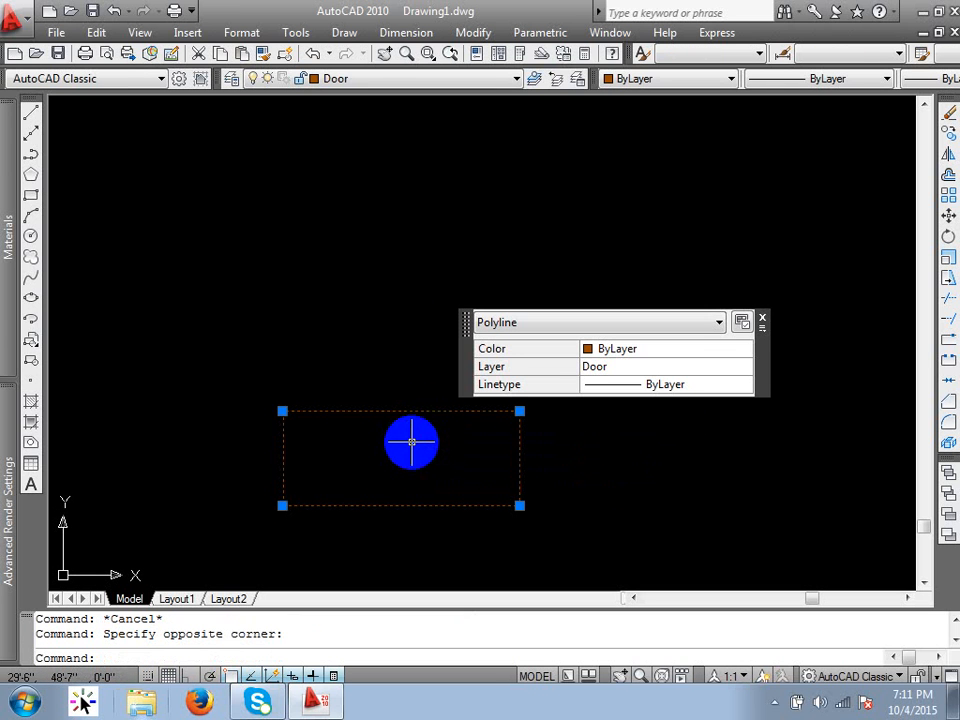
type("x")
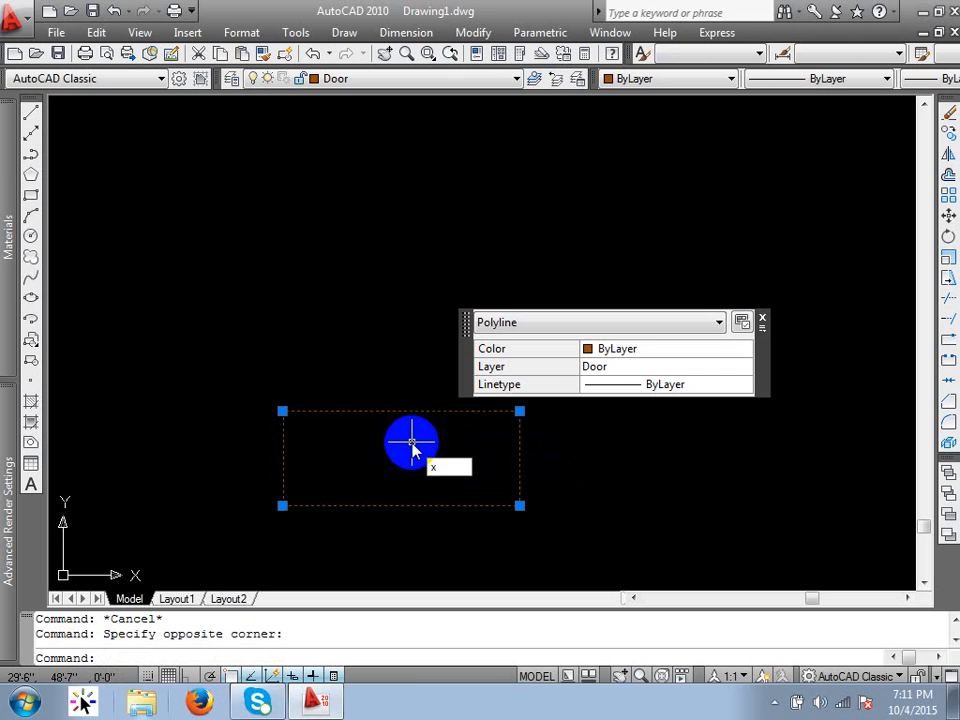
key("Return")
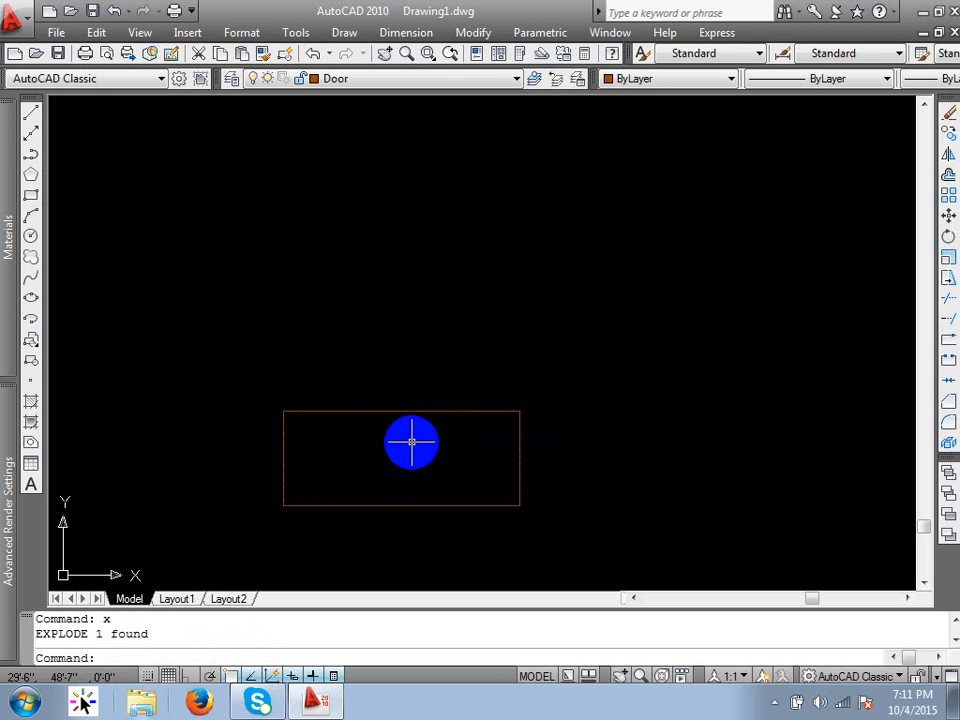
Step: Select the exploded rectangle's sides individually to check that they are separate lines
left_click(397, 410)
left_click(392, 505)
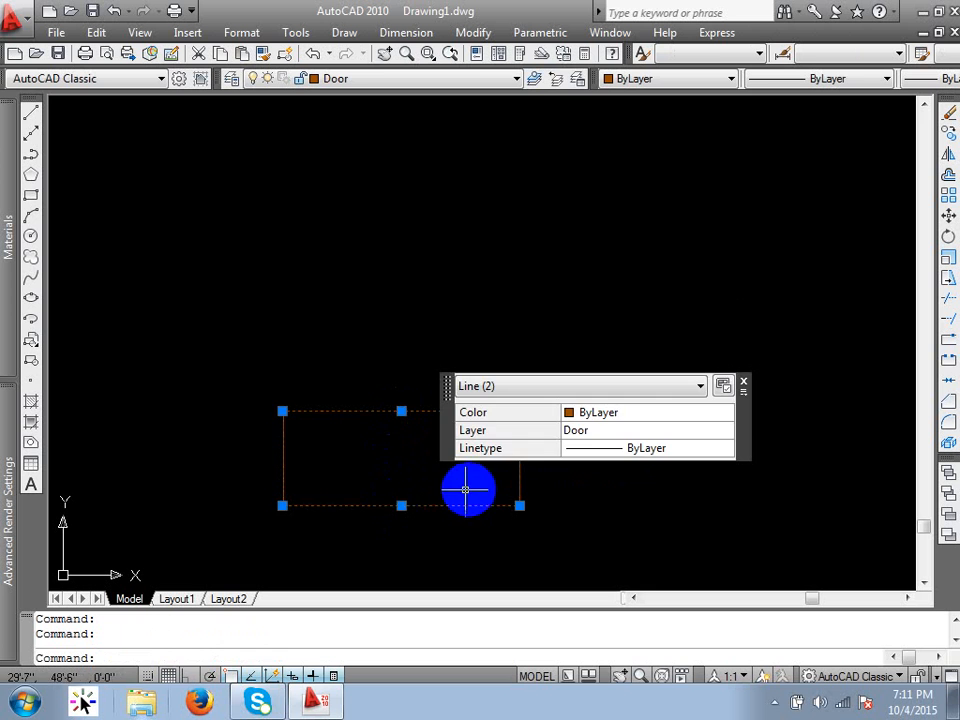
key("Escape")
left_click(516, 476)
left_click(499, 441)
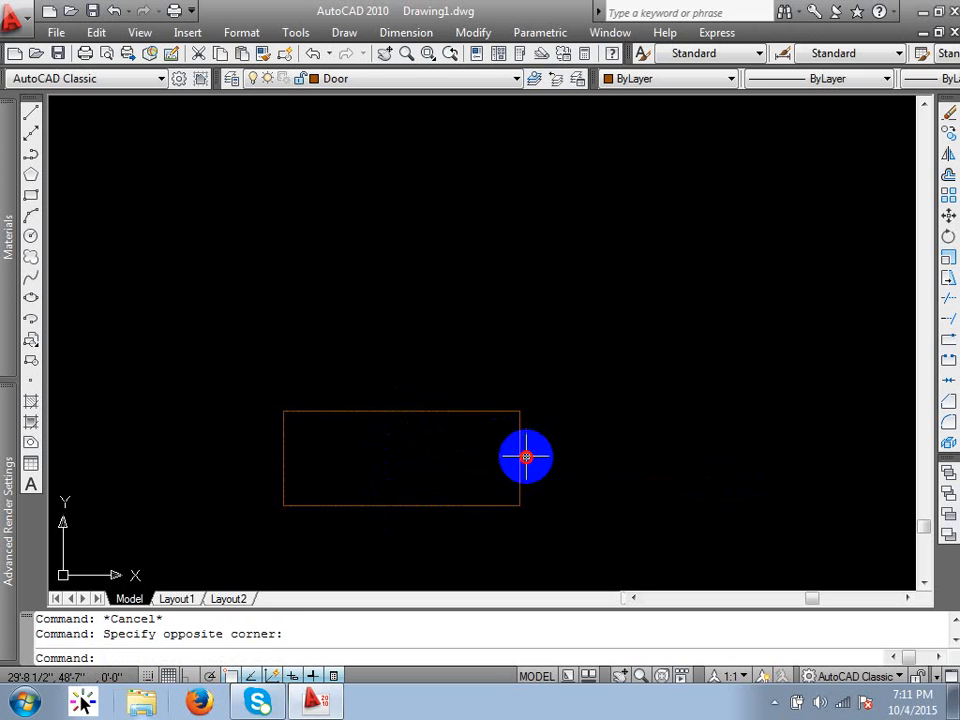
left_click(525, 456)
left_click(485, 471)
key("Escape")
left_click(295, 466)
left_click(240, 469)
key("Escape")
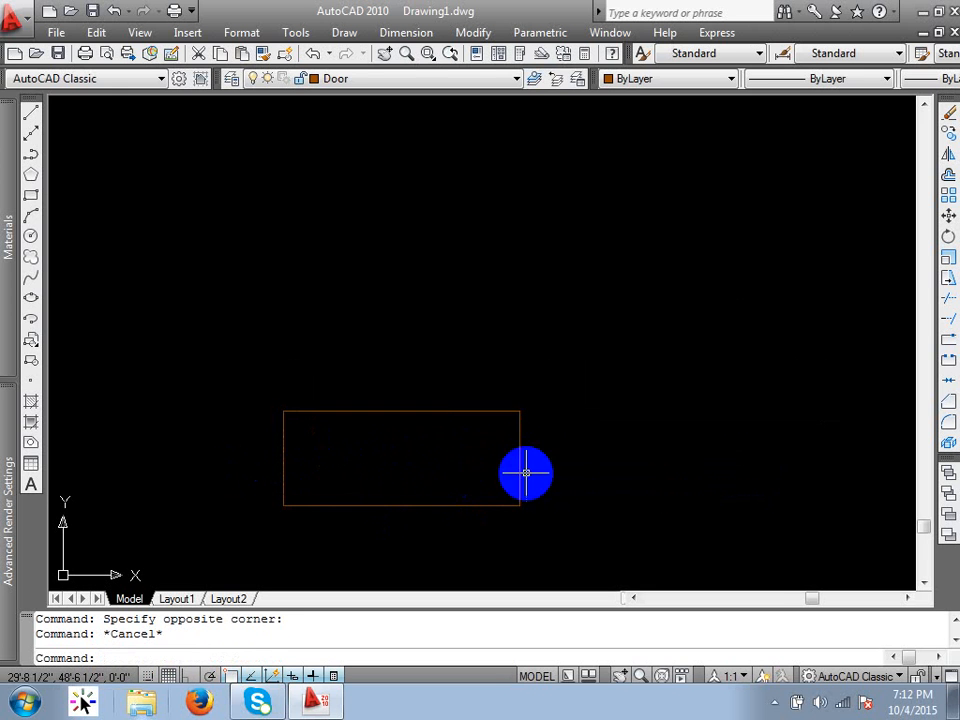
middle_click_drag(525, 476, 477, 499)
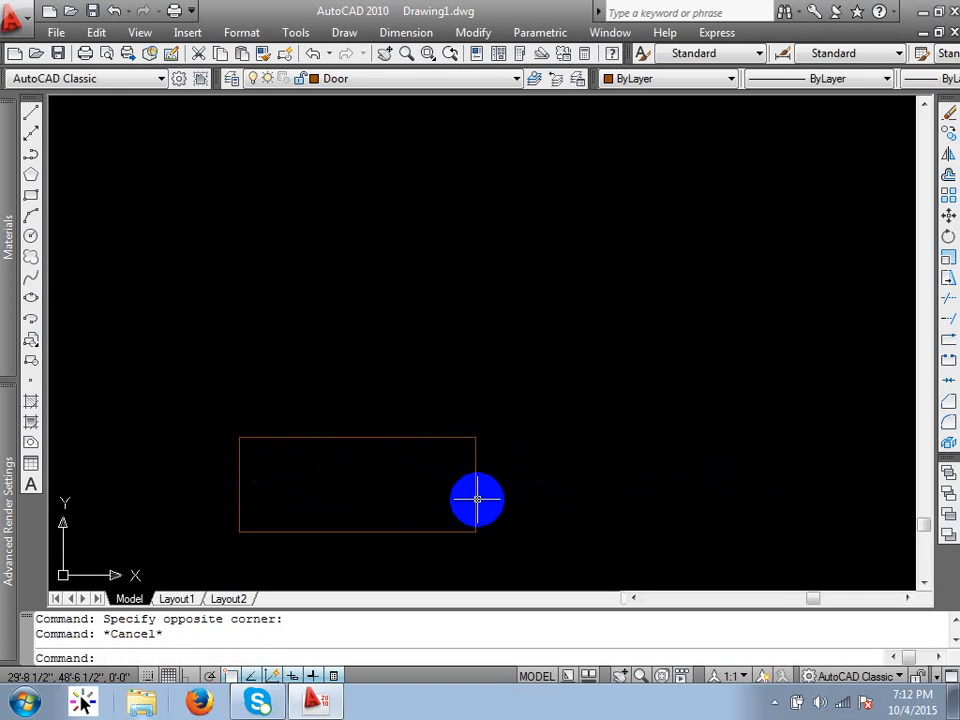
Step: Undo the rectangle's explode and the view changes made before it
type("u")
key("Return")
type("u")
key("Return")
Step: Select the restored door rectangle and explode it into individual lines again
left_click(398, 449)
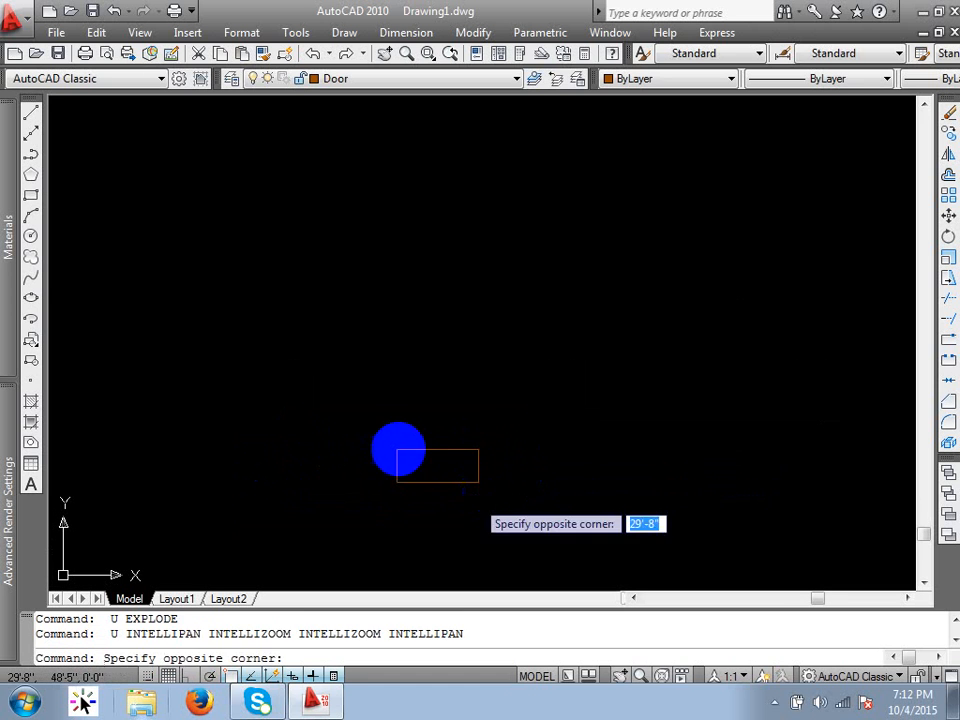
left_click(386, 437)
scroll(421, 492, "up", 5)
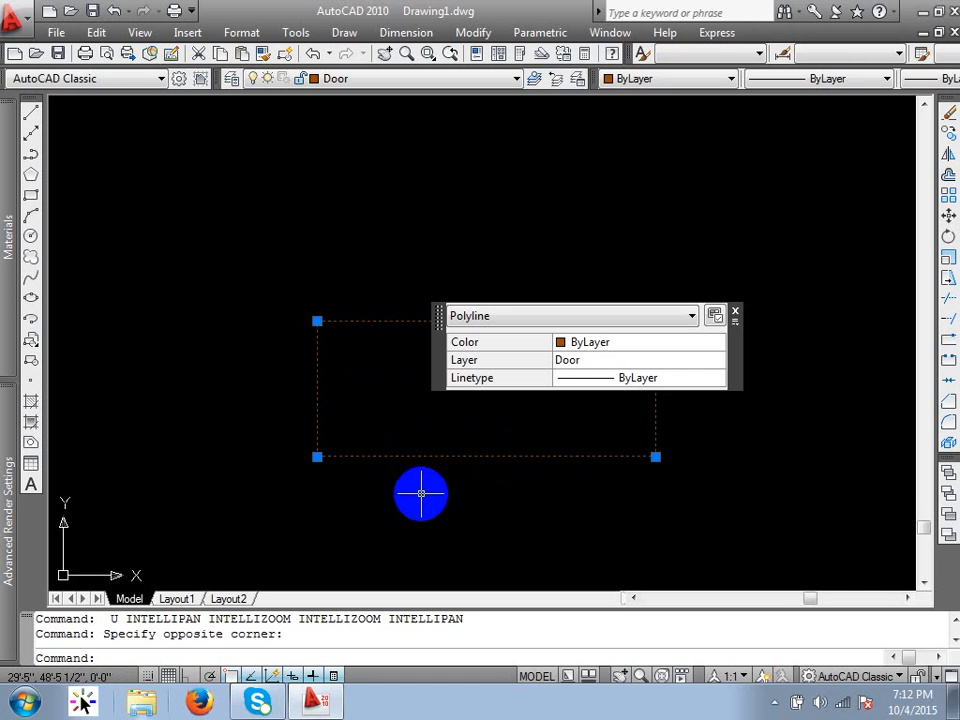
type("x")
key("Return")
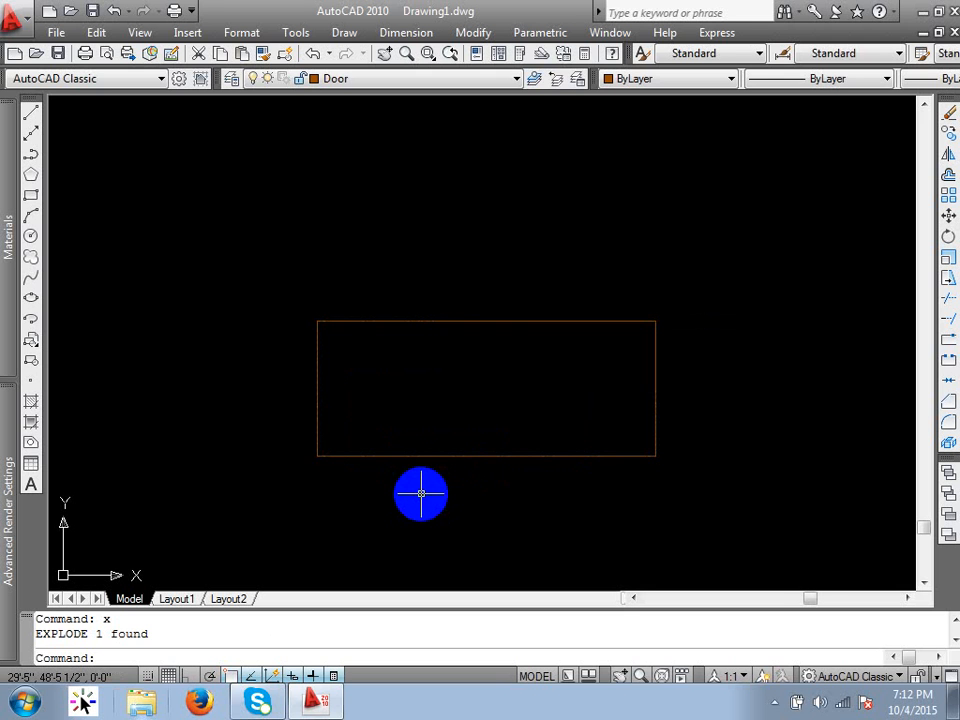
Step: Examine the rectangle's lower and upper edges as separately selectable lines, then clear the selection
scroll(557, 429, "up", 5)
scroll(587, 414, "down", 9)
middle_click_drag(587, 414, 541, 463)
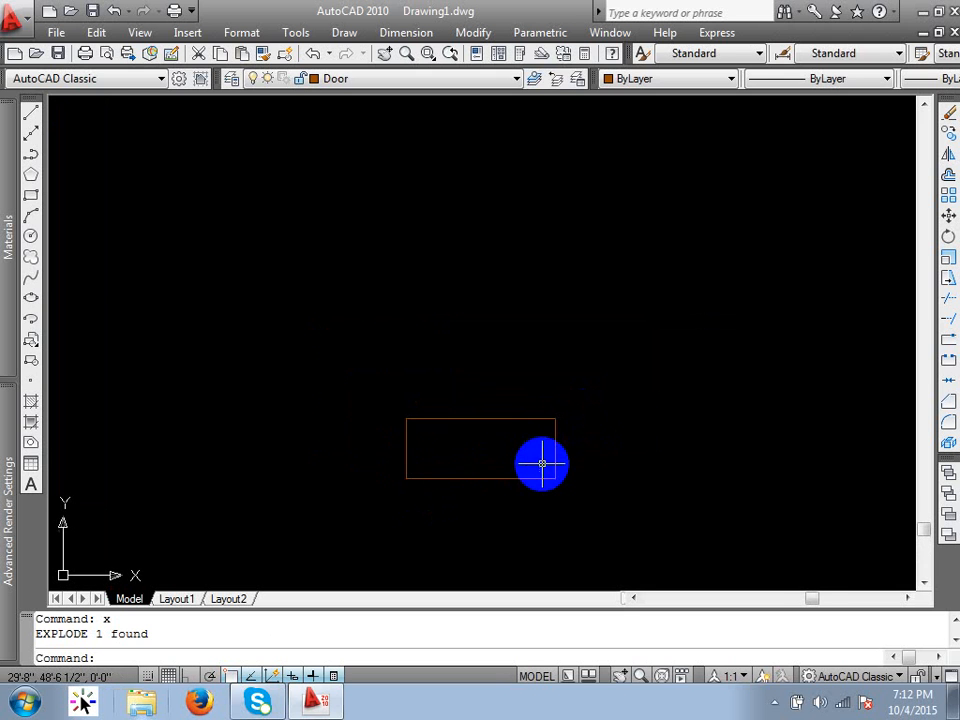
scroll(541, 465, "down", 4)
scroll(531, 472, "up", 5)
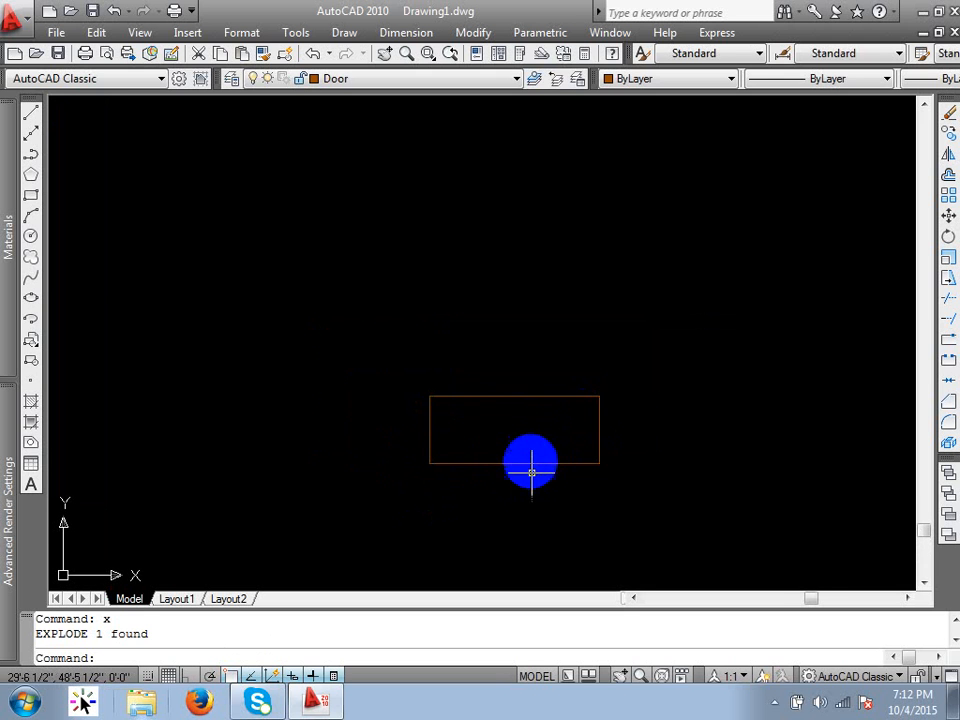
left_click(531, 465)
left_click(497, 484)
middle_click_drag(553, 501, 543, 511)
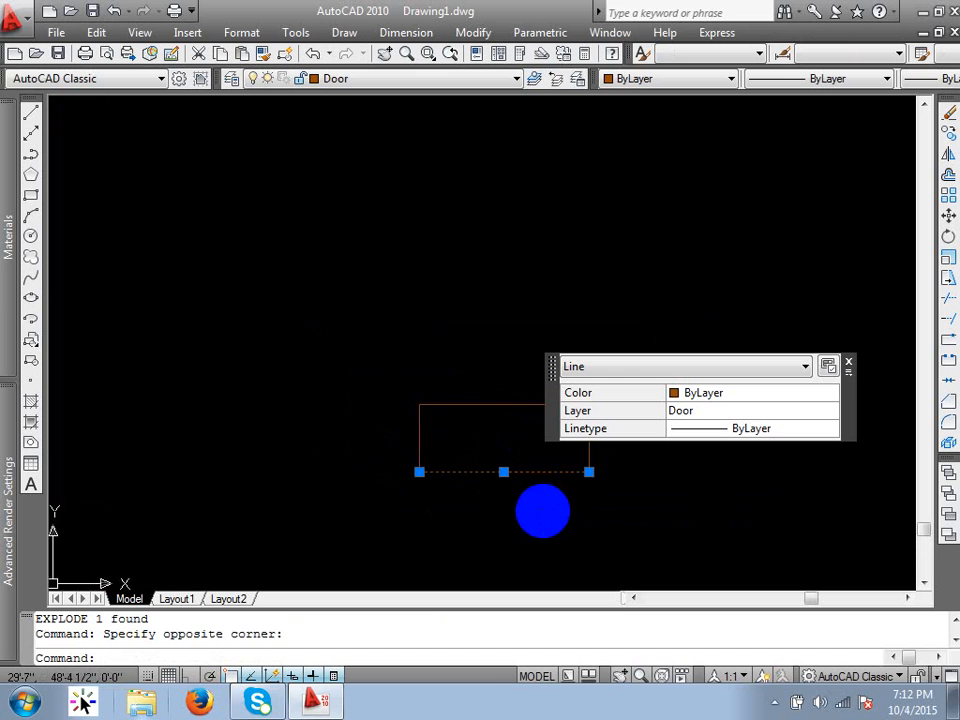
left_click(482, 405)
key("Escape")
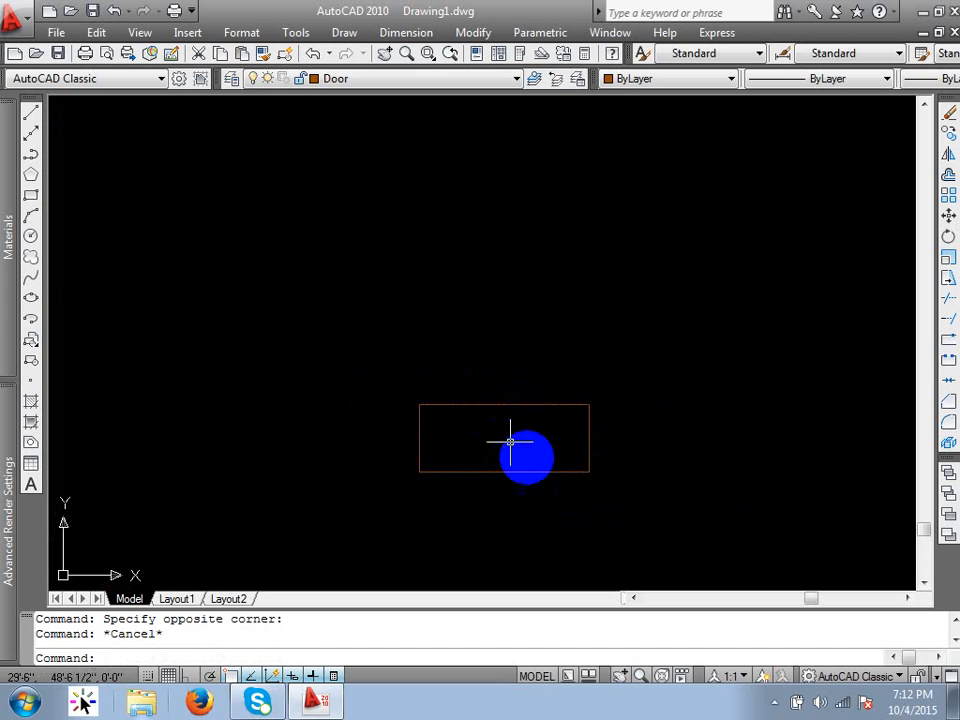
Step: Draw a smaller rectangle freehand above the exploded door frame rectangle
mouse_move(510, 442)
middle_mouse_down()
mouse_move(518, 427)
mouse_move(564, 480)
middle_mouse_up()
scroll(527, 420, "up", 2)
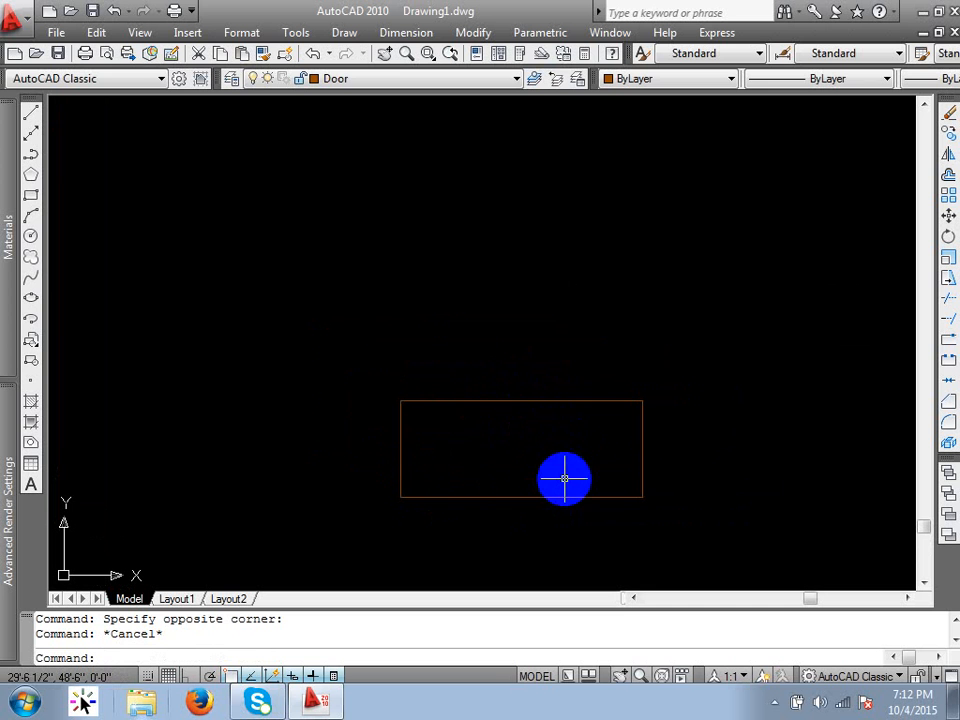
type("rec")
key("Return")
left_click(560, 224)
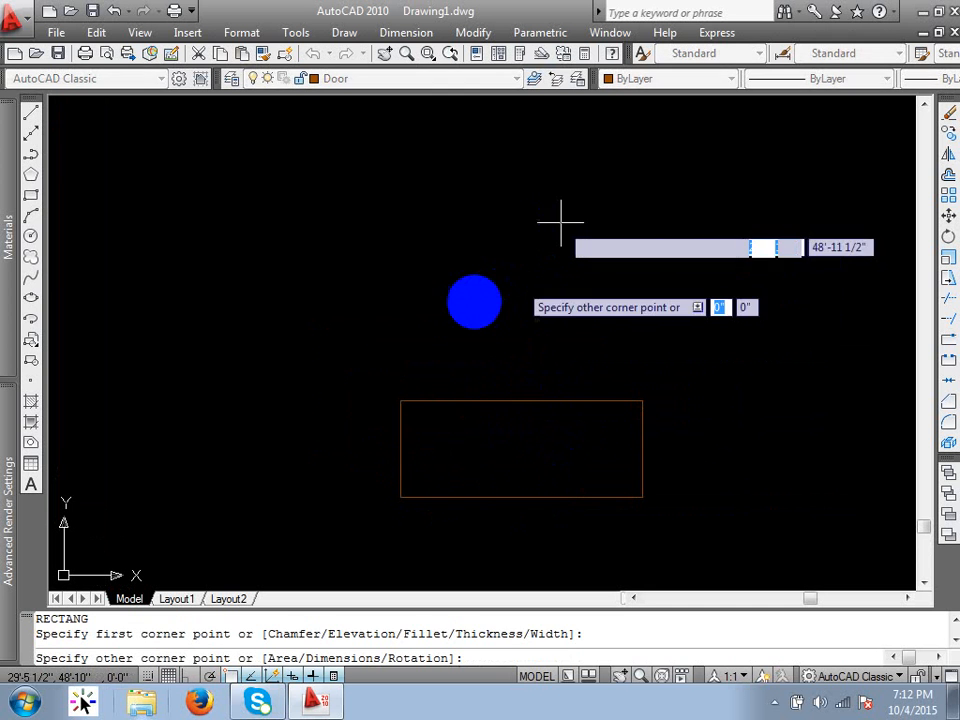
left_click(450, 308)
key("Return")
key("Escape")
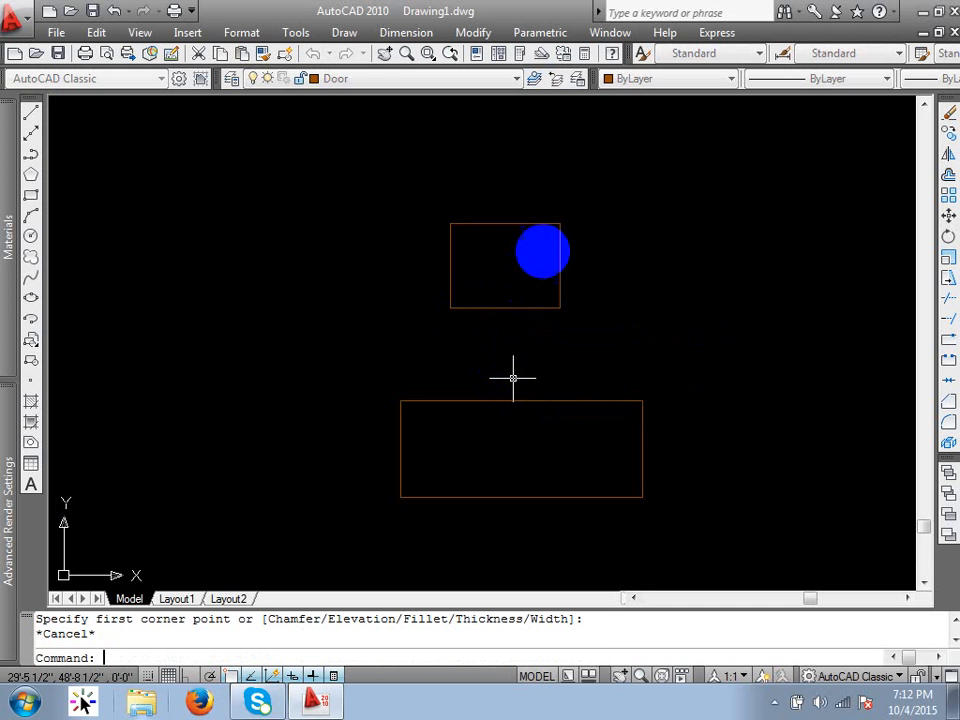
key("F1")
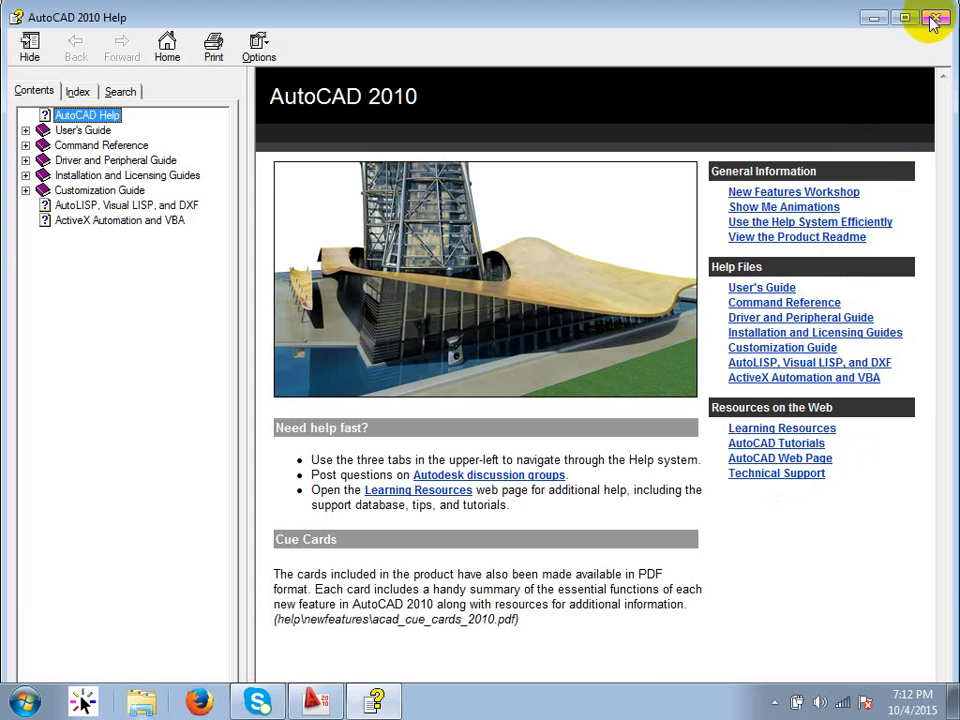
left_click(932, 20)
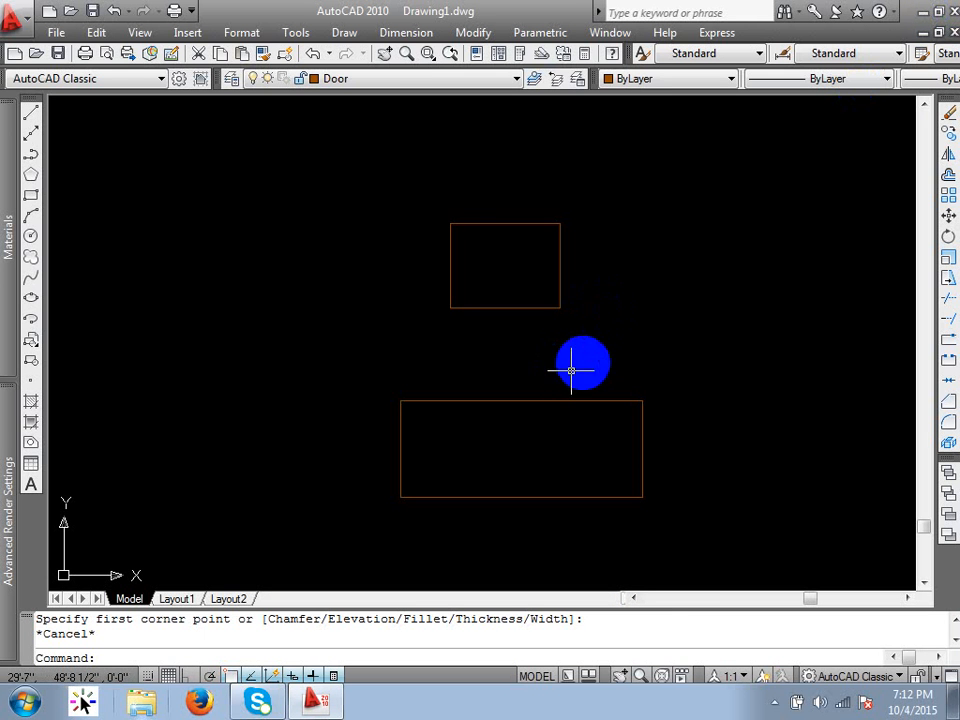
Step: Select the small rectangle and the exploded rectangle's lower edge to compare a polyline with a single line, then clear the selection
left_click(518, 308)
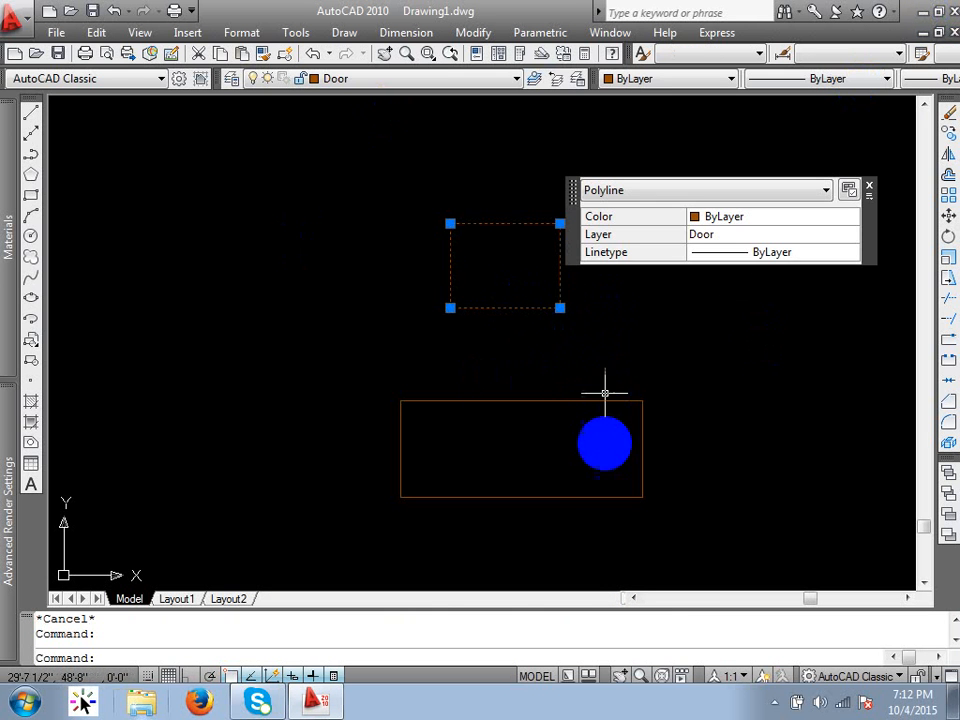
left_click(570, 497)
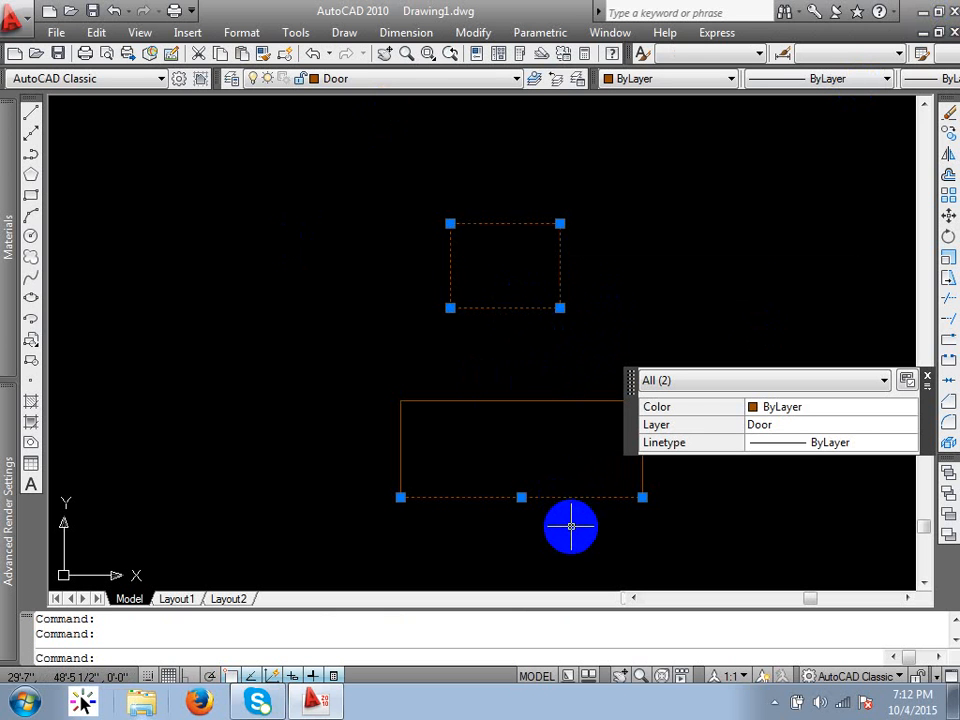
key("Escape")
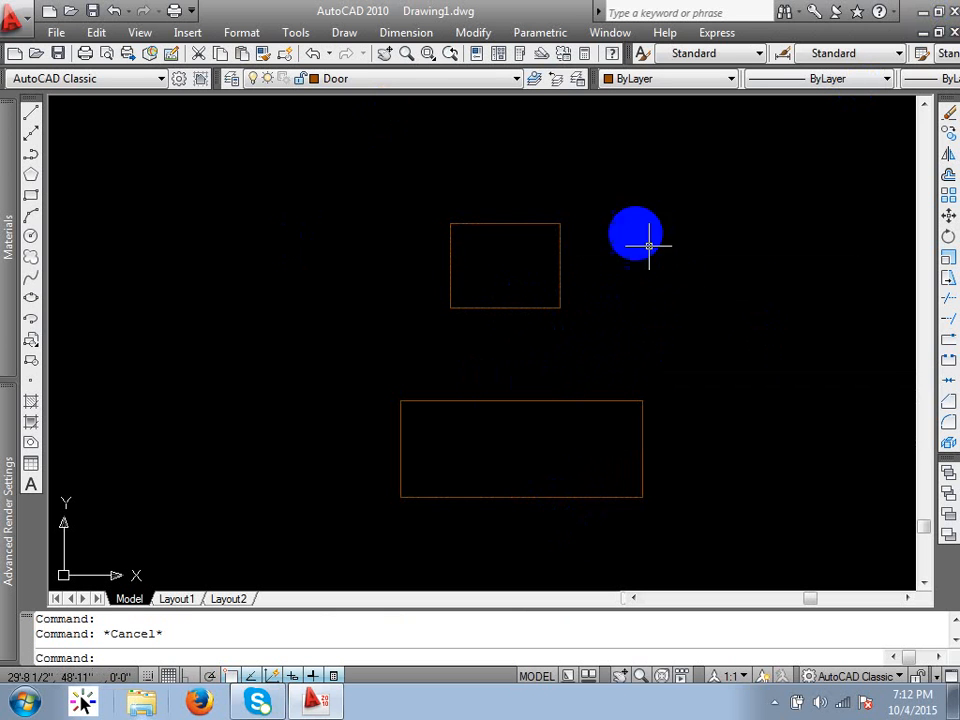
Step: Erase the small comparison rectangle above the door frame
left_click(641, 237)
left_click(503, 280)
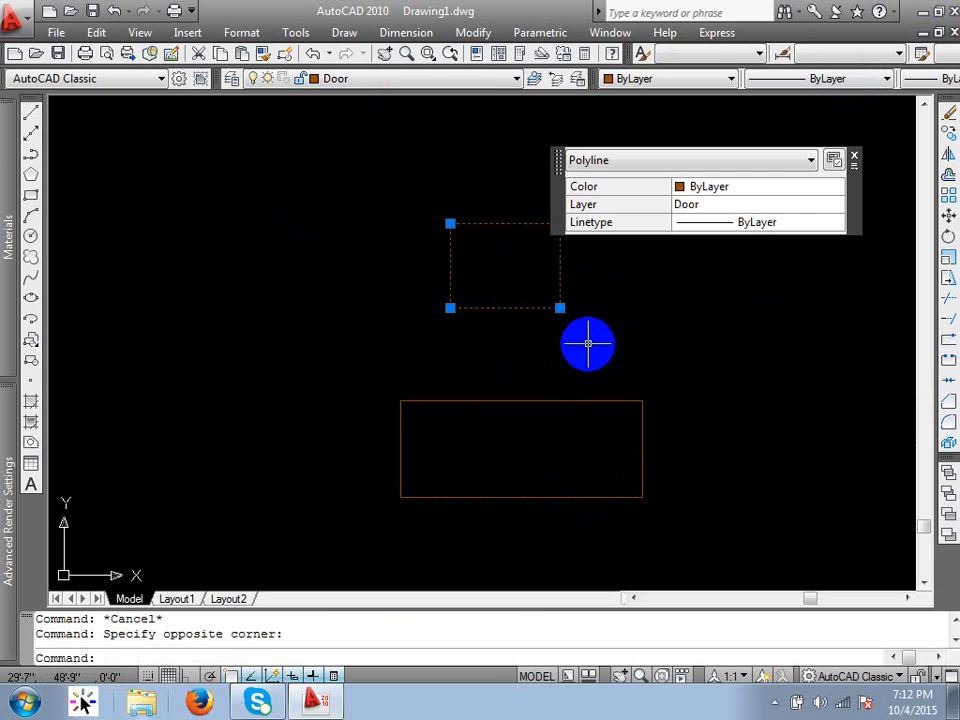
type("e")
key("Return")
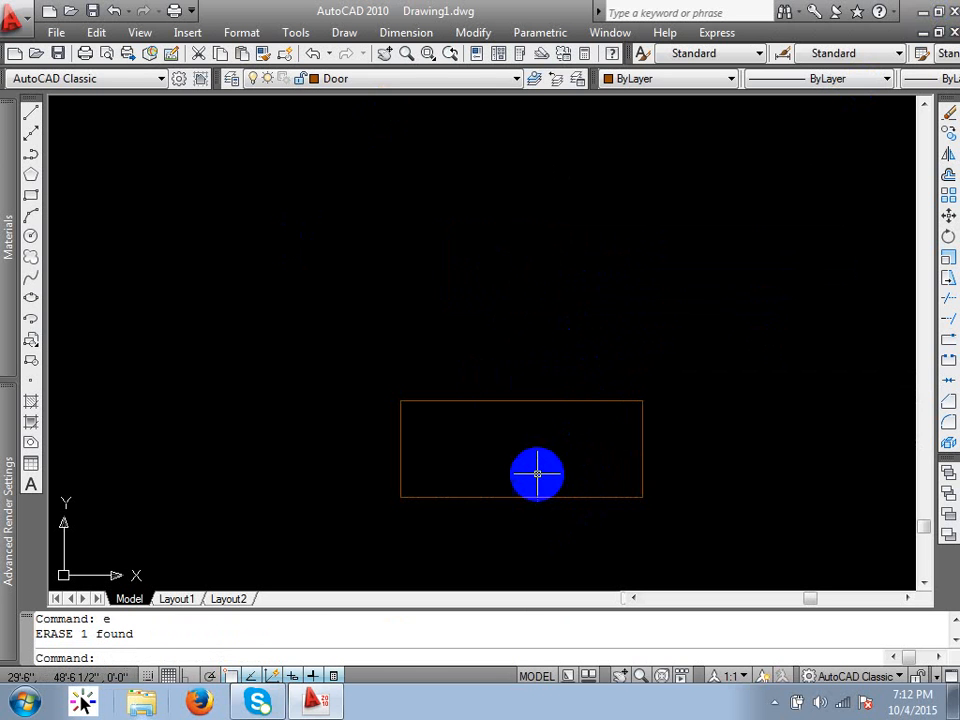
Step: Try offsetting the door frame's upper edge 1" inward, and erase the offset line
scroll(537, 474, "up", 2)
type("o")
key("Return")
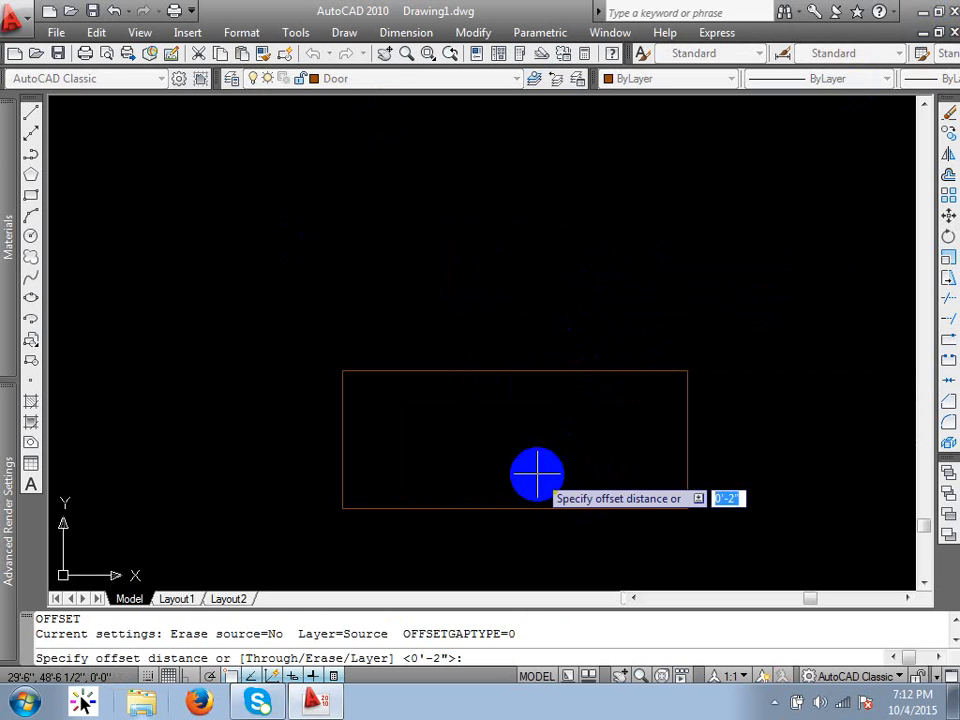
type("1")
key("Return")
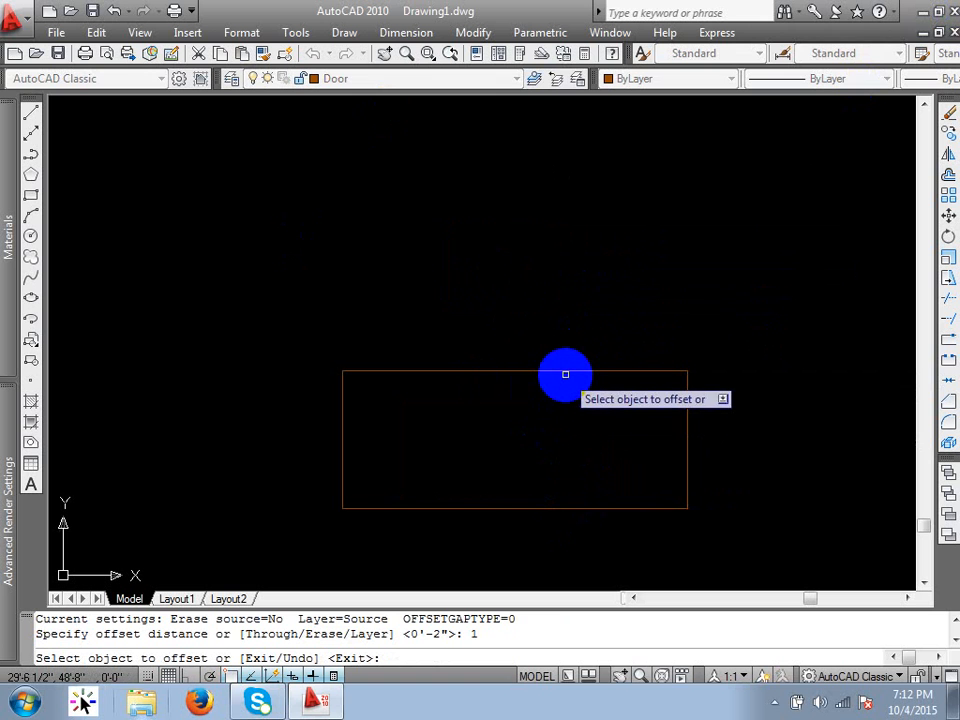
left_click(565, 373)
left_click(566, 424)
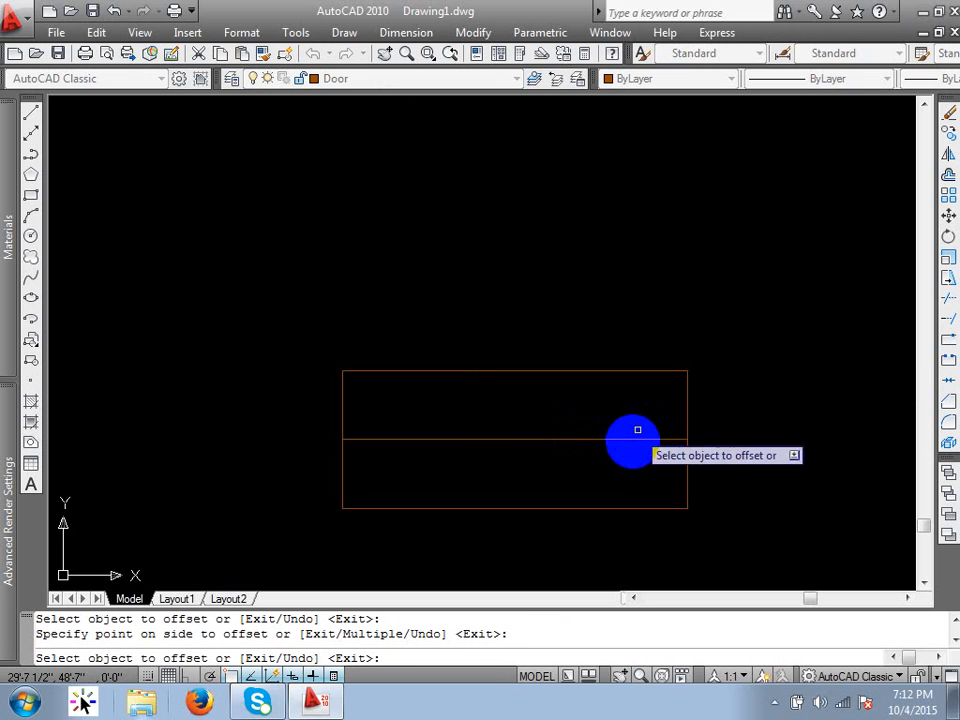
key("Return")
left_click(621, 450)
left_click(590, 418)
key("Delete")
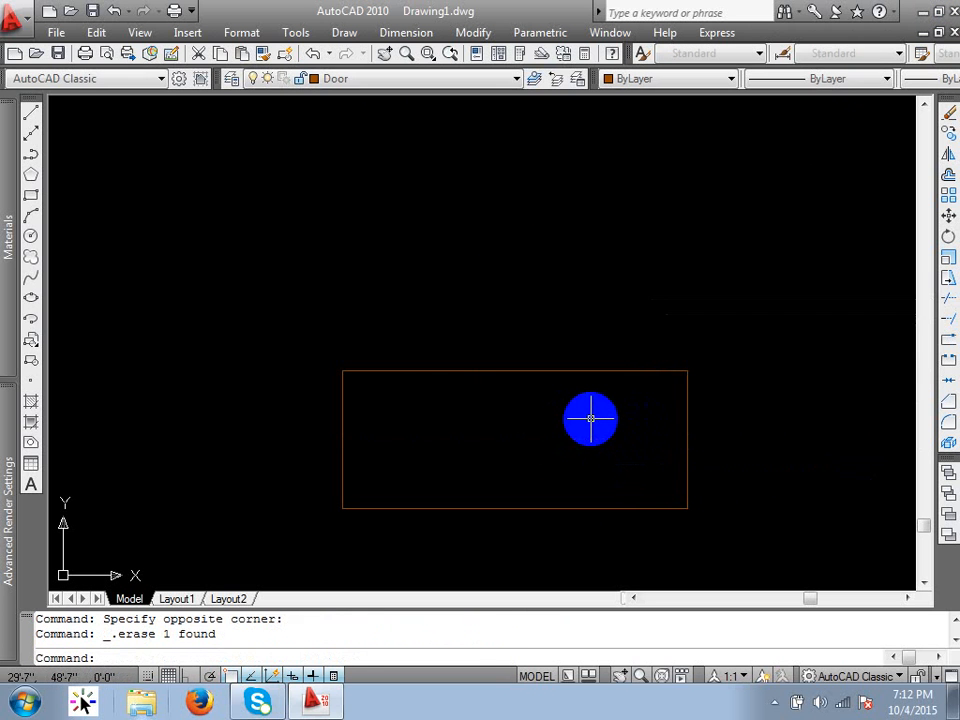
Step: Offset the door frame's upper edge .25" inward, and offset the resulting line another .25" in the same direction
type("o")
key("Return")
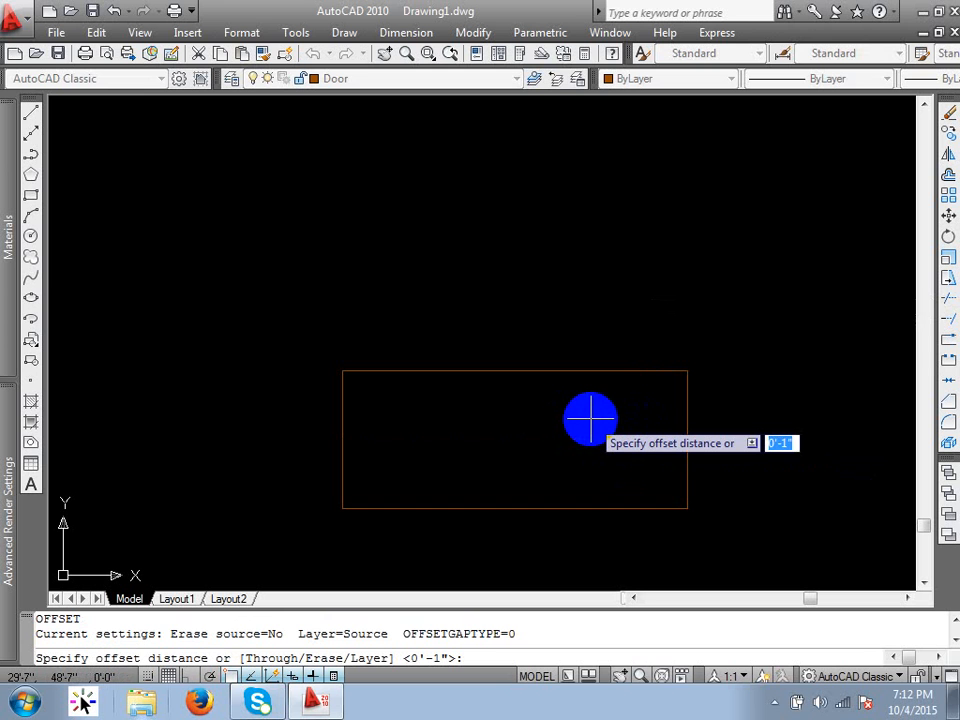
type(".25")
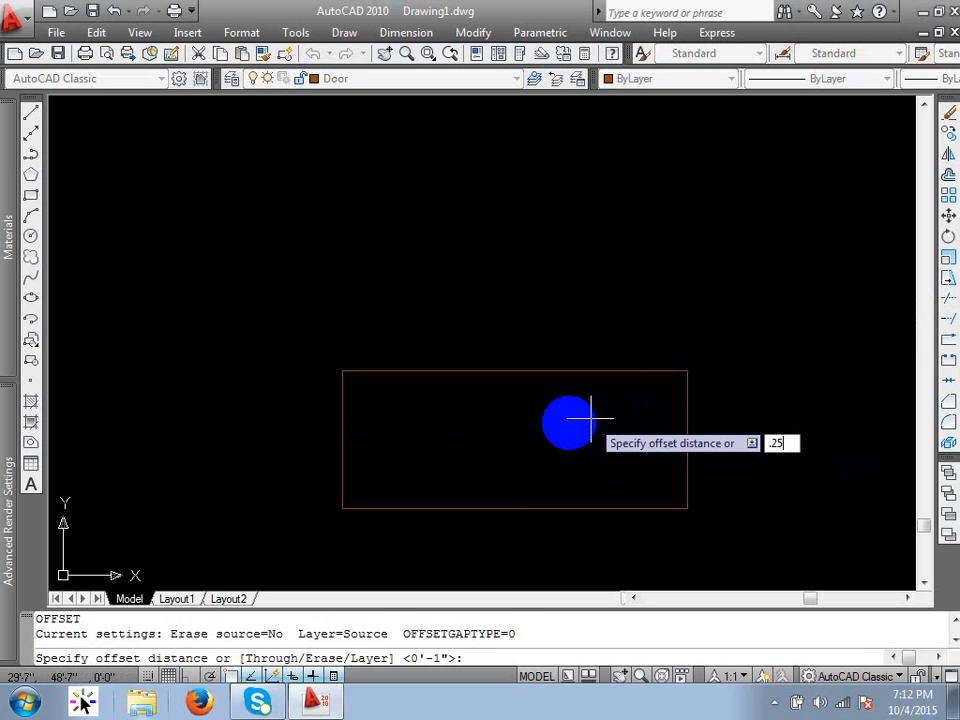
key("Return")
left_click(624, 372)
left_click(642, 420)
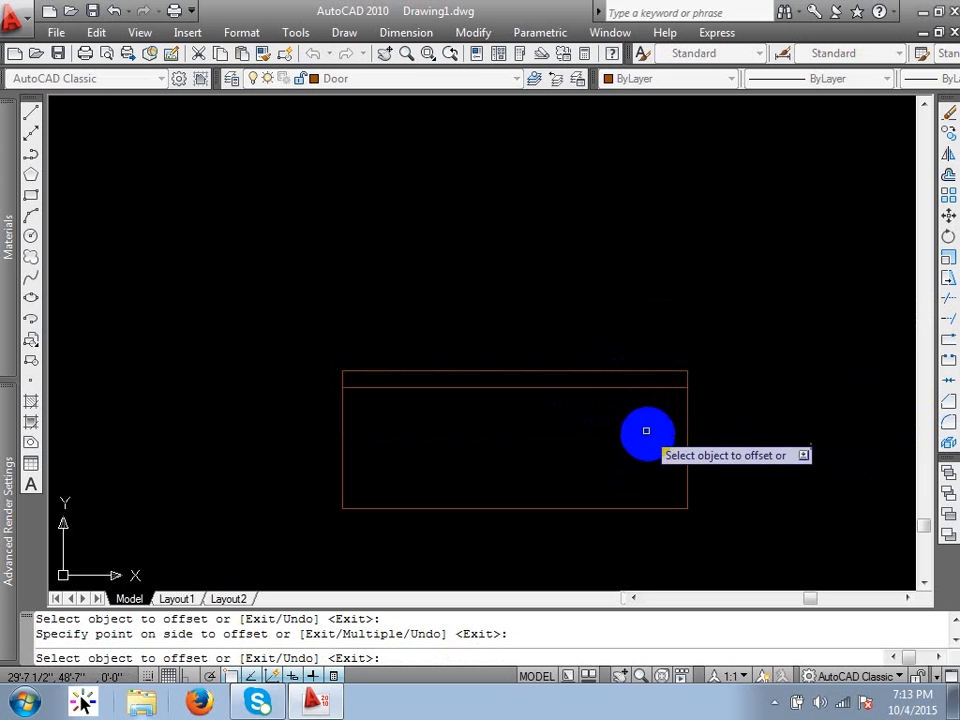
scroll(652, 402, "up", 3)
scroll(658, 395, "down", 2)
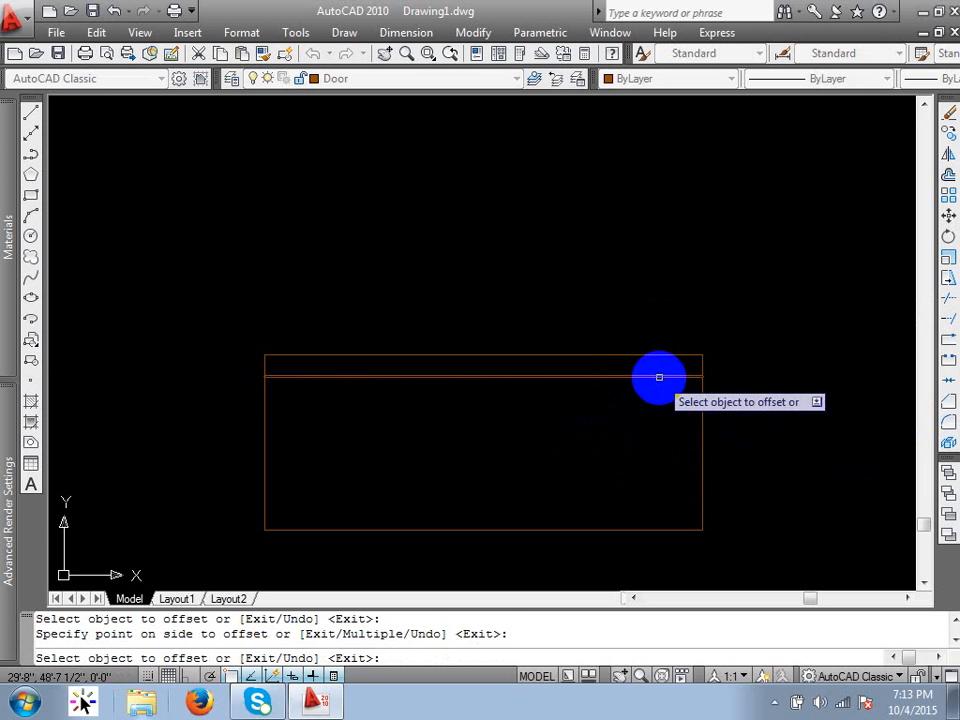
left_click(660, 377)
left_click(658, 418)
key("Return")
Step: Erase the first .25" offset line, keeping the upper edge and the second offset line
left_click(660, 386)
left_click(628, 344)
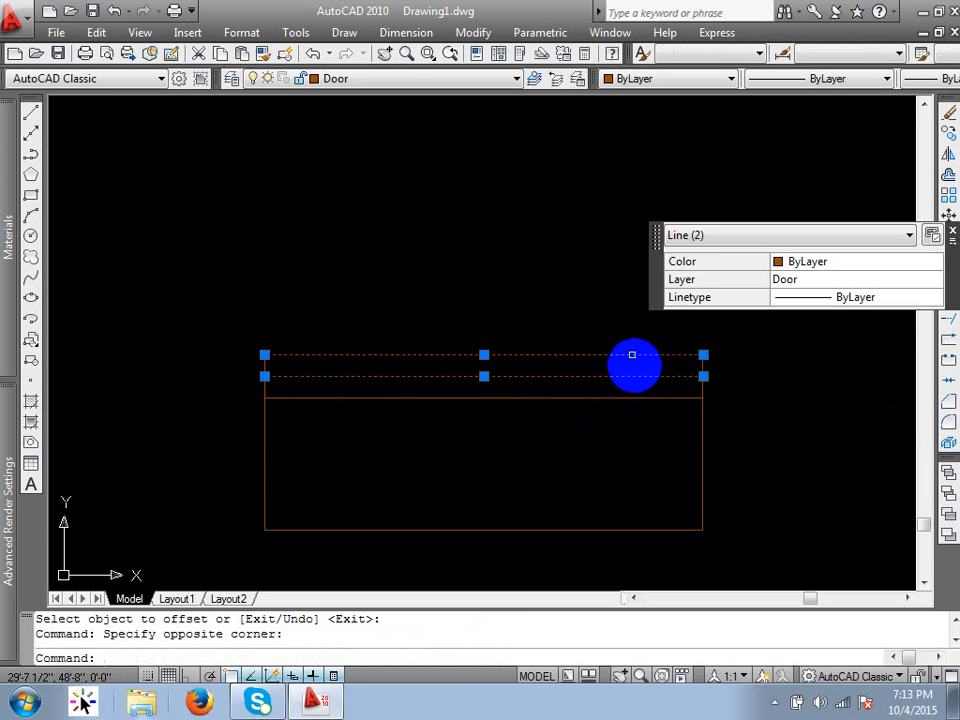
key("Escape")
left_click(656, 371)
left_click(628, 396)
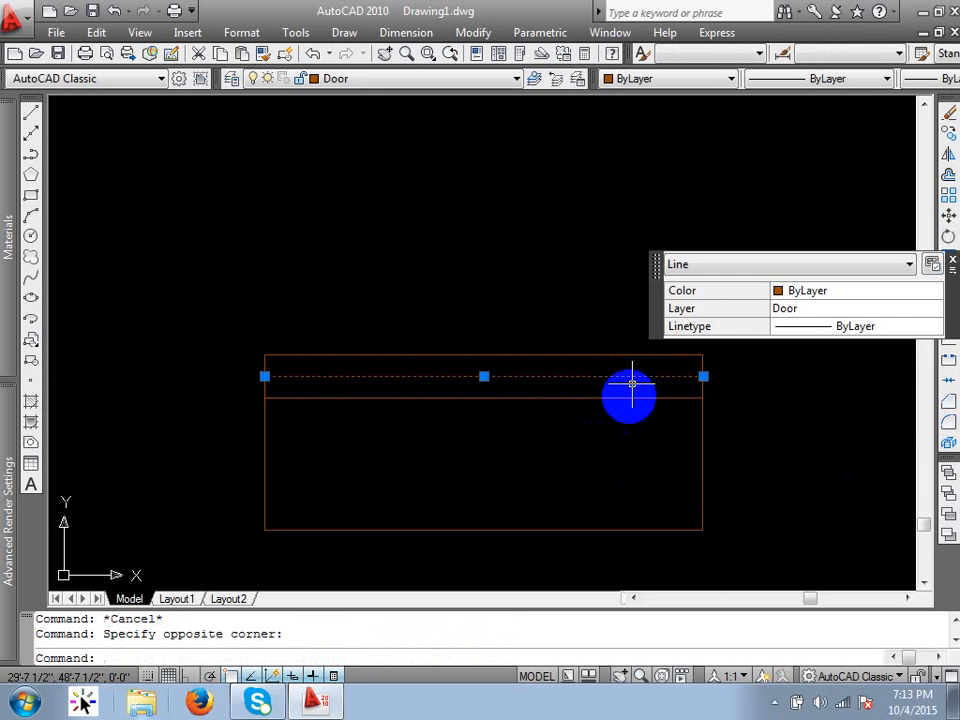
type("e")
key("Return")
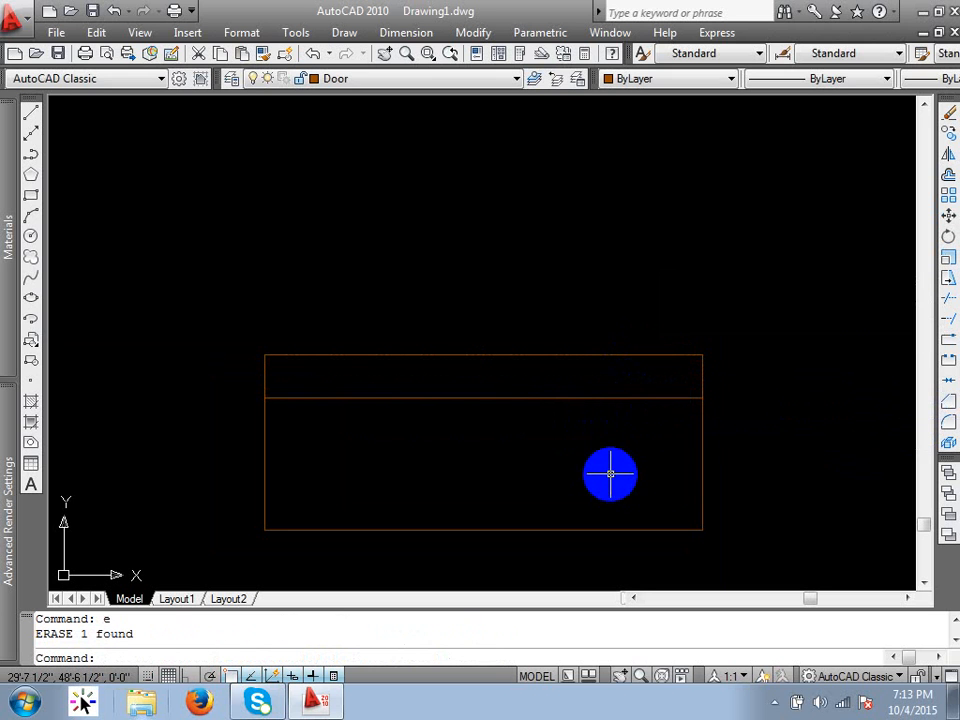
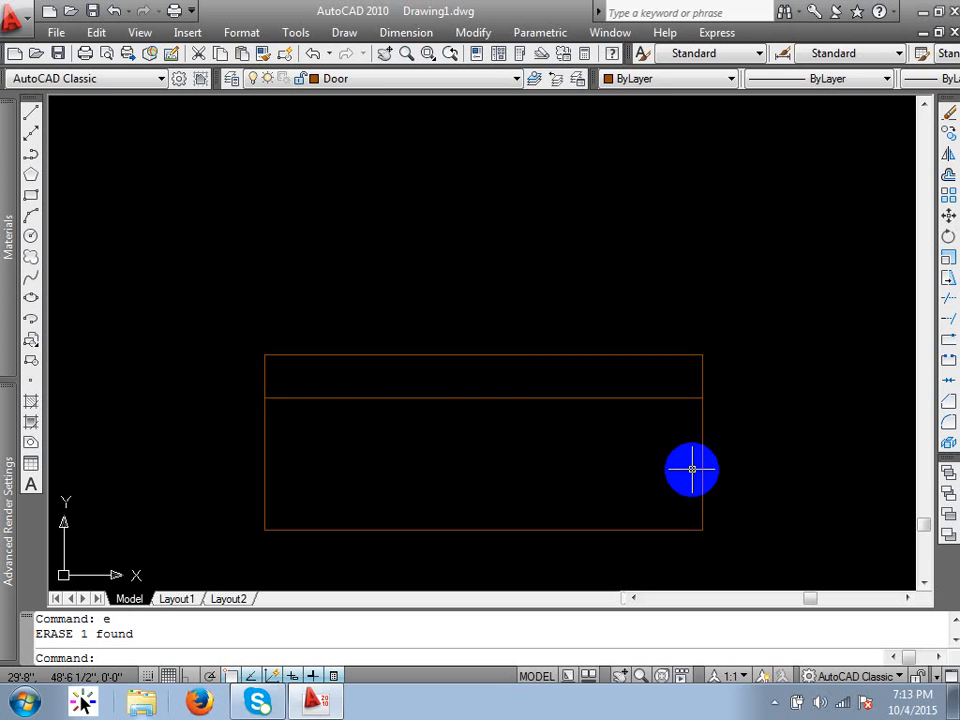
key("Escape")
key("Escape")
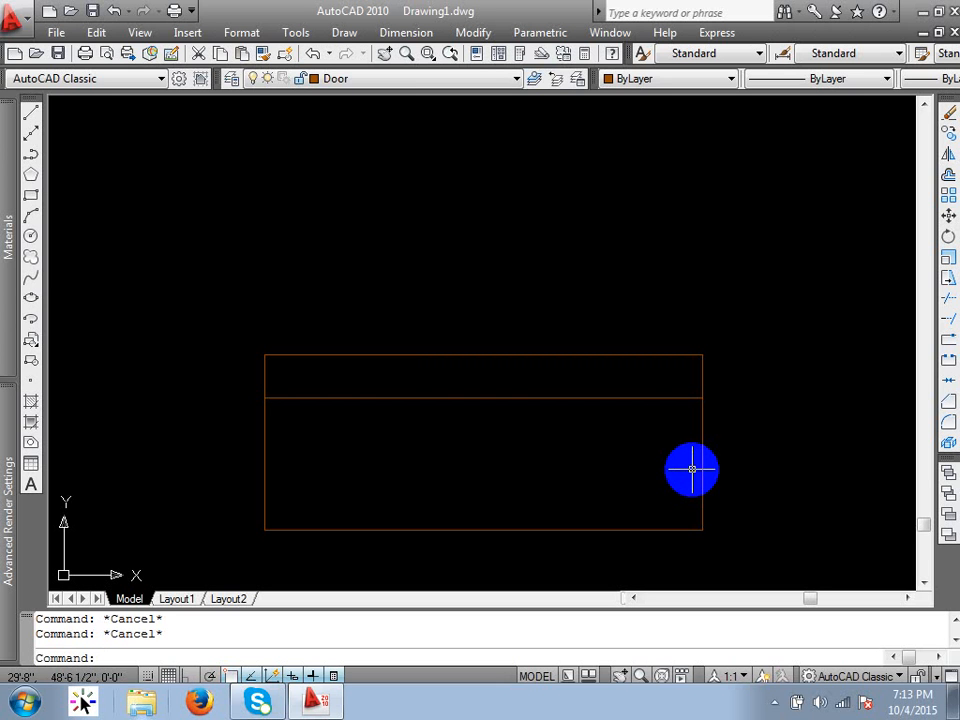
Step: Offset the door frame's right edge 1" inward
scroll(692, 469, "down", 2)
type("o")
key("Return")
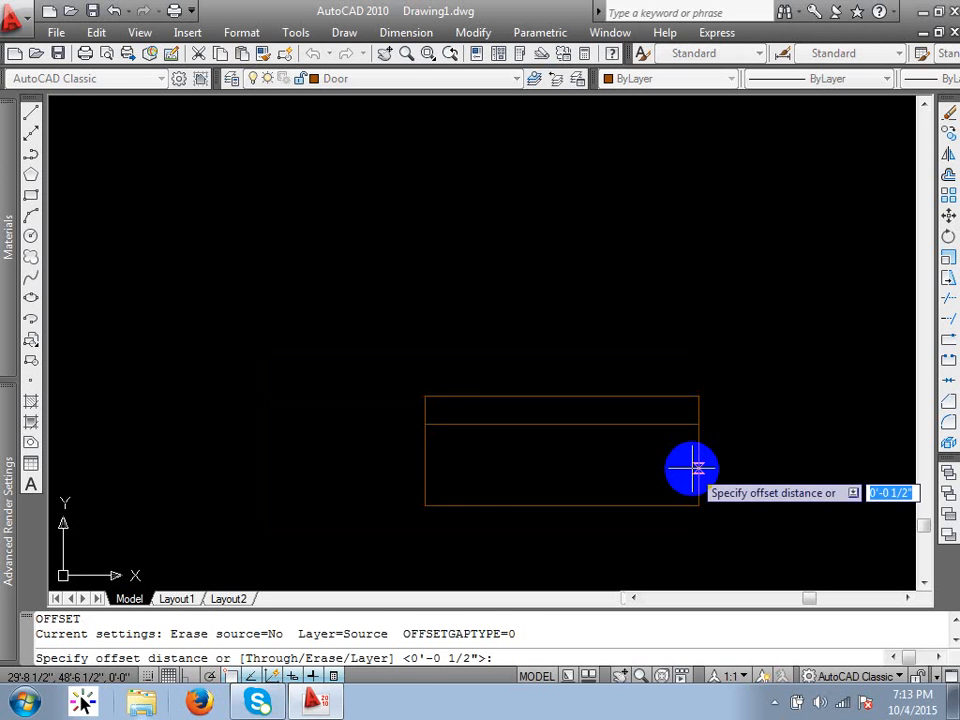
type("1")
key("Return")
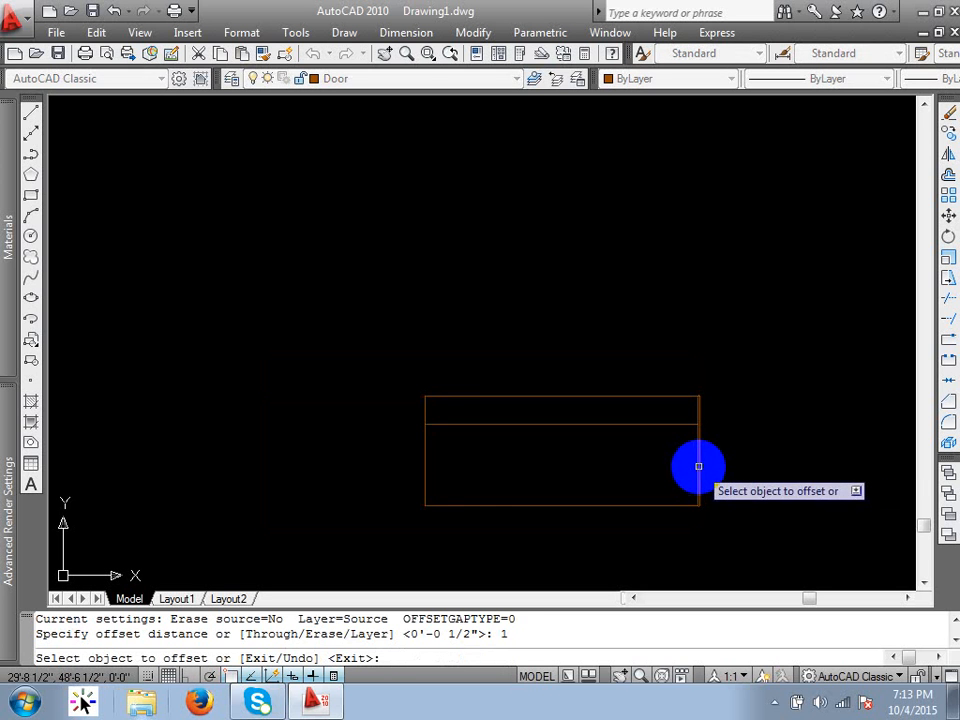
left_click(697, 466)
key("Return")
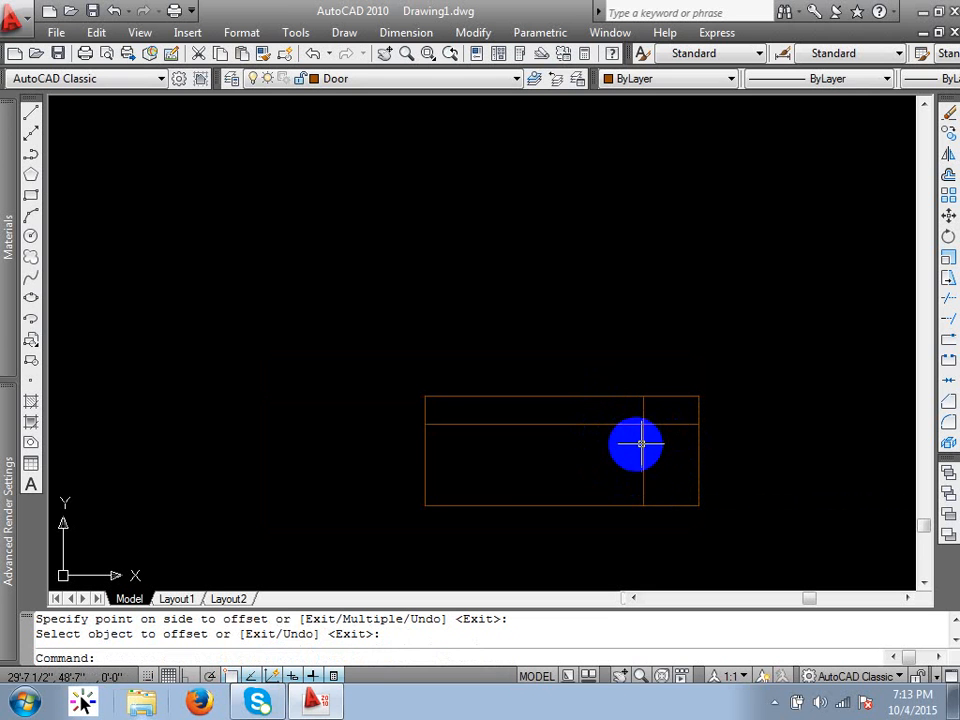
Step: Trim the offset lines and the outer edges to cut a rectangular notch in the door frame's upper-right corner
scroll(639, 441, "up", 2)
type("tr")
key("Return")
key("Return")
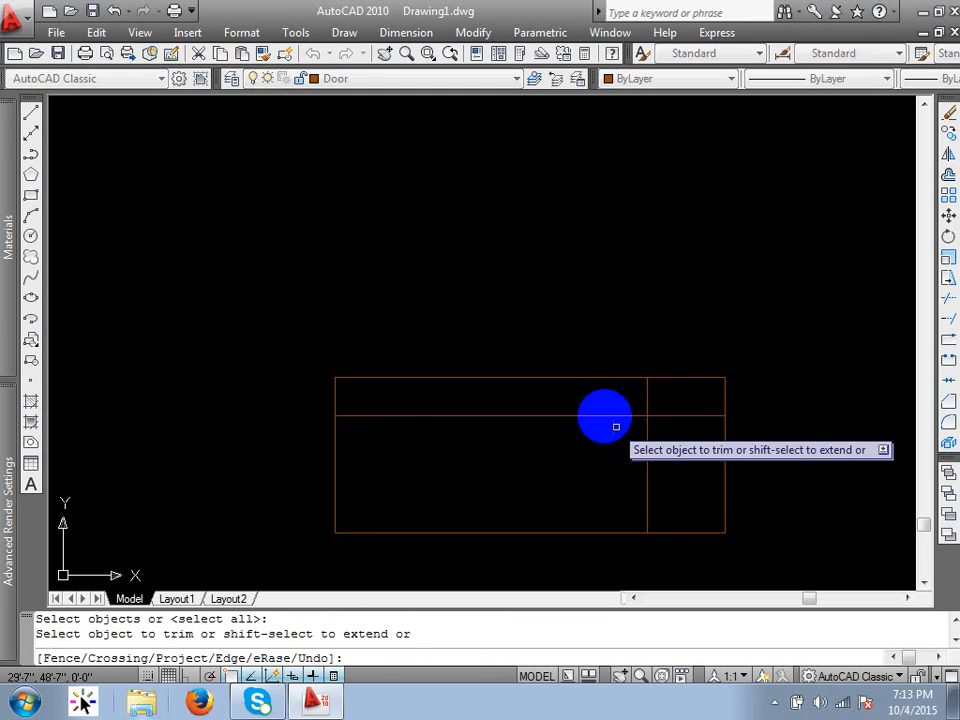
left_click(606, 415)
left_click(648, 440)
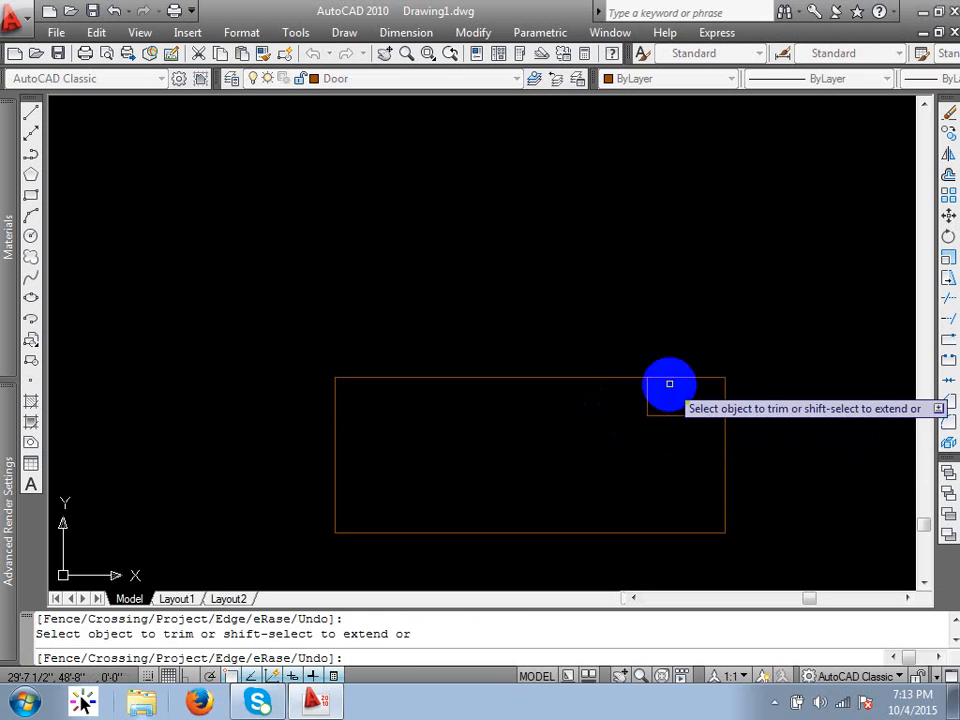
left_click(654, 351)
left_click(724, 396)
left_click(730, 396)
left_click(701, 399)
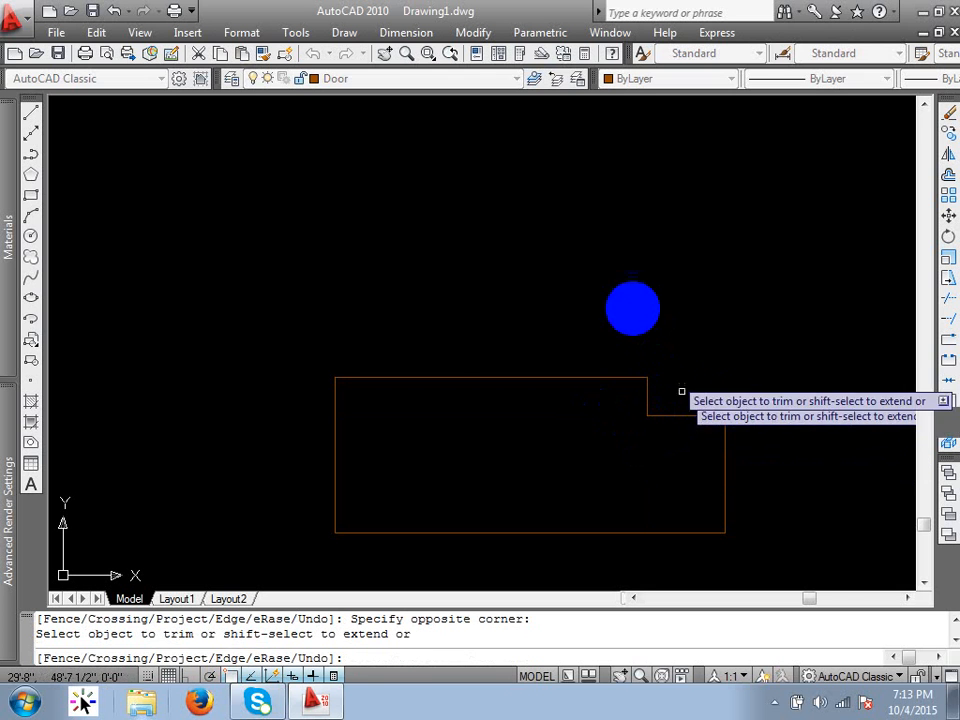
key("Return")
scroll(604, 429, "down", 15)
scroll(592, 467, "up", 12)
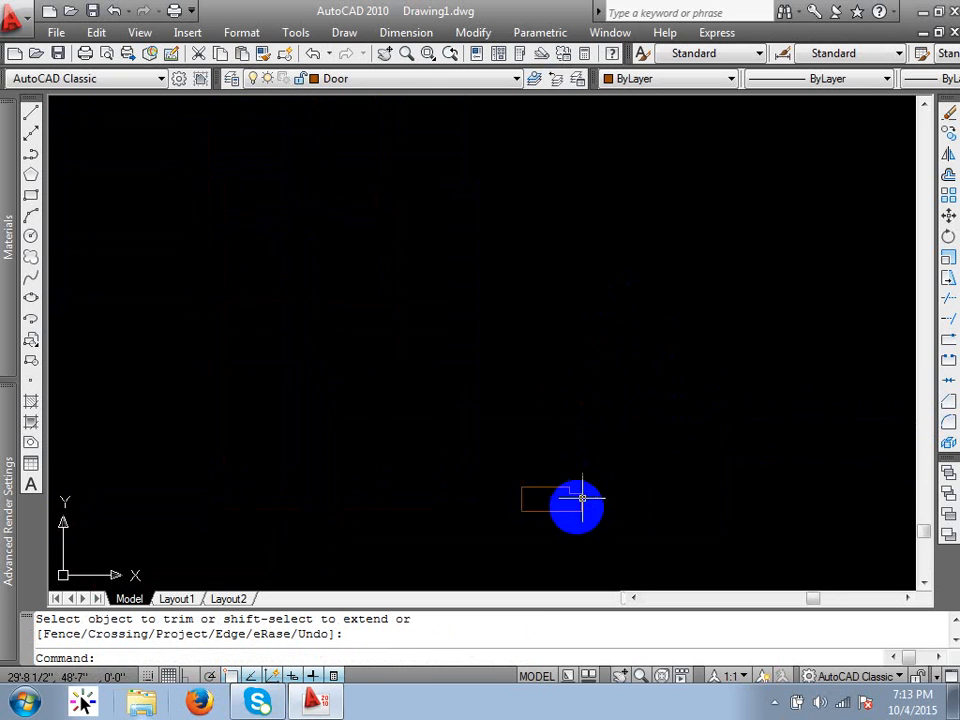
scroll(560, 464, "up", 2)
left_click(570, 423)
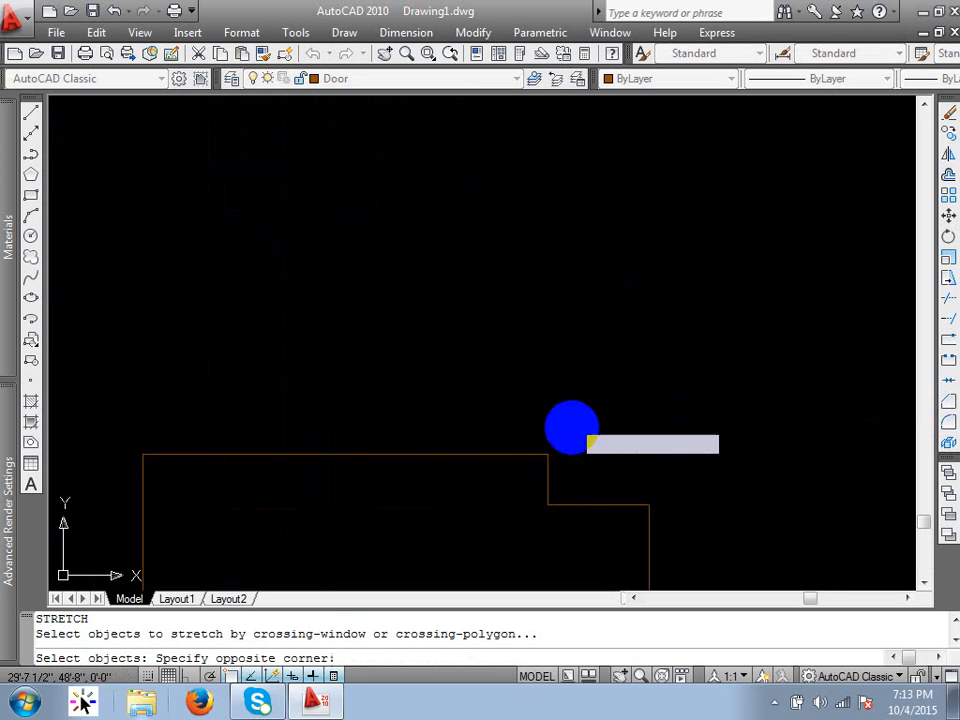
left_click(522, 528)
key("Return")
left_click(676, 357)
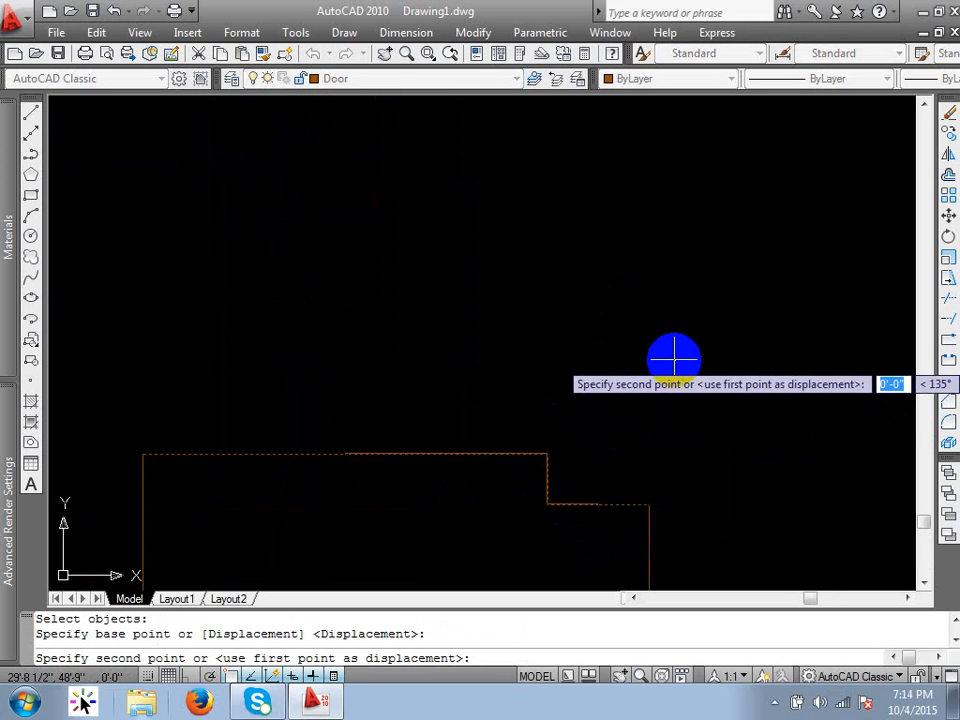
key("Escape")
middle_click_drag(609, 480, 669, 386)
middle_click_drag(633, 421, 604, 379)
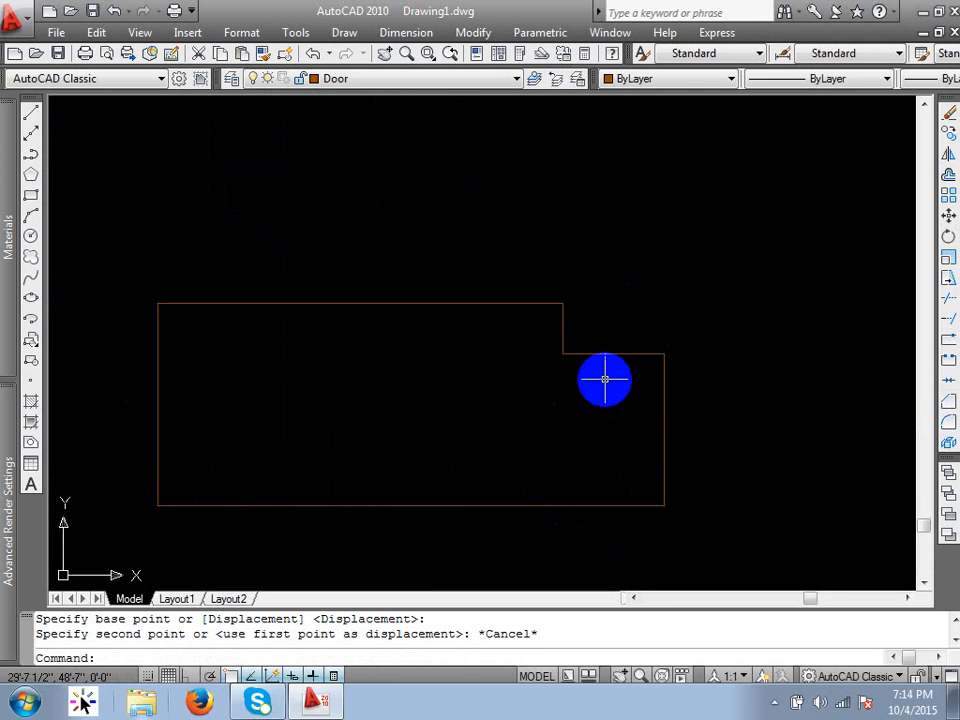
scroll(605, 377, "up", 2)
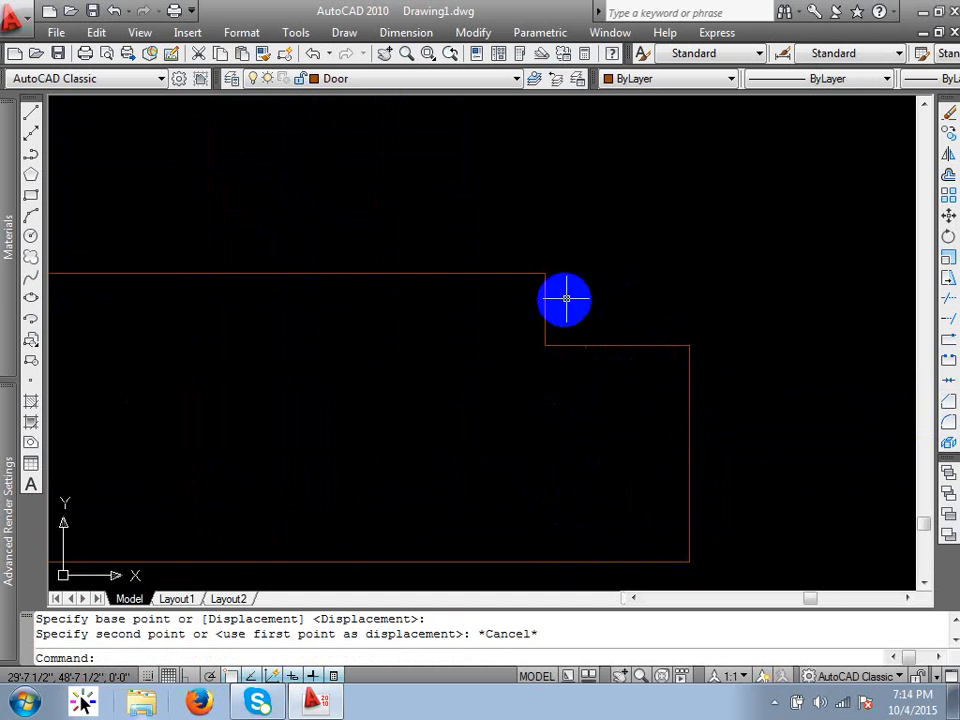
middle_click_drag(561, 302, 578, 328)
key("Escape")
key("Escape")
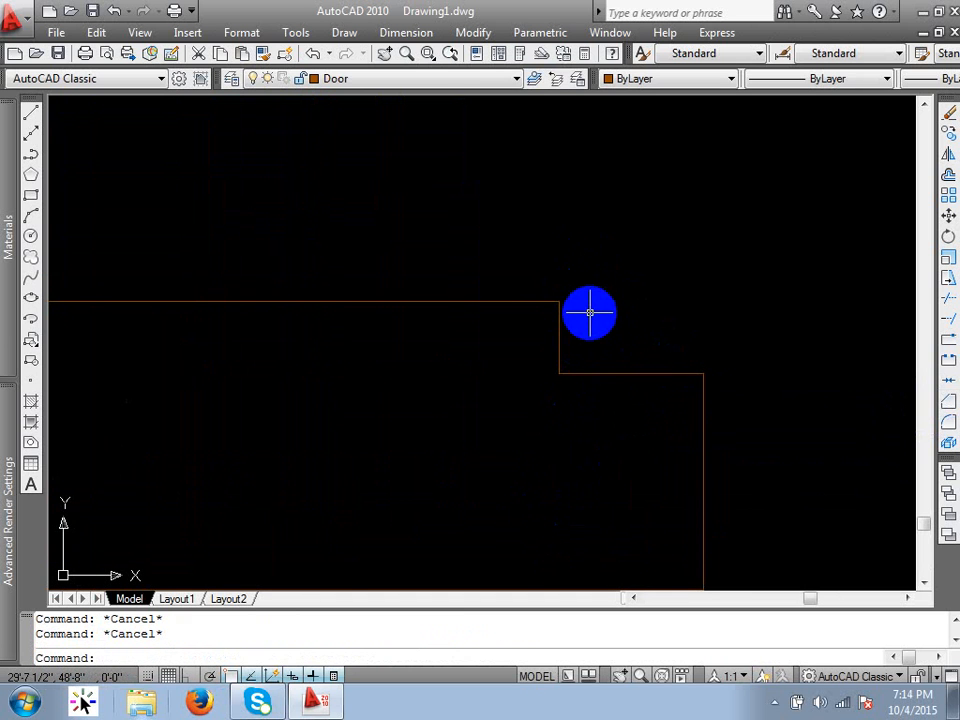
Step: Stretch the notch's inner vertical edge .5" to the left with Ortho on, widening the notch in the door frame
type("s")
key("Return")
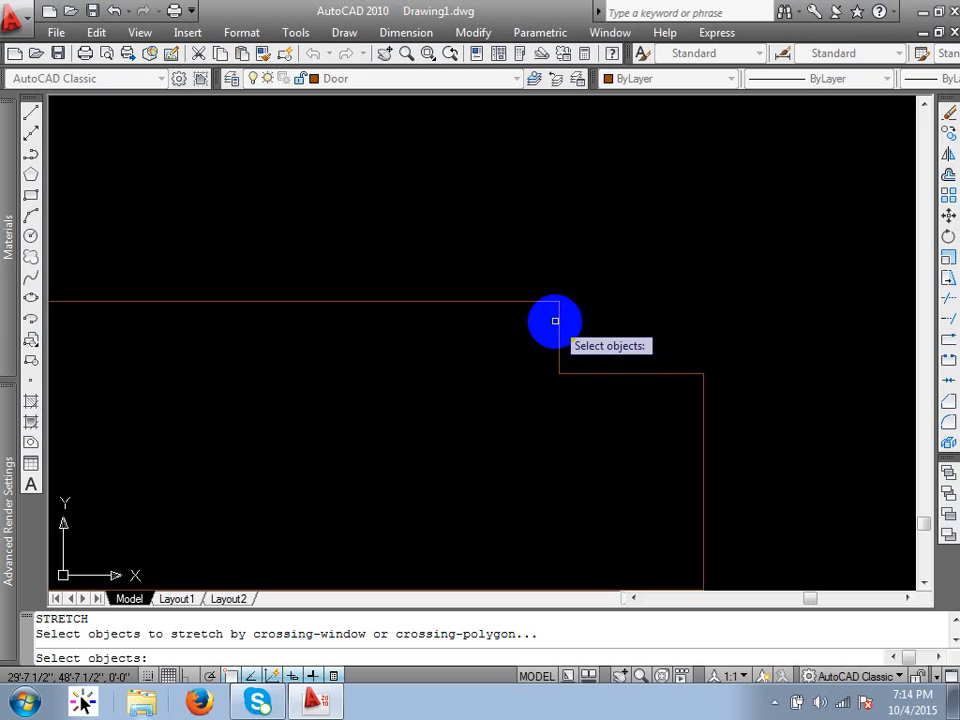
left_click(602, 269)
left_click(504, 438)
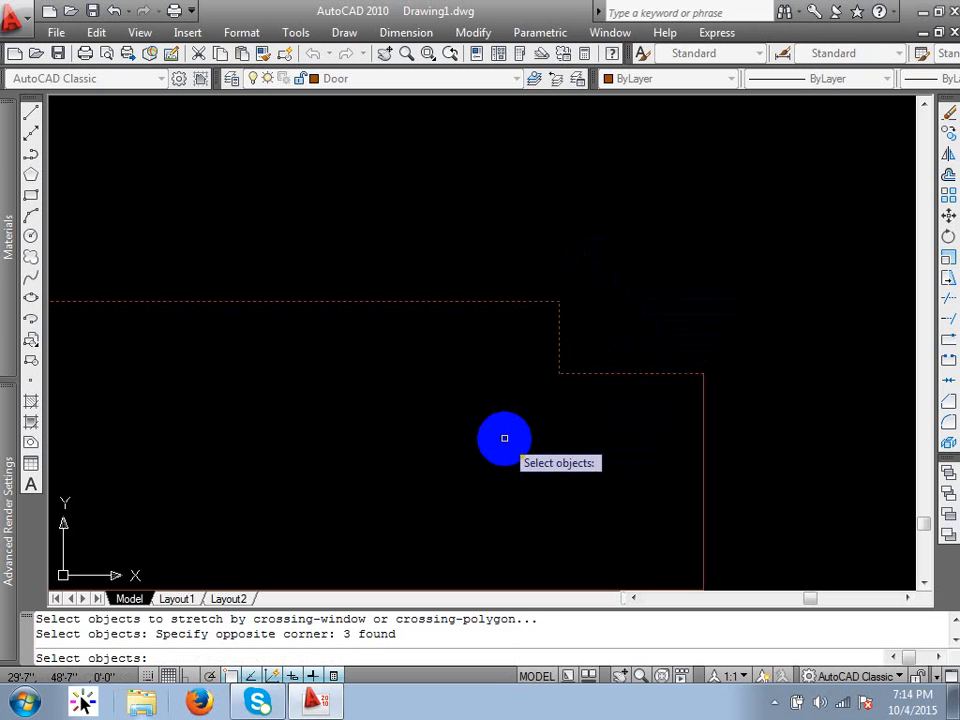
key("Return")
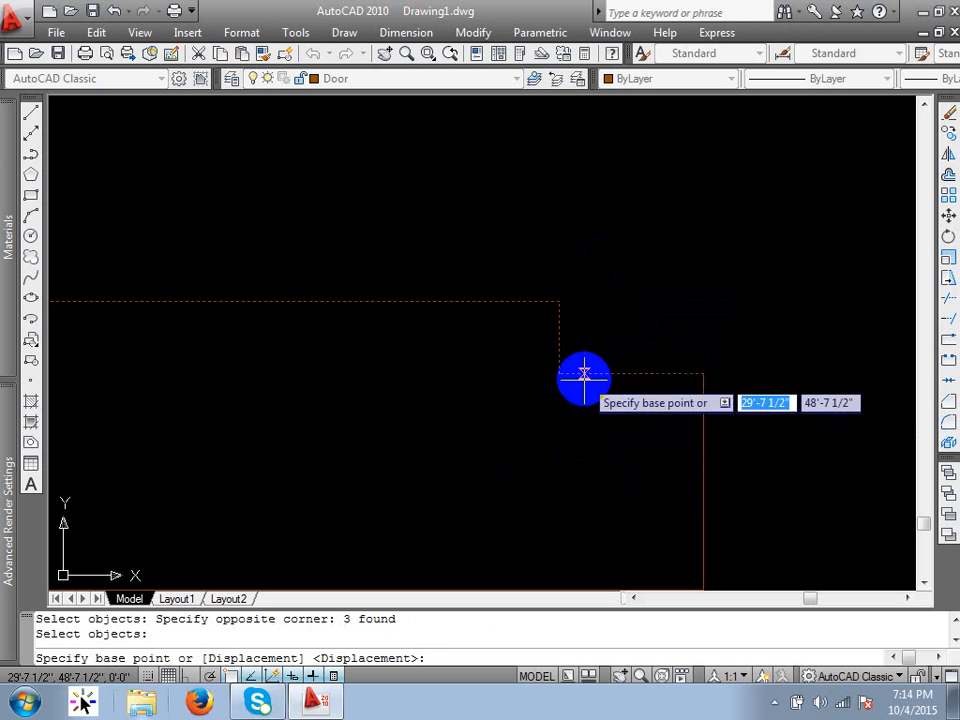
left_click(572, 449)
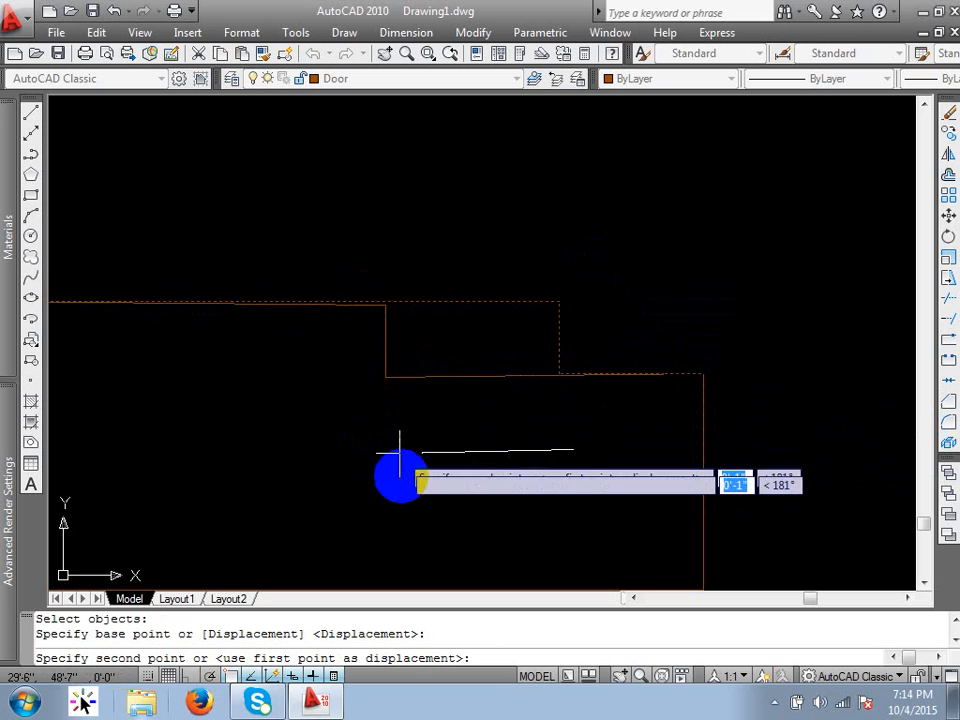
key("F8")
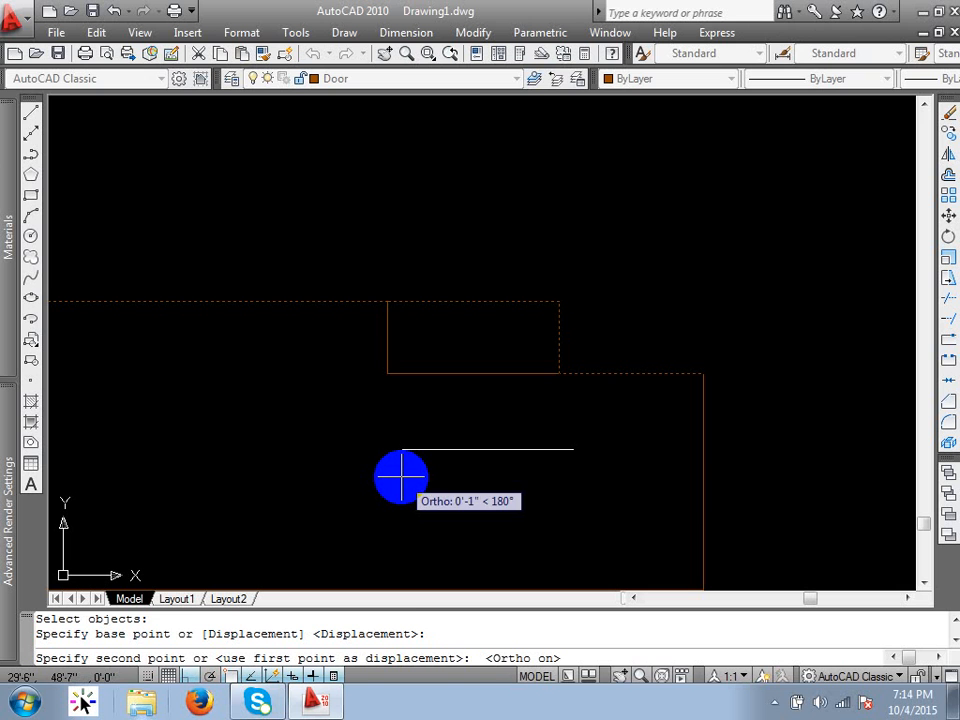
type(".5")
key("Return")
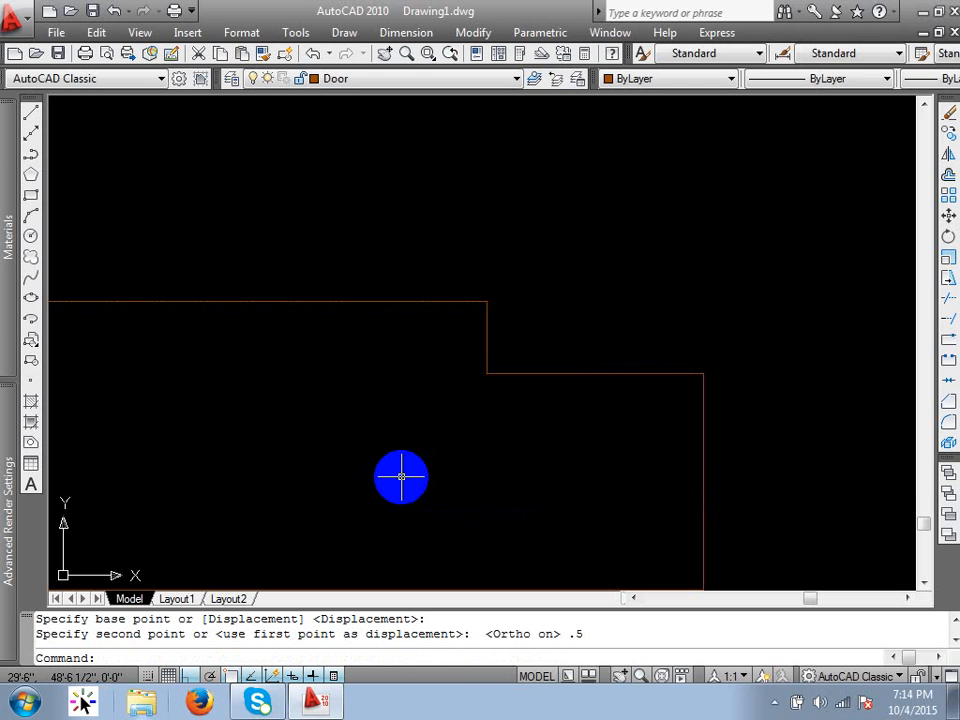
Step: Try to stretch the notch's inner vertical edge farther left along the door frame's upper side
scroll(525, 450, "down", 5)
scroll(548, 460, "down", 3)
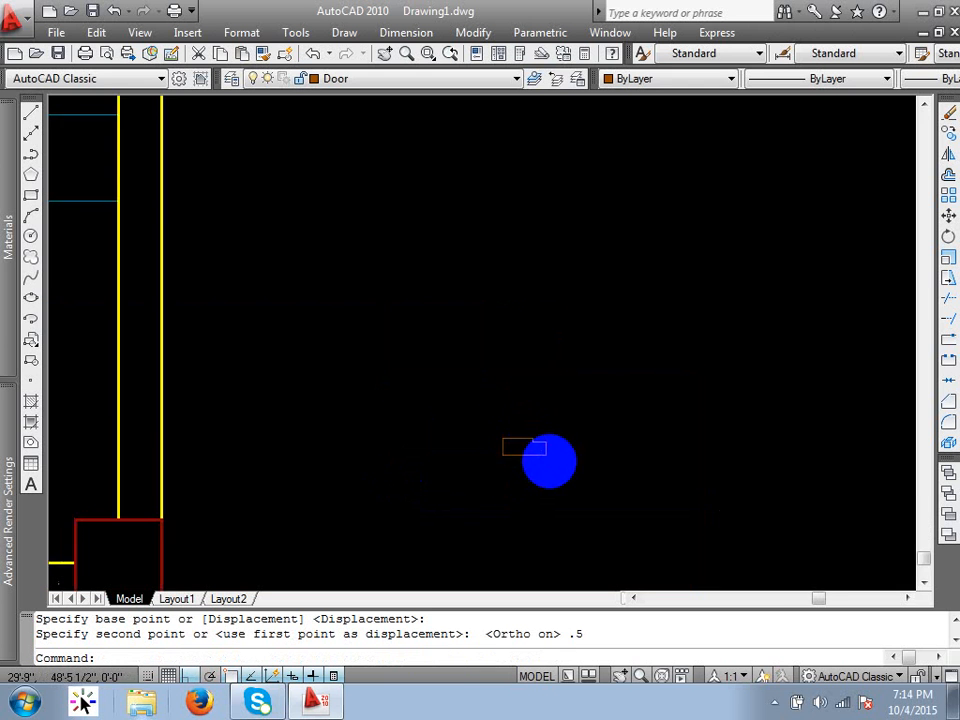
scroll(548, 460, "down", 3)
scroll(545, 483, "up", 2)
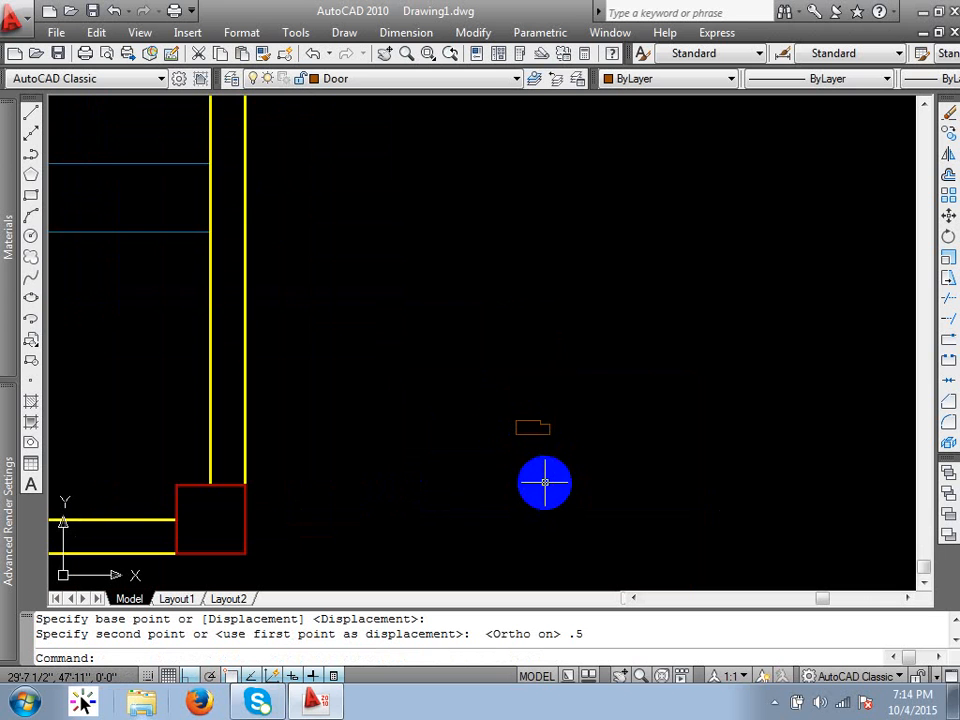
scroll(545, 483, "up", 6)
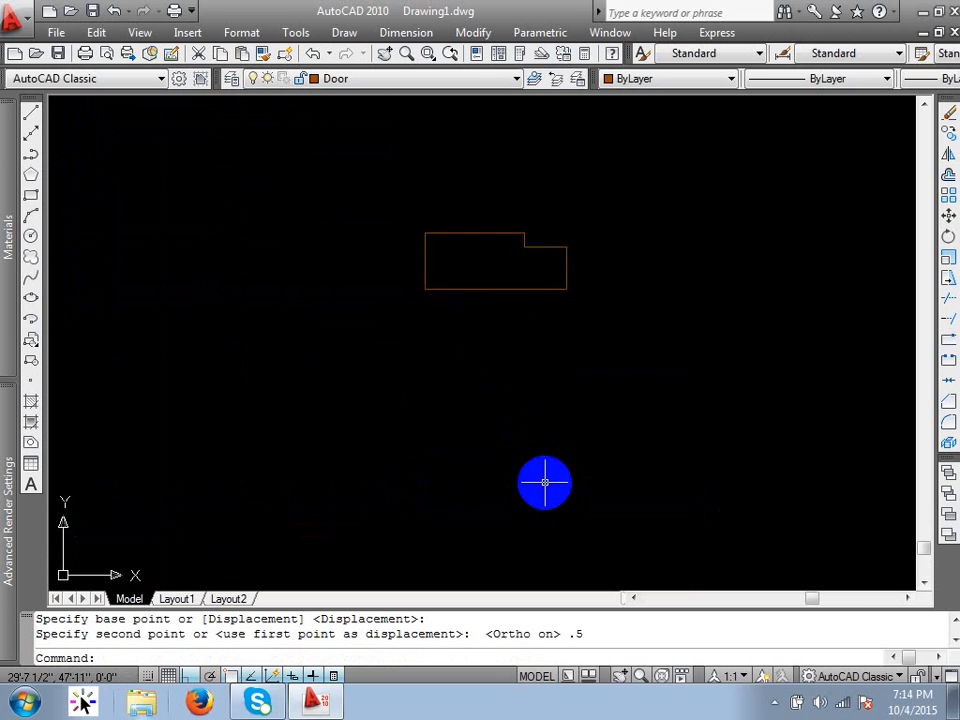
middle_click_drag(528, 309, 499, 437)
scroll(530, 395, "down", 2)
scroll(503, 406, "up", 3)
scroll(503, 406, "up", 2)
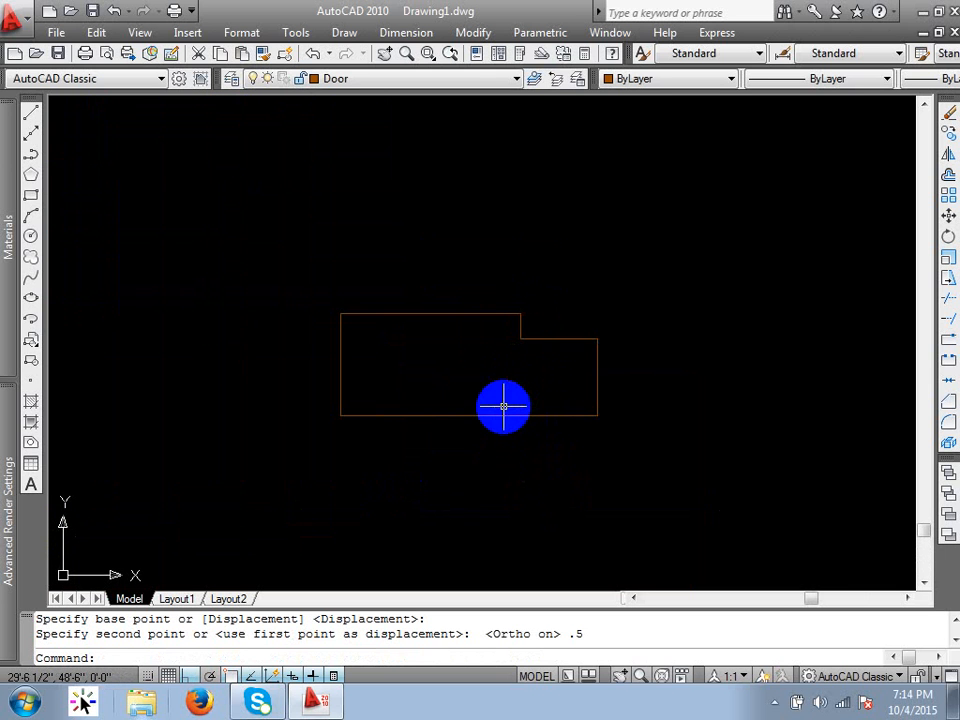
type("s")
key("Return")
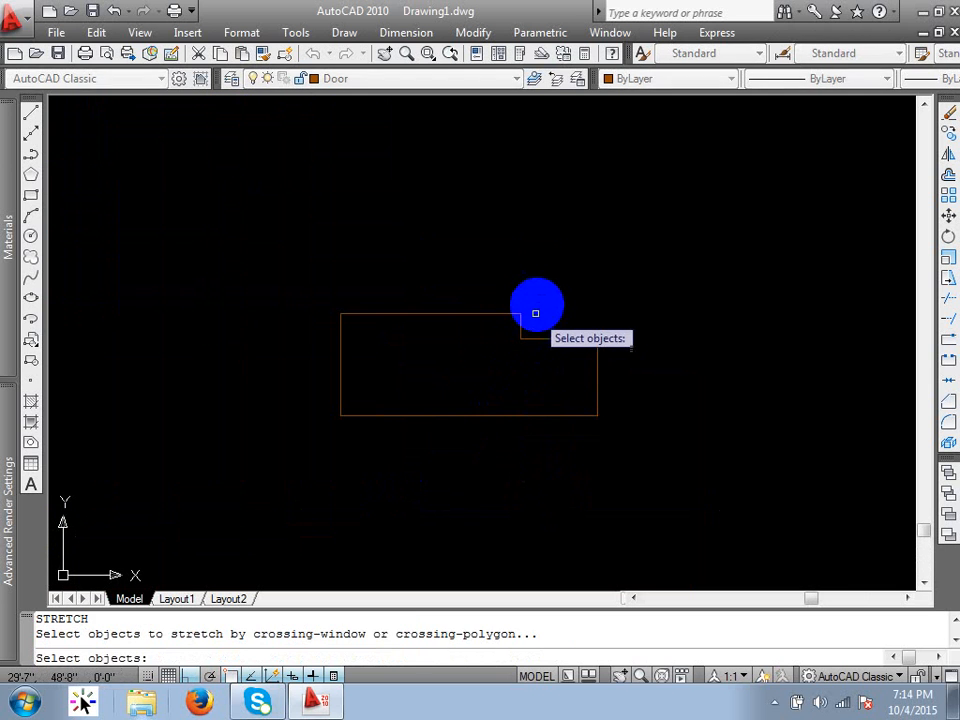
left_click(544, 283)
left_click(508, 366)
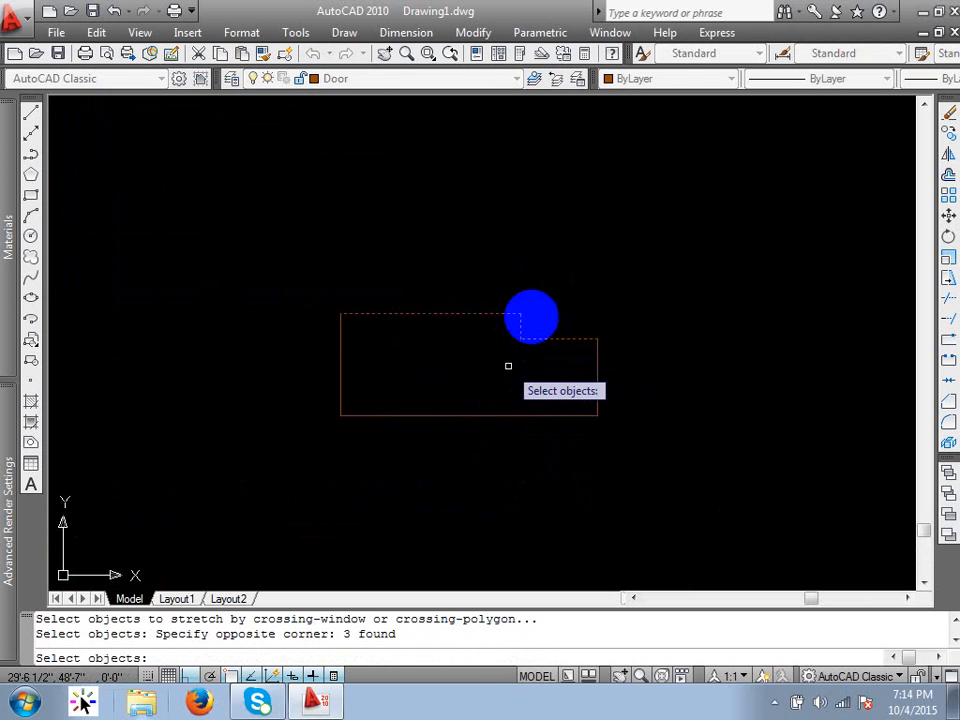
key("Return")
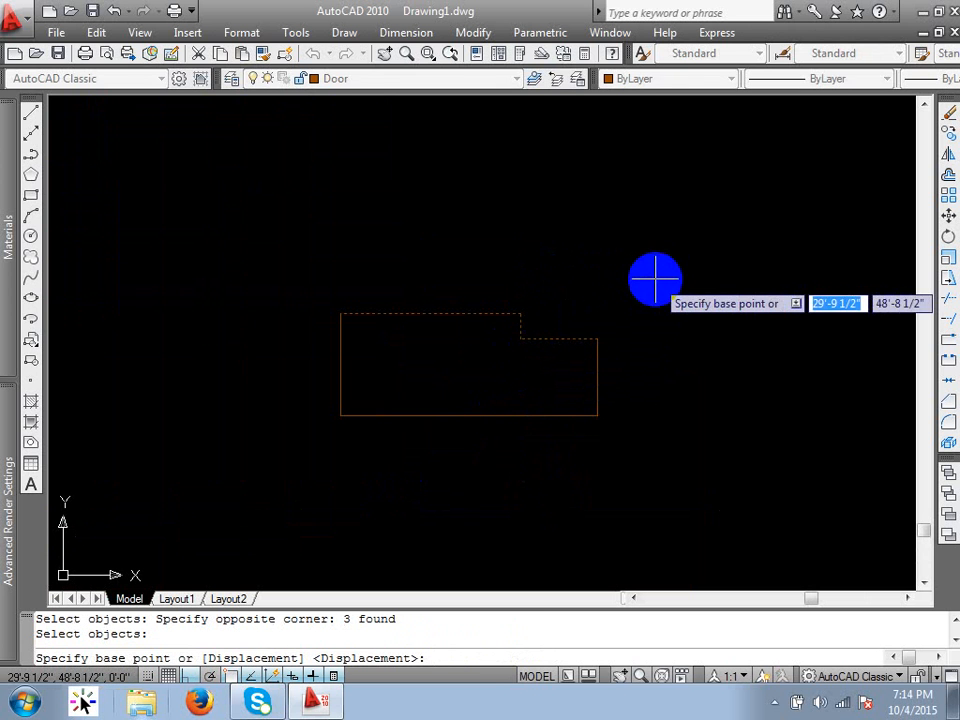
left_click(655, 278)
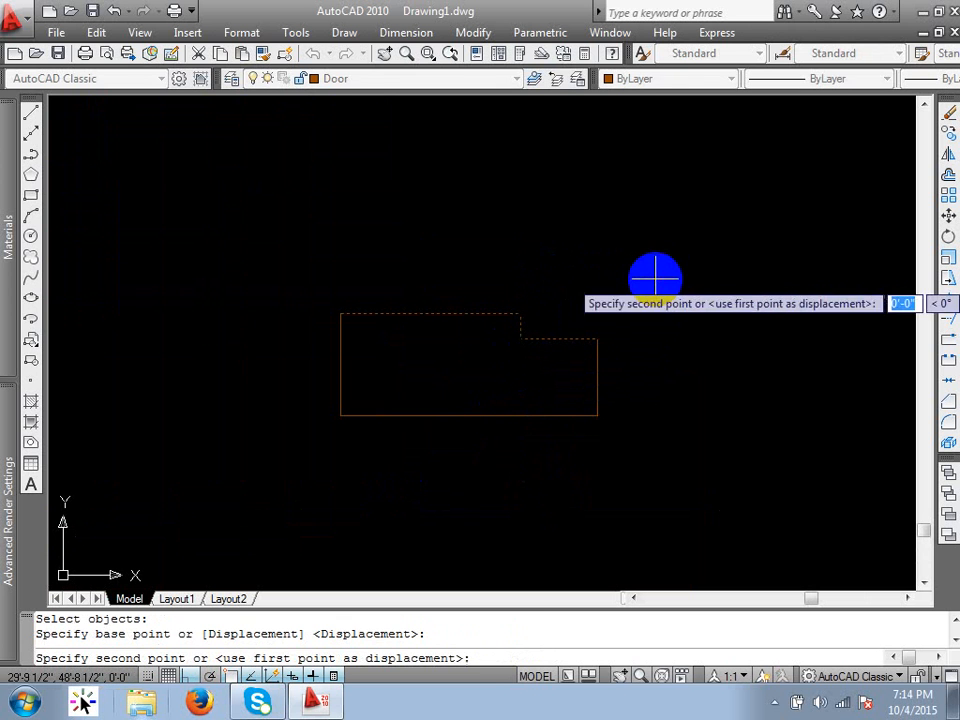
left_click(523, 277)
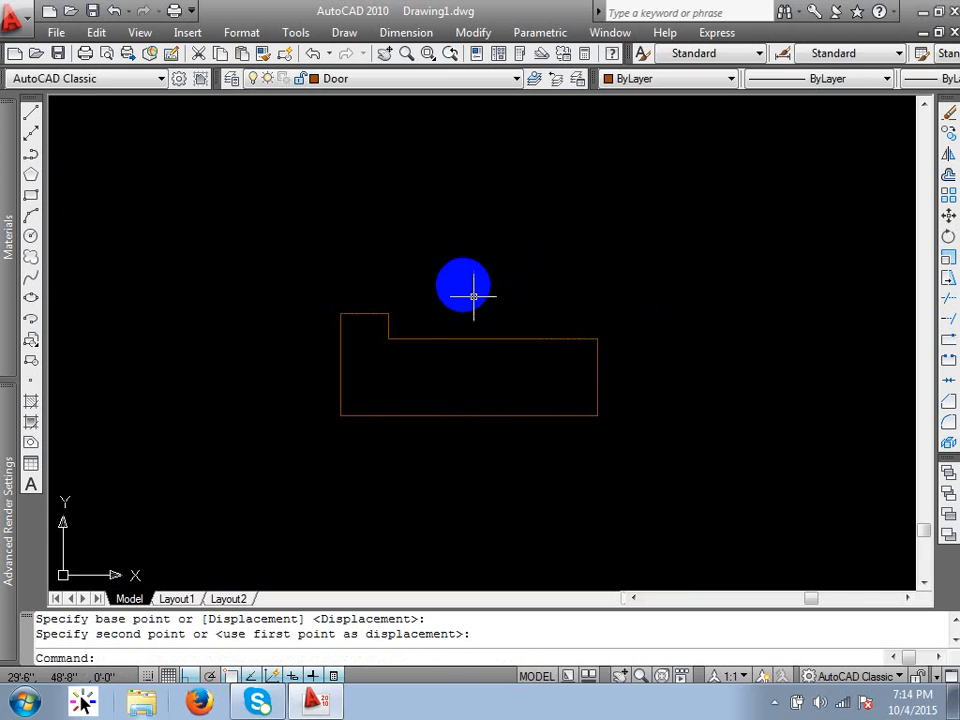
Step: Undo the last freehand stretch of the door frame's notch, keeping the .5" stretch
key("Return")
type("u")
key("Return")
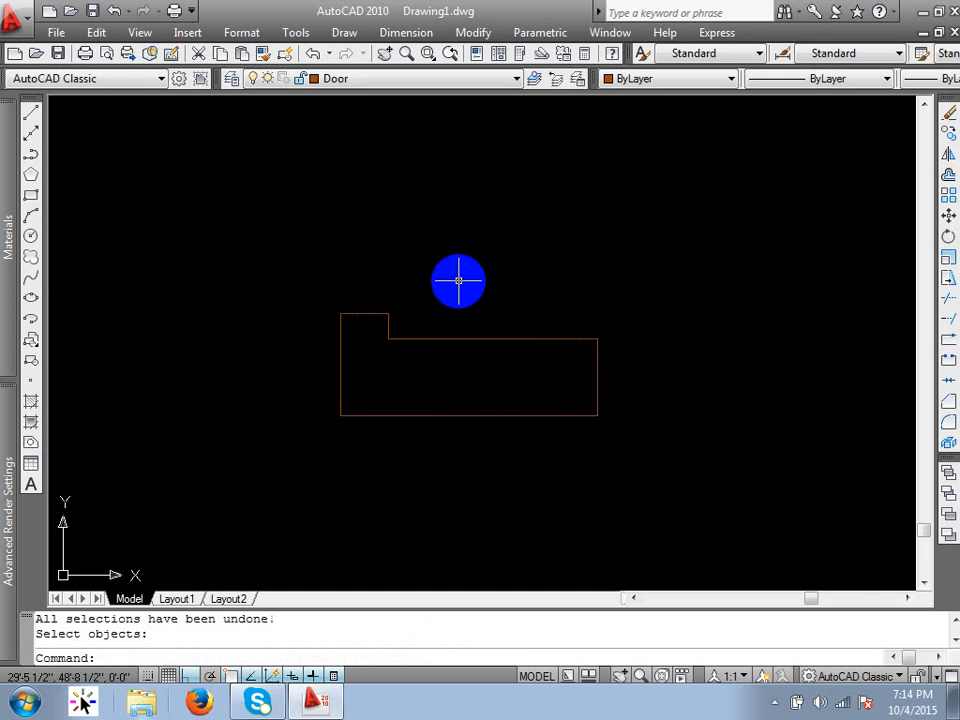
key("Return")
key("Escape")
type("u")
key("Return")
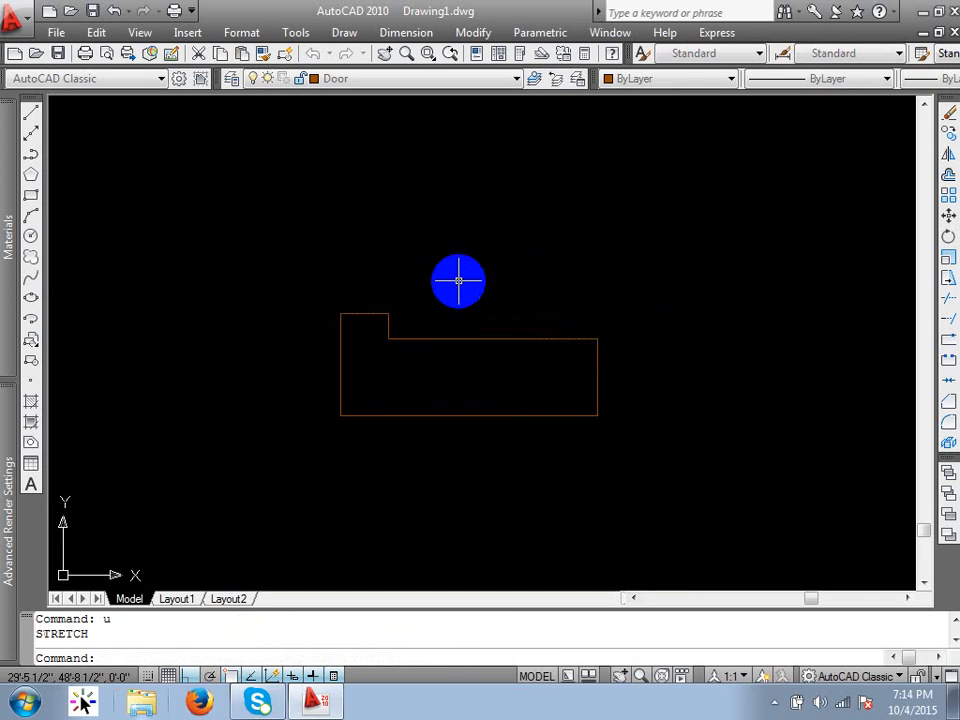
key("ctrl+z")
key("ctrl+z")
key("Escape")
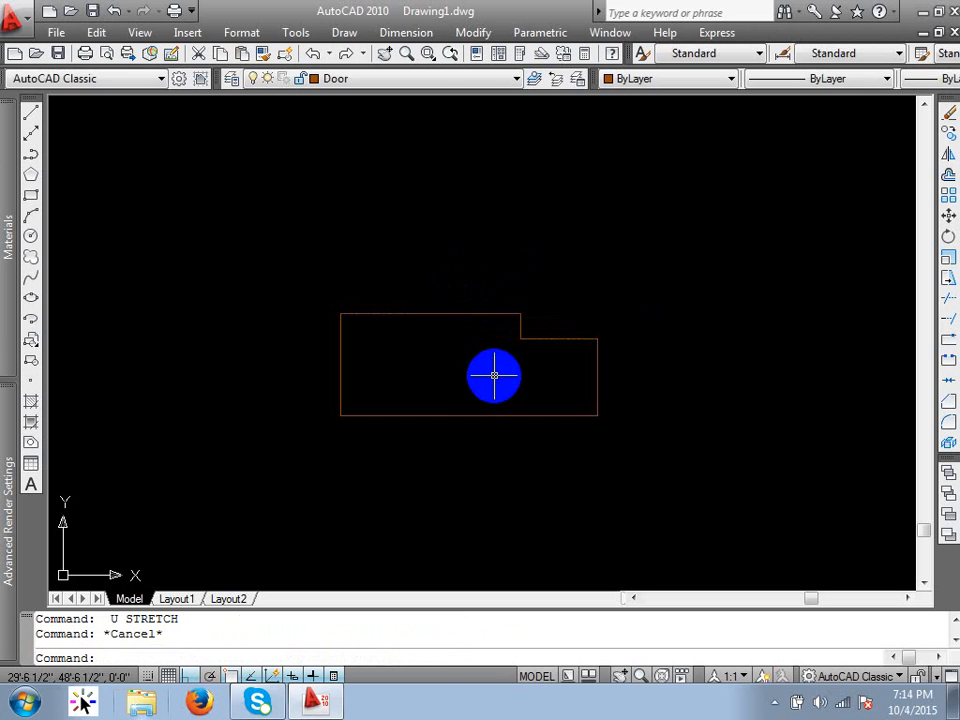
key("Escape")
type("u")
key("Return")
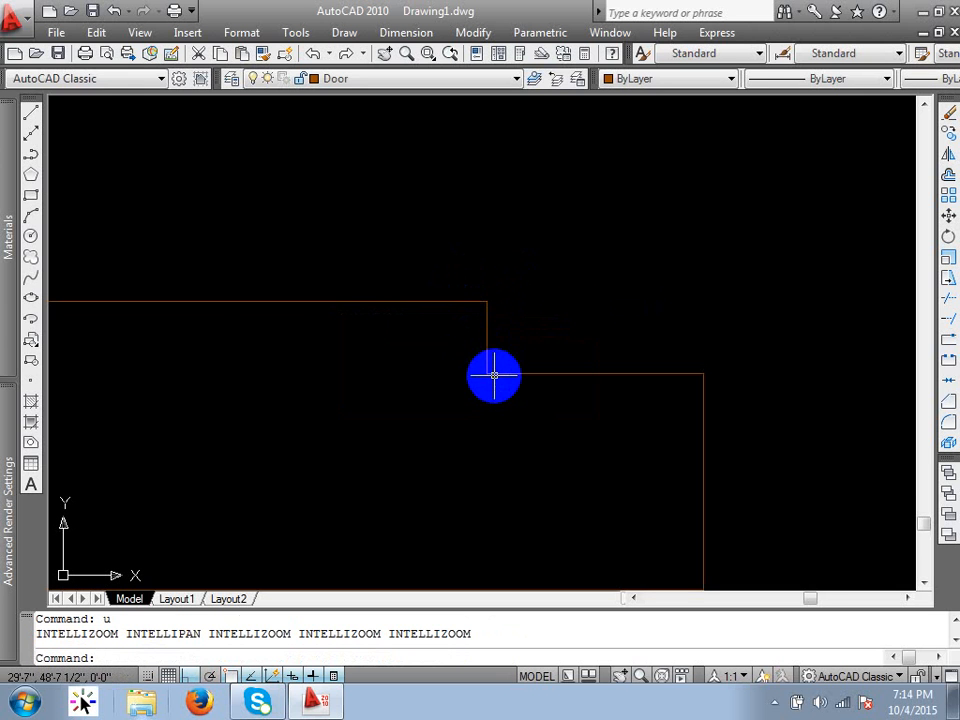
scroll(572, 339, "down", 4)
key("ctrl+z")
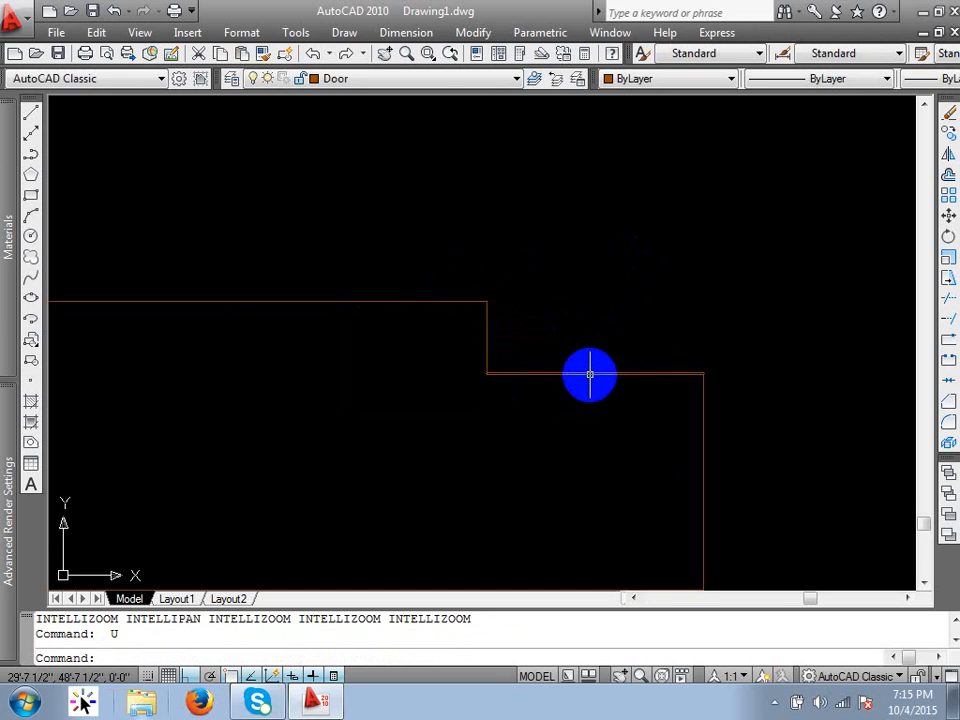
Step: Measure the notch's horizontal ledge from its inner corner to the door frame's right edge
type("di")
key("Return")
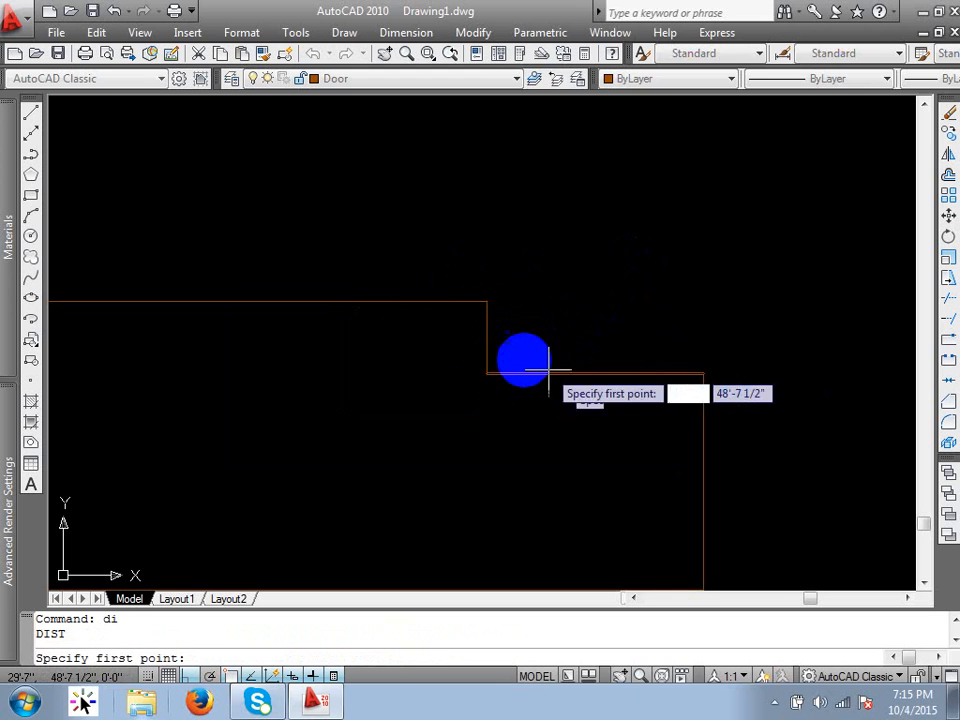
left_click(487, 378)
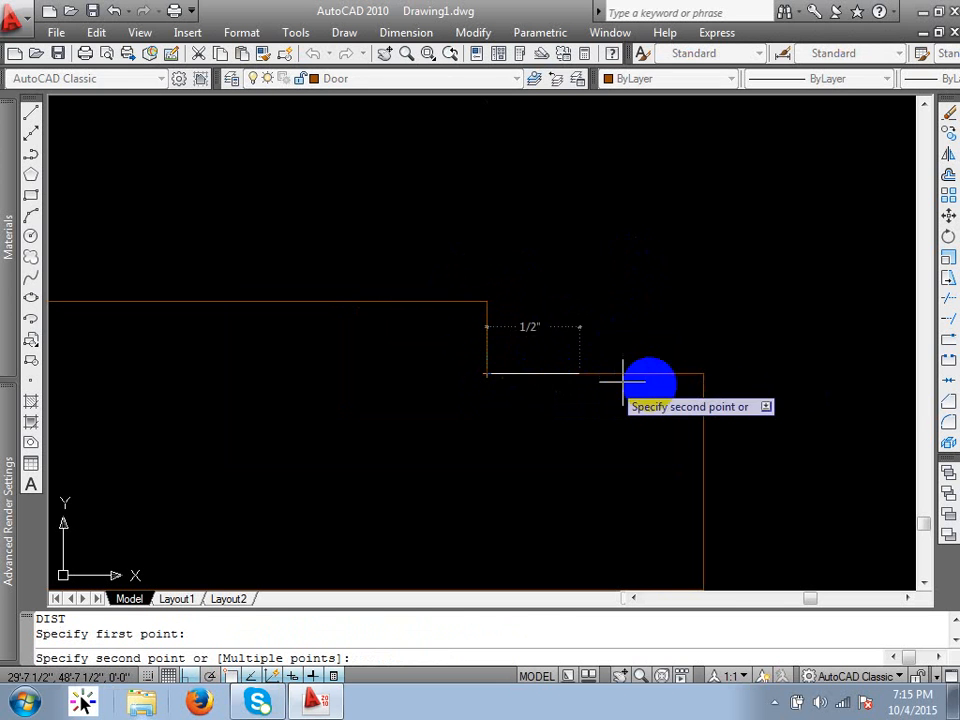
left_click(703, 374)
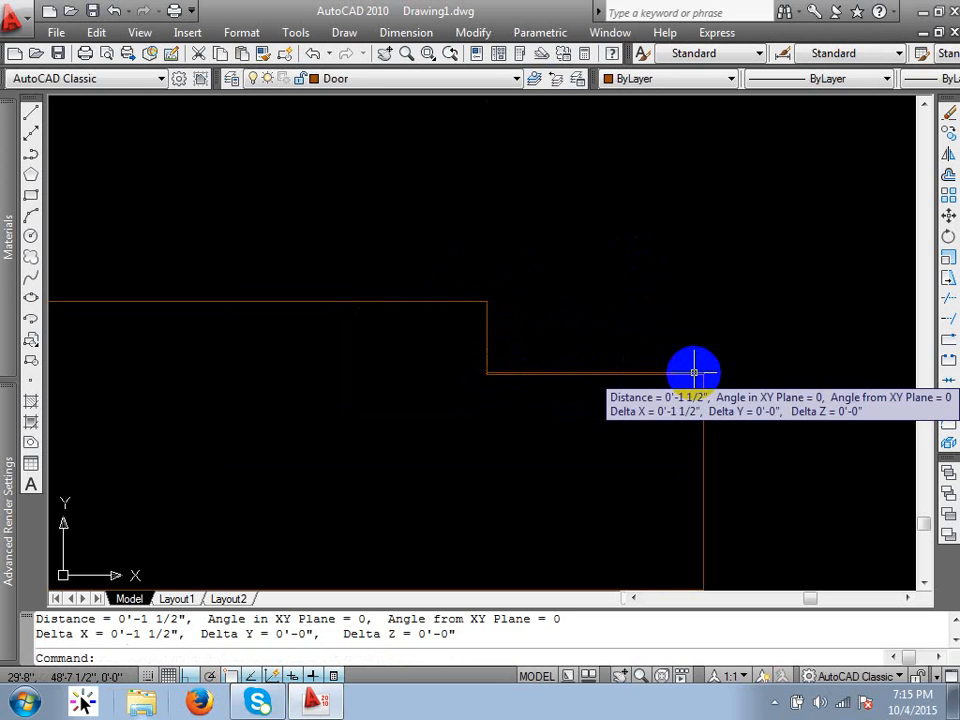
scroll(632, 381, "down", 5)
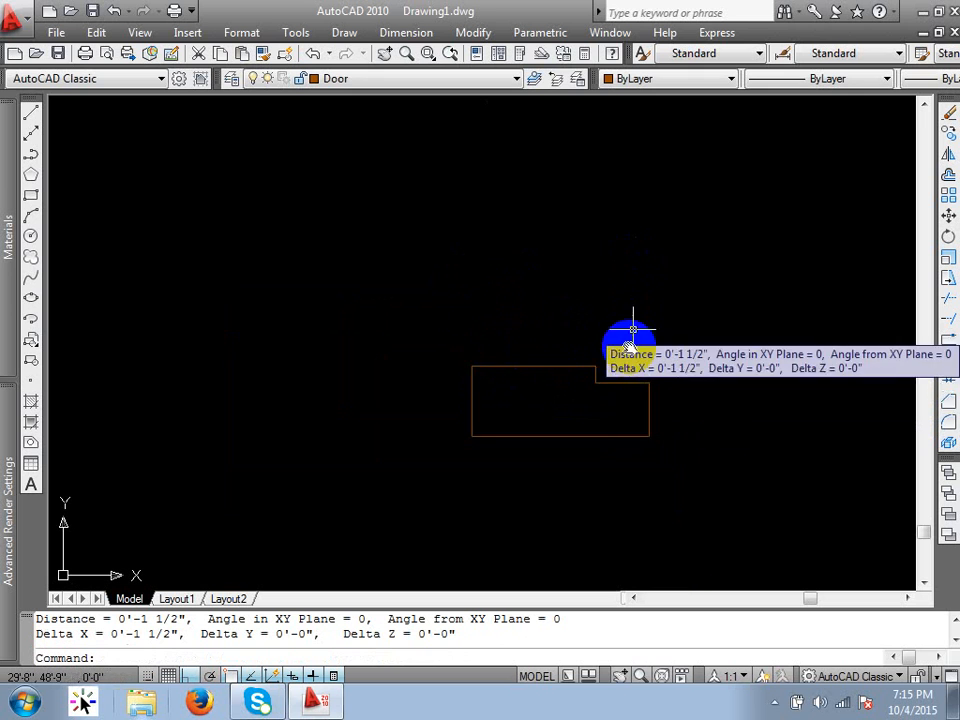
middle_click_drag(632, 329, 628, 366)
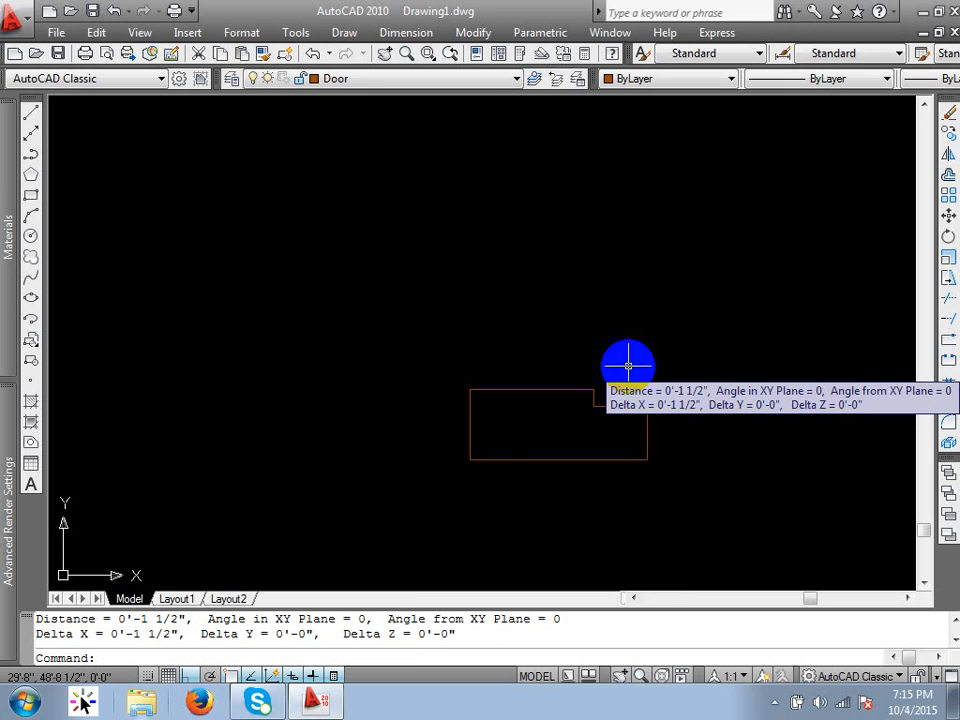
key("Escape")
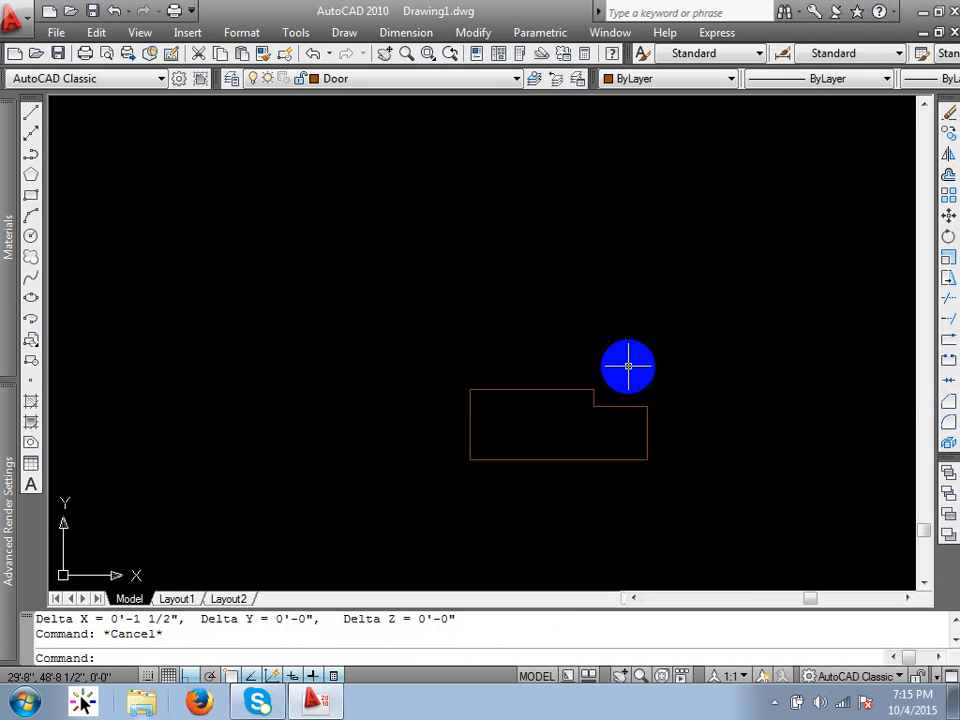
scroll(618, 362, "down", 9)
scroll(510, 360, "up", 4)
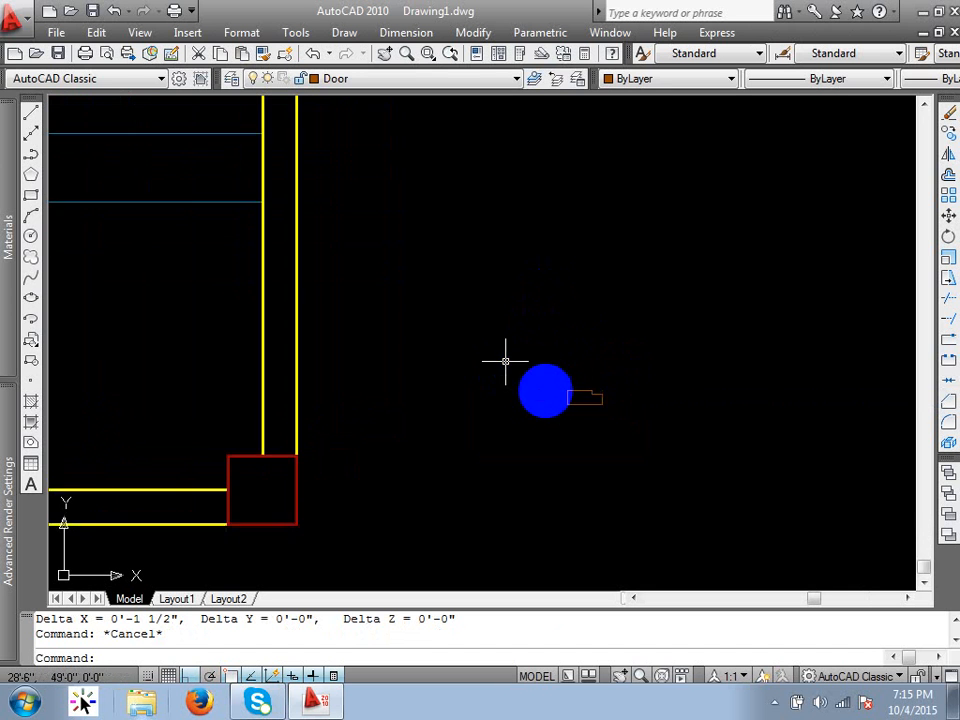
middle_click_drag(588, 402, 475, 518)
scroll(590, 500, "up", 4)
type("l")
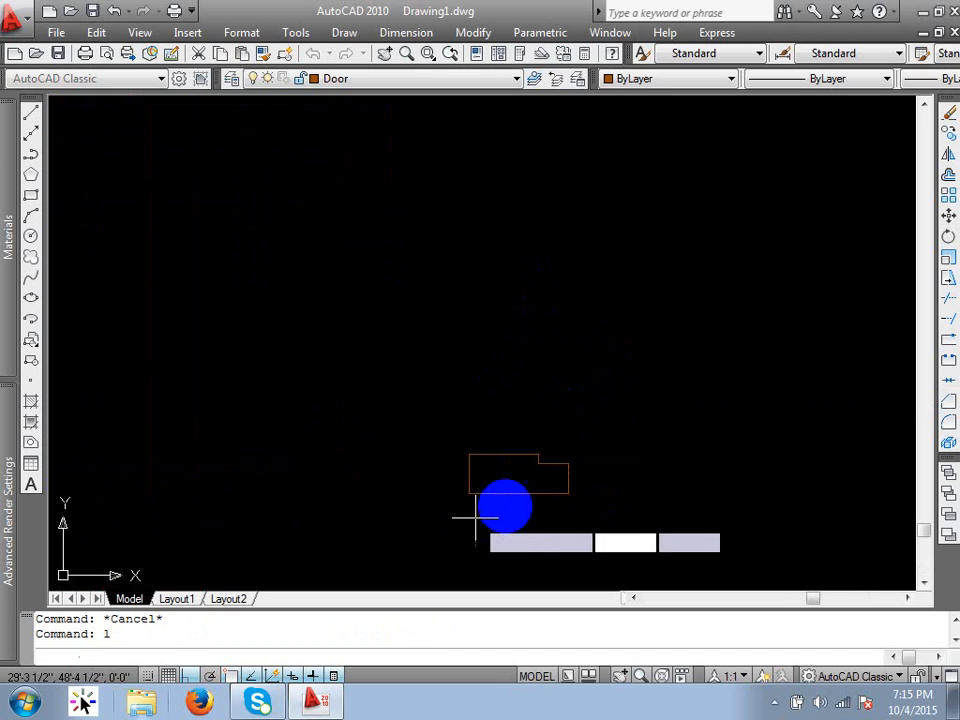
key("Return")
scroll(530, 470, "up", 6)
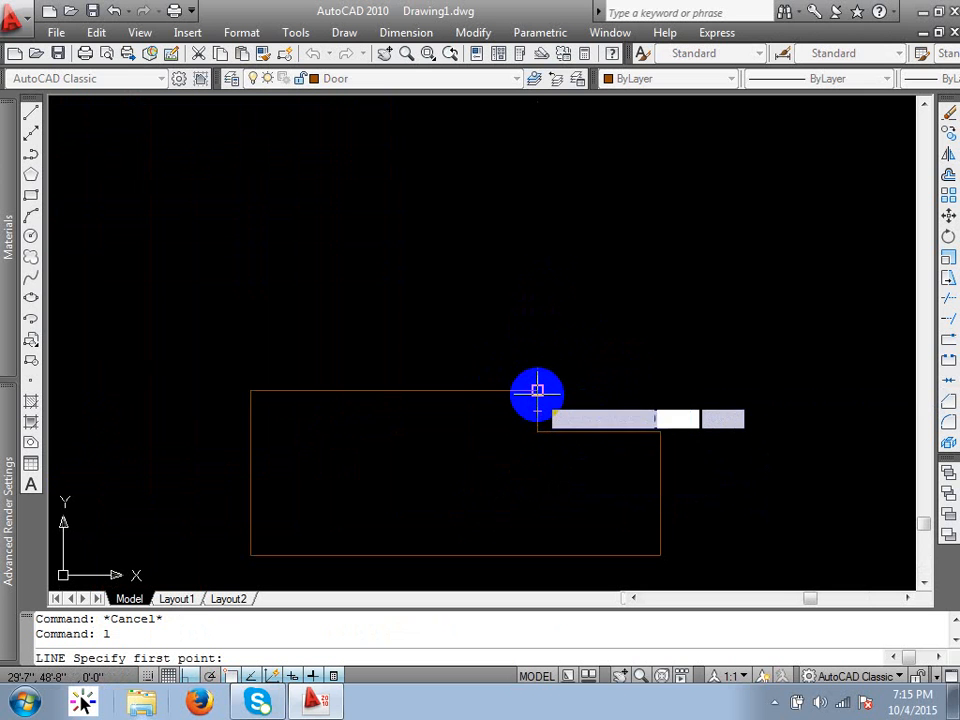
left_click(537, 390)
scroll(385, 420, "down", 8)
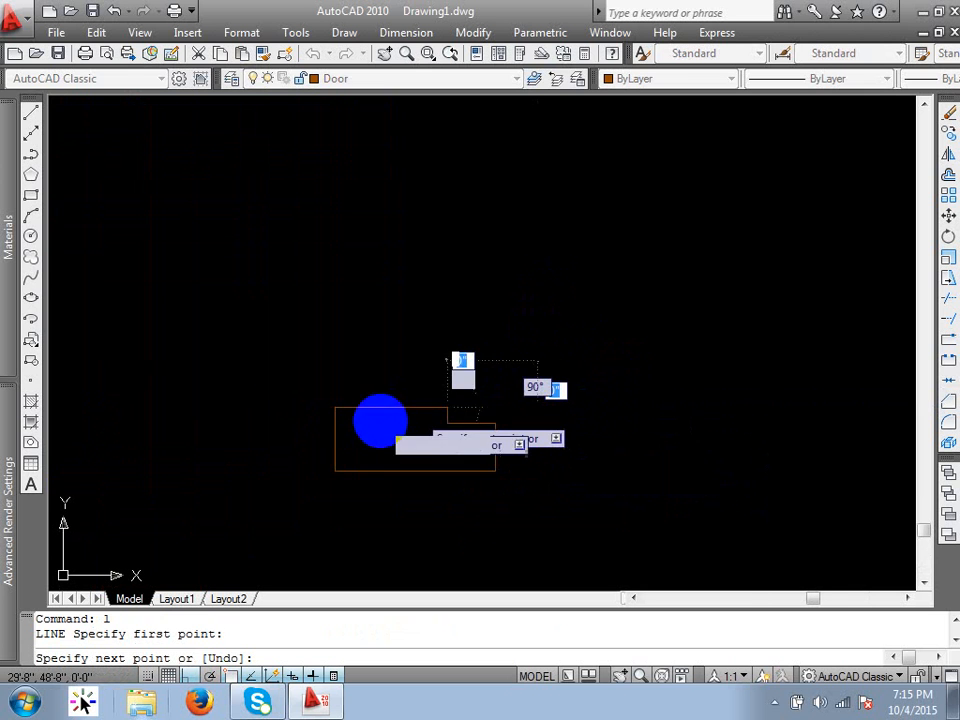
middle_click_drag(693, 428, 632, 429)
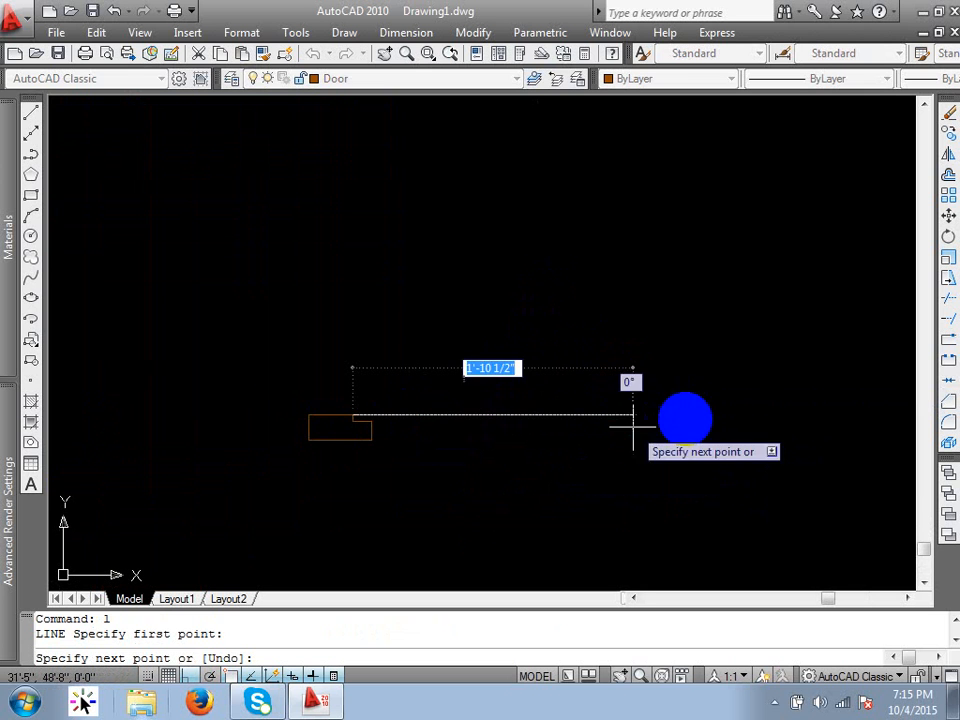
key("Escape")
Step: Draw a vertical line 40" long upward from the midpoint of the door frame's upper edge
middle_click_drag(308, 456, 360, 518)
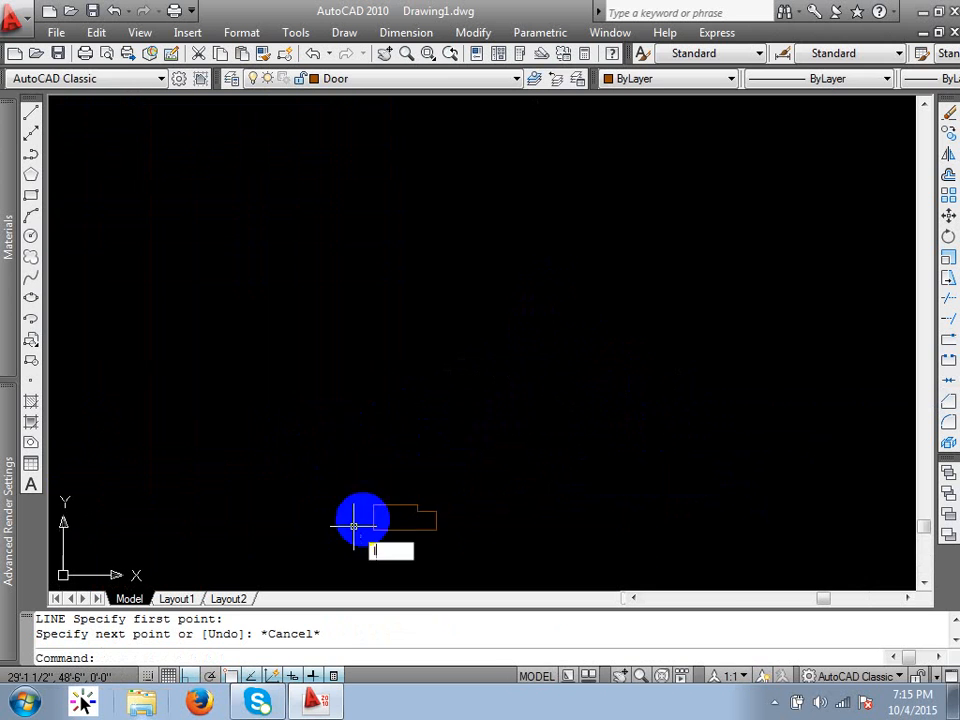
type("l")
key("Return")
left_click(396, 505)
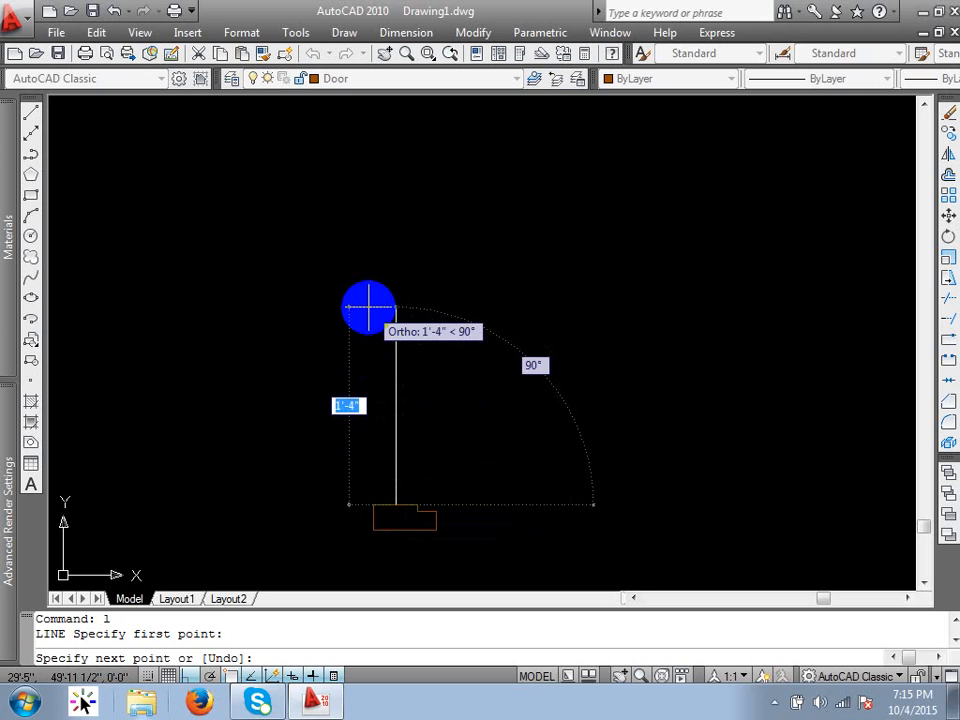
type("40")
key("Return")
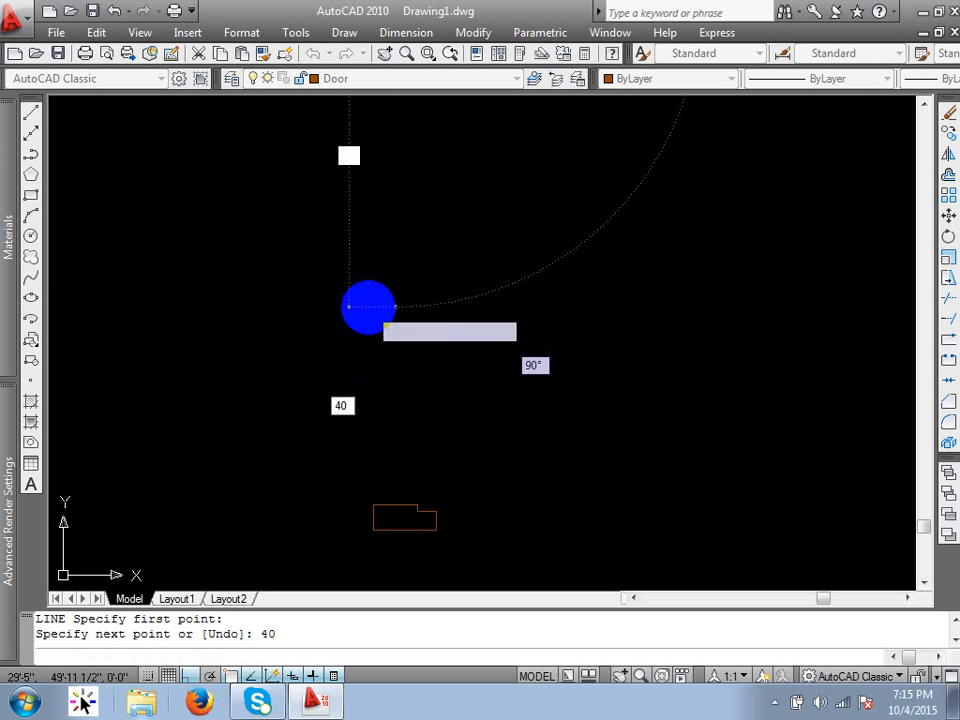
scroll(369, 307, "down", 2)
scroll(437, 368, "down", 2)
key("Escape")
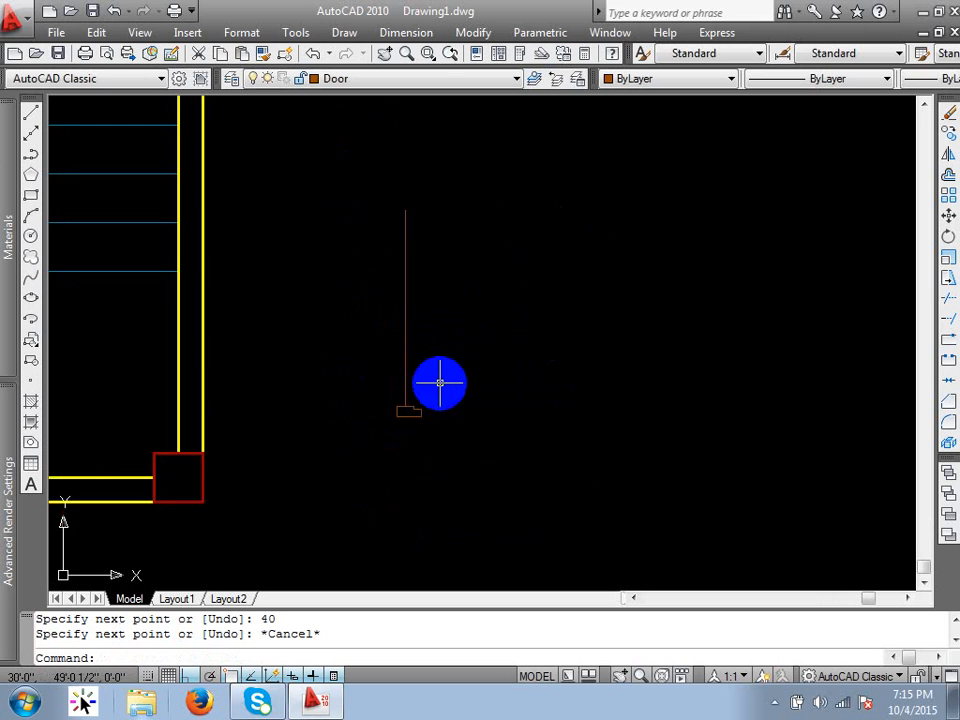
scroll(440, 384, "up", 2)
middle_click_drag(442, 384, 482, 439)
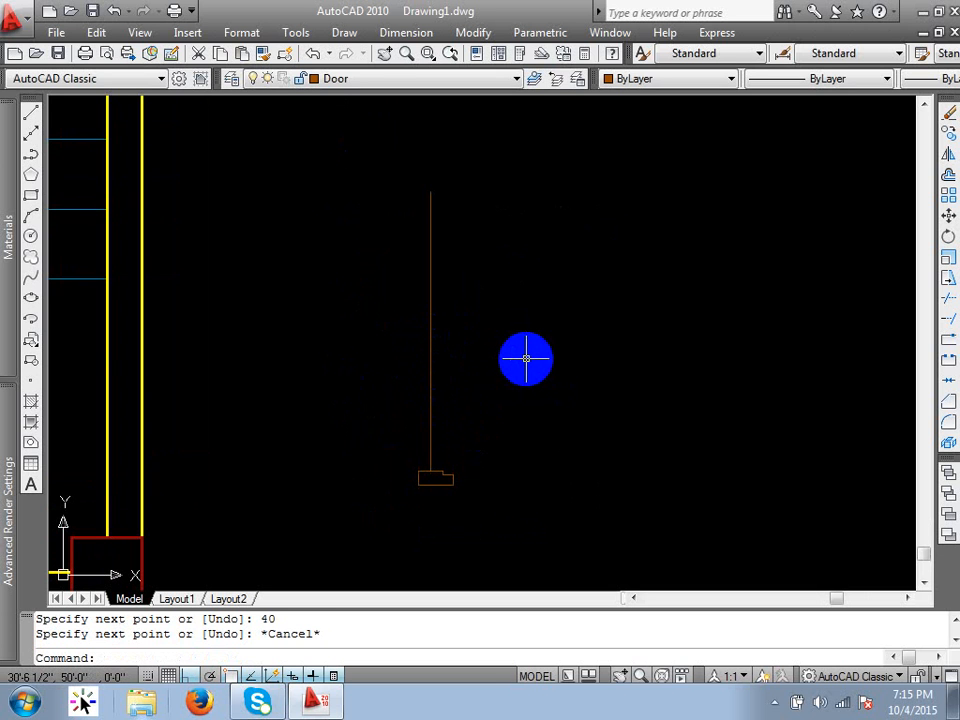
key("Escape")
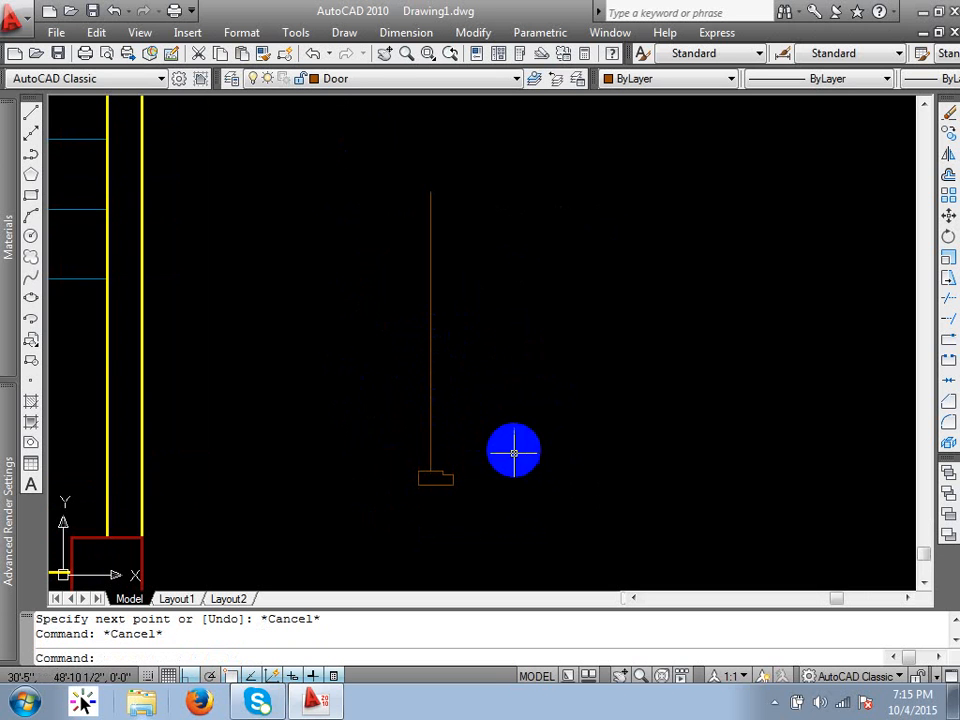
mouse_move(512, 450)
middle_mouse_down()
mouse_move(542, 467)
mouse_move(593, 442)
middle_mouse_up()
scroll(546, 445, "down", 2)
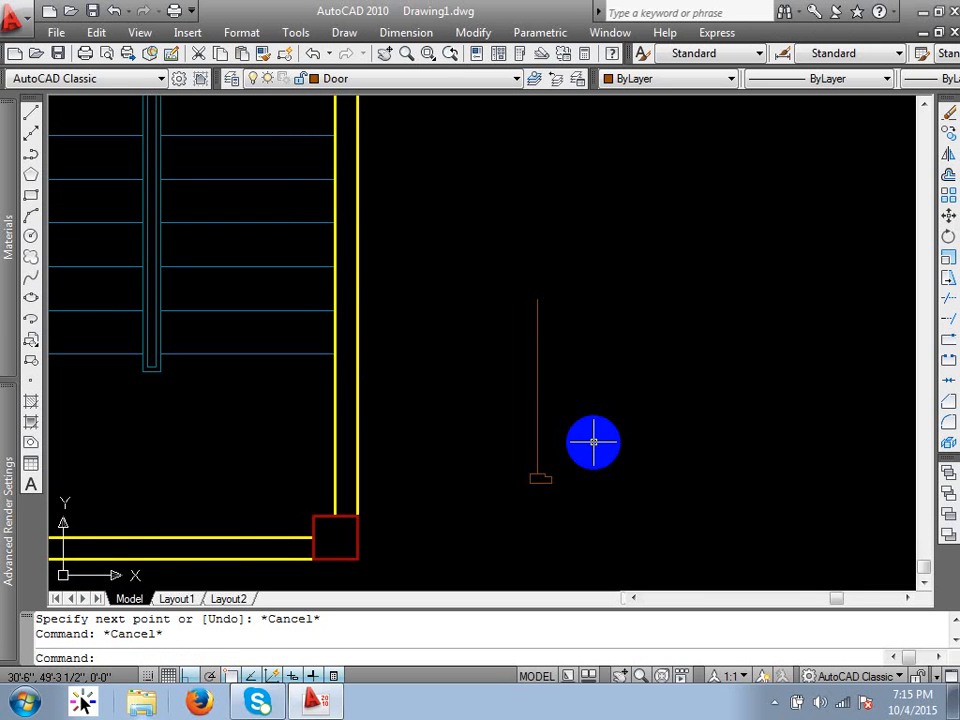
key("Escape")
type("mi")
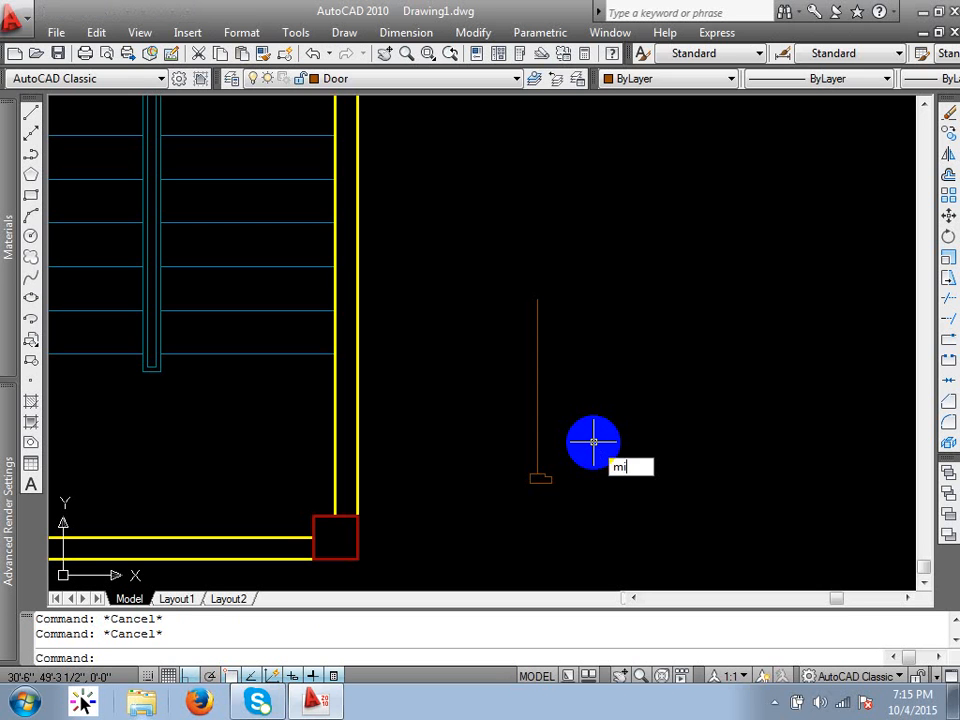
key("Return")
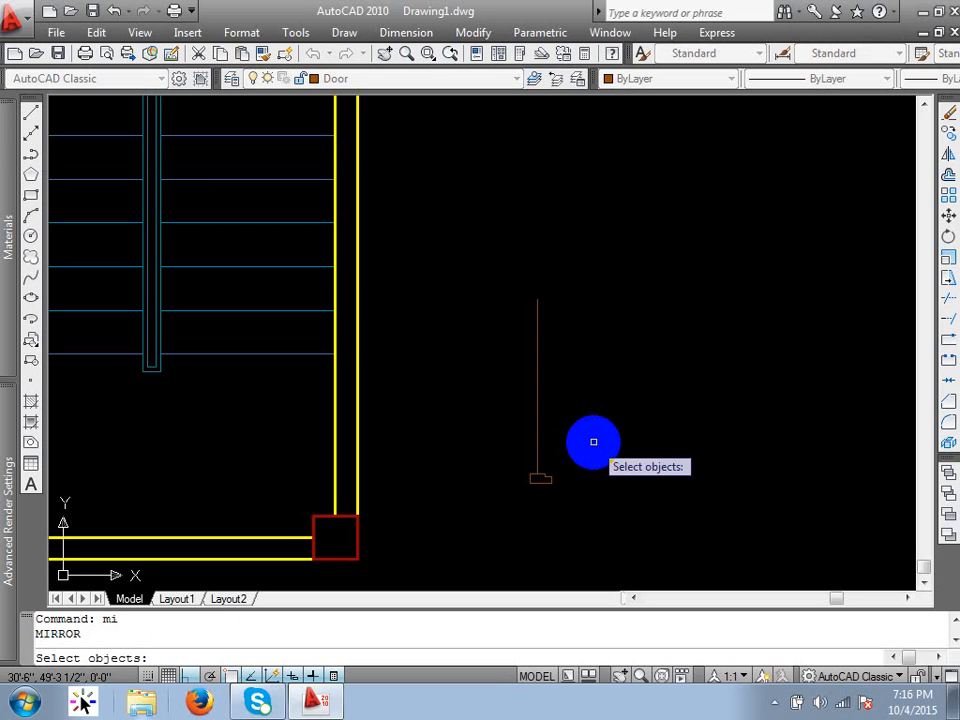
left_click(501, 523)
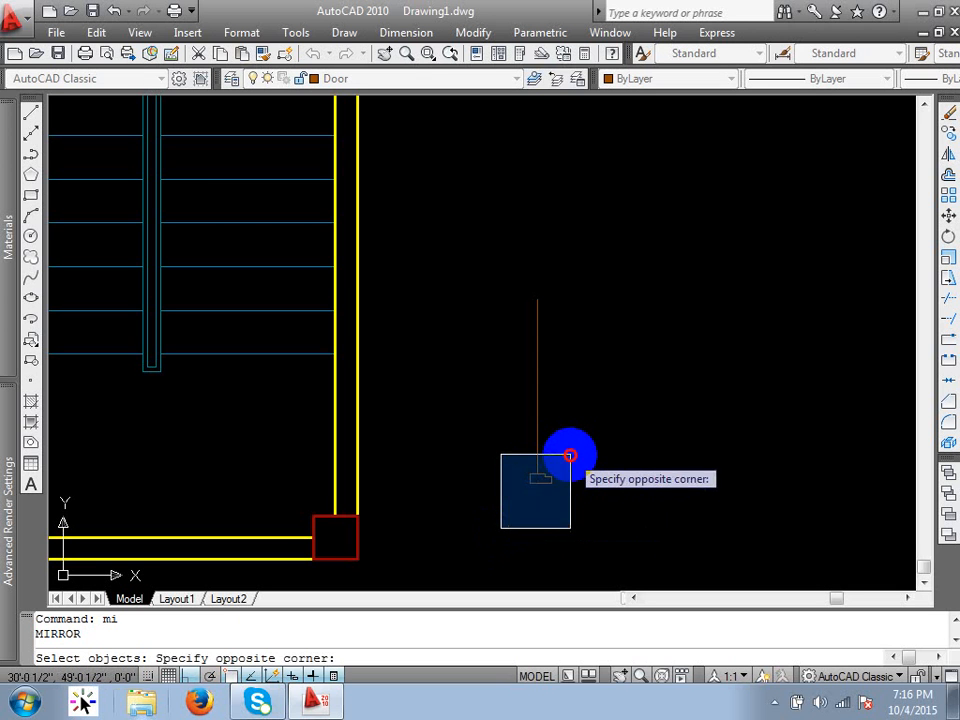
left_click(570, 454)
key("Escape")
key("Escape")
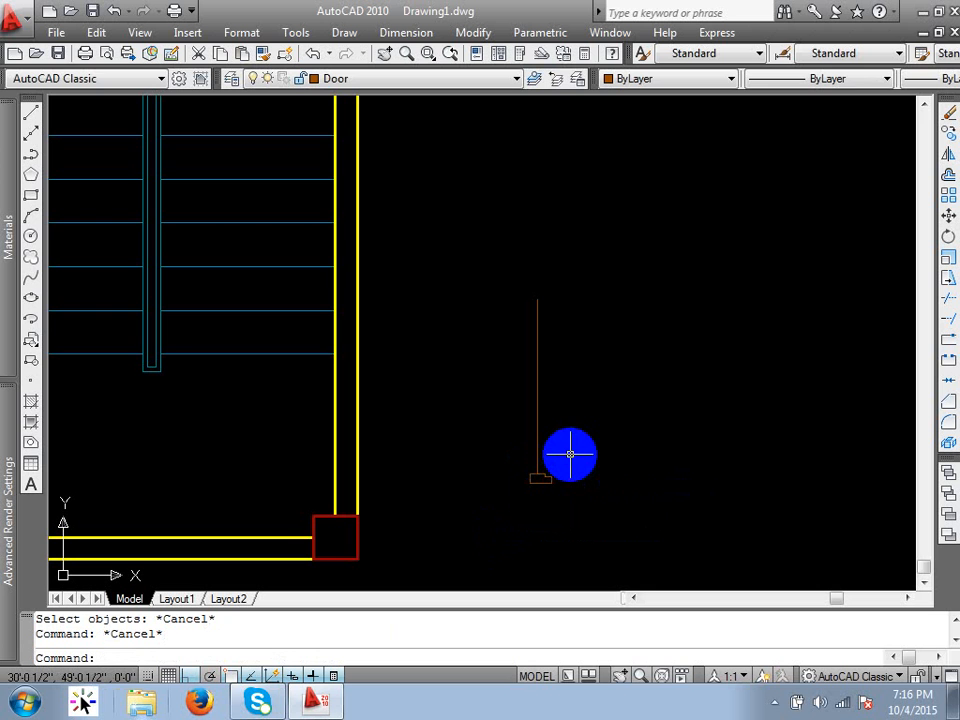
Step: Mirror the notched door frame profile across a horizontal axis through the midpoint of the 40" vertical line
type("mi")
key("Return")
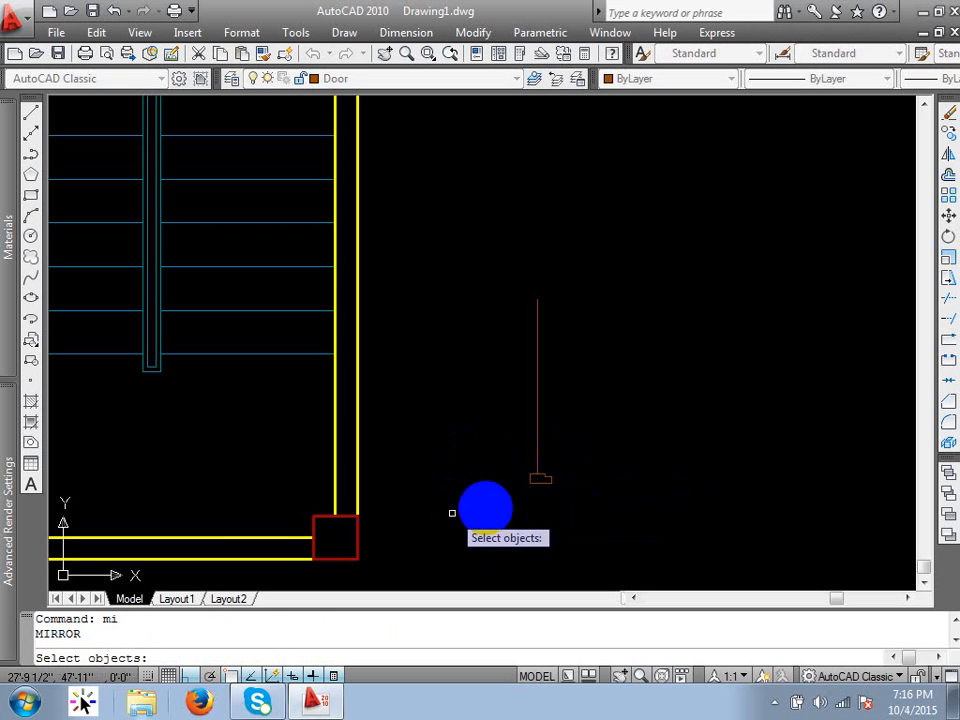
left_click(485, 508)
left_click(603, 448)
key("Return")
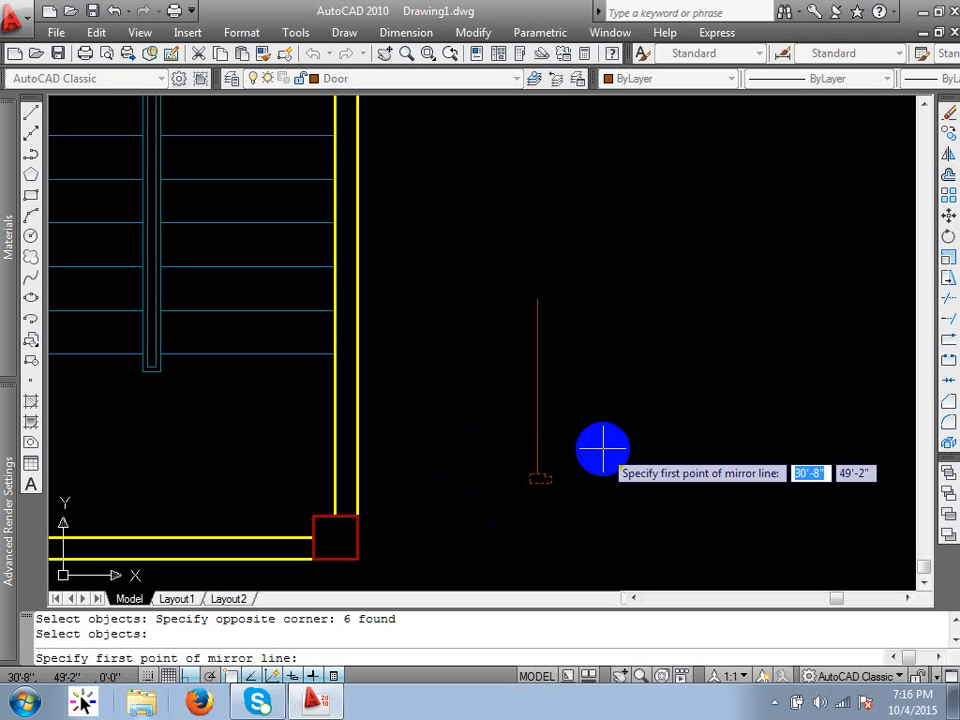
left_click(537, 387)
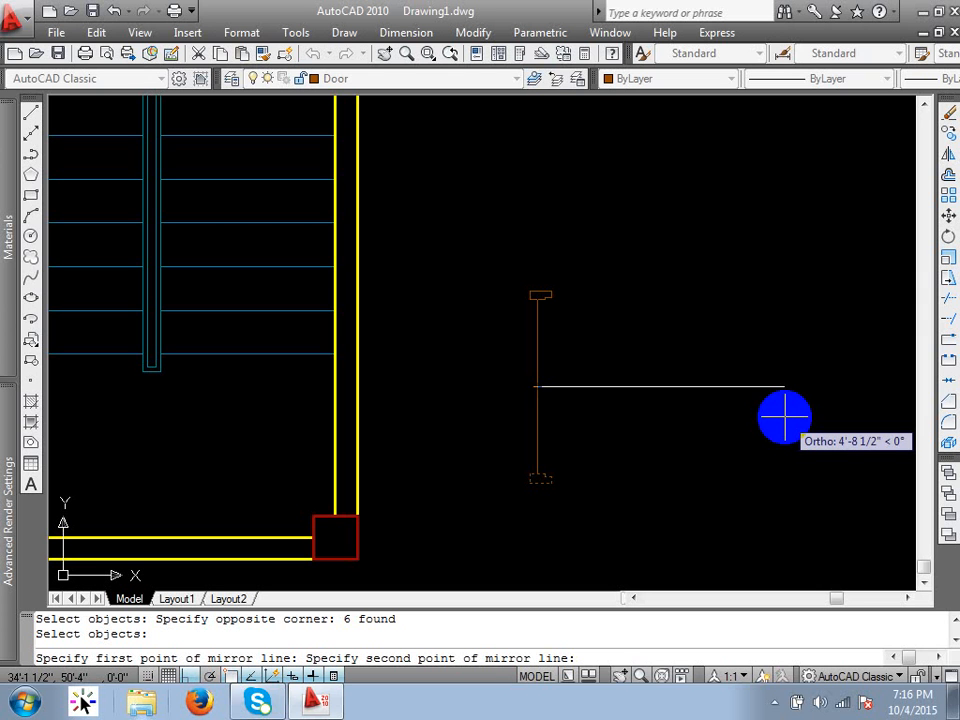
Step: Mirror the lower door jamb across a horizontal line through the vertical line's midpoint, keeping the source objects
key("F8")
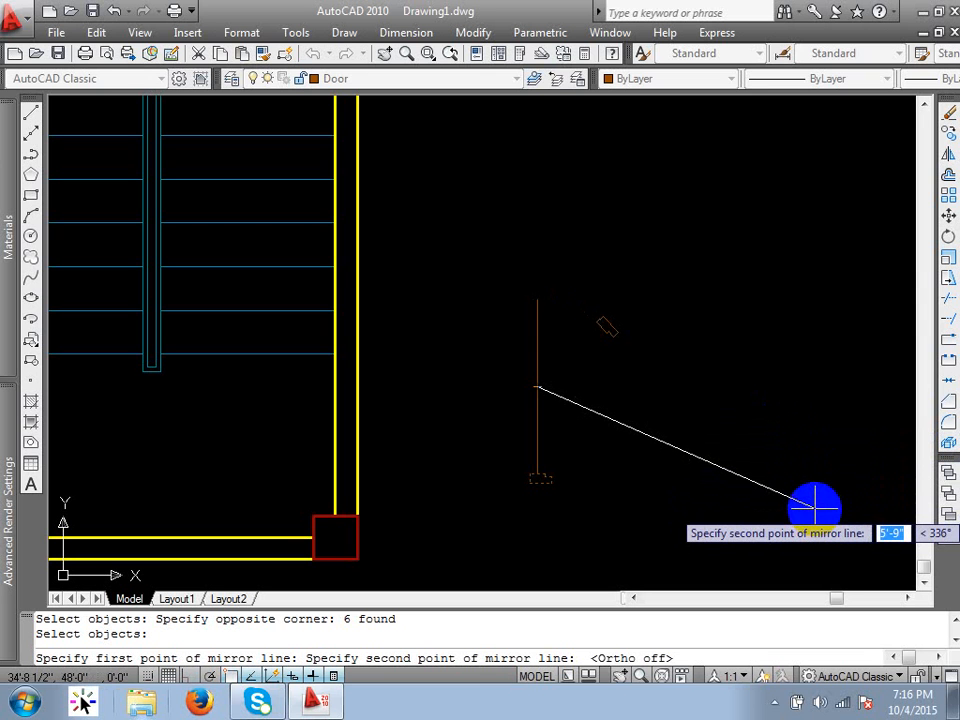
key("F8")
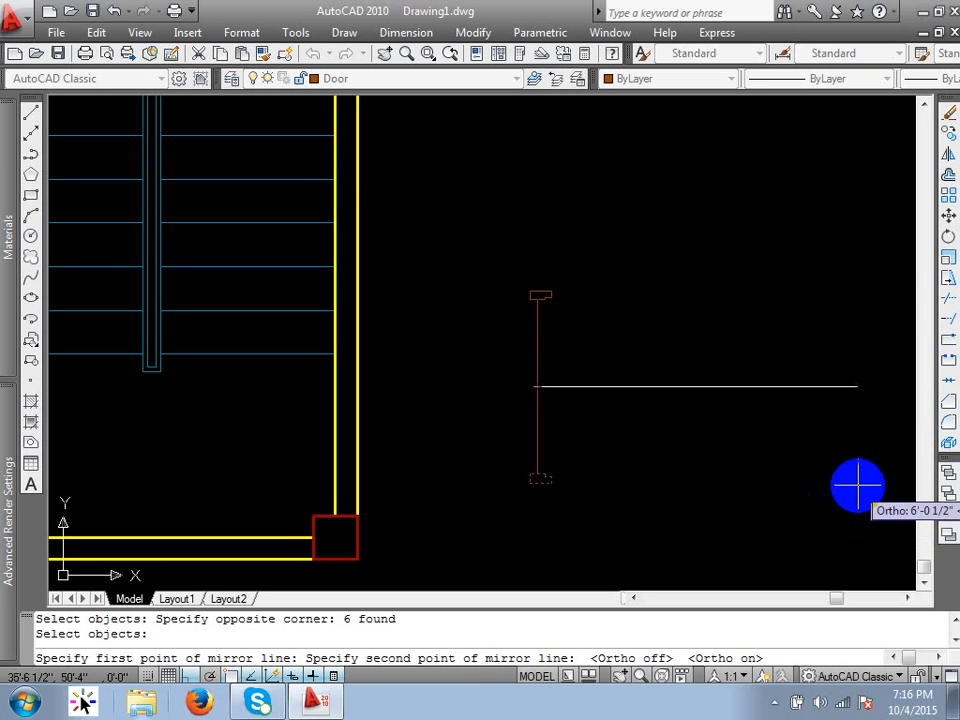
left_click(794, 461)
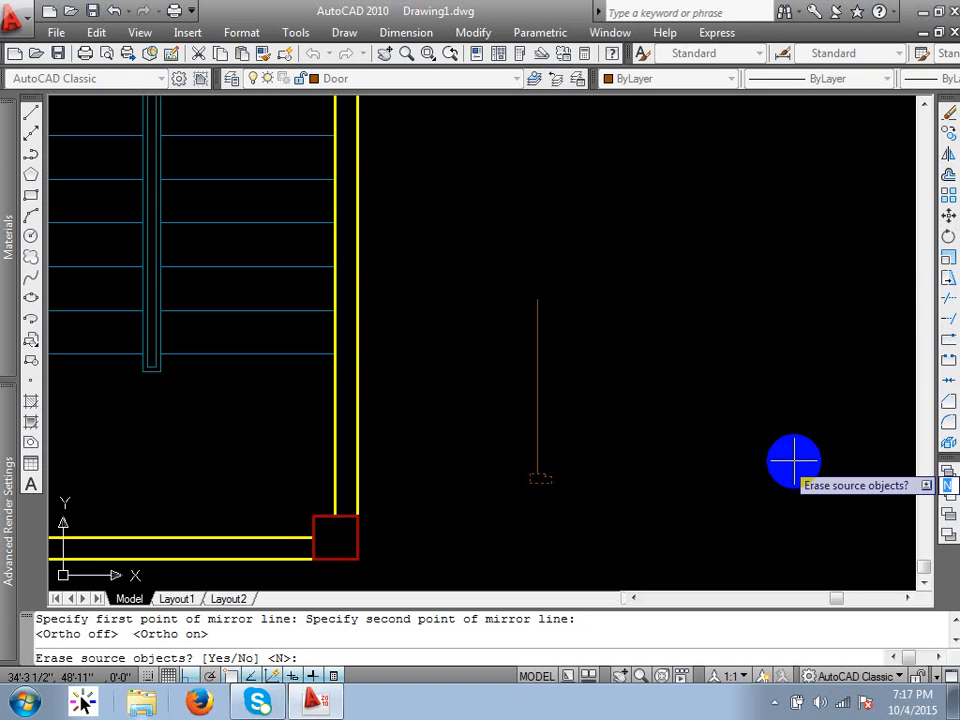
key("Return")
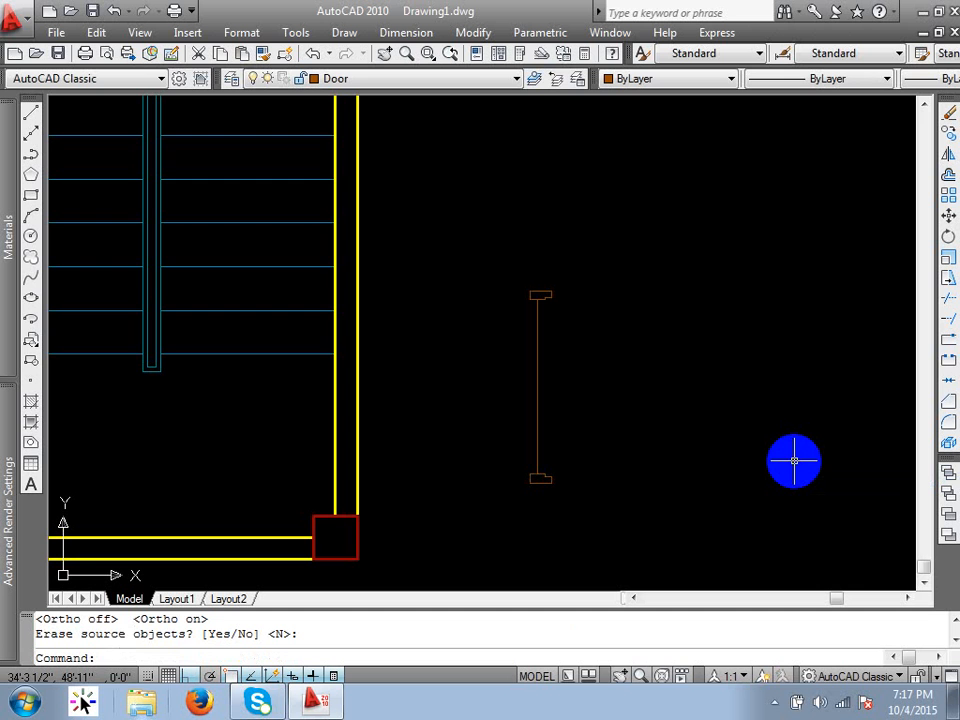
Step: Erase the vertical line connecting the upper and lower door jambs
scroll(542, 429, "up", 2)
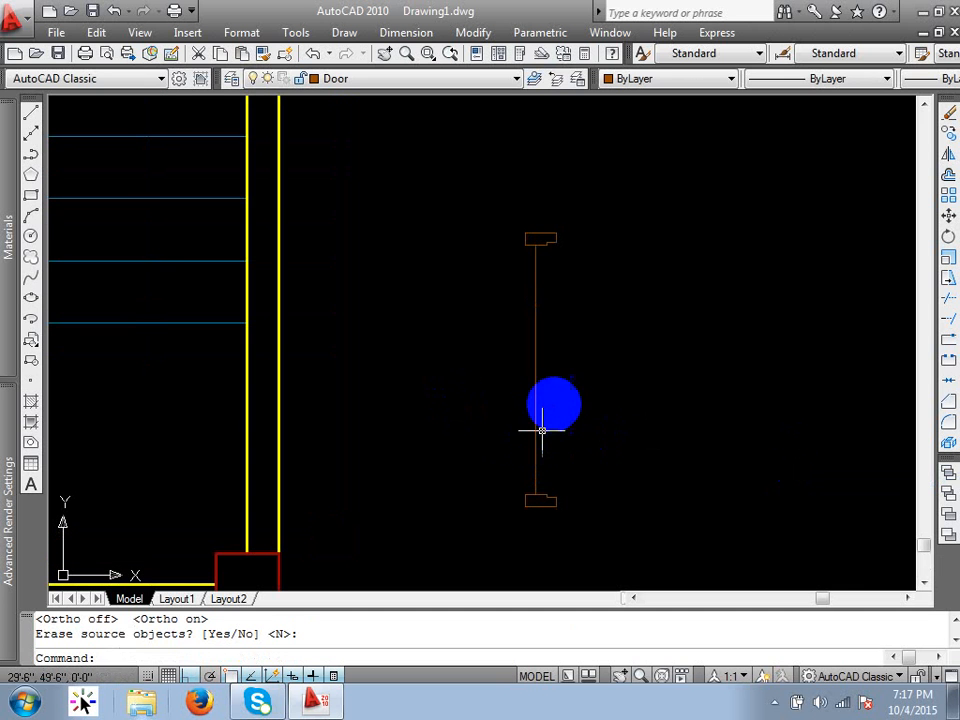
left_click_drag(542, 429, 514, 430)
key("Delete")
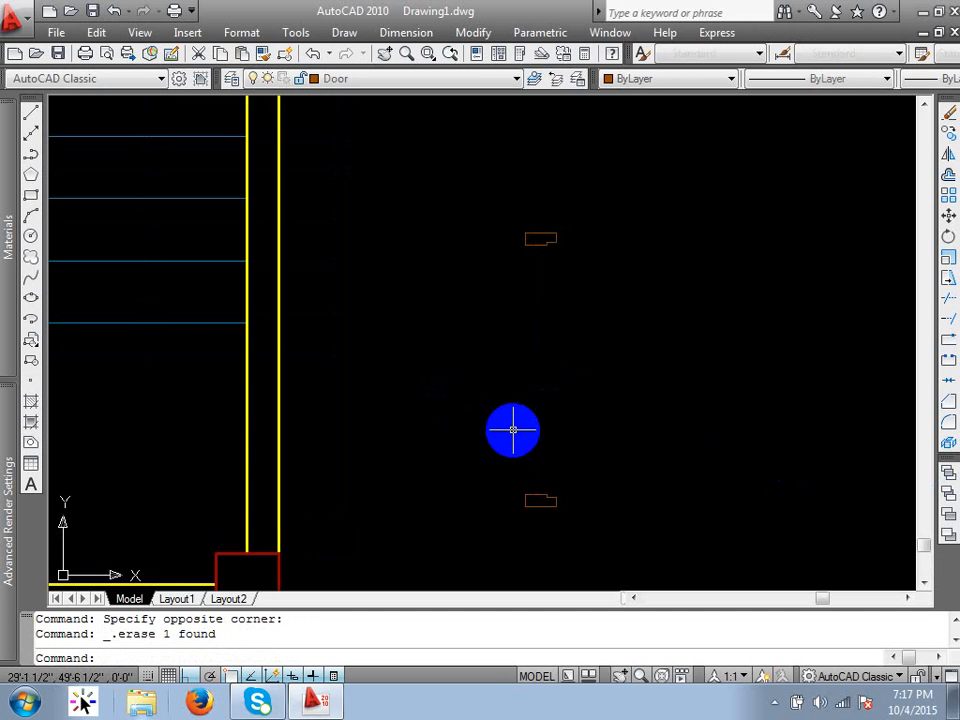
Step: Try to draw a circle of radius about 3'-5" centred on the lower jamb's notched corner and reaching the upper jamb
scroll(561, 497, "up", 2)
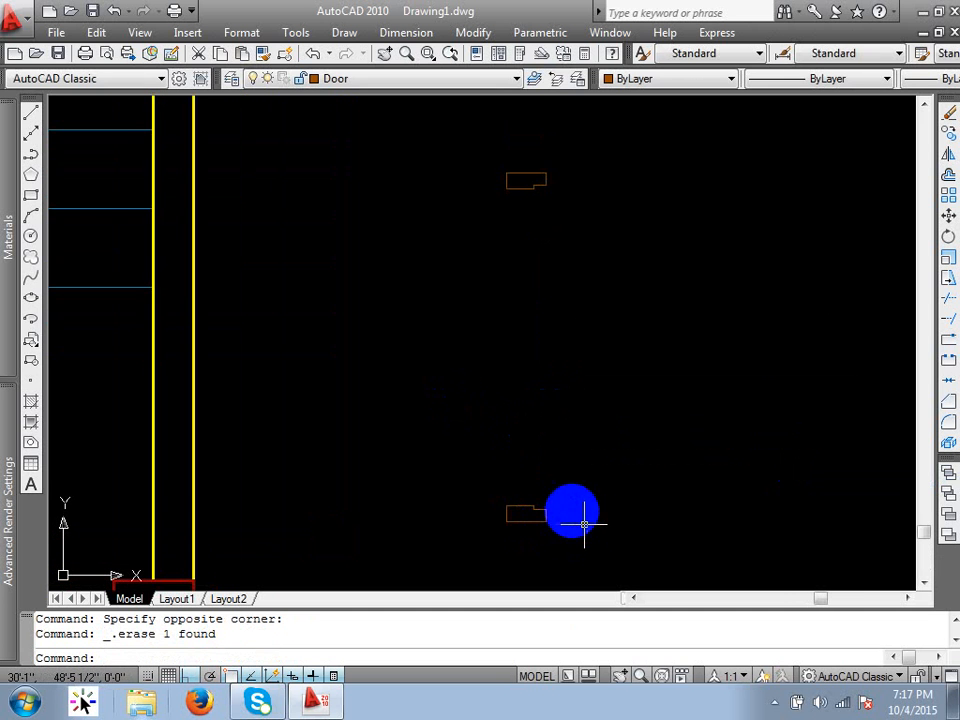
scroll(563, 500, "up", 2)
scroll(540, 503, "up", 1)
scroll(570, 525, "down", 2)
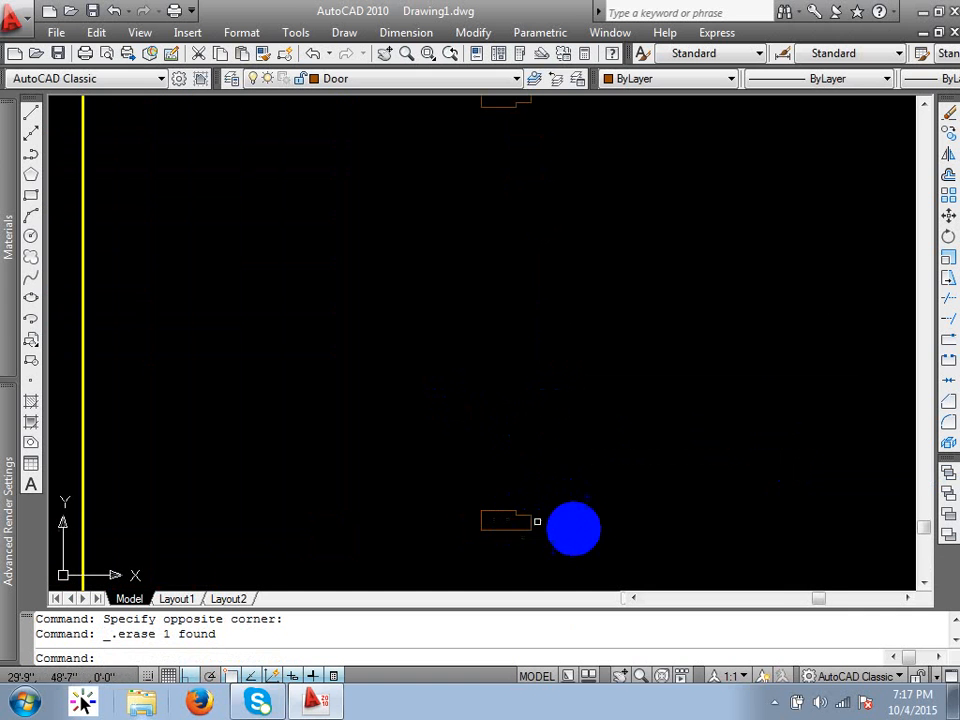
scroll(547, 519, "up", 1)
mouse_move(547, 519)
middle_mouse_down()
mouse_move(464, 562)
mouse_move(486, 516)
middle_mouse_up()
scroll(463, 556, "down", 2)
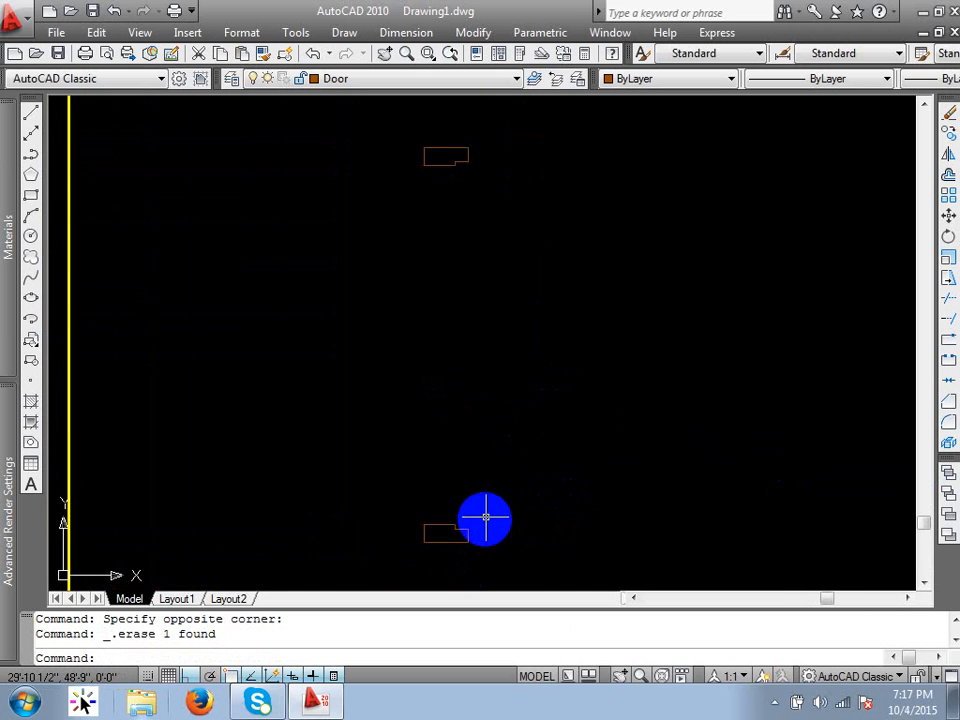
key("Return")
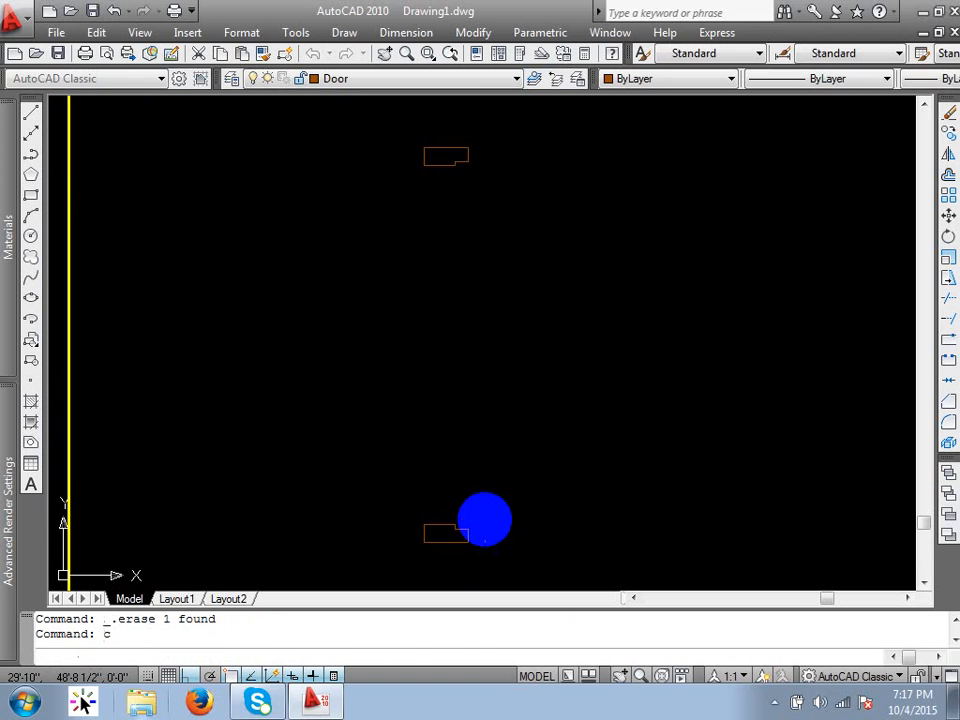
left_click(467, 527)
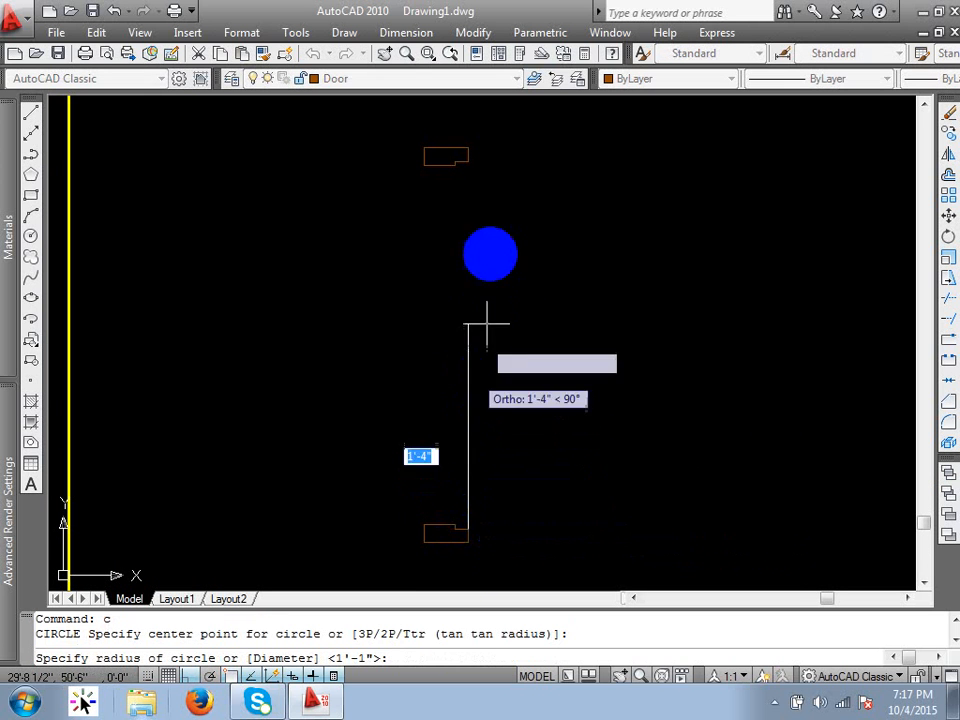
left_click(465, 162)
middle_click_drag(465, 519, 456, 452)
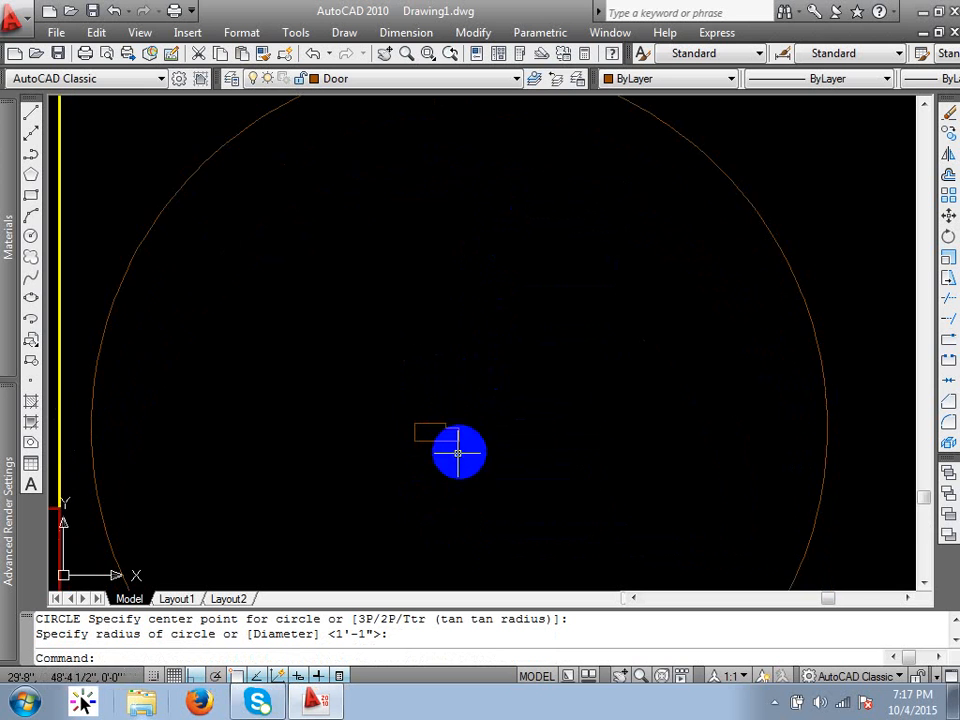
Step: Erase the circle drawn around the lower door jamb
scroll(456, 285, "down", 3)
scroll(456, 214, "up", 2)
scroll(540, 230, "down", 1)
left_click_drag(540, 230, 521, 285)
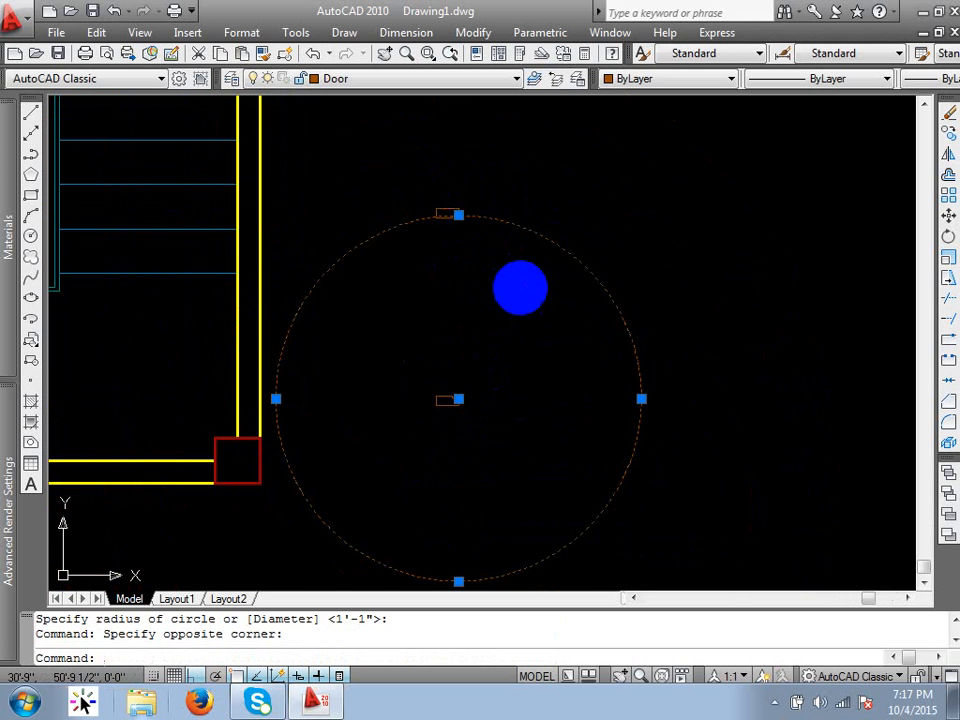
key("Delete")
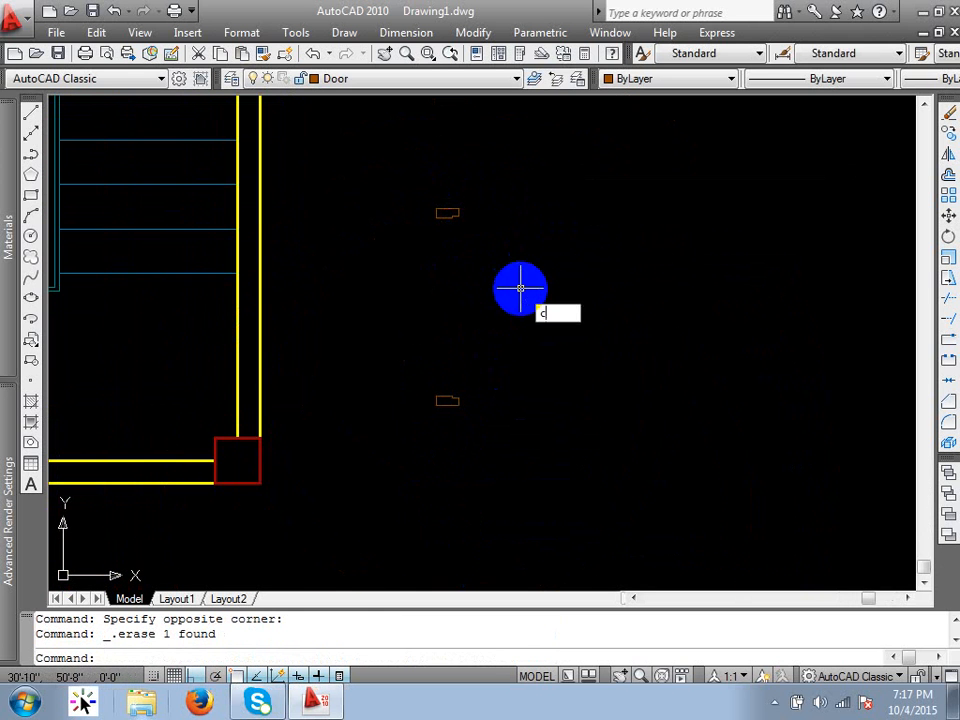
Step: Draw a circle centred on the lower jamb's outer notch corner, with its radius reaching the matching corner of the upper jamb
type("c")
key("Return")
scroll(459, 388, "up", 3)
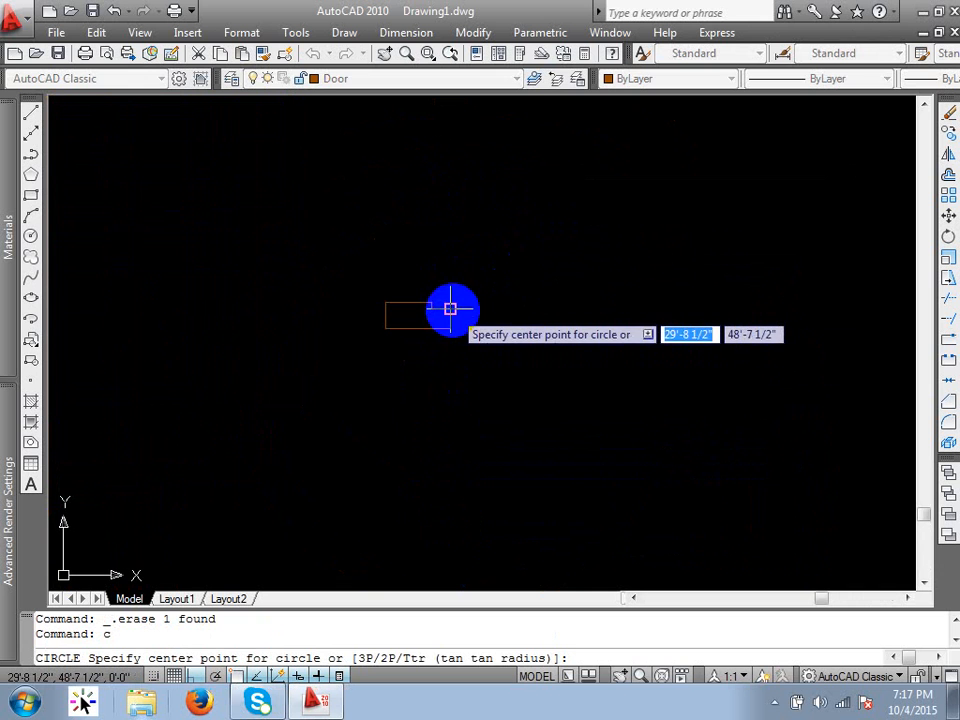
left_click(450, 308)
scroll(459, 392, "down", 2)
scroll(430, 365, "up", 3)
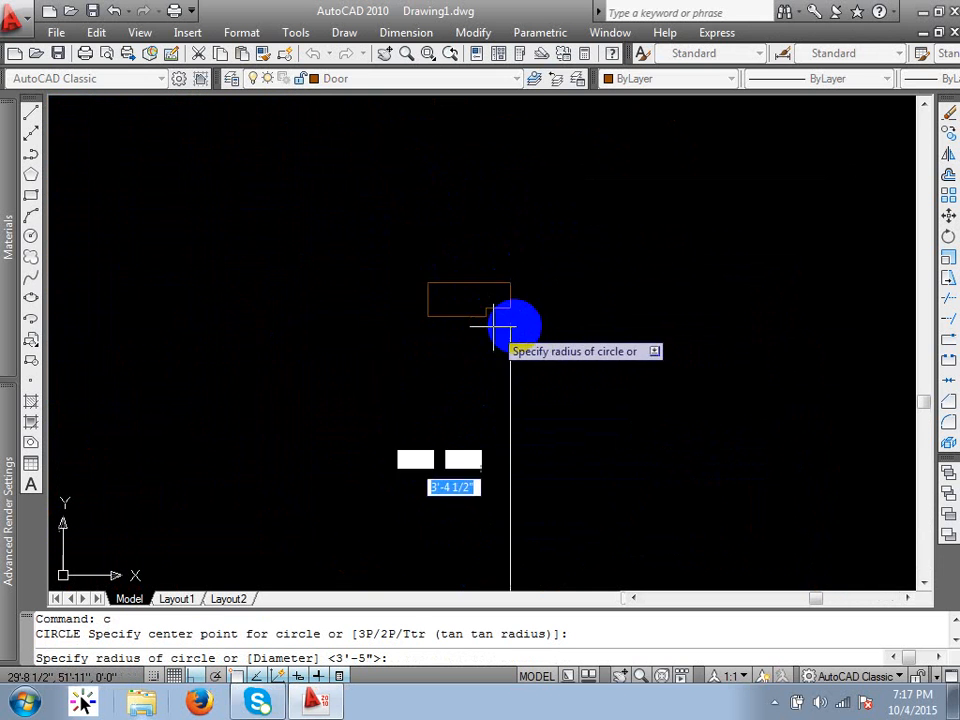
scroll(491, 326, "up", 2)
left_click(514, 304)
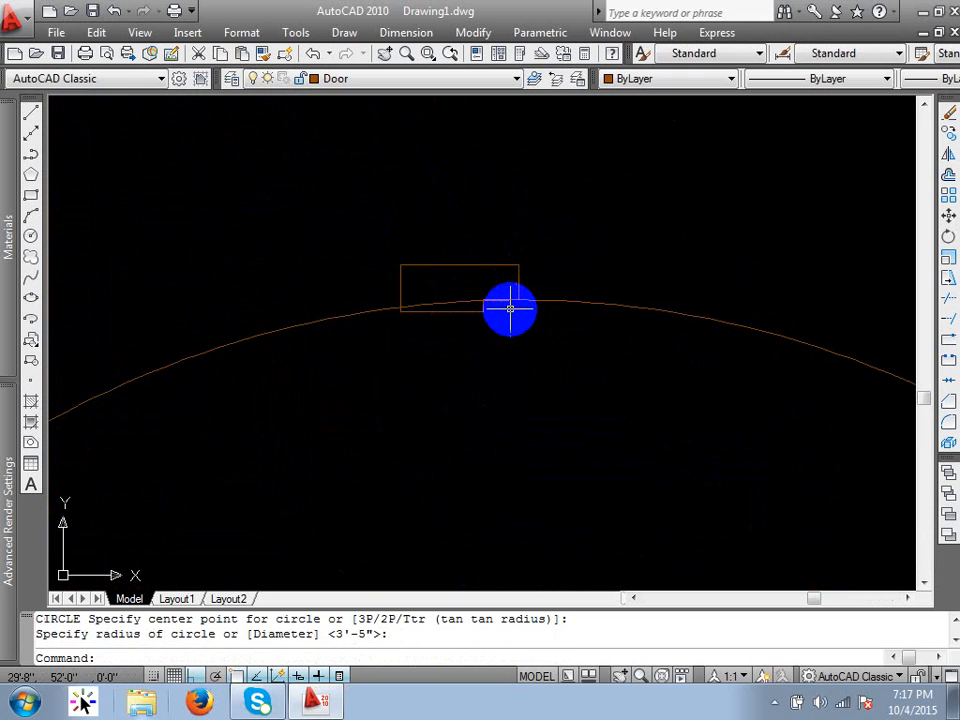
Step: Draw a horizontal line from the lower jamb's outer notch corner to just beyond the circle
scroll(432, 170, "down", 6)
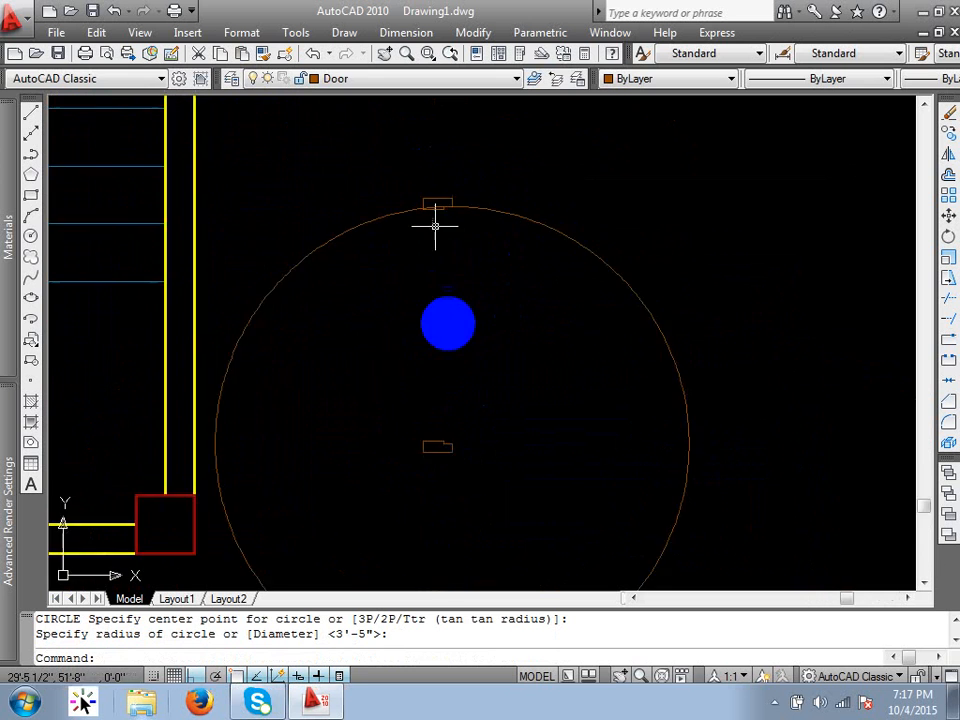
scroll(469, 356, "up", 5)
middle_click_drag(420, 341, 419, 400)
type("l")
key("Return")
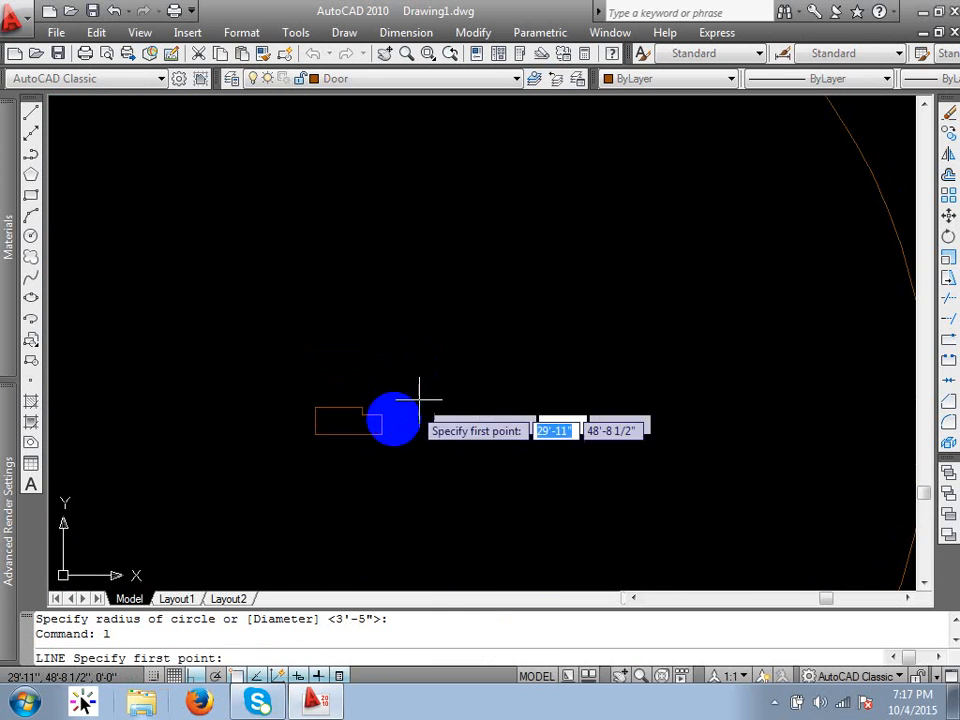
left_click(381, 418)
scroll(385, 410, "down", 2)
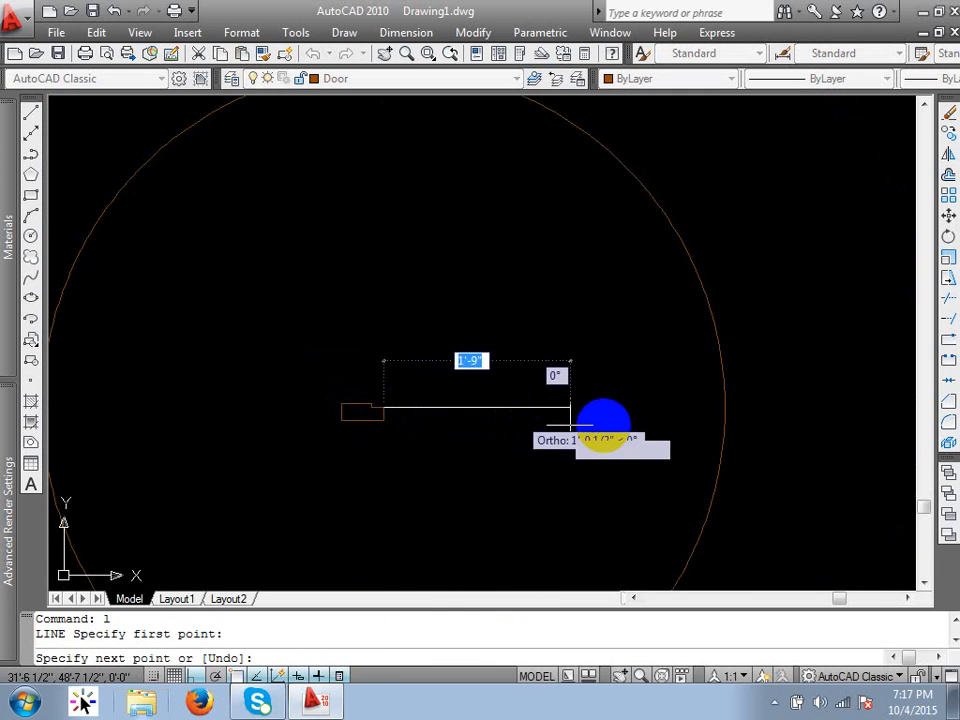
left_click(780, 407)
key("Return")
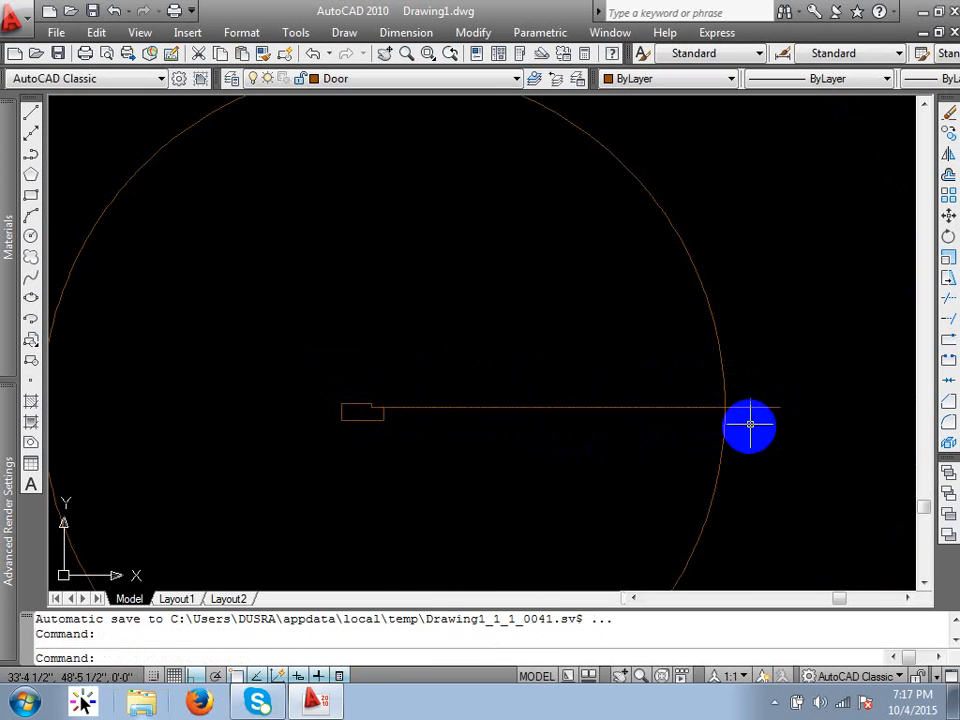
Step: Offset the horizontal line upward by 1.5 inches to give the door leaf its thickness
type("o")
key("Return")
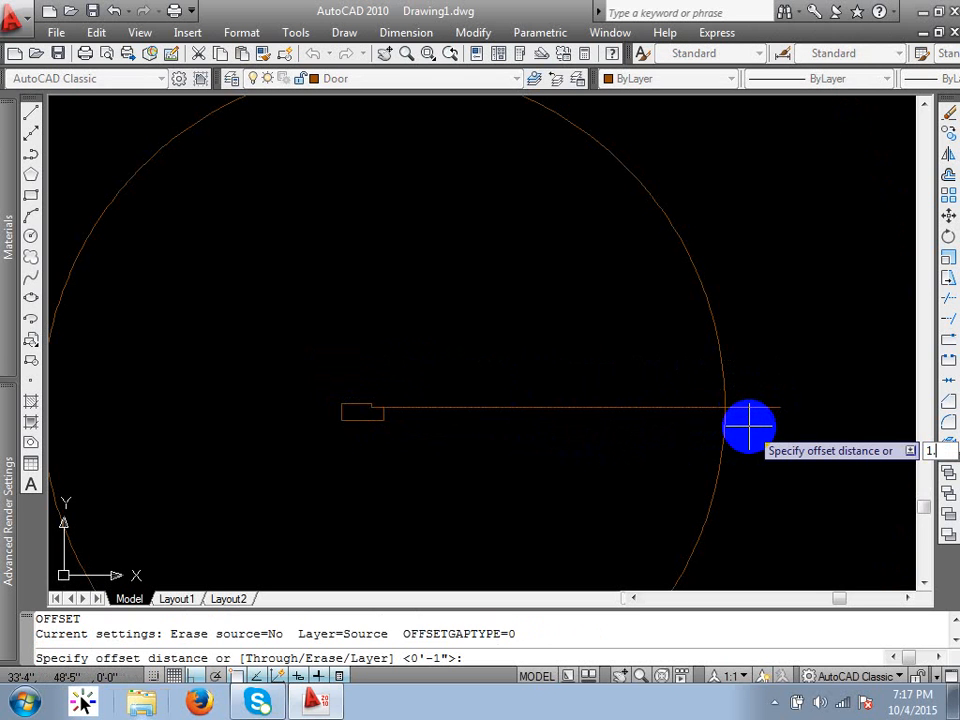
key("Return")
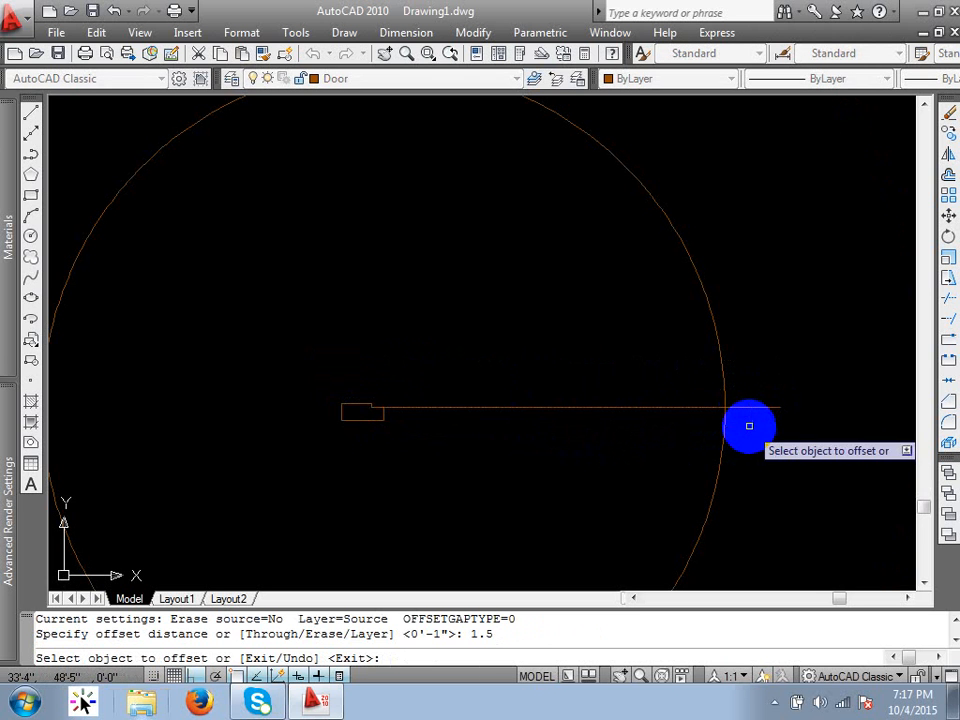
left_click(678, 408)
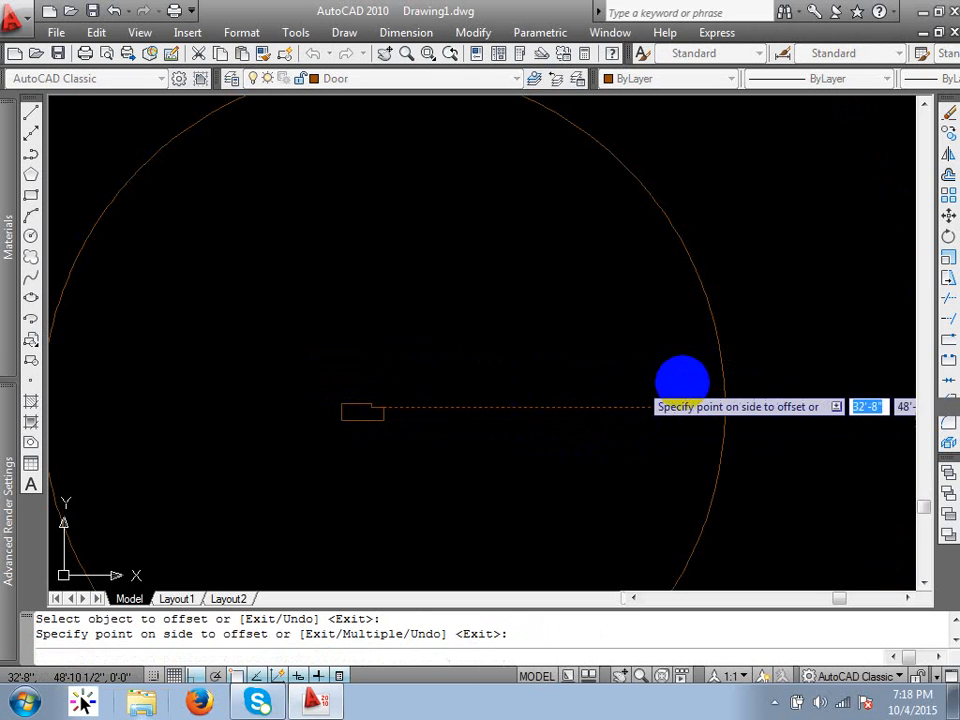
left_click(682, 381)
key("Escape")
Step: Trim the part of the lower door leaf line that extends outside the circle
scroll(668, 410, "up", 2)
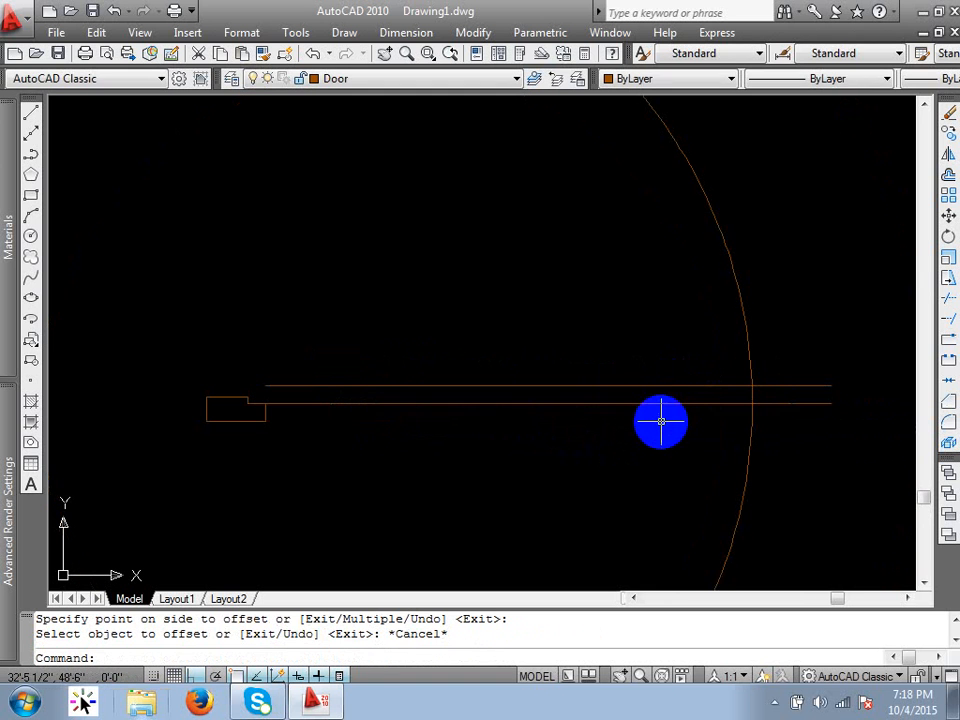
middle_click_drag(660, 422, 557, 439)
type("tr")
key("Return")
key("Return")
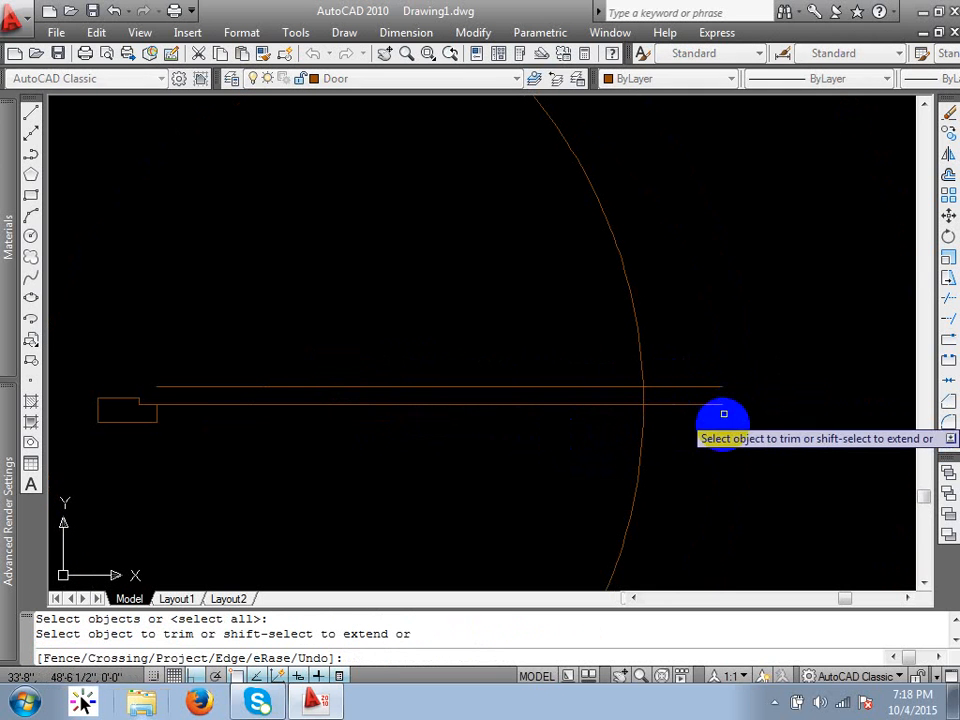
left_click(702, 399)
left_click(690, 388)
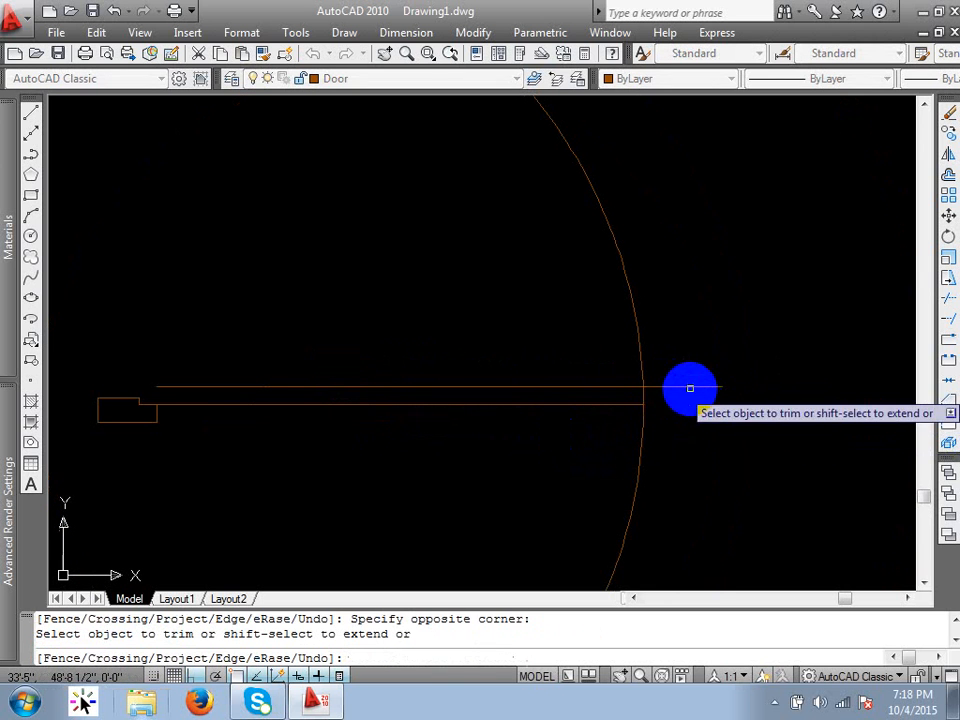
scroll(146, 405, "up", 2)
middle_click_drag(146, 405, 314, 477)
key("Escape")
Step: Close the door leaf's jamb end with a 1 1/2" vertical line between the two horizontal lines
type("l")
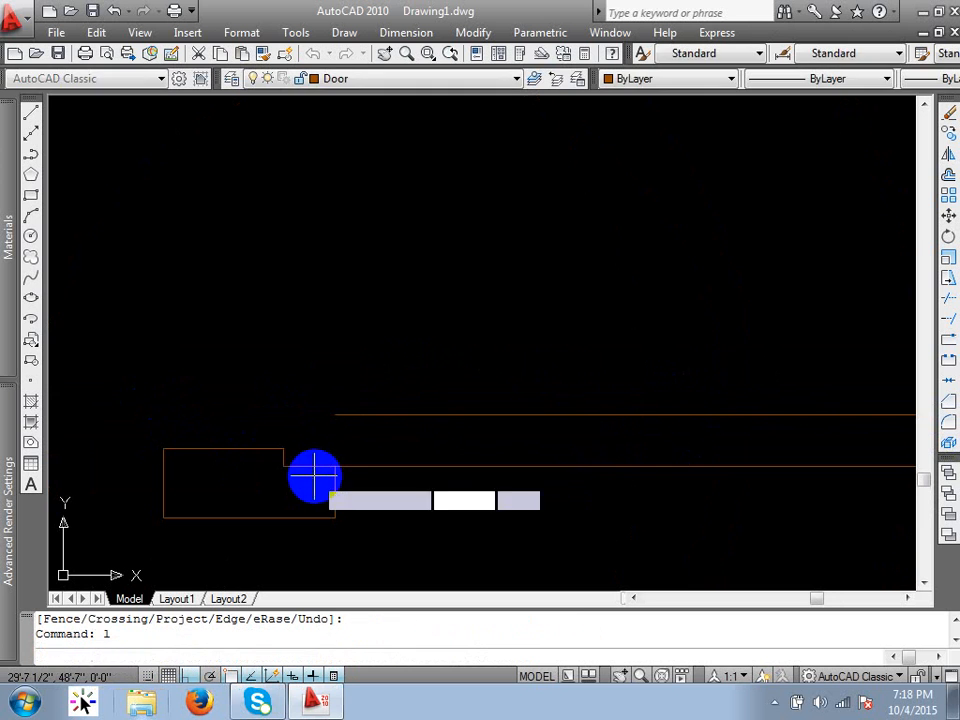
key("Return")
left_click(333, 465)
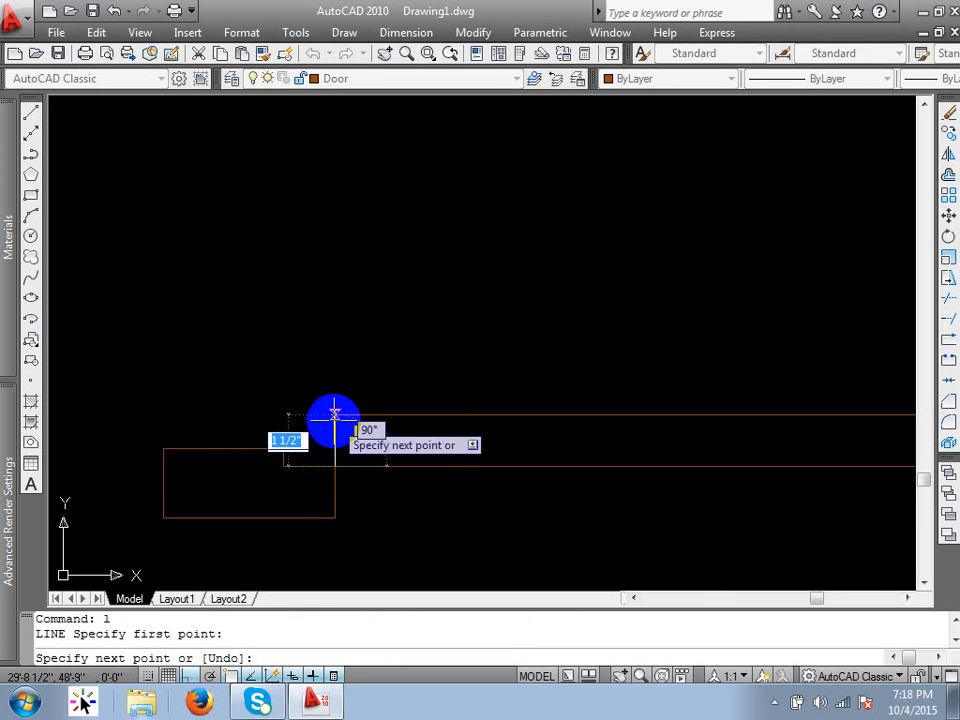
left_click(334, 416)
key("Return")
Step: Trim the part of the upper door leaf line that extends outside the circle
scroll(306, 460, "down", 6)
scroll(465, 458, "up", 3)
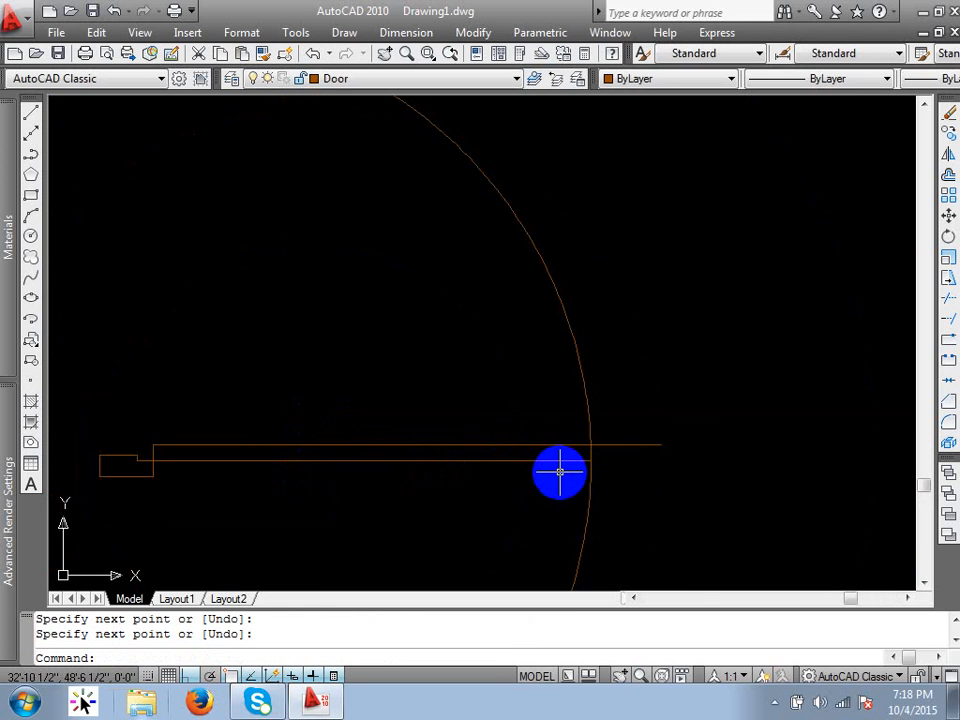
scroll(590, 458, "up", 4)
key("Escape")
type("tr")
key("Return")
key("Return")
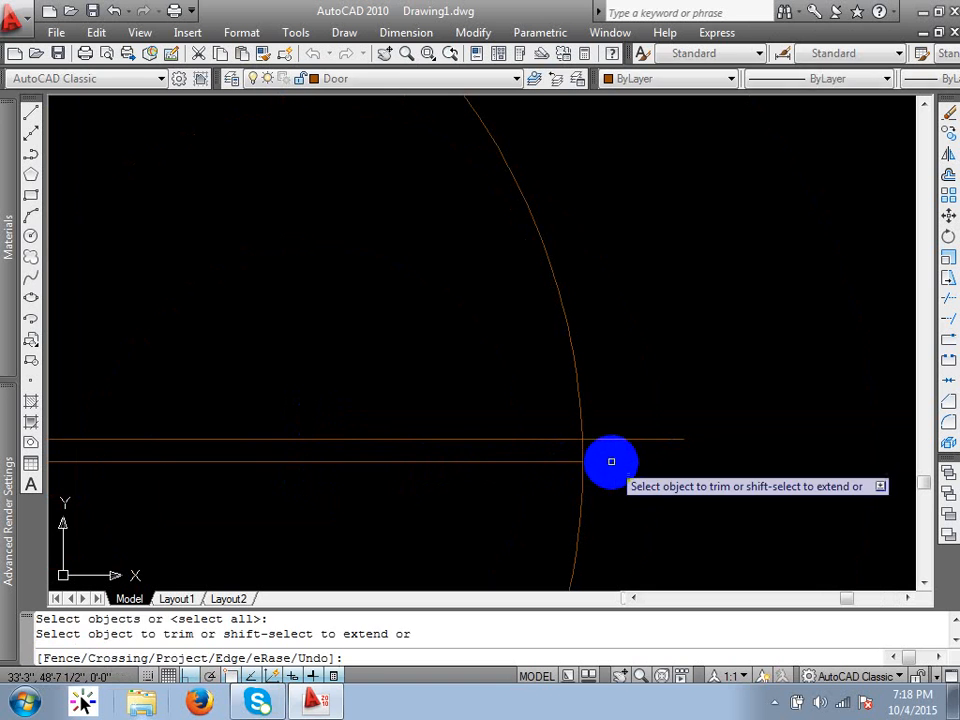
left_click(610, 461)
left_click(607, 425)
key("Return")
Step: Draw a vertical line from the lower leaf line's free end upward past the upper leaf line
scroll(590, 474, "up", 3)
scroll(590, 476, "up", 2)
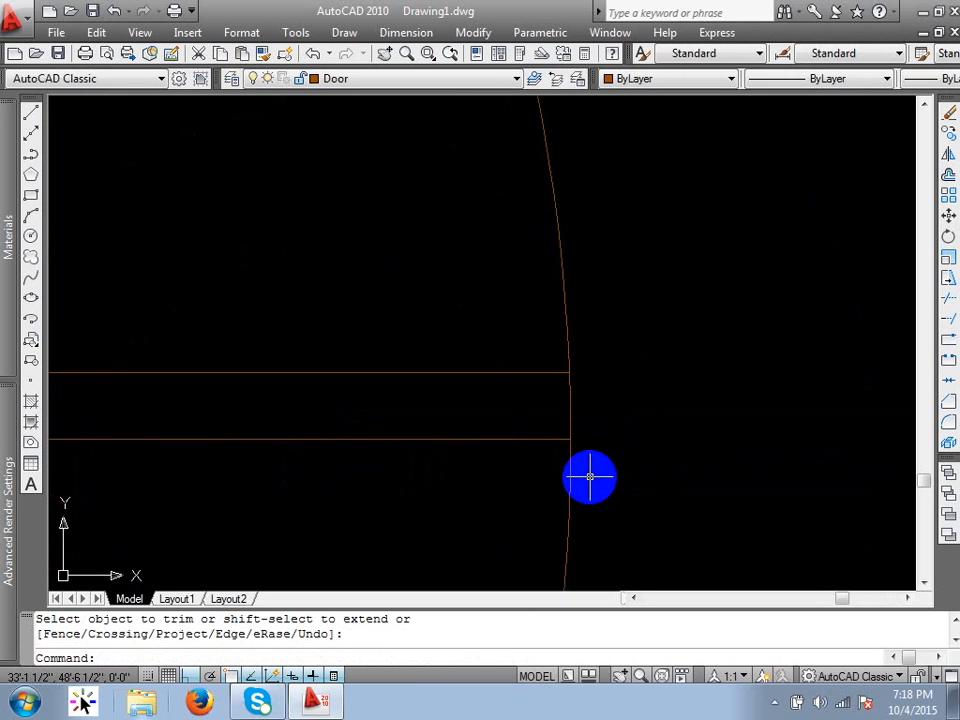
type("l")
key("Return")
left_click(568, 438)
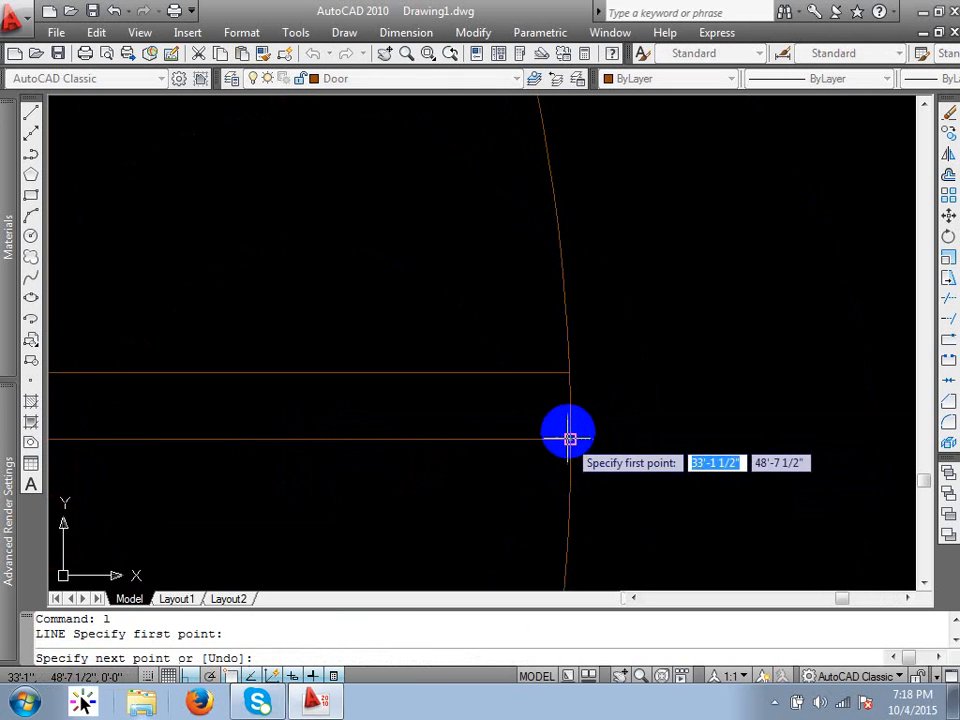
left_click(615, 313)
key("Return")
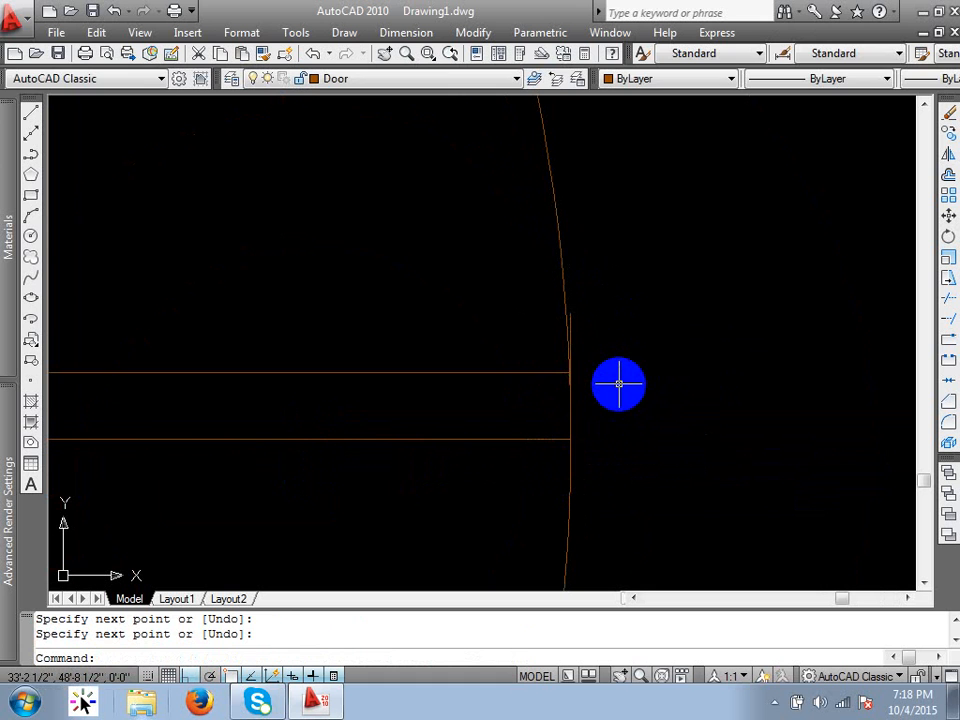
Step: Try to trim the part of the leaf's vertical end line that extends above the upper leaf line
type("tr")
key("Return")
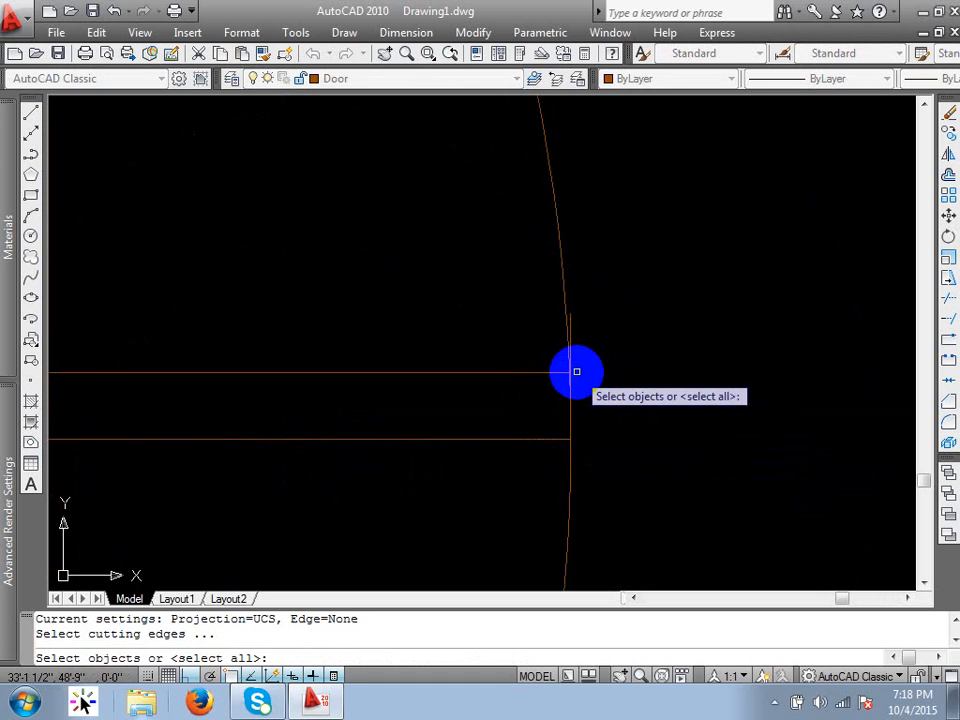
scroll(576, 368, "up", 2)
key("Return")
left_click(564, 281)
key("Return")
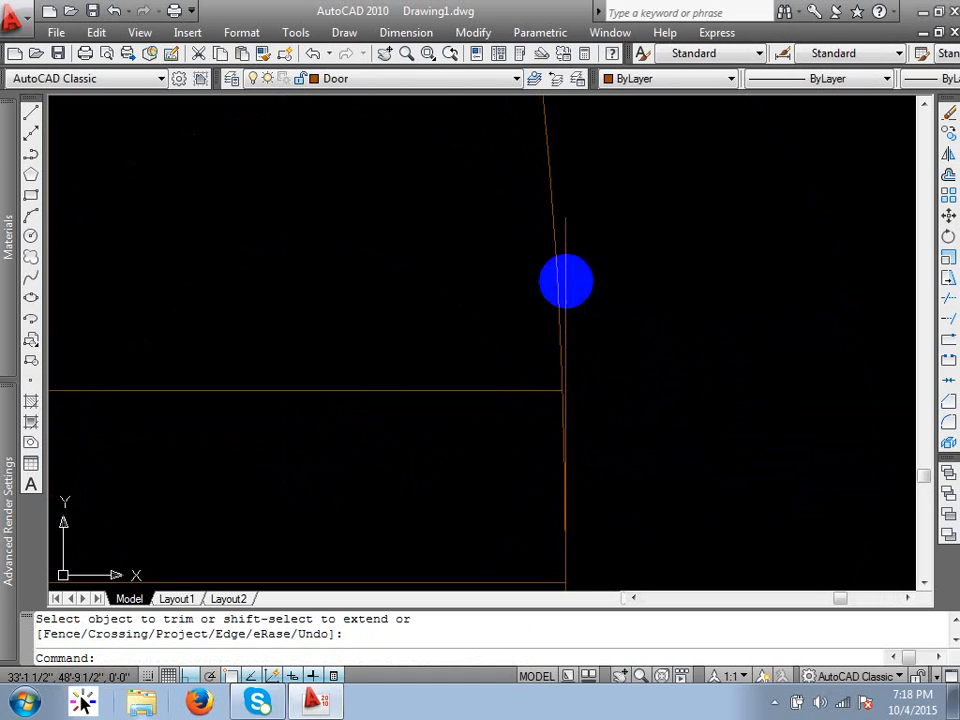
left_click(565, 310)
key("Escape")
Step: Fillet the upper leaf line and the vertical end line with a zero radius to close the leaf's free-end corner
type("f")
key("Return")
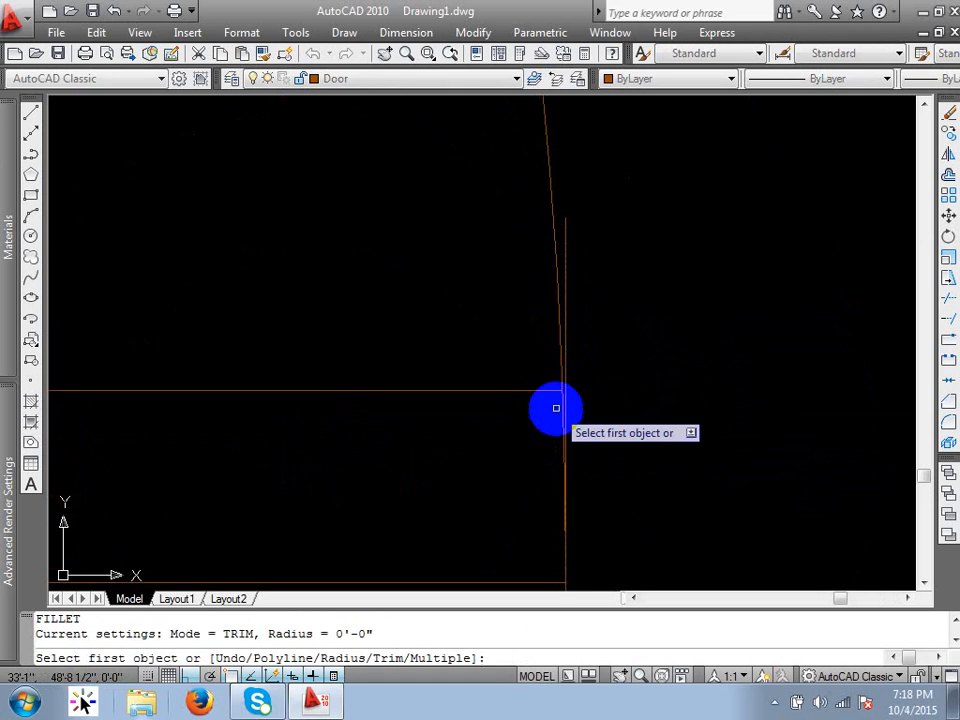
scroll(555, 407, "up", 4)
left_click(555, 364)
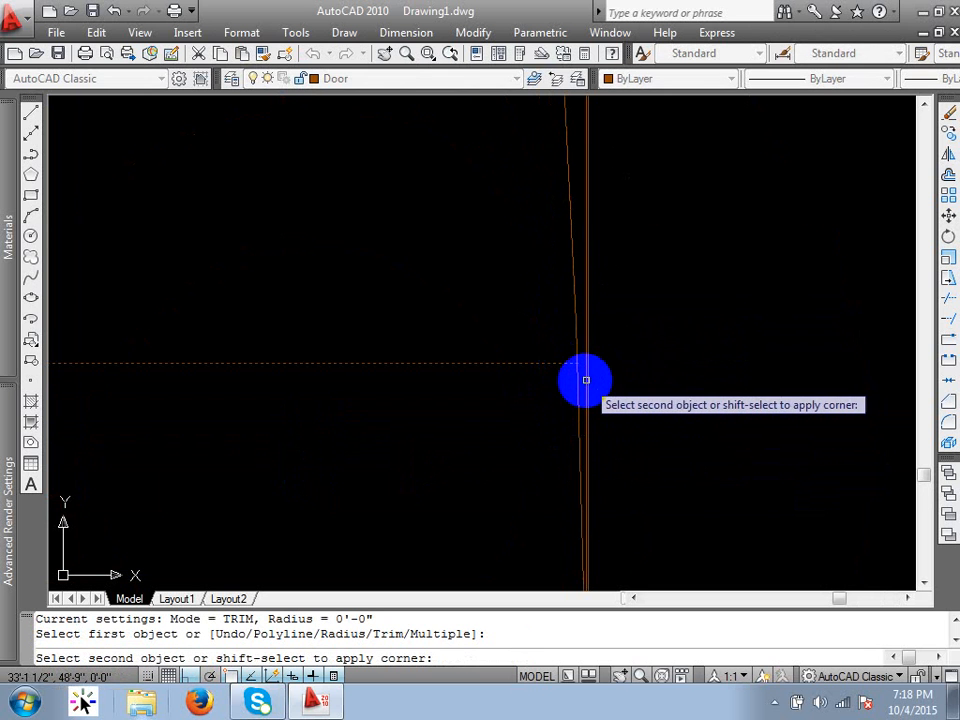
left_click(585, 380)
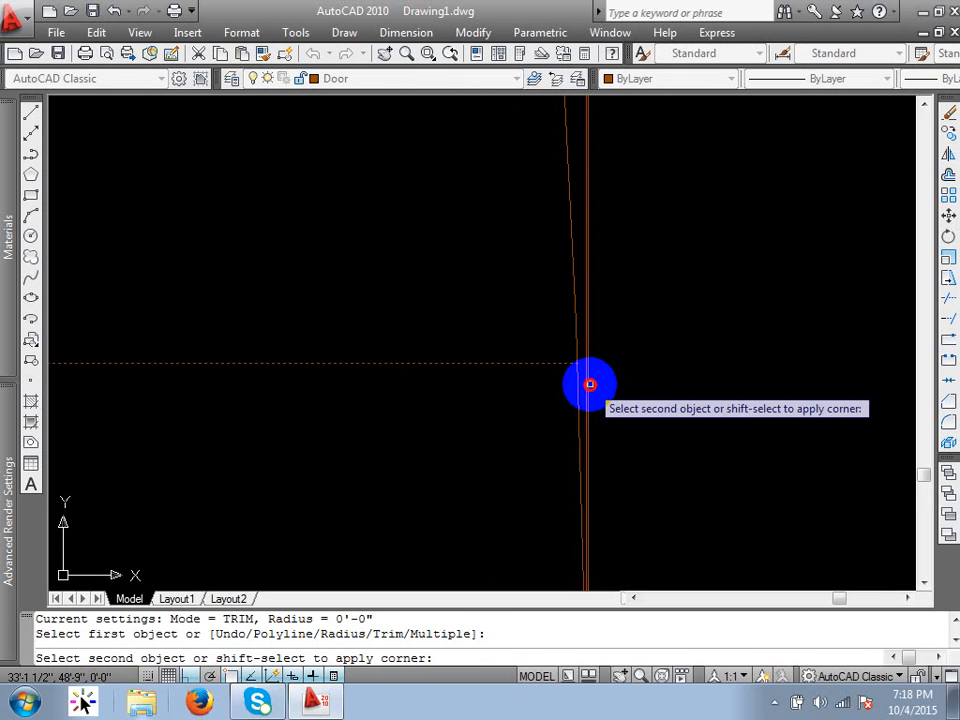
scroll(586, 405, "down", 3)
scroll(583, 445, "down", 5)
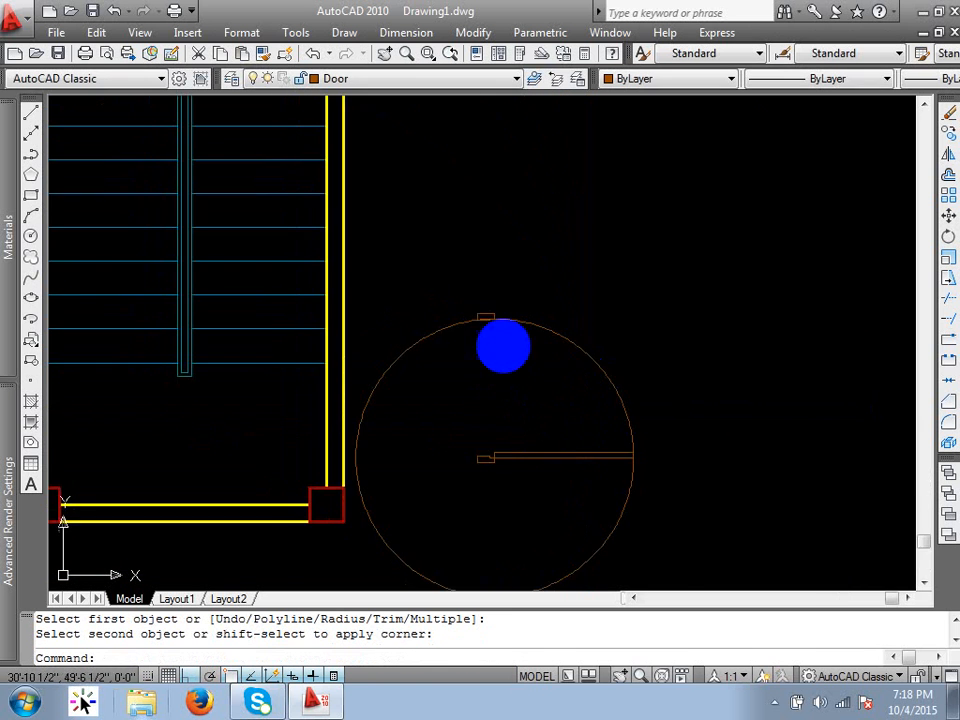
Step: Trim the circle to a quarter swing arc, using the upper jamb's vertical edge and the upper leaf line as cutting edges
scroll(495, 335, "up", 5)
key("Escape")
key("Escape")
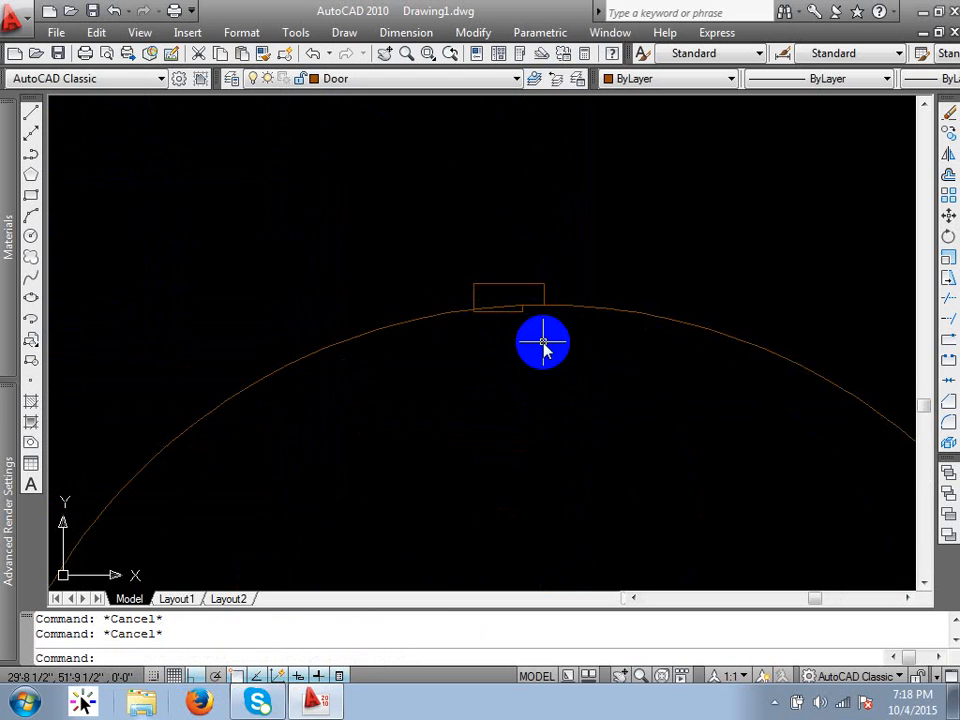
type("tr")
key("Return")
scroll(544, 317, "up", 6)
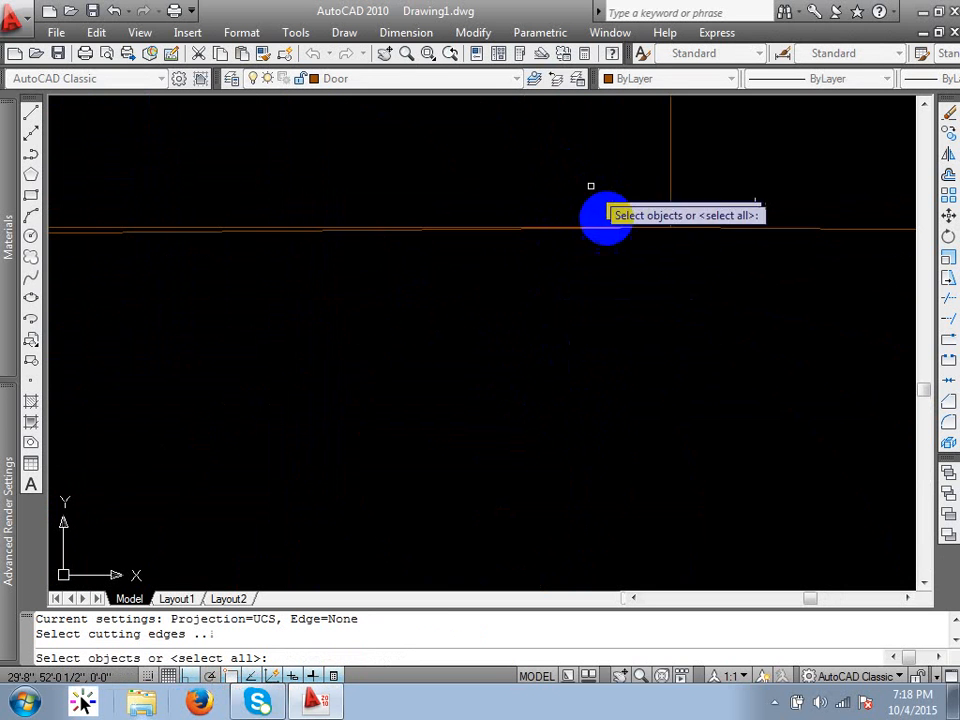
left_click(671, 212)
scroll(593, 216, "down", 1)
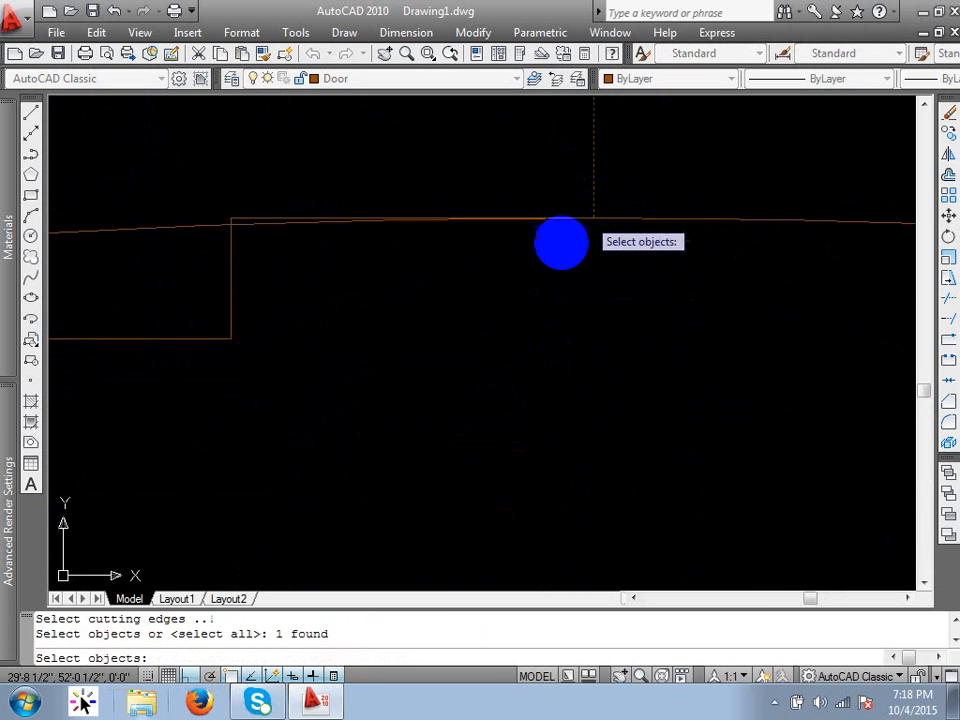
scroll(561, 243, "down", 3)
scroll(636, 441, "up", 4)
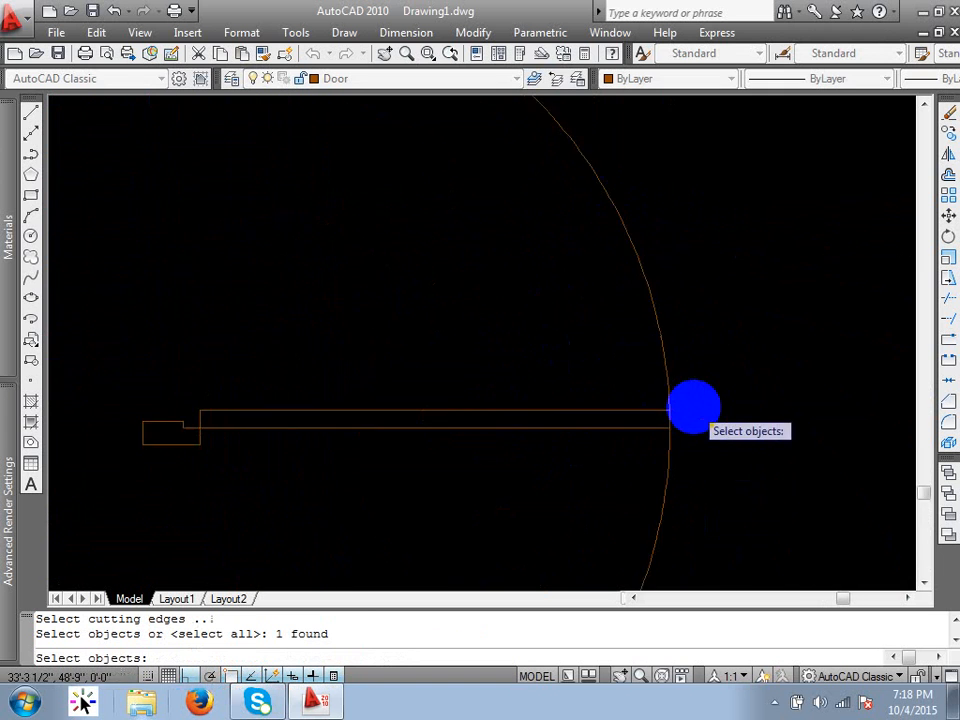
scroll(693, 407, "up", 2)
left_click(623, 417)
scroll(627, 410, "down", 5)
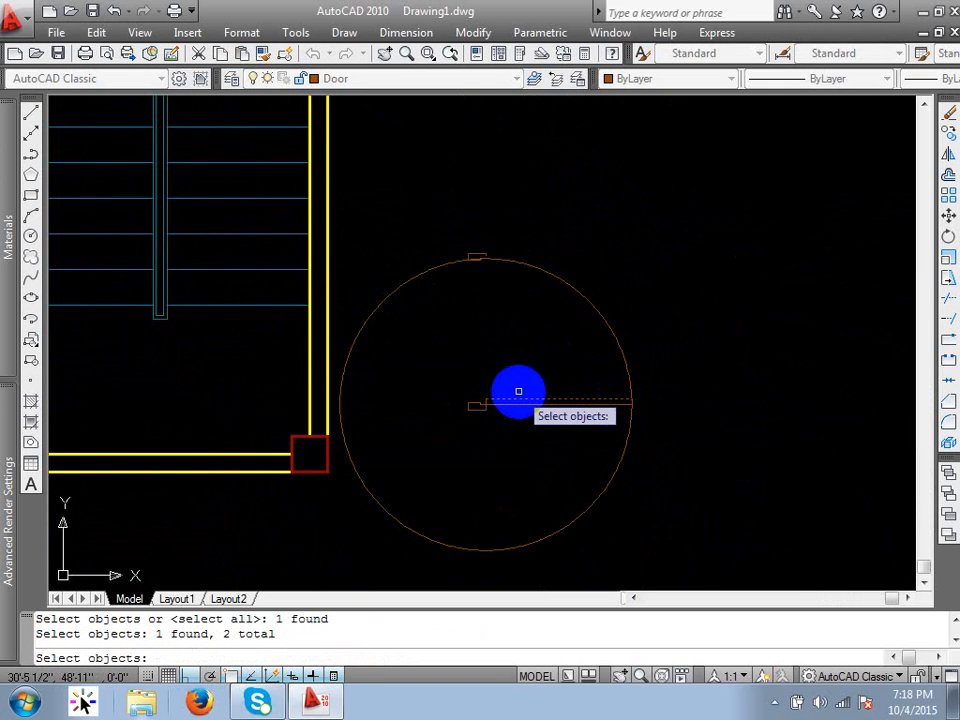
key("Return")
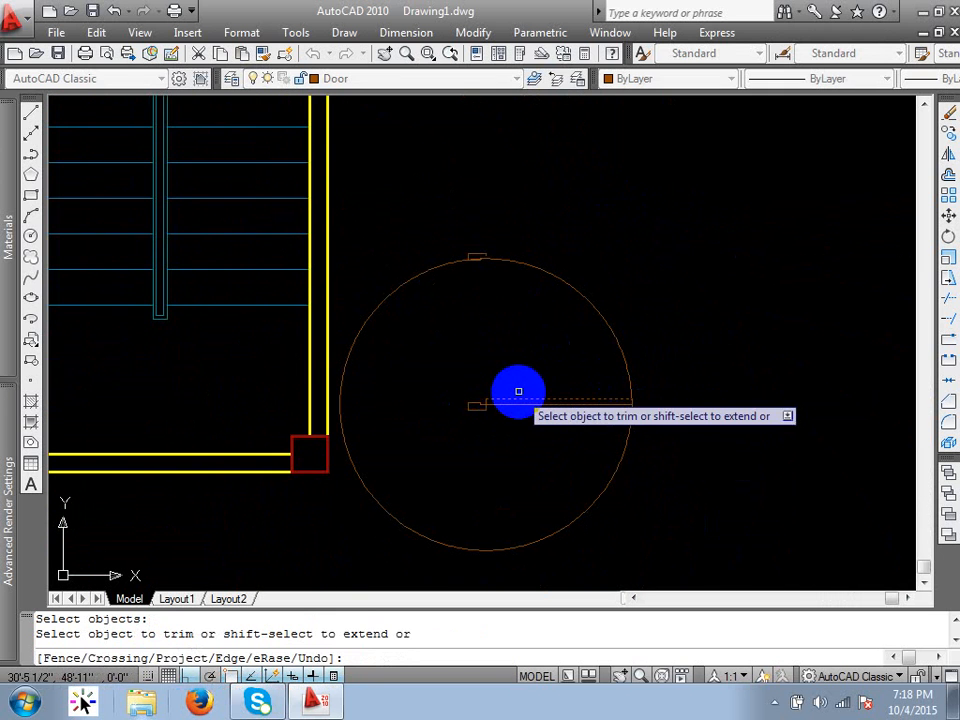
left_click(595, 495)
key("Return")
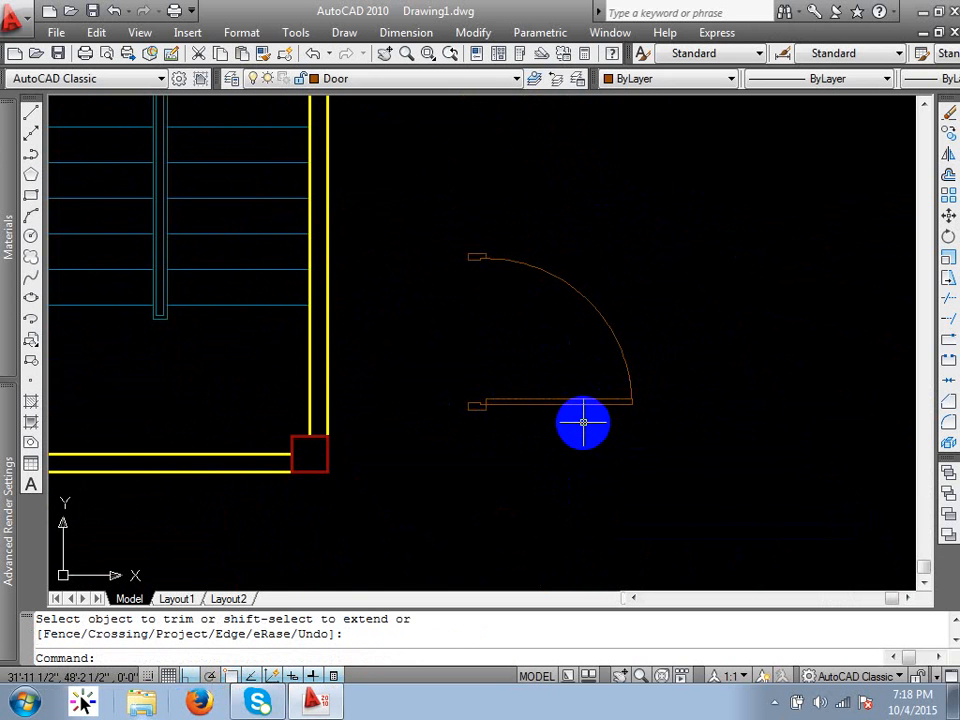
Step: Regenerate the model to refresh the display of the door symbol
middle_click_drag(582, 428, 622, 486)
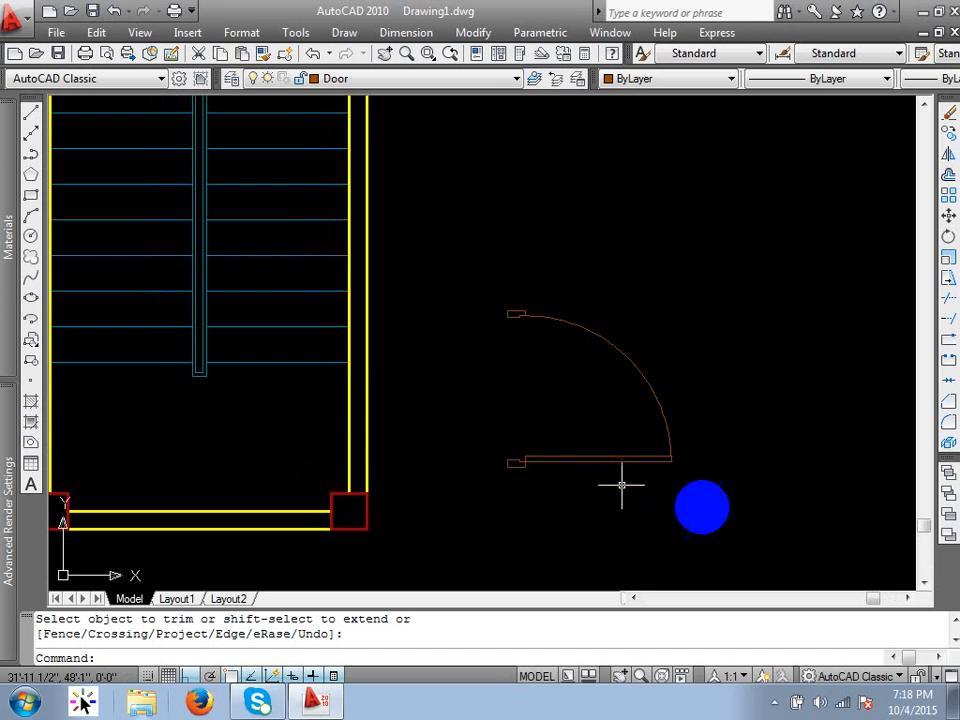
scroll(615, 510, "up", 2)
scroll(615, 468, "down", 2)
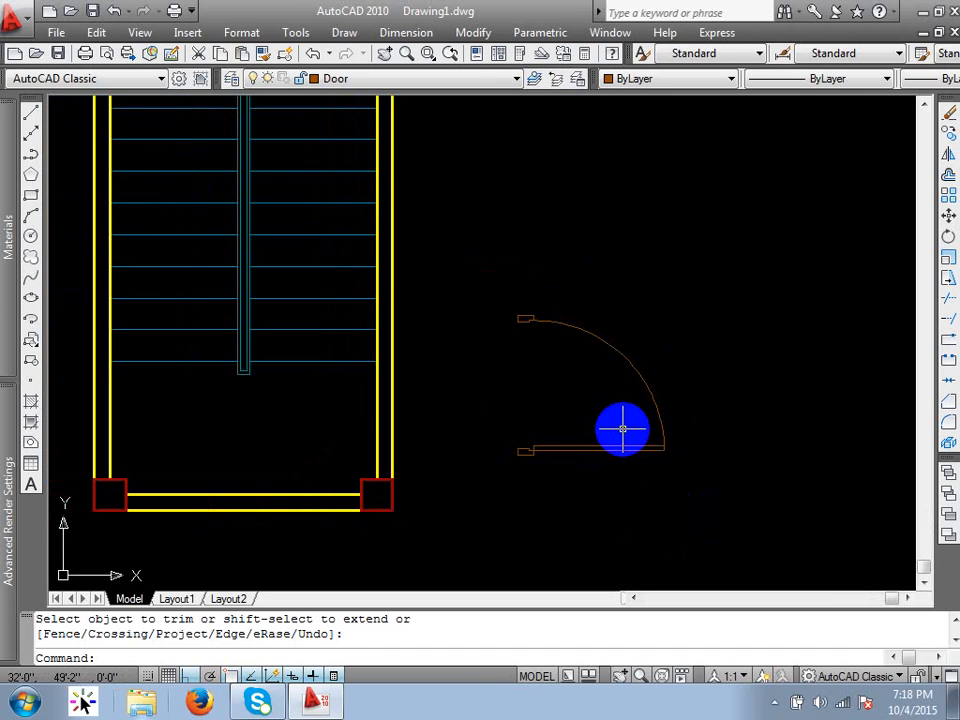
key("Return")
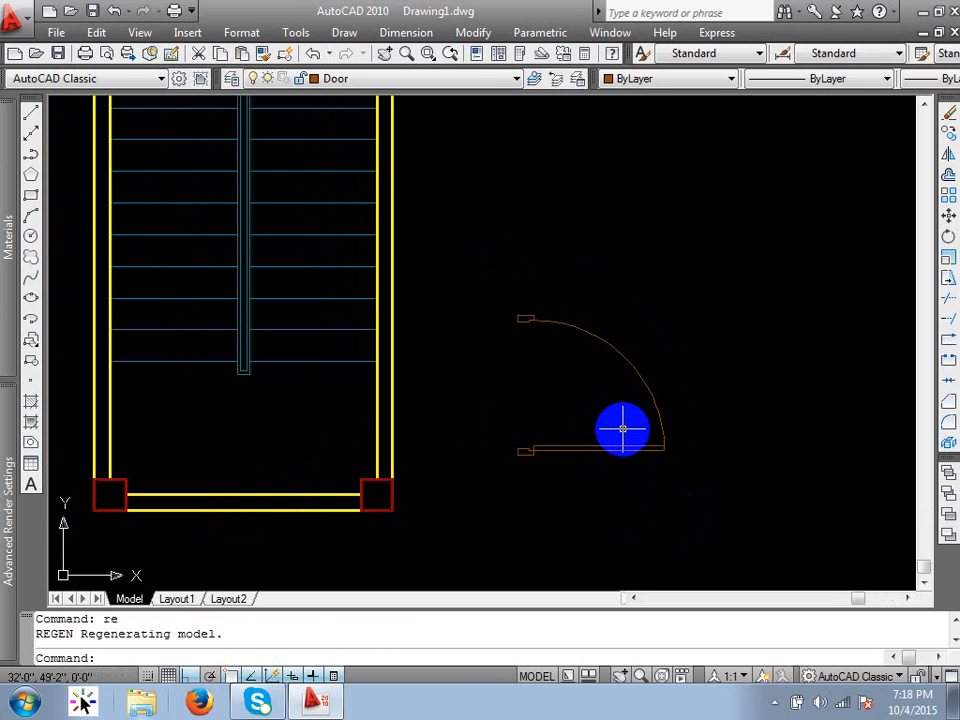
Step: Select the swing arc, a leaf line, the lower jamb and the whole door in turn to check whether they are separate objects
left_click(634, 373)
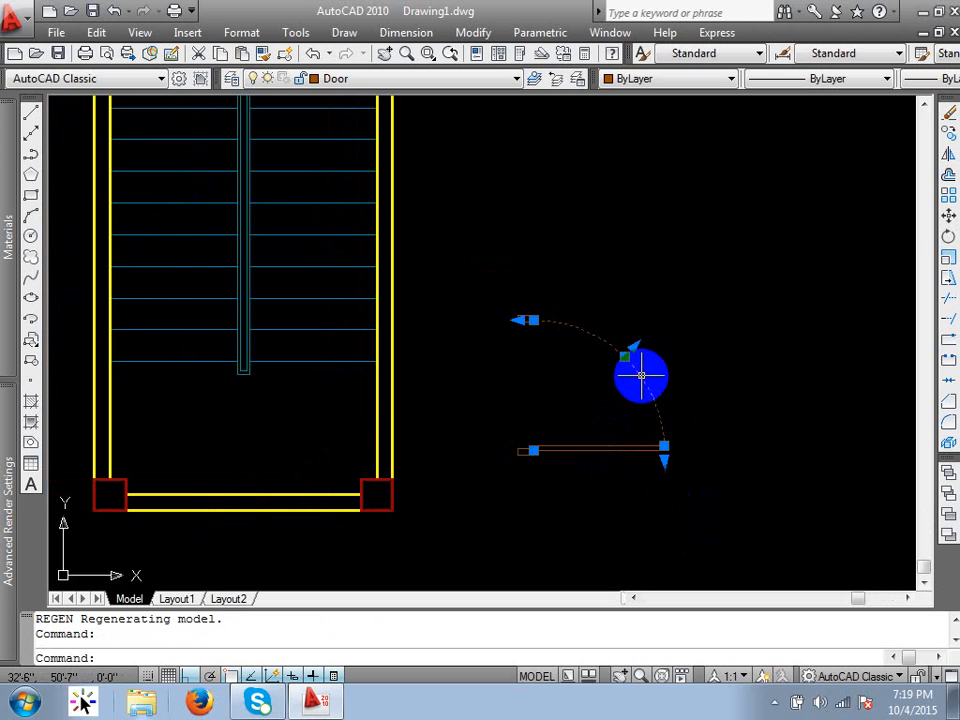
key("Escape")
left_click(632, 446)
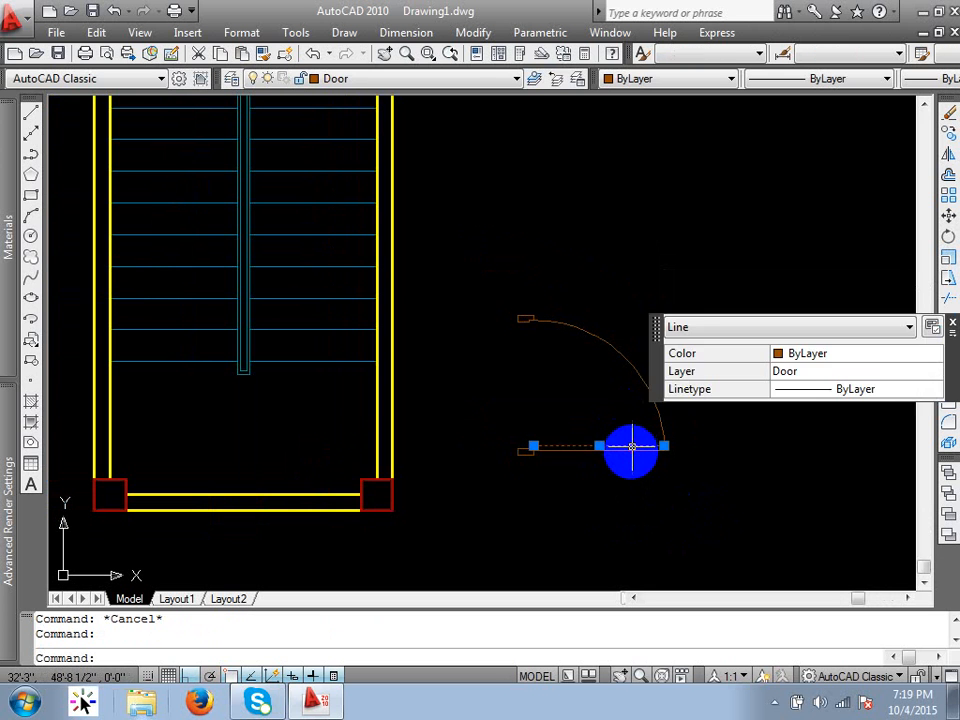
key("Escape")
scroll(528, 453, "up", 5)
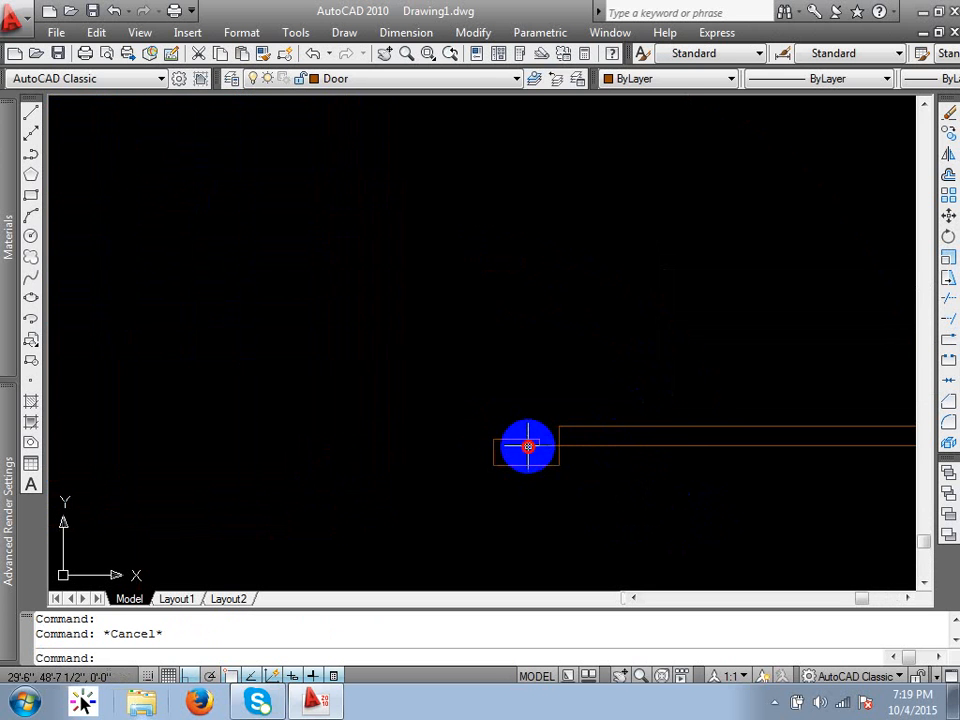
left_click(528, 446)
left_click(502, 422)
key("Escape")
scroll(512, 448, "down", 5)
left_click(460, 514)
left_click(680, 287)
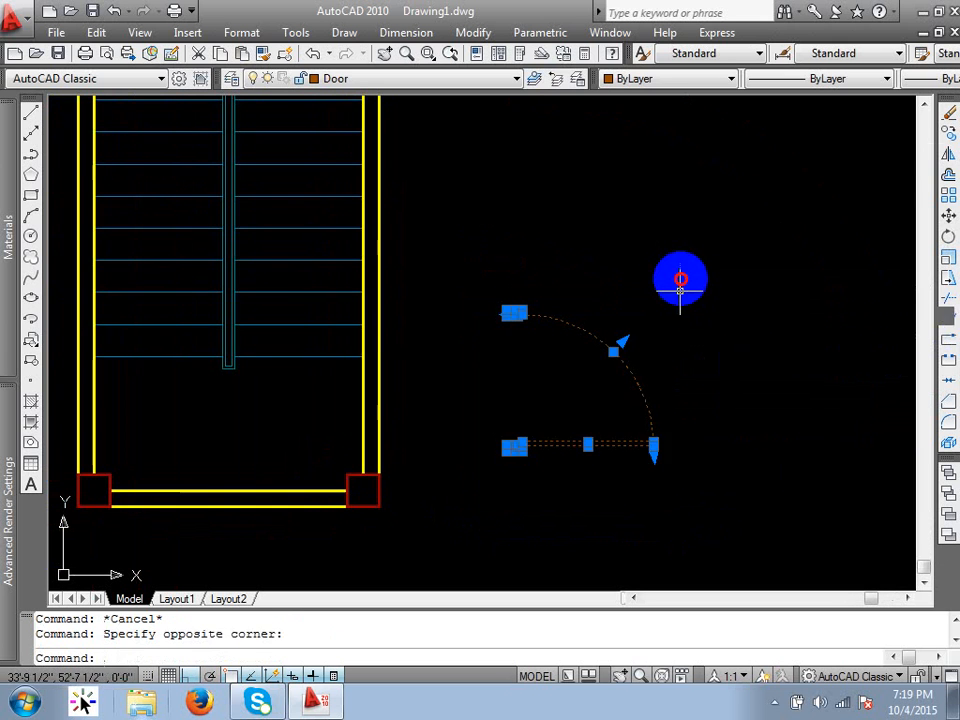
key("Escape")
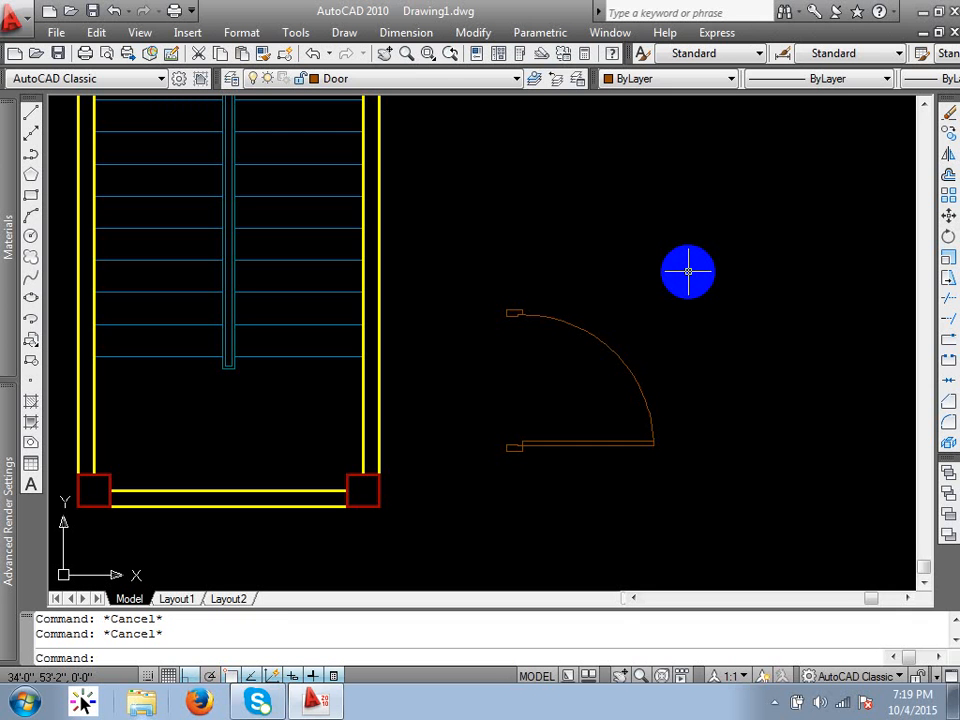
Step: Start a block definition from all of the door symbol's objects and name the block Door 40
left_click(688, 271)
left_click(439, 536)
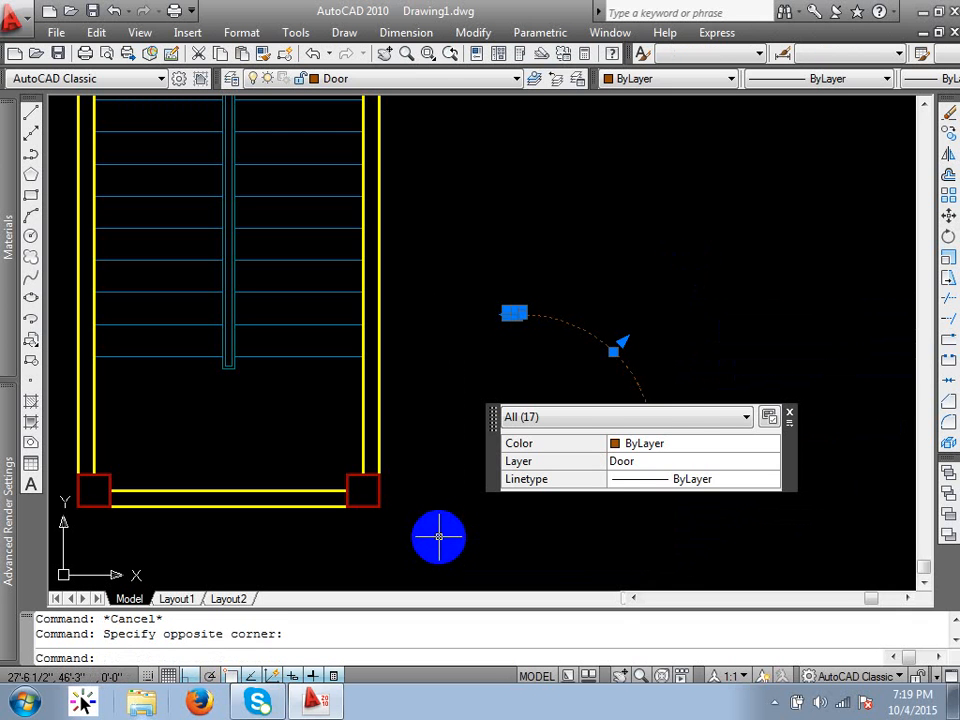
left_click(752, 251)
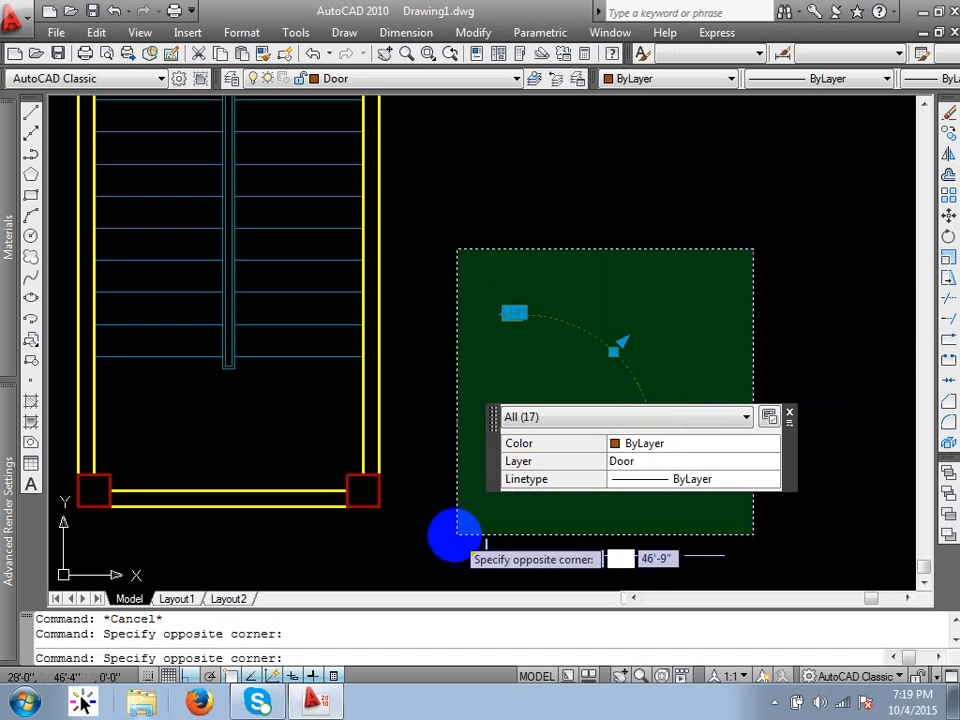
left_click(455, 536)
type("b")
key("Return")
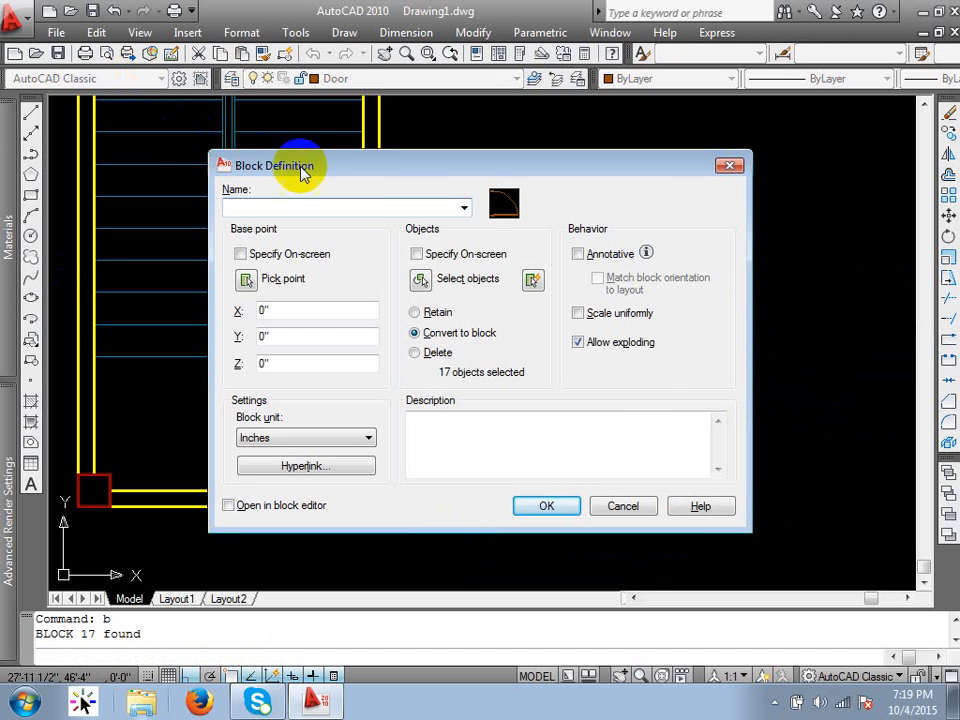
left_click_drag(303, 172, 475, 171)
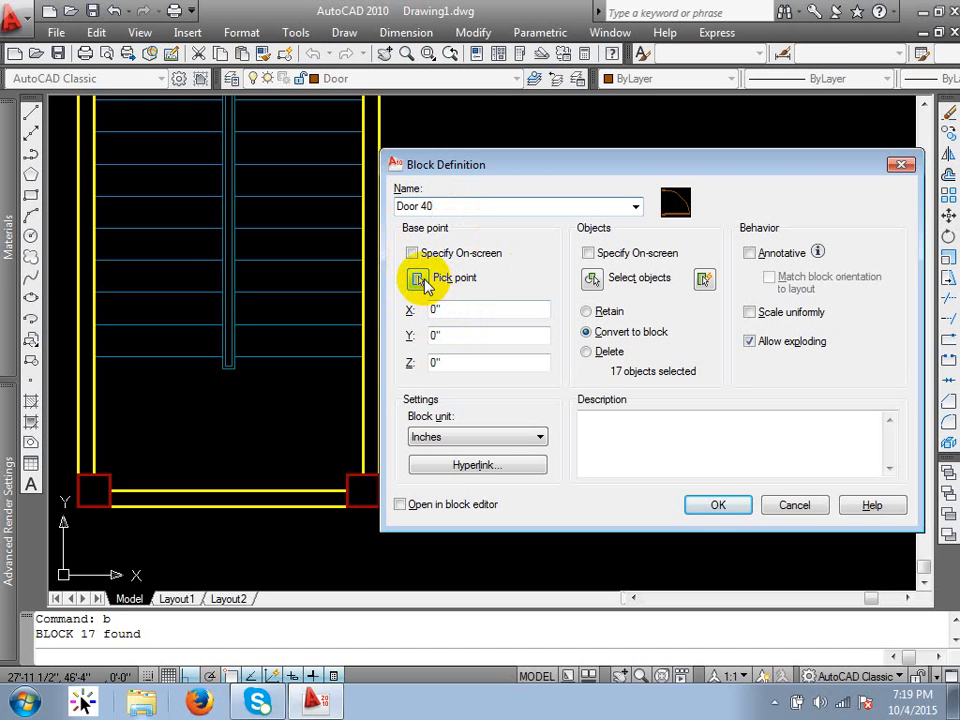
Step: Set the block's base point at the outer lower-left corner of the lower jamb
left_click(420, 280)
scroll(508, 435, "up", 3)
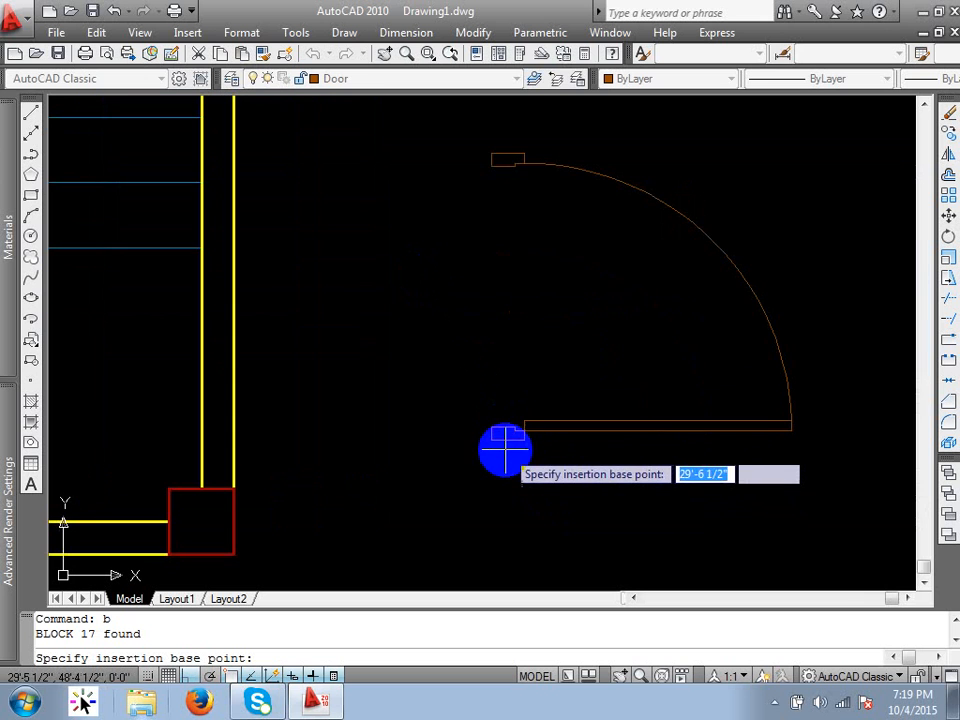
left_click(493, 440)
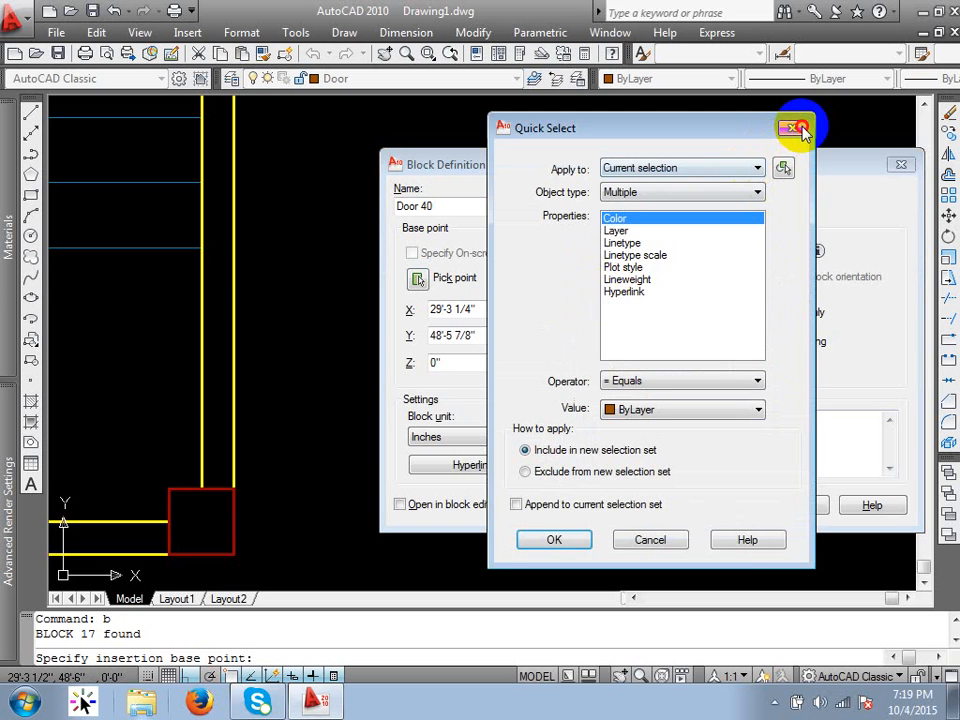
Step: Dismiss Quick Select, reselect the complete door symbol as the block's objects and create the block with Convert to block
left_click(799, 128)
left_click(593, 281)
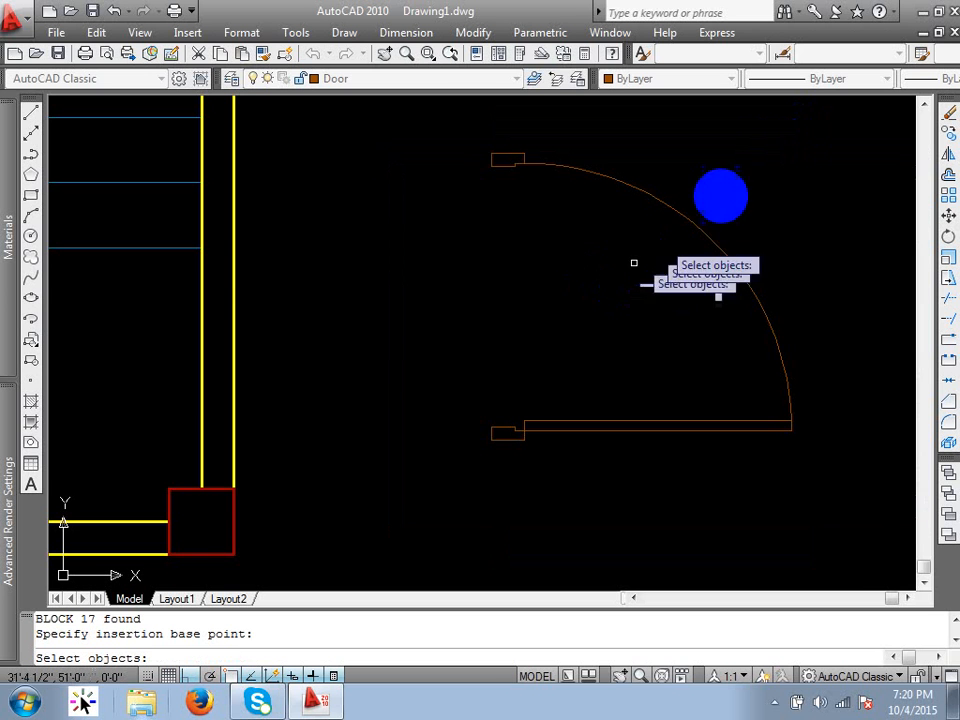
left_click(806, 135)
left_click(440, 478)
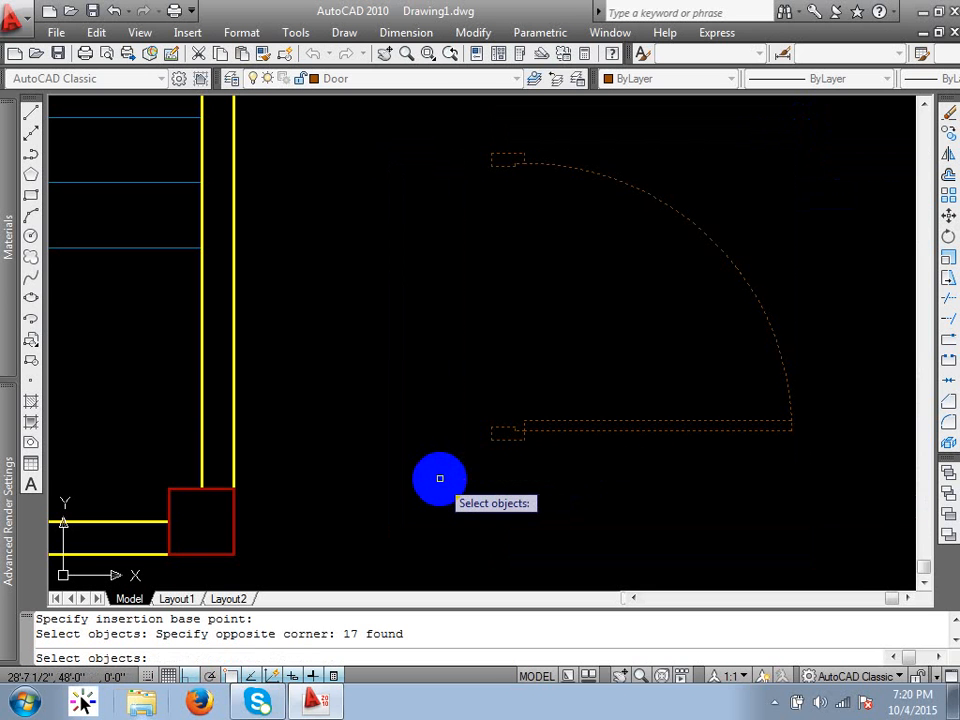
key("Return")
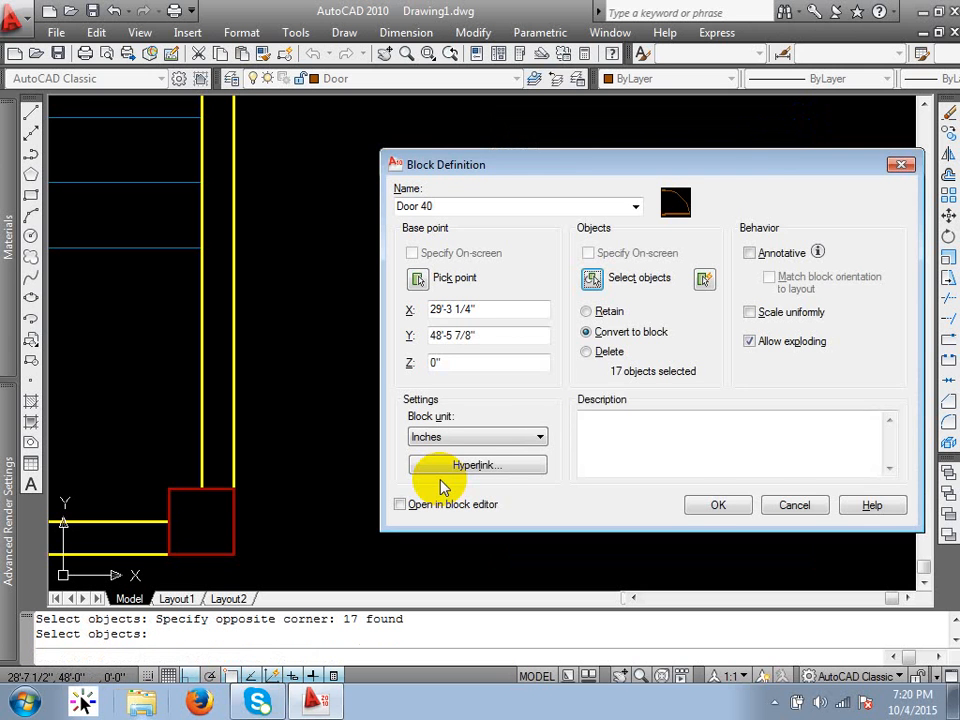
left_click(719, 505)
Step: Close the block definition and select parts of the door symbol to check that it behaves as a single block
left_click(686, 431)
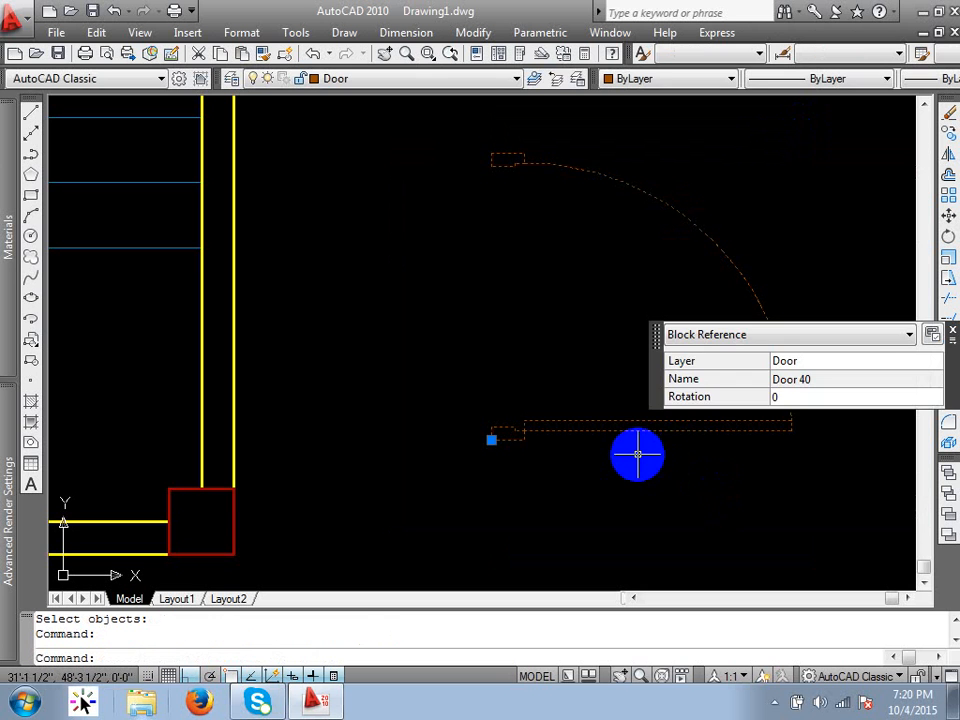
key("Escape")
left_click(643, 442)
left_click(628, 430)
key("Escape")
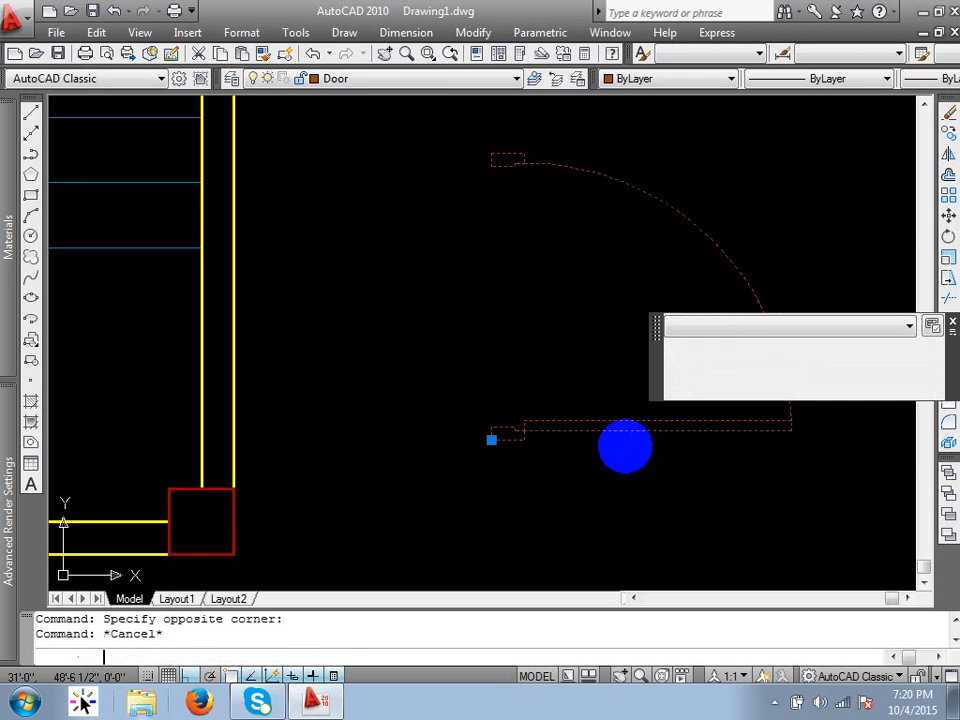
scroll(625, 445, "down", 3)
left_click(624, 446)
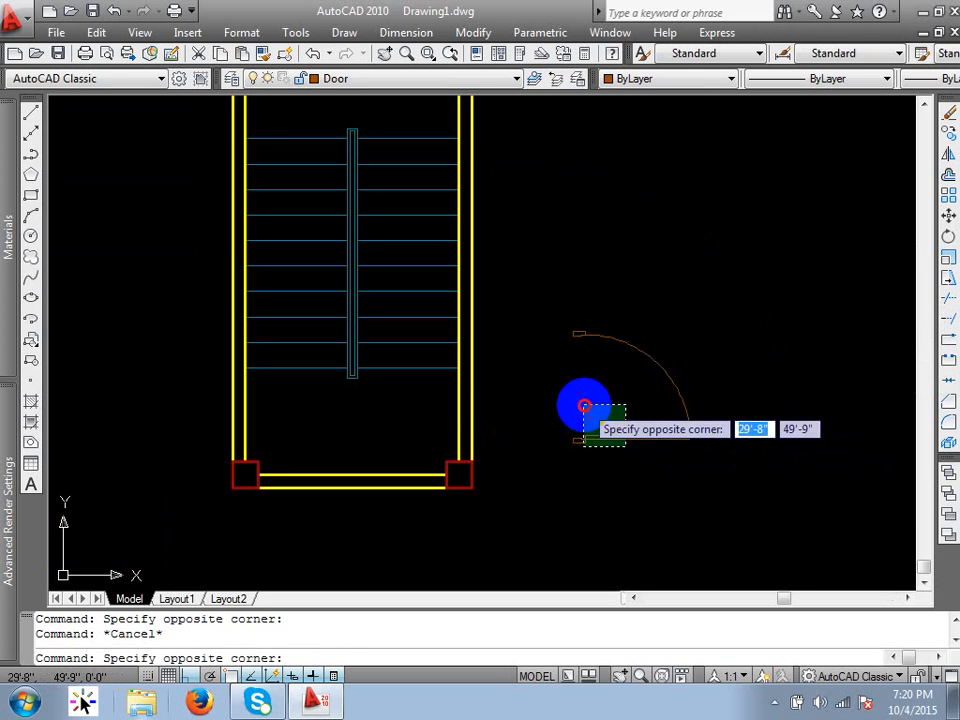
left_click(584, 406)
key("Escape")
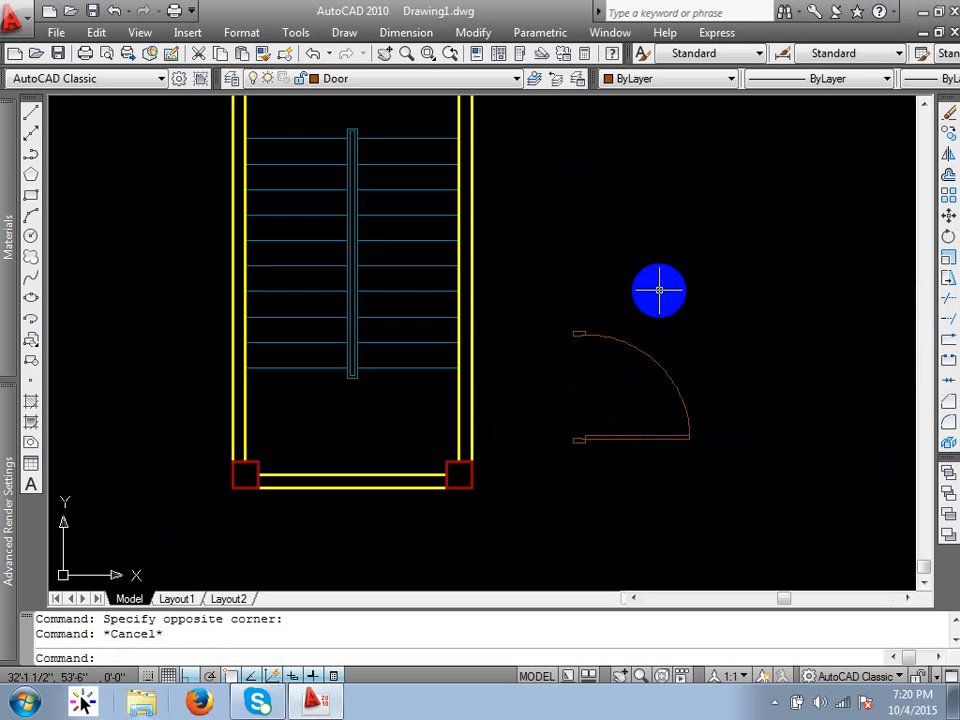
key("Escape")
Step: Erase the original Door 40 block reference from the drawing
left_click(640, 329)
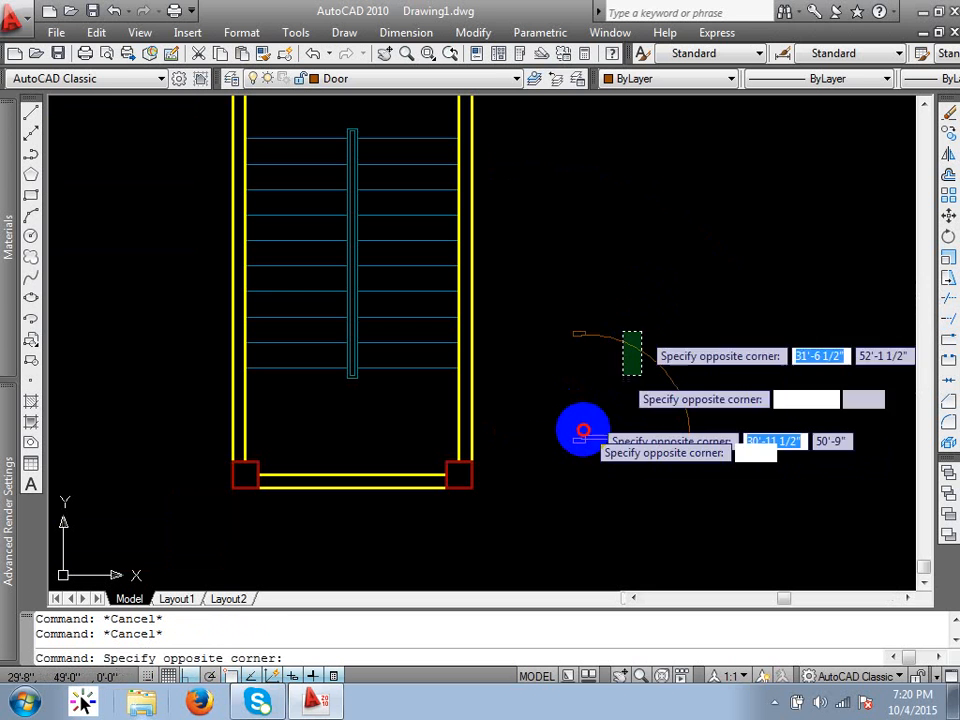
left_click(583, 430)
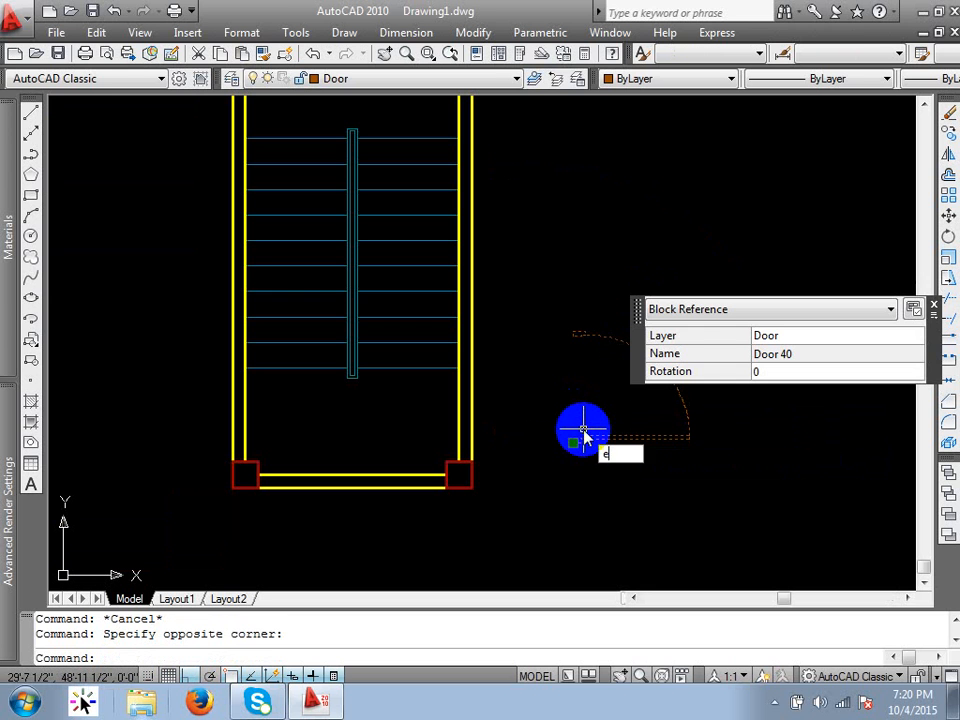
type("e")
key("Return")
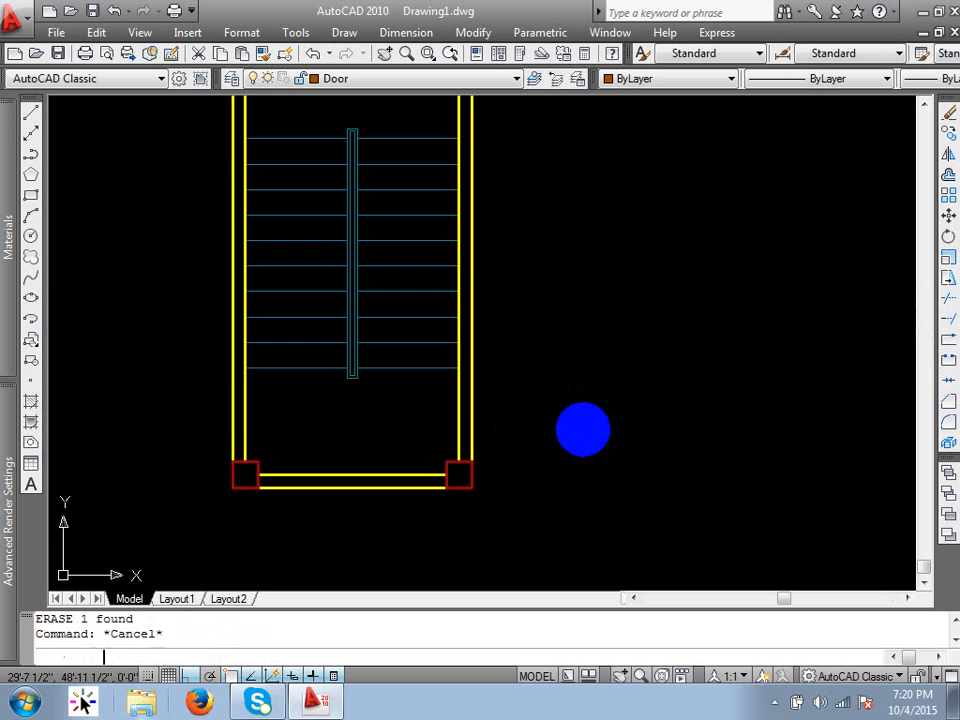
Step: Insert the Door 40 block at scale 1.0 and angle 0, placing it in the empty space beside the staircase's lower-right column
mouse_move(617, 199)
middle_mouse_down()
mouse_move(611, 246)
mouse_move(562, 300)
middle_mouse_up()
scroll(611, 246, "down", 2)
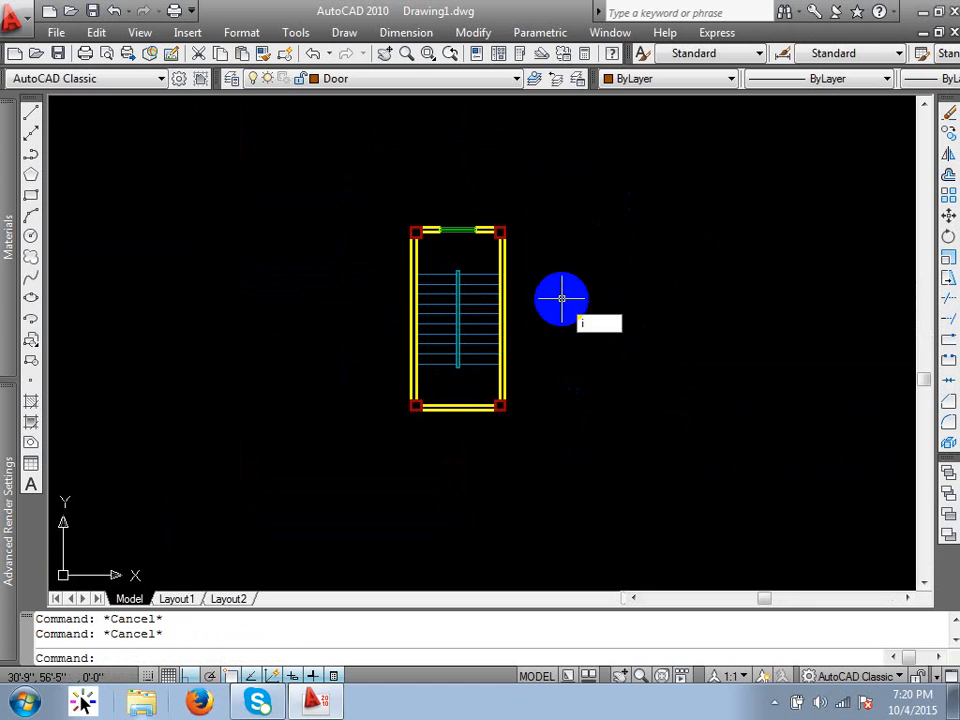
key("Return")
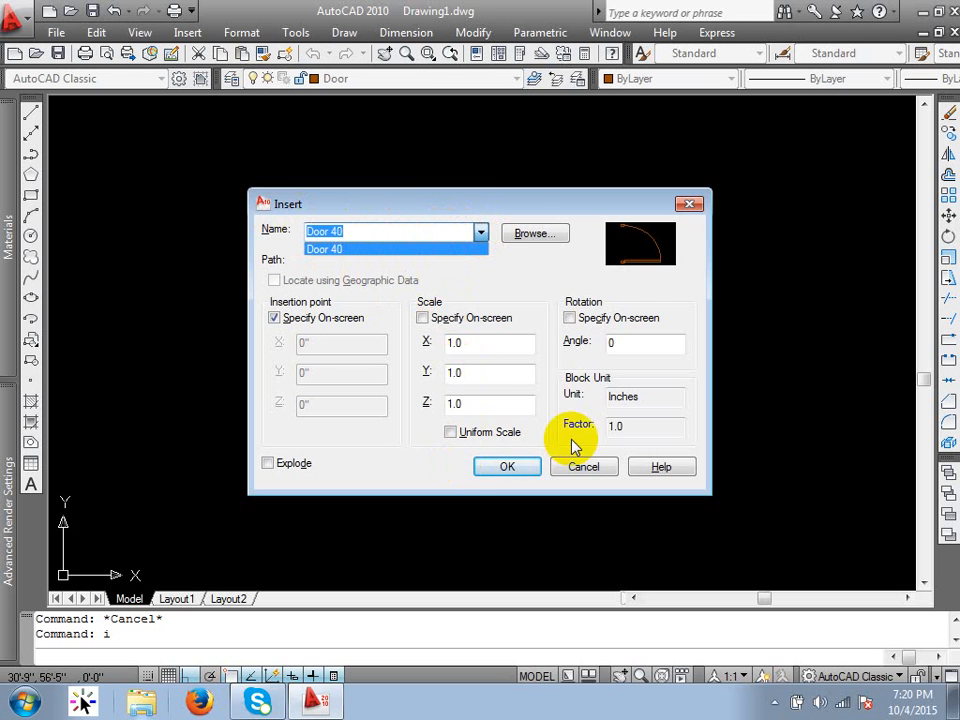
left_click(518, 208)
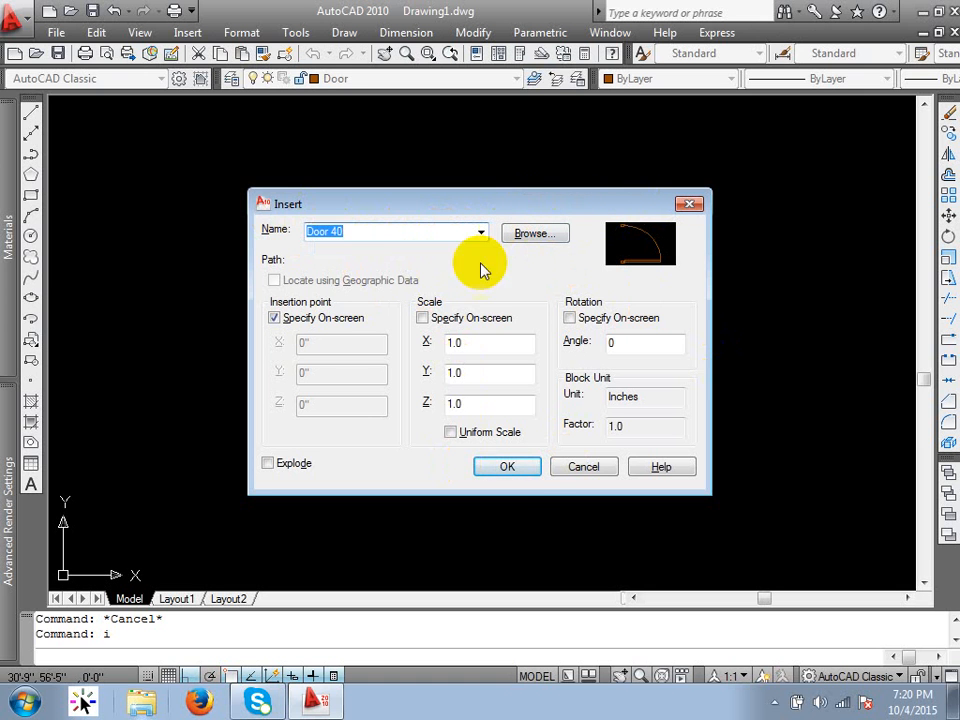
left_click(510, 470)
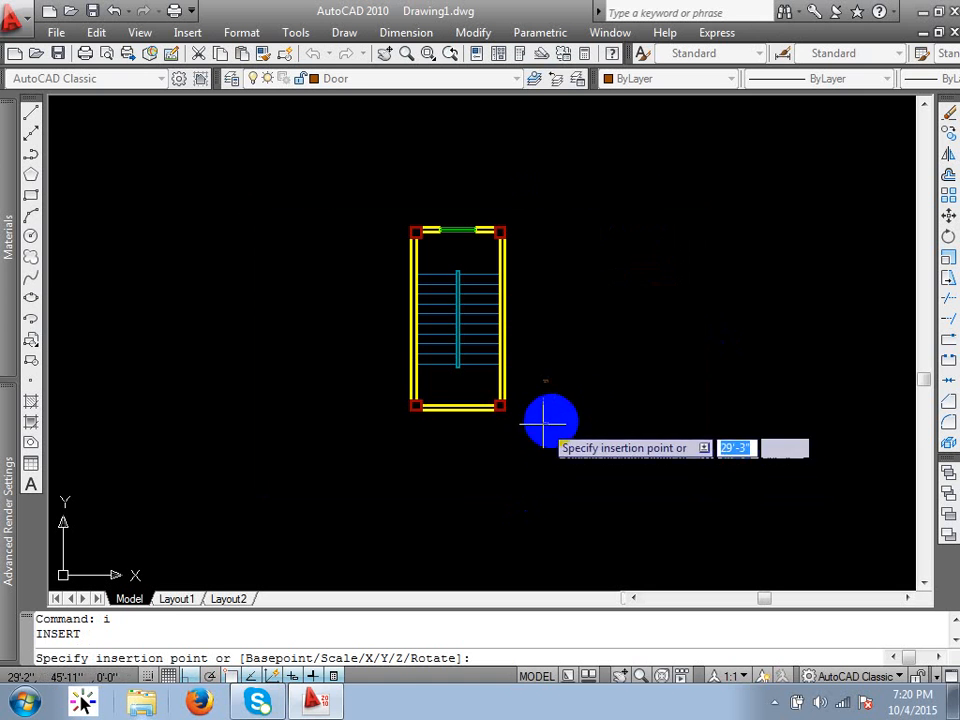
scroll(583, 407, "up", 5)
scroll(489, 424, "down", 3)
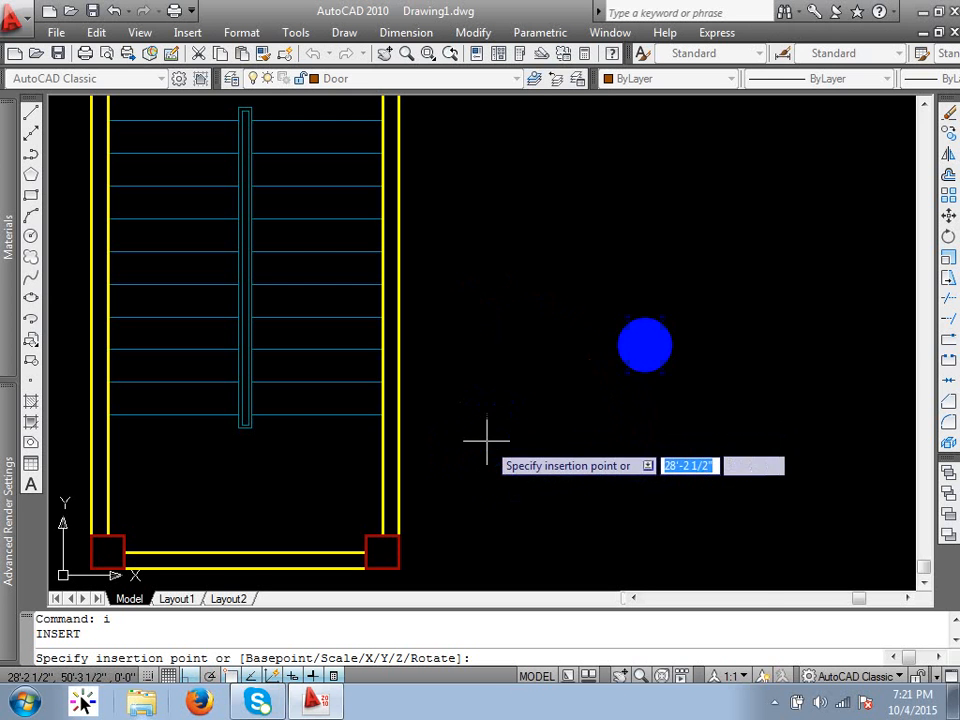
scroll(671, 300, "down", 2)
left_click(594, 481)
scroll(517, 496, "up", 3)
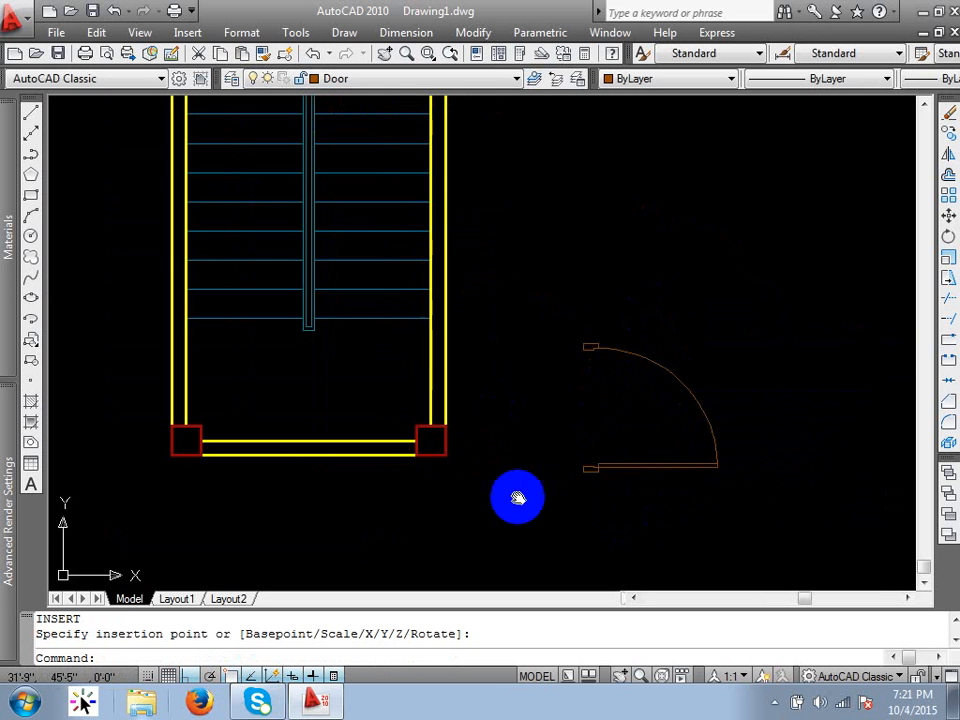
Step: Regenerate the drawing and inspect the inserted door block beside the staircase
key("Escape")
key("Escape")
type("re")
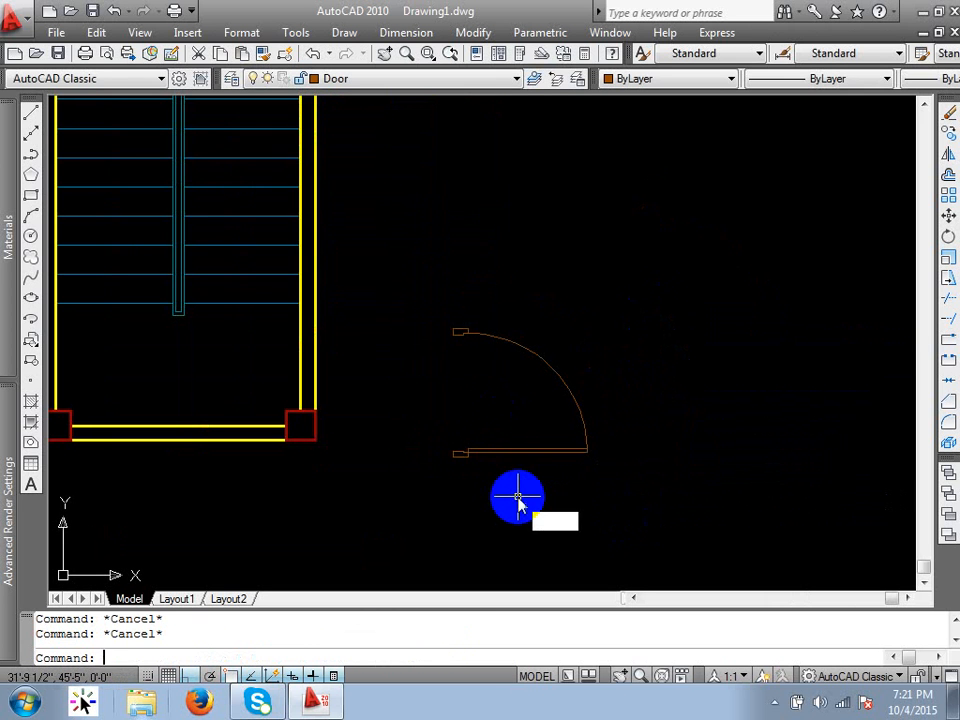
key("Return")
scroll(553, 357, "down", 2)
middle_click_drag(545, 428, 561, 444)
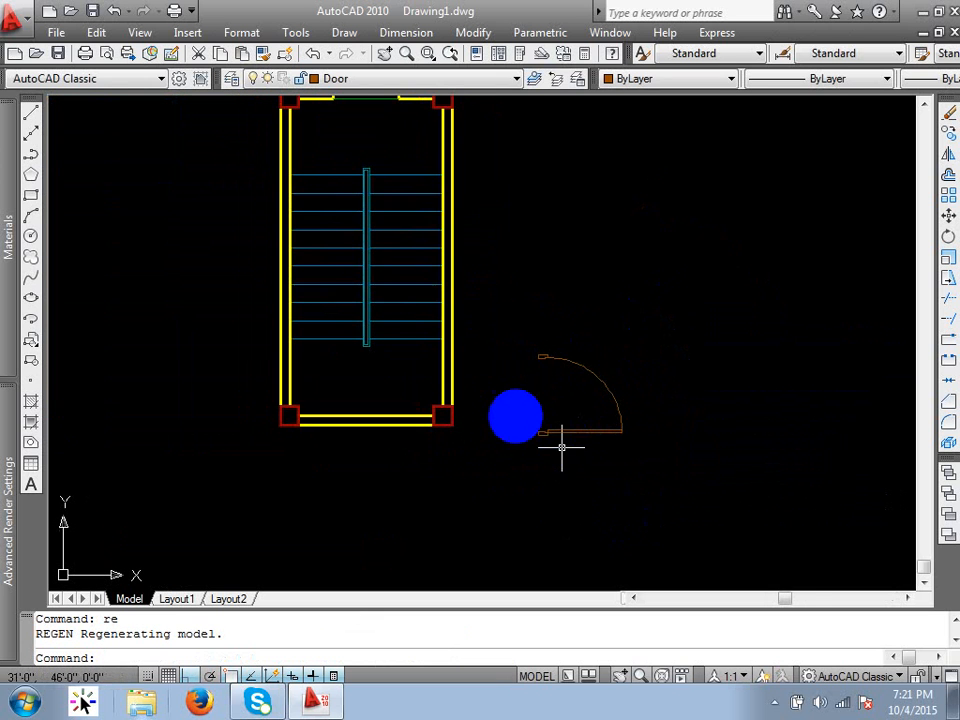
scroll(508, 420, "up", 2)
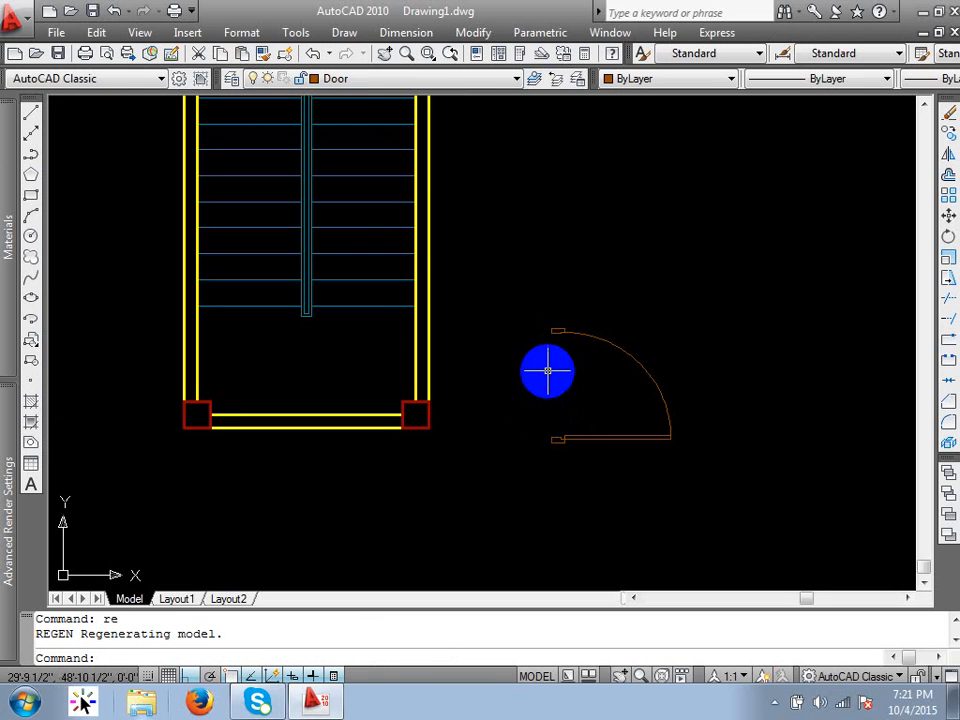
scroll(578, 388, "down", 3)
scroll(583, 390, "up", 2)
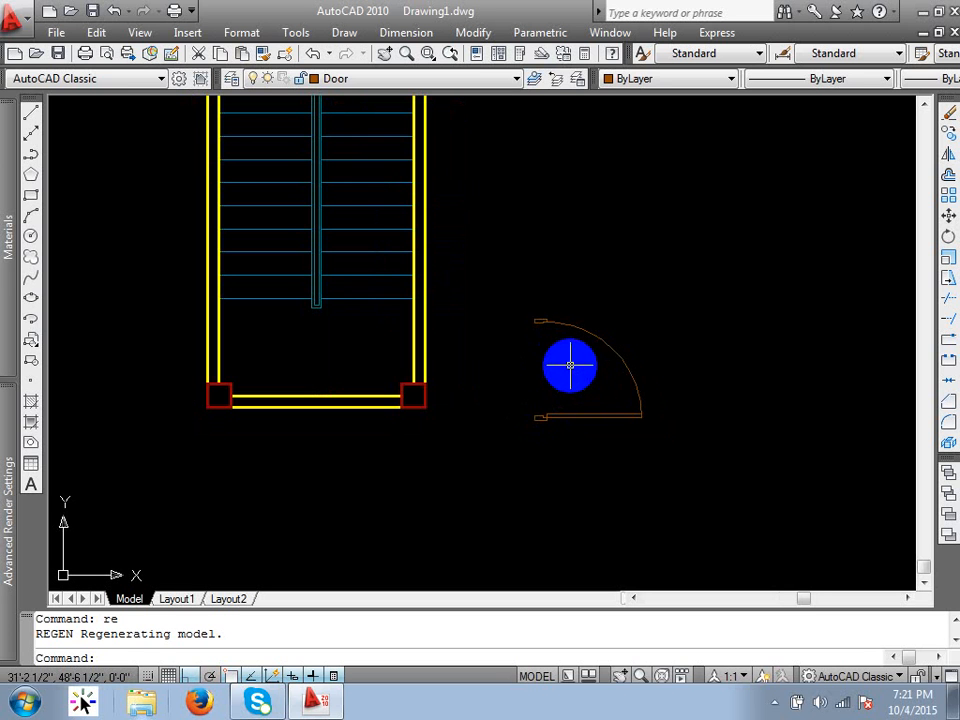
Step: Rotate the door block to 270 degrees about the outer lower-left corner of its lower jamb
key("Escape")
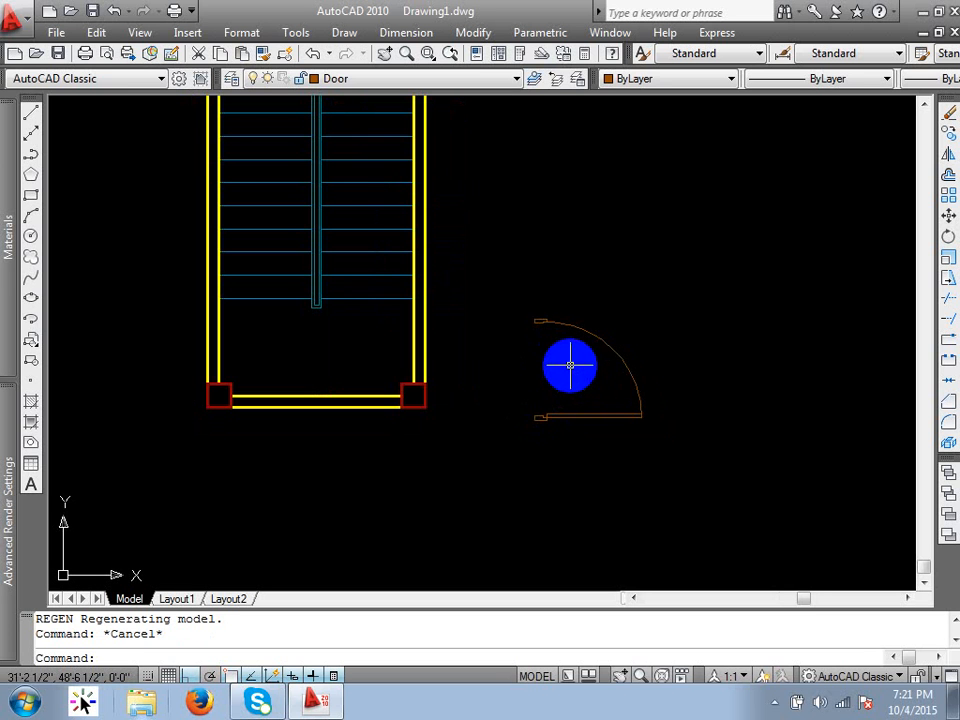
type("ro")
key("Return")
left_click(571, 362)
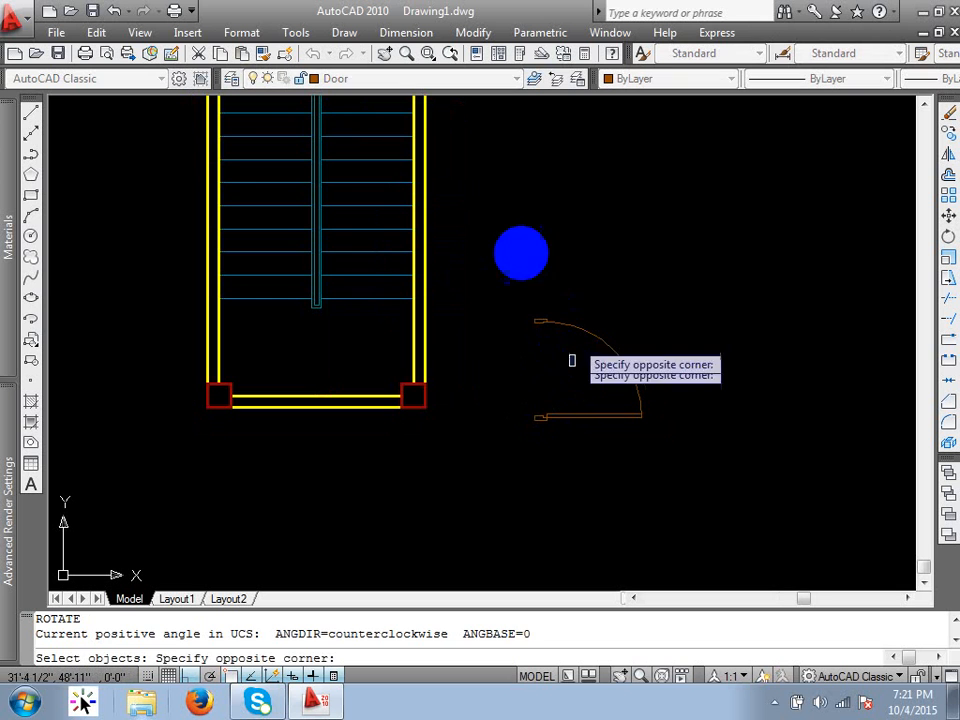
left_click(516, 253)
scroll(532, 426, "up", 5)
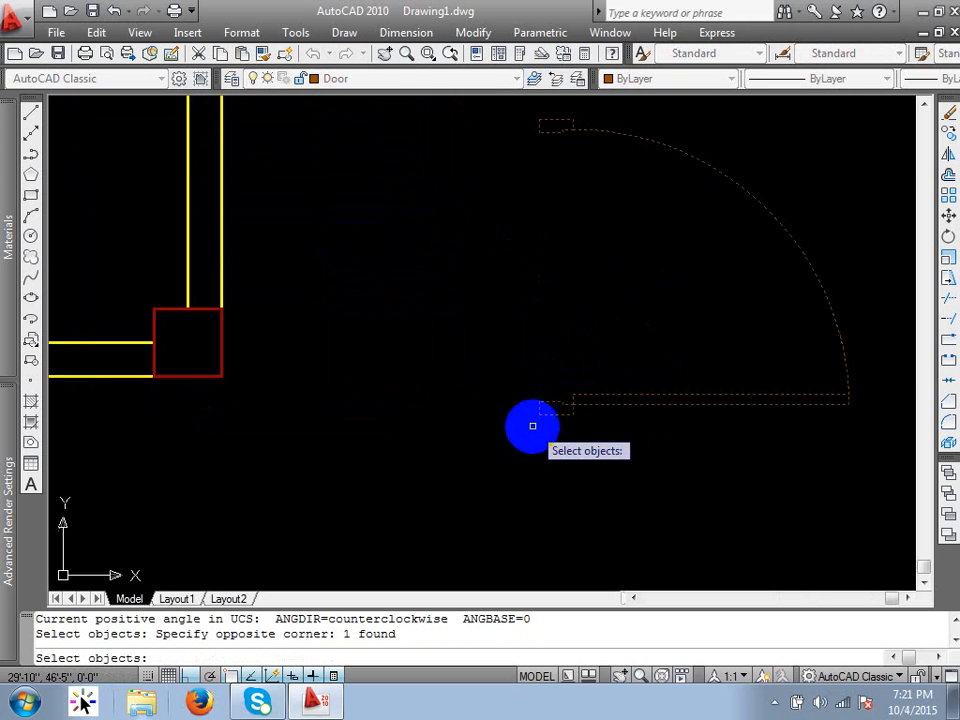
scroll(532, 426, "up", 2)
key("Return")
left_click(540, 407)
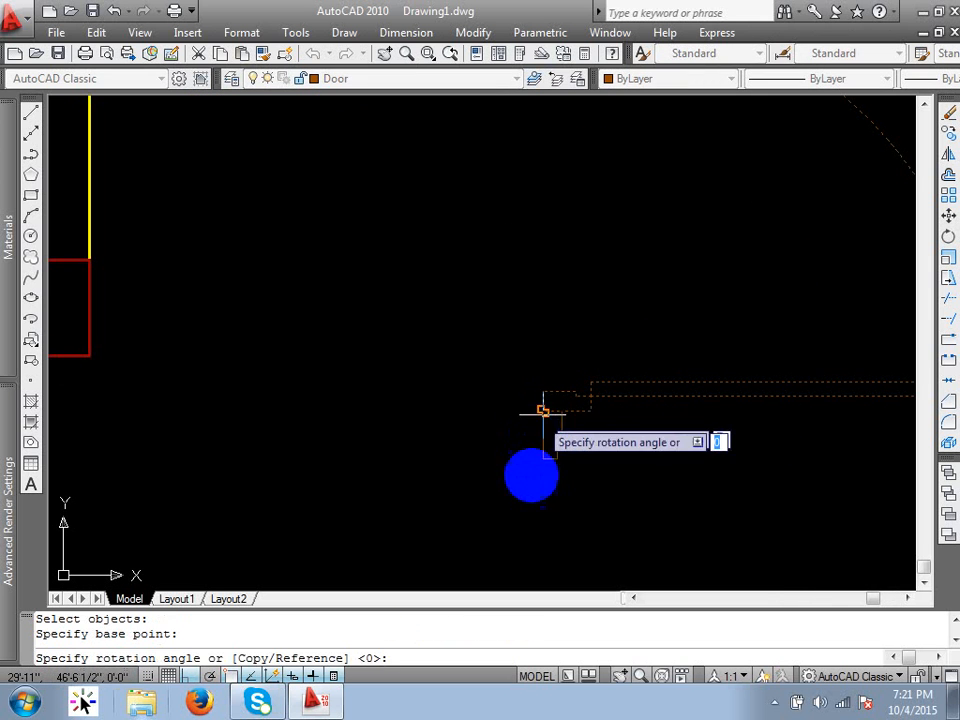
left_click(533, 484)
scroll(606, 369, "down", 5)
middle_click_drag(606, 369, 621, 448)
scroll(602, 420, "up", 3)
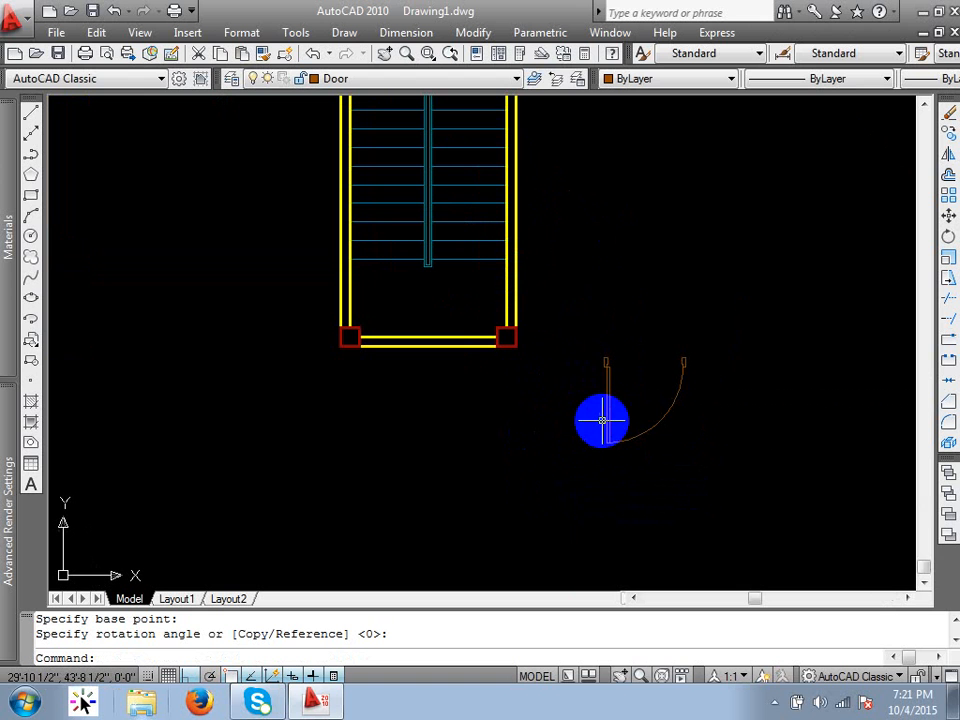
Step: Rotate the door block 180 degrees about a point just above and beside its hinge jamb
type("ro")
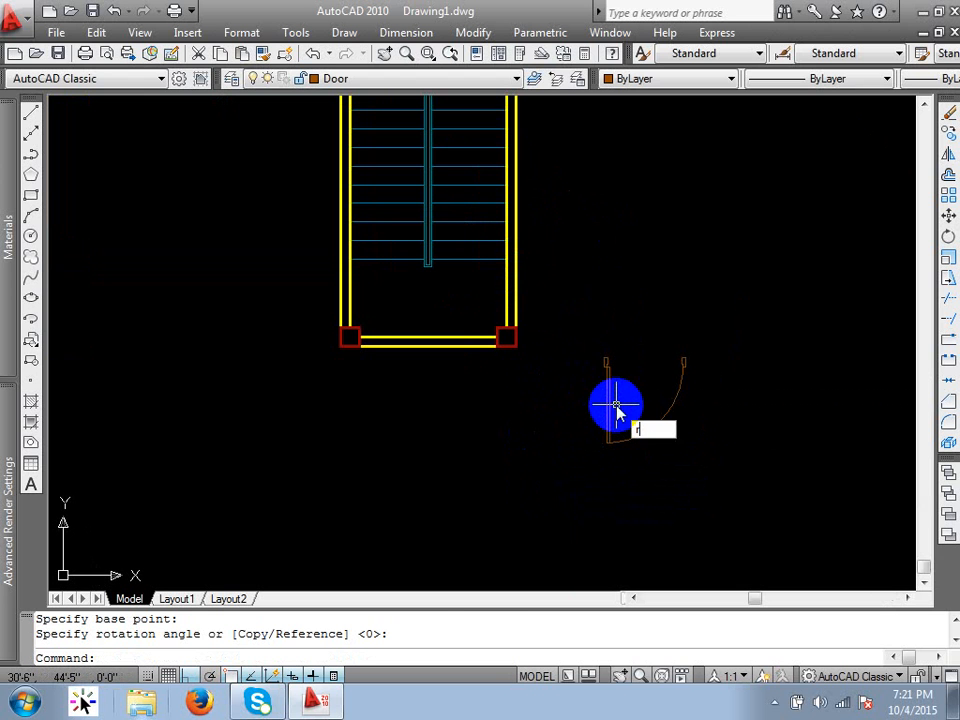
key("Return")
left_click(608, 373)
key("Return")
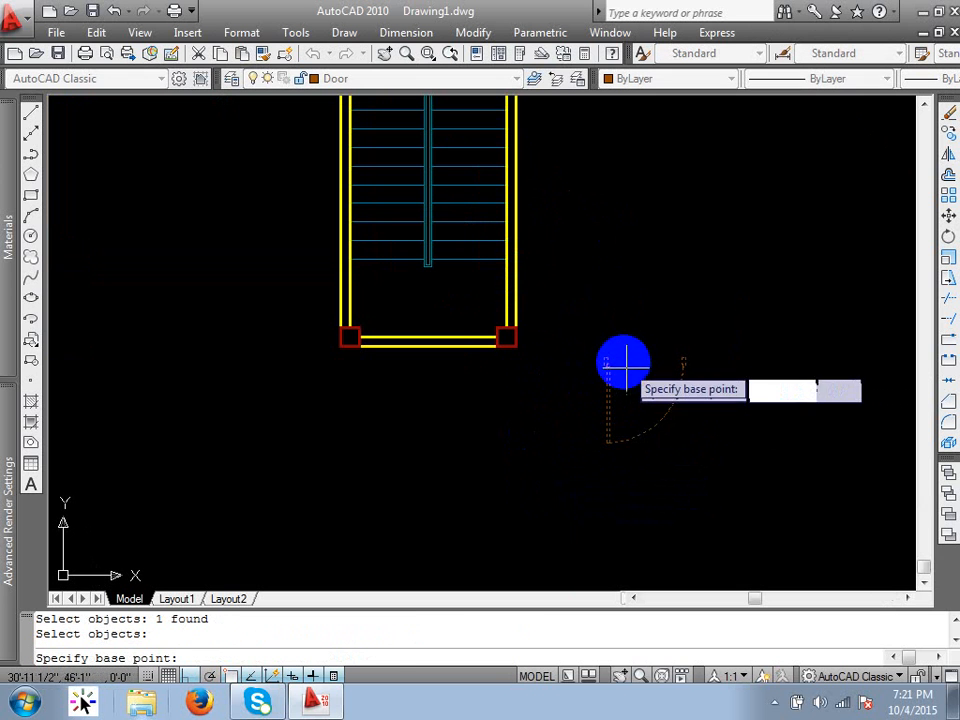
left_click(622, 347)
left_click(553, 287)
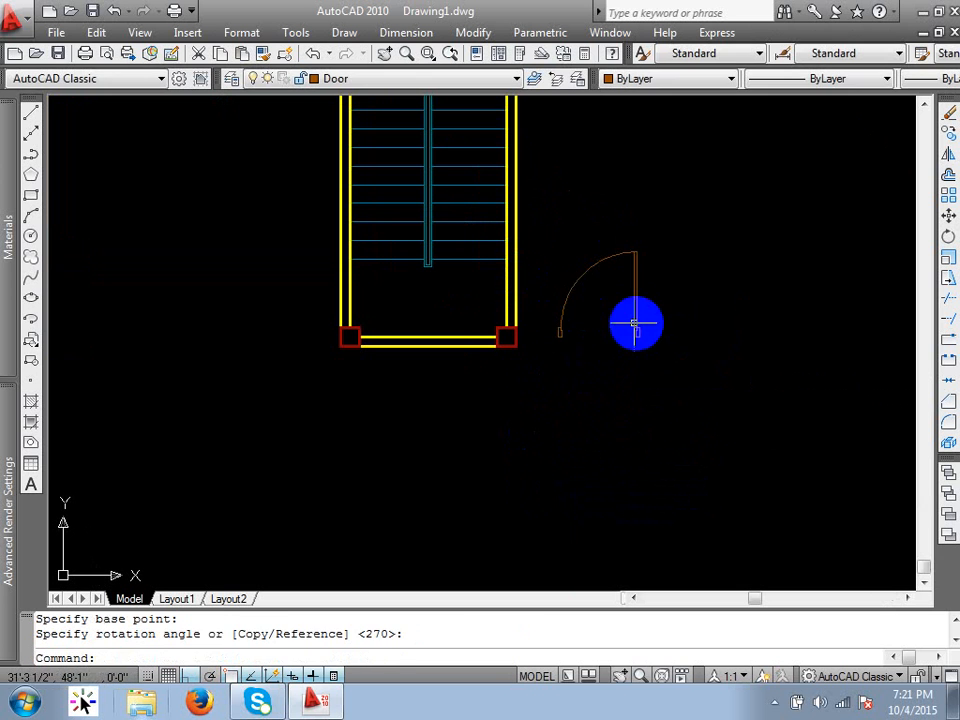
Step: Rotate the door block 45 degrees about the outer lower corner of its hinge jamb
scroll(634, 345, "up", 4)
type("ro")
key("Return")
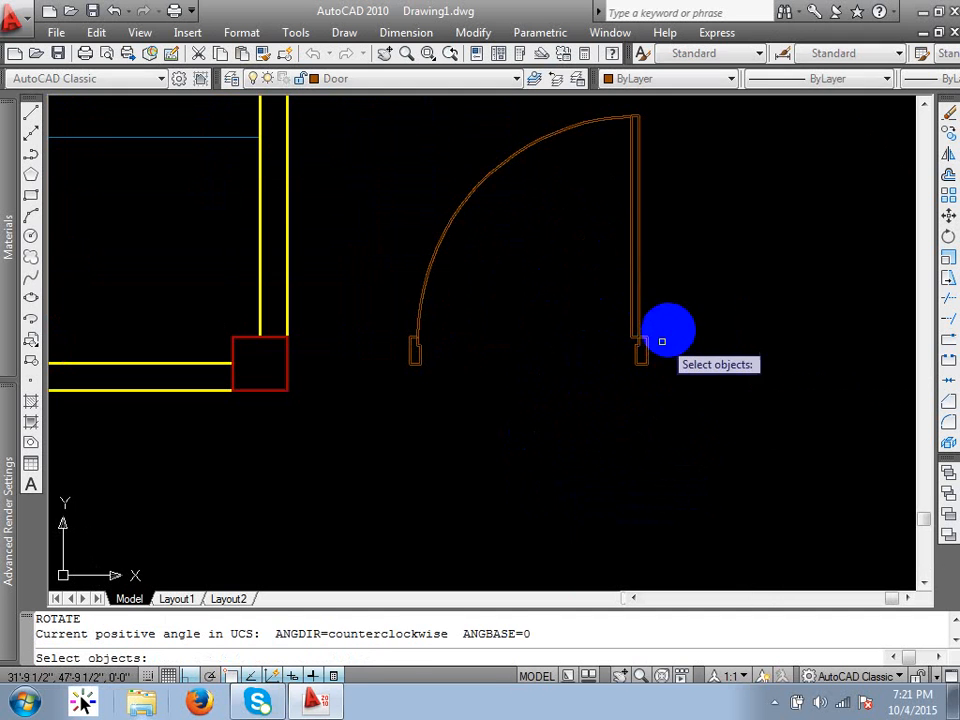
left_click(662, 336)
left_click(598, 381)
key("Return")
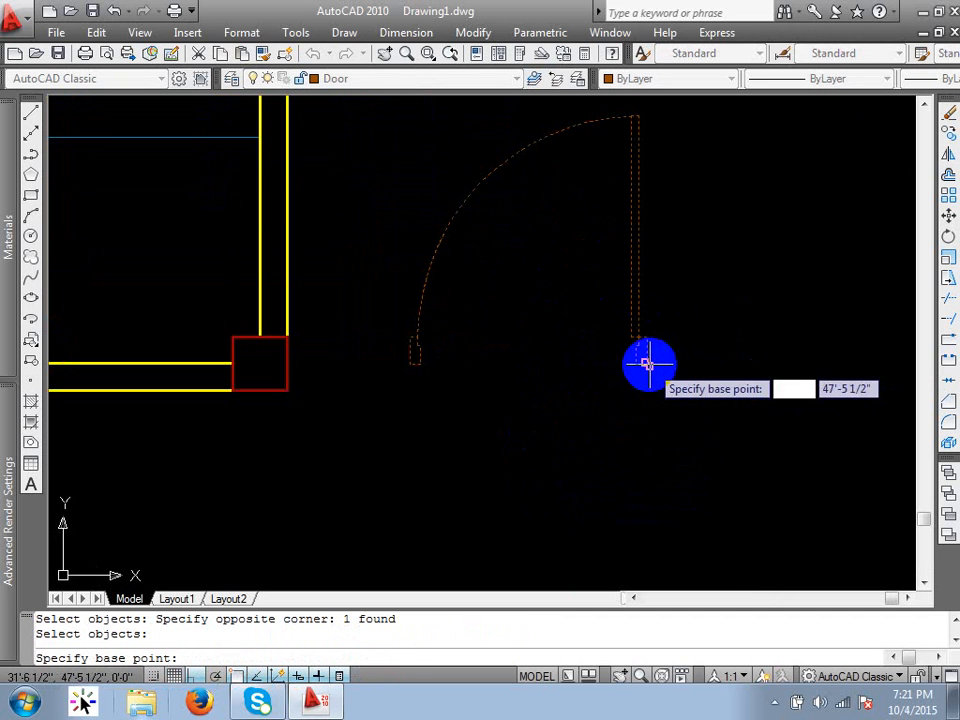
left_click(647, 367)
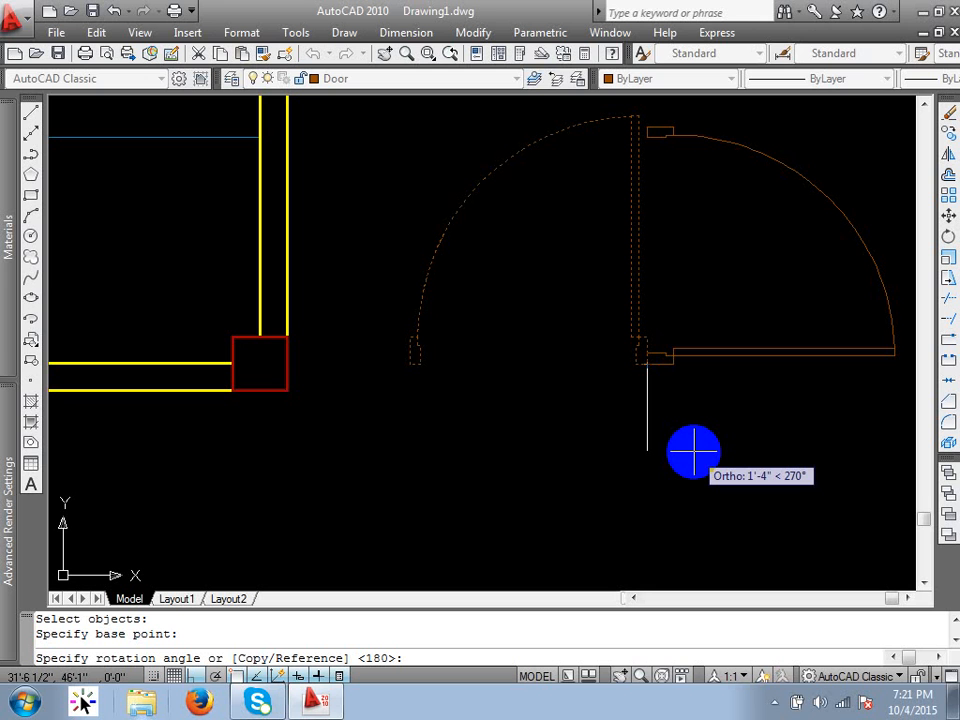
type("45")
key("Return")
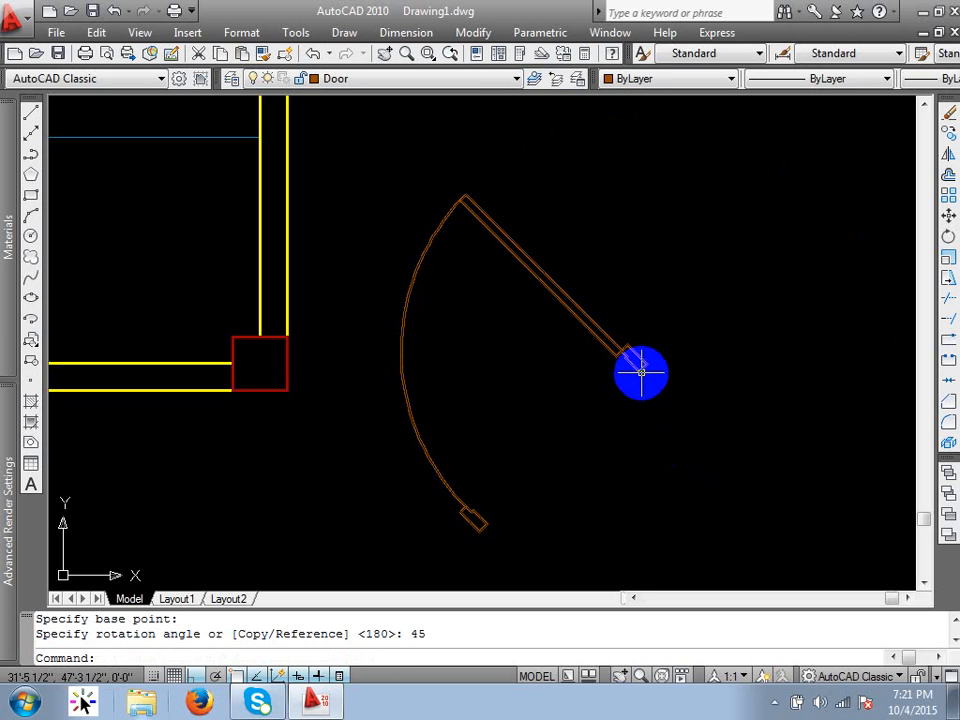
Step: Undo the 45-degree rotation of the door block
type("u")
key("Return")
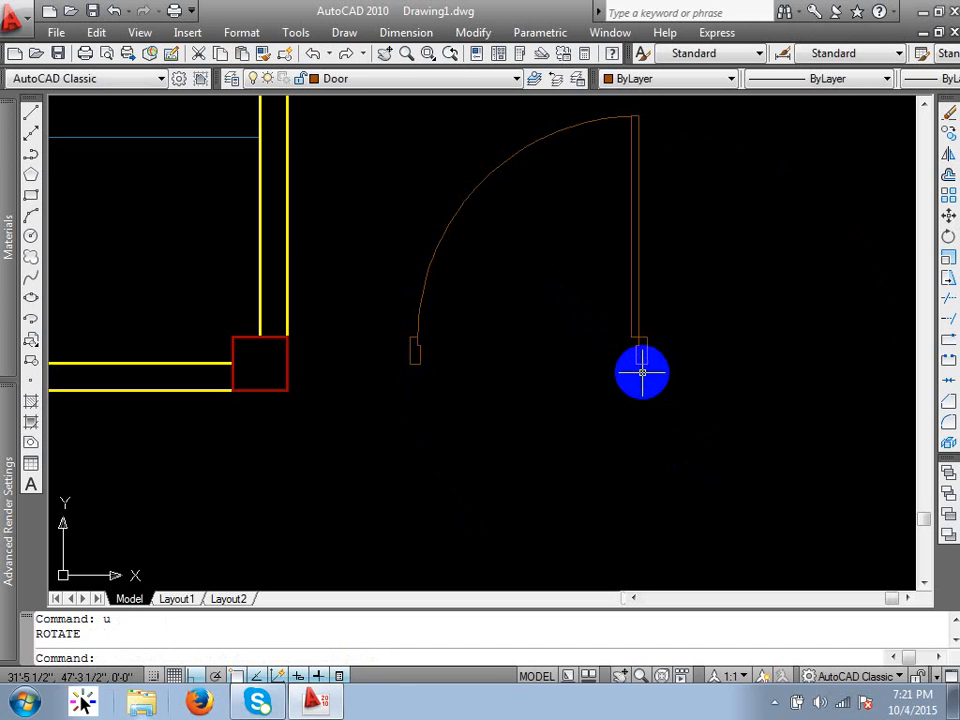
key("Escape")
Step: Mirror the door block across a vertical line through the outer edge of its hinge jamb, erasing the source
middle_click_drag(642, 372, 632, 465)
scroll(644, 452, "down", 2)
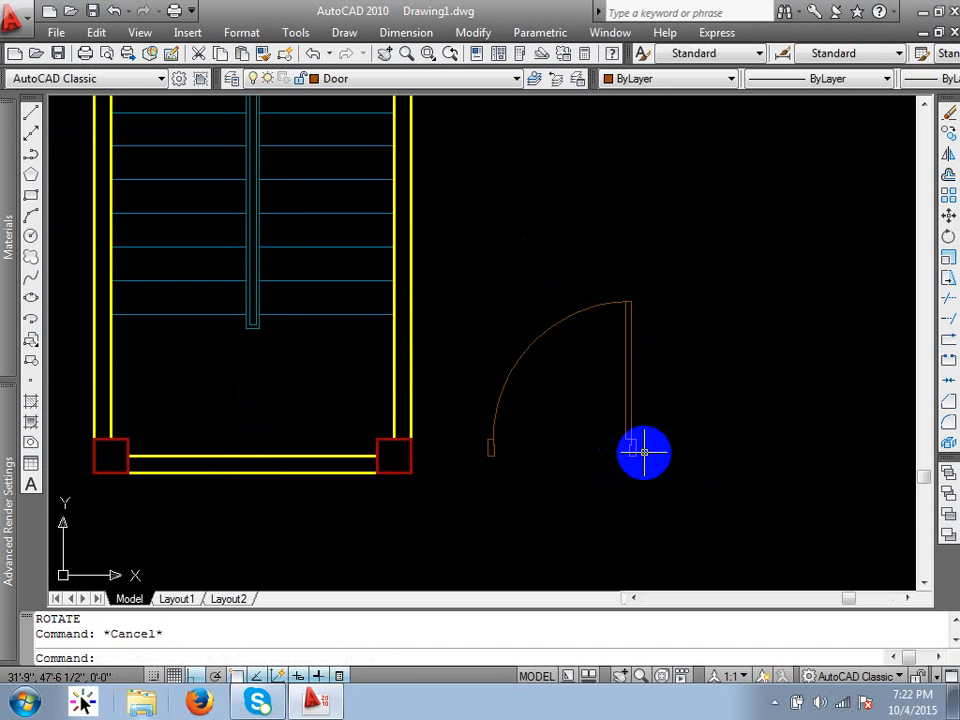
type("mi")
key("Return")
left_click(650, 410)
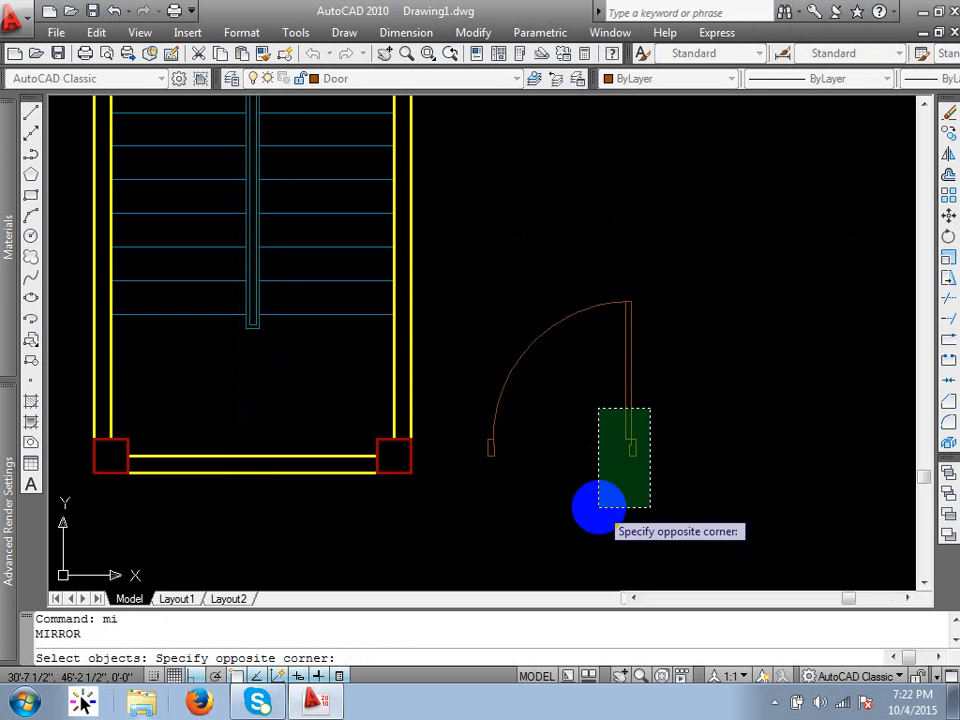
left_click(598, 507)
key("Return")
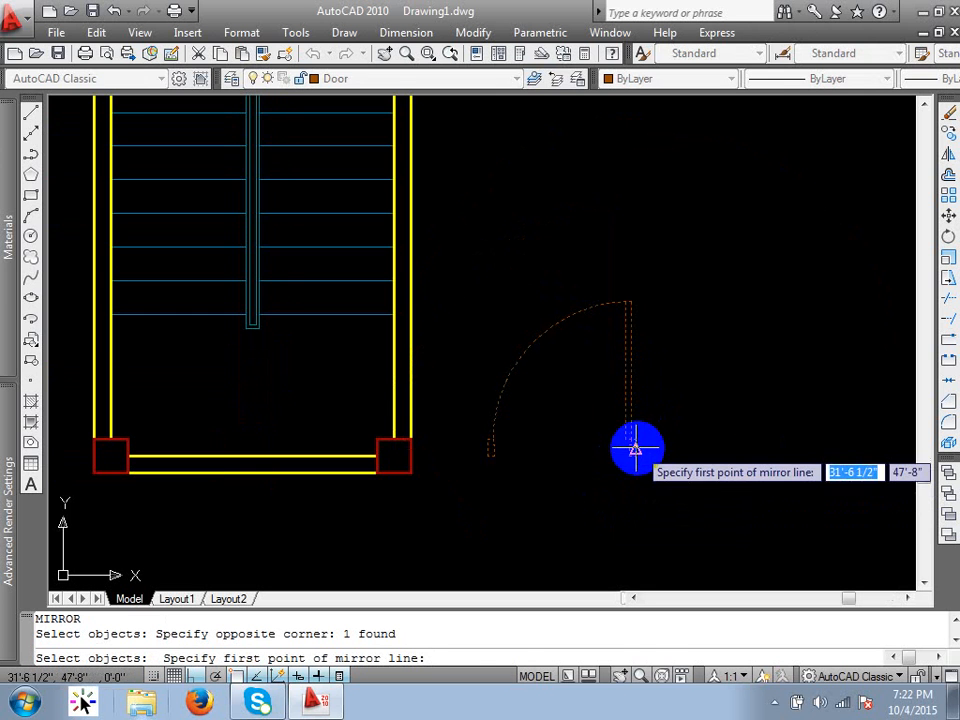
left_click(636, 449)
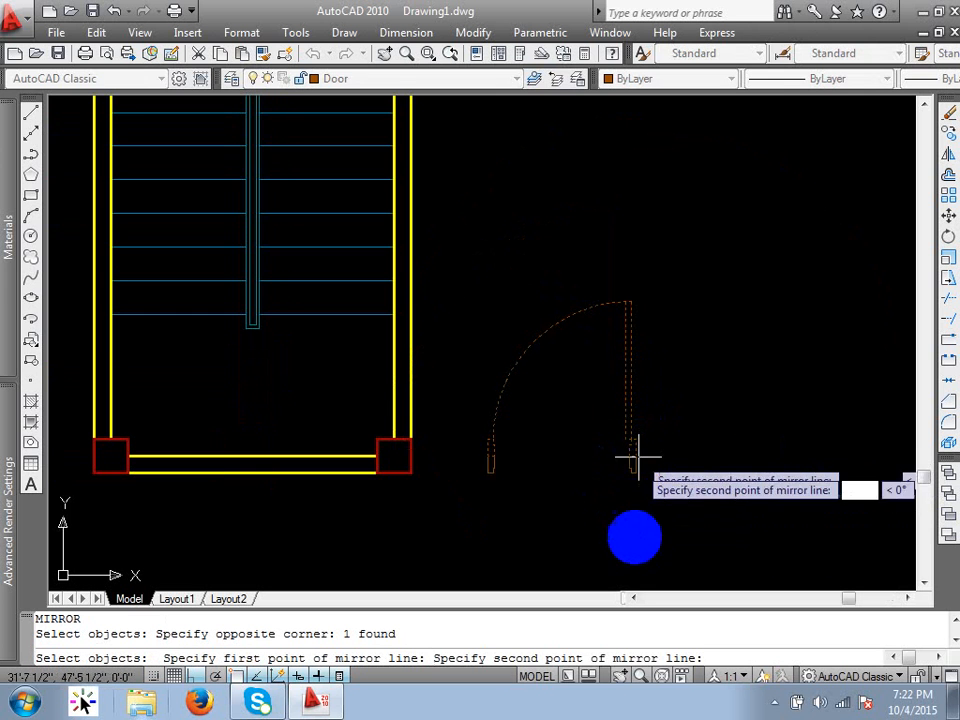
left_click(636, 546)
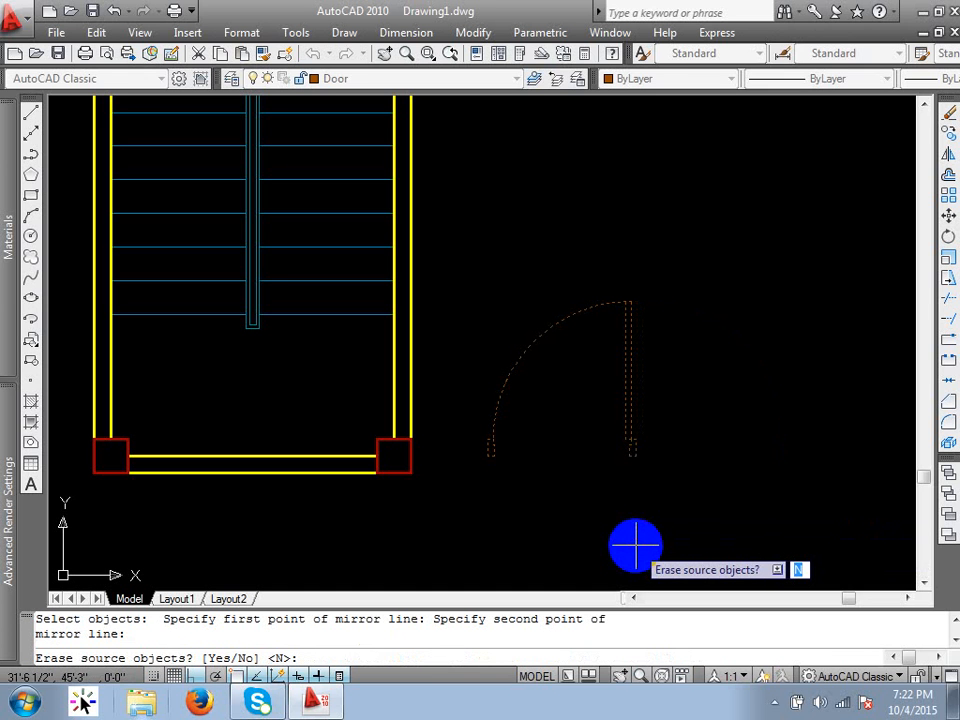
type("y")
key("Return")
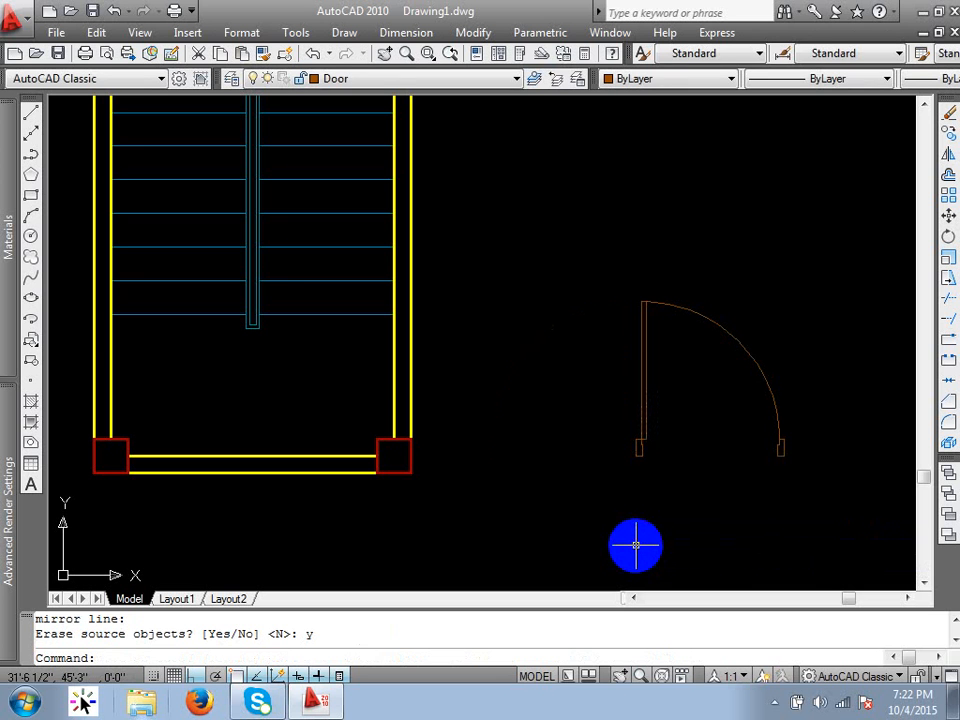
Step: Move the door block by its hinge jamb's outer lower corner to the lower inner corner of the staircase's lower-left column
type("m")
key("Return")
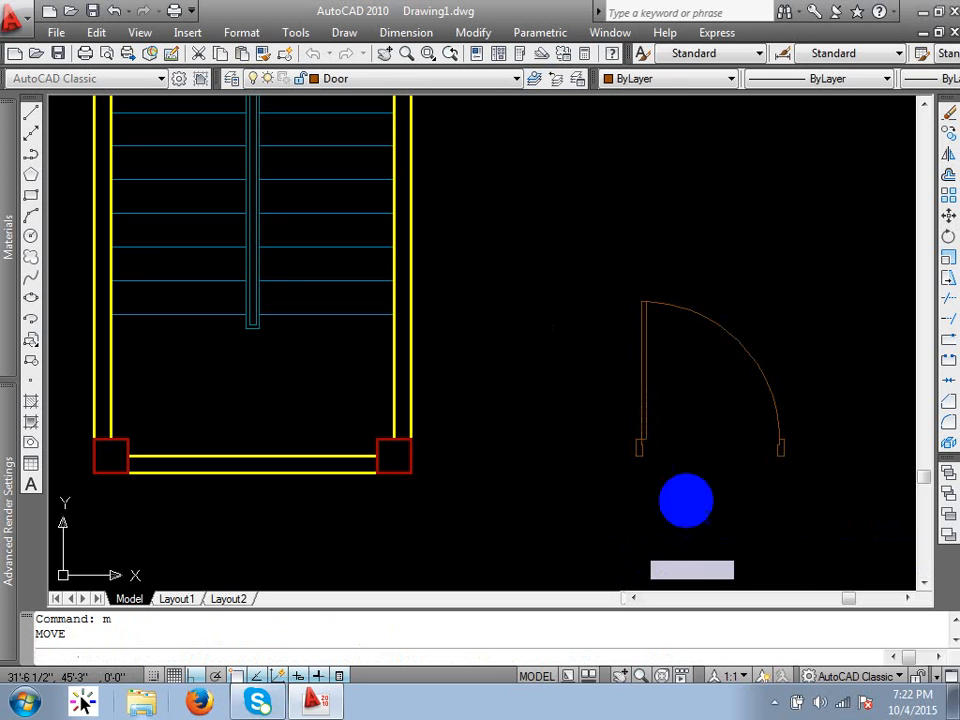
left_click(692, 493)
left_click(649, 422)
key("Return")
scroll(680, 530, "up", 5)
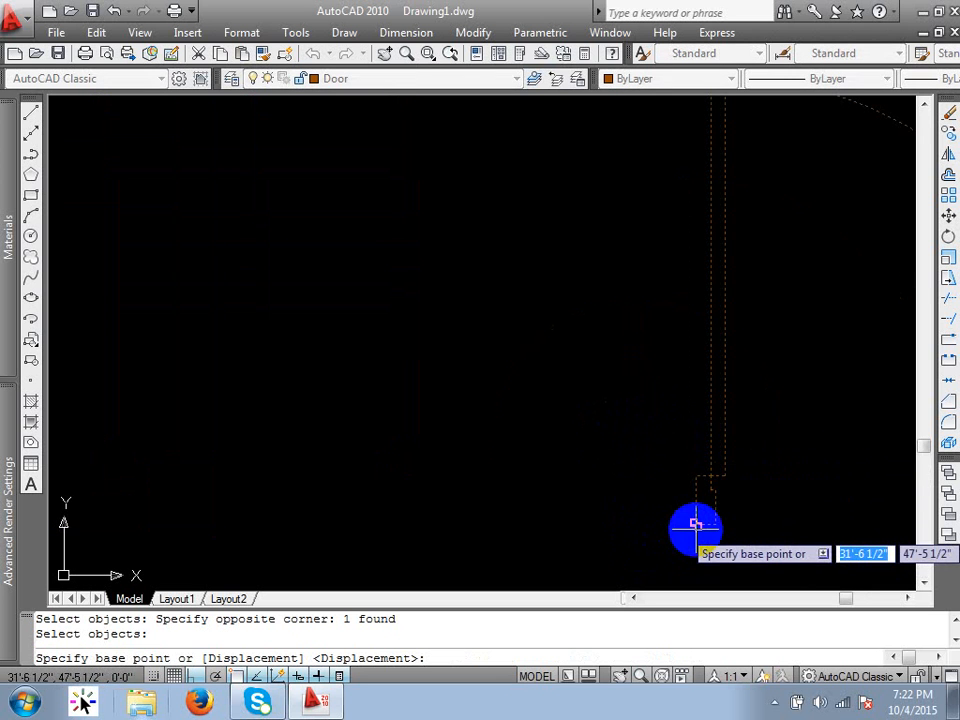
left_click(716, 466)
scroll(686, 467, "up", 4)
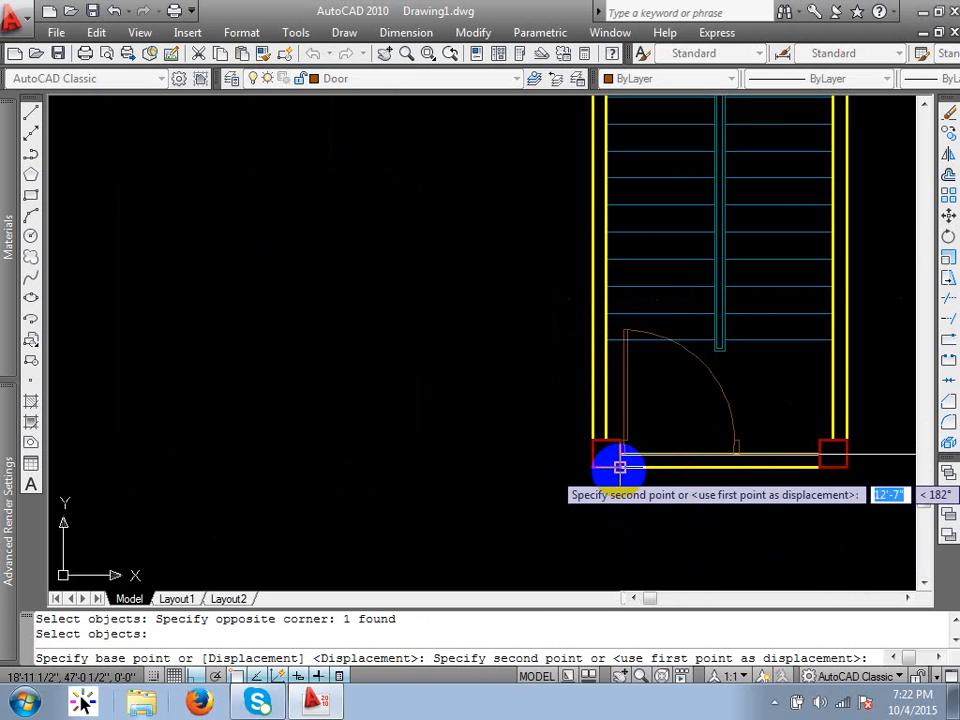
left_click(620, 466)
Step: Draw a vertical line along the outer edge of the door's latch jamb, from the wall's inner face down past its outer face
scroll(640, 430, "up", 3)
middle_click_drag(702, 424, 553, 404)
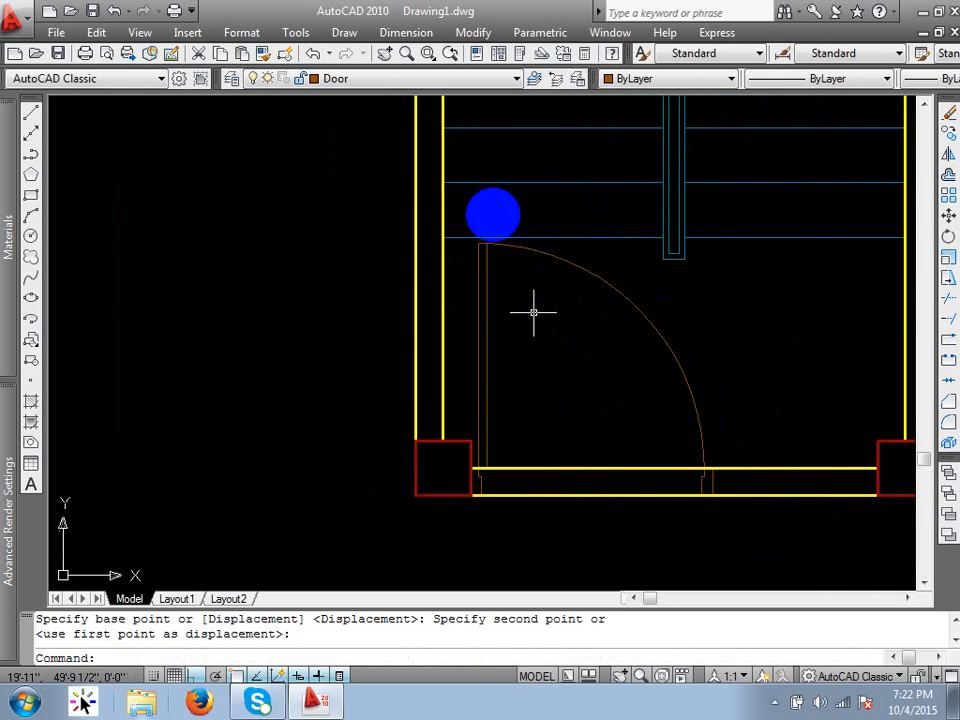
scroll(494, 242, "up", 7)
scroll(468, 249, "down", 11)
scroll(508, 348, "up", 3)
scroll(503, 345, "up", 2)
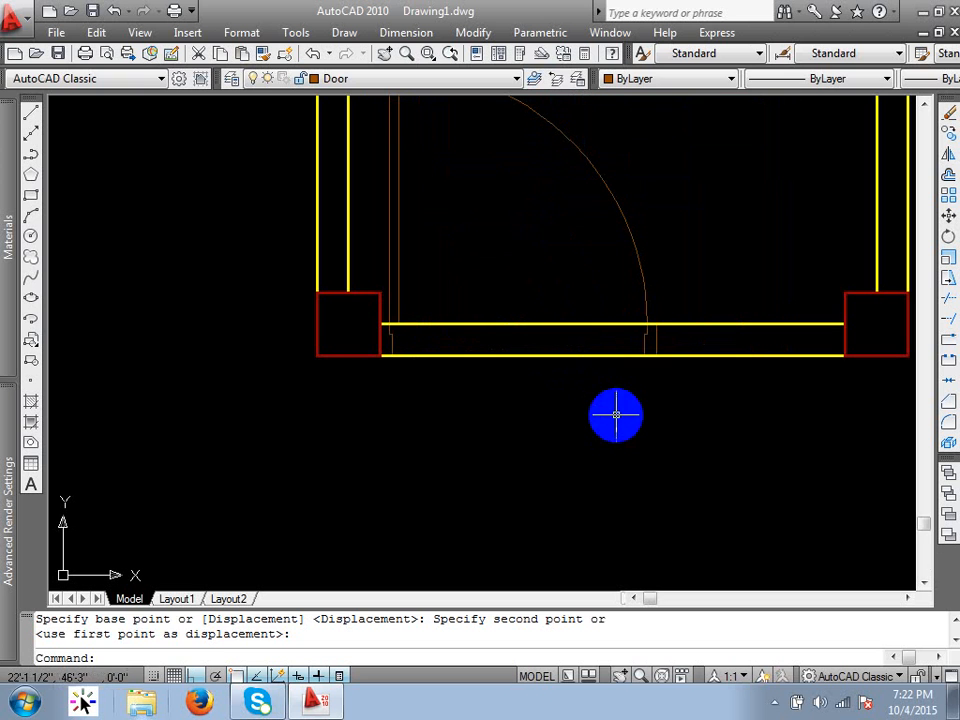
type("l")
key("Return")
left_click(655, 325)
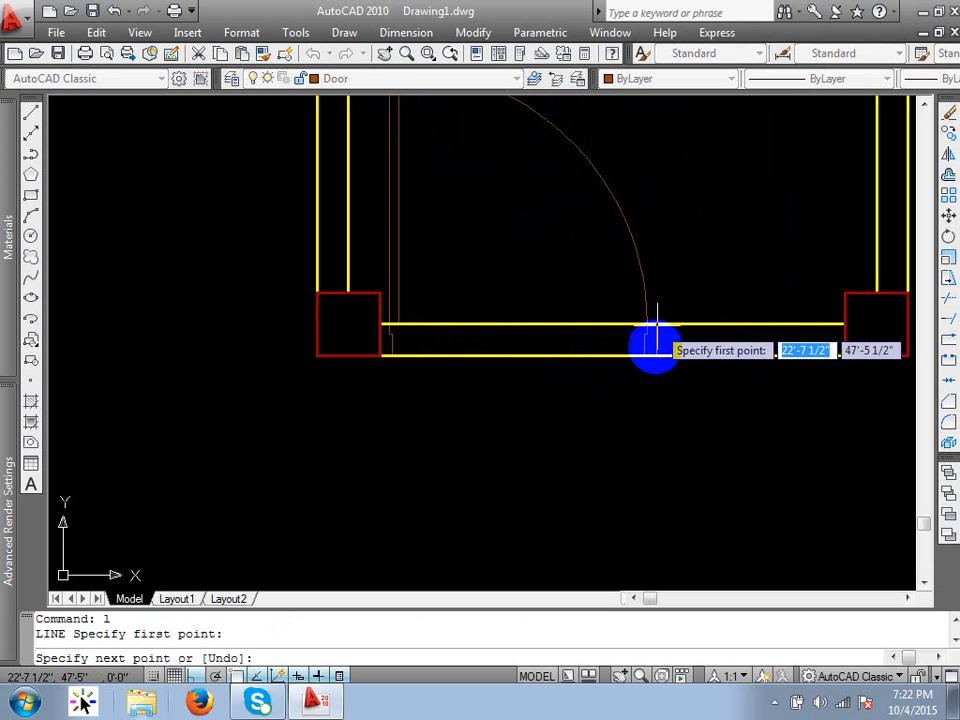
left_click(655, 482)
key("Return")
Step: Trim both lower wall lines across the door opening, using the vertical line at the latch jamb as cutting edge
type("tr")
key("Return")
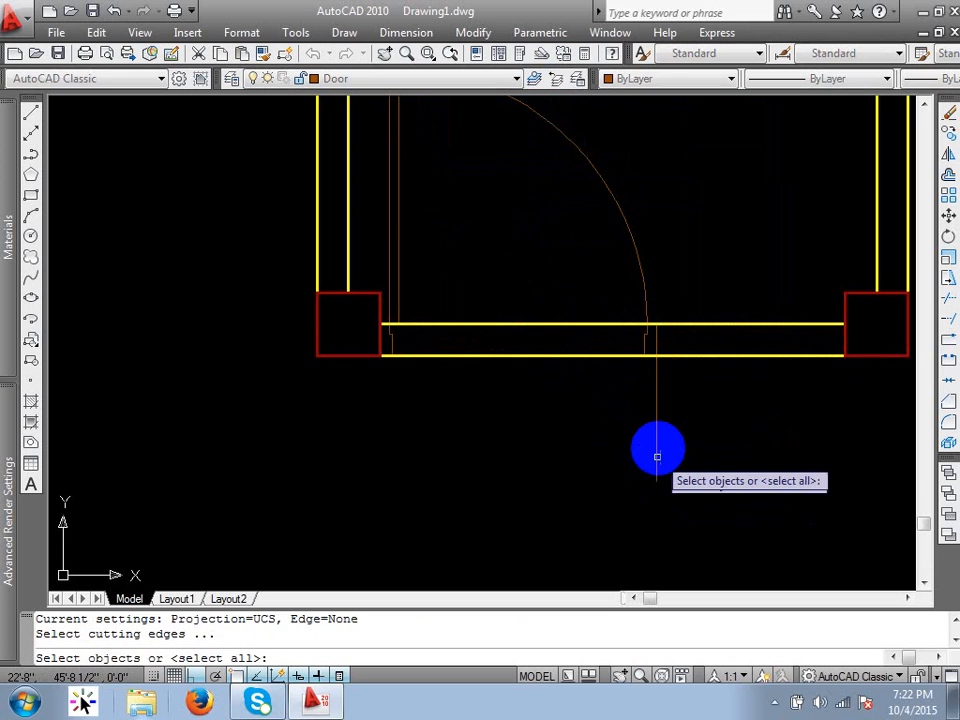
left_click(656, 450)
key("Return")
key("Return")
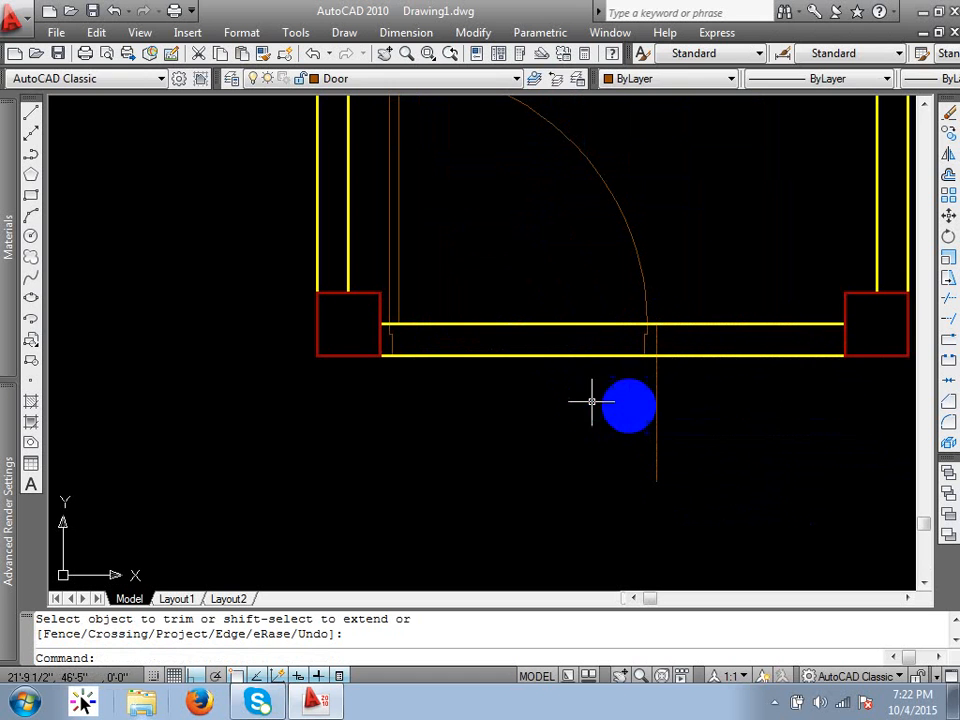
key("Return")
key("Return")
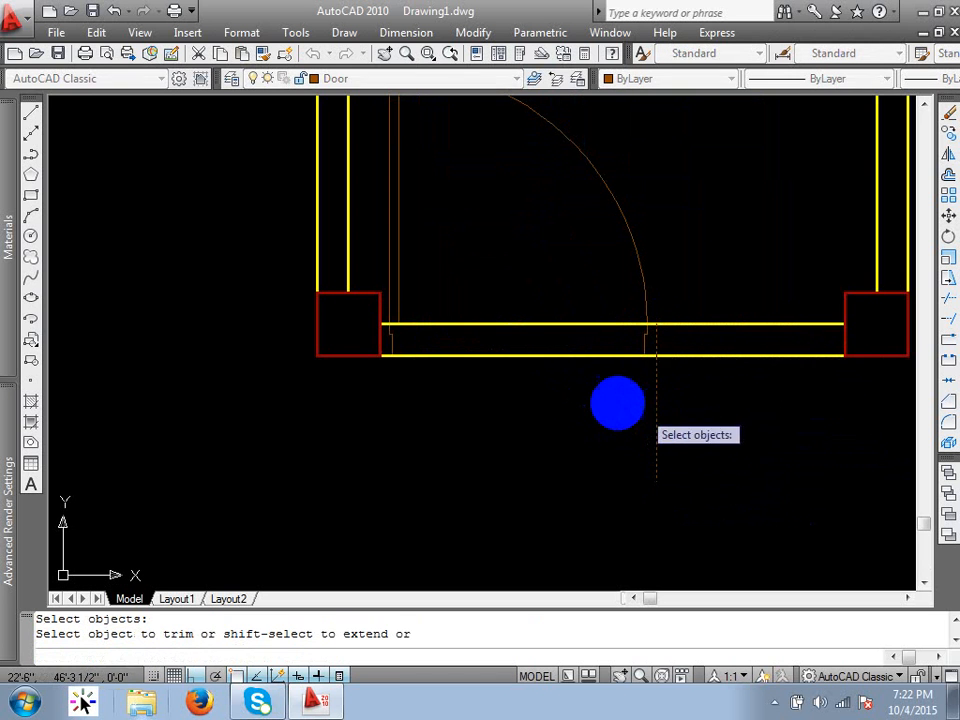
left_click(615, 400)
left_click(559, 281)
key("Return")
Step: Match the vertical line at the latch jamb to the properties of the yellow wall line
type("ma")
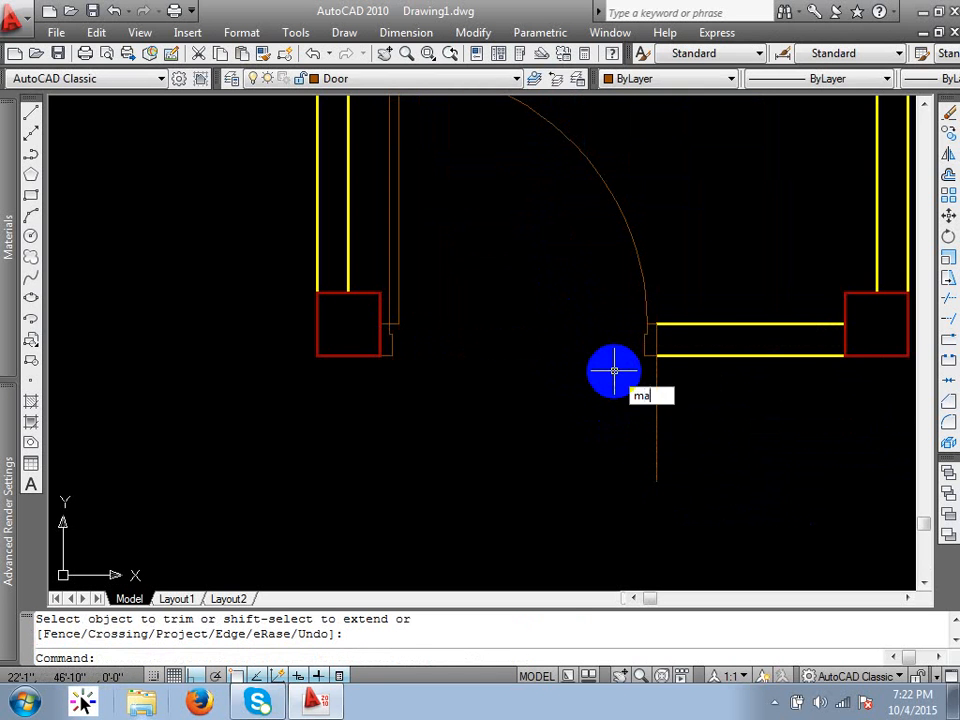
key("Return")
left_click(681, 356)
left_click(666, 398)
left_click(585, 446)
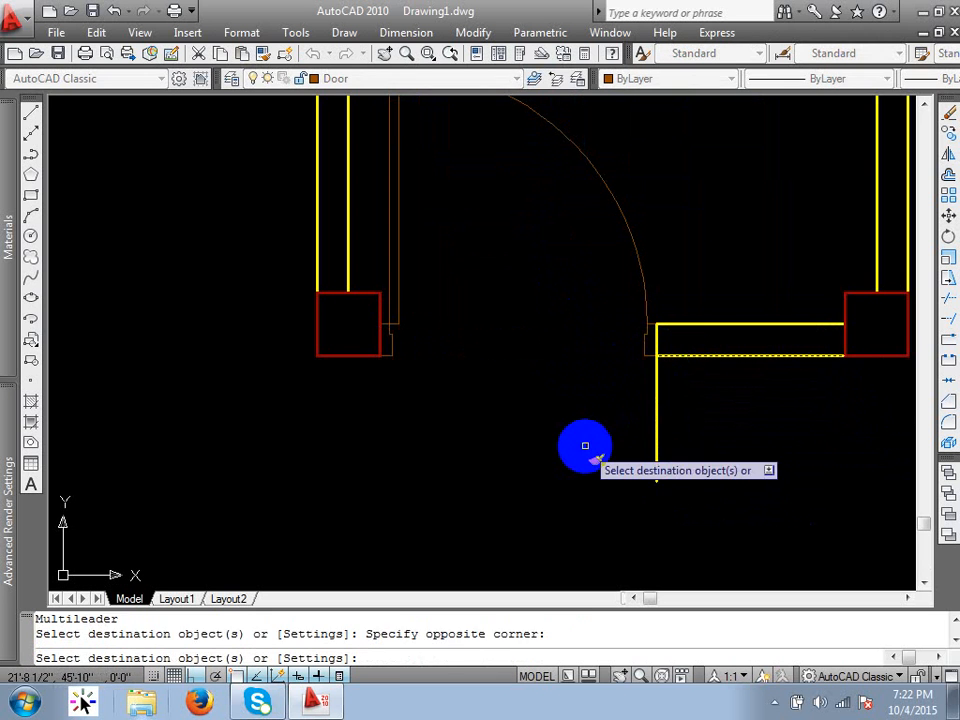
key("Return")
Step: Trim the part of the vertical line that extends below the wall's outer face
type("tr")
key("Return")
key("Return")
left_click(590, 446)
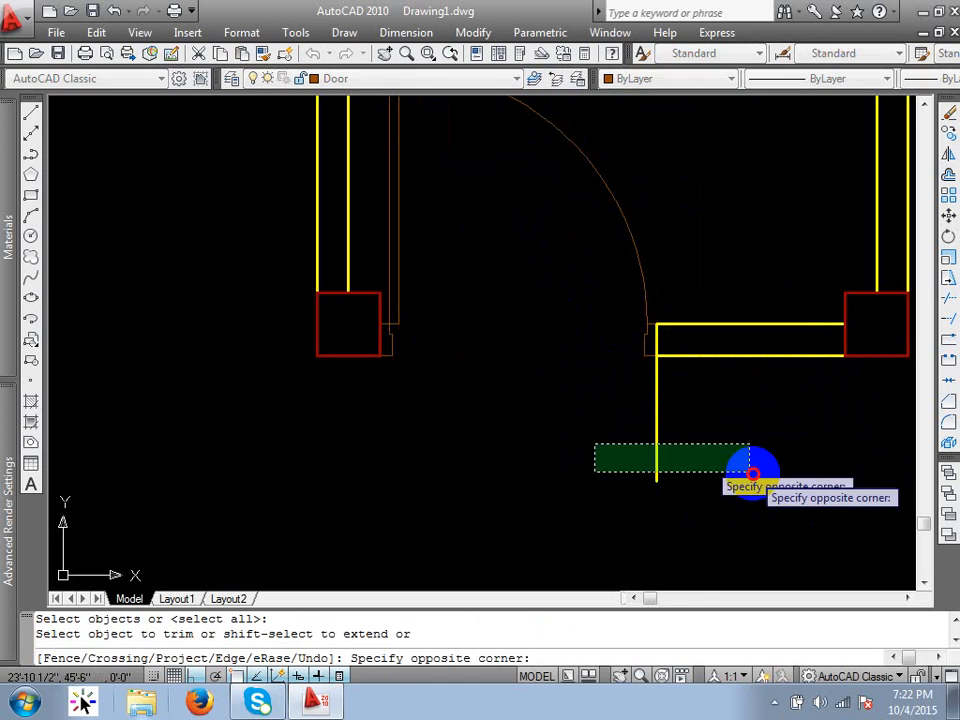
left_click(750, 461)
key("Return")
Step: Mirror the door block across a horizontal line through the midpoint of the wall end so it swings outward, erasing the source
scroll(643, 386, "down", 5)
scroll(660, 365, "up", 5)
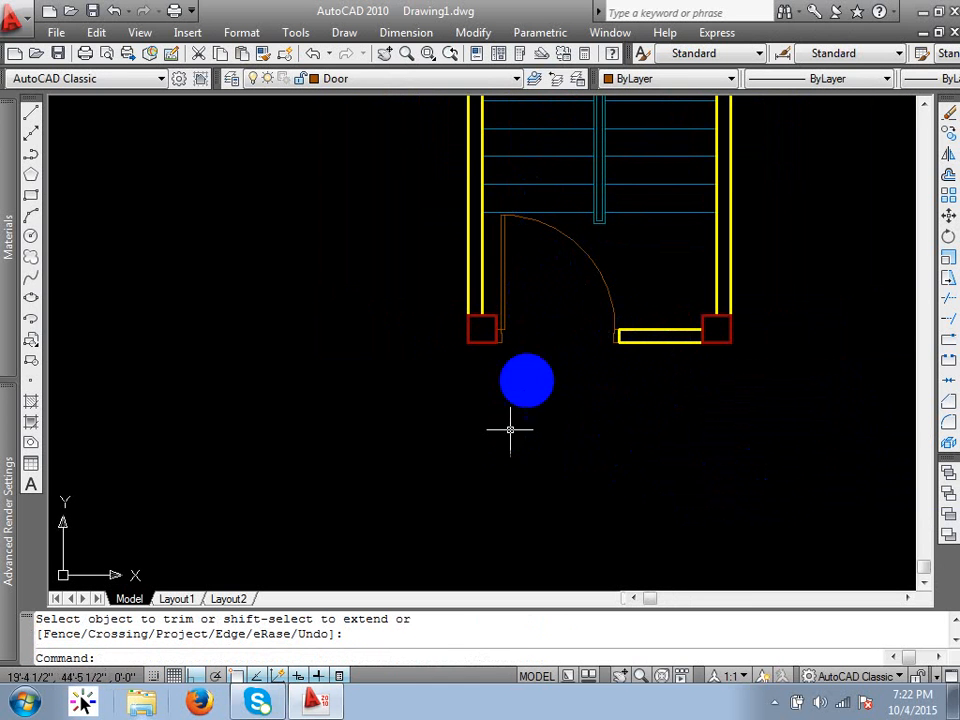
scroll(514, 338, "up", 3)
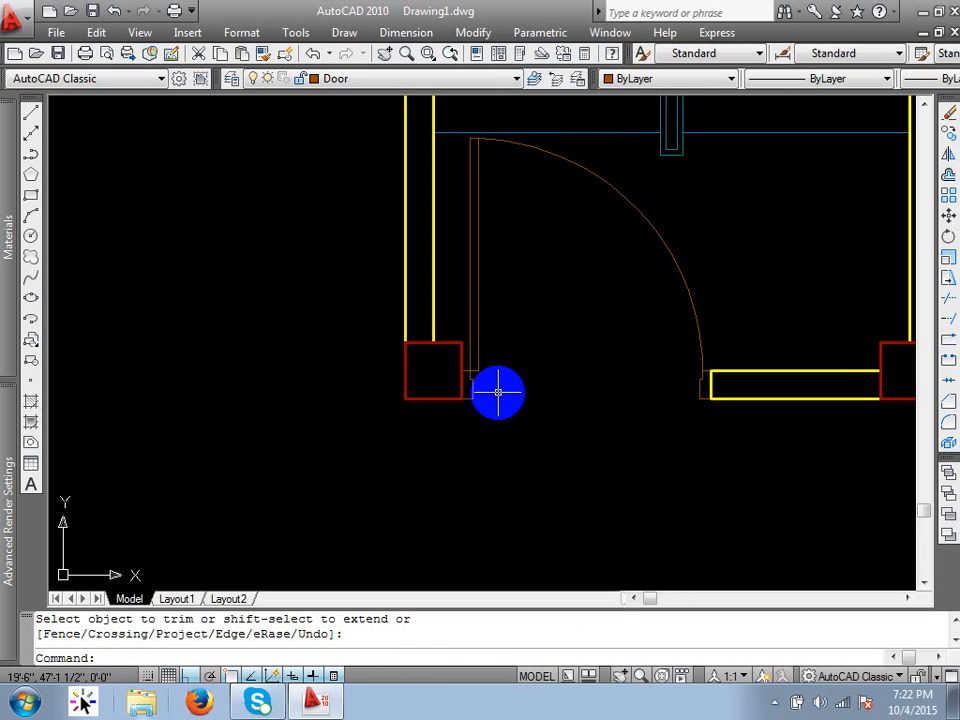
type("mi")
key("Return")
left_click(476, 328)
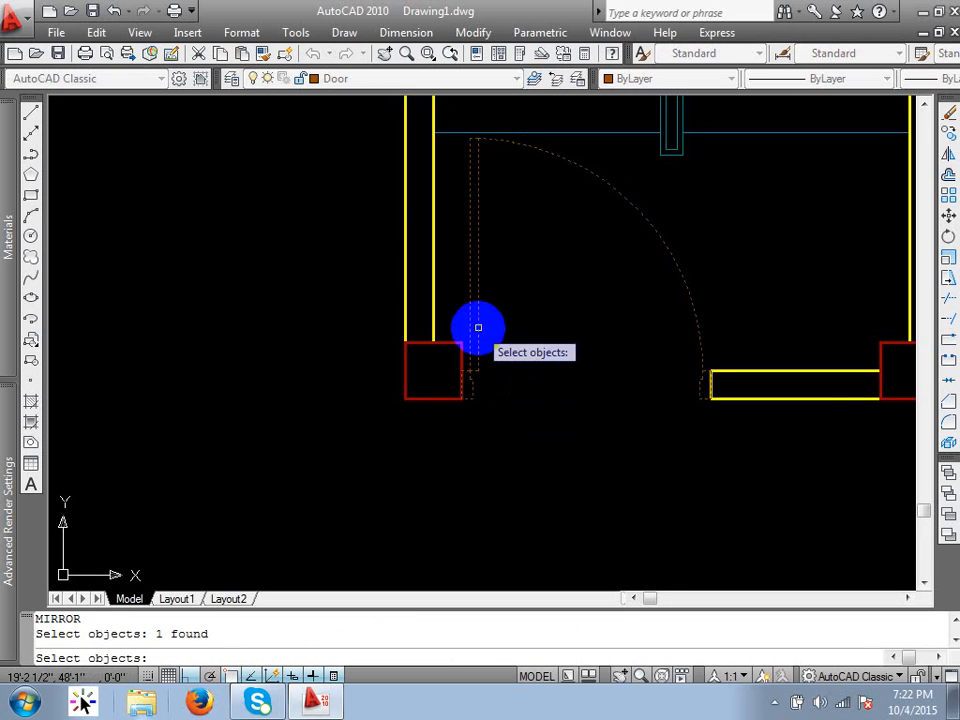
key("Return")
left_click(711, 385)
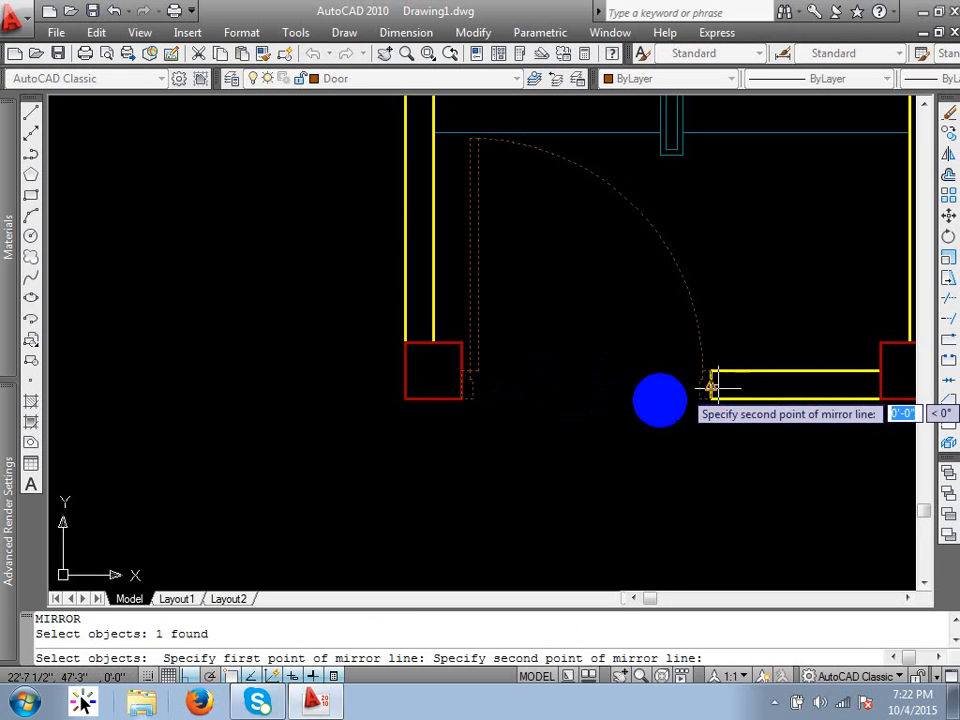
left_click(580, 400)
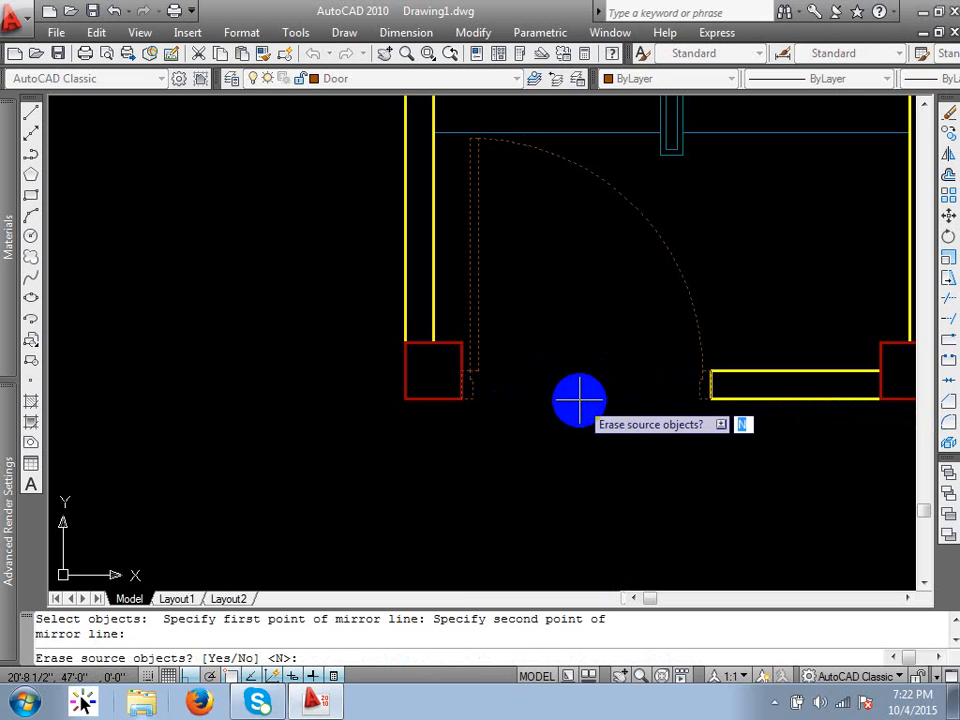
type("y")
key("Return")
Step: Examine the complete staircase plan with its walls, columns, window, steps and outward-opening door
scroll(590, 396, "down", 3)
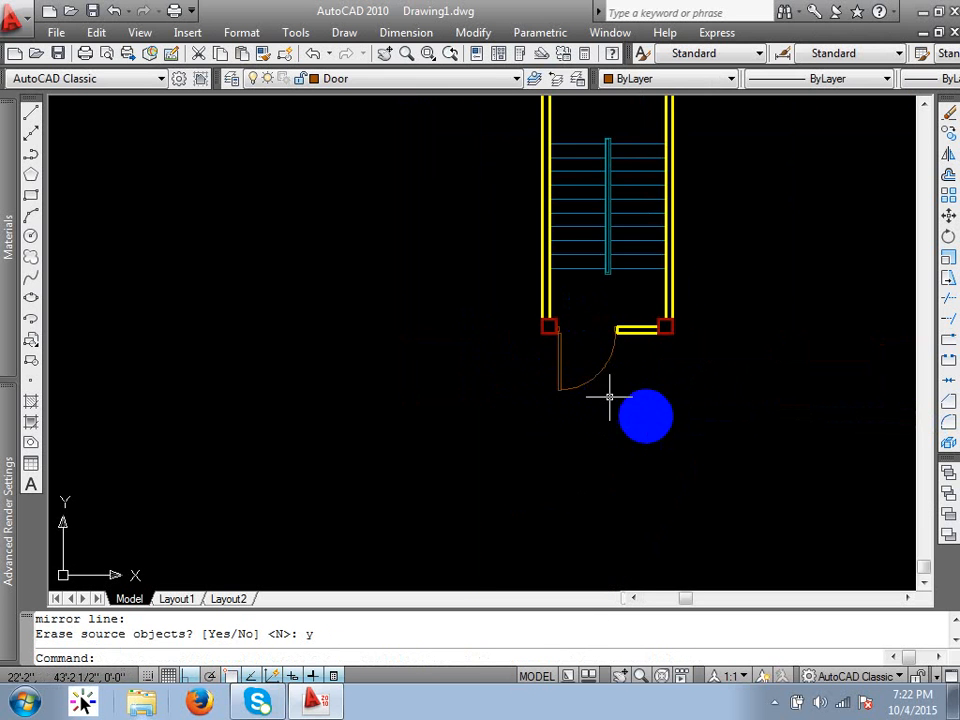
middle_click_drag(611, 396, 620, 503)
mouse_move(720, 364)
middle_mouse_down()
mouse_move(531, 386)
mouse_move(540, 381)
mouse_move(551, 411)
mouse_move(527, 351)
middle_mouse_up()
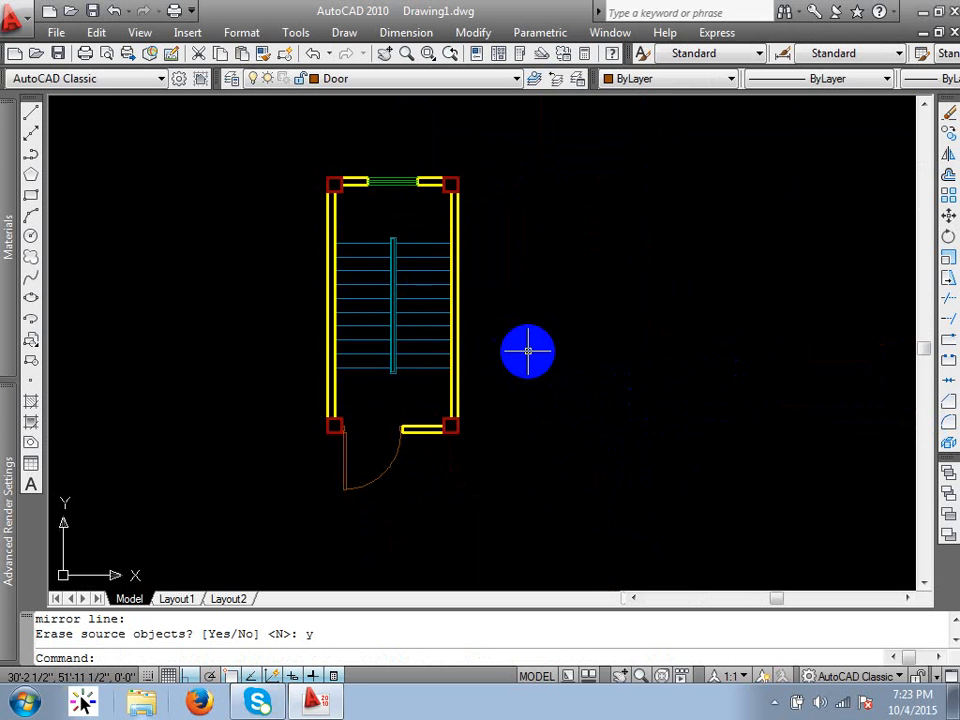
scroll(345, 310, "up", 2)
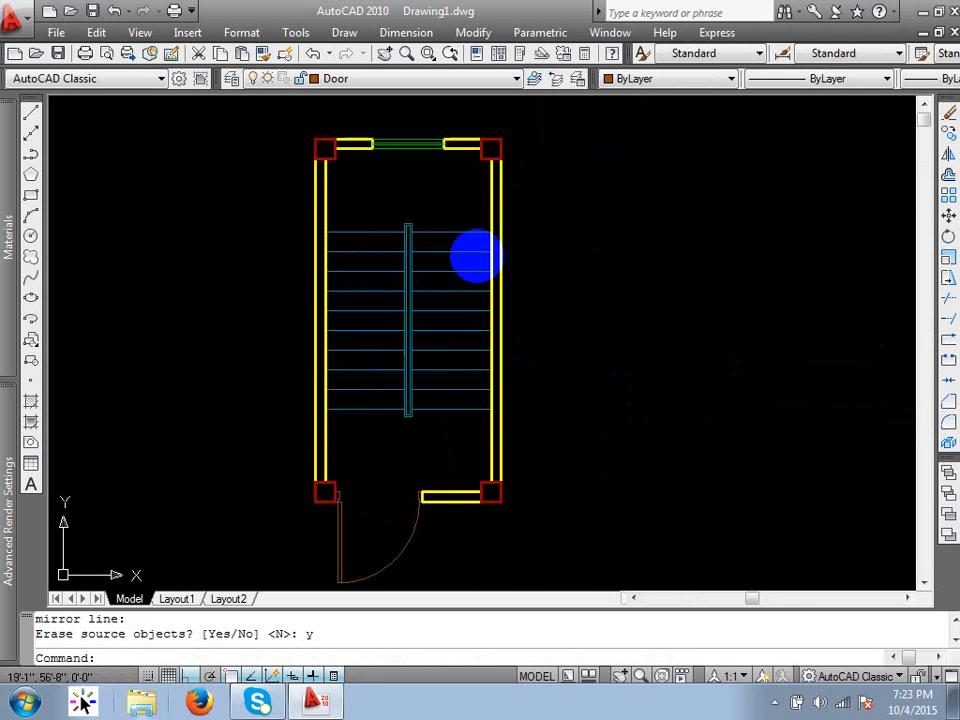
scroll(474, 253, "up", 4)
scroll(420, 300, "down", 2)
scroll(411, 307, "down", 5)
scroll(480, 330, "up", 3)
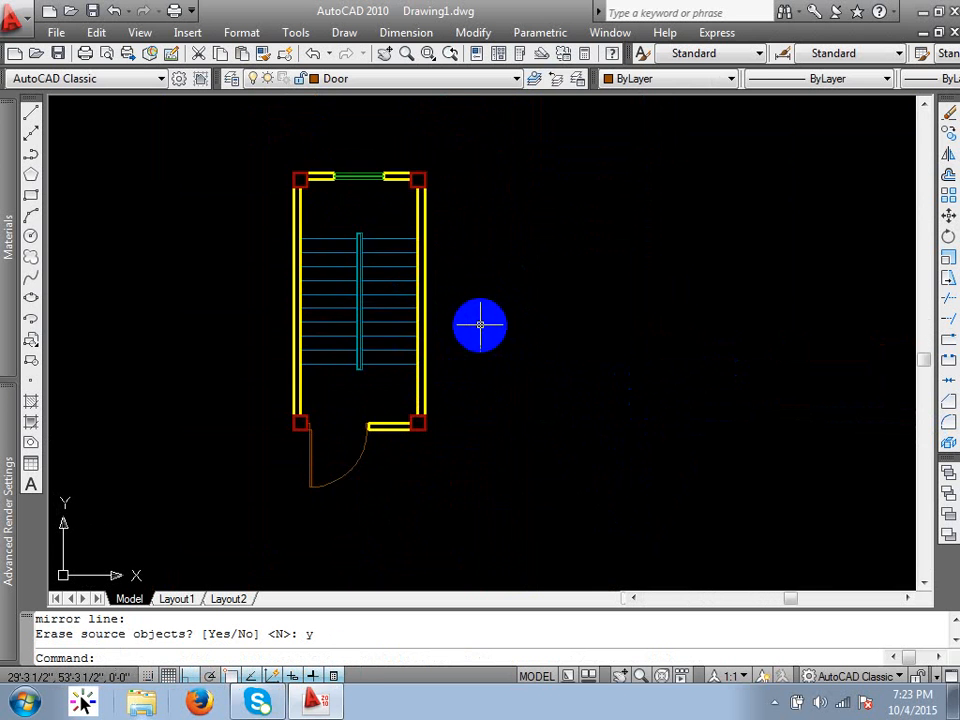
scroll(478, 370, "up", 2)
middle_click_drag(483, 327, 487, 361)
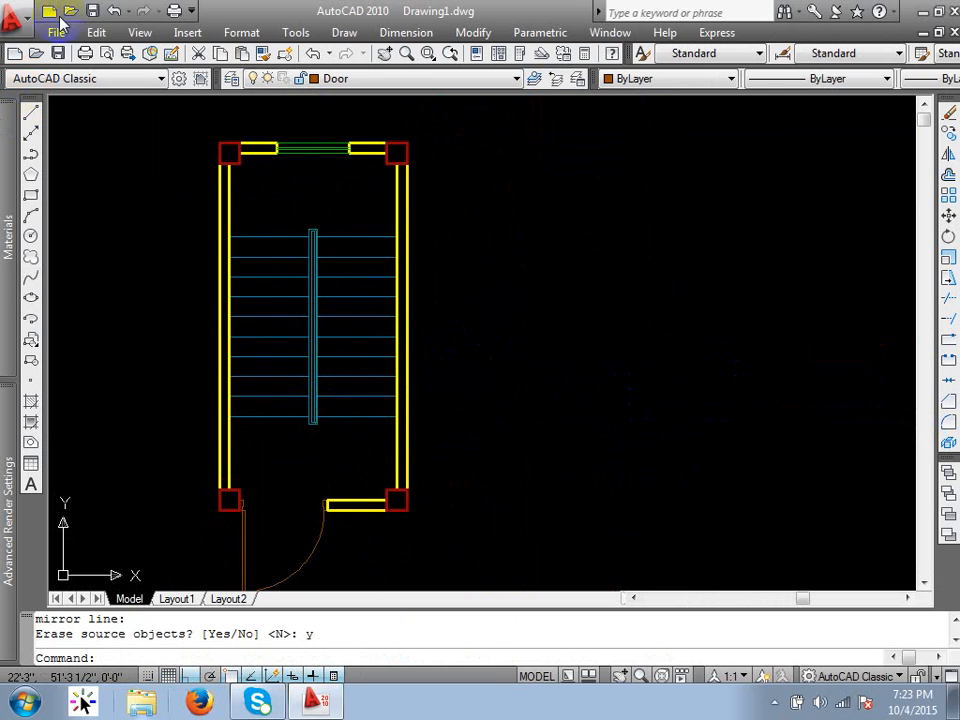
Step: Save the drawing to the Desktop under the file name stair
left_click(93, 13)
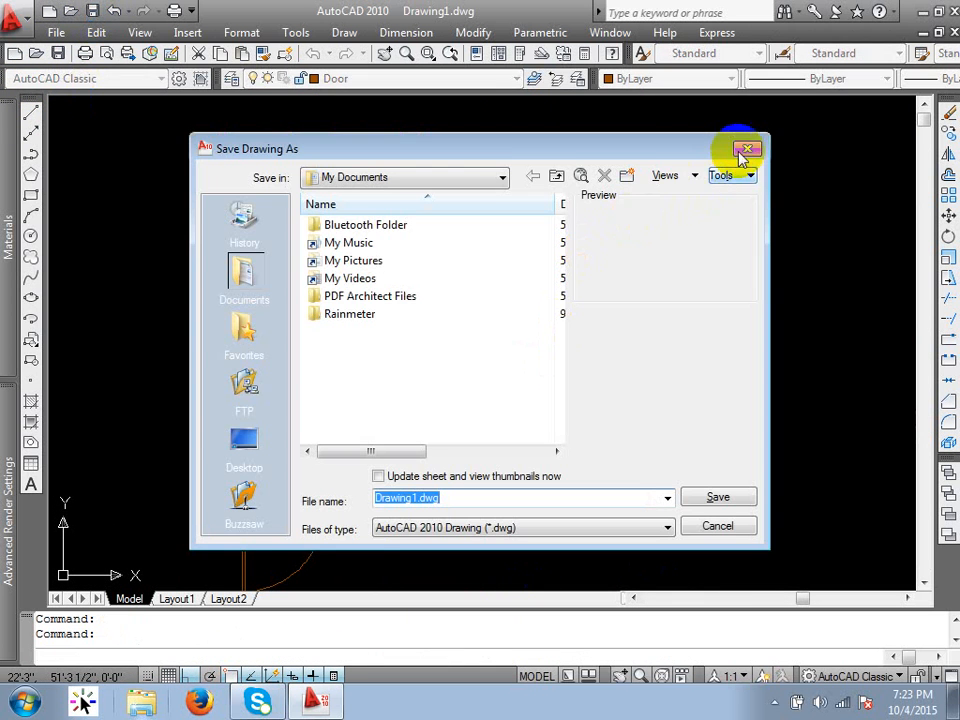
left_click(745, 148)
left_click(59, 53)
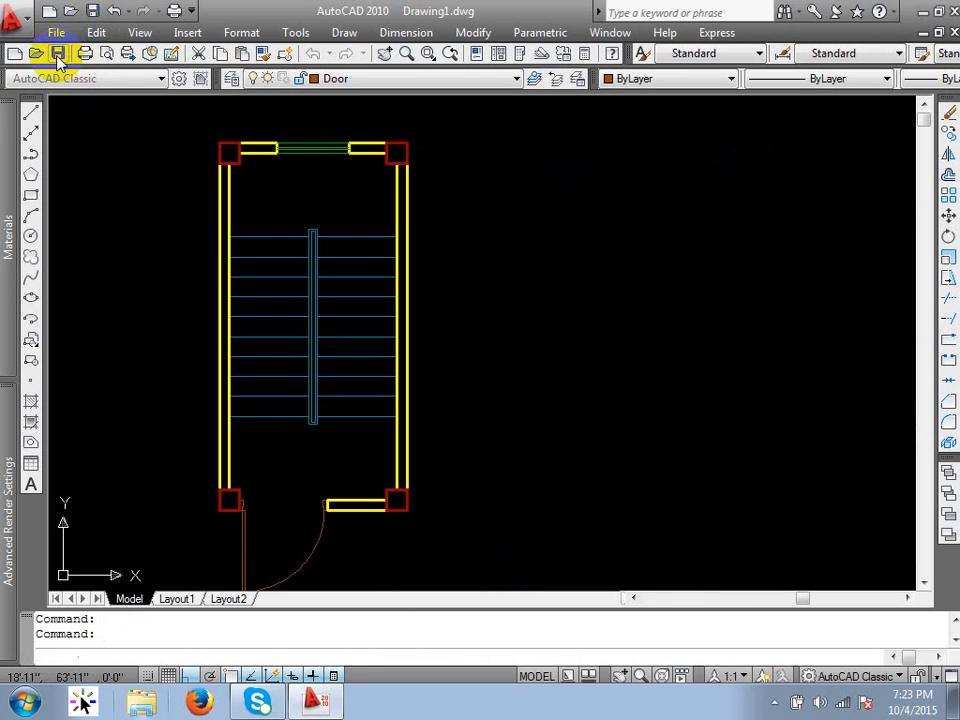
left_click(245, 440)
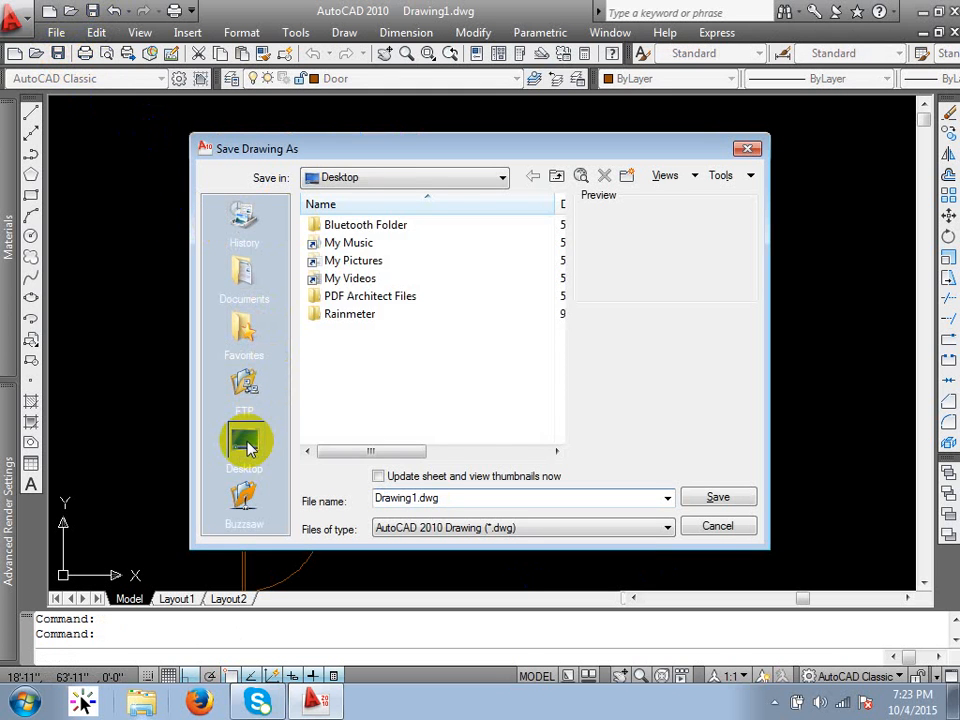
left_click(454, 497)
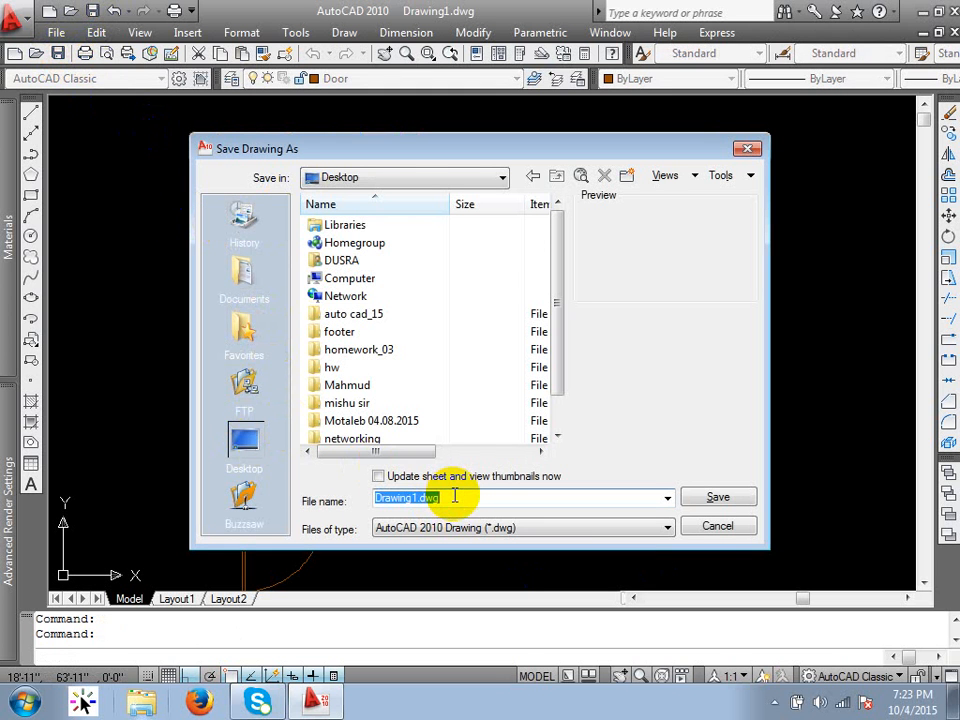
type("stair")
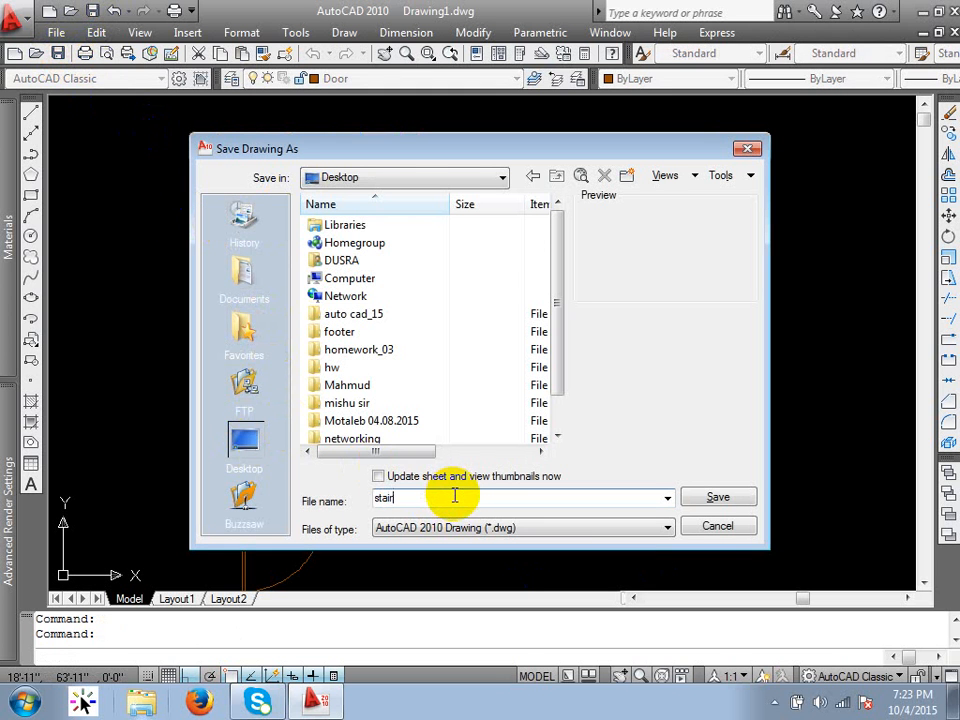
left_click(745, 500)
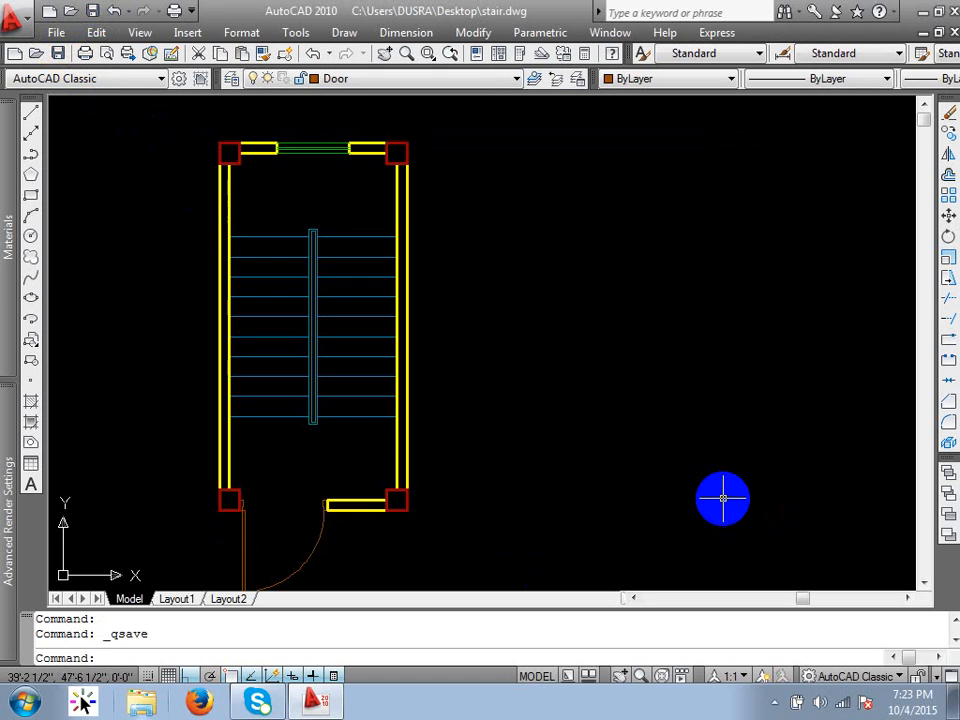
middle_click_drag(525, 440, 439, 433)
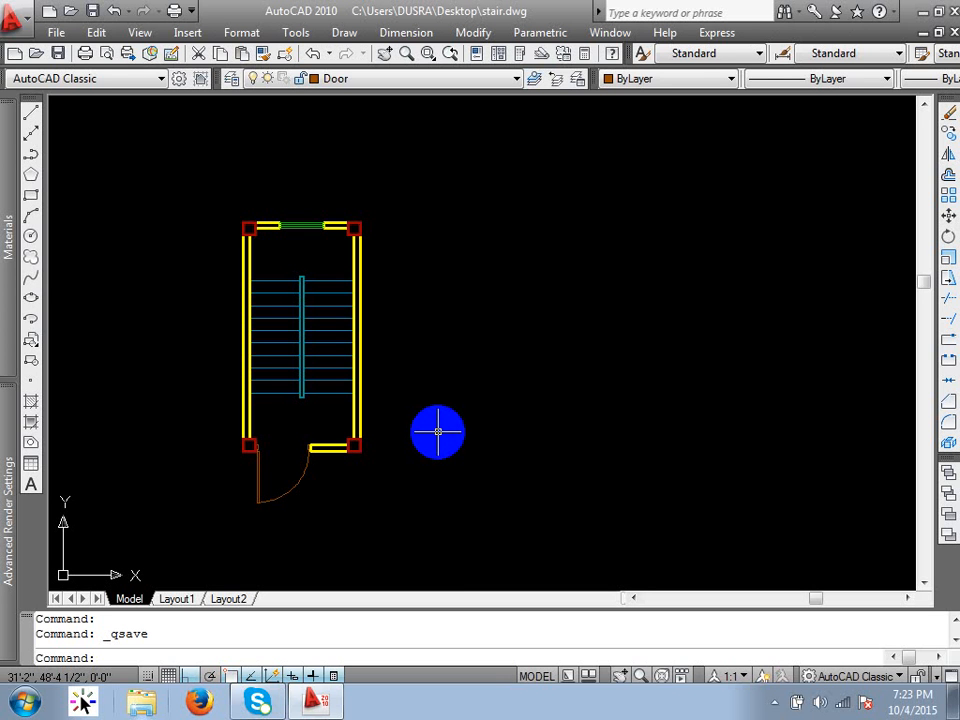
key("Escape")
key("Escape")
middle_click_drag(439, 433, 523, 458)
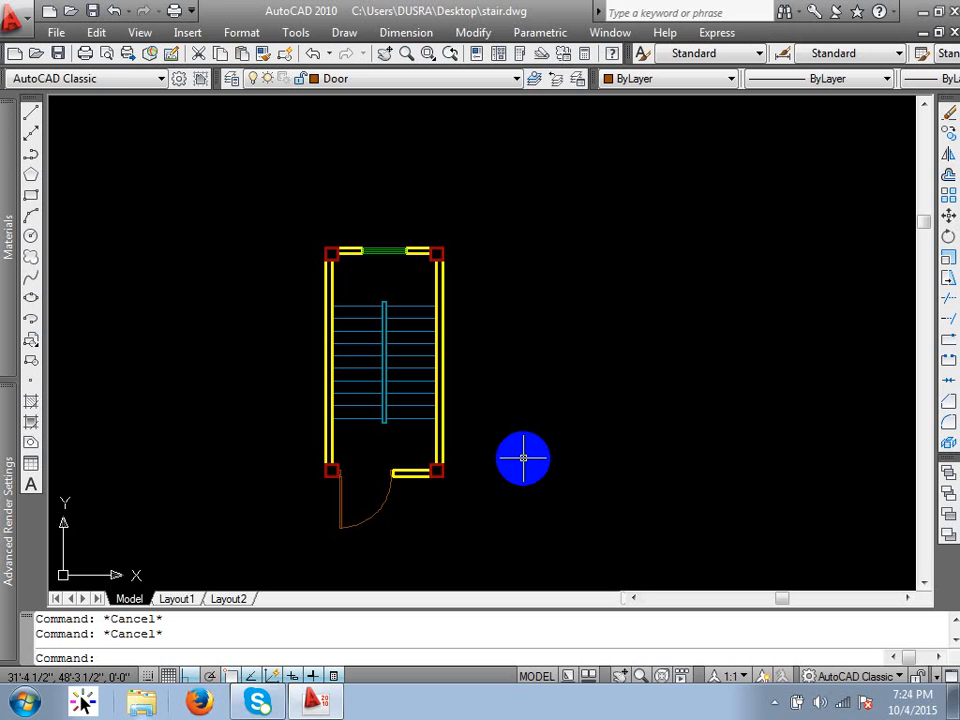
type("re")
key("Return")
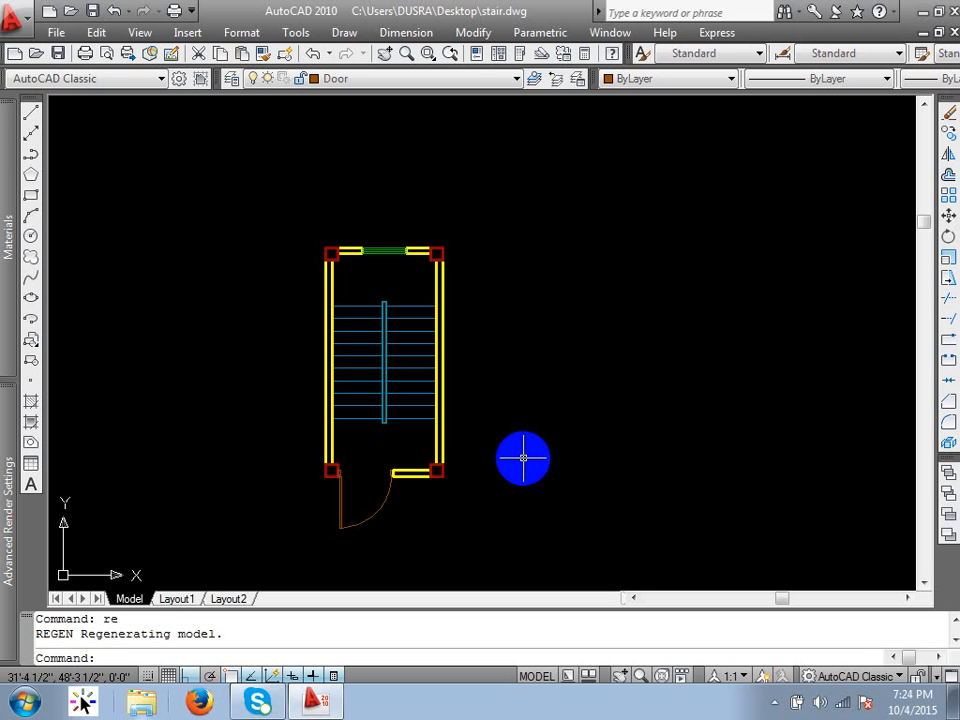
middle_click_drag(523, 458, 463, 495)
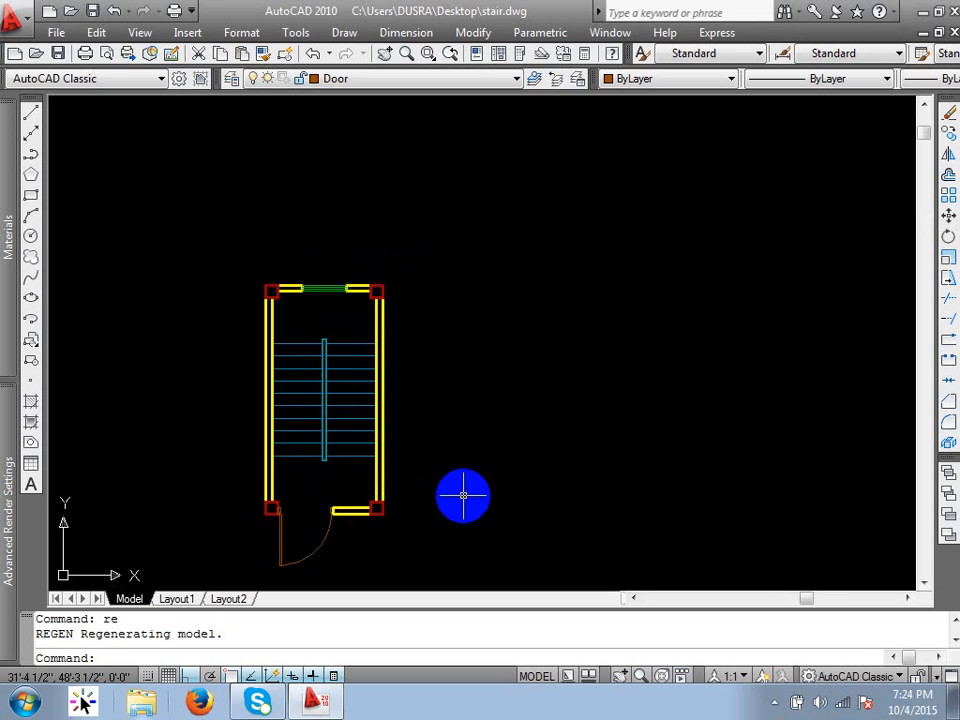
key("Escape")
mouse_move(559, 473)
middle_mouse_down()
mouse_move(484, 467)
mouse_move(467, 439)
middle_mouse_up()
key("Escape")
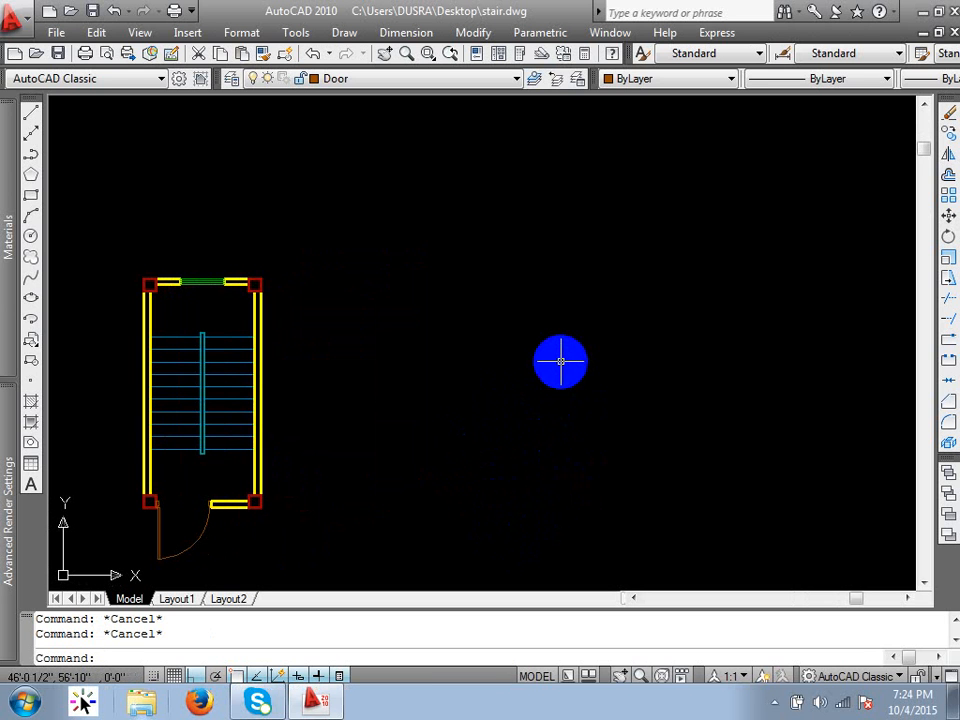
middle_click_drag(270, 467, 316, 455)
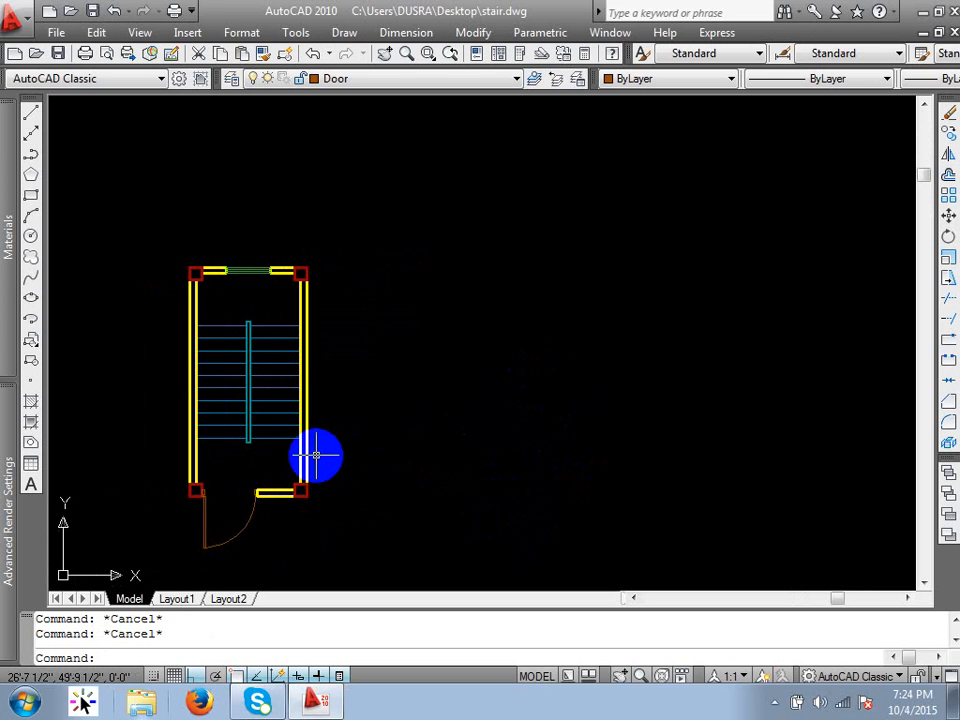
type("re")
key("Return")
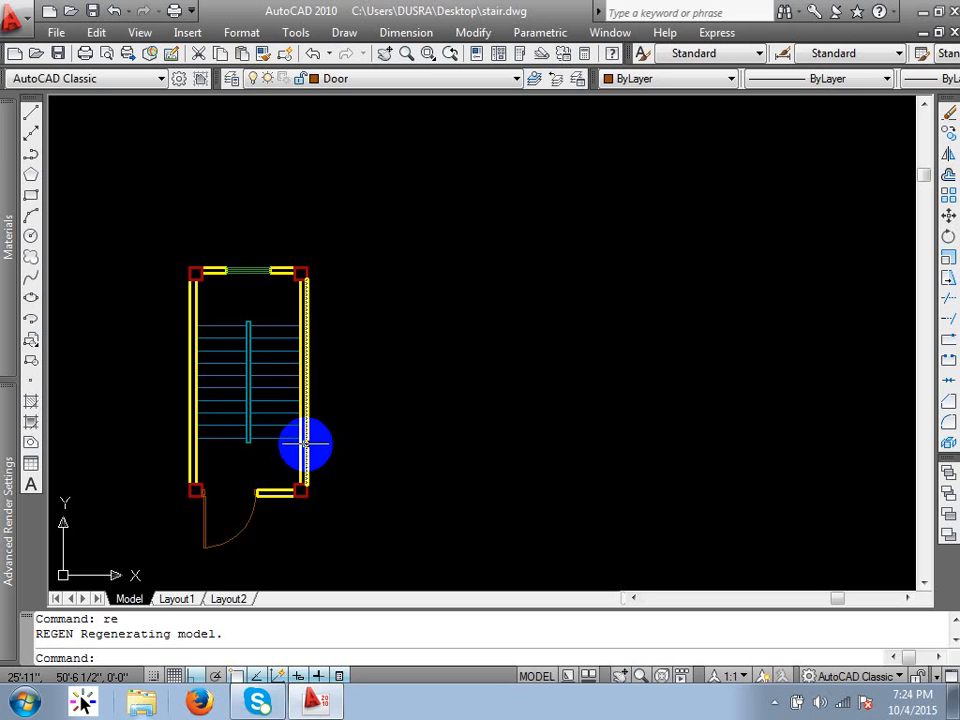
key("Escape")
middle_click_drag(407, 433, 326, 425)
scroll(144, 381, "up", 2)
middle_click_drag(188, 382, 259, 369)
middle_click_drag(396, 467, 356, 422)
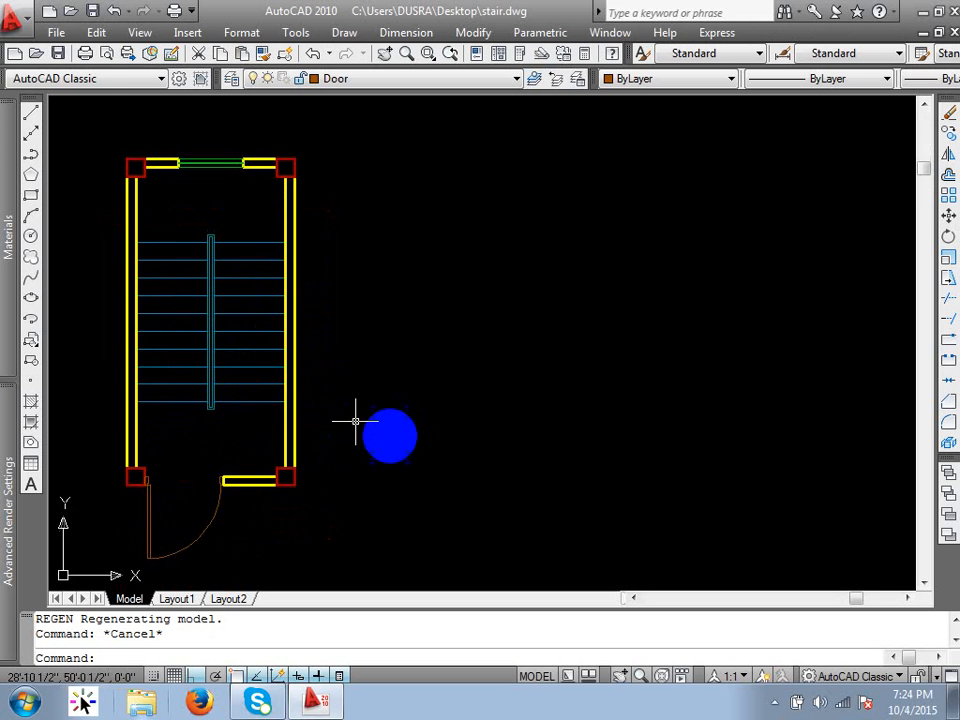
Step: Draw a circle with a radius of 18 inches in the empty area beside the staircase plan
key("Escape")
middle_click_drag(514, 457, 472, 473)
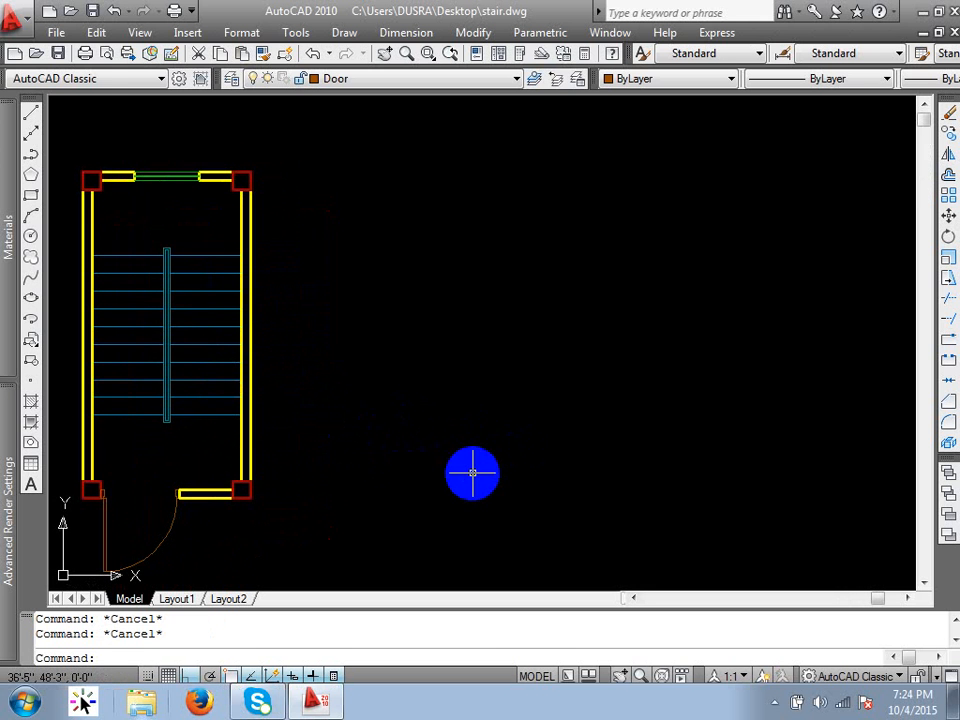
type("c")
key("Return")
left_click(524, 391)
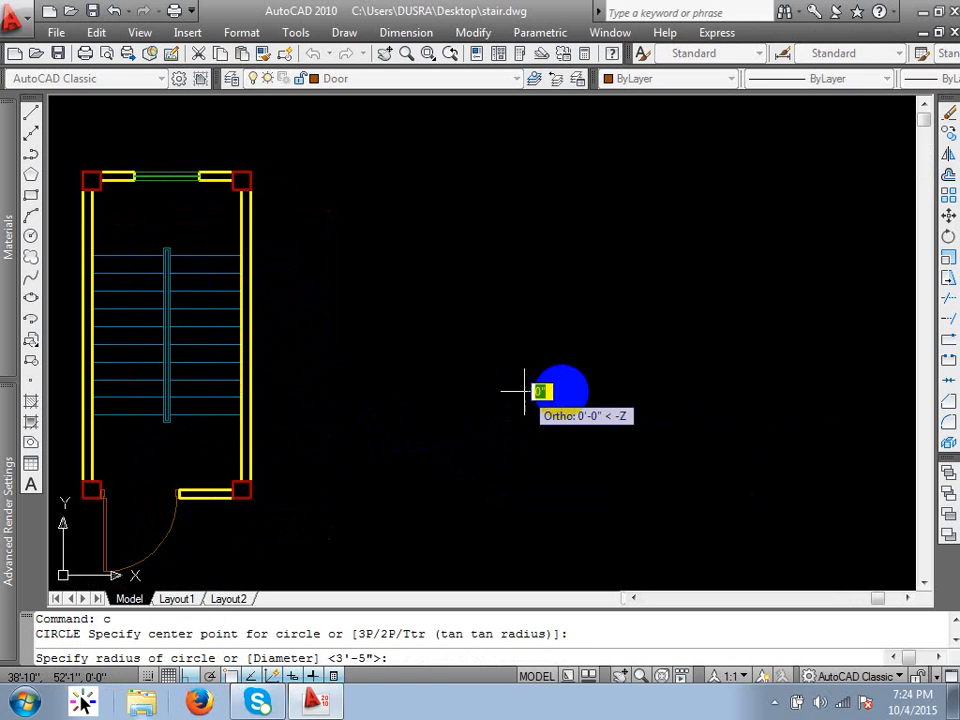
type("10")
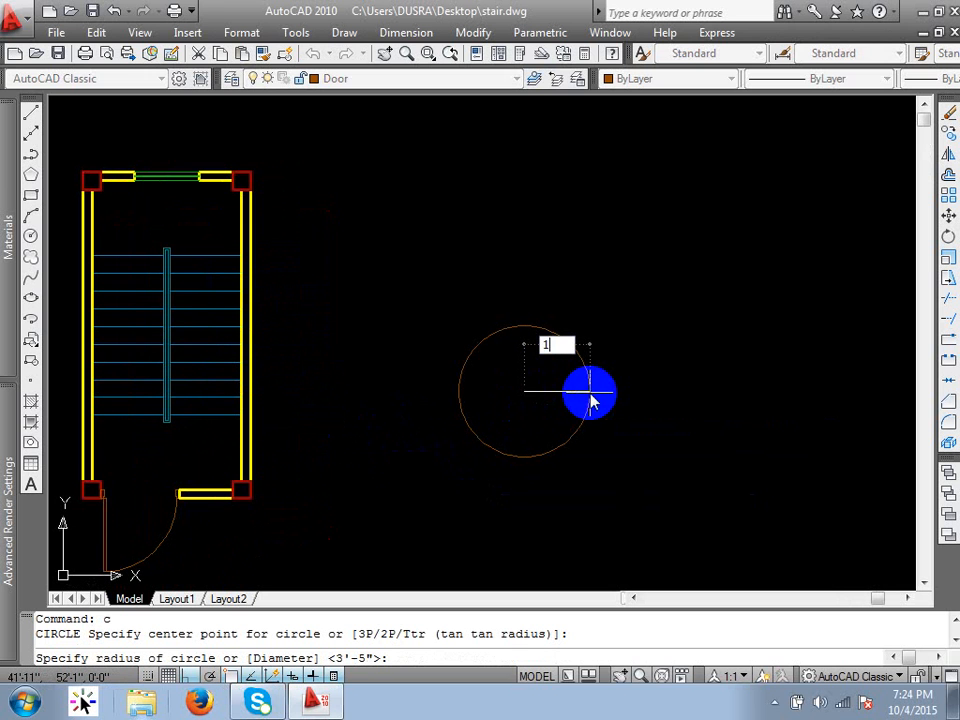
type("8")
key("BackSpace")
key("BackSpace")
type("8")
key("Return")
Step: Offset the 18-inch circle outward by 3'6" to form a larger concentric circle
scroll(533, 392, "up", 3)
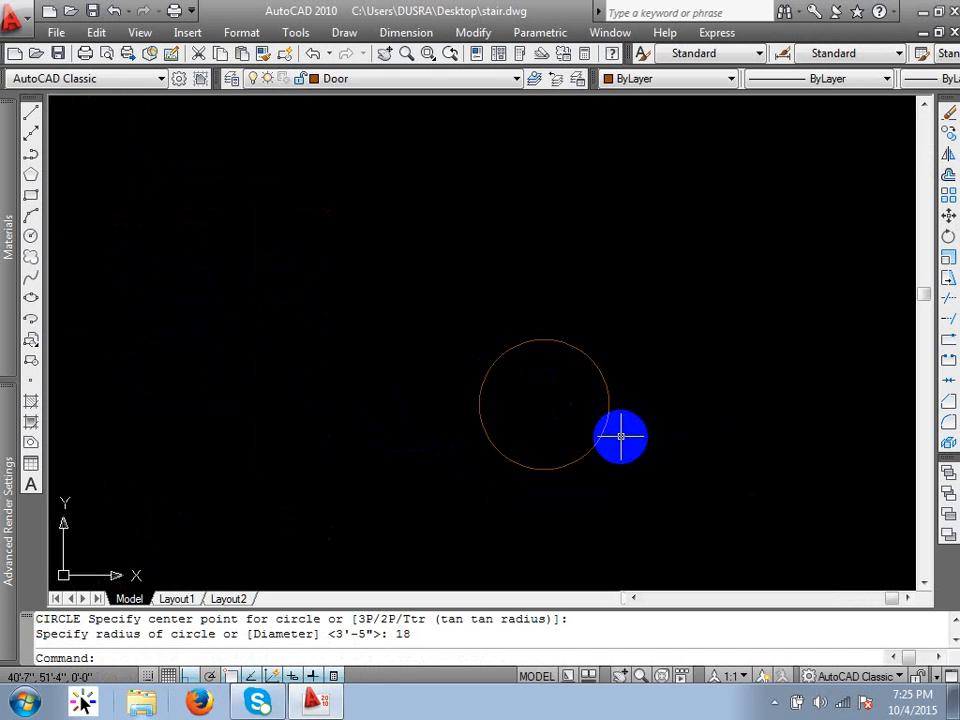
type("o")
key("Return")
type("3")
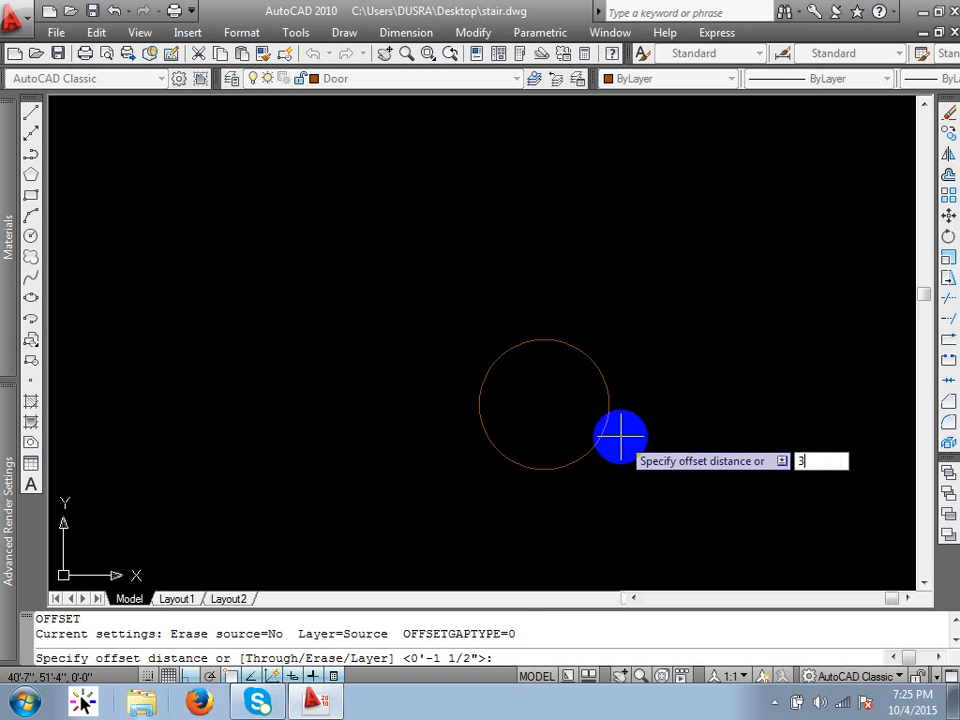
type("'6")
key("Return")
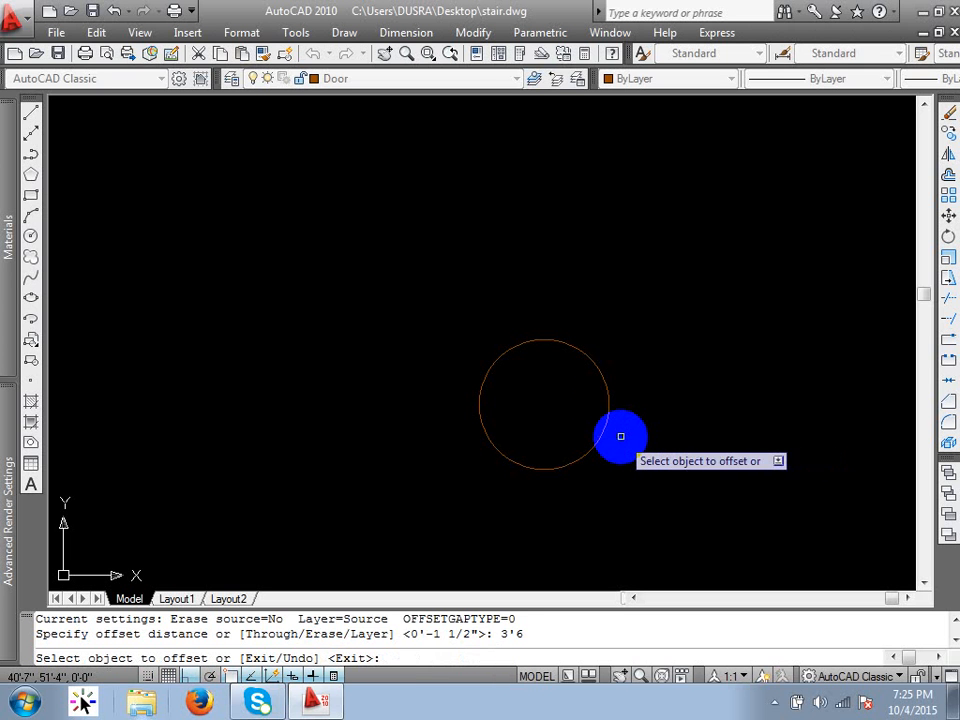
left_click(607, 402)
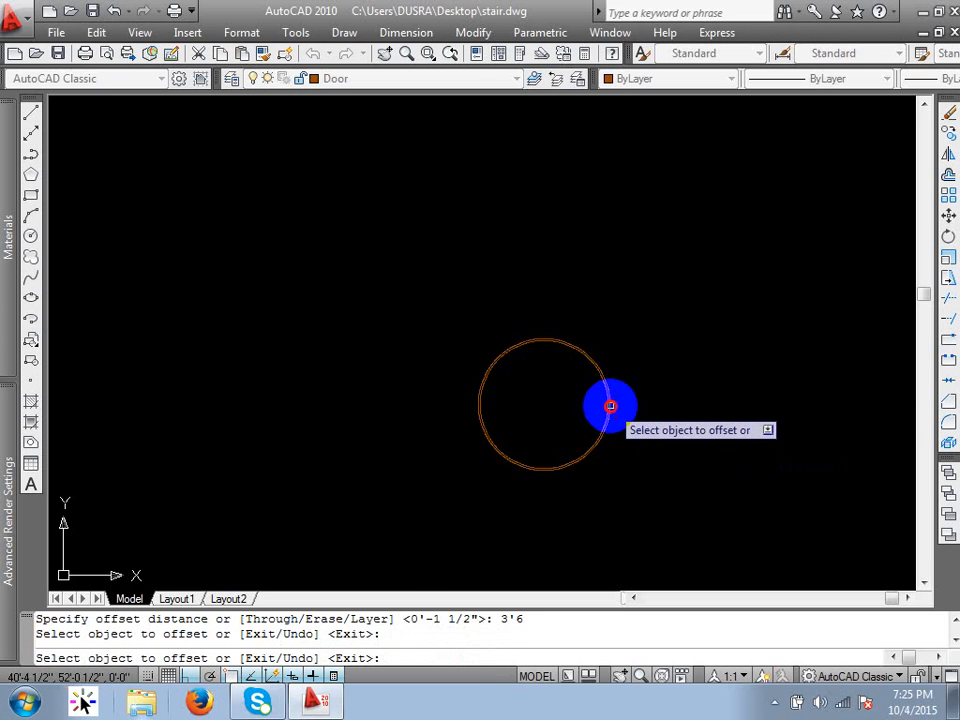
left_click(610, 406)
left_click(664, 405)
scroll(551, 298, "down", 2)
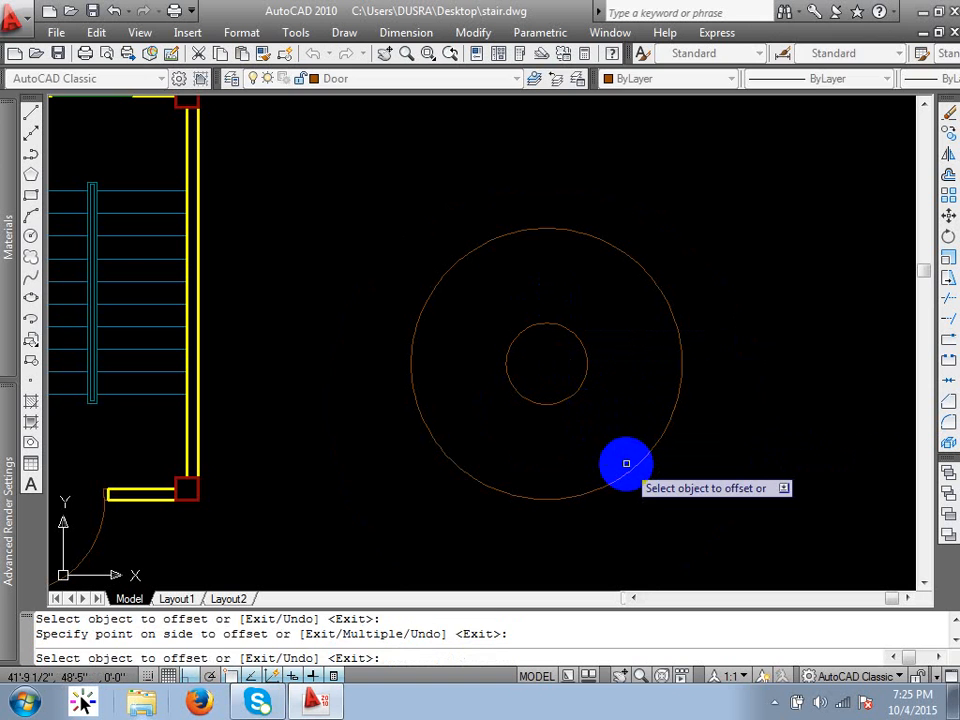
key("Return")
Step: Offset the larger circle outward by 10 inches
key("Return")
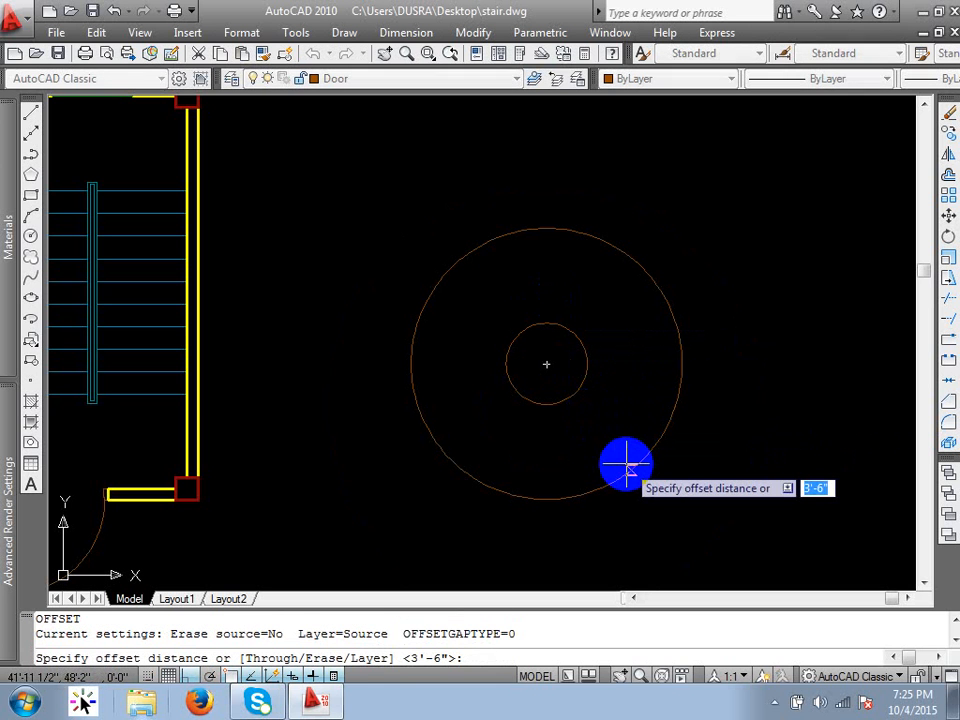
type("10")
key("Return")
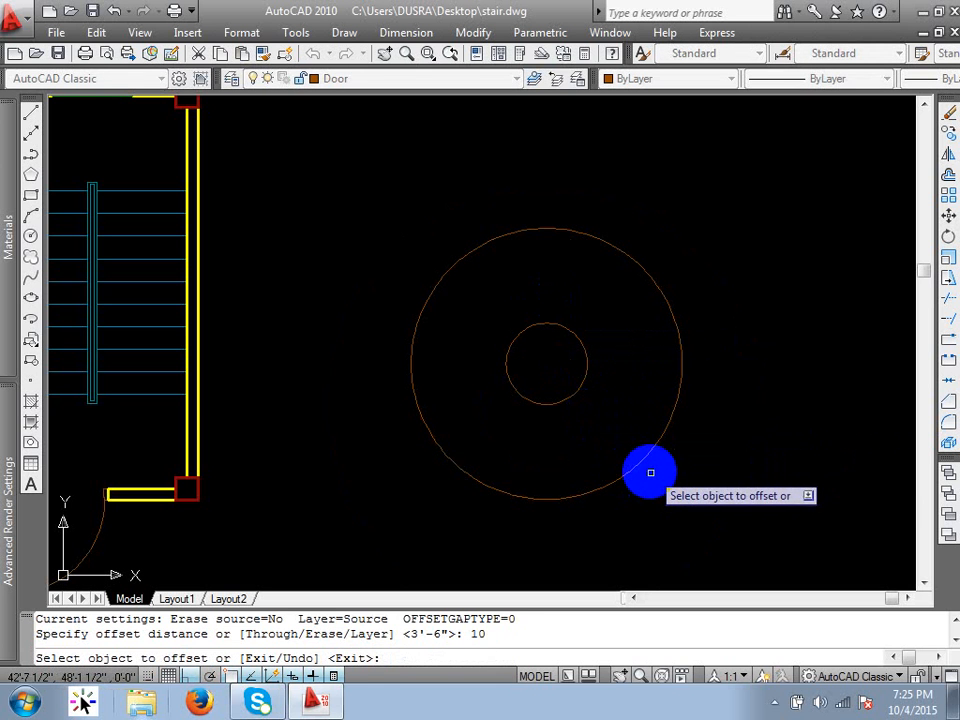
left_click(643, 461)
left_click(693, 485)
key("Return")
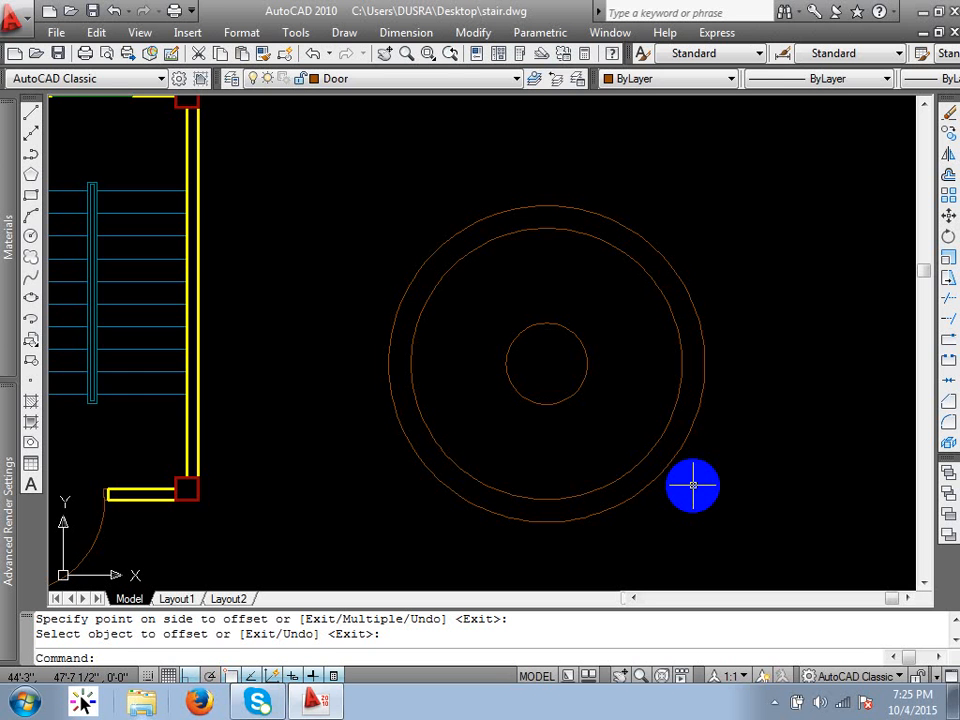
Step: Draw a horizontal line from the circles' common center to the left quadrant of the outermost circle
scroll(690, 482, "down", 2)
type("l")
key("Return")
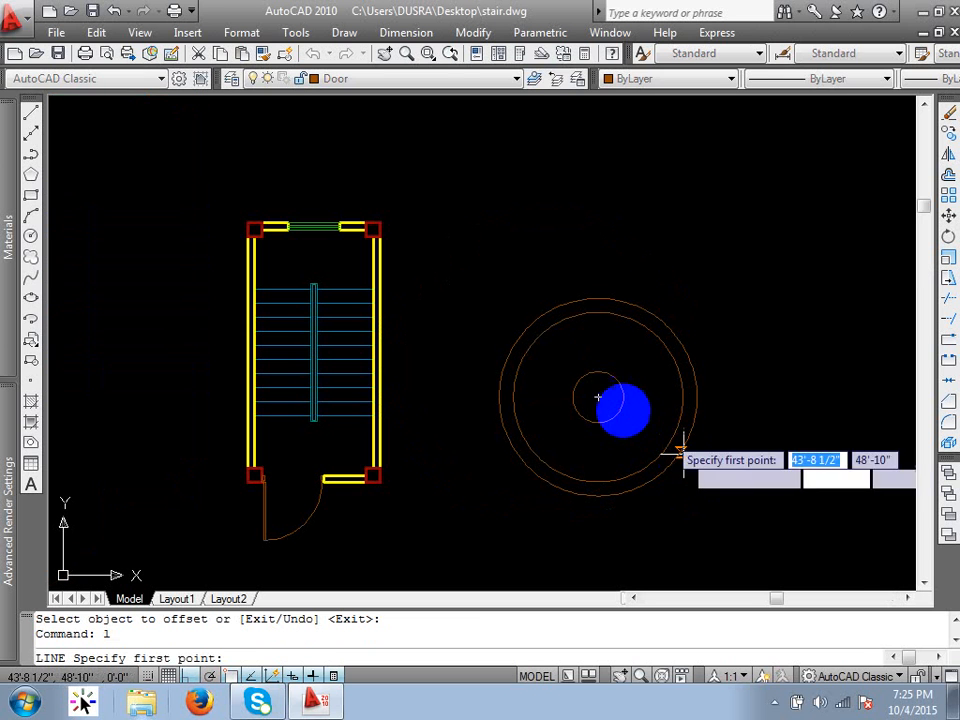
left_click(600, 399)
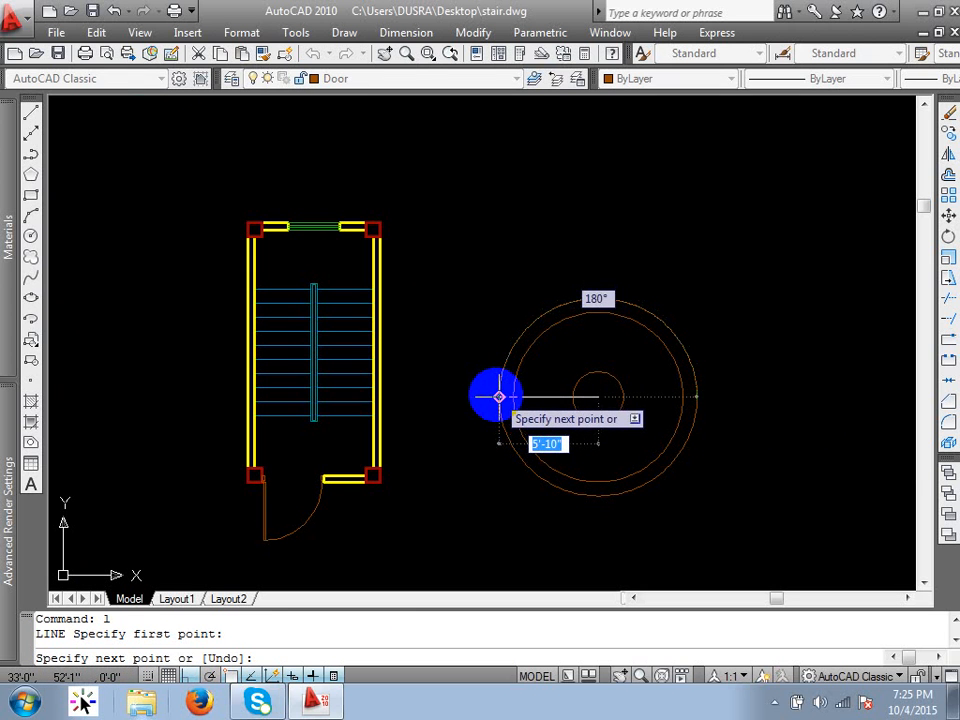
left_click(498, 397)
key("Escape")
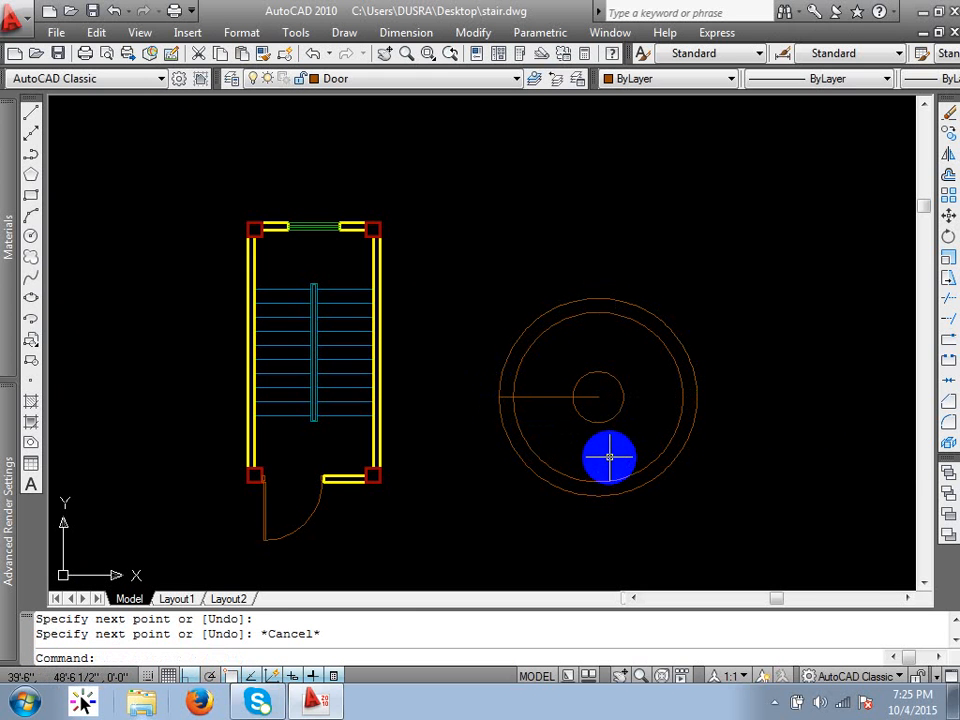
Step: Try to extend the horizontal line across the circles with all objects as boundaries, and undo the extension
type("ex")
key("Return")
key("Return")
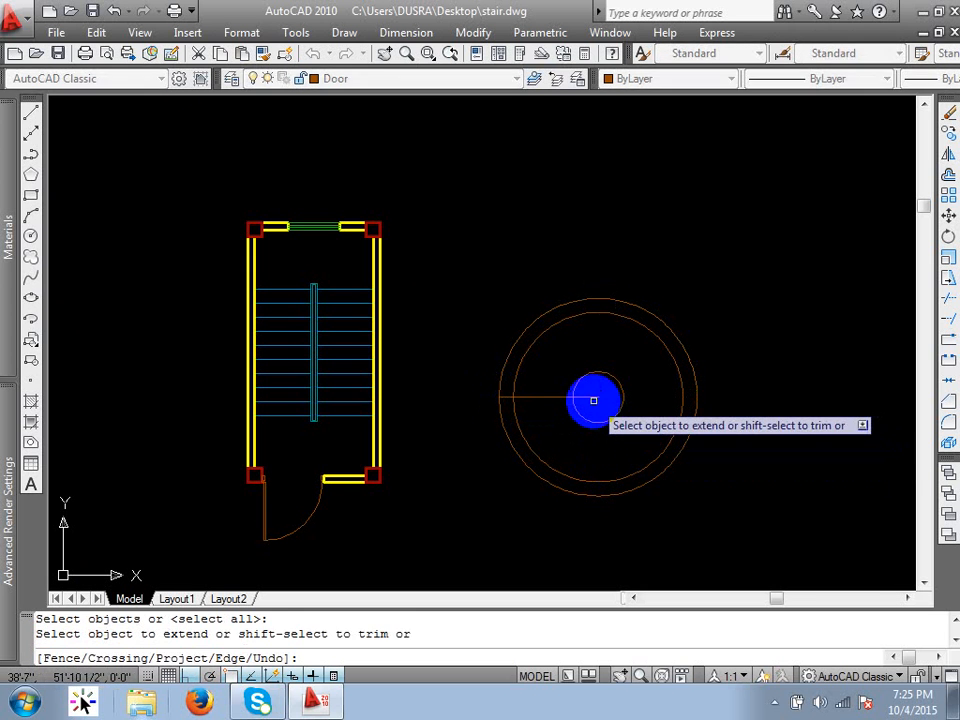
left_click(596, 398)
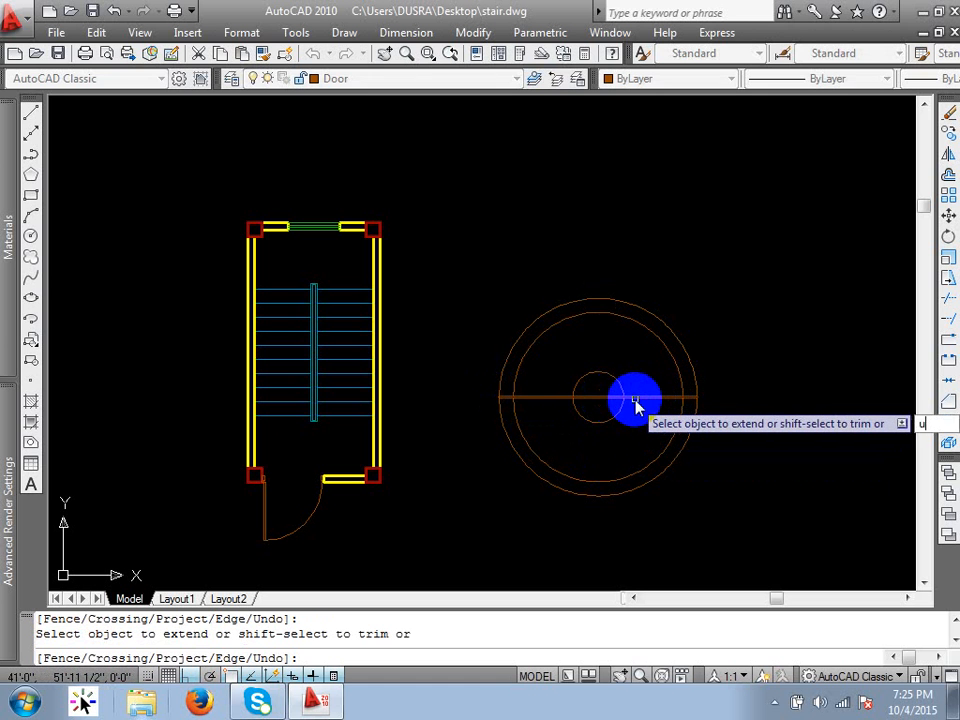
key("Return")
key("Return")
key("Escape")
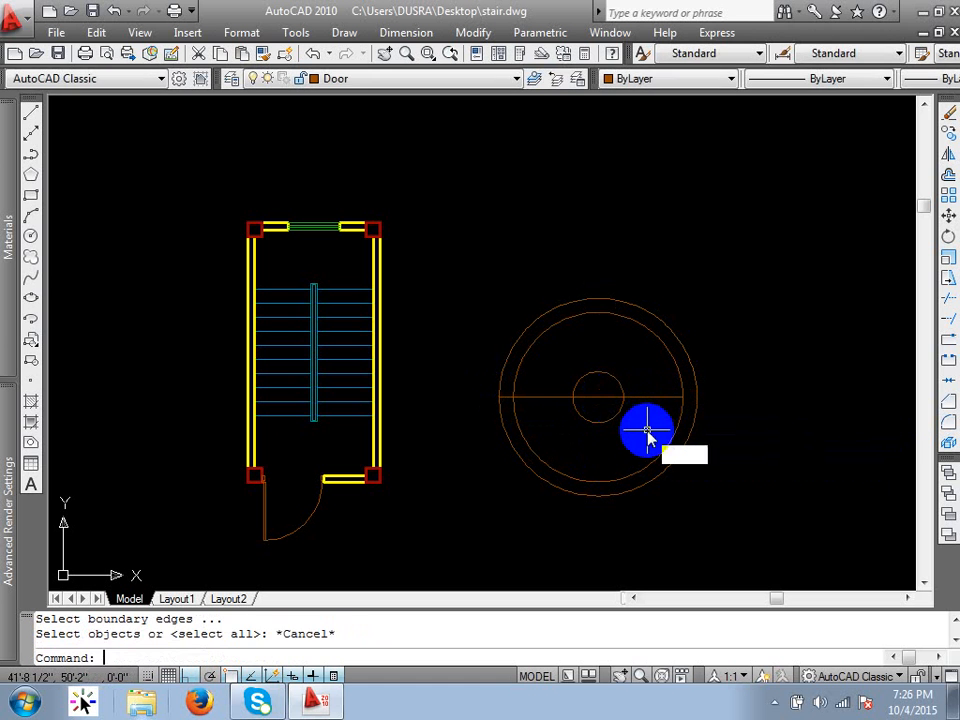
type("u")
key("Return")
Step: Extend the horizontal line through the center to the opposite side, using only the outermost circle as the boundary
scroll(631, 415, "up", 3)
type("ex")
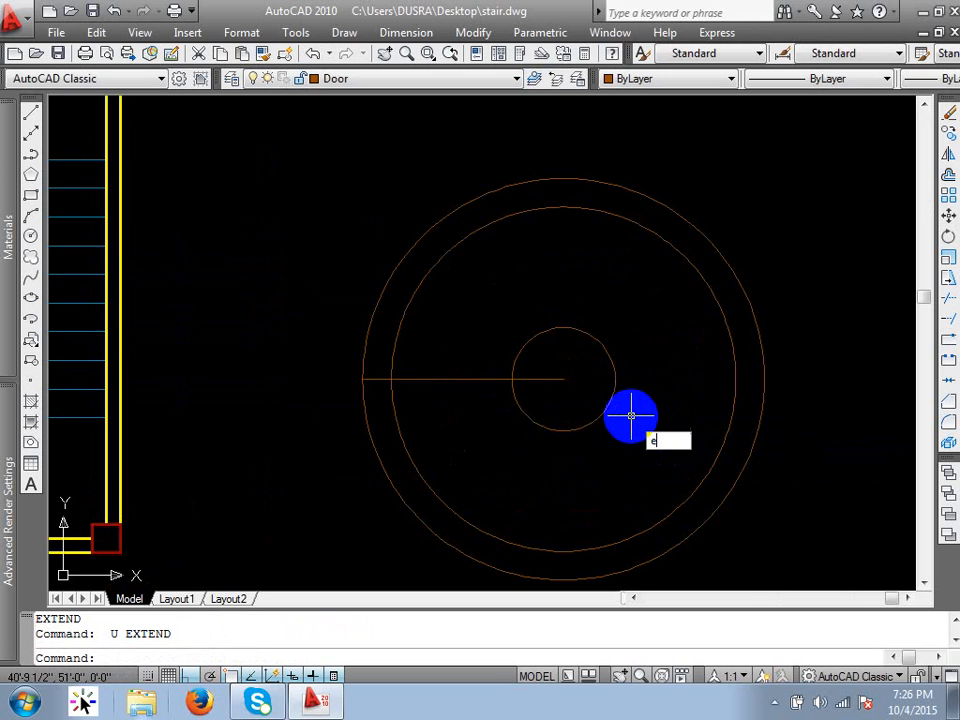
key("Return")
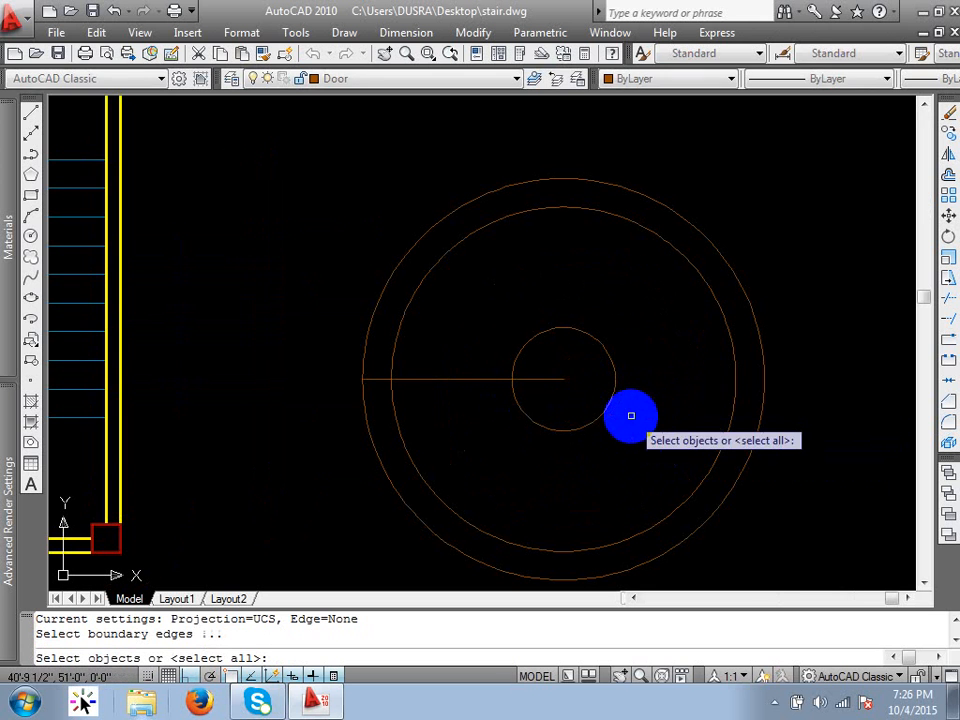
left_click(760, 389)
key("Return")
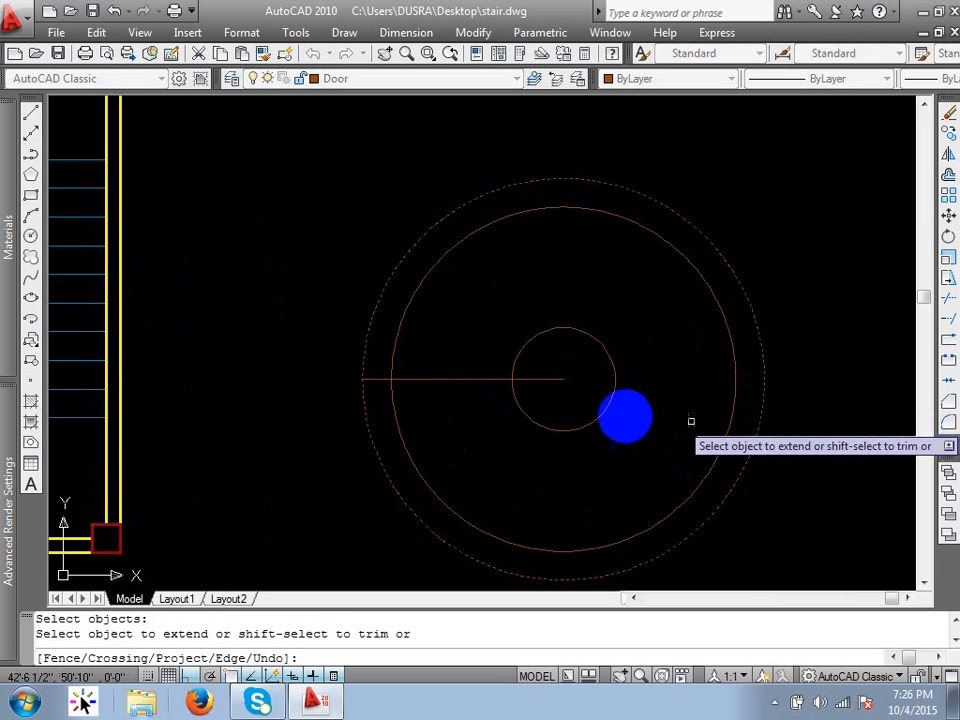
left_click(560, 378)
key("Return")
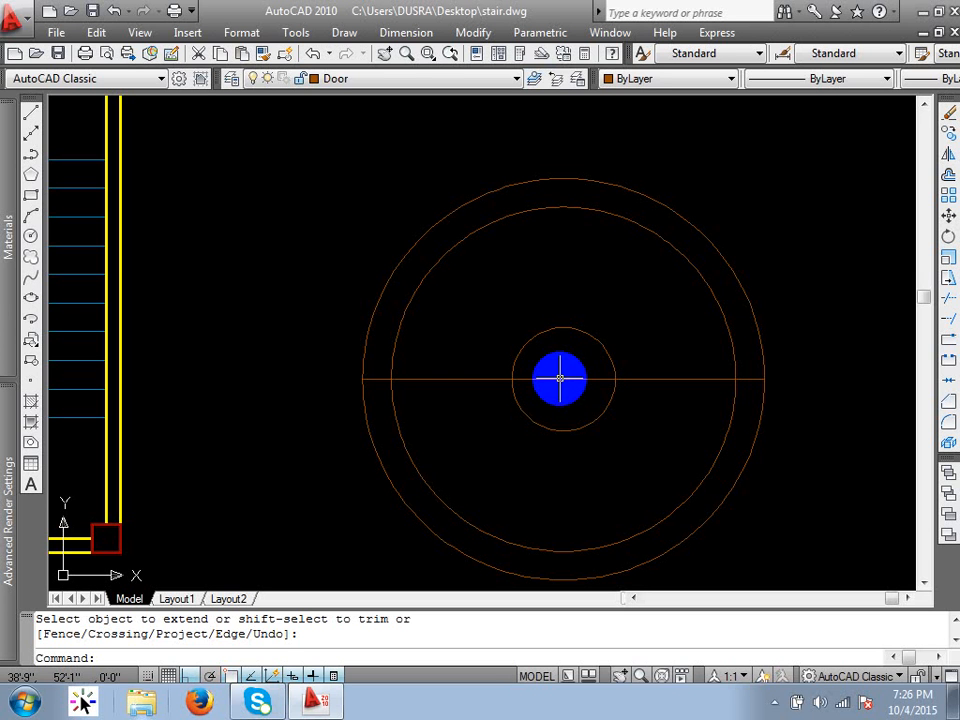
key("Escape")
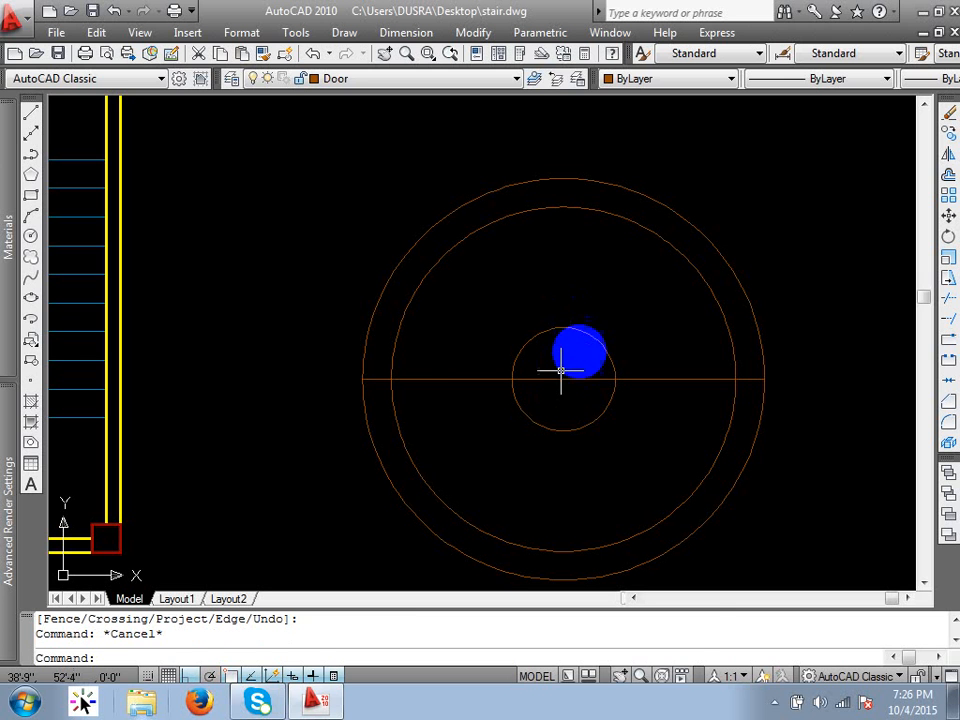
Step: Trim away the upper halves of all three circles above the horizontal line
type("tr")
key("Return")
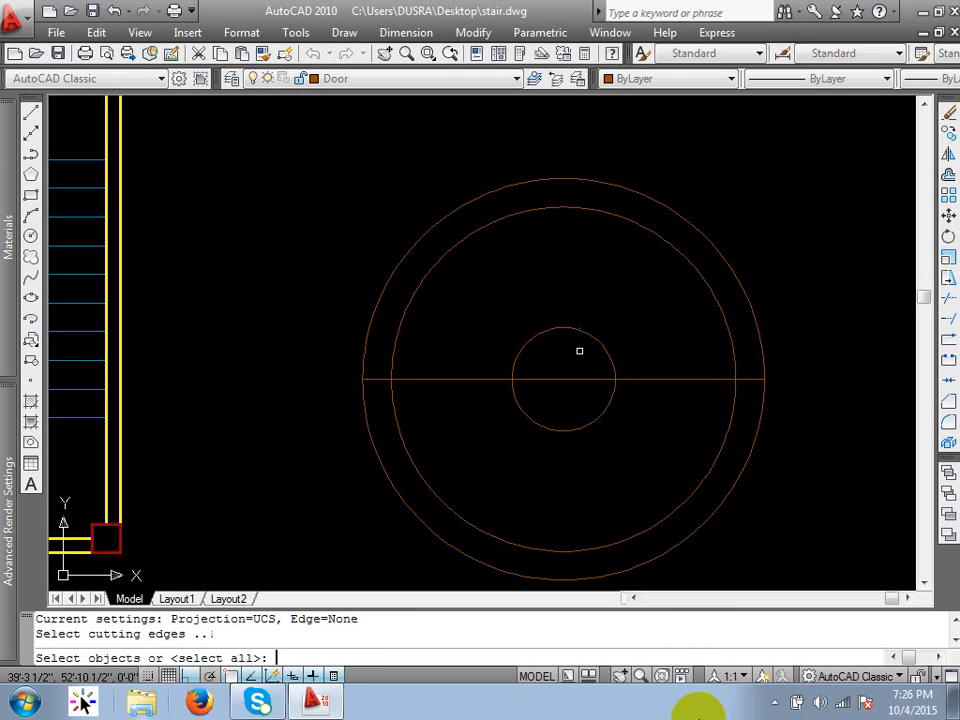
key("Return")
left_click(775, 275)
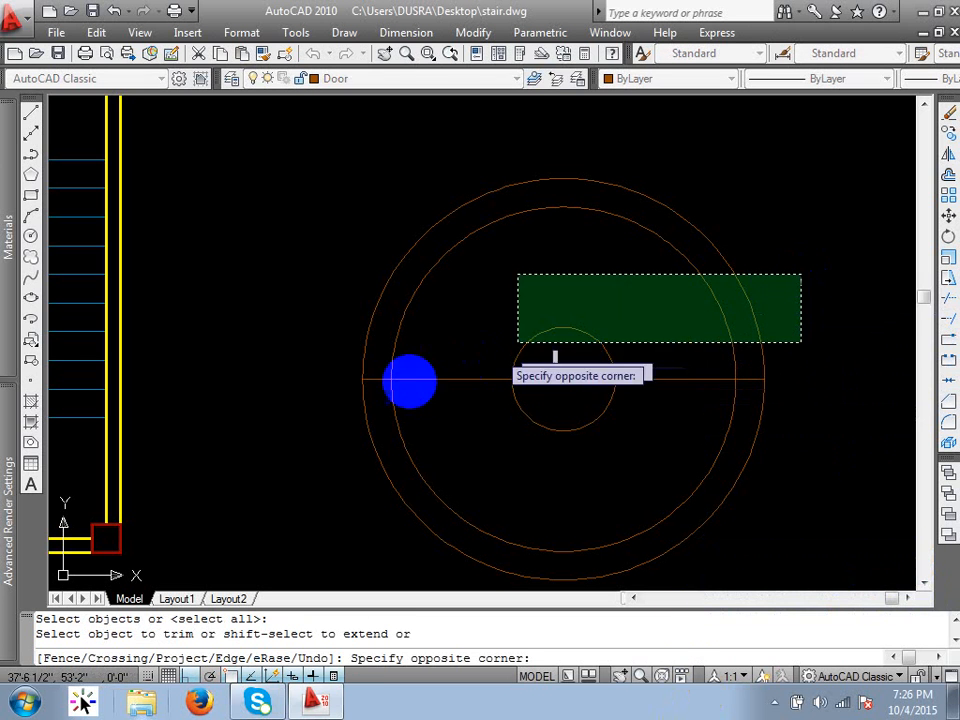
left_click(336, 376)
key("Return")
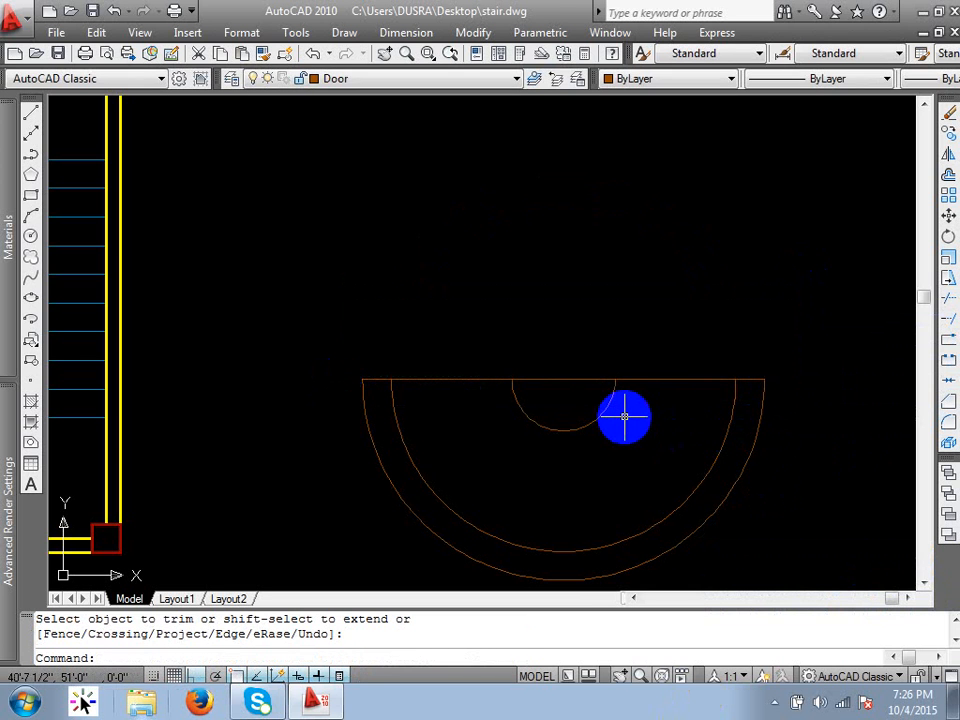
Step: Trim the horizontal line inside the small arc and between the two outer arcs at both ends
type("tr")
key("Return")
key("Return")
left_click(582, 374)
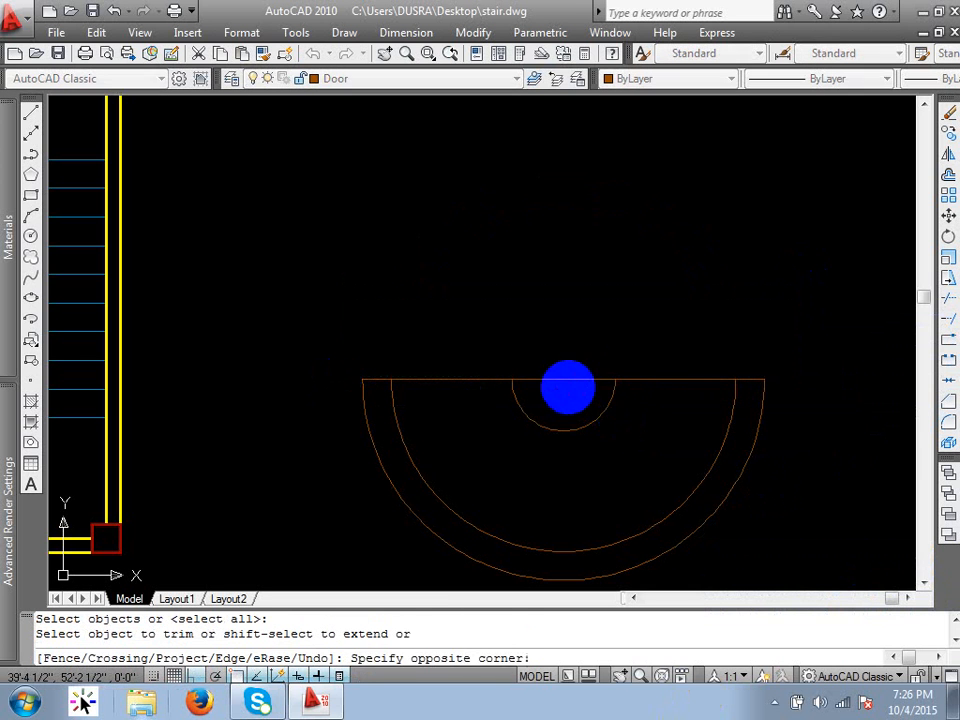
left_click(567, 390)
left_click(748, 379)
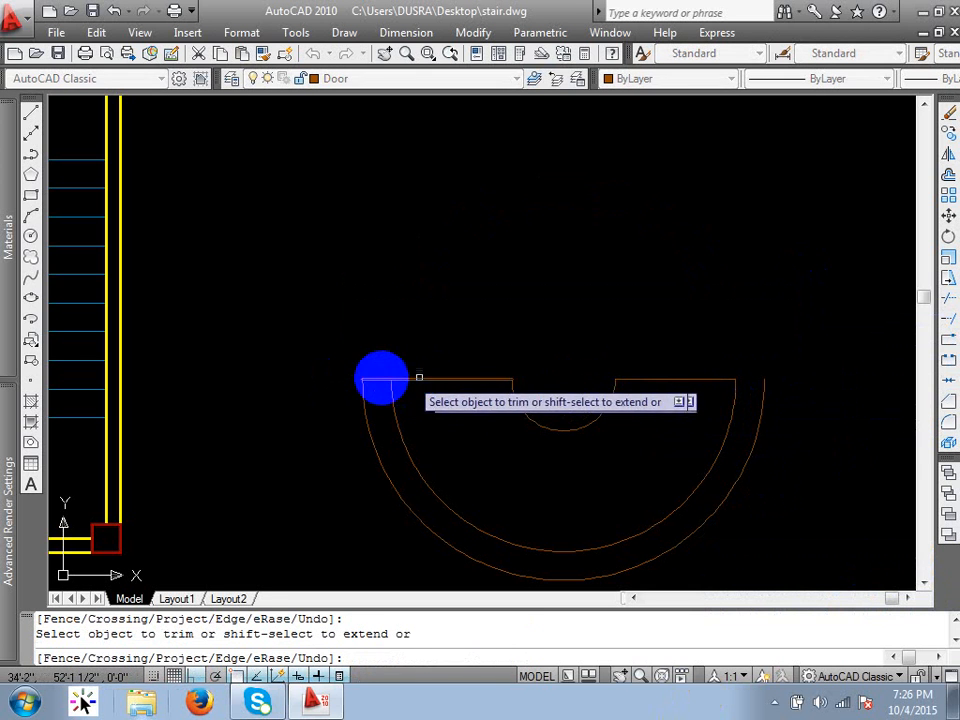
key("Return")
scroll(542, 384, "down", 6)
scroll(559, 455, "up", 3)
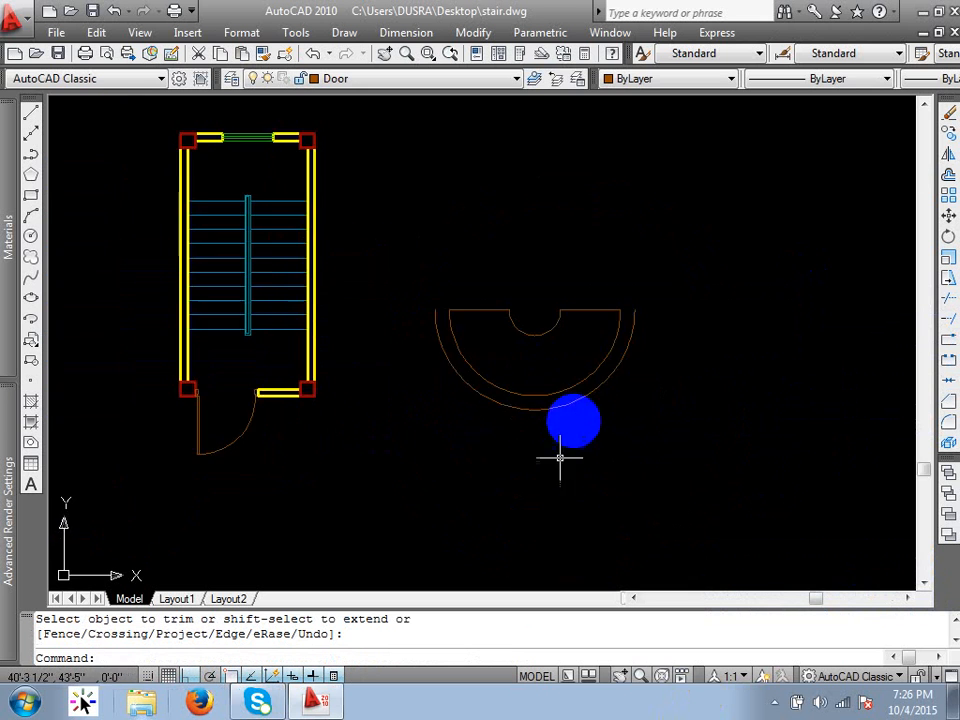
Step: Set up a polar array with 20 items filling 360 degrees
middle_click_drag(573, 420, 595, 479)
scroll(594, 478, "up", 2)
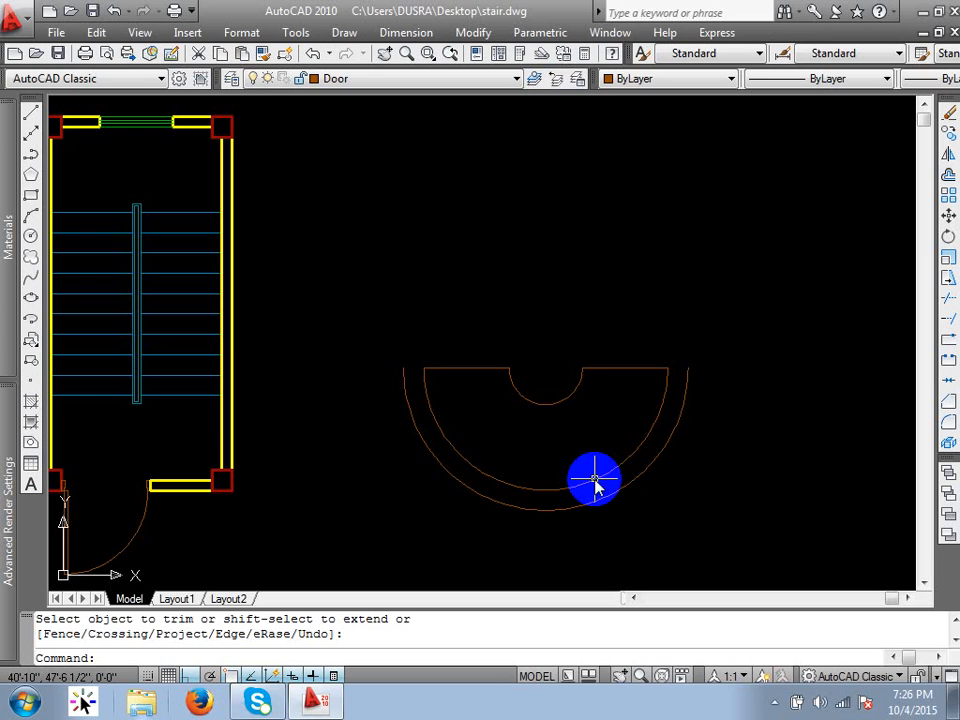
type("ar")
key("Return")
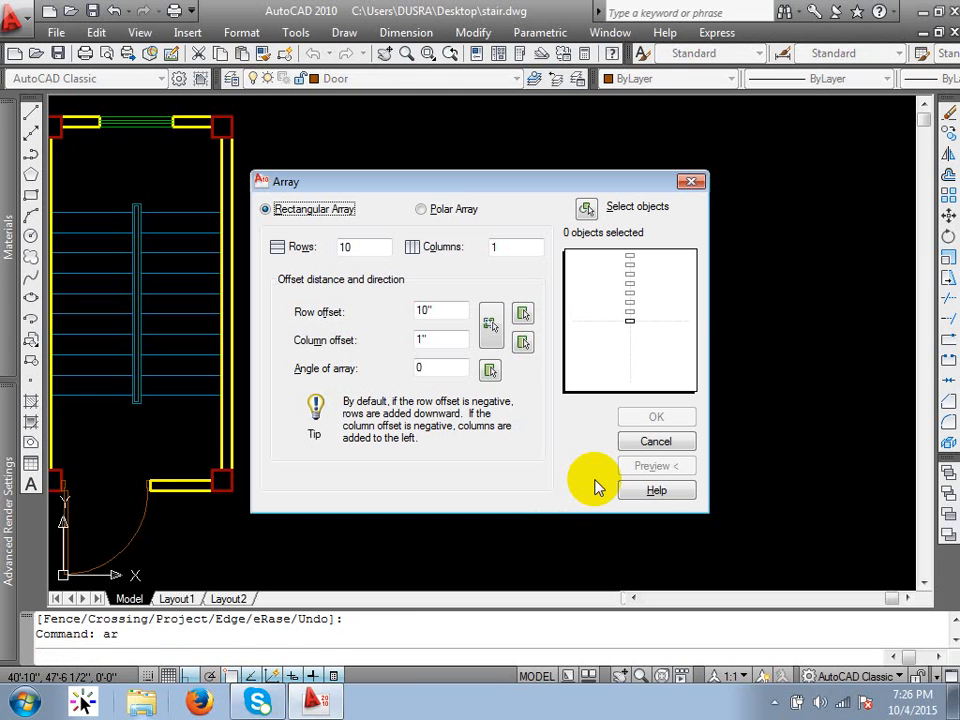
left_click(449, 212)
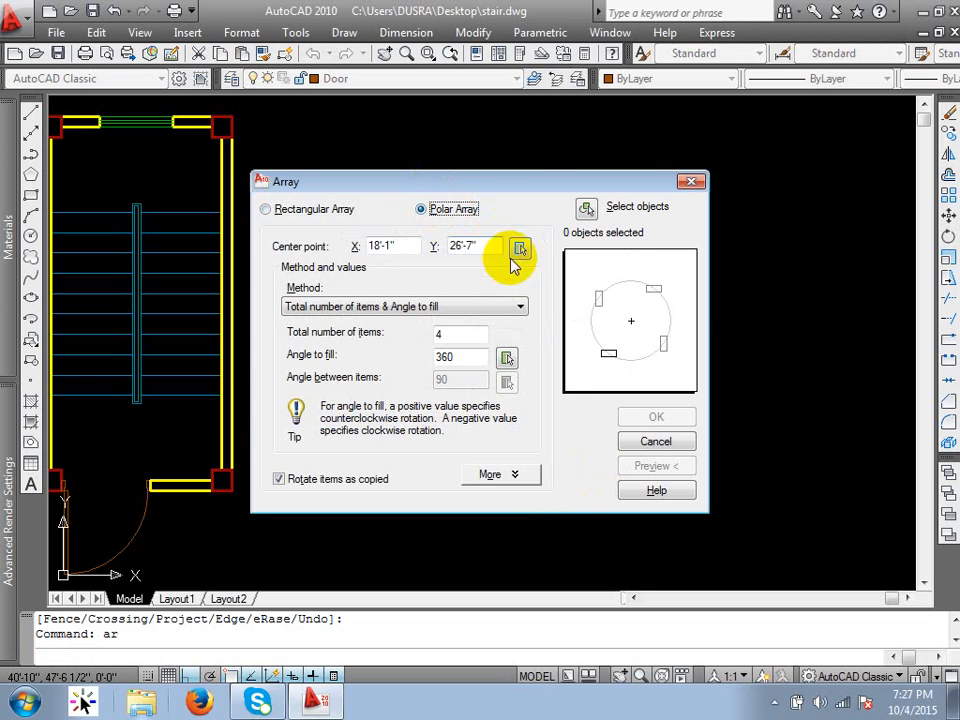
left_click_drag(521, 192, 535, 172)
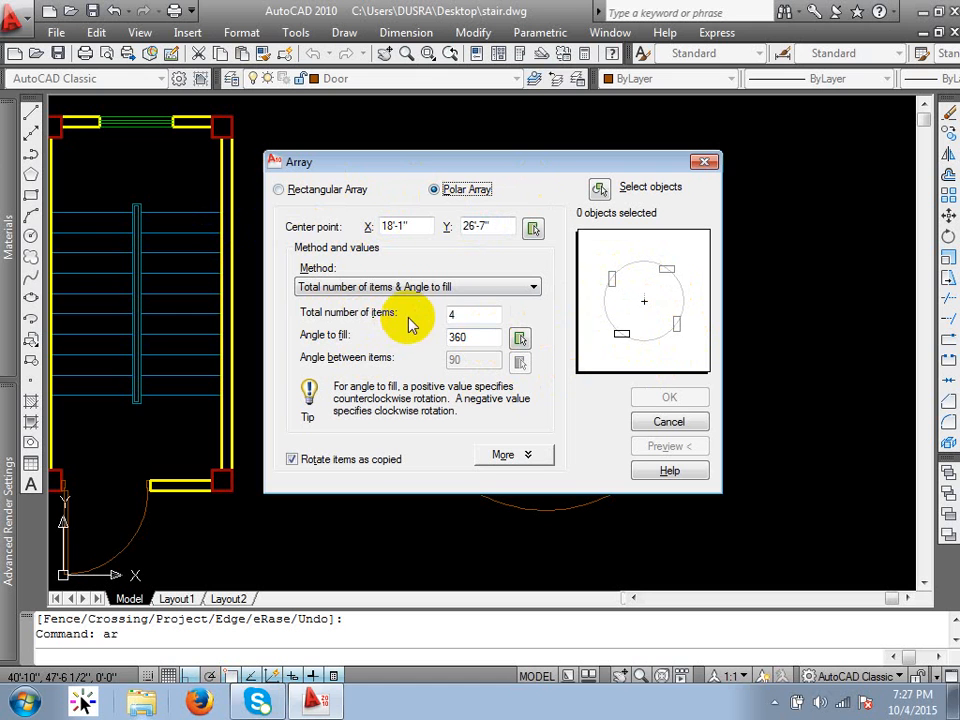
left_click_drag(482, 313, 381, 333)
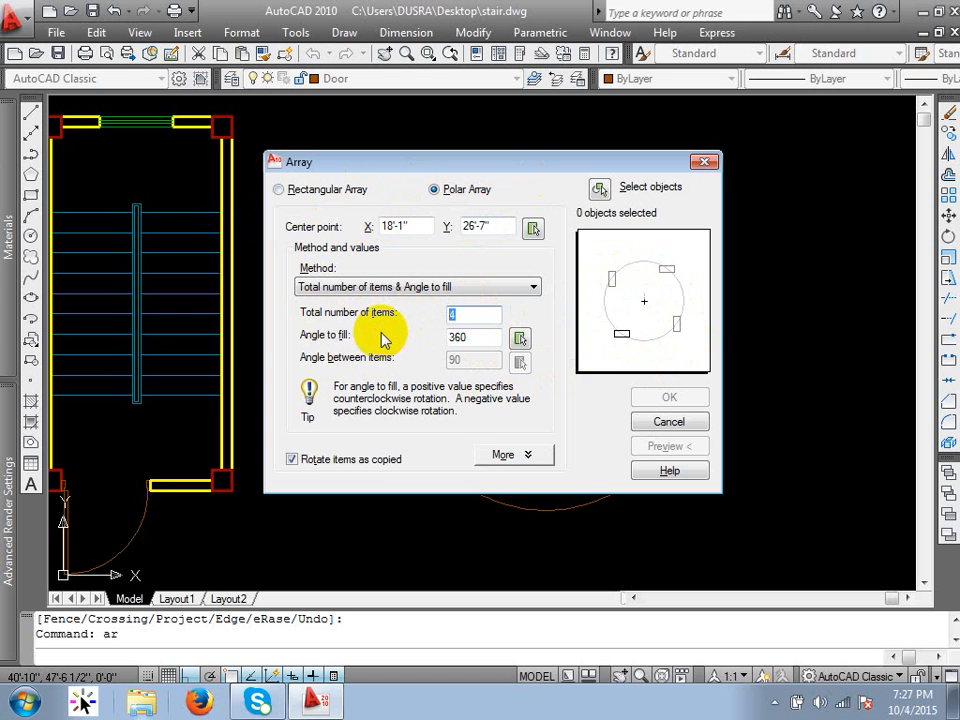
type("20")
left_click(475, 338)
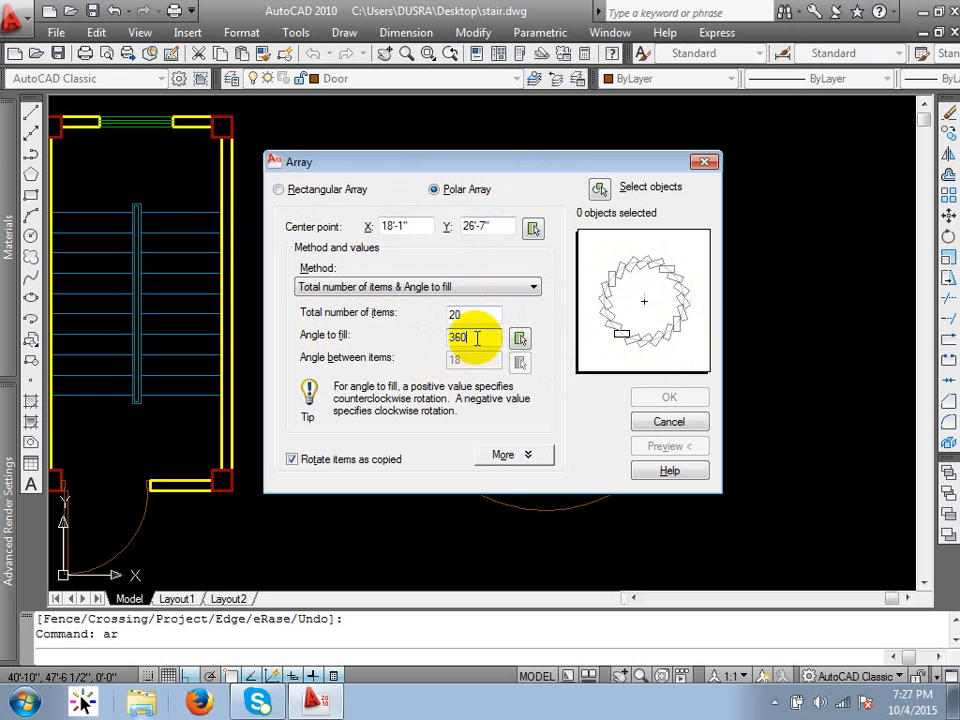
left_click_drag(477, 338, 360, 353)
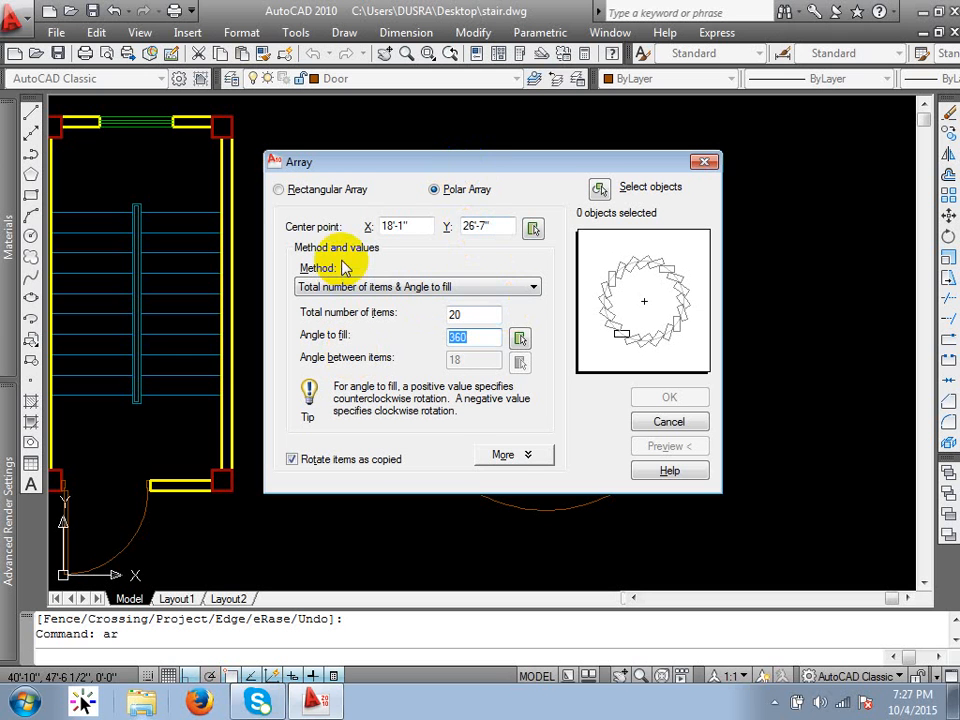
Step: Set the polar array's center point to the common center of the semicircular arcs
left_click(533, 231)
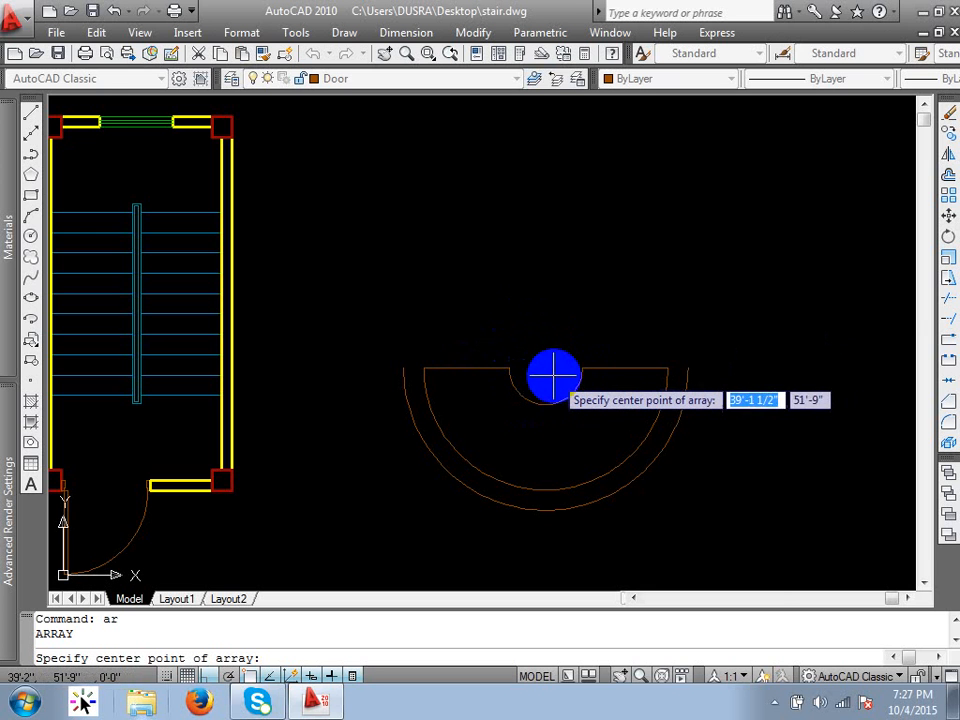
scroll(553, 376, "down", 7)
scroll(553, 376, "up", 7)
scroll(553, 376, "down", 7)
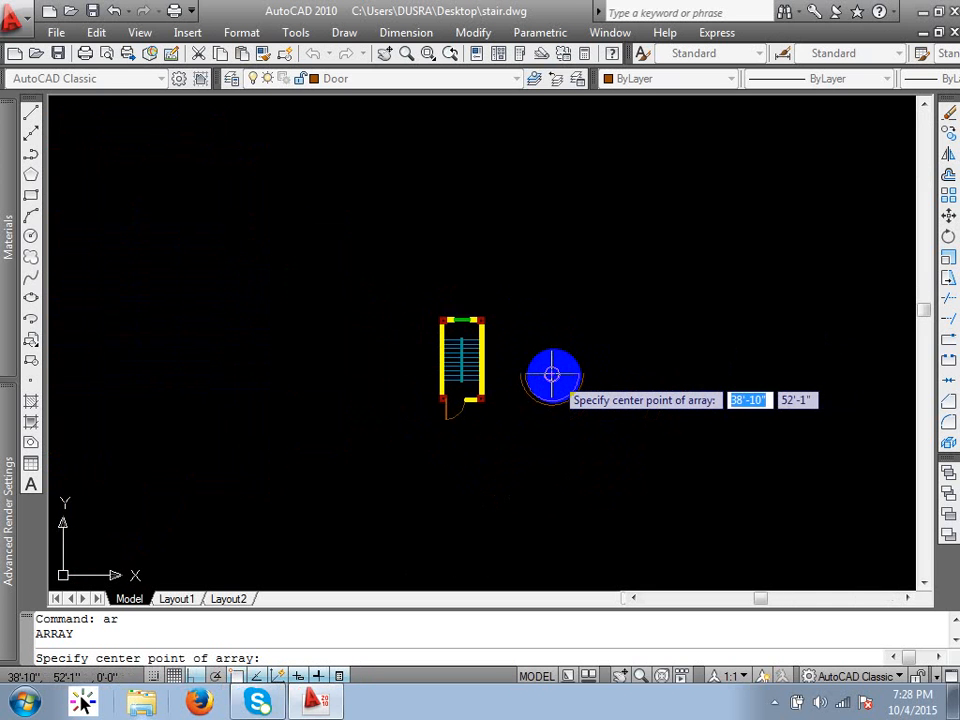
scroll(553, 376, "up", 3)
scroll(553, 376, "up", 5)
scroll(553, 376, "down", 7)
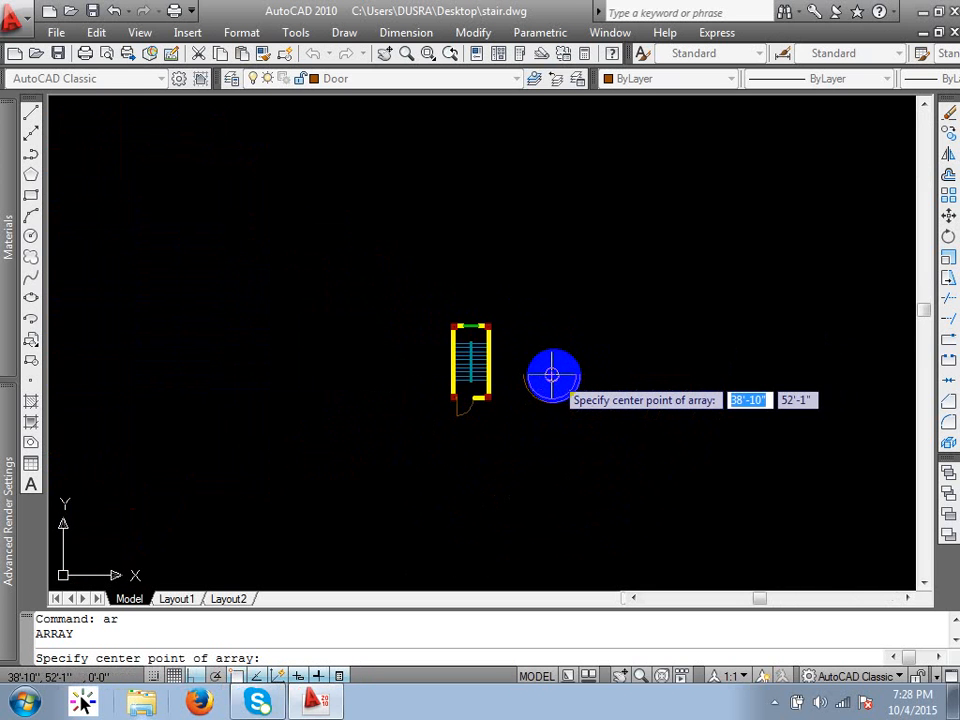
scroll(553, 376, "up", 5)
scroll(553, 376, "down", 3)
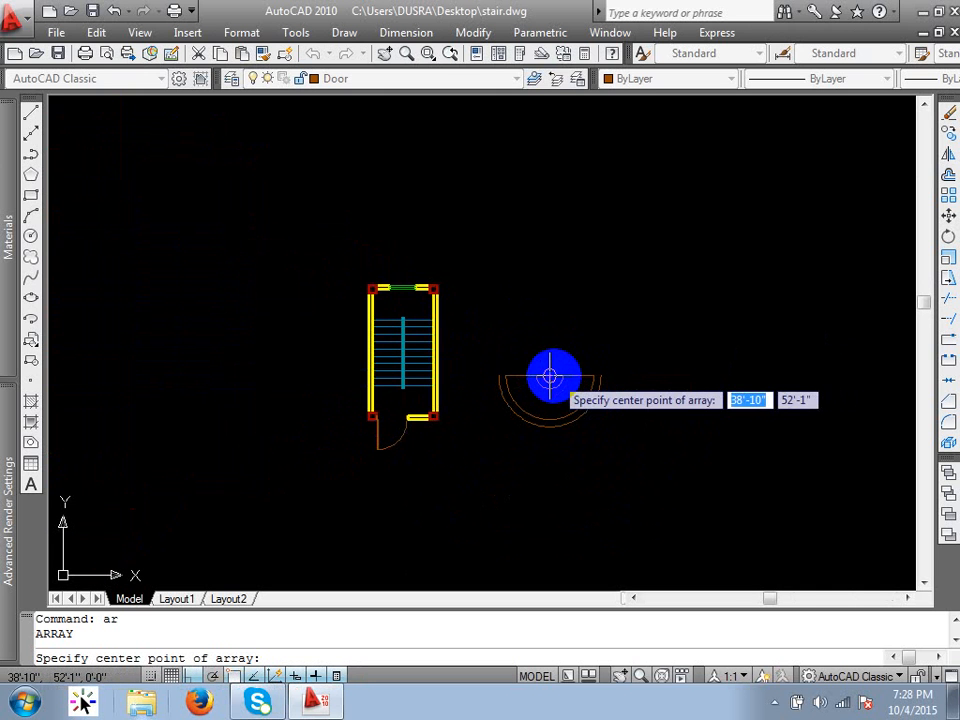
left_click(550, 376)
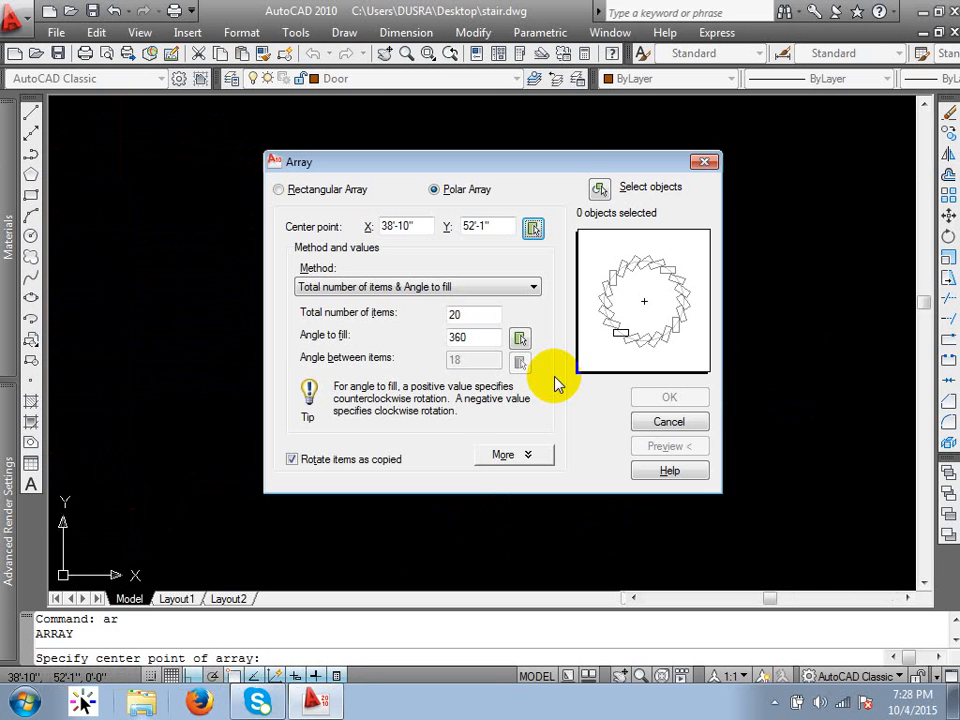
Step: Select the left horizontal line between the small arc and the middle arc, and create the polar array of tread lines from it
left_click(598, 188)
scroll(510, 377, "up", 5)
left_click(639, 388)
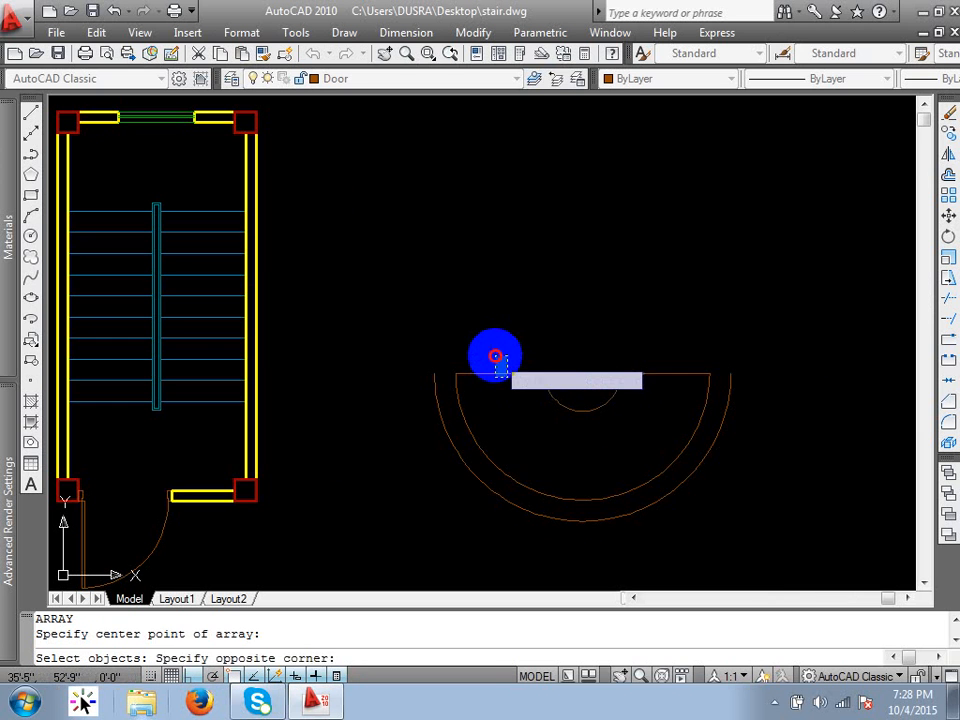
left_click(495, 354)
key("Return")
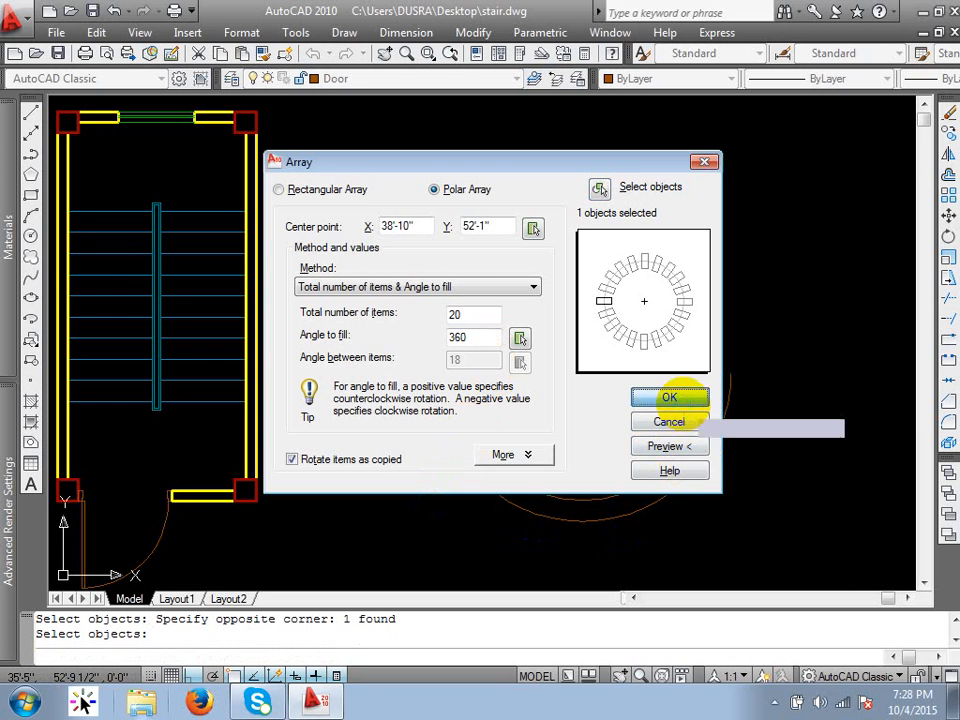
left_click(684, 402)
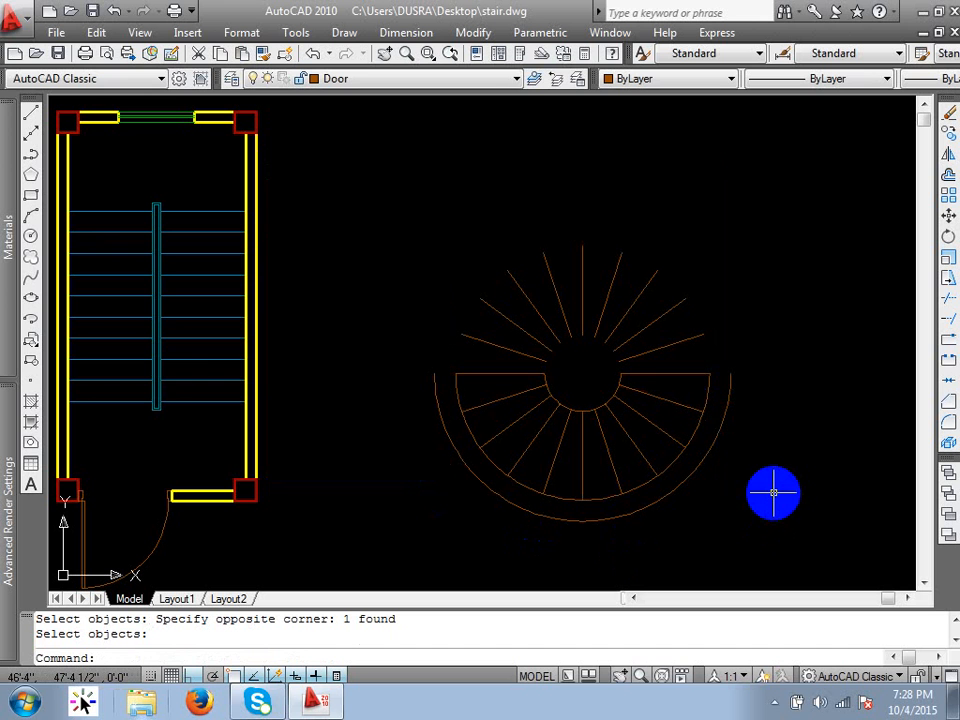
Step: Erase the nine arrayed lines above the horizontal end lines of the semicircular stair
left_click(759, 285)
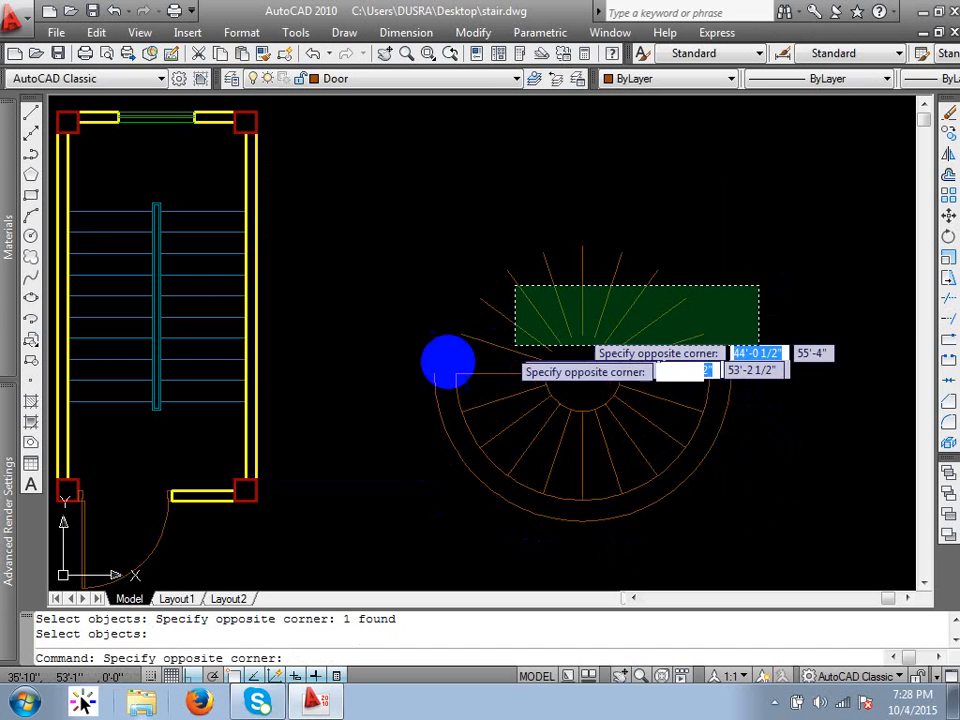
left_click(447, 353)
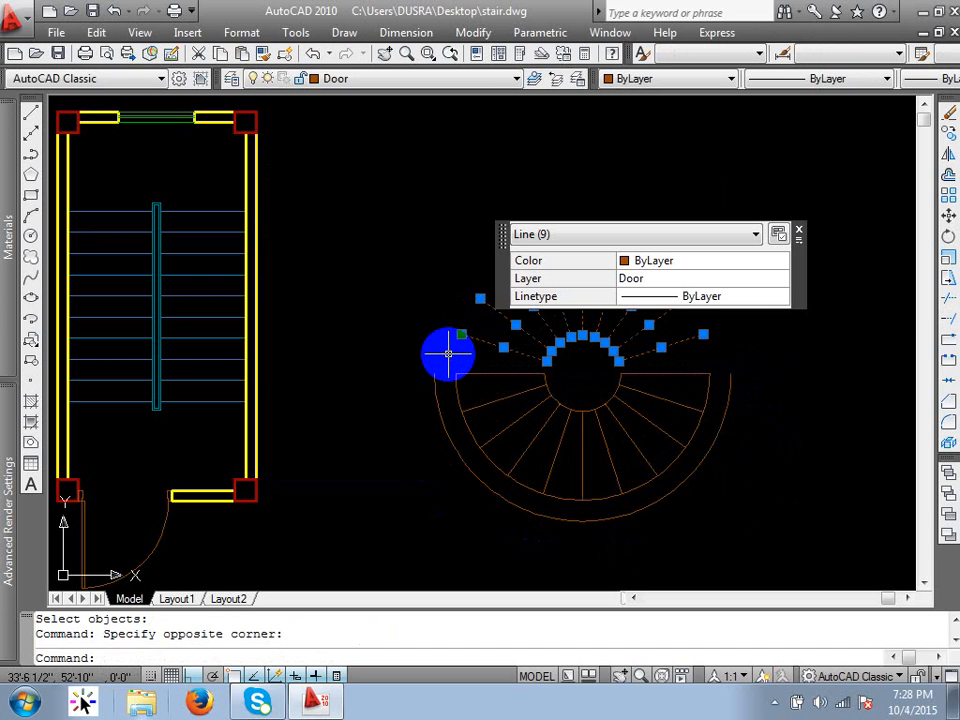
key("Delete")
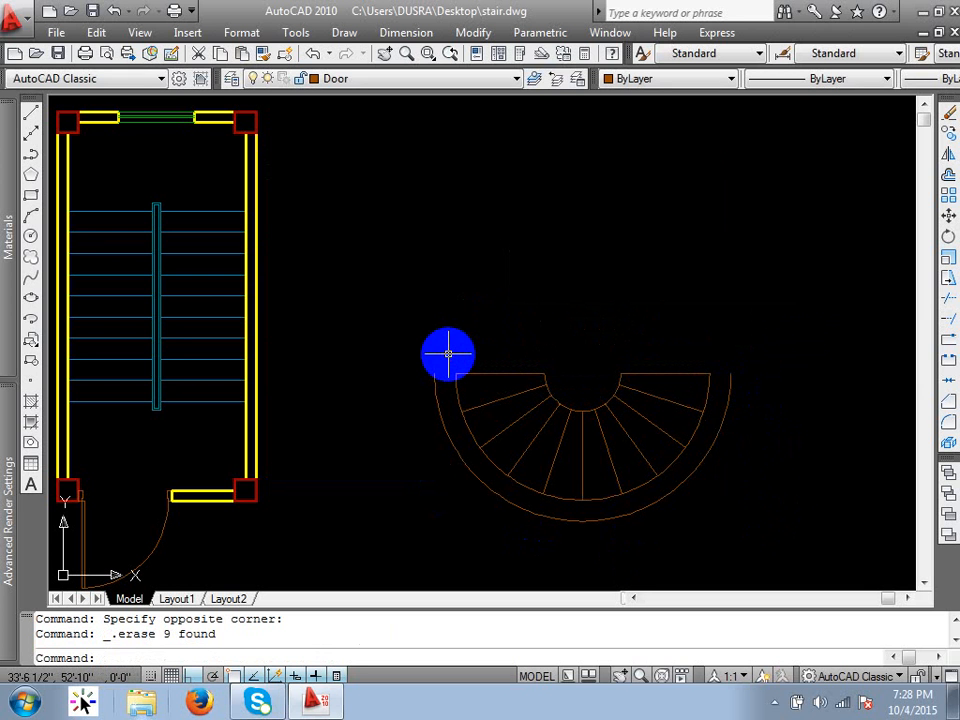
key("Escape")
Step: Move the two outer semicircular arcs onto the yellow wall layer
scroll(718, 418, "up", 3)
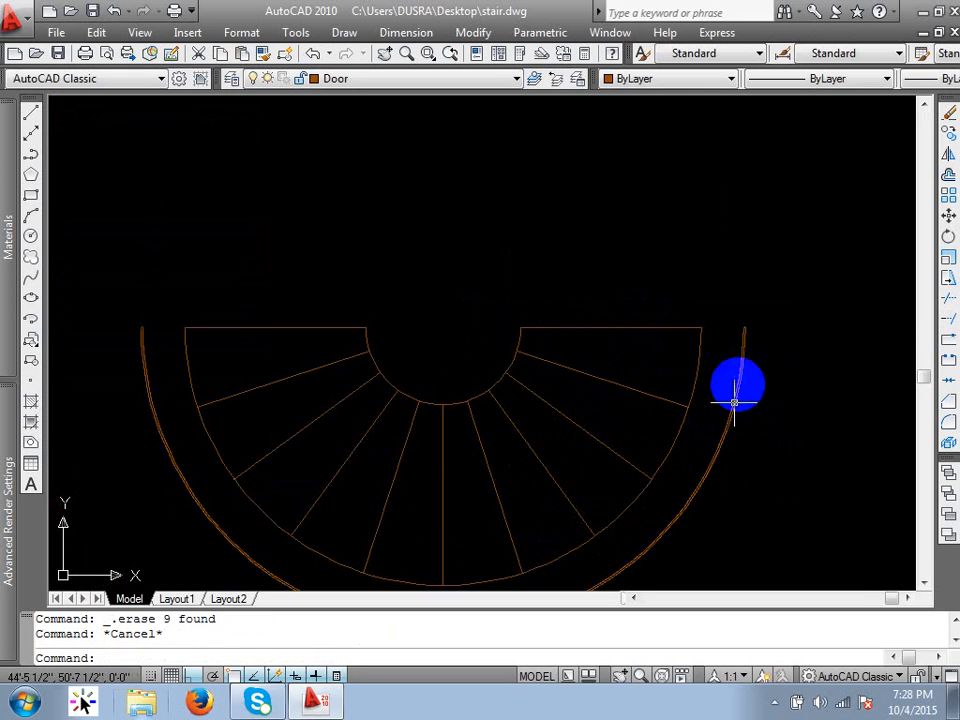
scroll(620, 375, "down", 2)
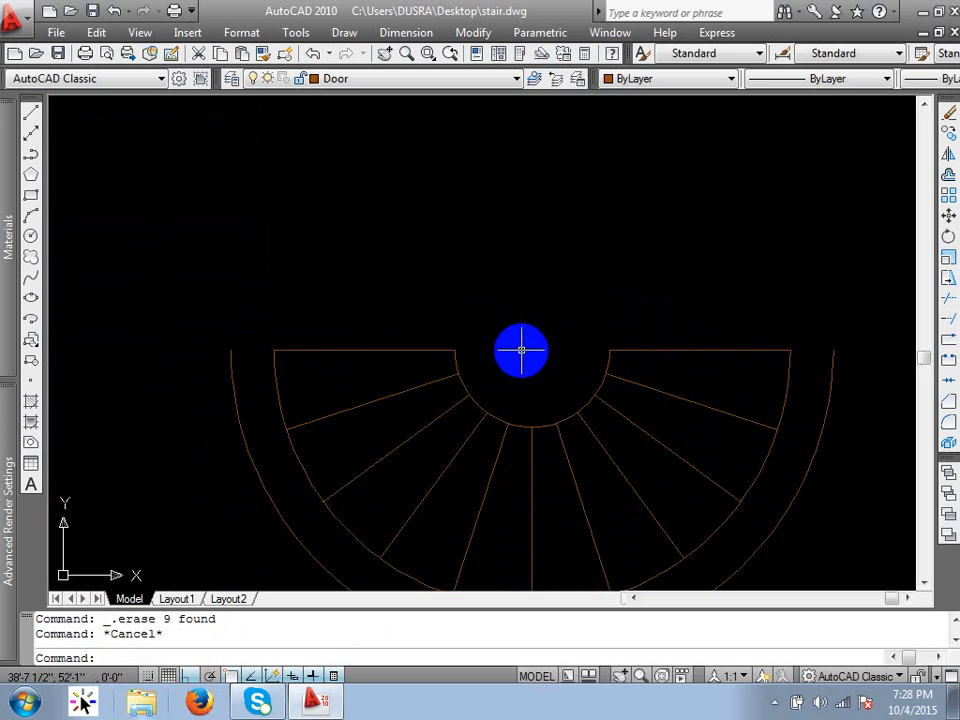
scroll(535, 370, "down", 1)
scroll(560, 430, "up", 3)
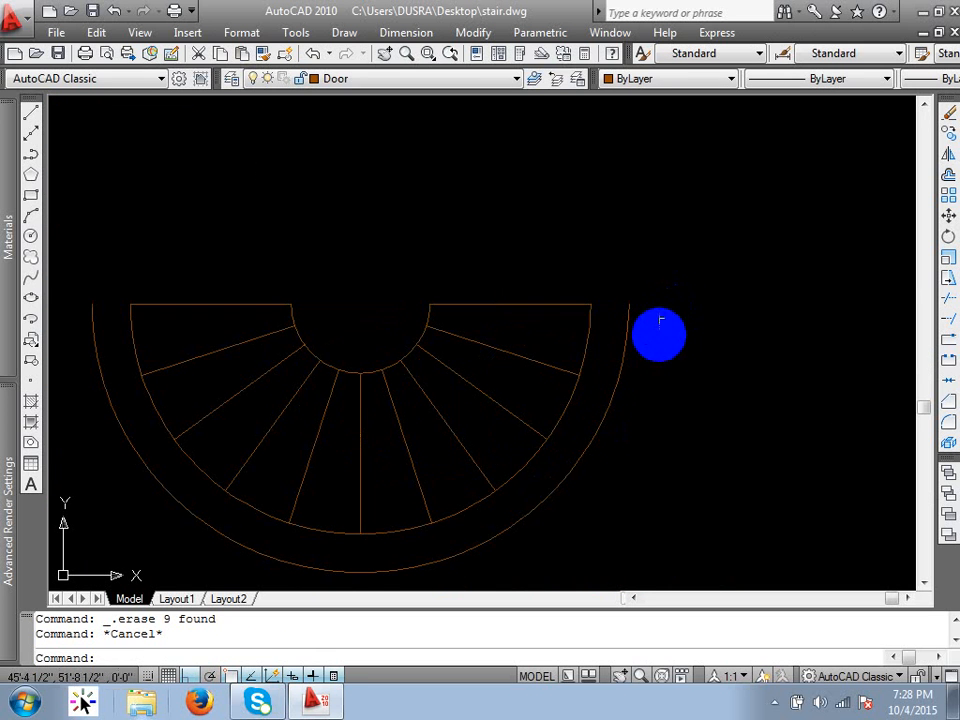
left_click(565, 335)
left_click(565, 335)
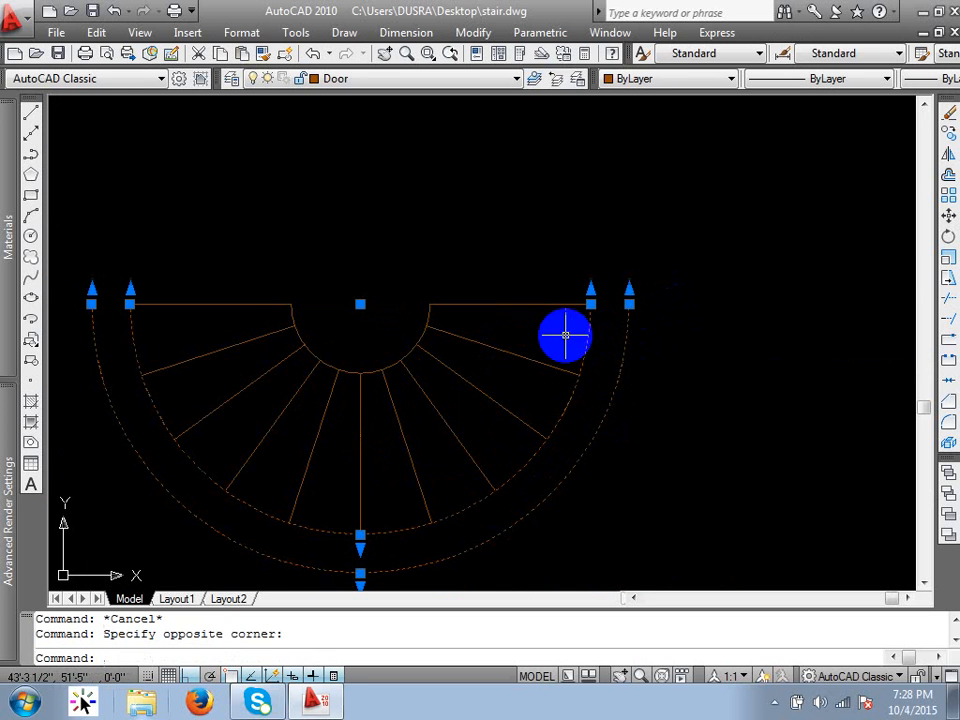
left_click(369, 79)
left_click(340, 172)
key("Escape")
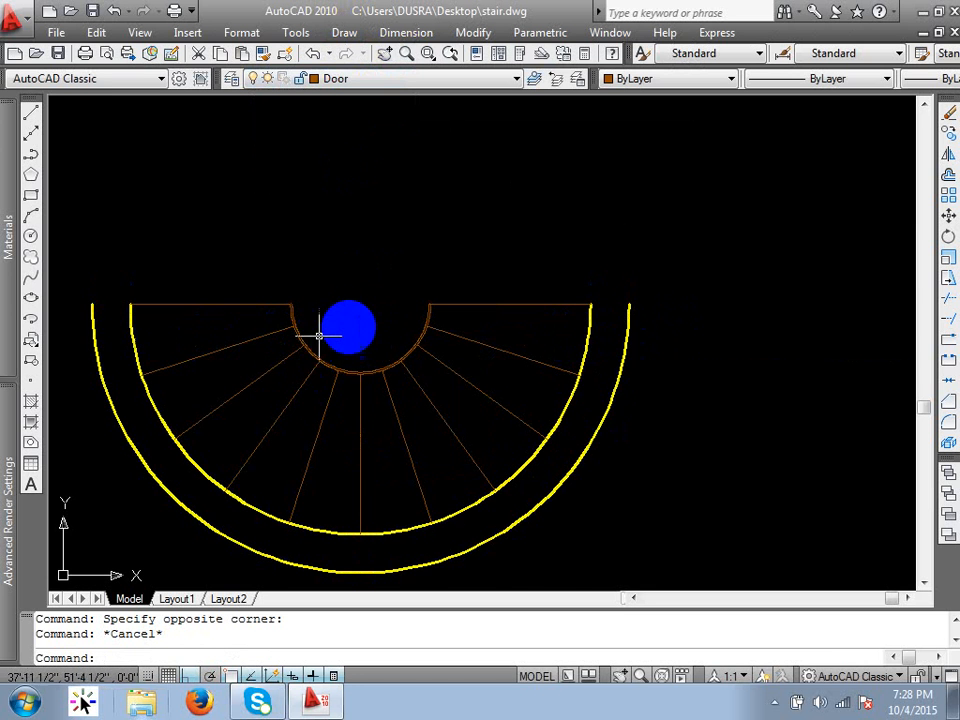
Step: Create a rectangular array of the stair's left horizontal line with 10 rows, 1 column and a 4" row offset
mouse_move(365, 331)
middle_mouse_down()
mouse_move(431, 346)
mouse_move(444, 390)
middle_mouse_up()
middle_click_drag(623, 415, 576, 469)
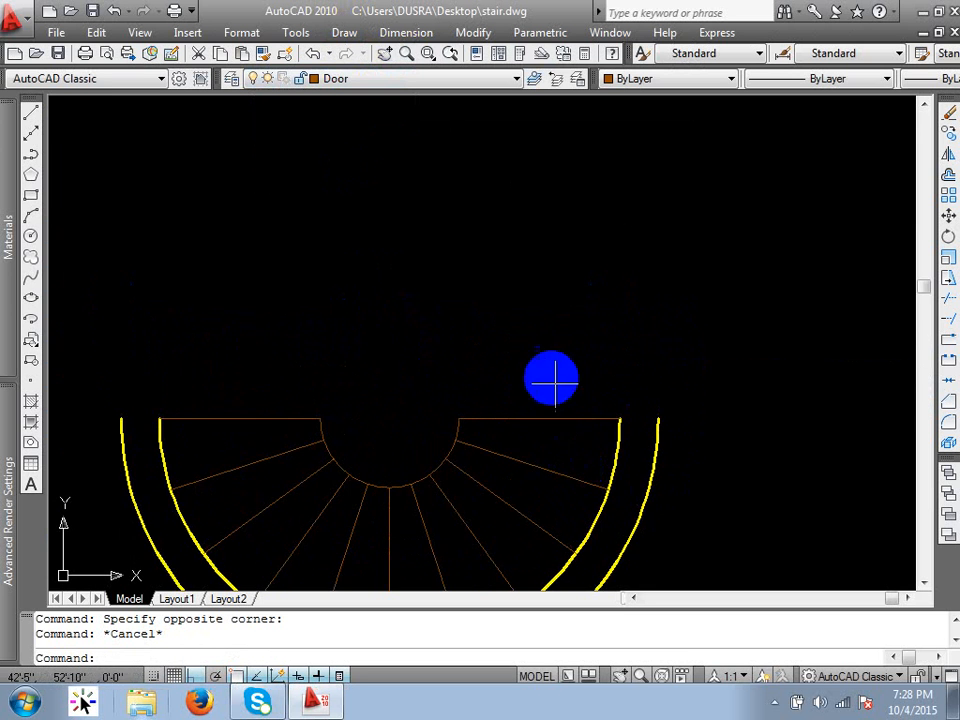
scroll(552, 379, "down", 2)
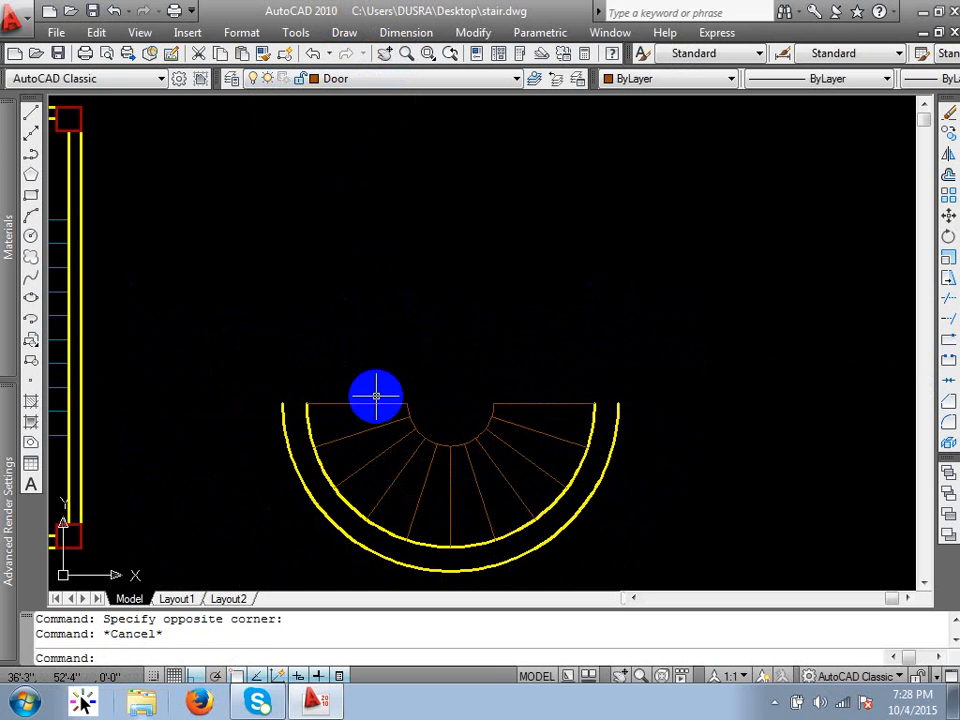
key("Escape")
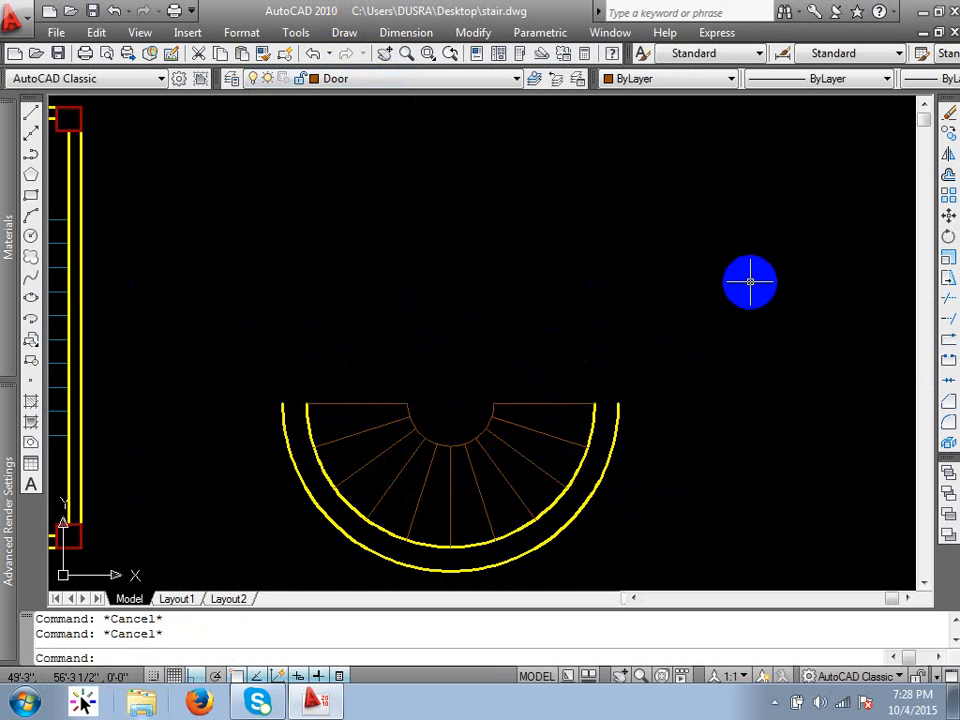
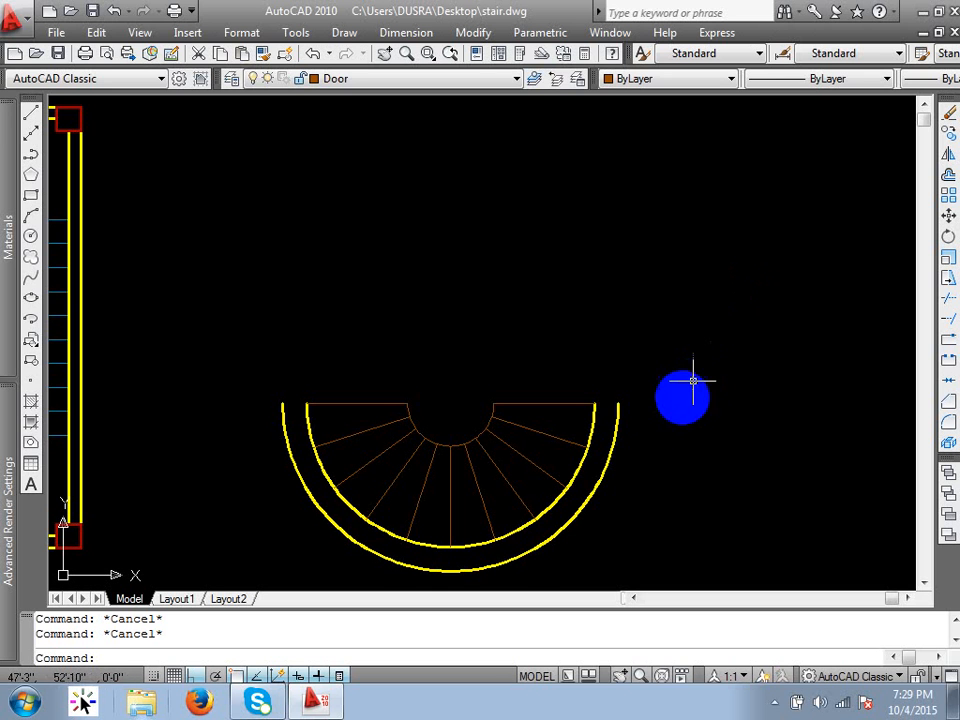
middle_click_drag(668, 413, 673, 441)
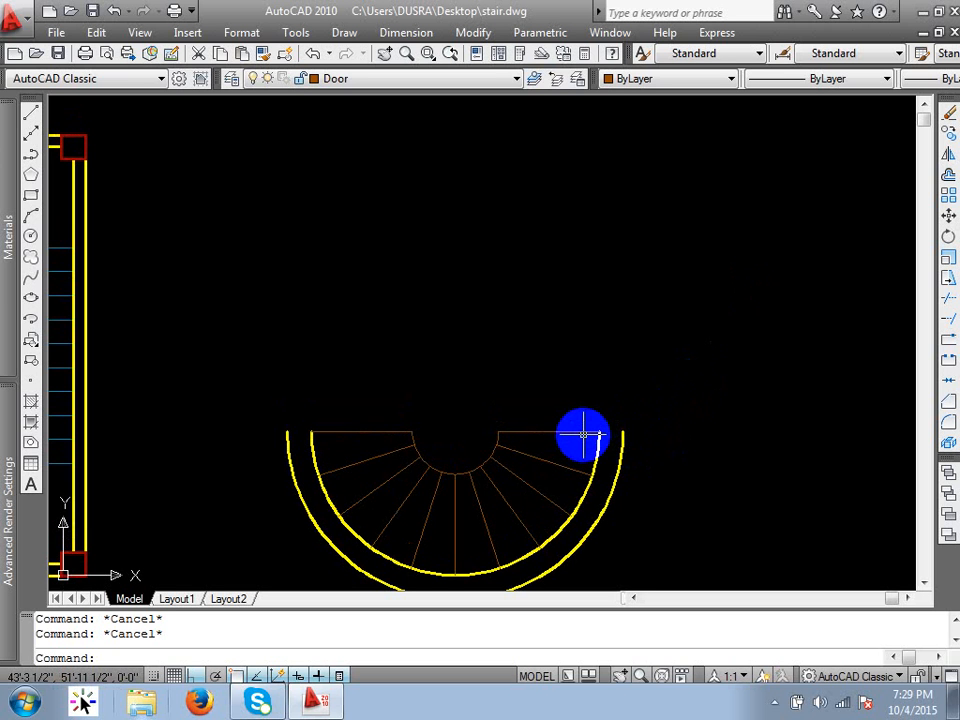
type("ar")
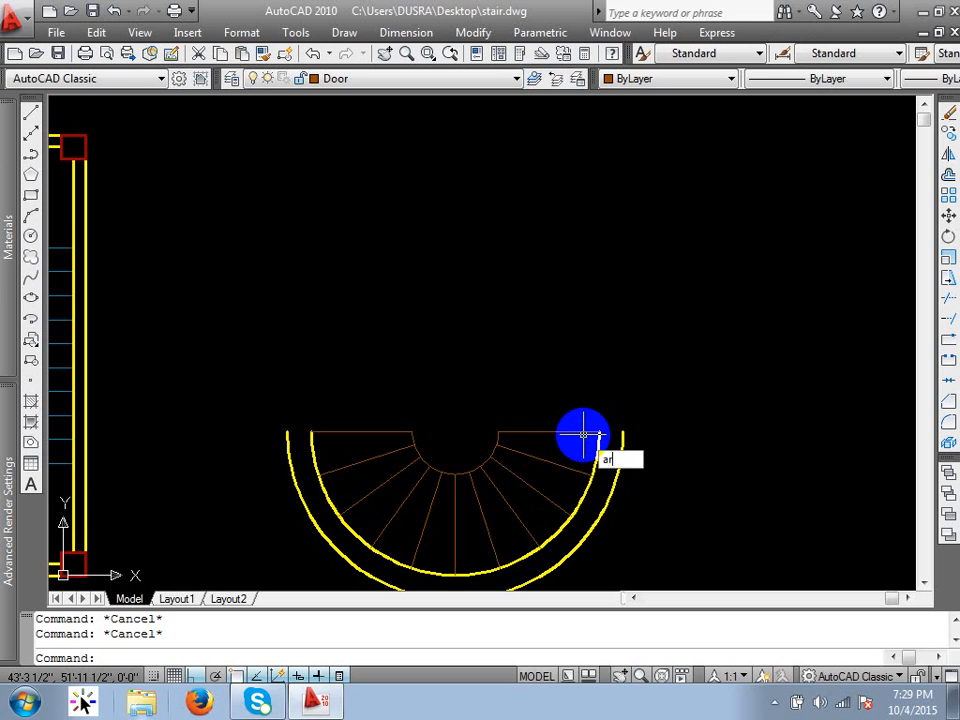
key("Return")
left_click(315, 209)
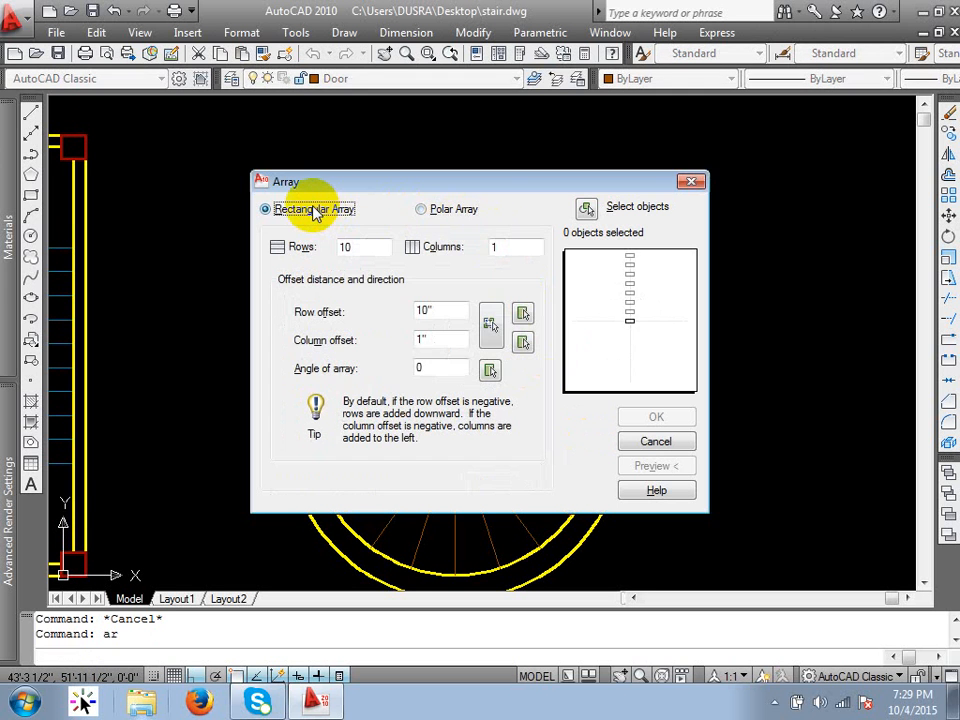
left_click(586, 208)
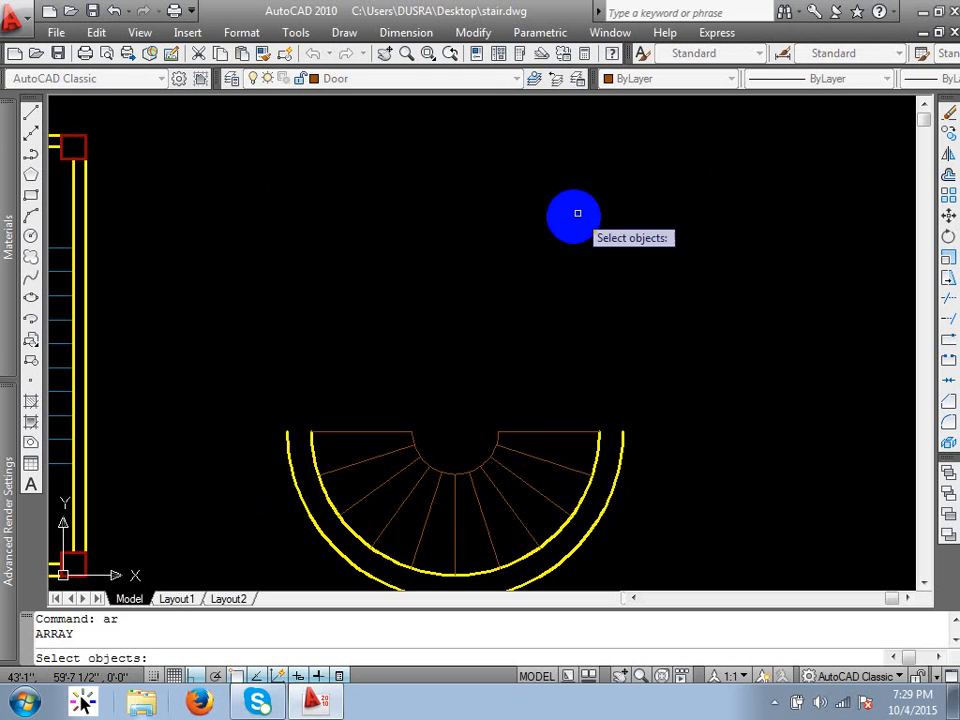
left_click(369, 433)
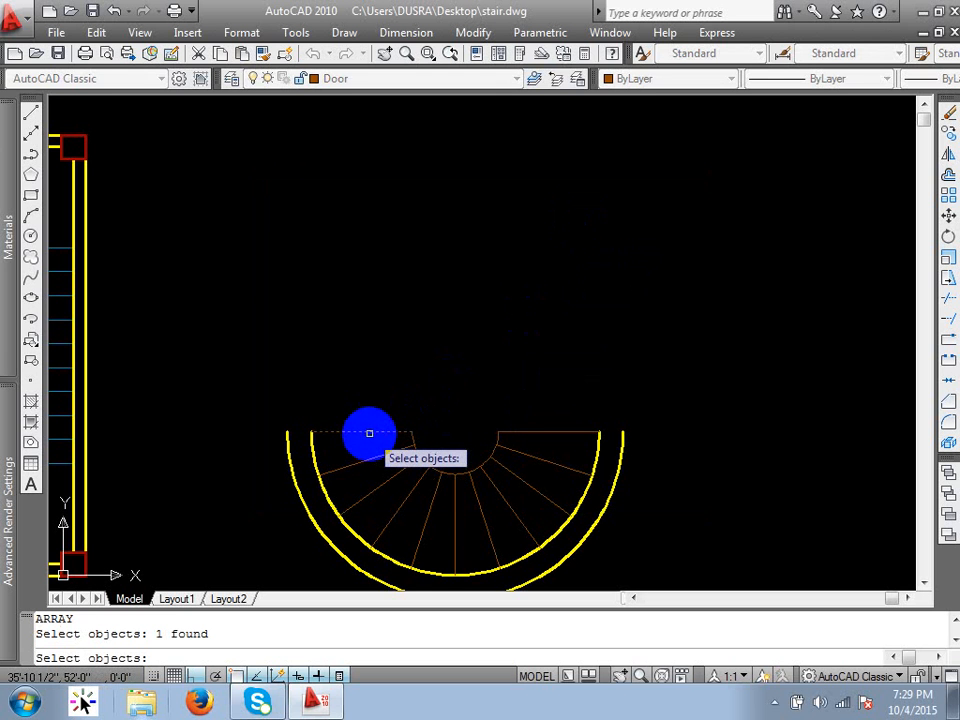
key("Return")
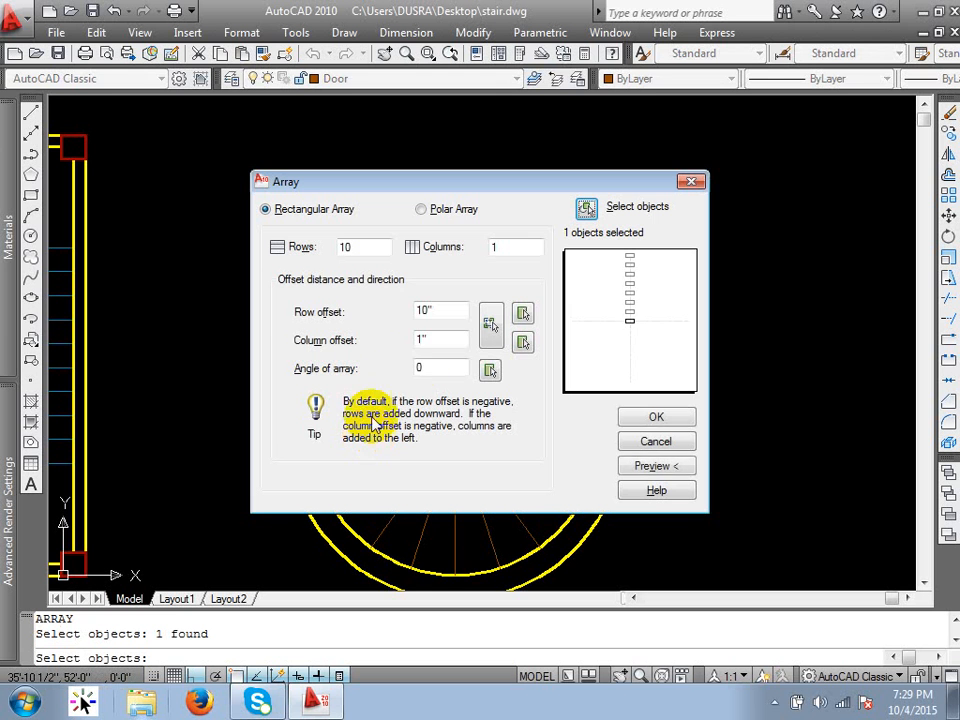
double_click(437, 313)
type("4")
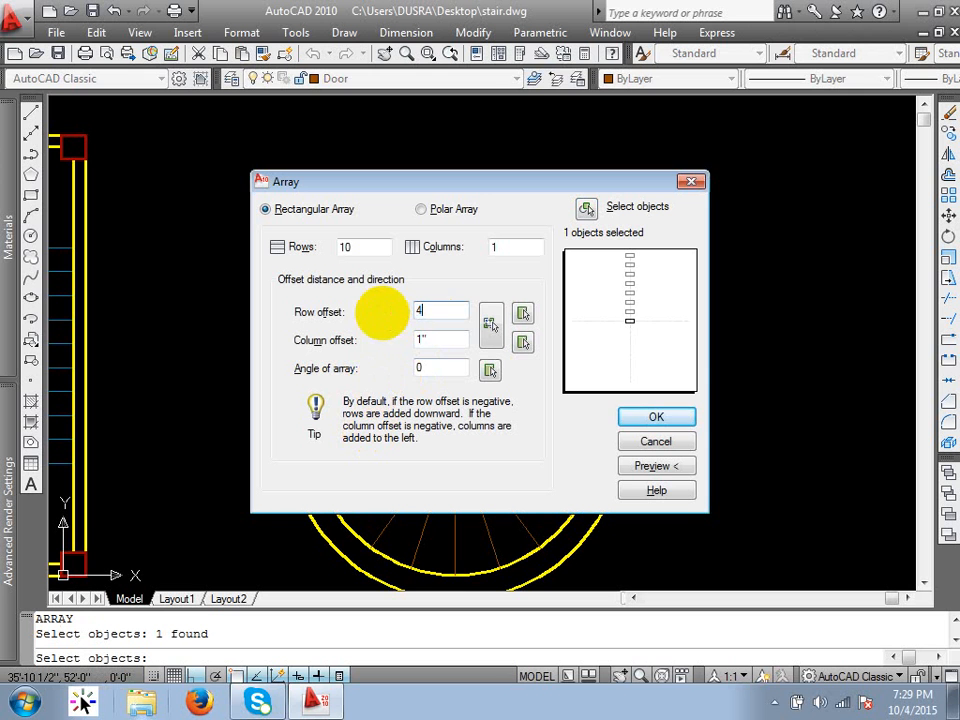
left_click(650, 416)
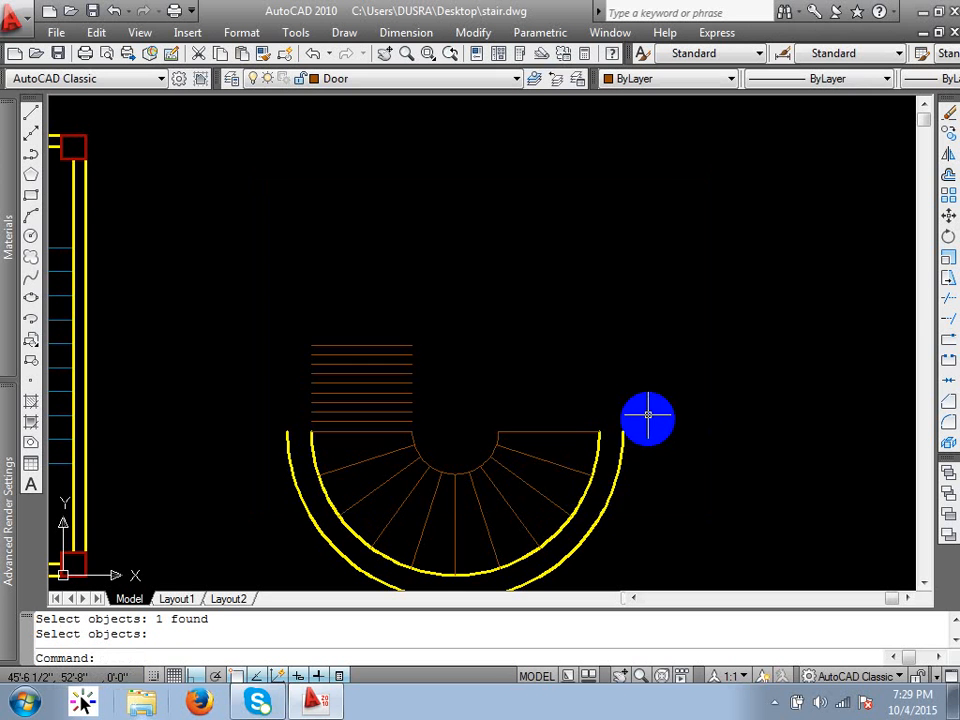
Step: Undo the 10-row array with the 4" row offset above the stair's left end line
scroll(396, 420, "up", 2)
scroll(396, 420, "up", 1)
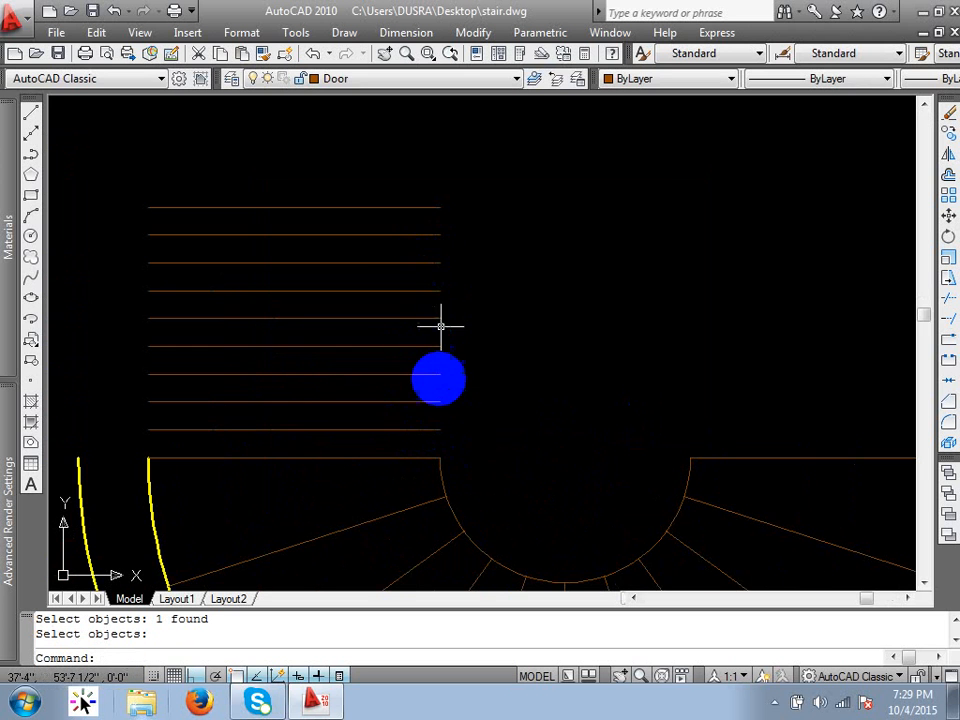
scroll(440, 380, "down", 1)
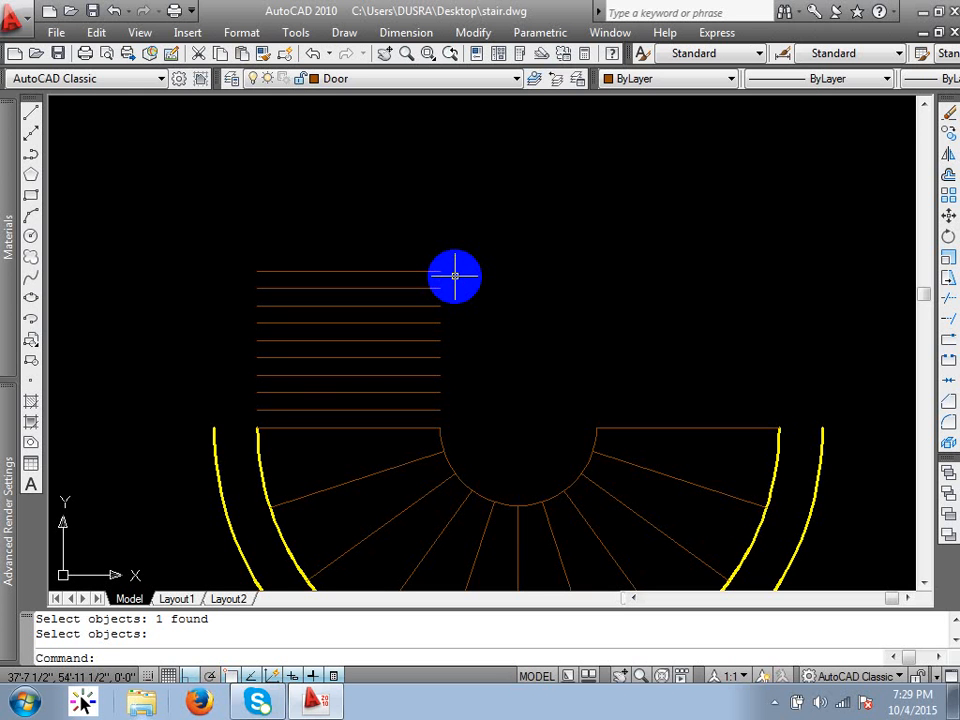
type("u")
key("Return")
type("u")
key("Return")
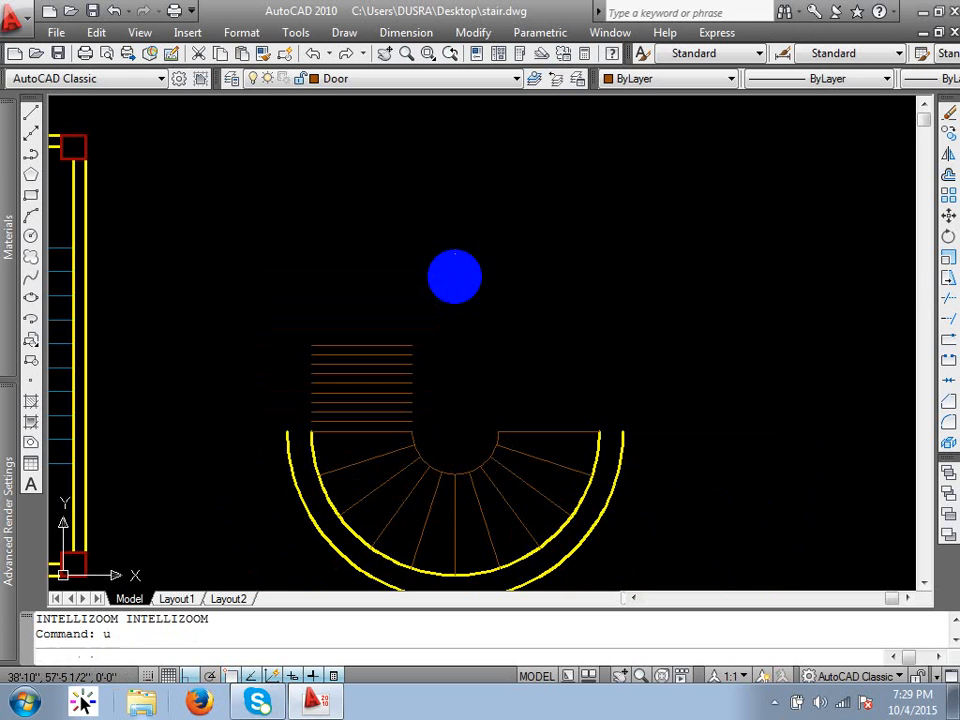
Step: Create a rectangular array of the stair's left horizontal end line with 10 rows, 1 column and a 10" row offset
type("ar")
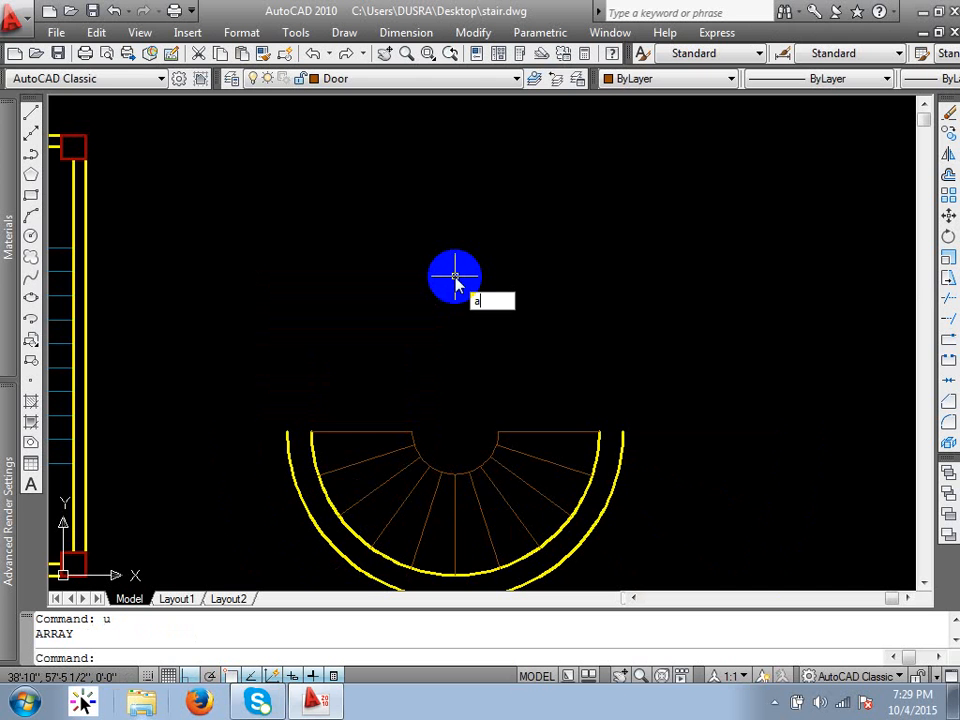
key("Return")
left_click(587, 210)
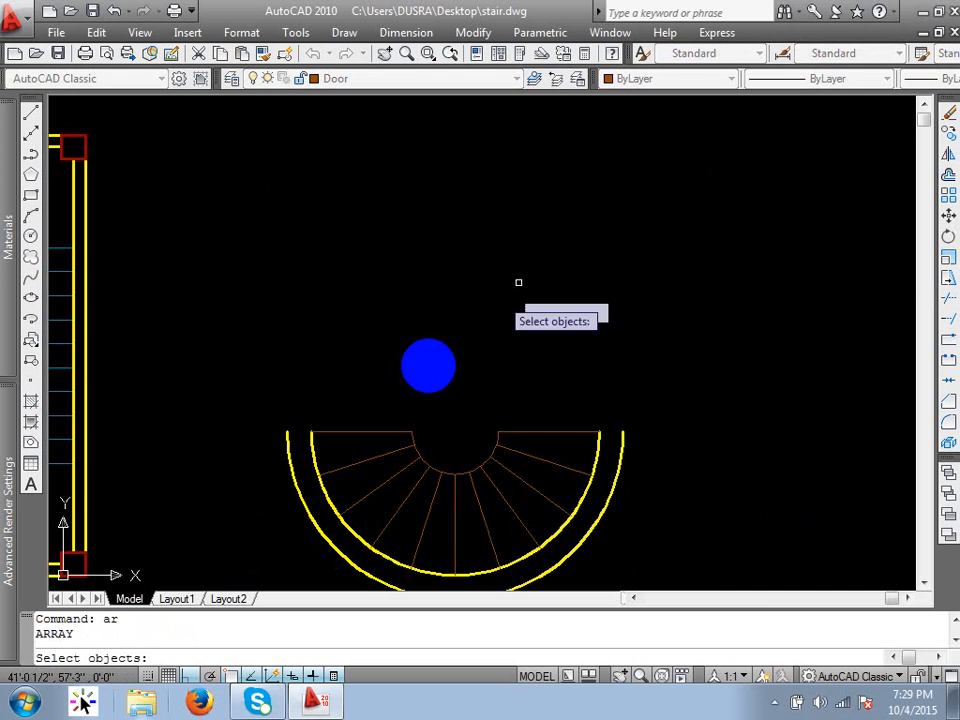
left_click(367, 436)
left_click(356, 423)
key("Return")
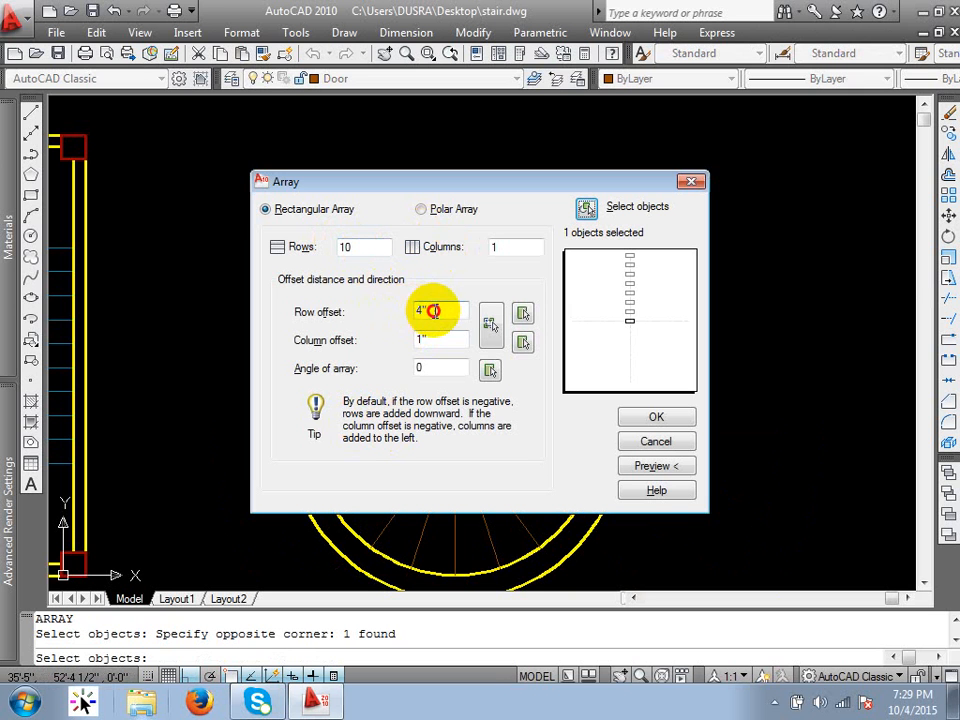
left_click_drag(430, 312, 362, 313)
type("10")
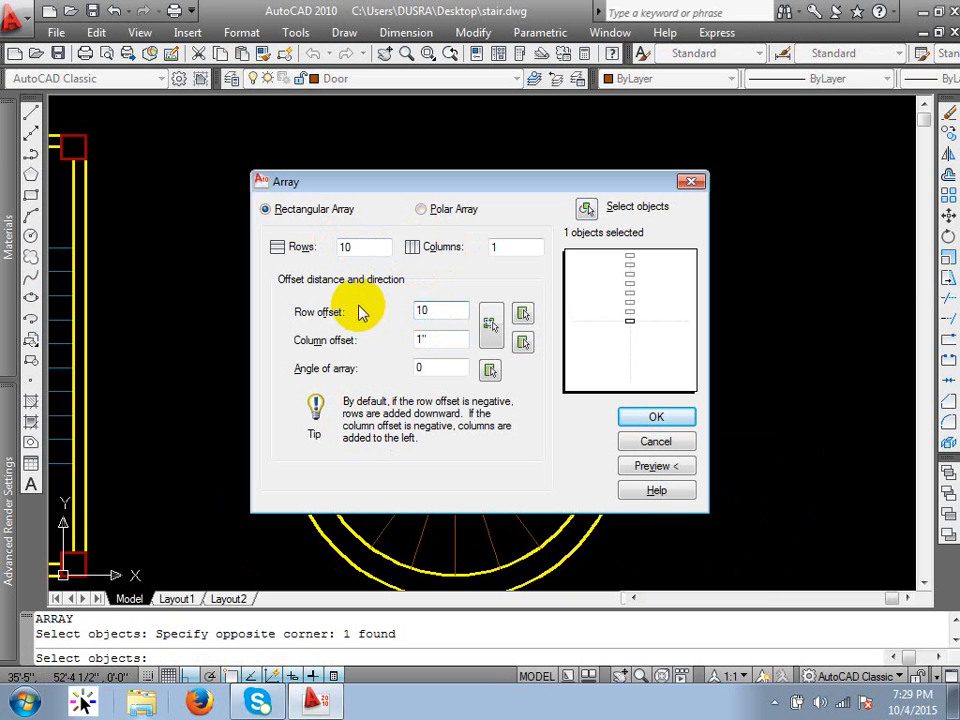
left_click(657, 418)
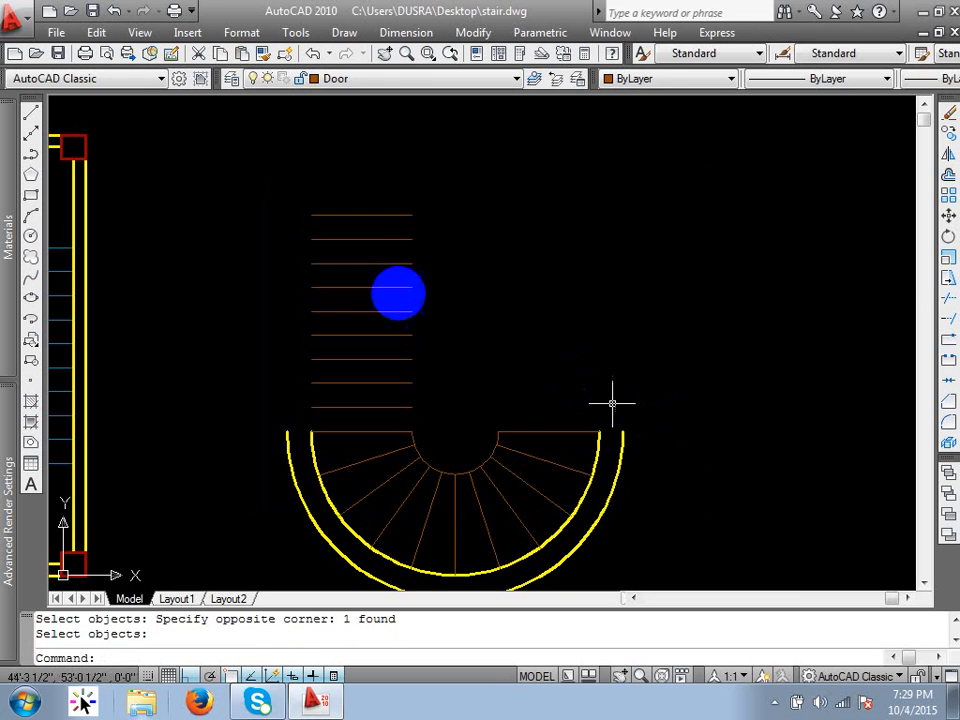
Step: Undo the 10-row array with the 10" row offset
middle_click_drag(398, 291, 424, 299)
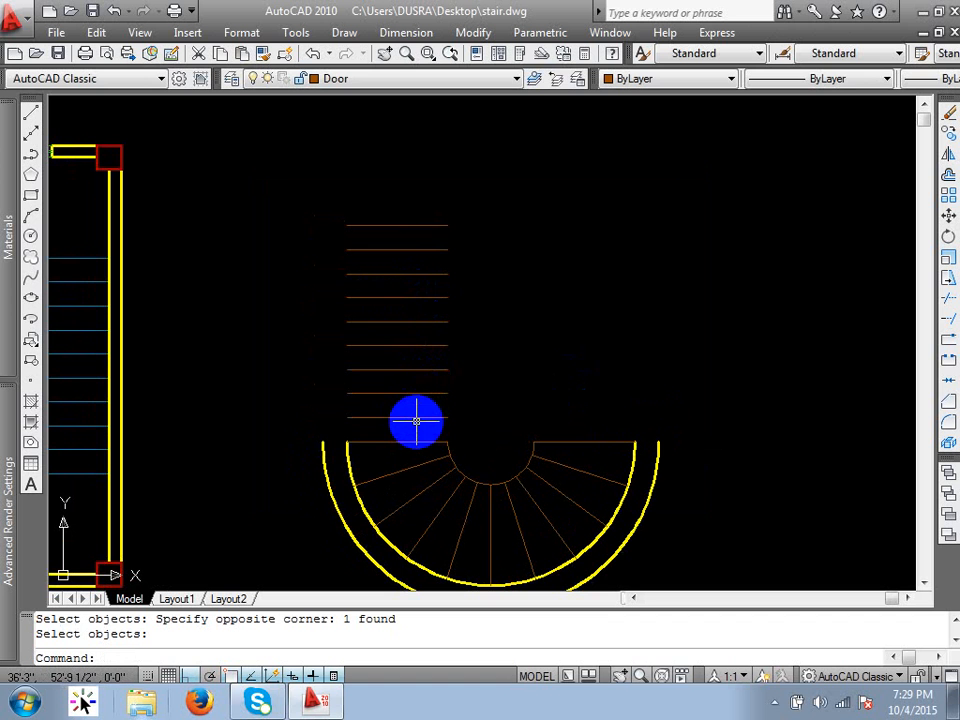
type("u")
key("Return")
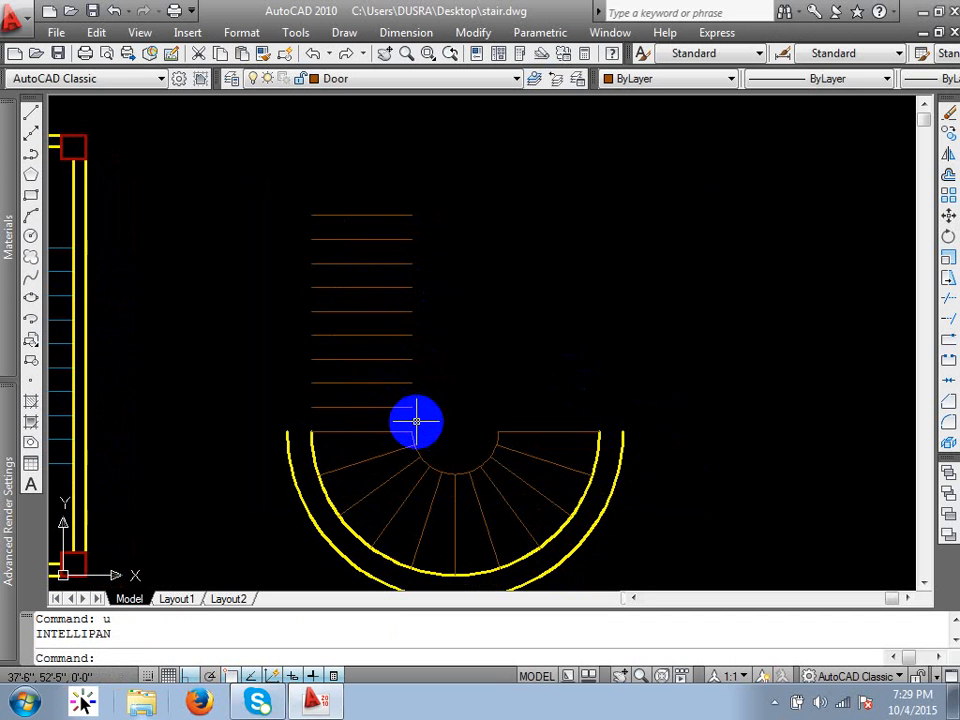
key("Return")
Step: Array the stair's left horizontal end line upward in 4 rows and 1 column with a 10" row offset
type("ar")
key("Return")
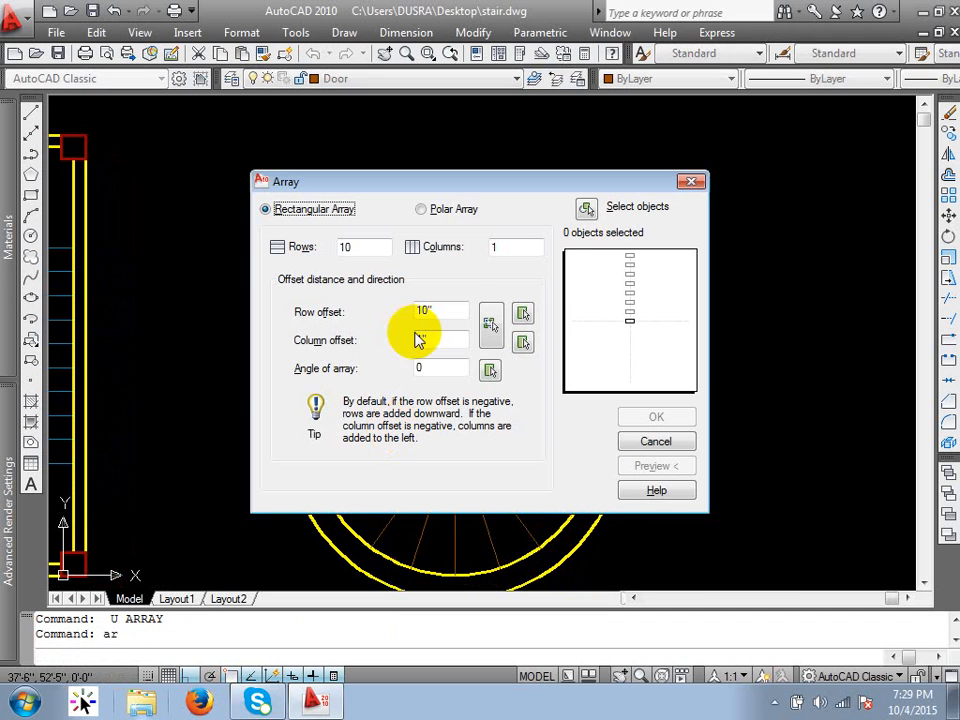
left_click(585, 208)
left_click(375, 407)
left_click(343, 450)
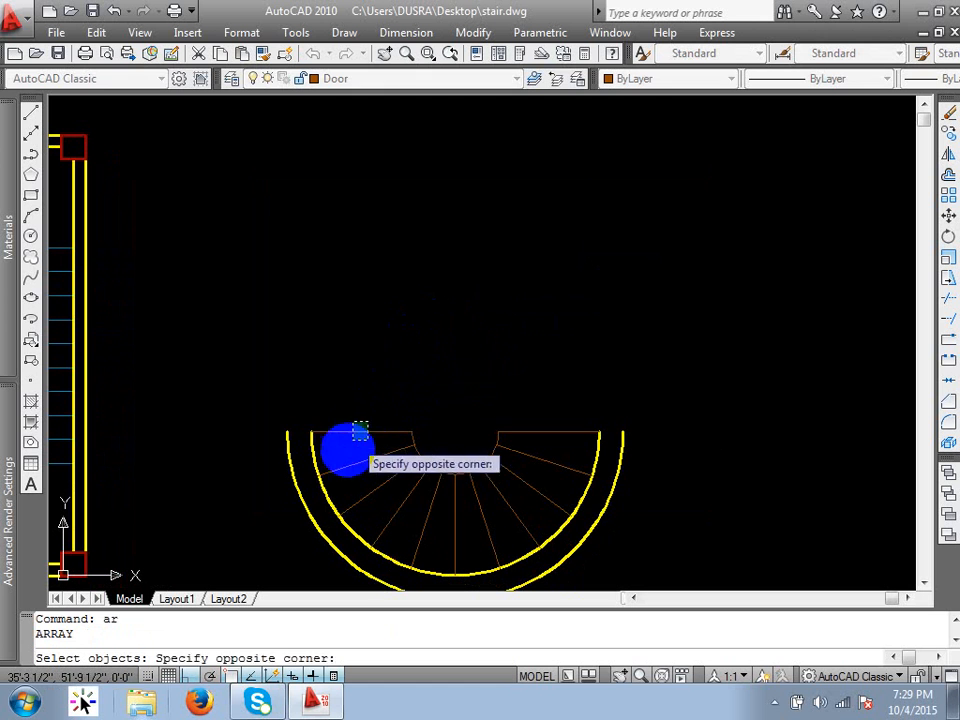
key("Return")
left_click_drag(358, 248, 297, 246)
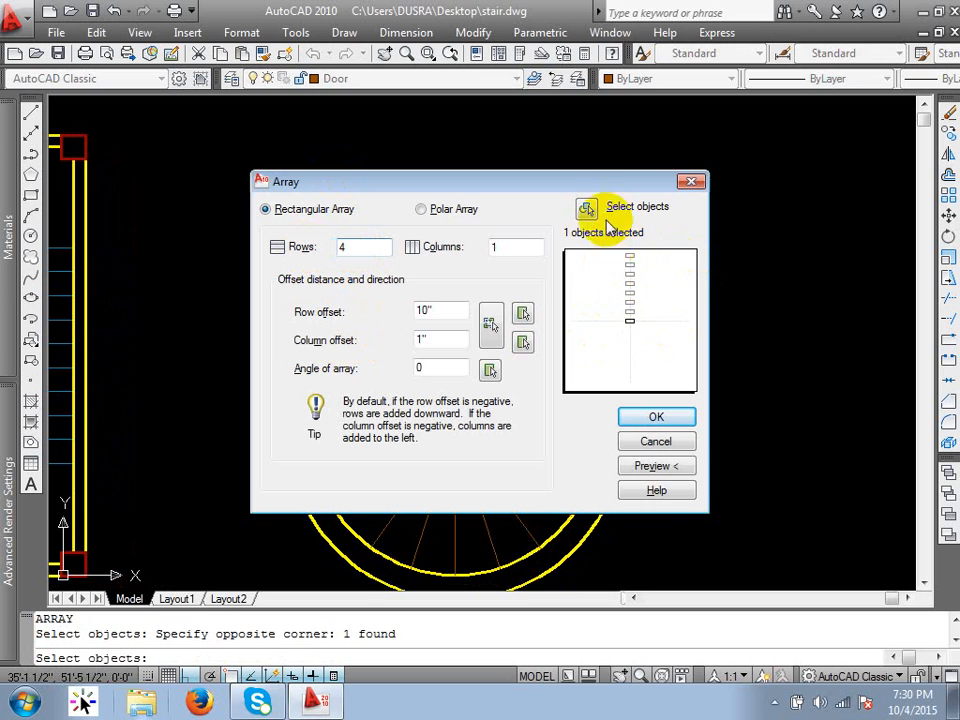
left_click(656, 416)
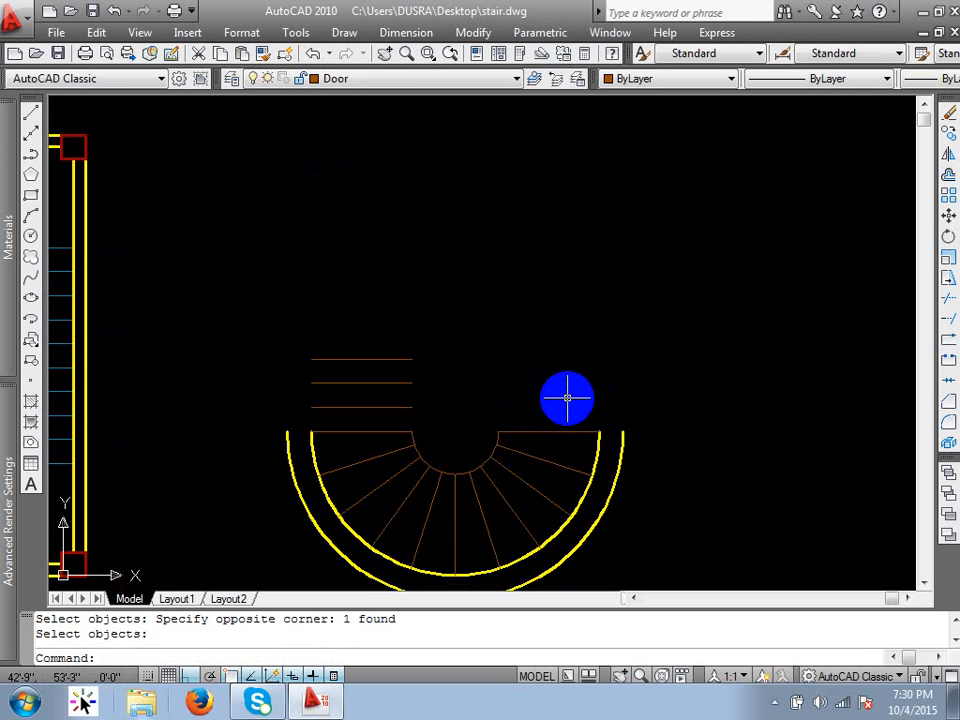
Step: Array the stair's right horizontal end line upward in 5 rows and 1 column with a 10" row offset
key("Return")
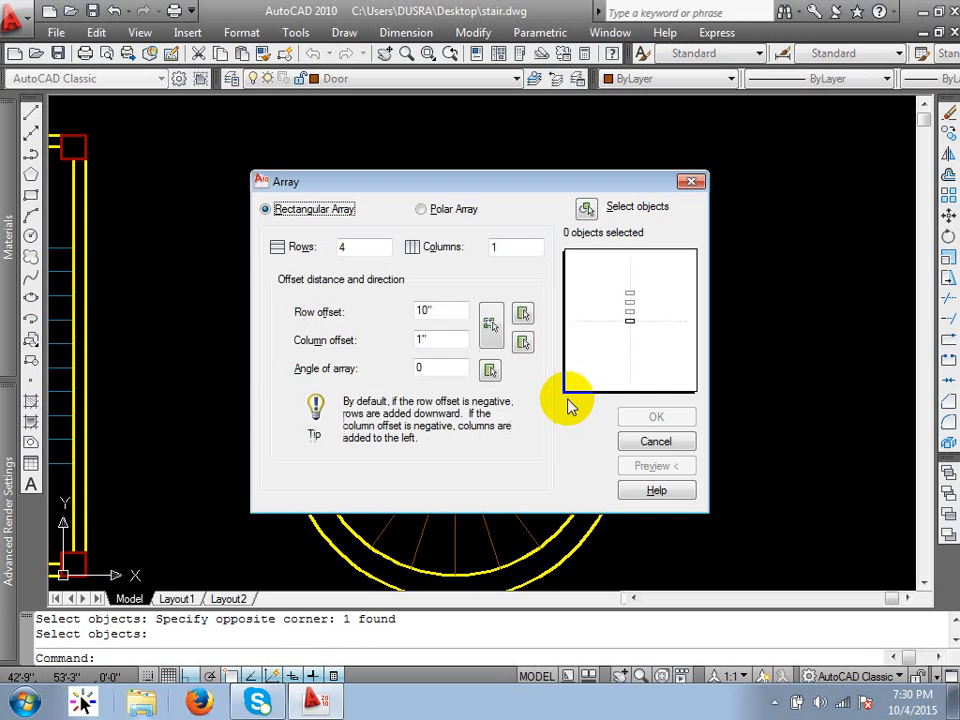
left_click(586, 207)
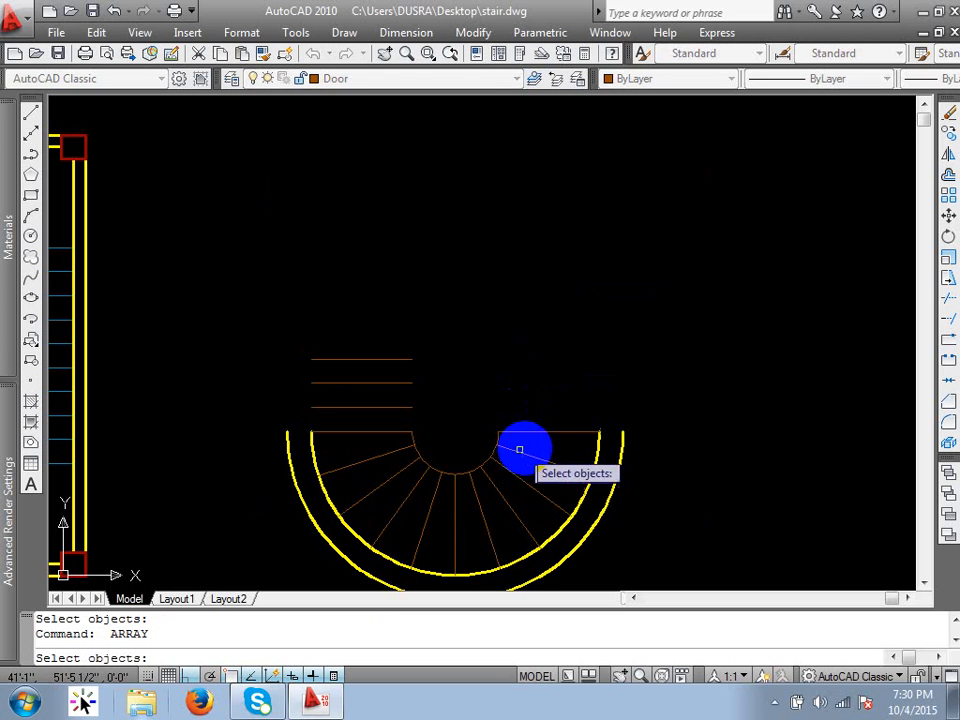
left_click(532, 429)
key("Return")
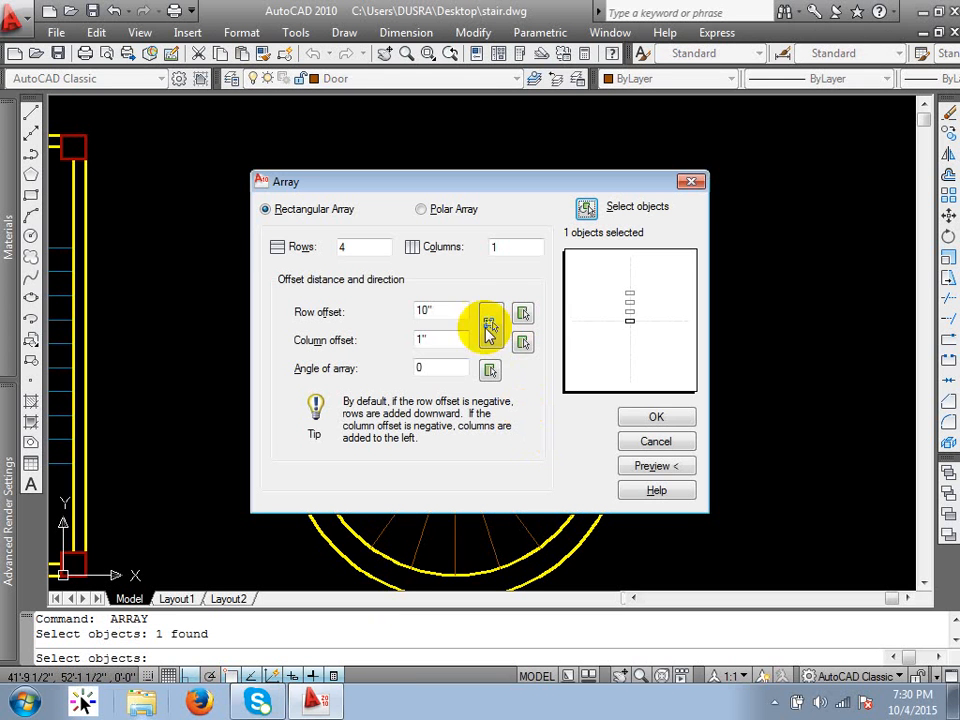
left_click_drag(358, 249, 284, 245)
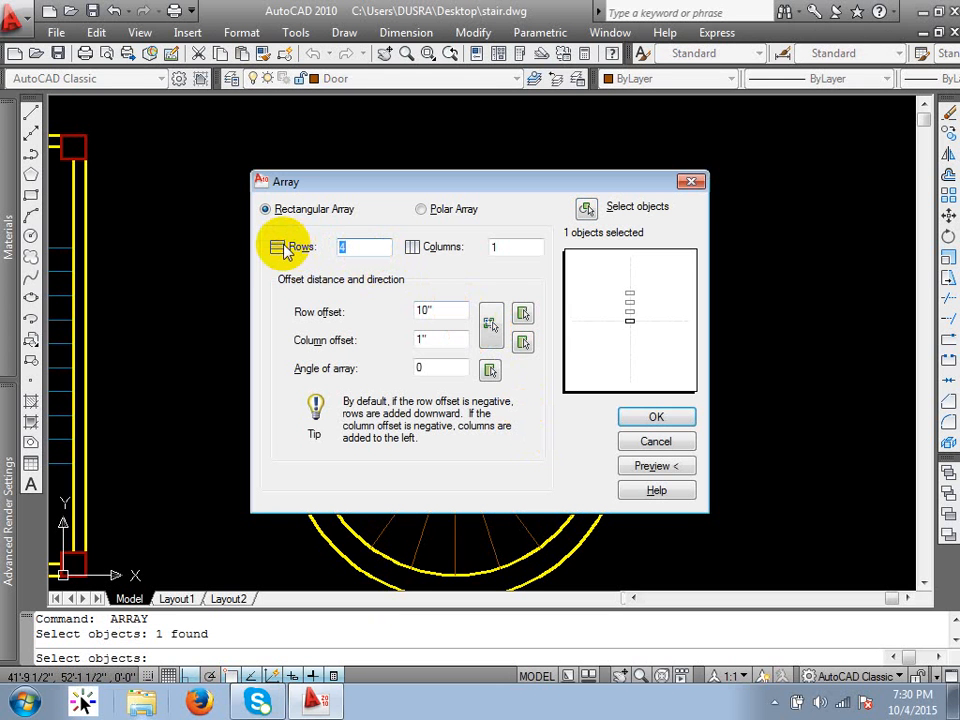
type("5")
key("Return")
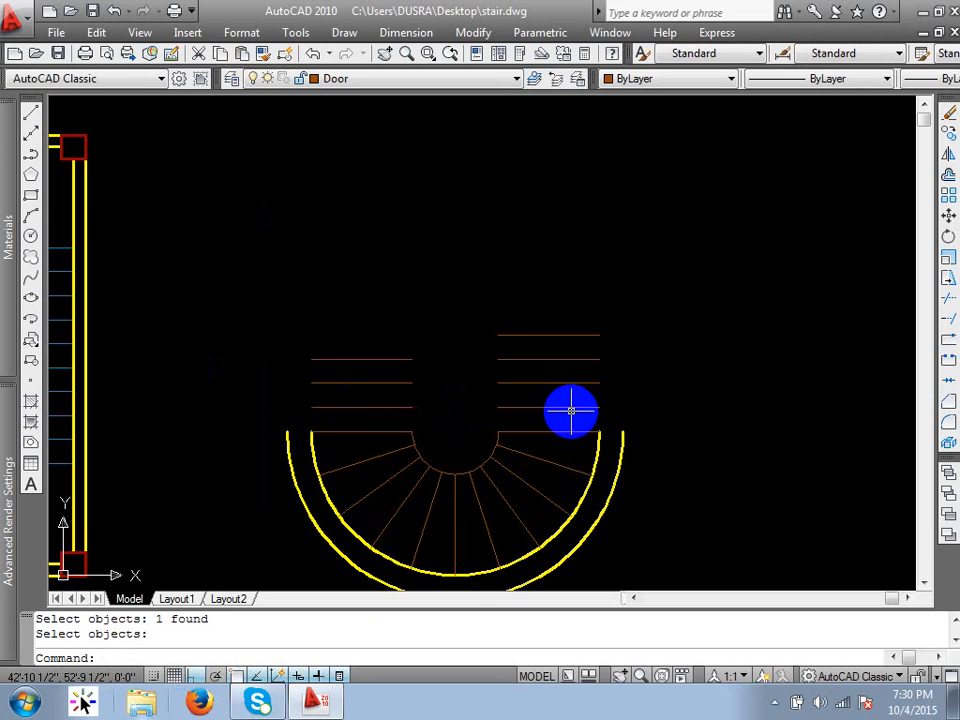
Step: Offset the uppermost tread line of the right flight upward by 3'6"
middle_click_drag(571, 410, 591, 442)
type("o")
key("Return")
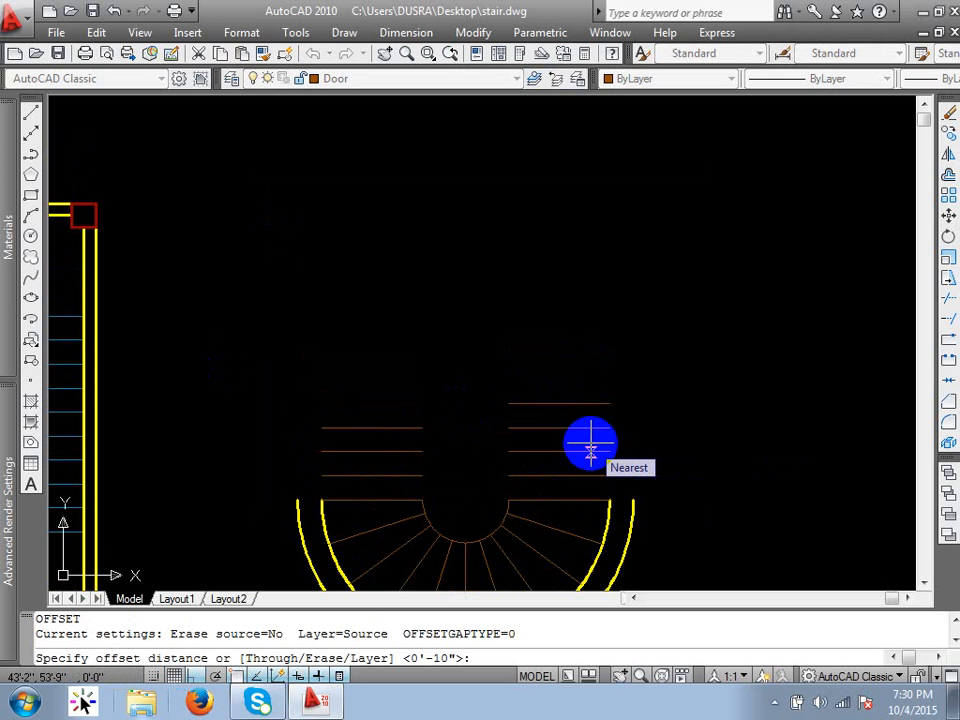
type("3'6")
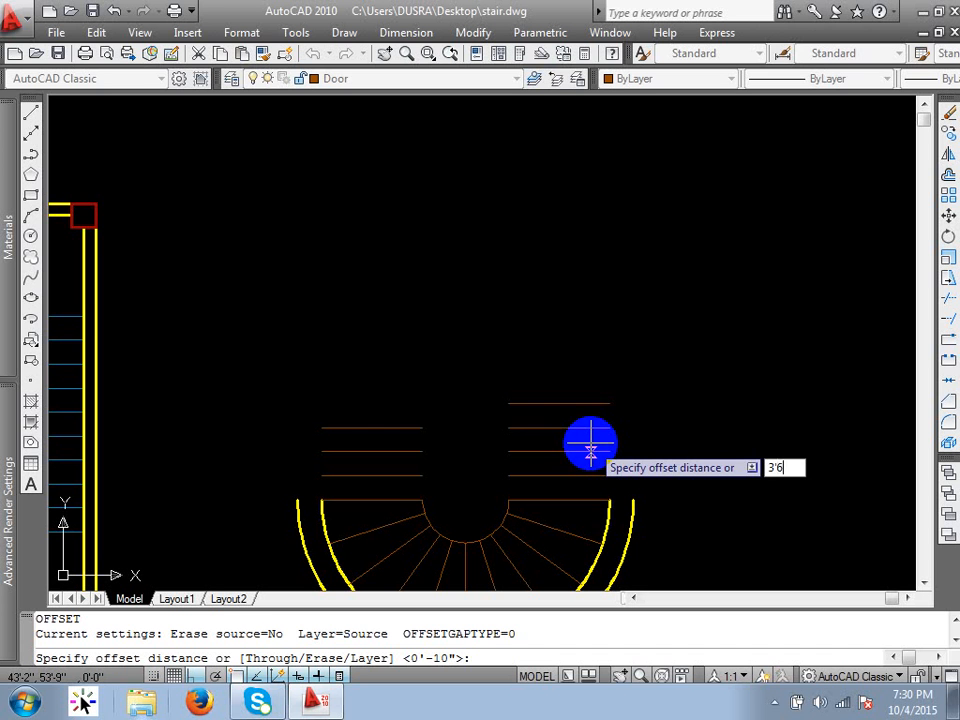
key("Return")
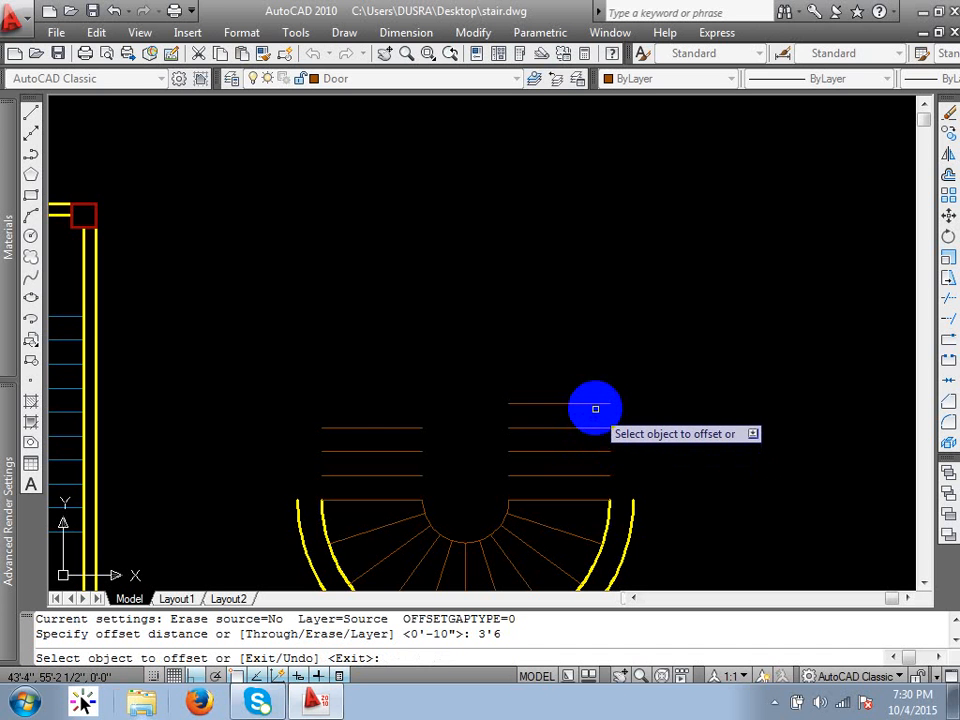
left_click(598, 404)
left_click(566, 278)
key("Return")
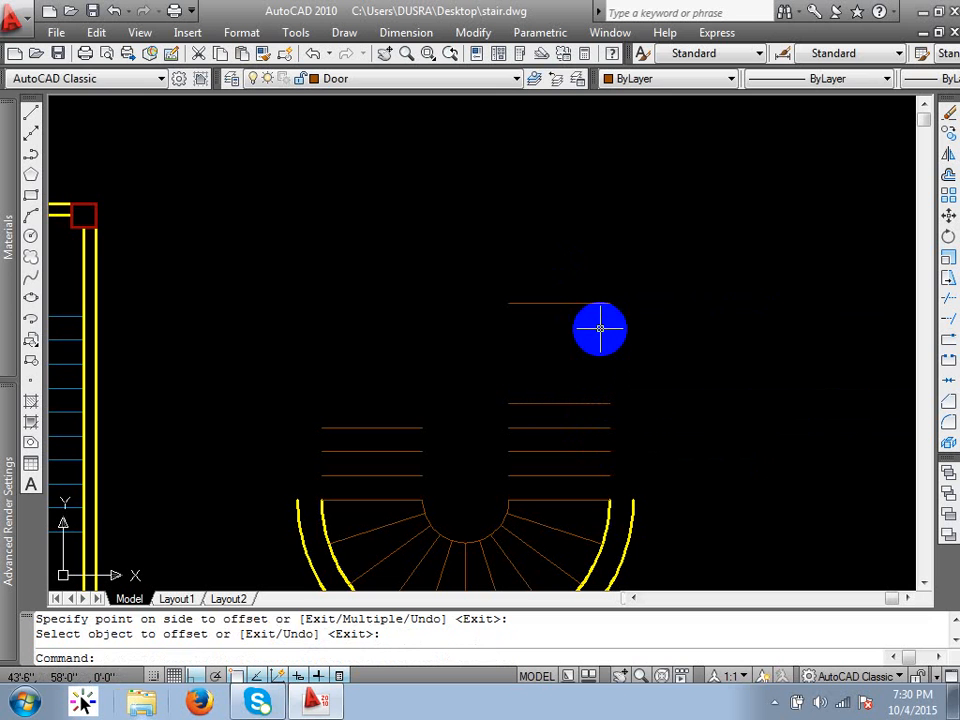
Step: Offset the new line above the right flight upward by 10"
type("o")
key("Return")
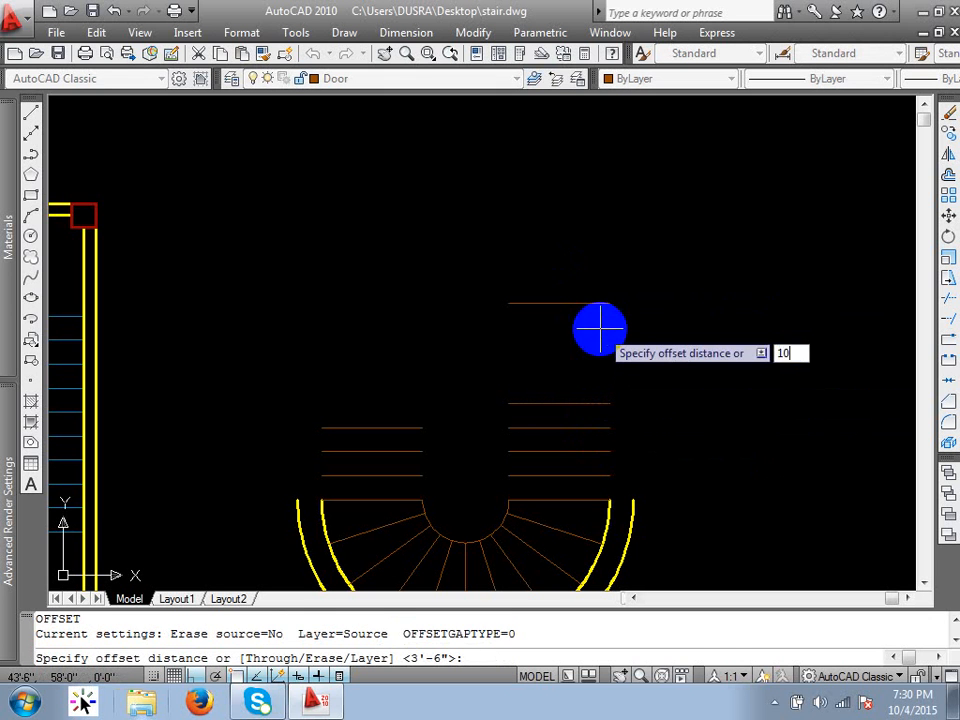
key("Return")
left_click(598, 307)
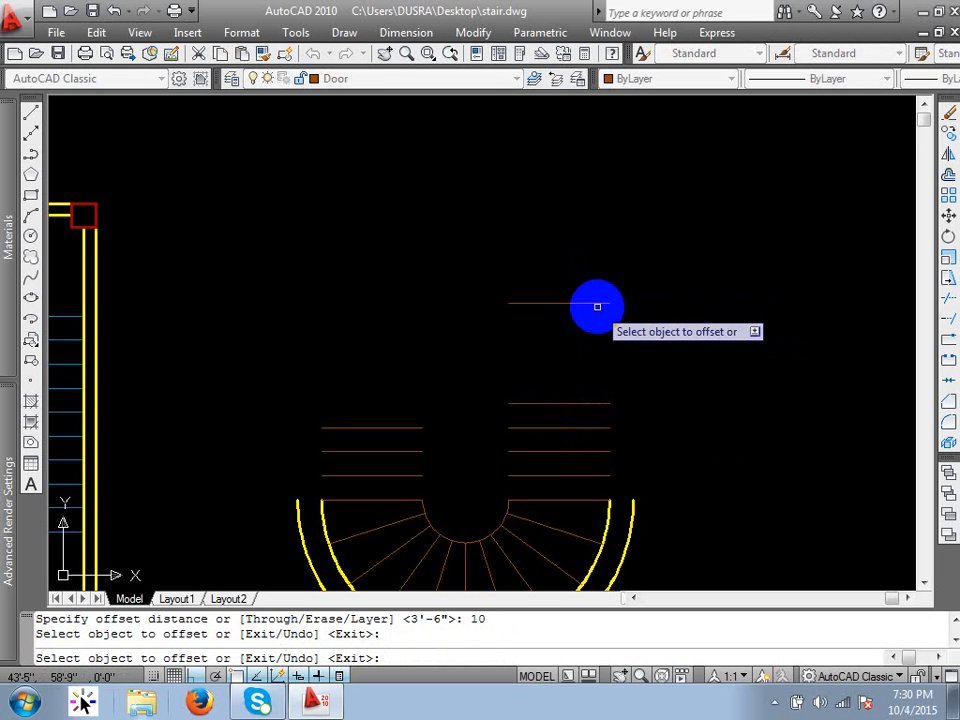
left_click(597, 303)
left_click(608, 256)
key("Return")
Step: Draw a vertical line from the inner wall arc's right end up to the right end of the lower line above the flight
type("l")
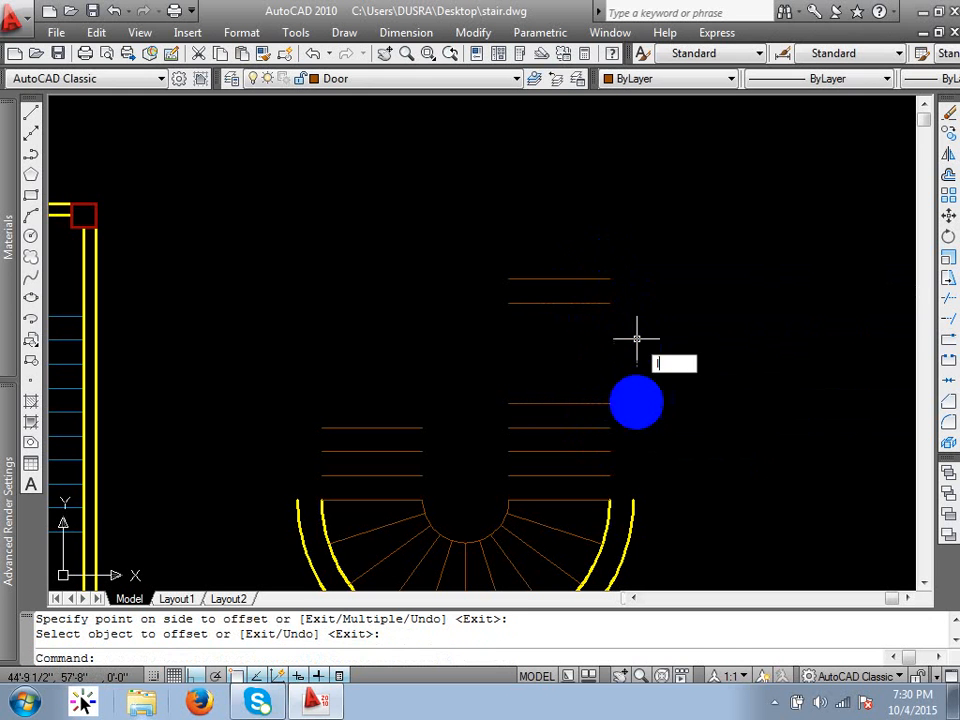
key("Return")
left_click(611, 498)
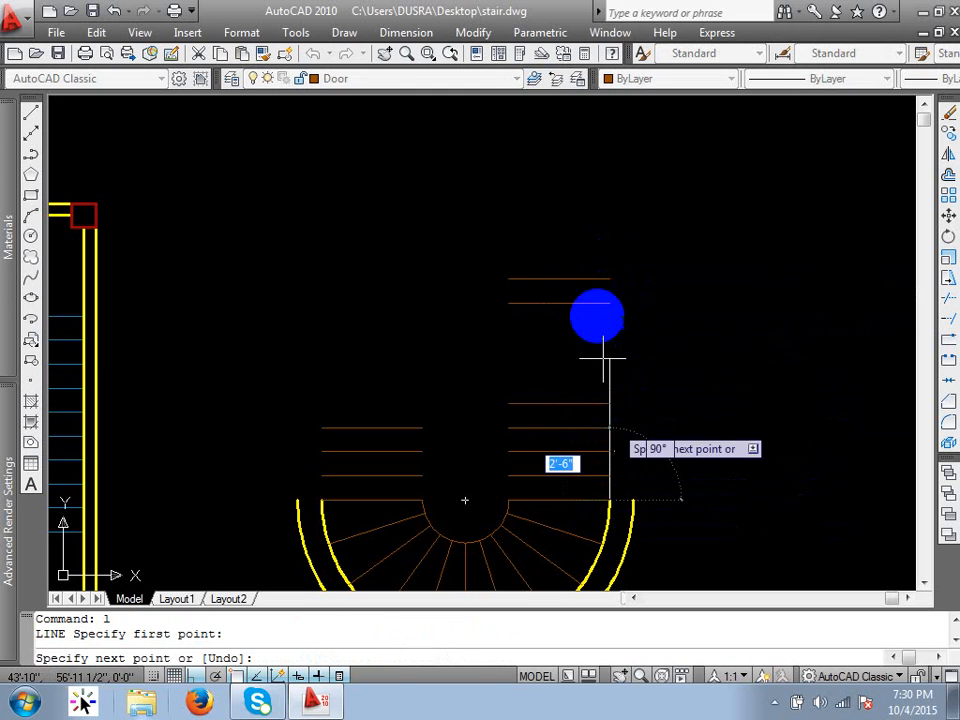
left_click(609, 302)
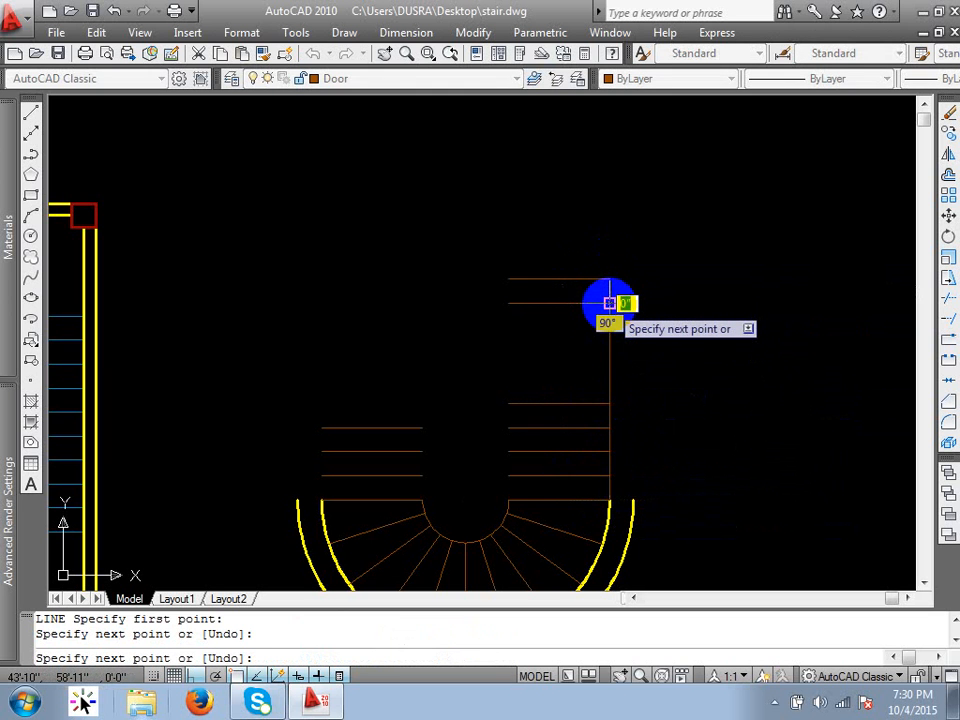
key("Return")
Step: Offset the vertical line beside the right flight 10" outward, away from the treads
type("o")
key("Return")
type("1")
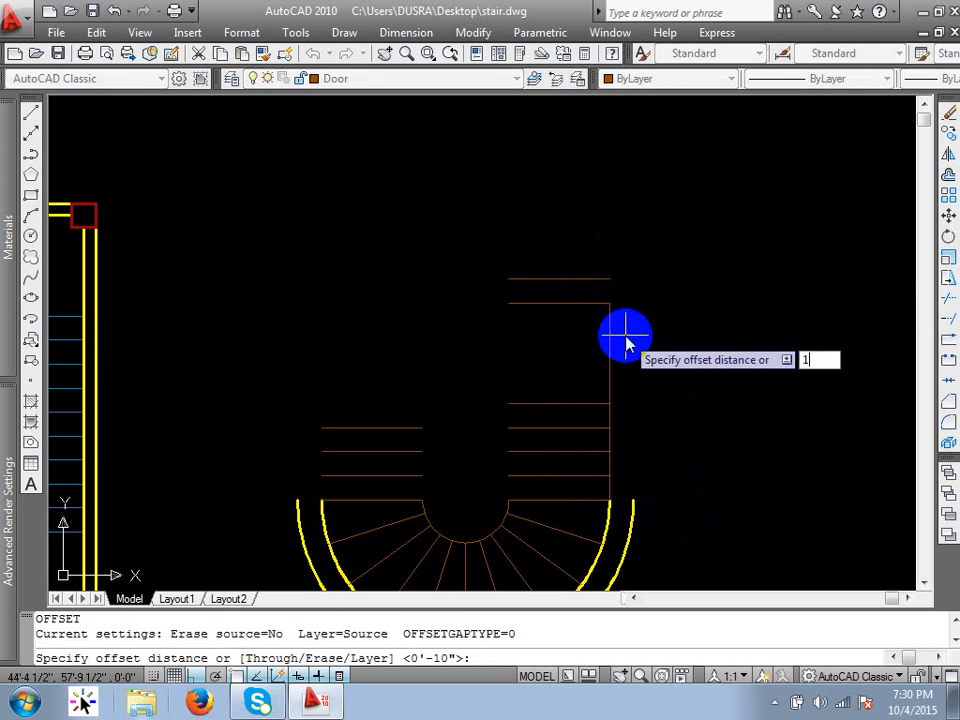
type("0")
key("Return")
left_click(610, 349)
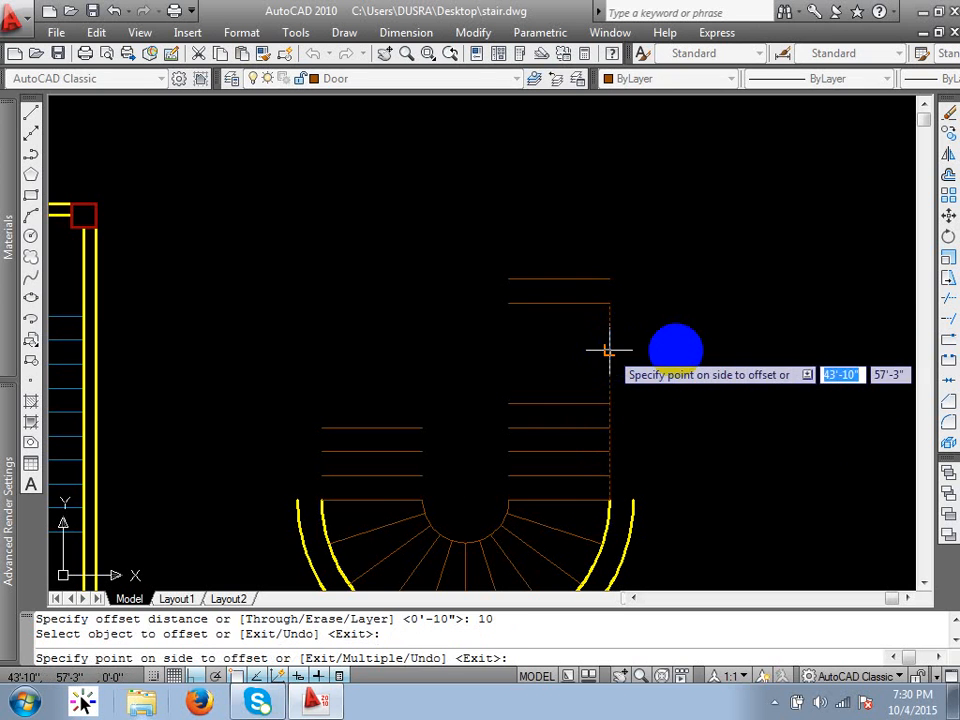
left_click(676, 350)
key("Return")
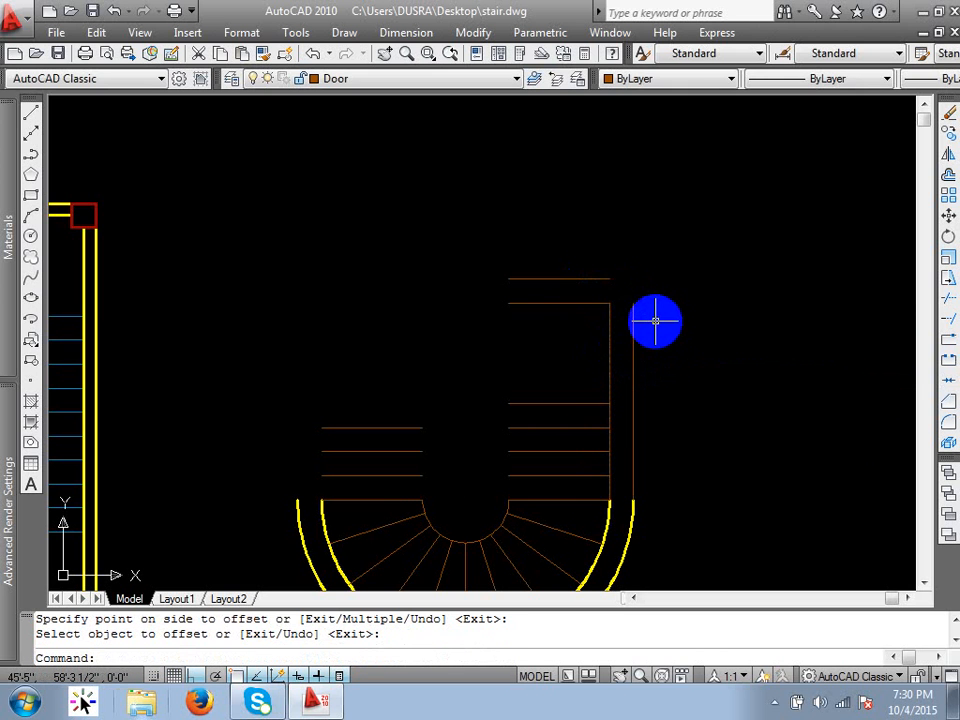
Step: Fillet the outer vertical line and the uppermost horizontal line into a square corner with radius 0
type("f")
key("Return")
left_click(631, 321)
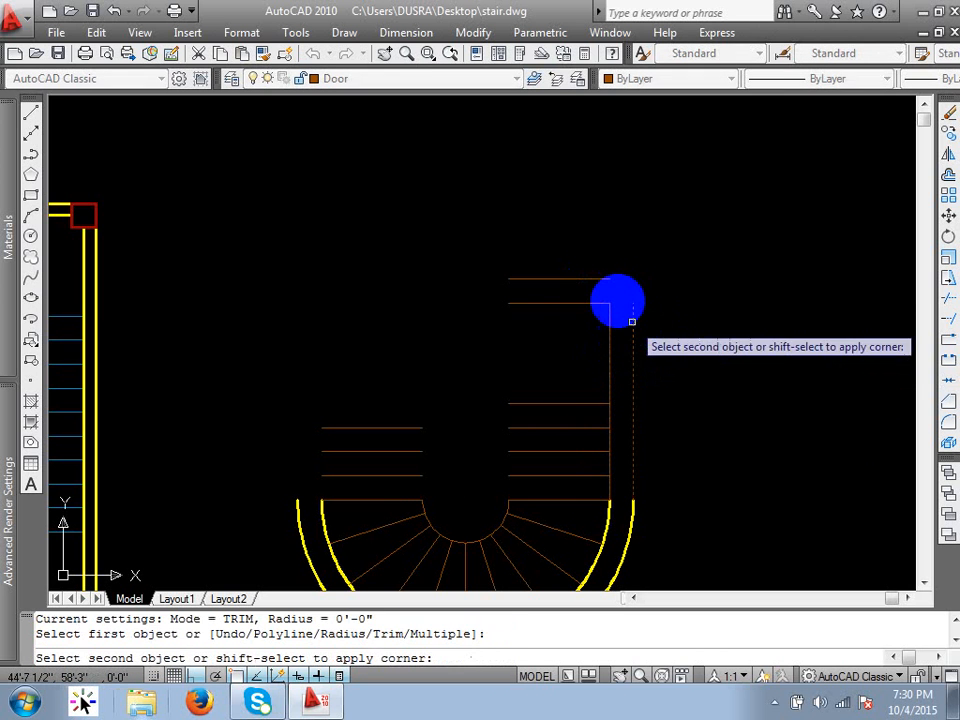
left_click(604, 277)
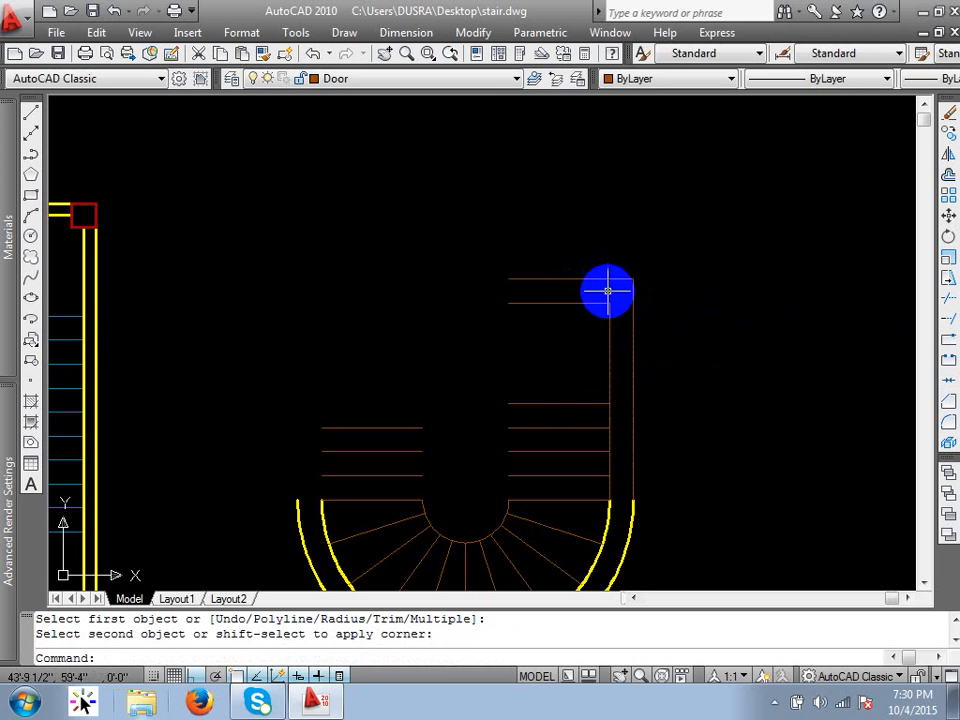
Step: Match the inner wall arc's properties onto the four new wall lines beside and above the right flight
scroll(607, 291, "down", 2)
scroll(620, 425, "up", 3)
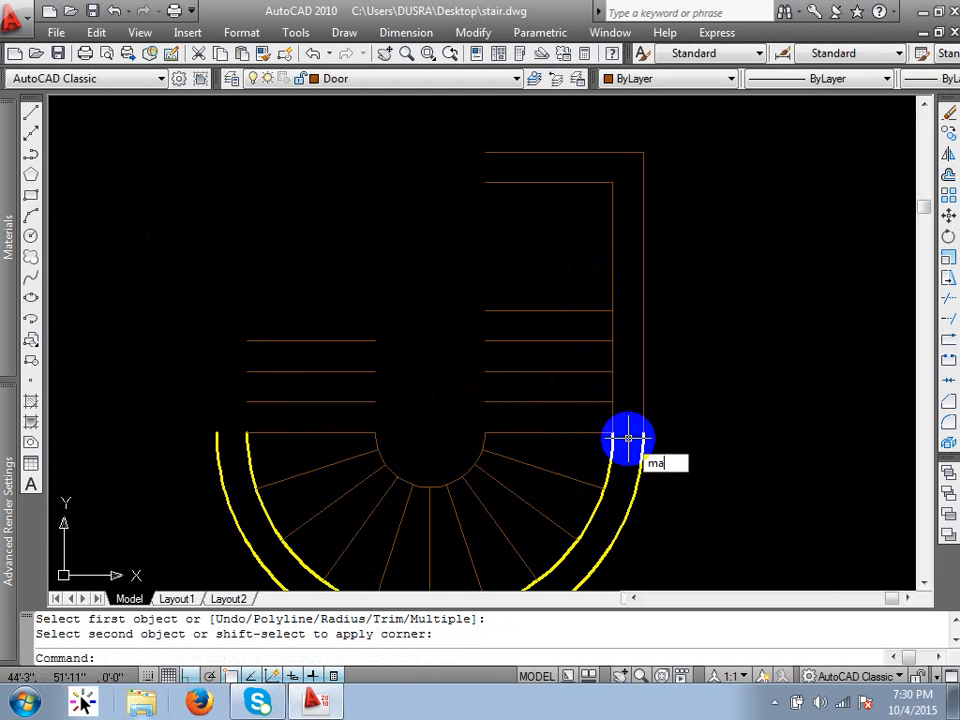
key("Return")
left_click(612, 455)
left_click(600, 245)
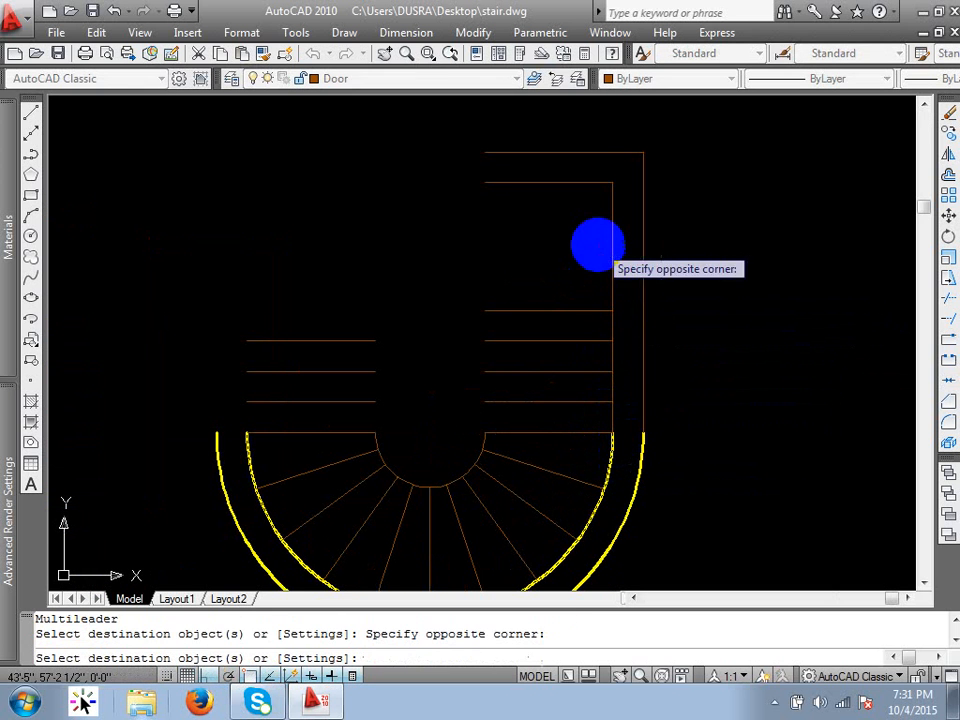
left_click(560, 139)
left_click(531, 201)
key("Return")
Step: Move all straight and radial treads and the inner arc onto the stair layer
middle_click_drag(430, 277, 615, 290)
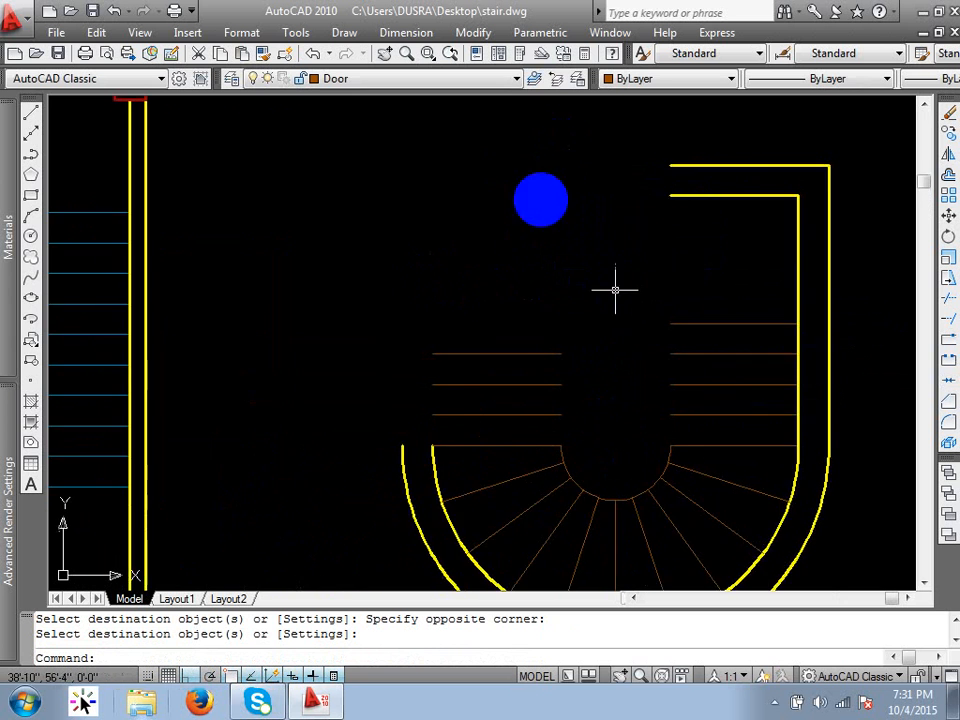
scroll(600, 285, "down", 2)
scroll(610, 280, "up", 2)
left_click(658, 257)
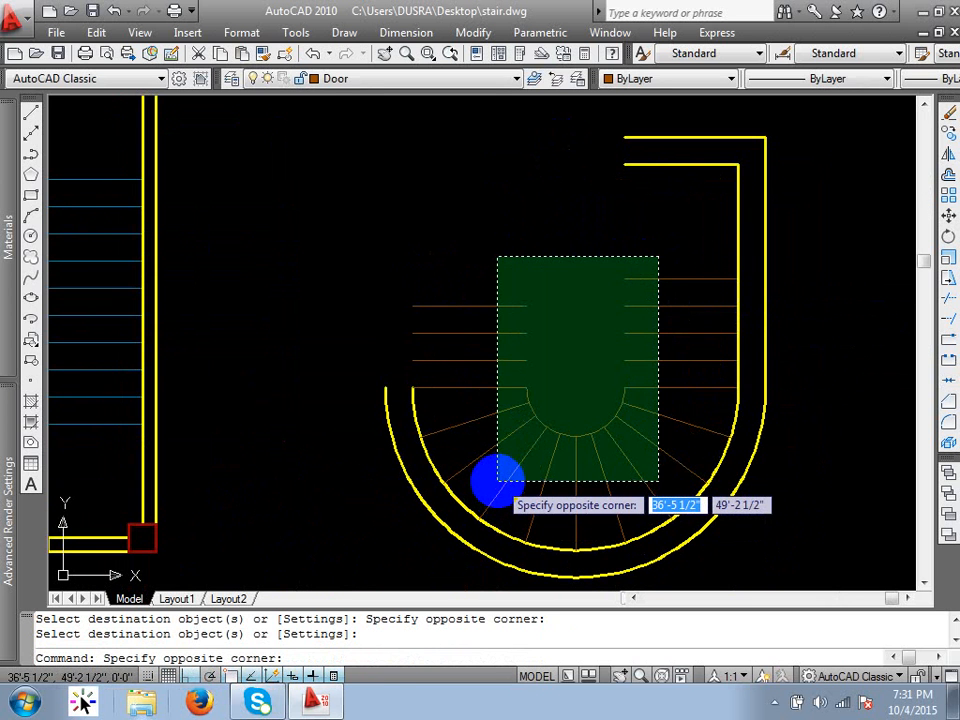
left_click(497, 482)
left_click(386, 80)
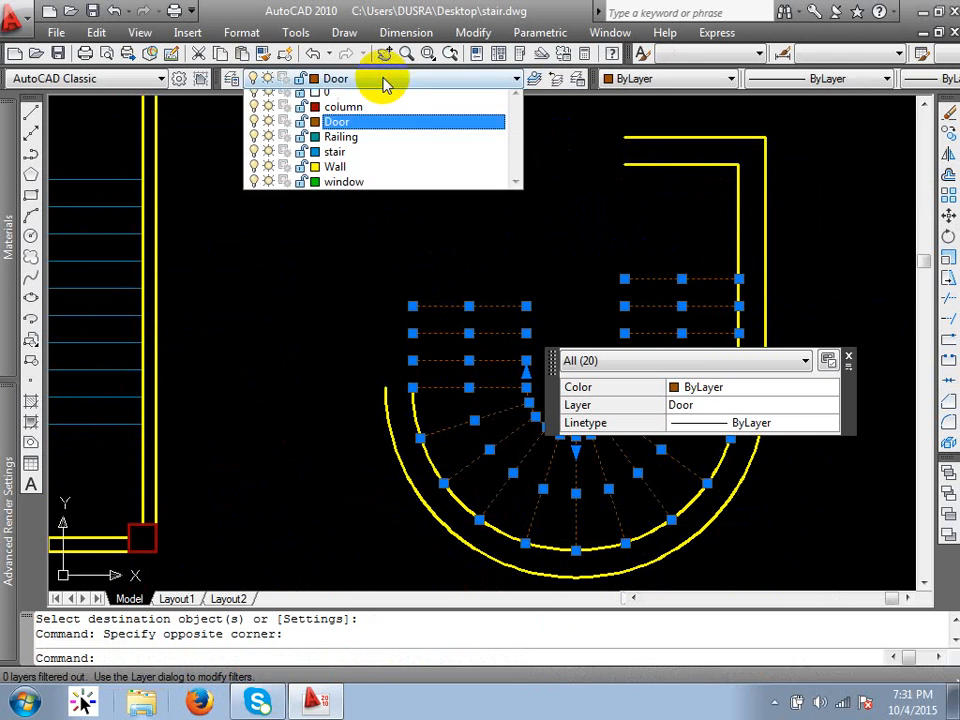
left_click(375, 160)
key("Escape")
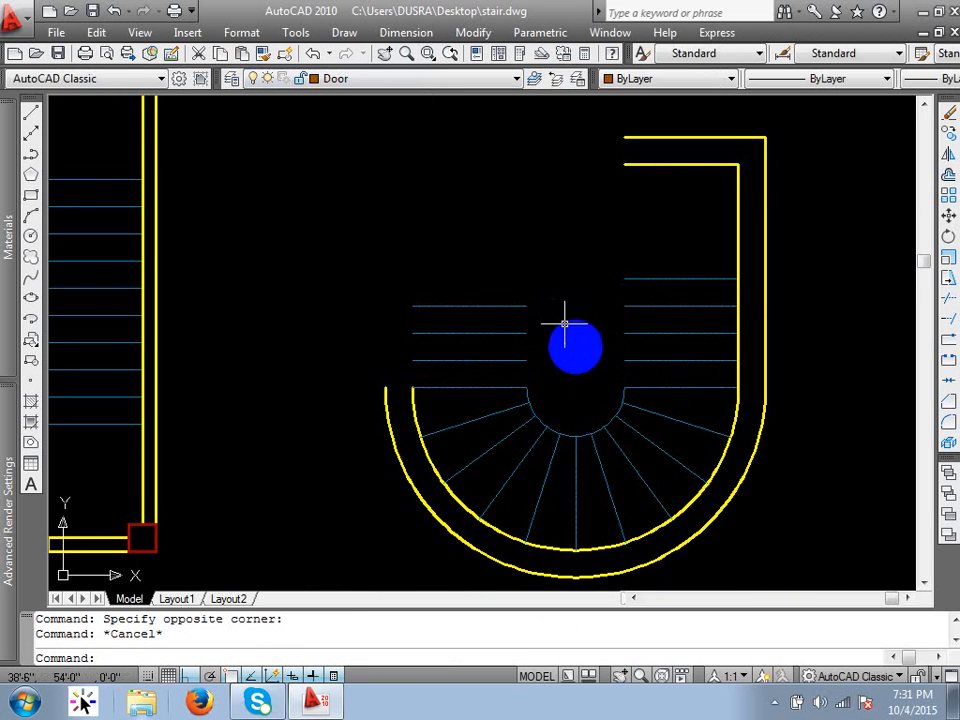
Step: Copy the two vertical wall lines beside the right flight onto the left ends of the wall arcs
mouse_move(576, 343)
middle_mouse_down()
mouse_move(534, 339)
mouse_move(497, 413)
middle_mouse_up()
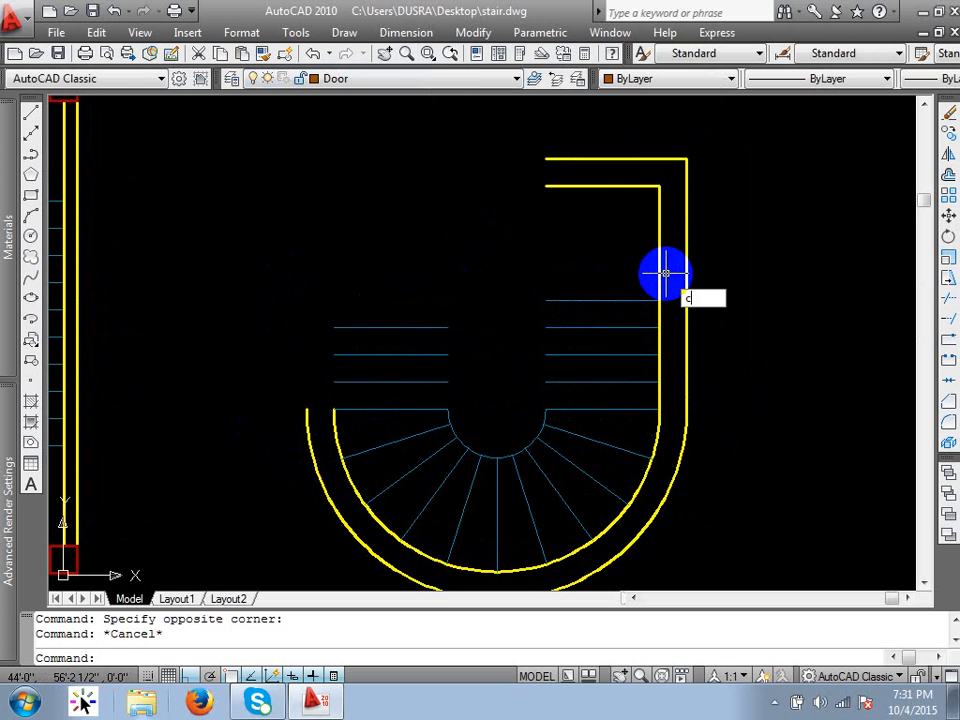
type("o")
key("Return")
left_click(703, 246)
left_click(626, 272)
key("Return")
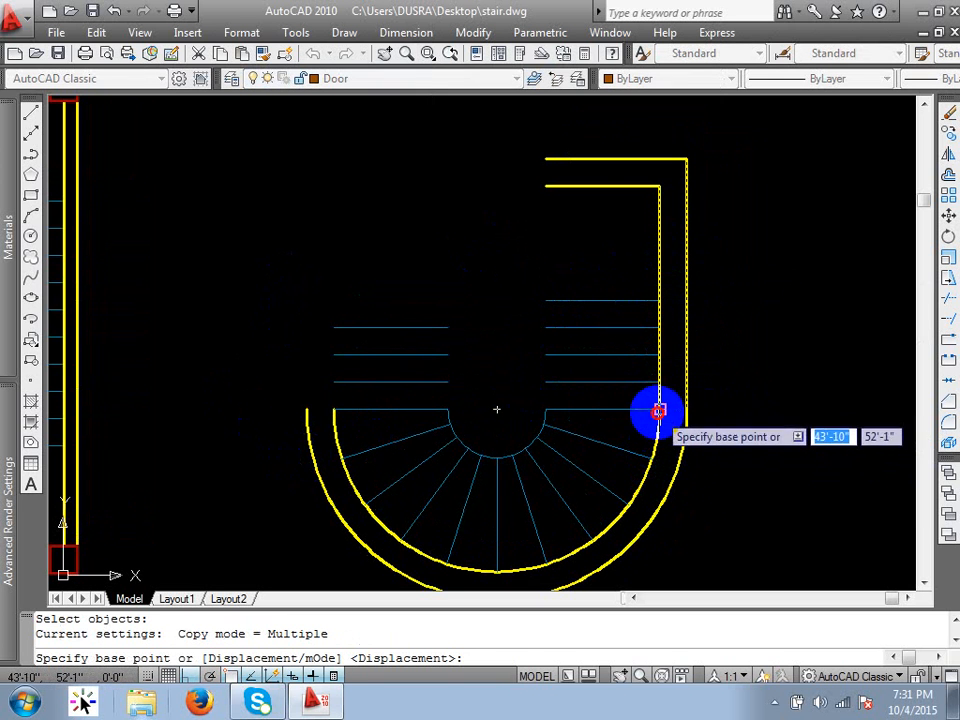
left_click(658, 411)
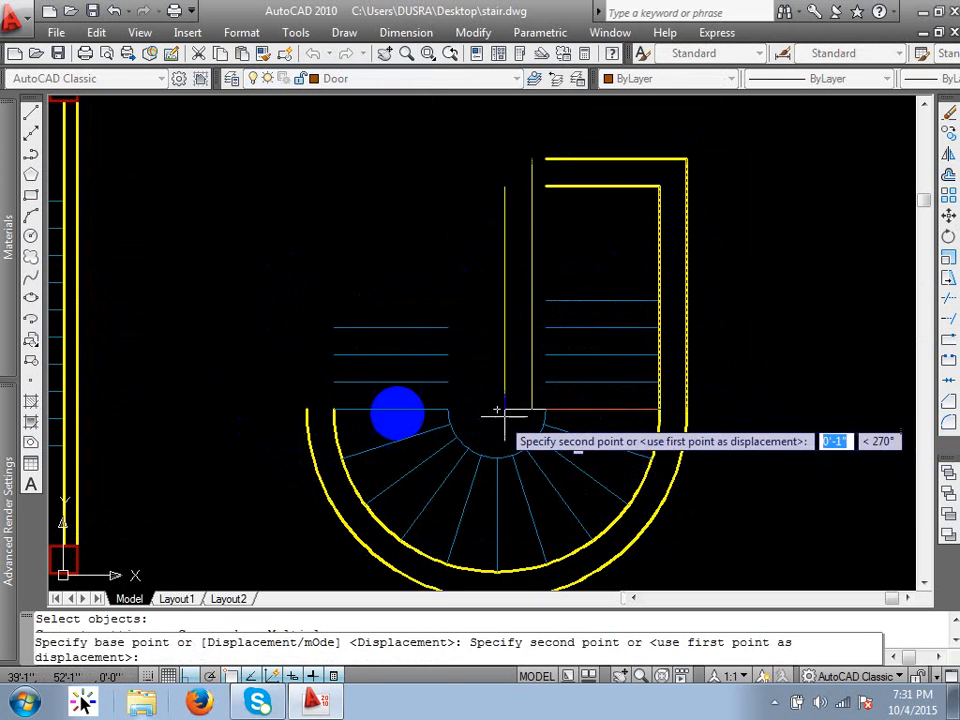
left_click(307, 410)
key("Return")
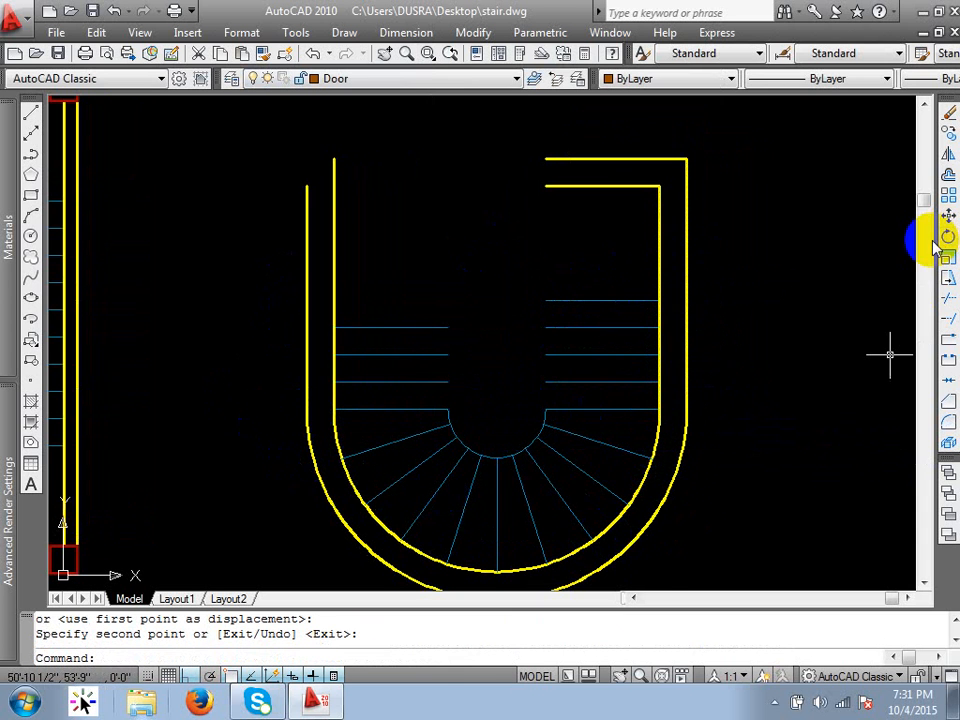
Step: Draw a horizontal line outward from the upper end of the inner left wall line, past the outer wall line
middle_click_drag(686, 150, 713, 199)
type("l")
key("Return")
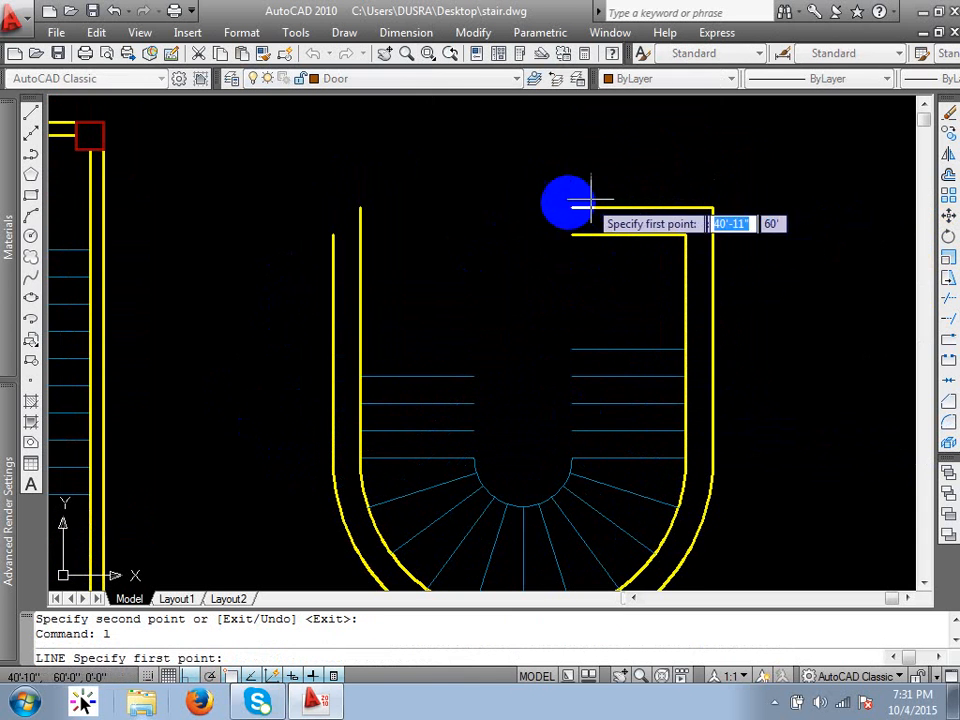
key("Escape")
type("l")
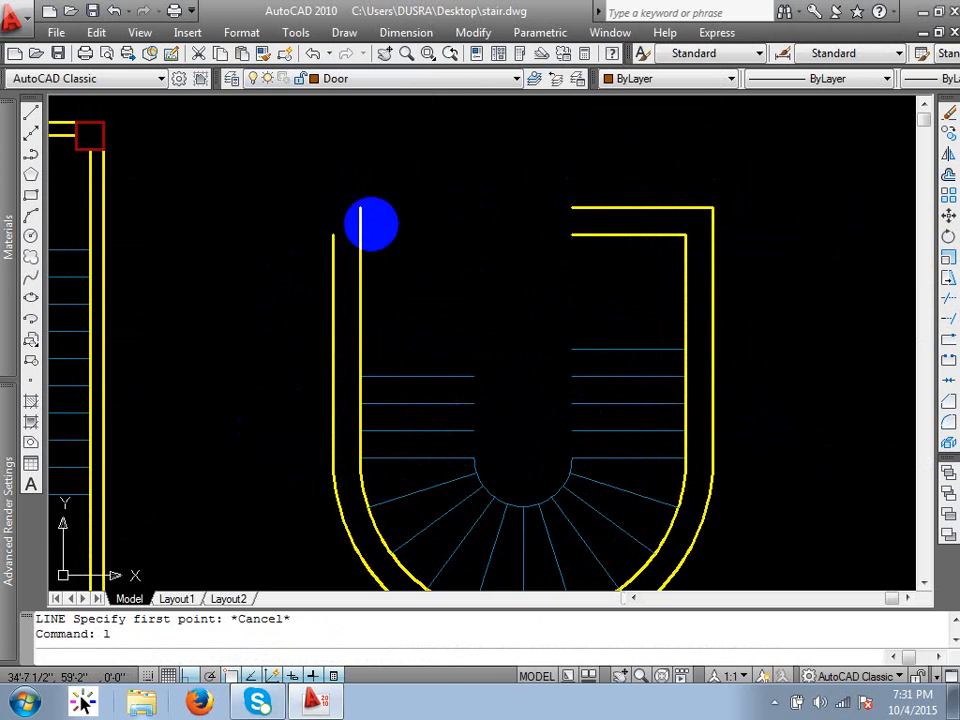
key("Return")
left_click(360, 208)
key("Escape")
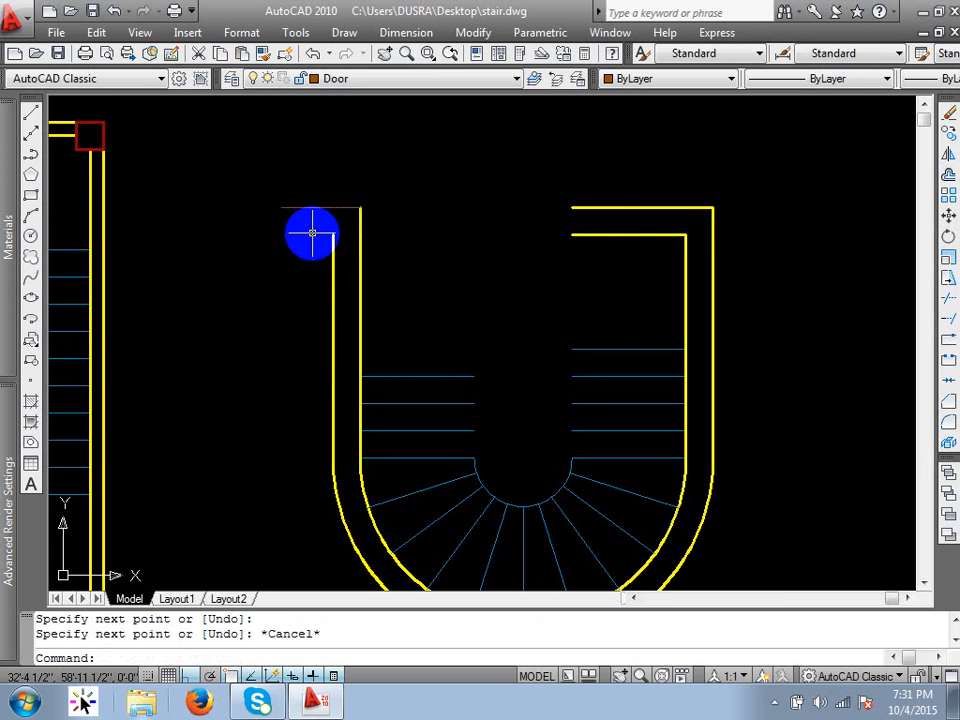
Step: Try to fillet the short horizontal line with the outer left wall line, and undo the fillet
type("f")
key("Return")
left_click(328, 208)
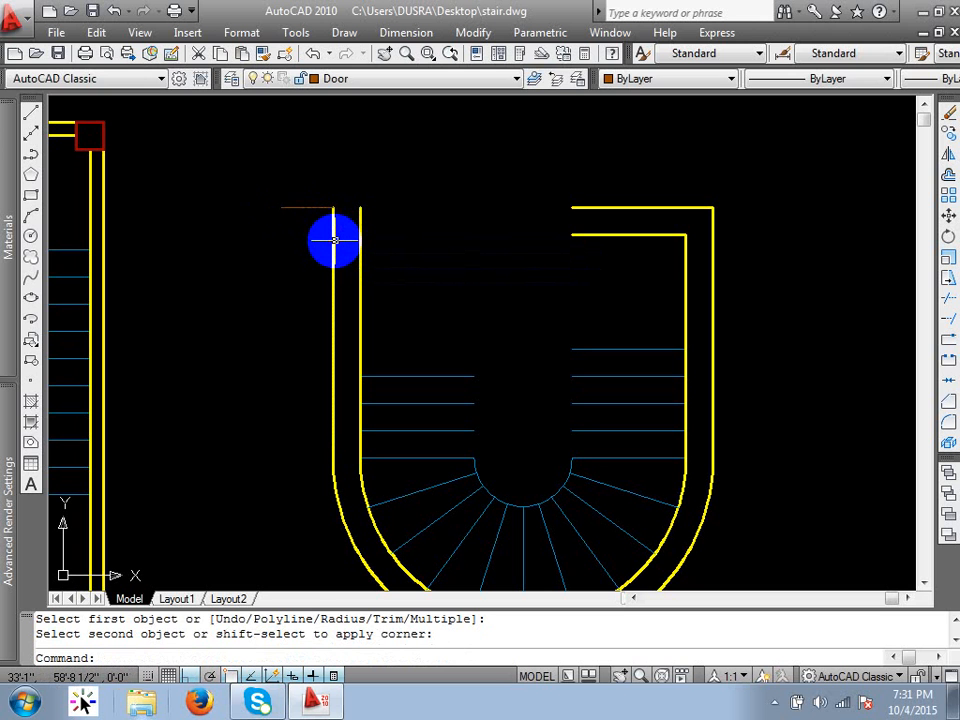
left_click(333, 240)
type("u")
key("Return")
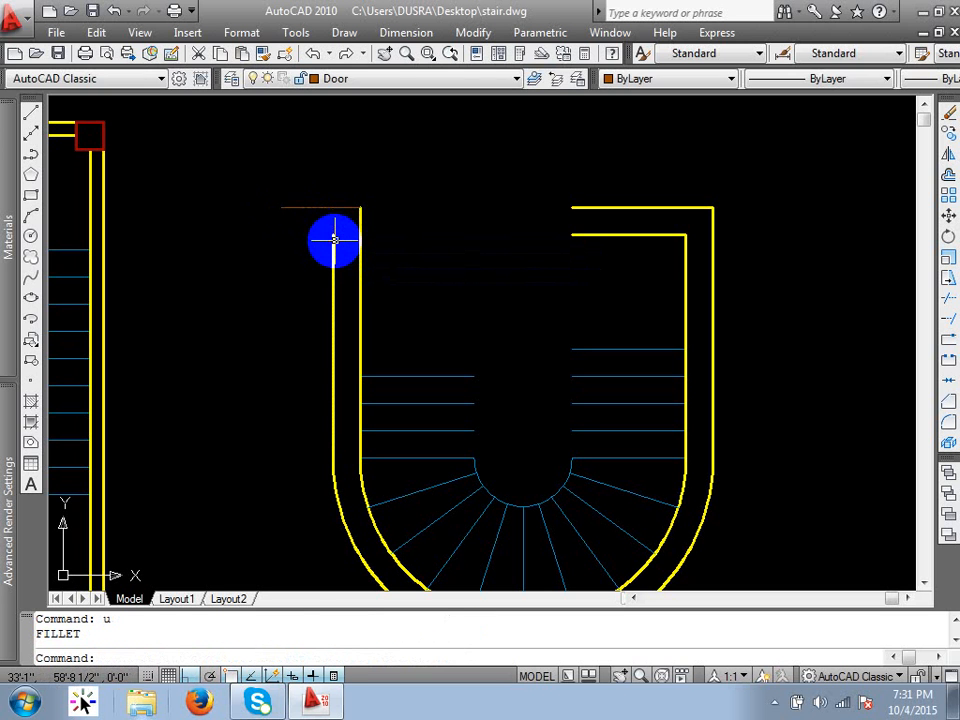
Step: Fillet the outer left wall line and the inner part of the short horizontal line into a square corner with radius 0
type("f")
key("Return")
left_click(333, 238)
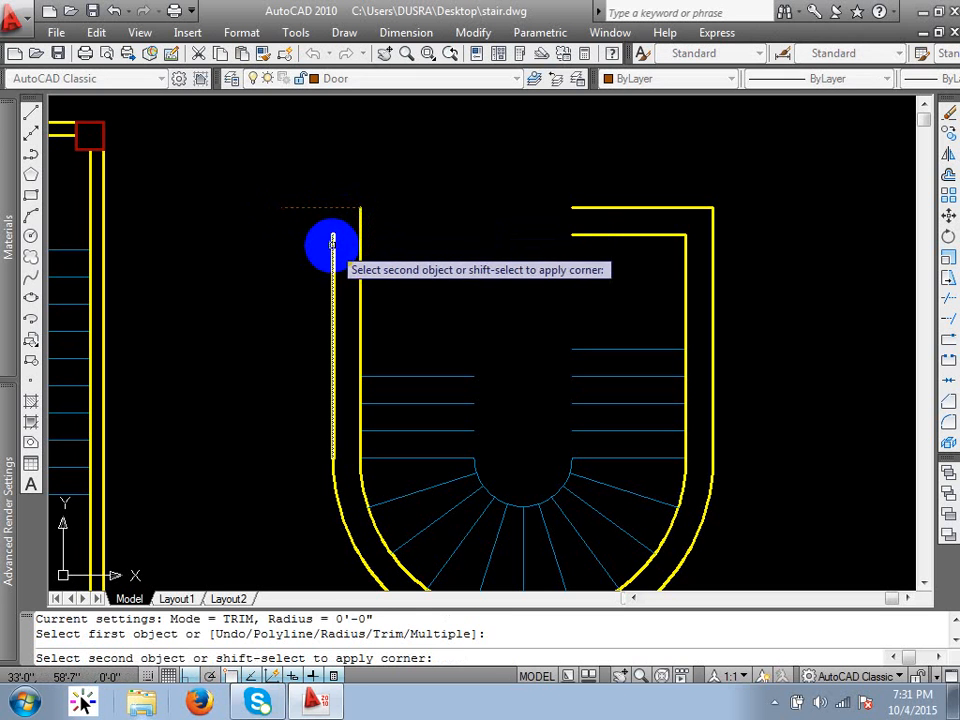
left_click(332, 243)
Step: Match the wall line's properties onto the short line closing the left wall's upper end
key("Return")
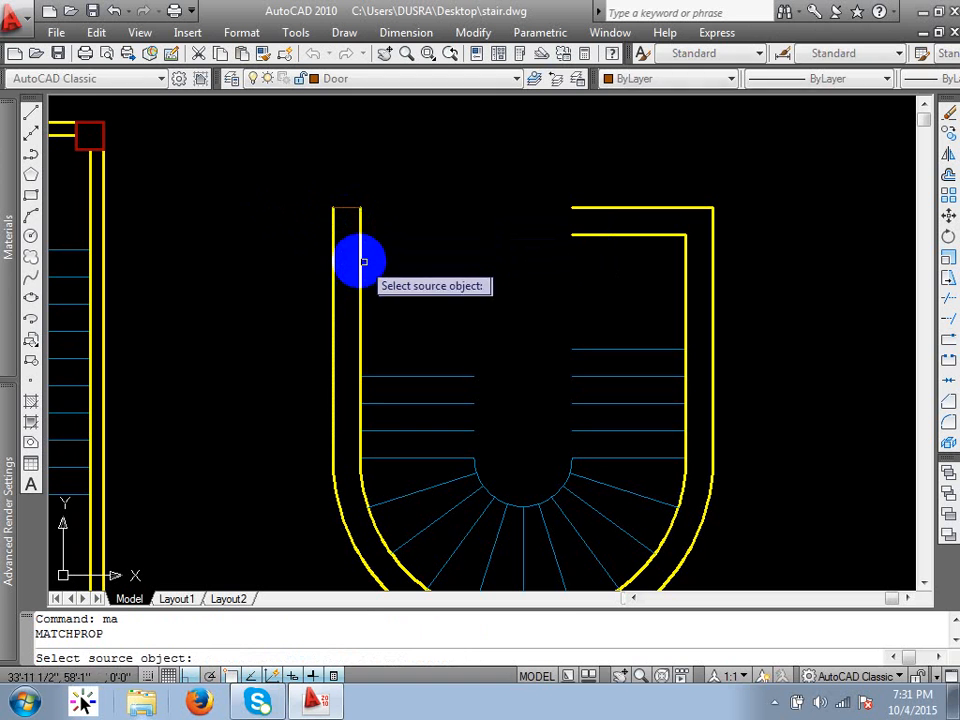
left_click(360, 252)
left_click(345, 200)
left_click(344, 192)
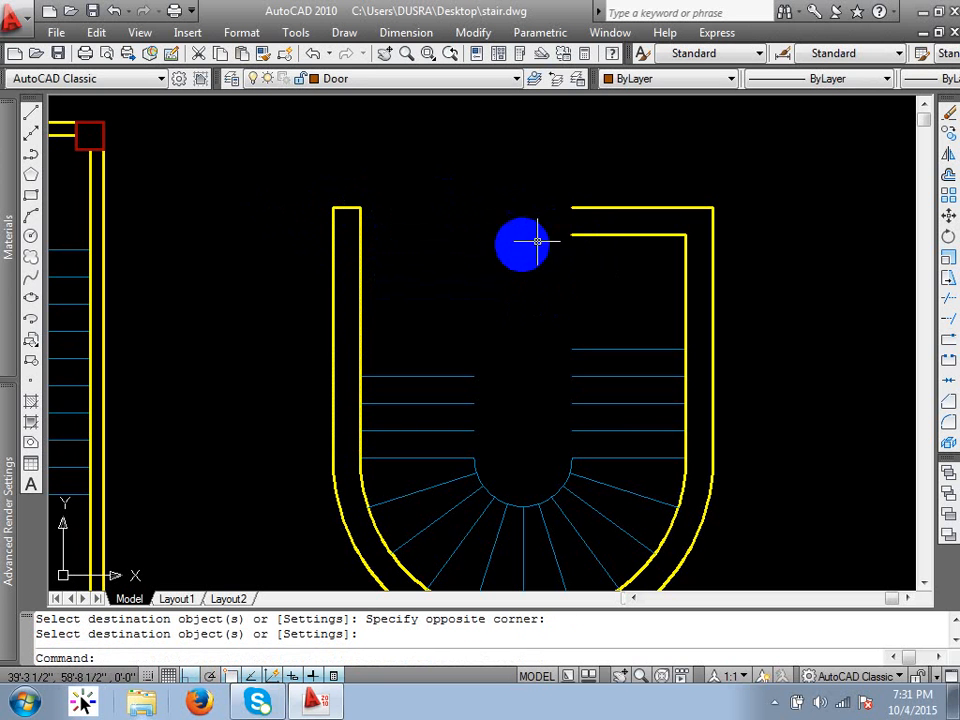
Step: Draw a vertical line from the inner end of the left flight's uppermost tread up past the upper wall
type("l")
key("Return")
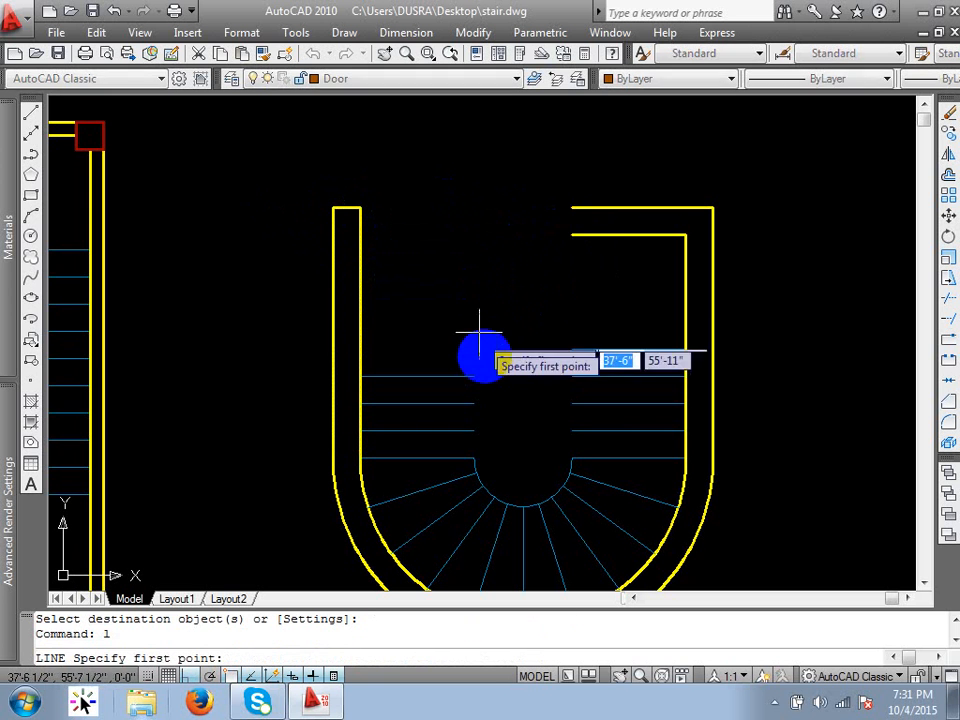
left_click(472, 376)
left_click(467, 195)
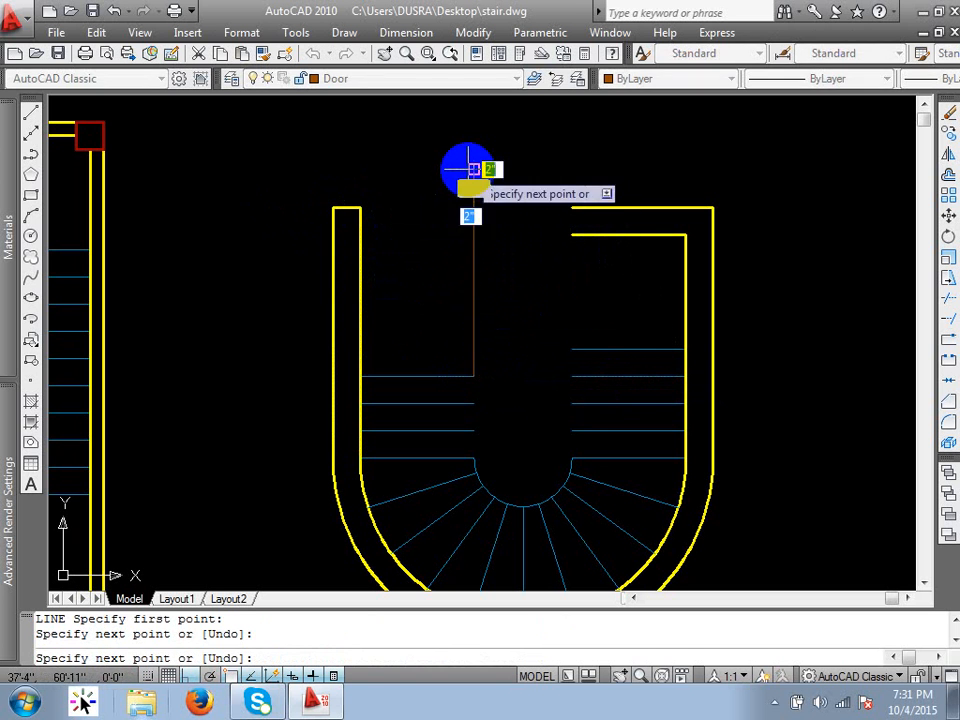
key("Return")
Step: Extend the two horizontal lines of the upper wall to the new vertical line
type("ex")
key("Return")
key("Return")
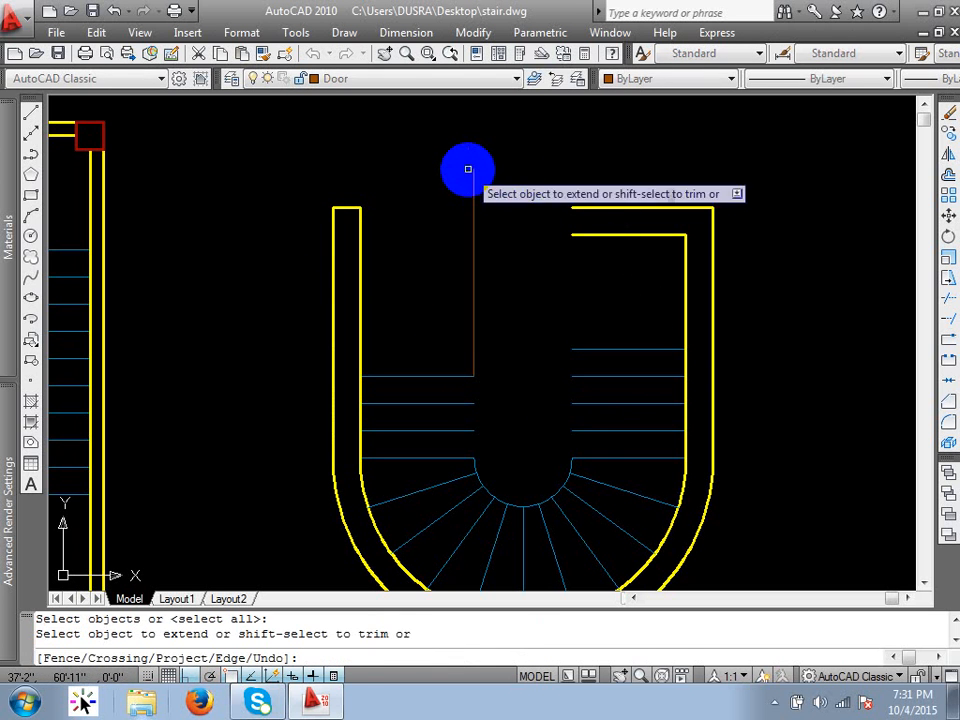
left_click(563, 178)
left_click(589, 281)
Step: Trim the vertical line above and below the upper wall, keeping only the piece that closes the wall's end
type("t")
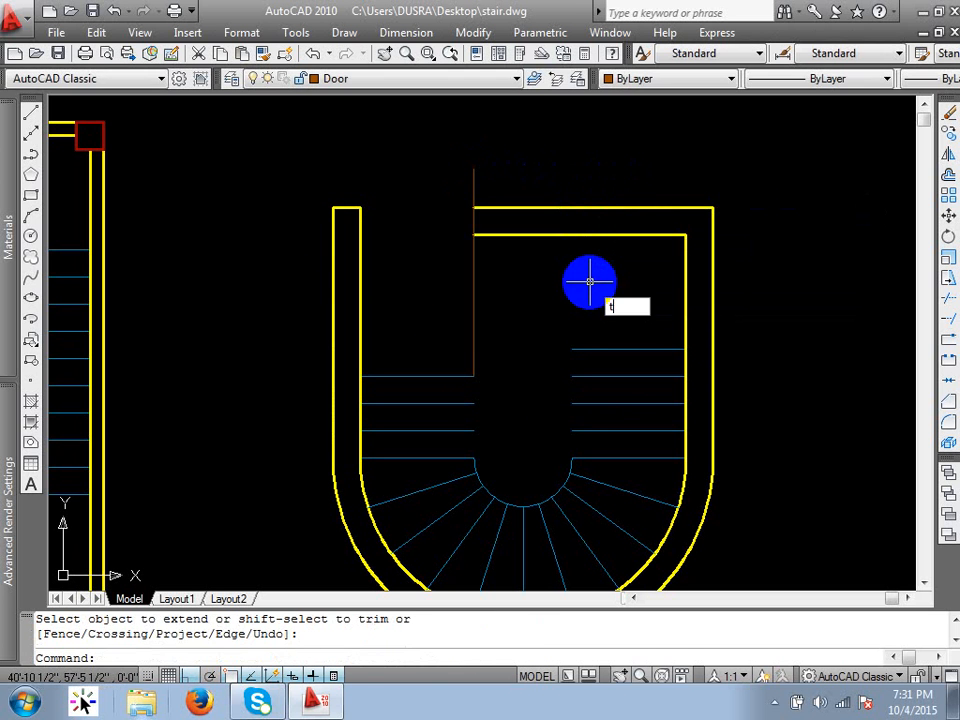
type("r")
key("Return")
key("Return")
left_click(476, 219)
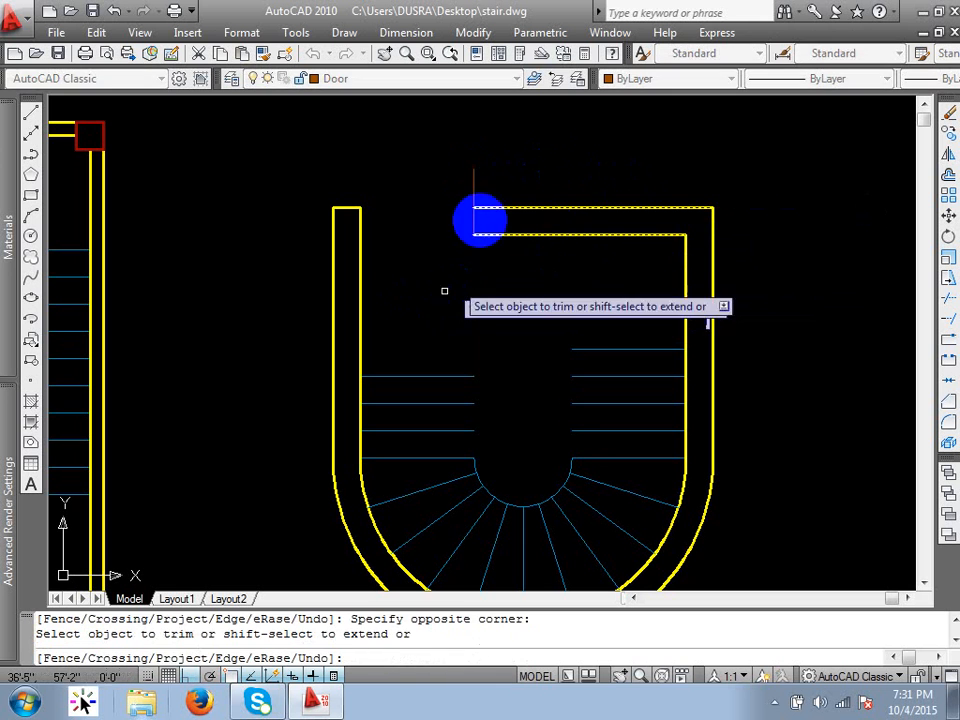
left_click(445, 150)
right_click(546, 285)
Step: Match the wall line's properties onto the short line closing the upper wall's left end
type("ma")
key("Return")
left_click(555, 236)
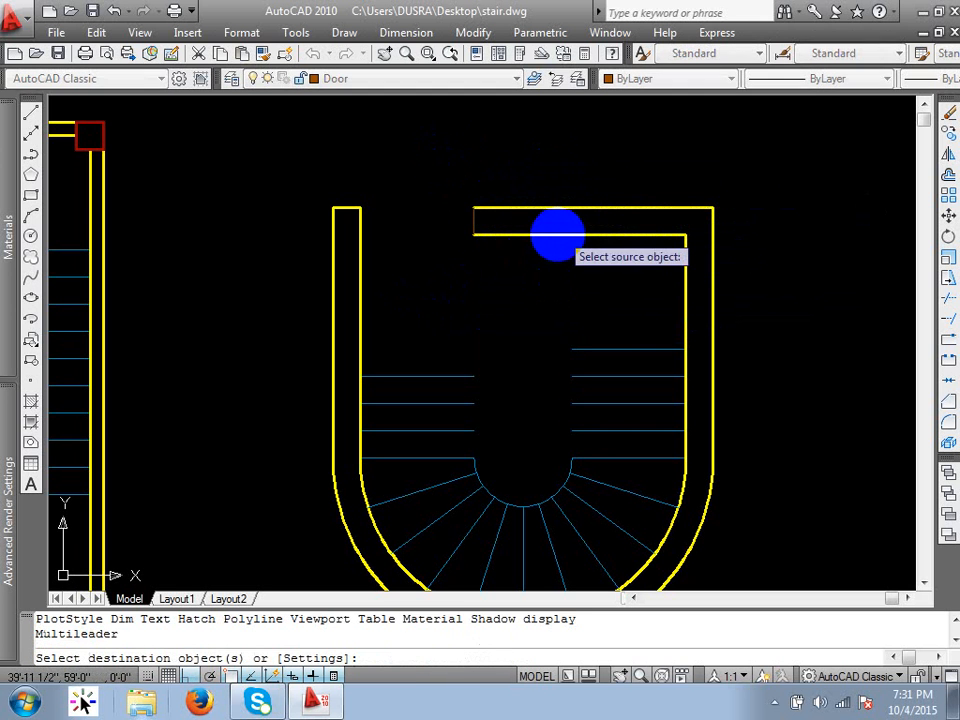
left_click(457, 222)
left_click(457, 222)
right_click(457, 222)
Step: Move the small inner arc of the semicircular stair onto the Railing layer
scroll(538, 404, "down", 2)
middle_click_drag(538, 404, 512, 322)
scroll(493, 326, "up", 3)
left_click(476, 424)
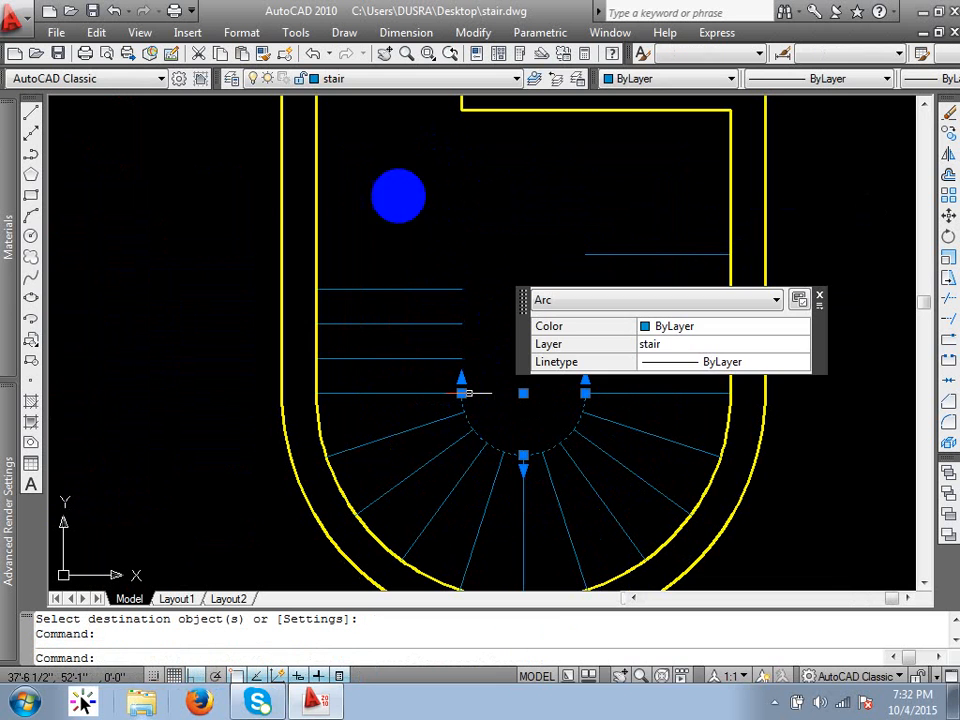
left_click(355, 79)
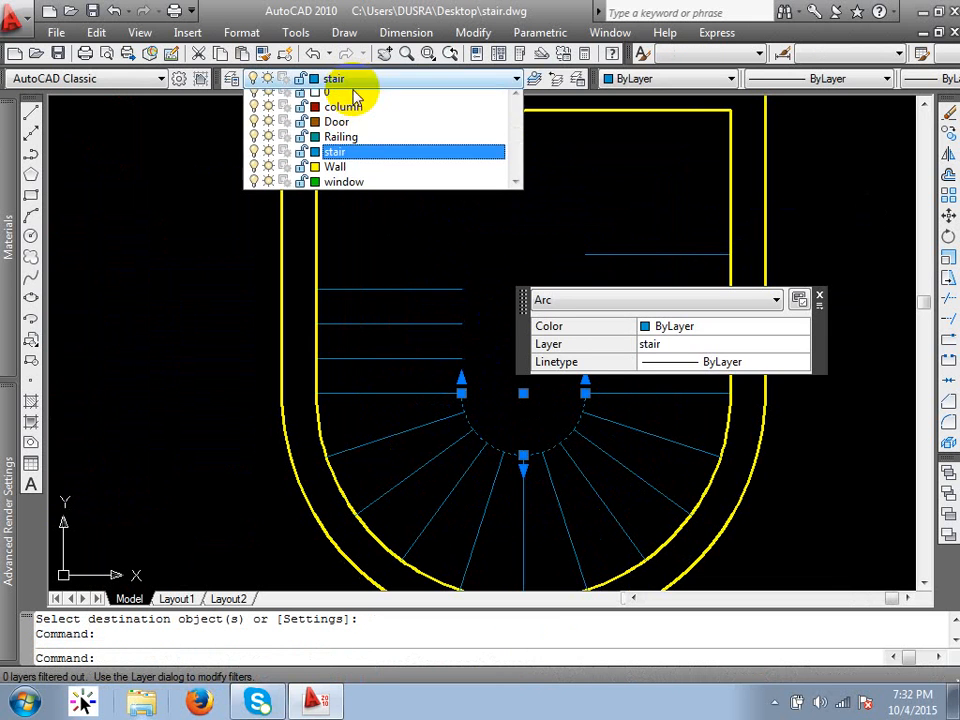
left_click(364, 143)
key("Escape")
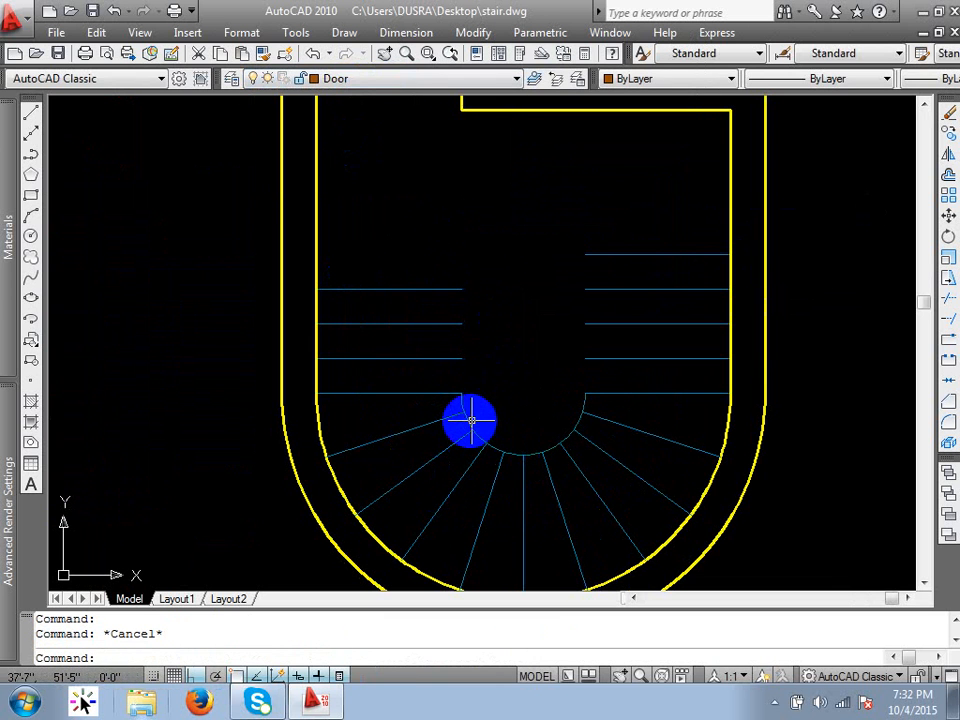
left_click(470, 421)
key("Escape")
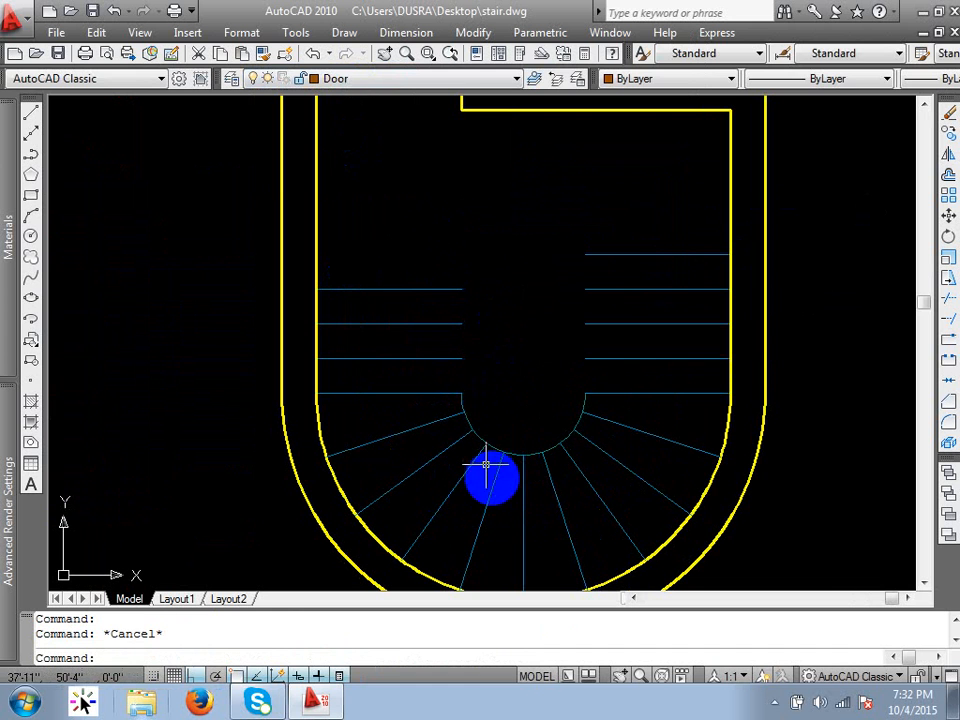
Step: Draw a vertical line from the inner arc's right end up to the inner end of the right flight's uppermost tread
type("l")
key("Return")
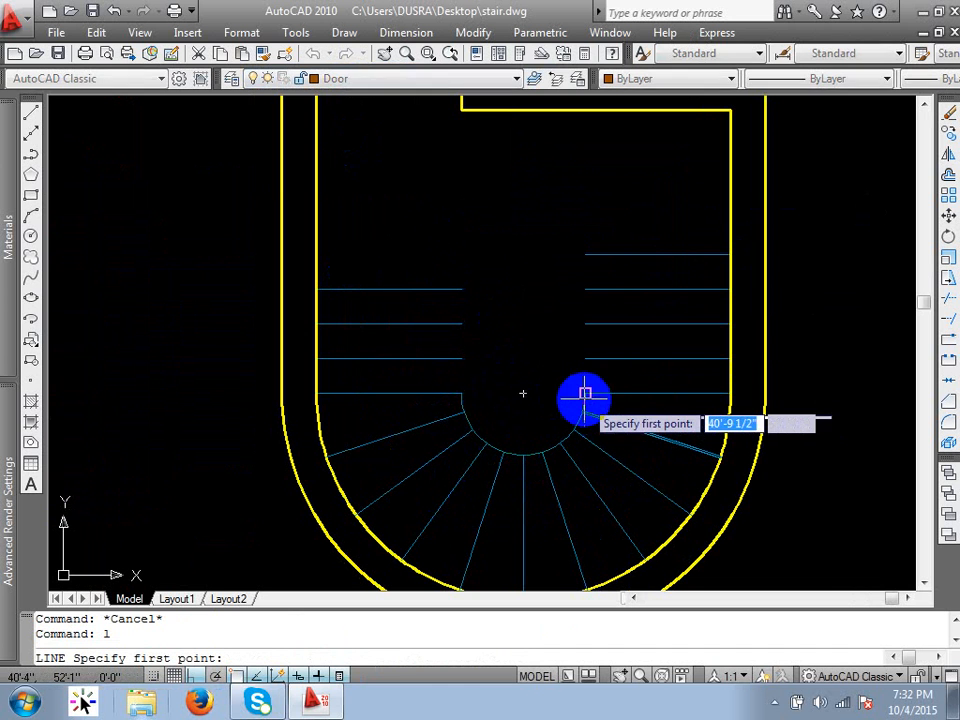
left_click(584, 393)
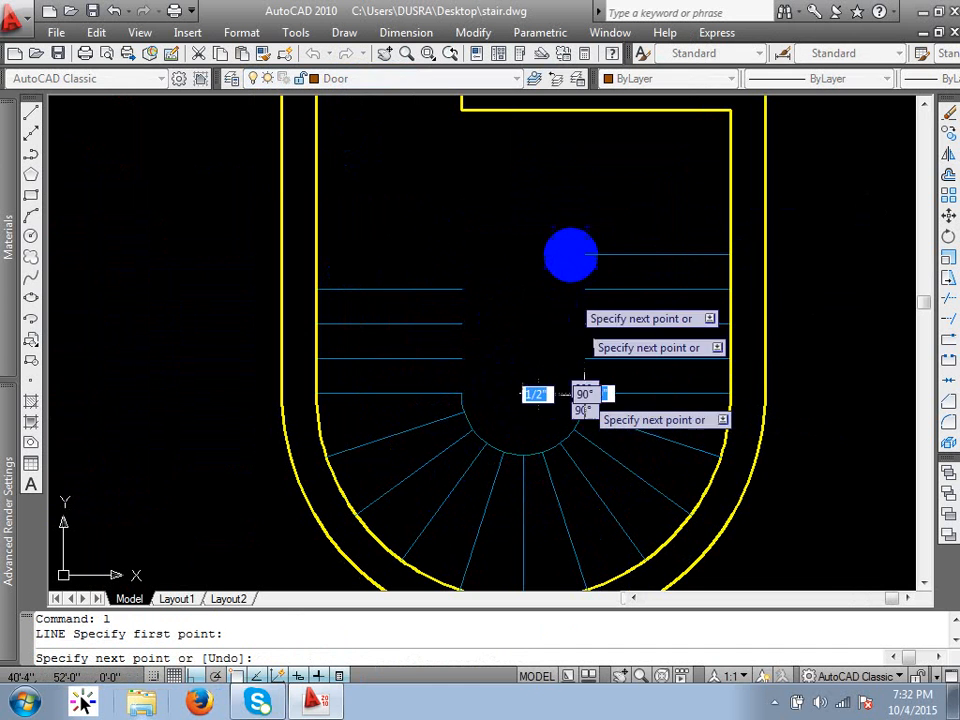
left_click(584, 254)
key("Return")
Step: Make Railing the current layer and draw a vertical line from the inner arc's left end up to the left flight's uppermost tread
key("Return")
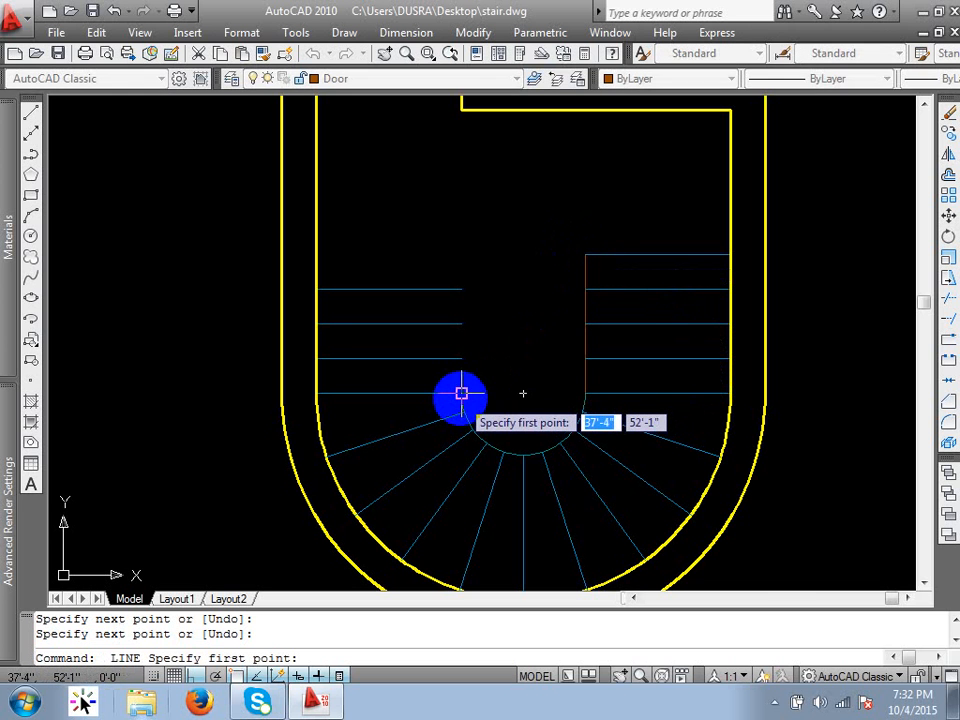
key("Escape")
left_click(402, 82)
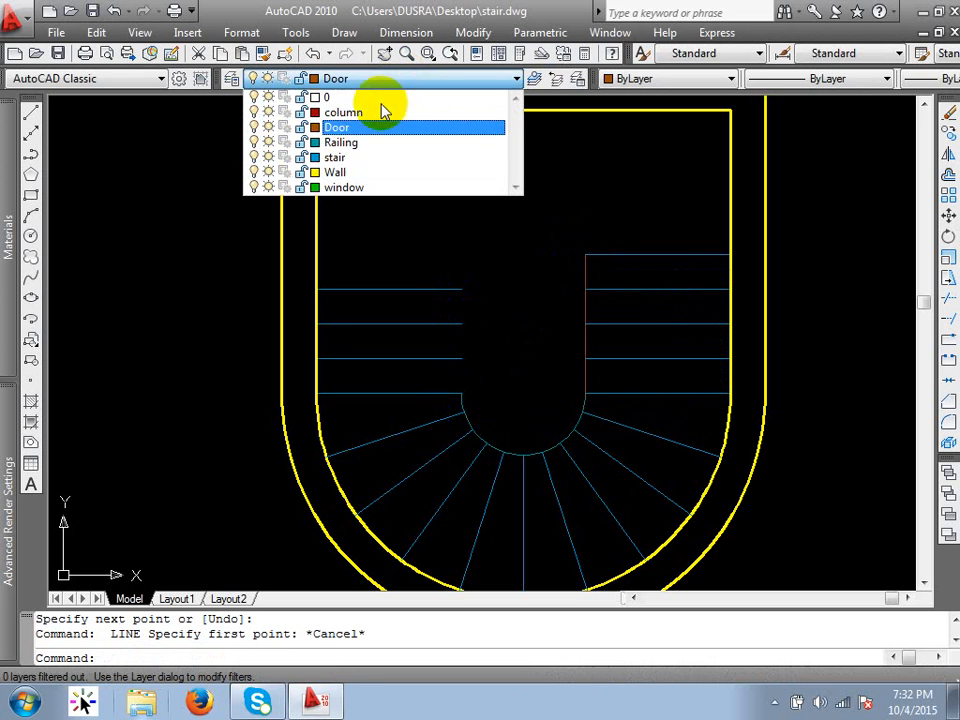
left_click(352, 143)
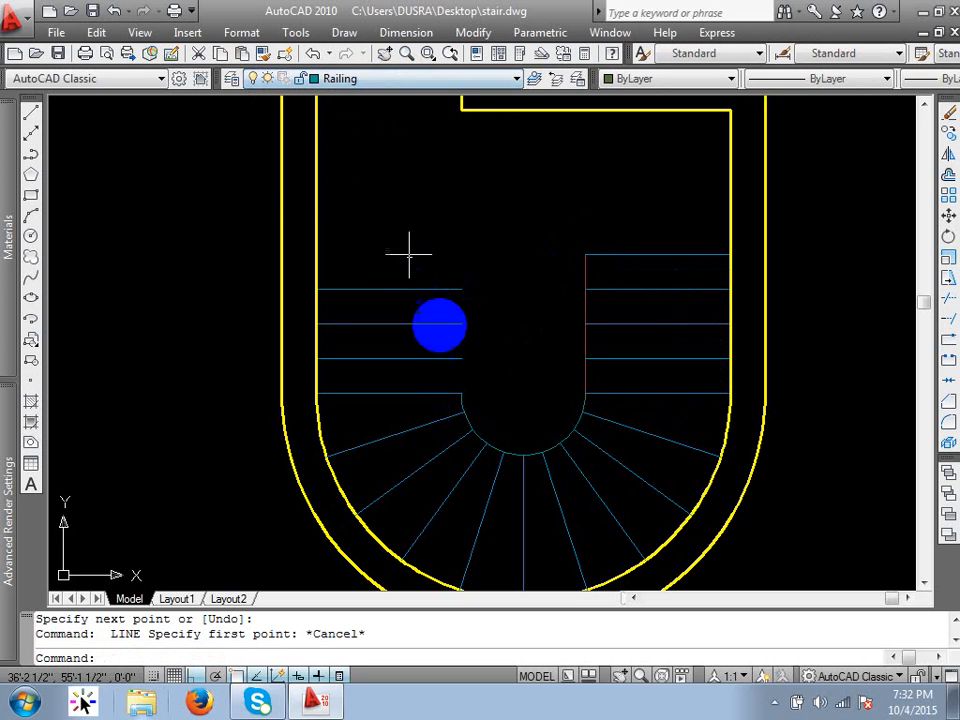
type("l")
key("Return")
left_click(462, 392)
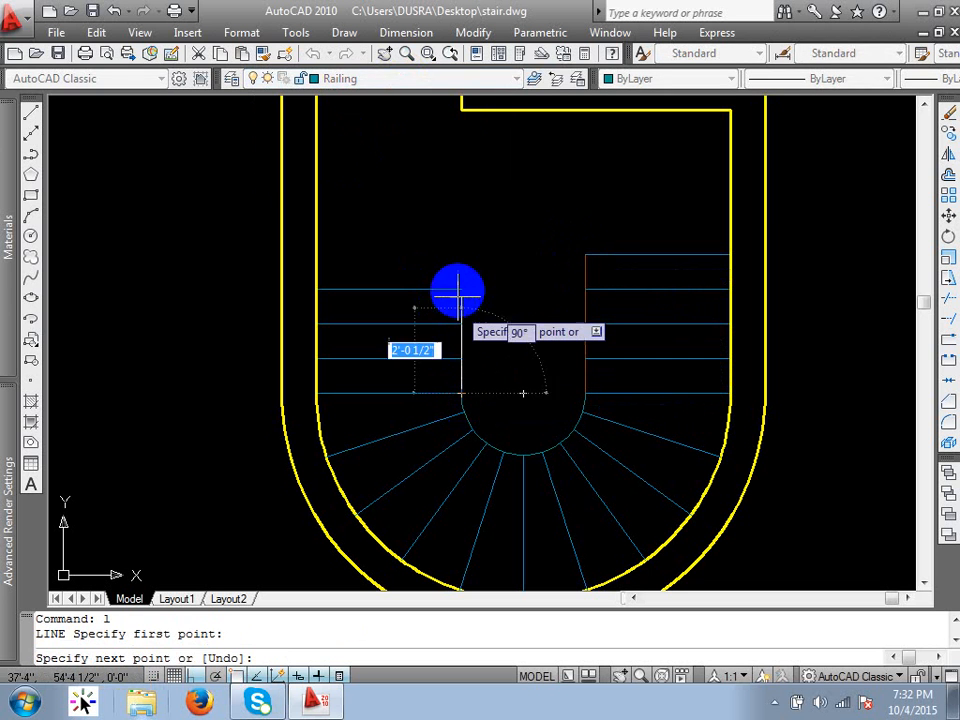
left_click(461, 289)
key("Escape")
Step: Match the inner railing arc's properties onto the vertical line along the right flight's inner tread ends
type("m")
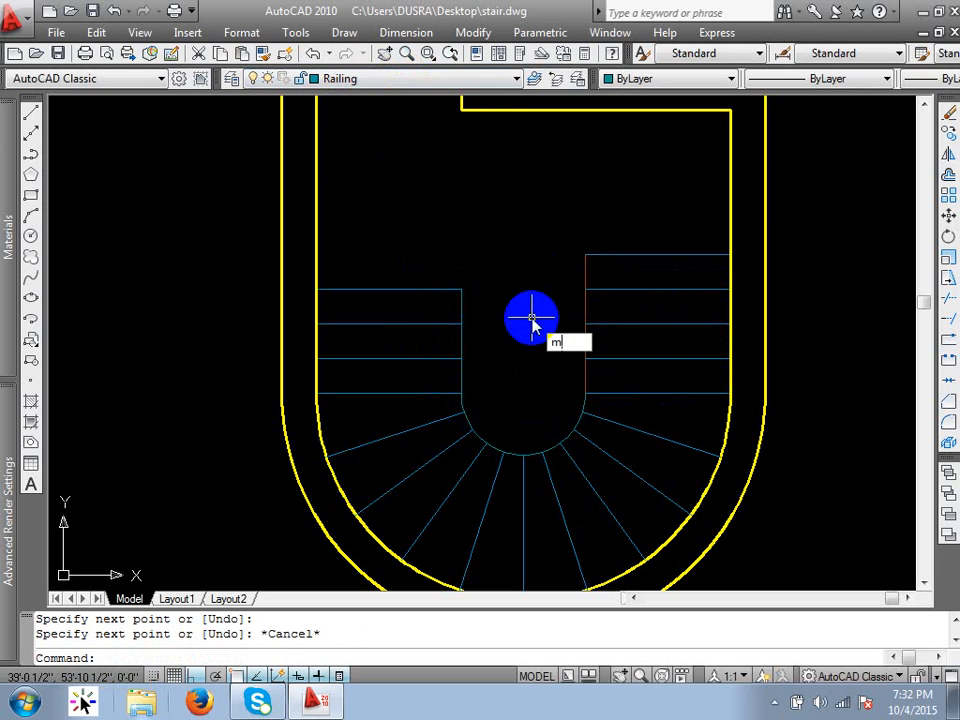
type("a")
key("Return")
left_click(577, 419)
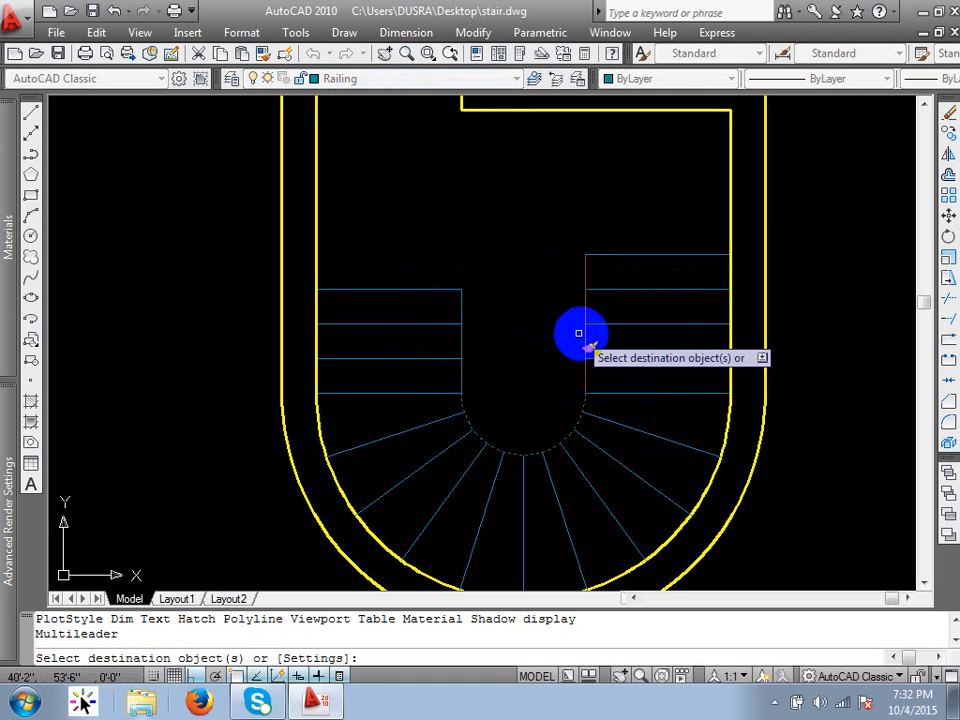
left_click(584, 336)
key("Return")
Step: Offset the right vertical railing line, the inner arc and the left vertical railing line 2 inches outward onto the treads
type("o")
key("Return")
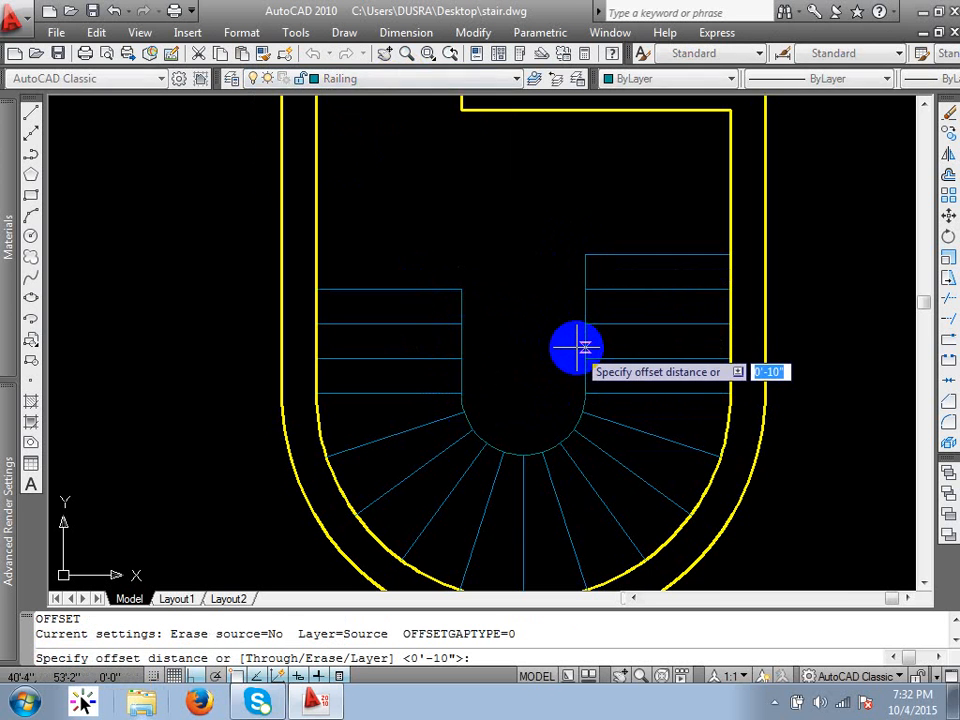
type("2")
key("Return")
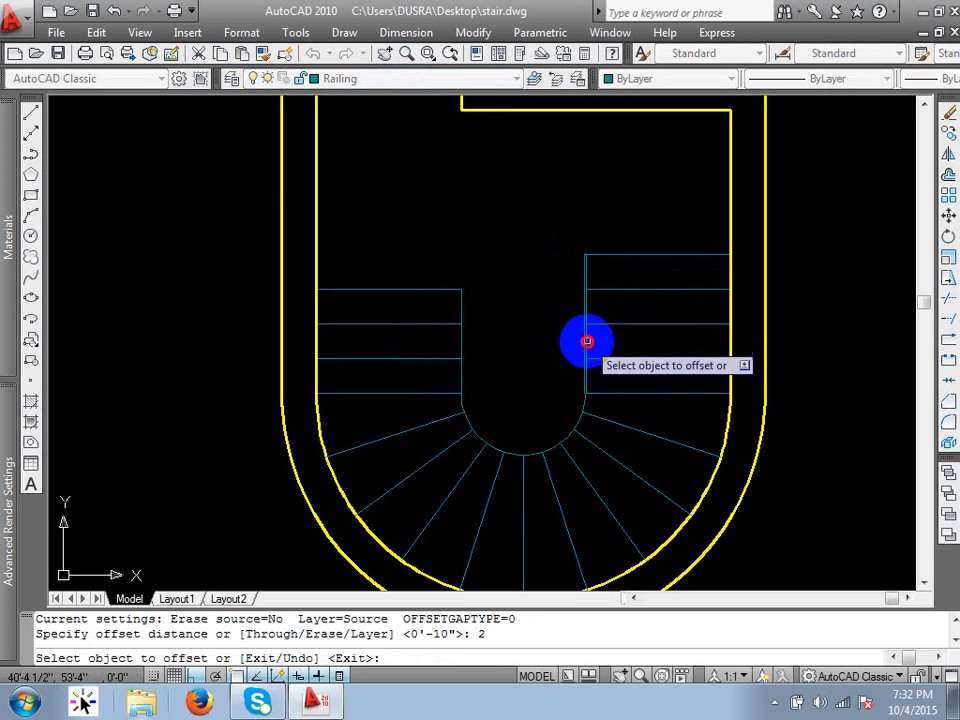
left_click(585, 341)
left_click(595, 392)
left_click(584, 420)
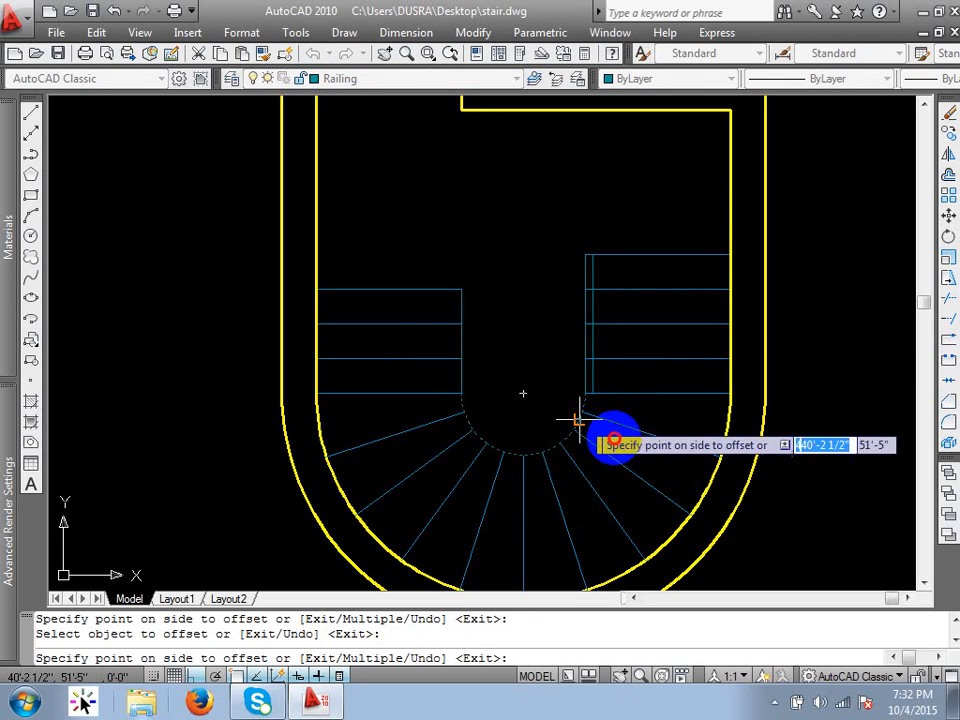
left_click(613, 437)
left_click(463, 343)
left_click(441, 338)
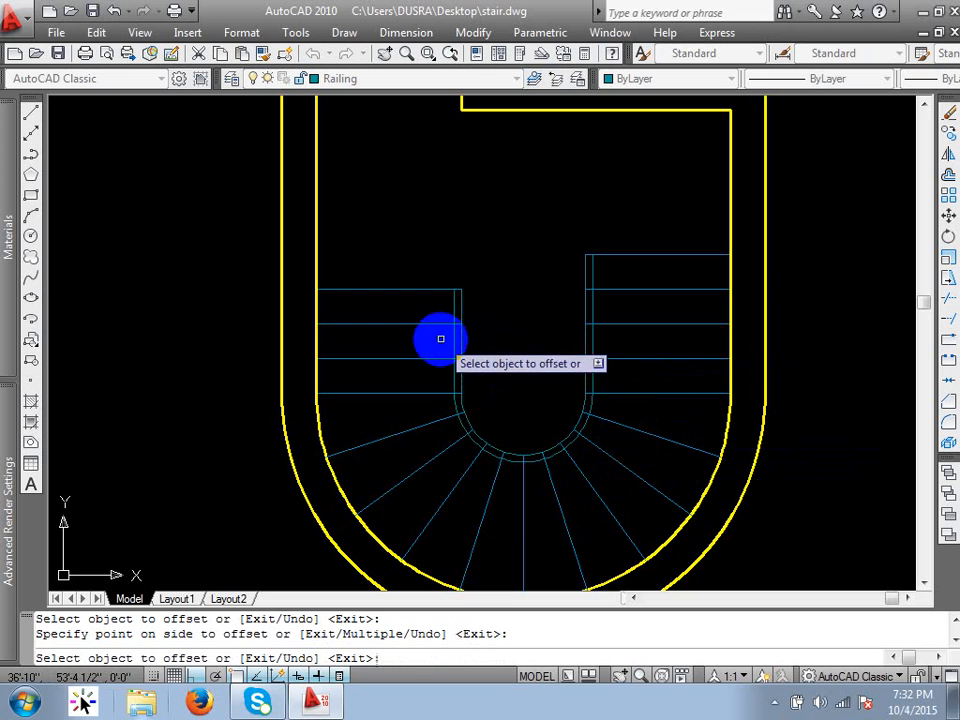
key("Return")
Step: Save the drawing with both stair plans under its existing name, stair.dwg
scroll(513, 292, "down", 8)
scroll(531, 343, "up", 5)
mouse_move(512, 252)
middle_mouse_down()
mouse_move(589, 326)
mouse_move(626, 379)
middle_mouse_up()
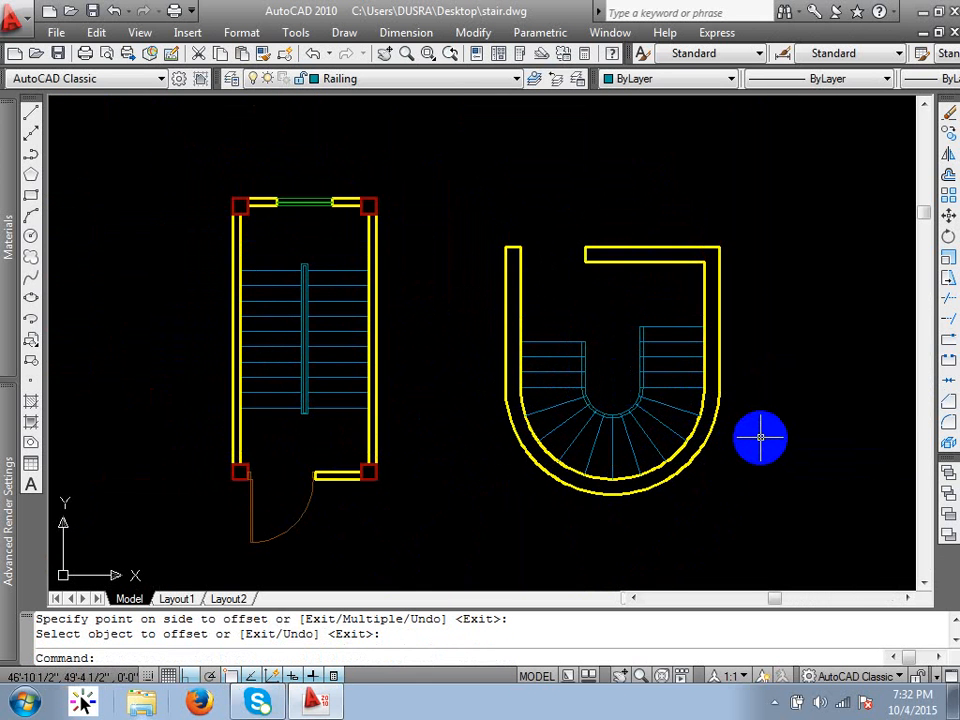
middle_click_drag(760, 427, 756, 426)
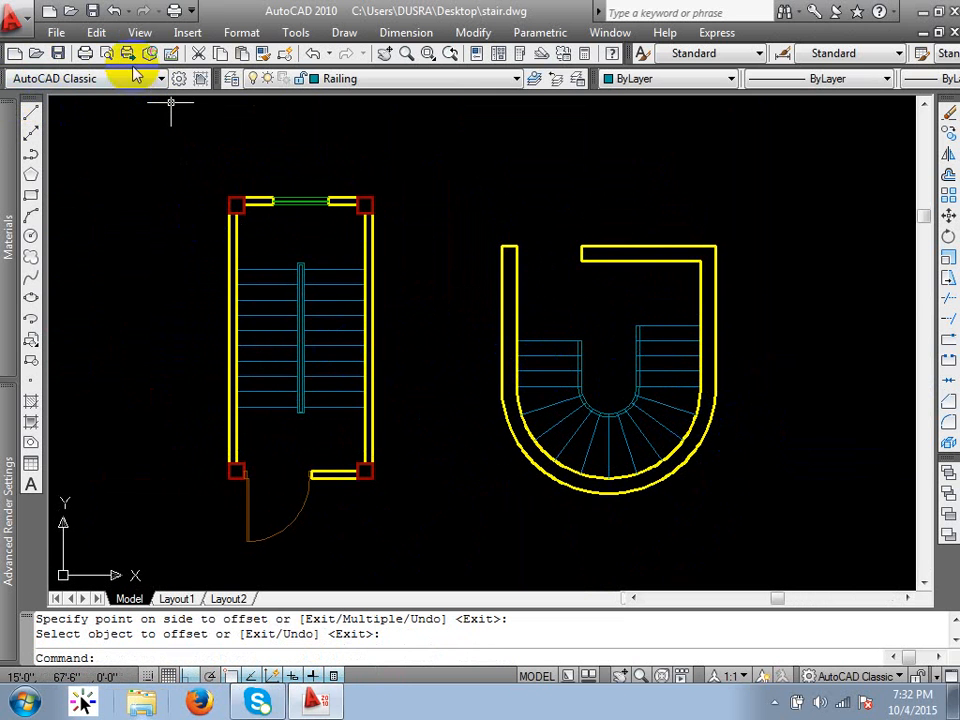
left_click(57, 53)
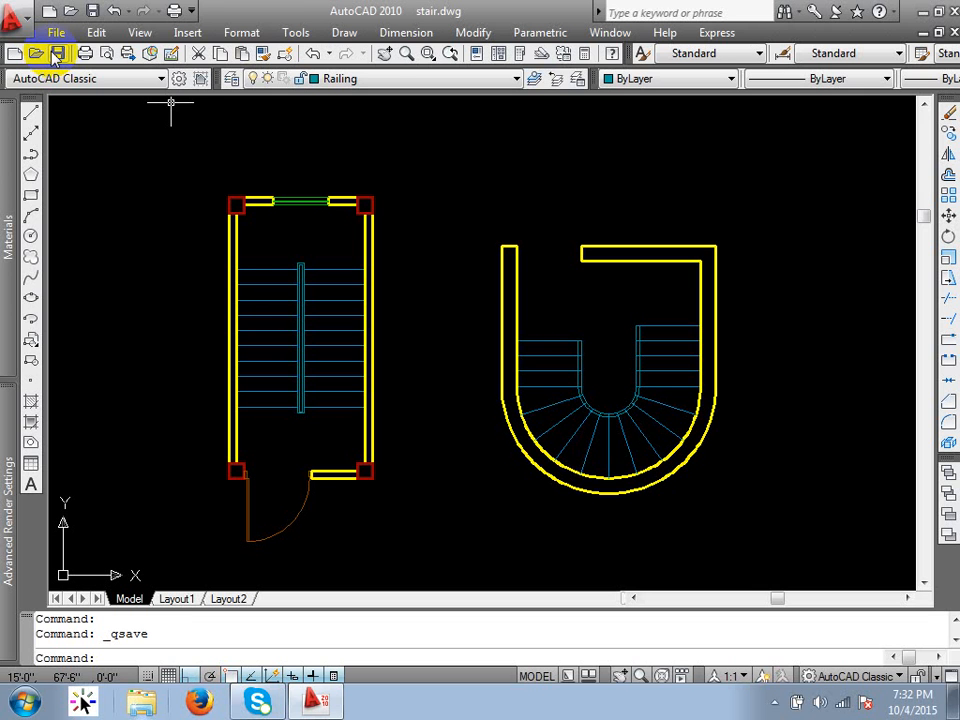
key("Escape")
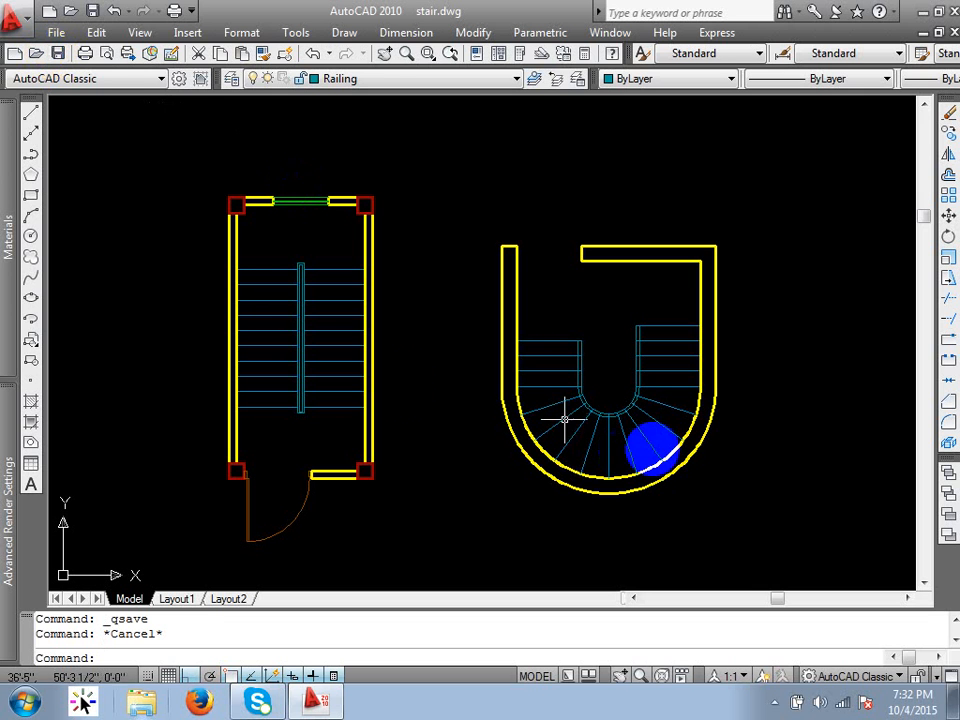
left_click(92, 11)
left_click(913, 702)
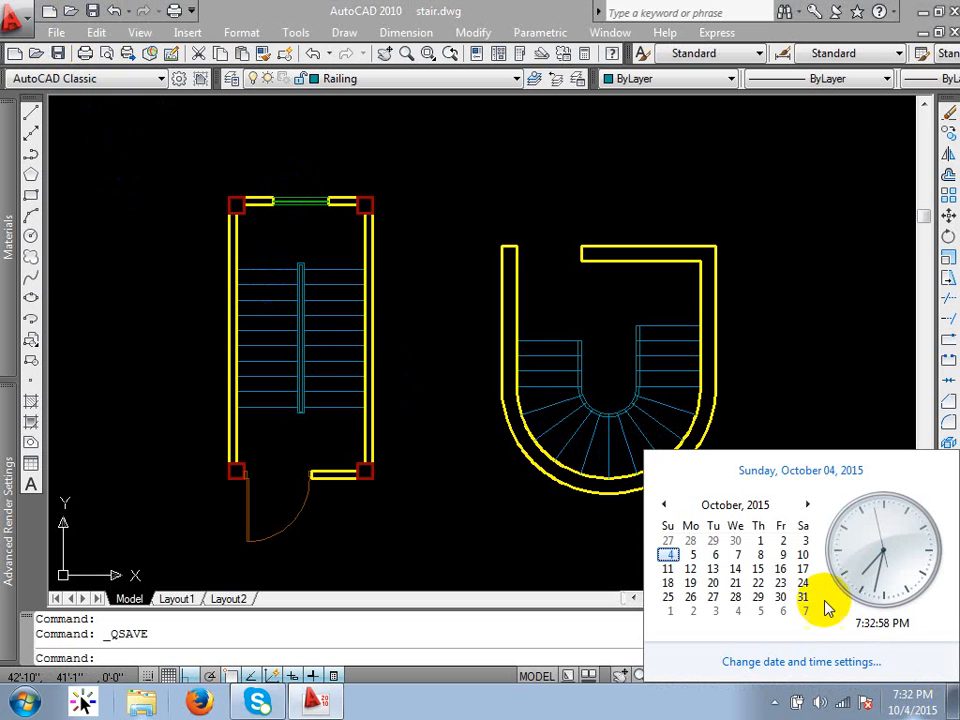
left_click(903, 705)
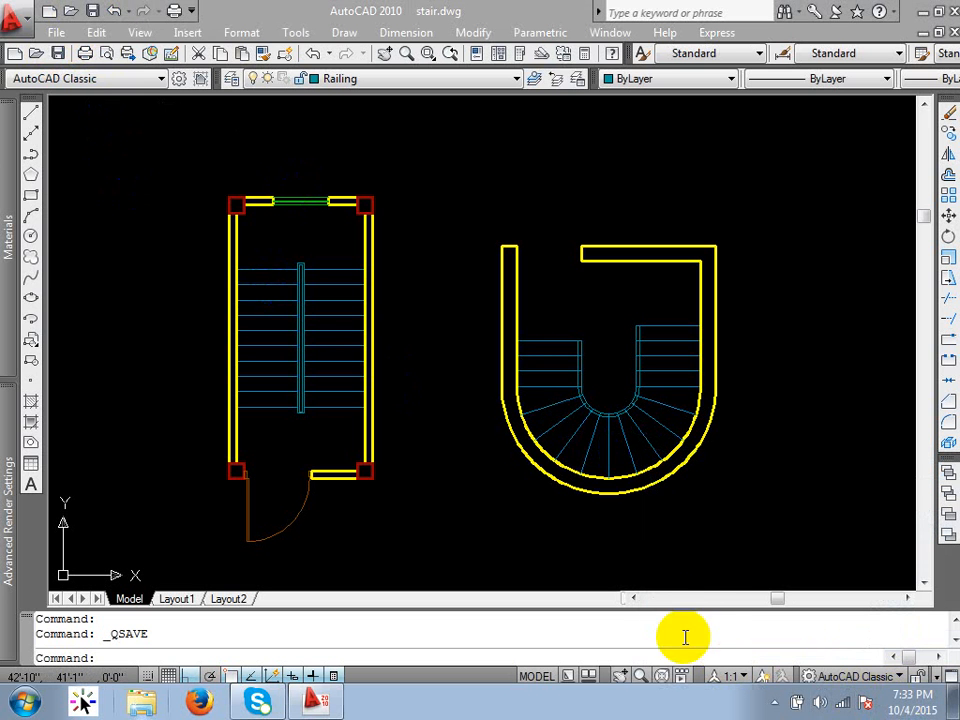
left_click(58, 54)
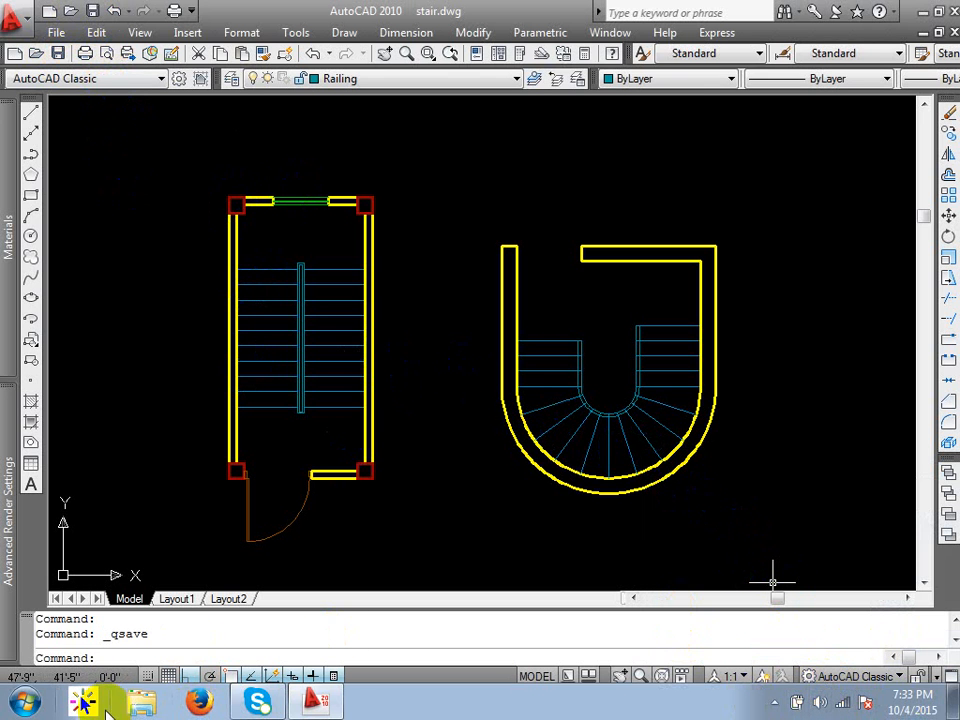
left_click(923, 12)
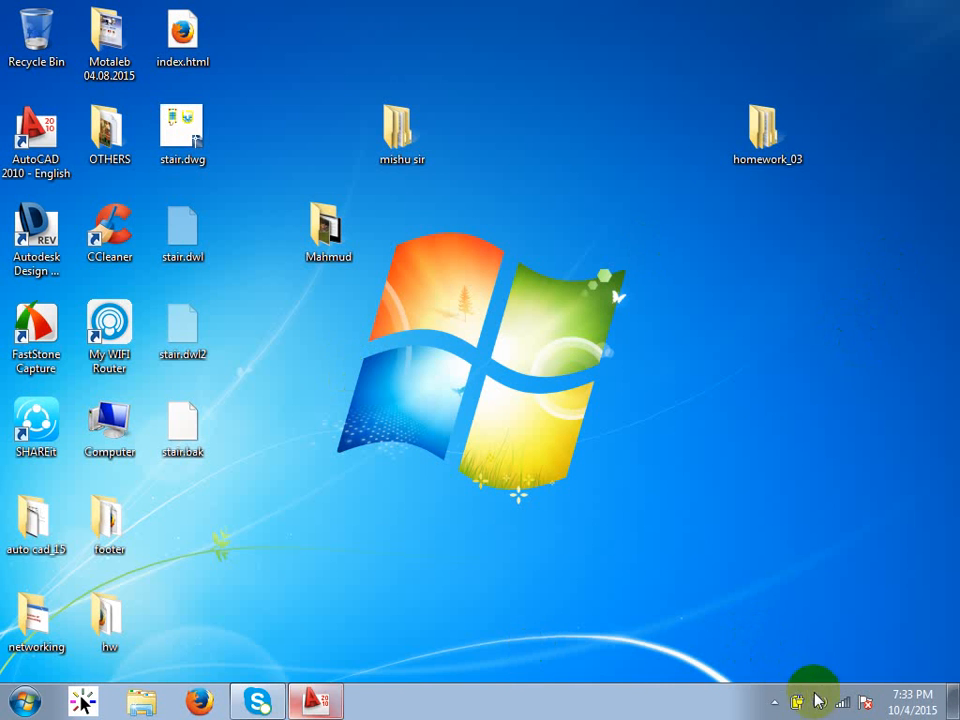
left_click(776, 704)
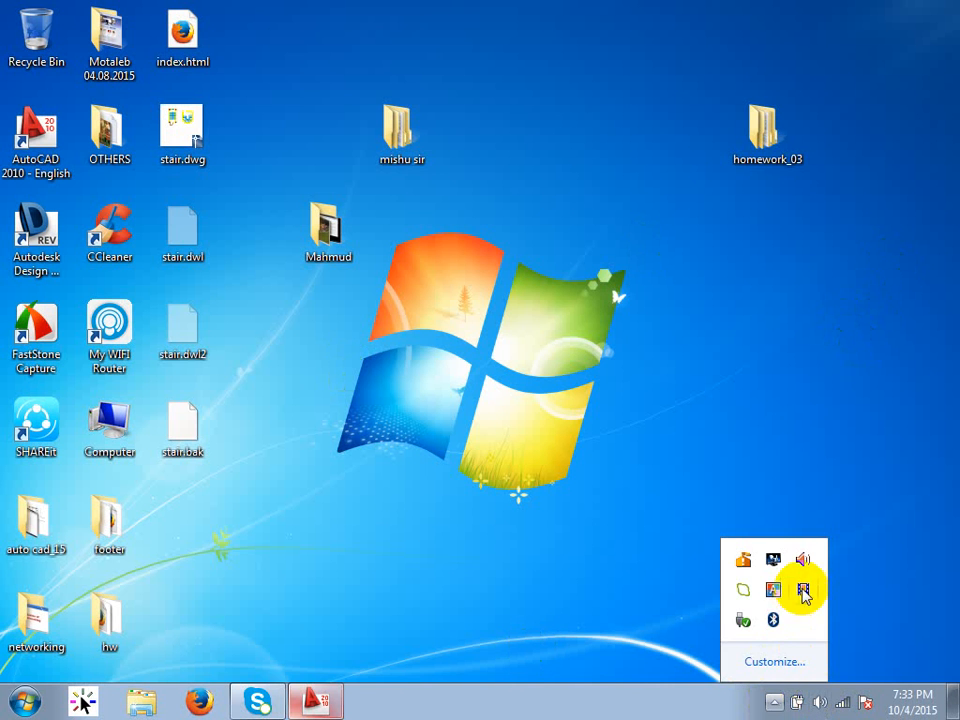